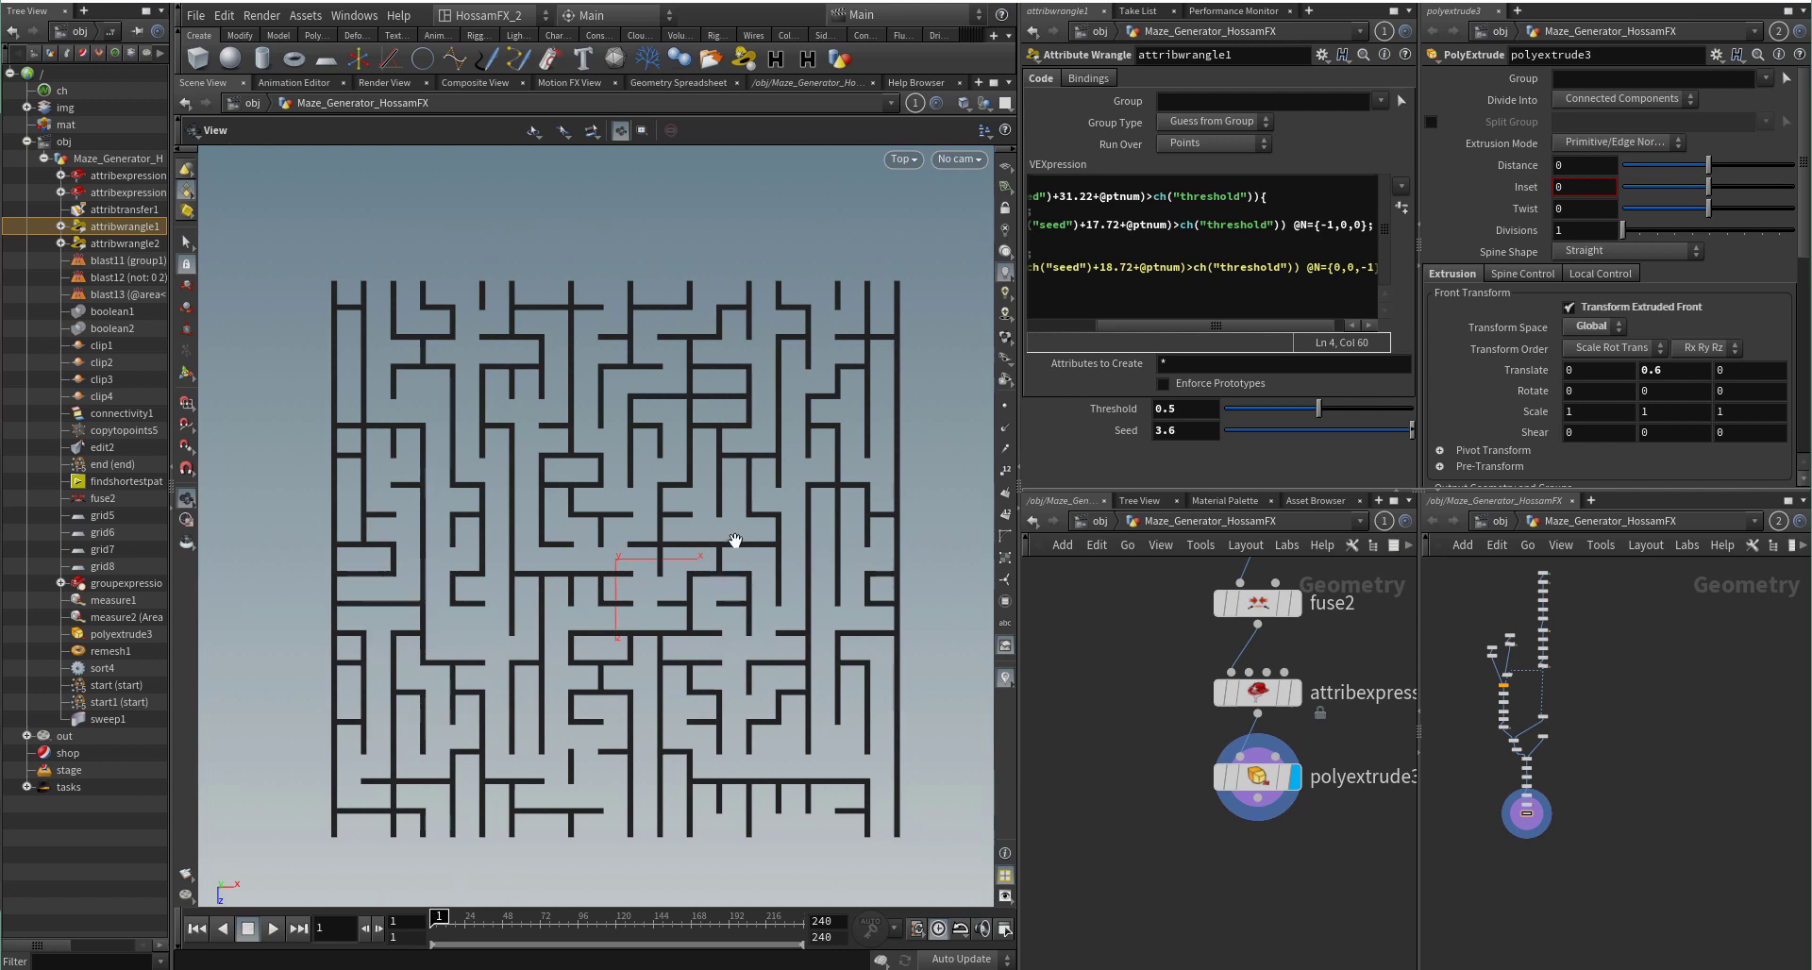
{"action": "scroll", "coordinate": [797, 566], "scroll_direction": "down", "scroll_amount": 1}
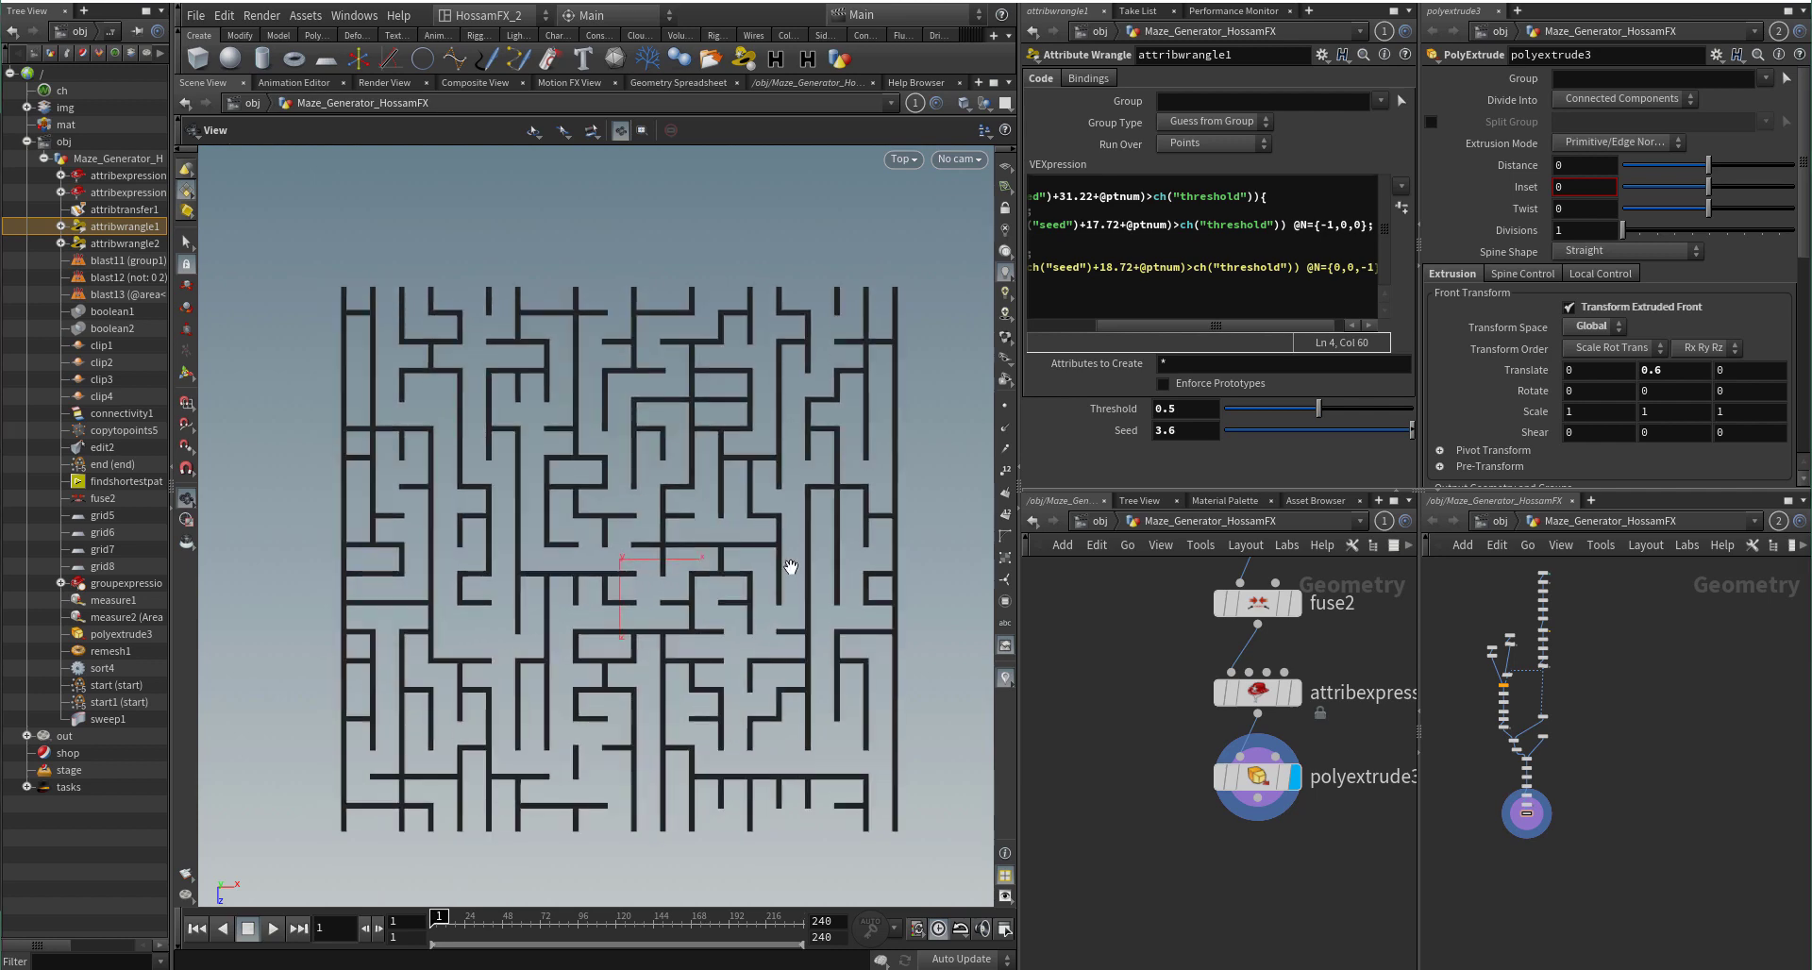
{"action": "middle_click_drag", "start_coordinate": [798, 570], "coordinate": [779, 561]}
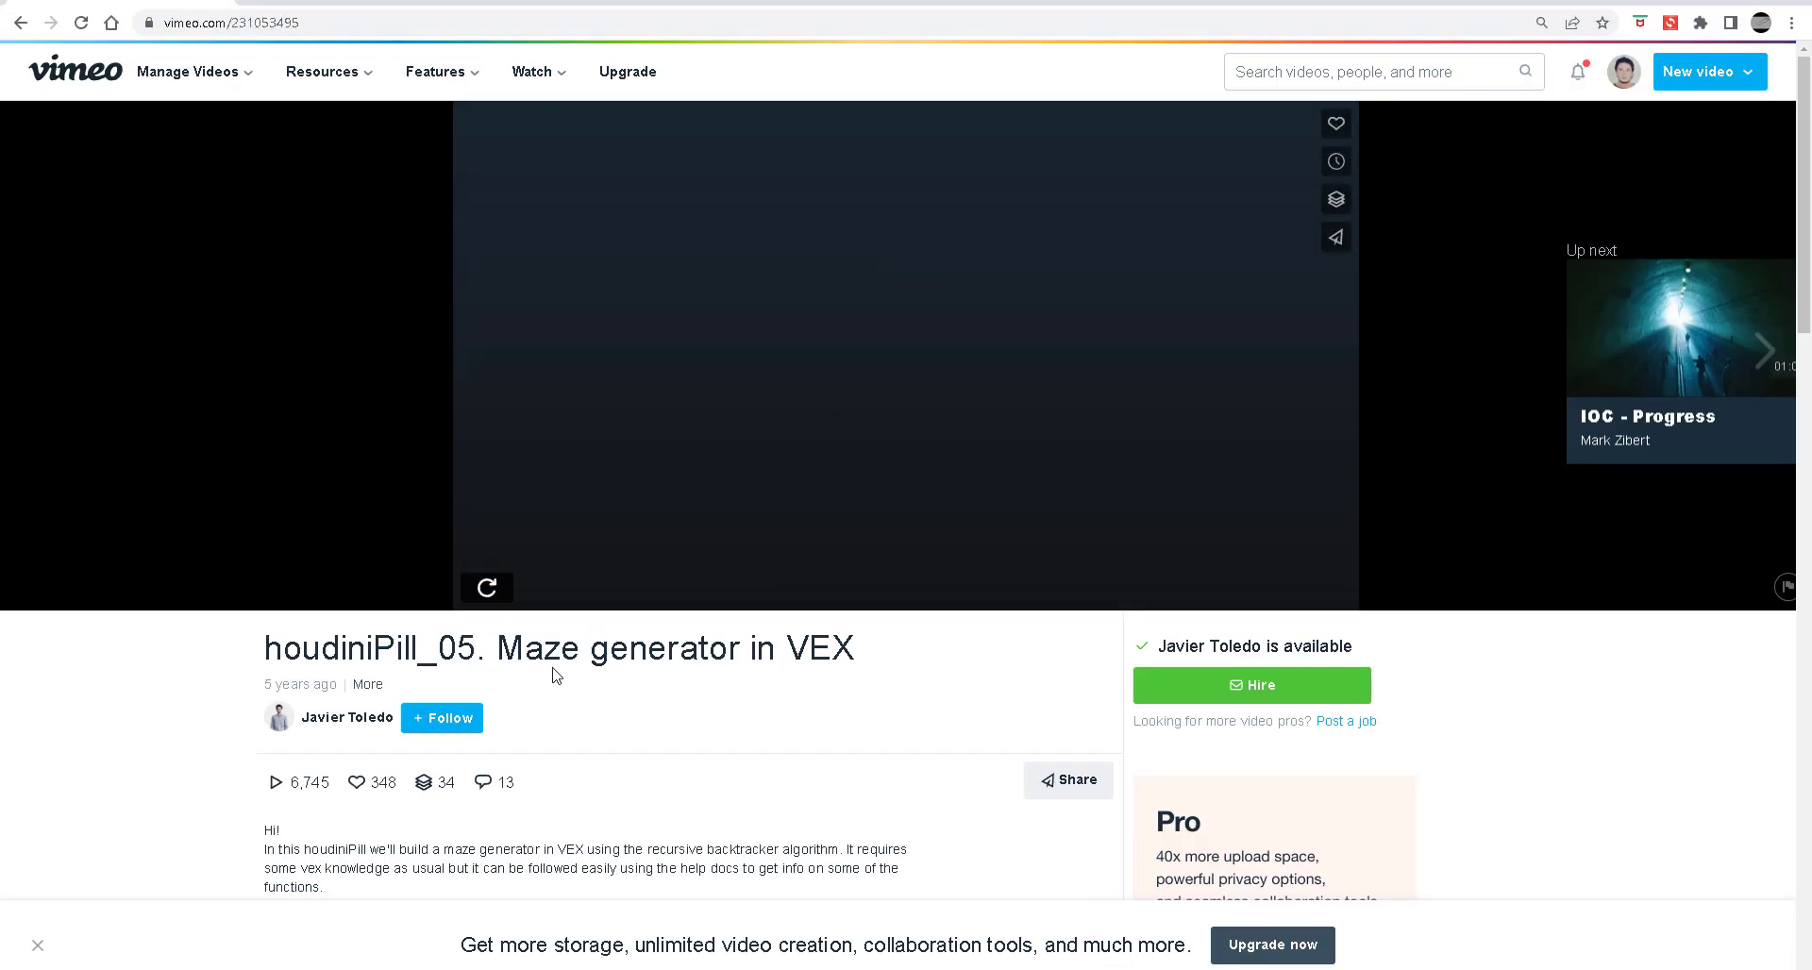
Step: Replay the Vimeo video "houdiniPill_05. Maze generator in VEX" and skim its VEX setup at several points, including in full screen
{"action": "left_click_drag", "start_coordinate": [507, 647], "coordinate": [857, 649]}
{"action": "double_click", "coordinate": [853, 650]}
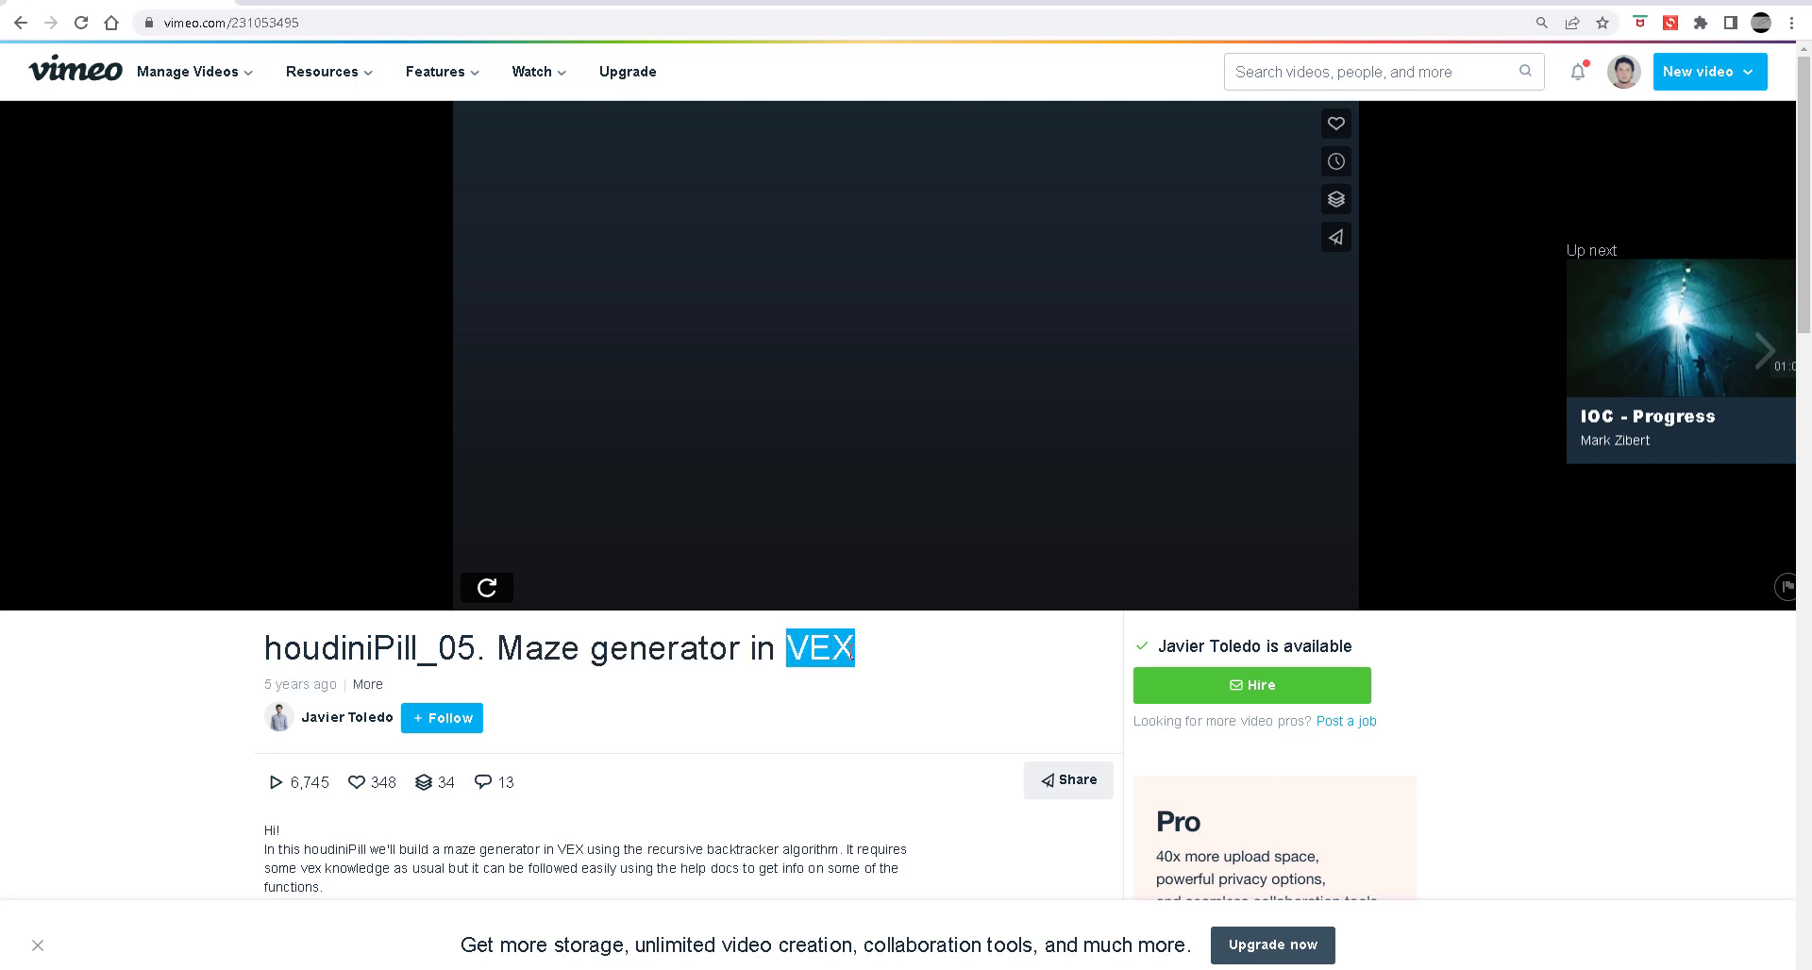
{"action": "left_click", "coordinate": [487, 588]}
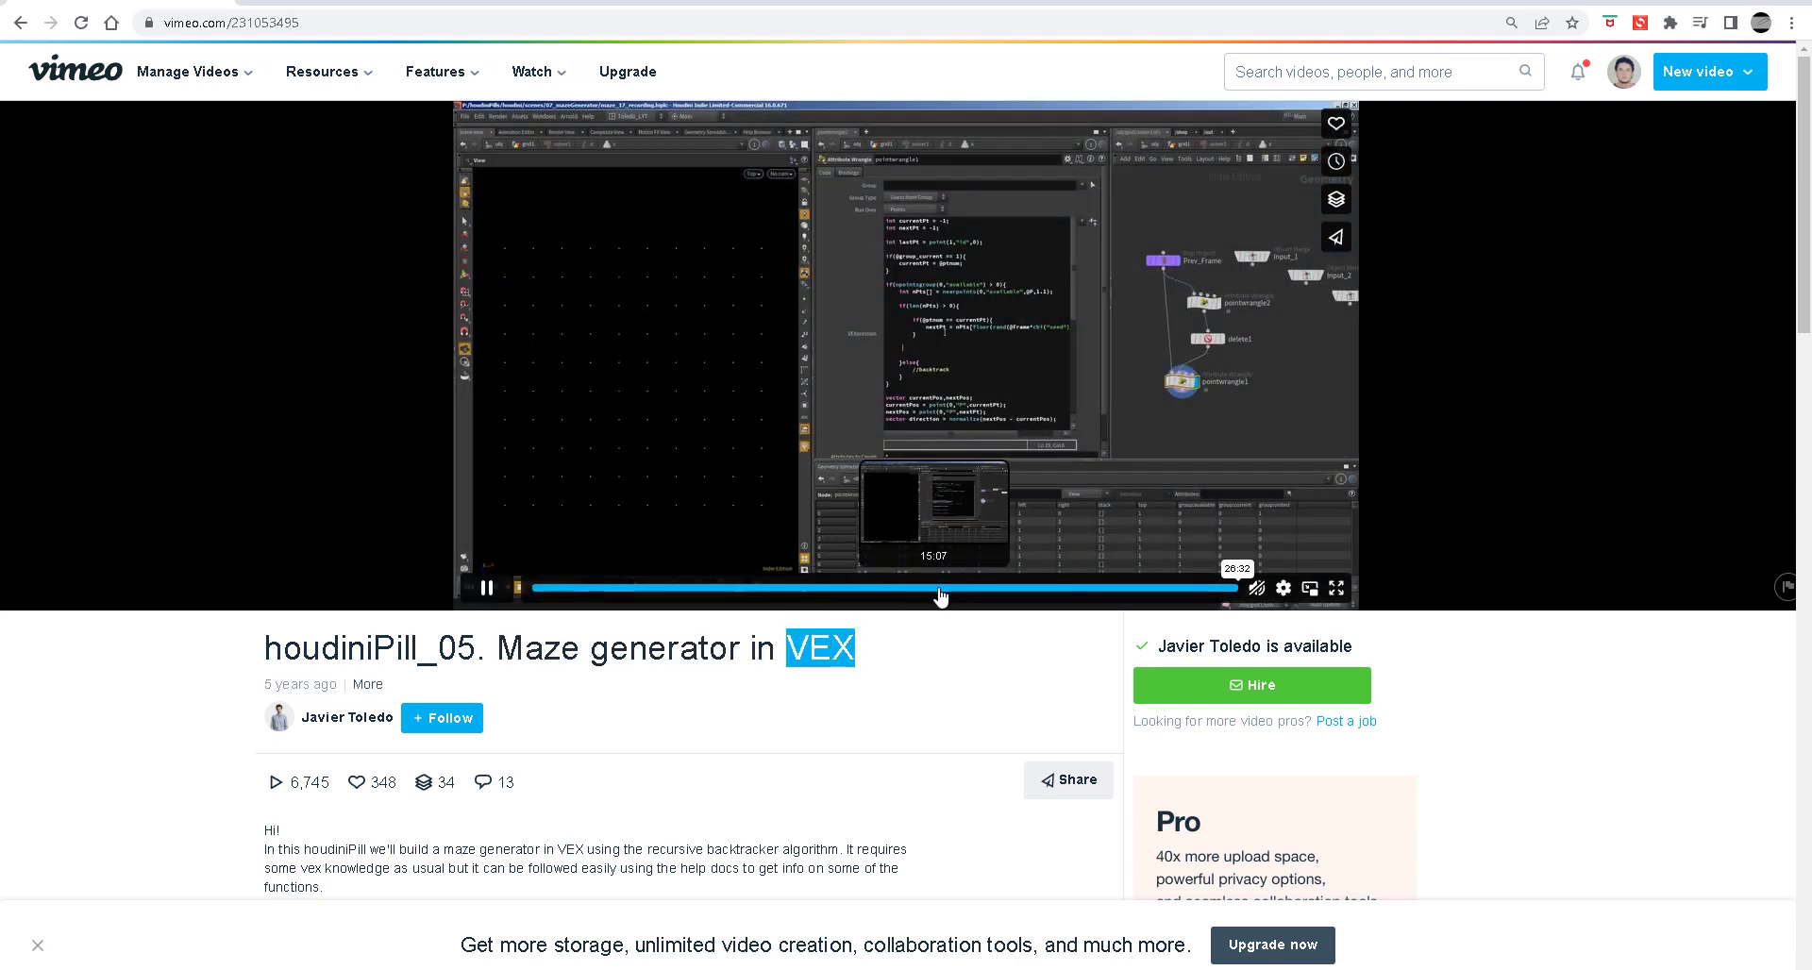
{"action": "left_click", "coordinate": [1168, 588]}
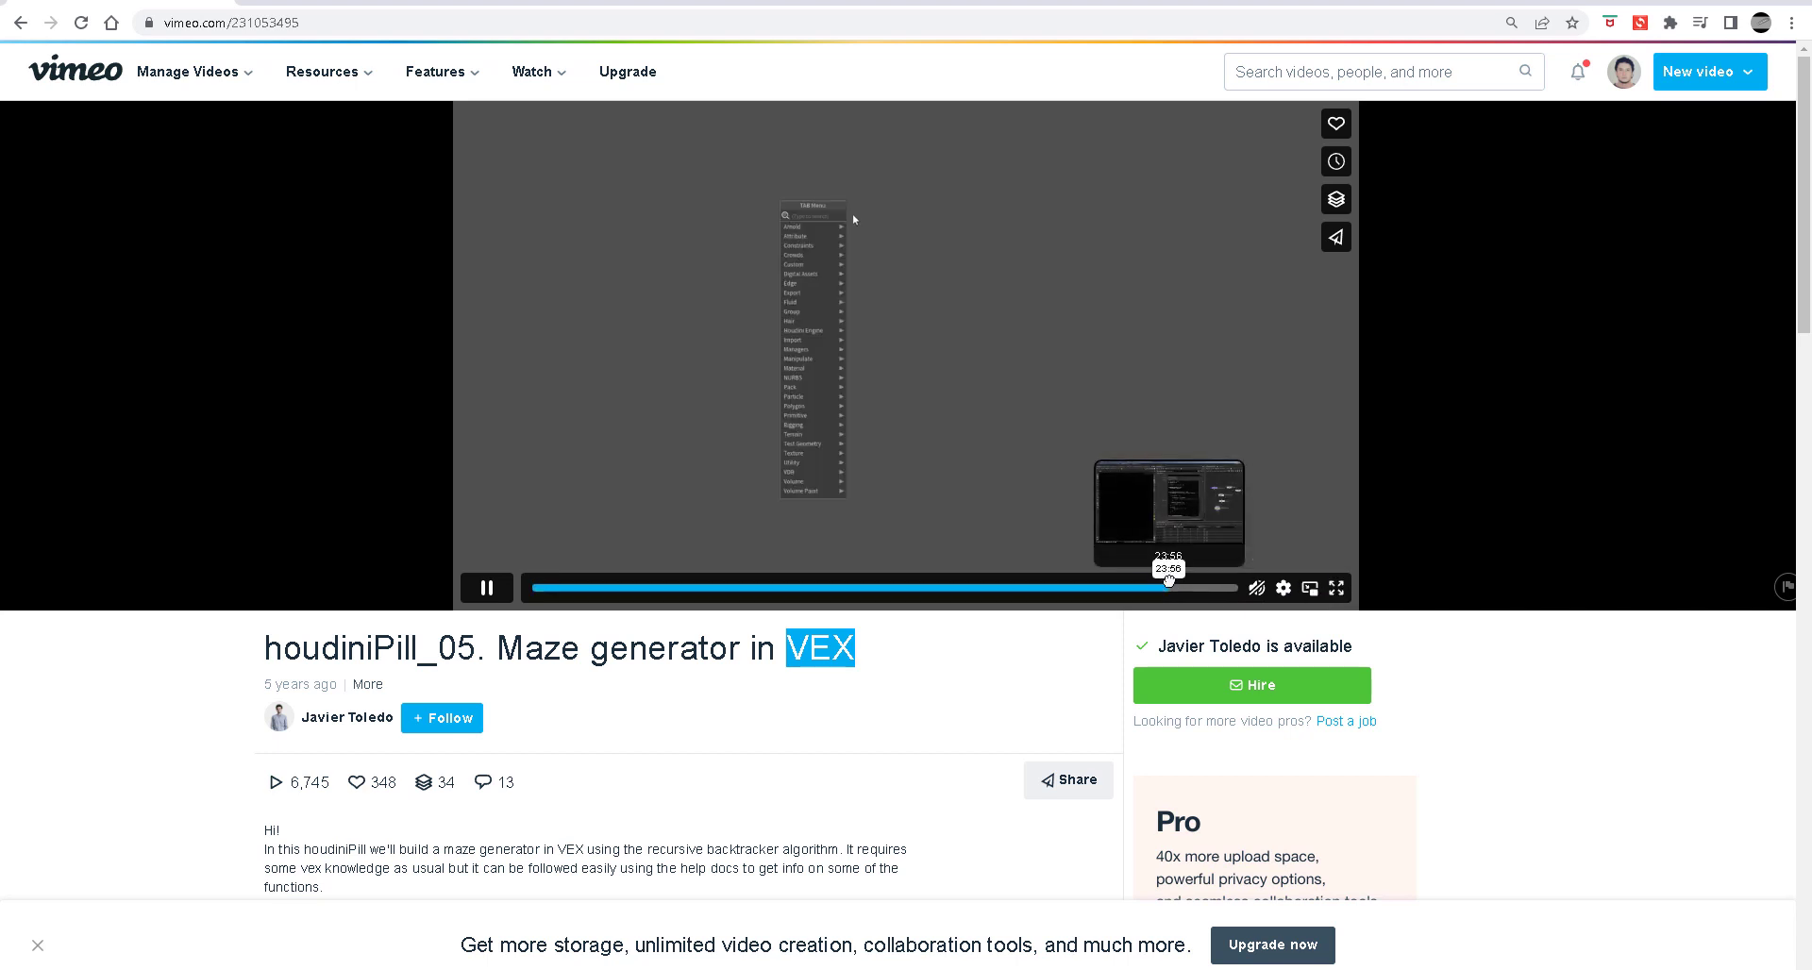
{"action": "left_click", "coordinate": [1132, 588]}
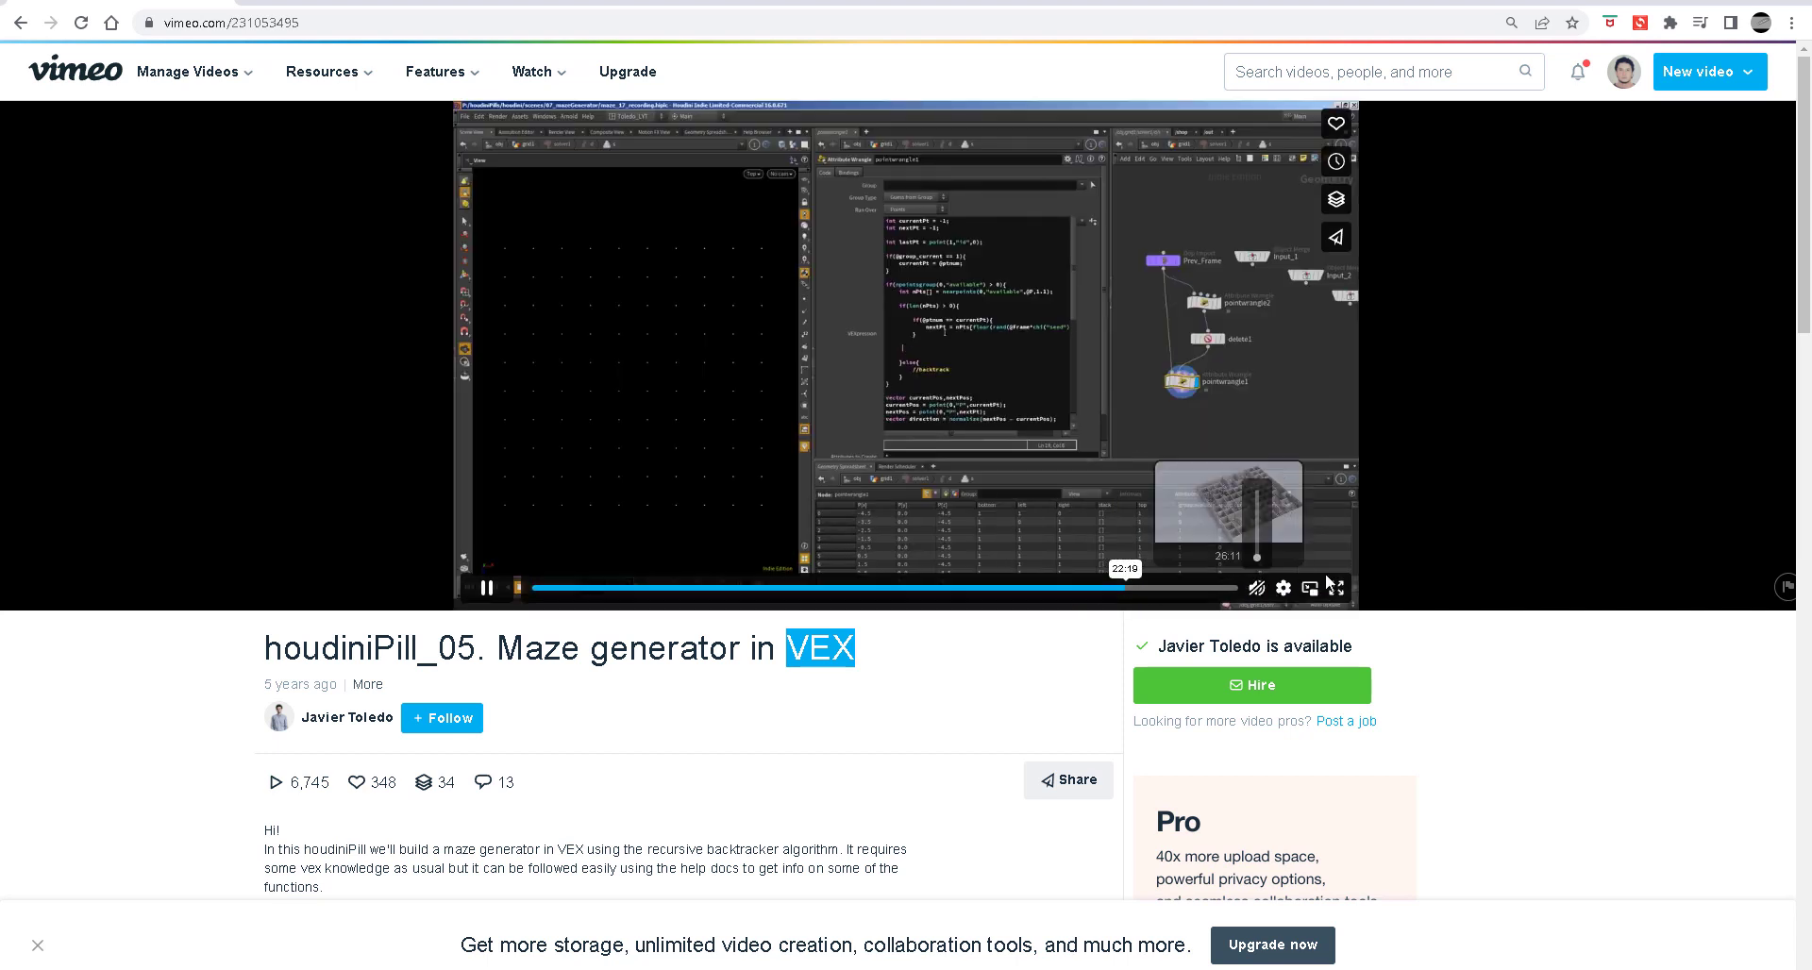
{"action": "left_click", "coordinate": [1336, 589]}
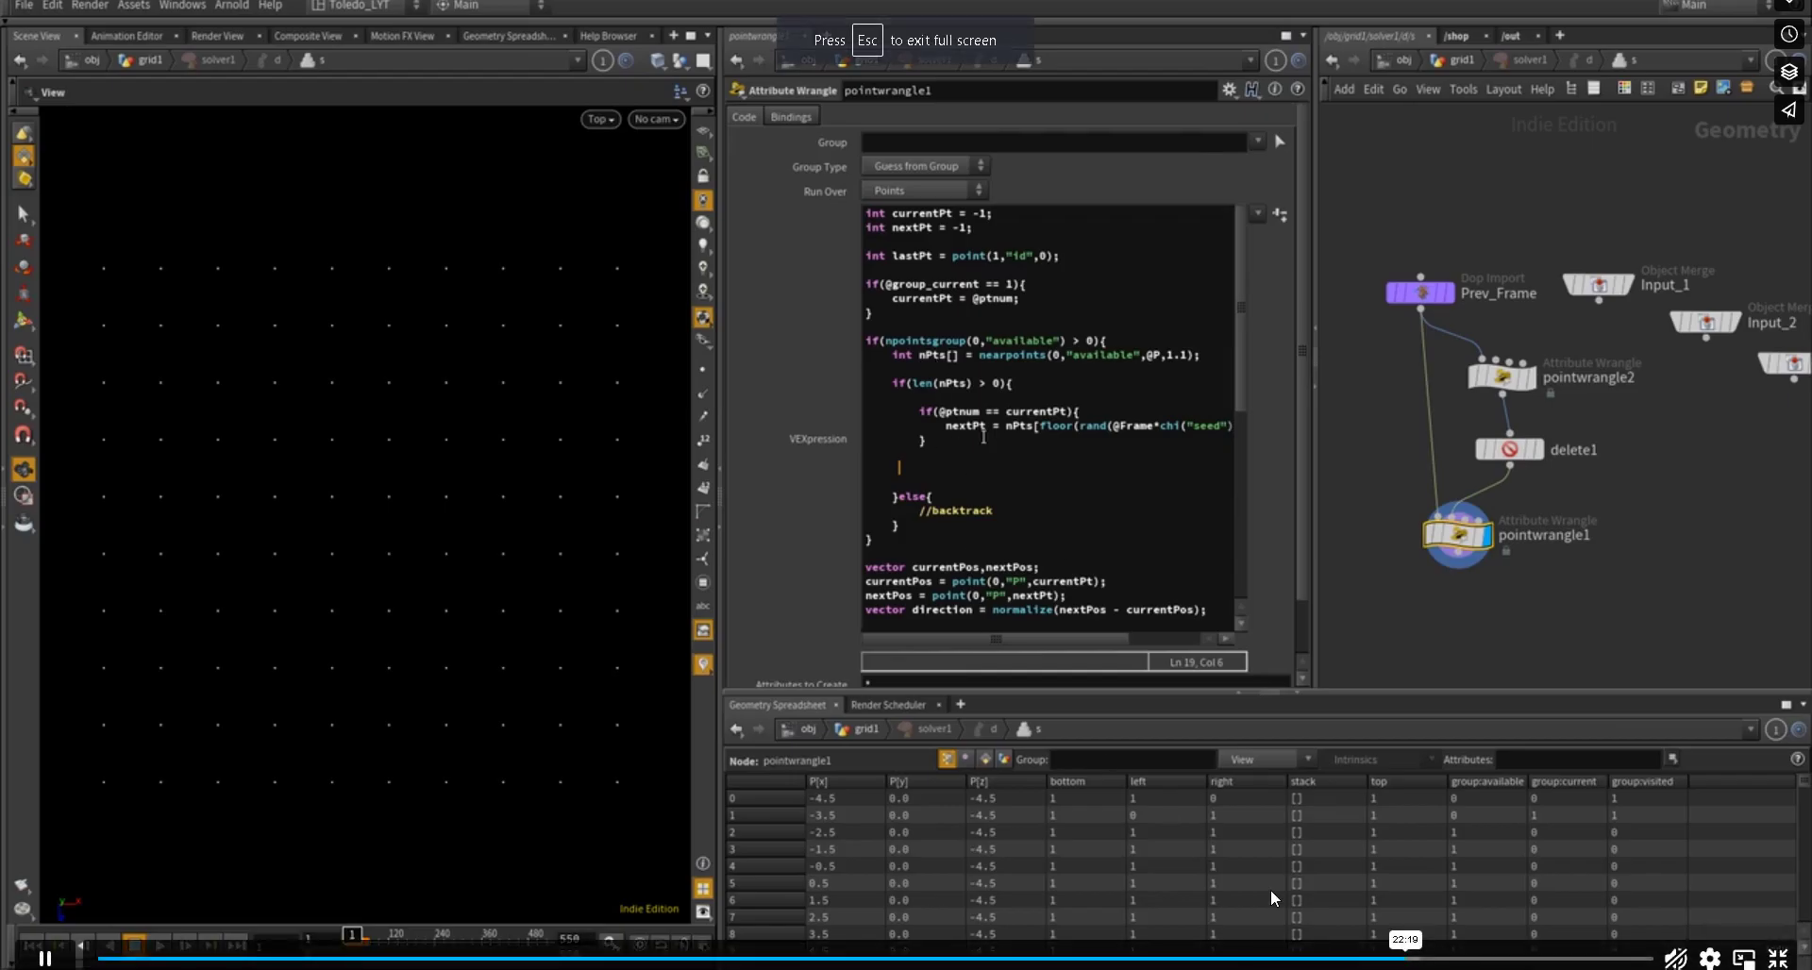
{"action": "left_click", "coordinate": [1359, 958]}
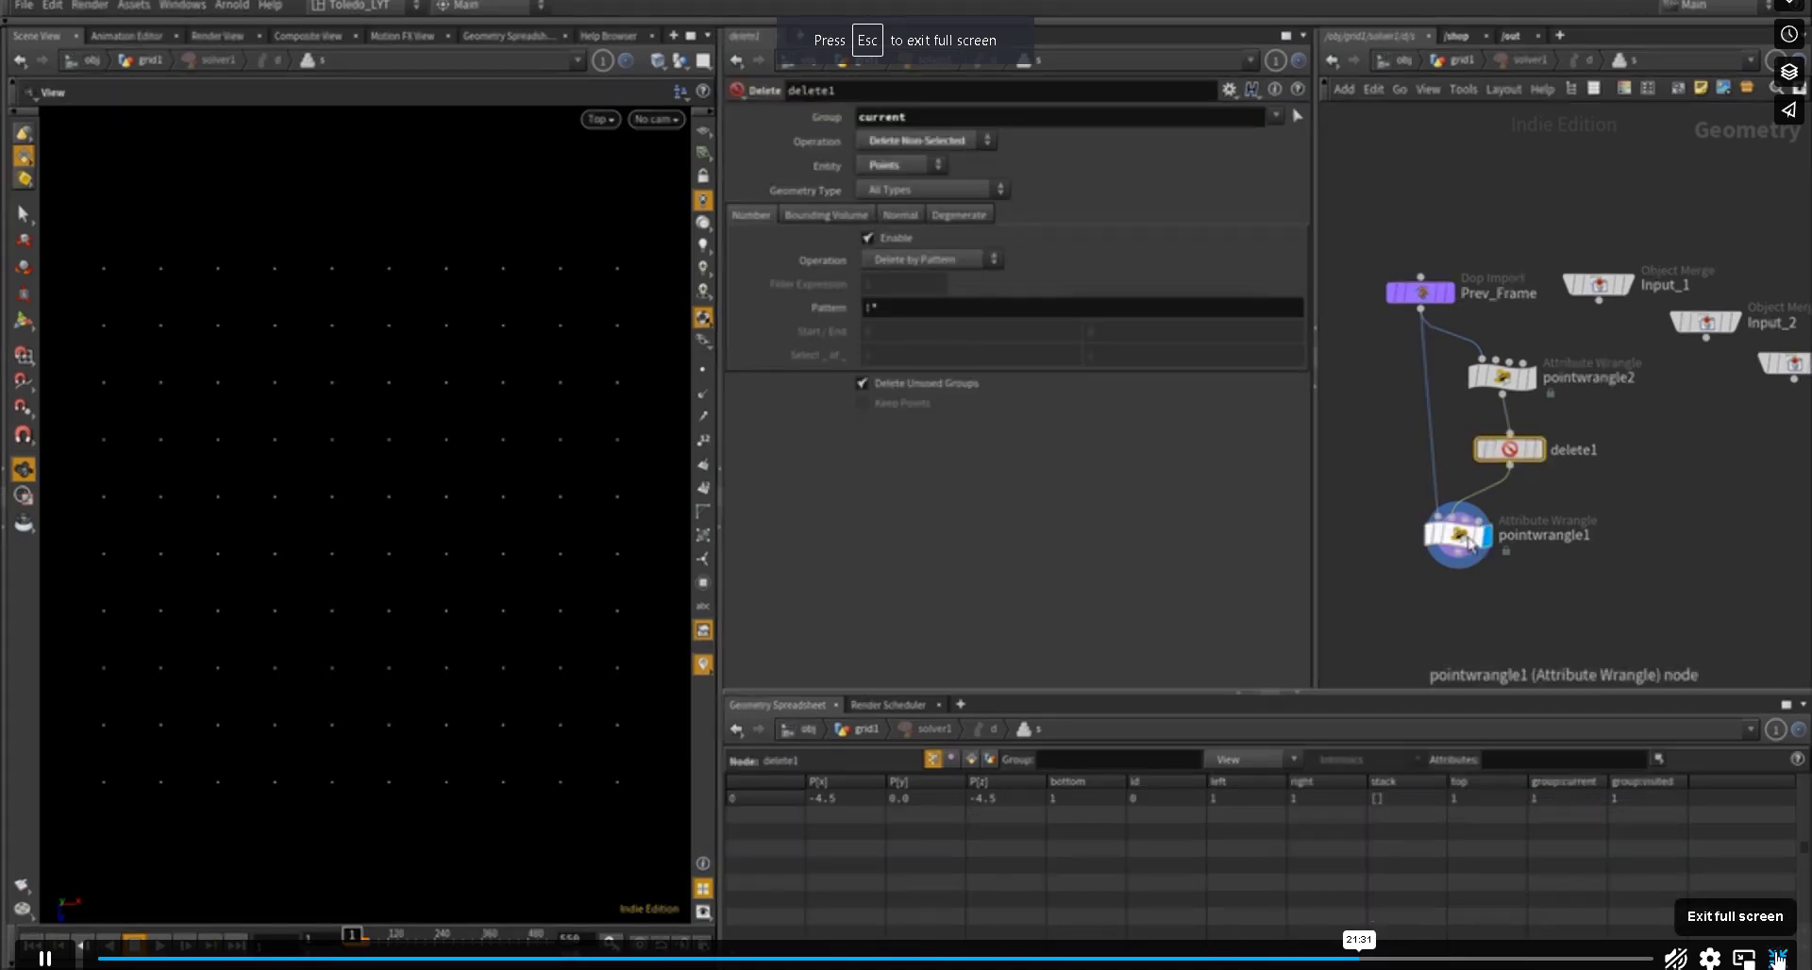
{"action": "left_click", "coordinate": [1776, 958]}
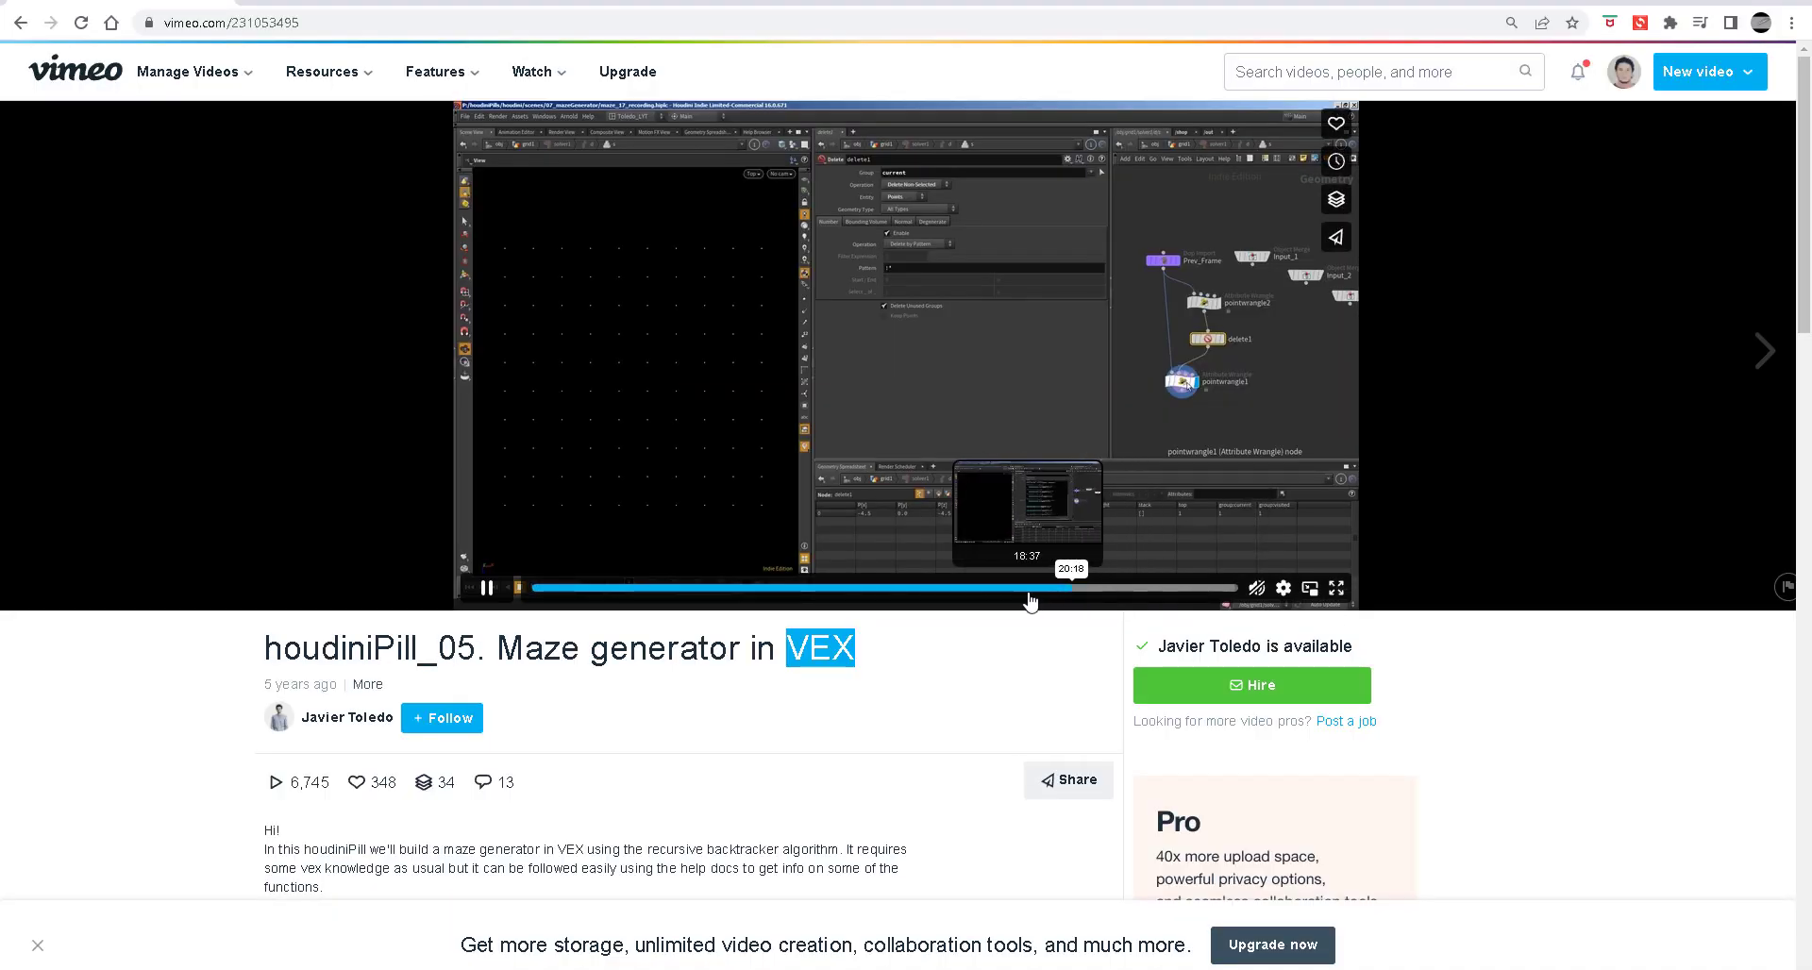
{"action": "left_click", "coordinate": [1024, 589]}
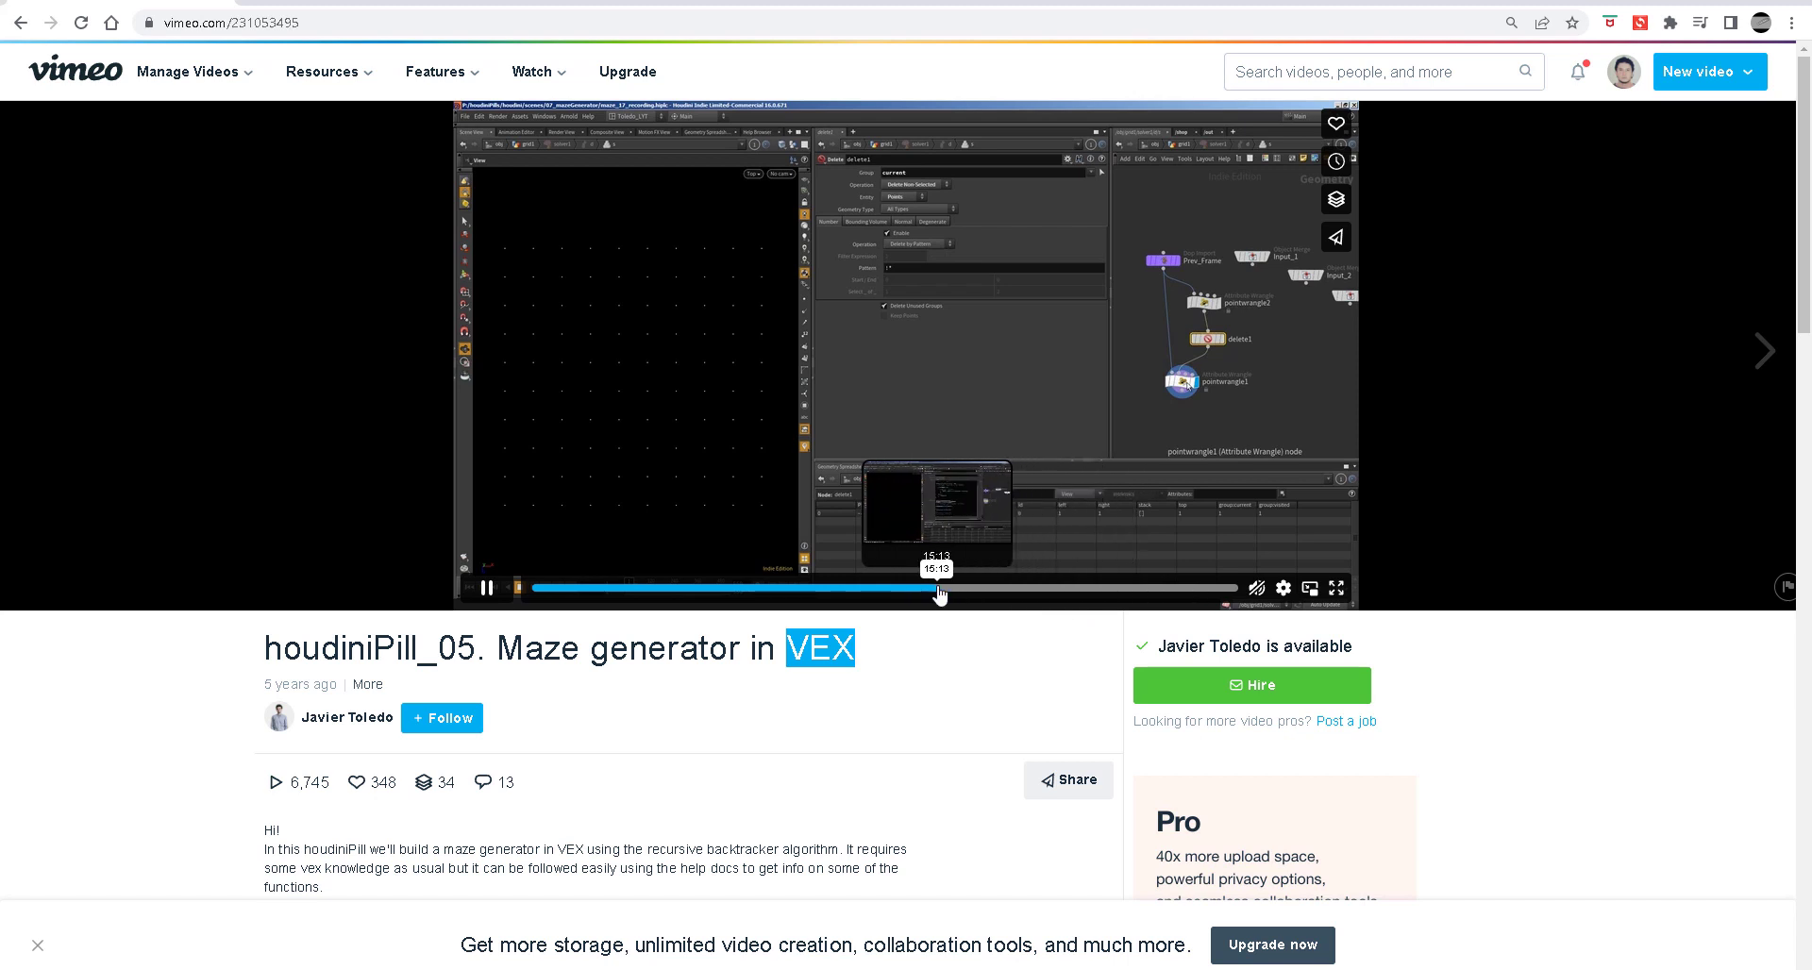
{"action": "left_click", "coordinate": [901, 583]}
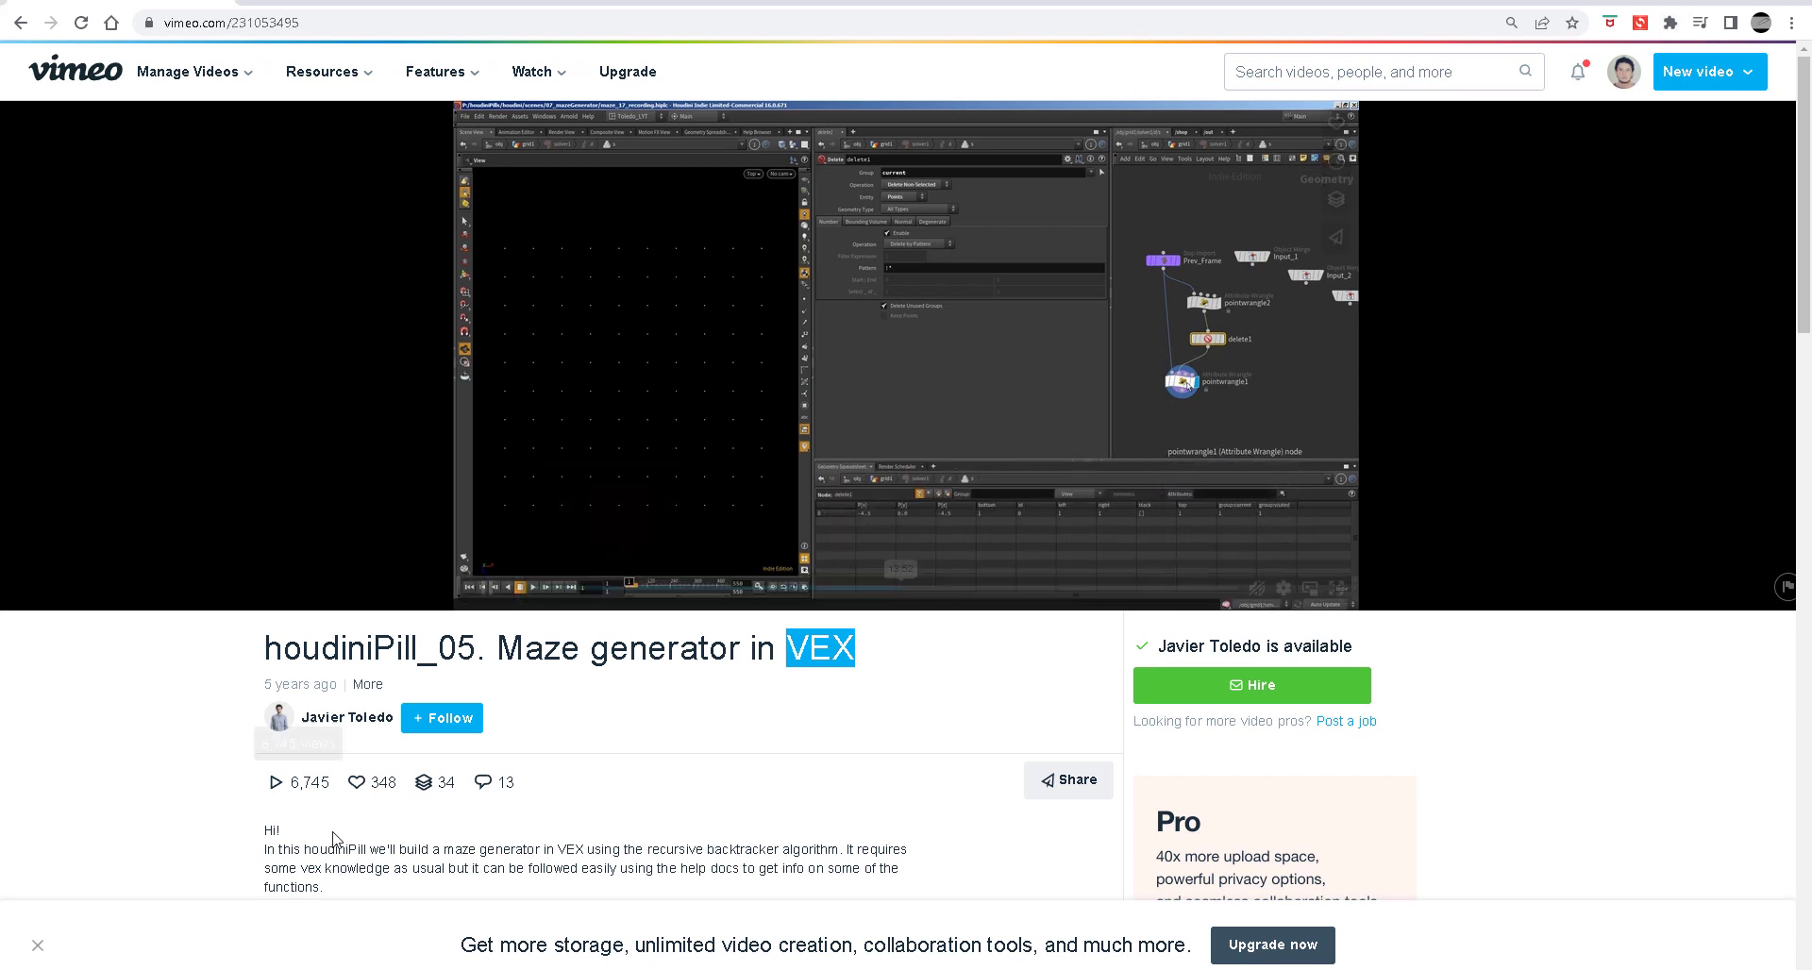
Step: Highlight the title of the Vimeo maze generator video as the reference for the technique
{"action": "left_click_drag", "start_coordinate": [497, 648], "coordinate": [851, 667]}
{"action": "left_click", "coordinate": [722, 660]}
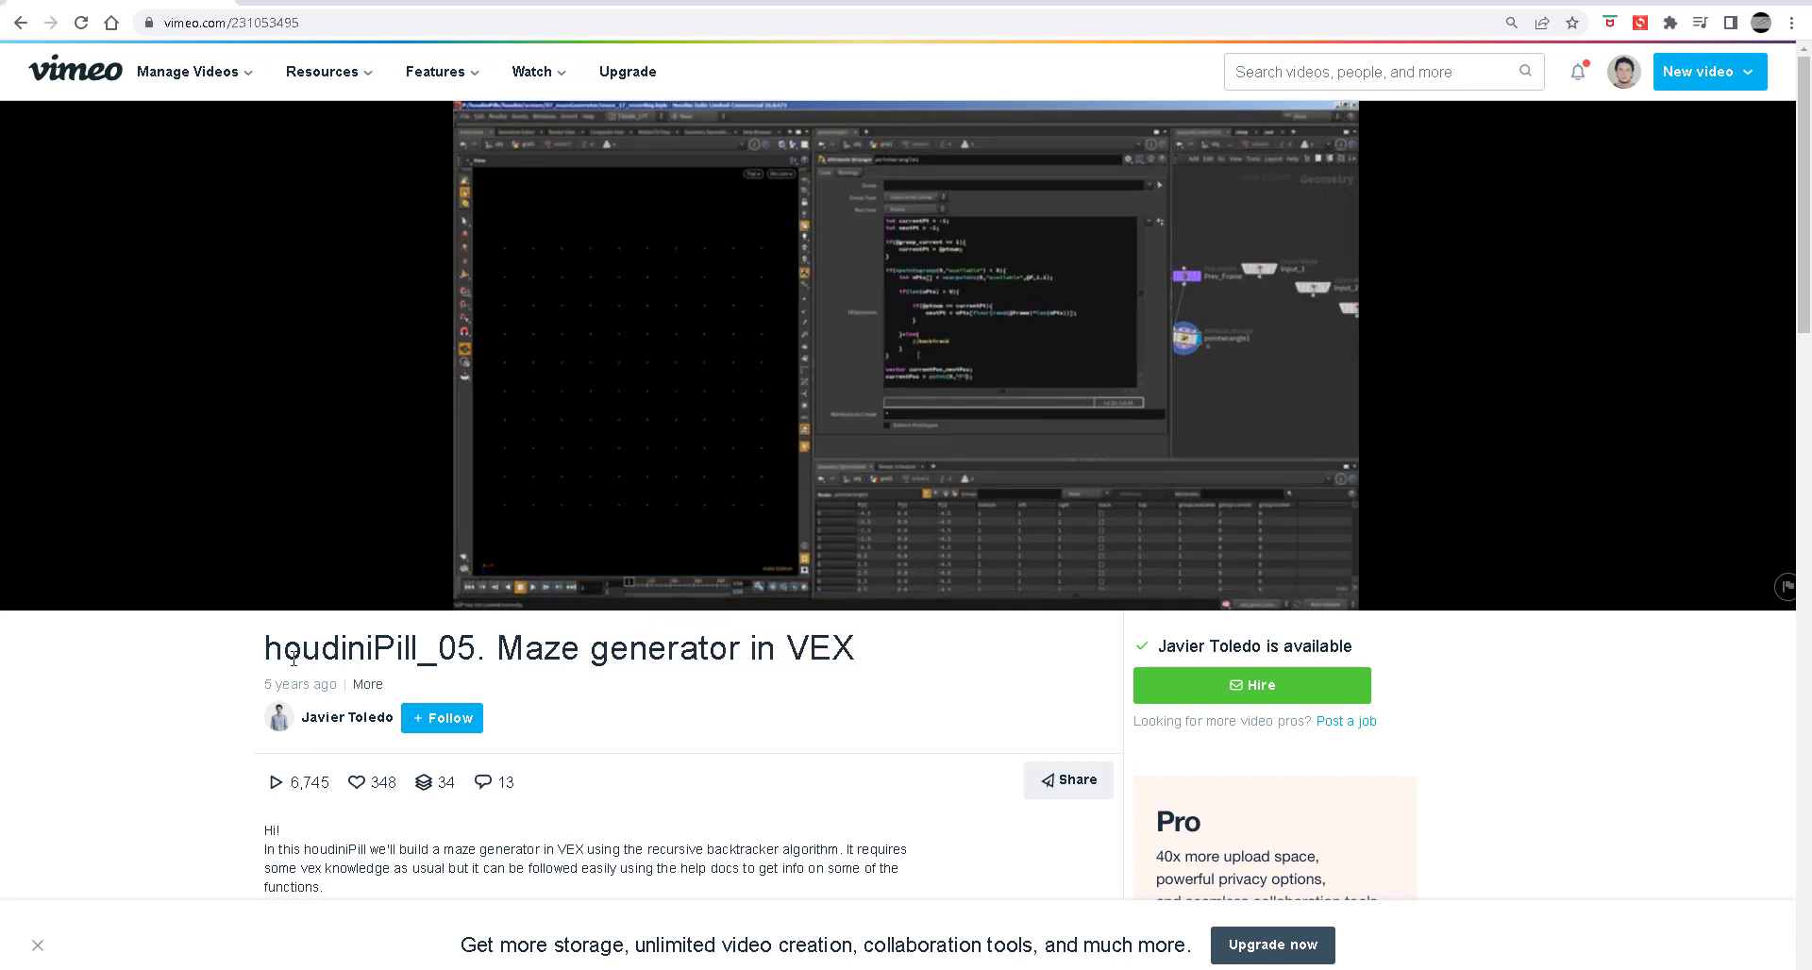
{"action": "left_click_drag", "start_coordinate": [260, 653], "coordinate": [848, 658]}
{"action": "left_click", "coordinate": [810, 660]}
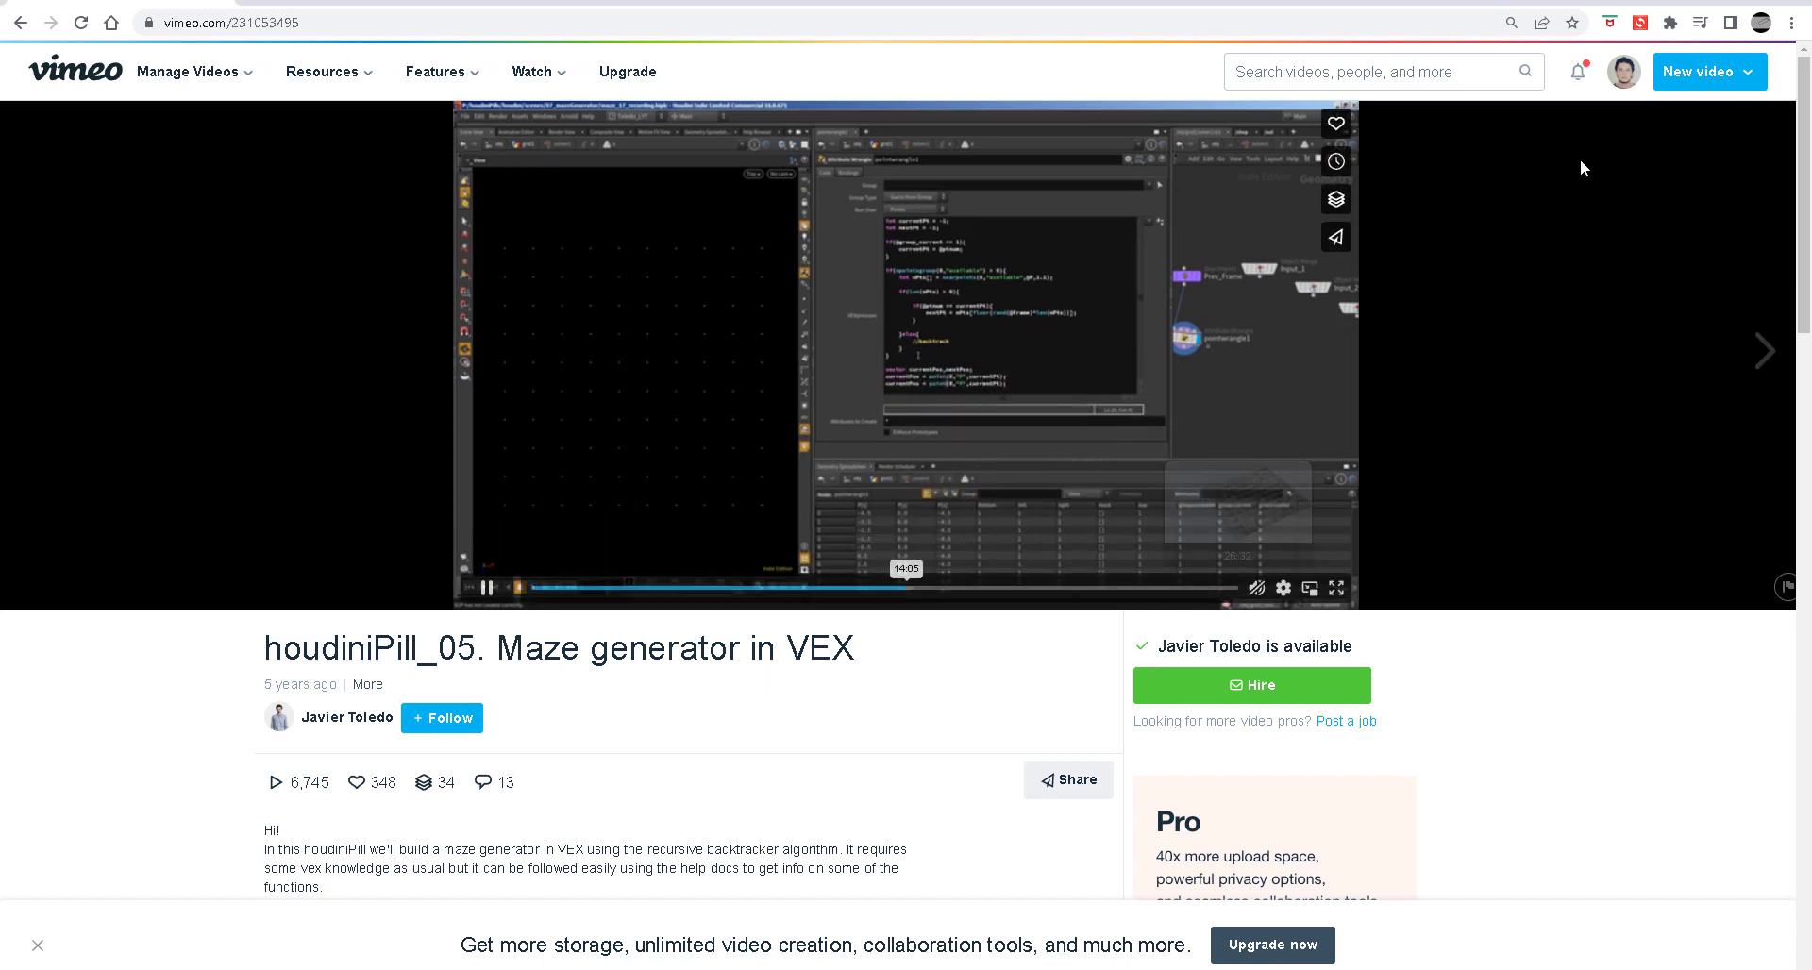
Step: Switch back to Houdini, locate the grid7 node in the maze network, and display it with its parameters
{"action": "key", "text": "alt+Tab"}
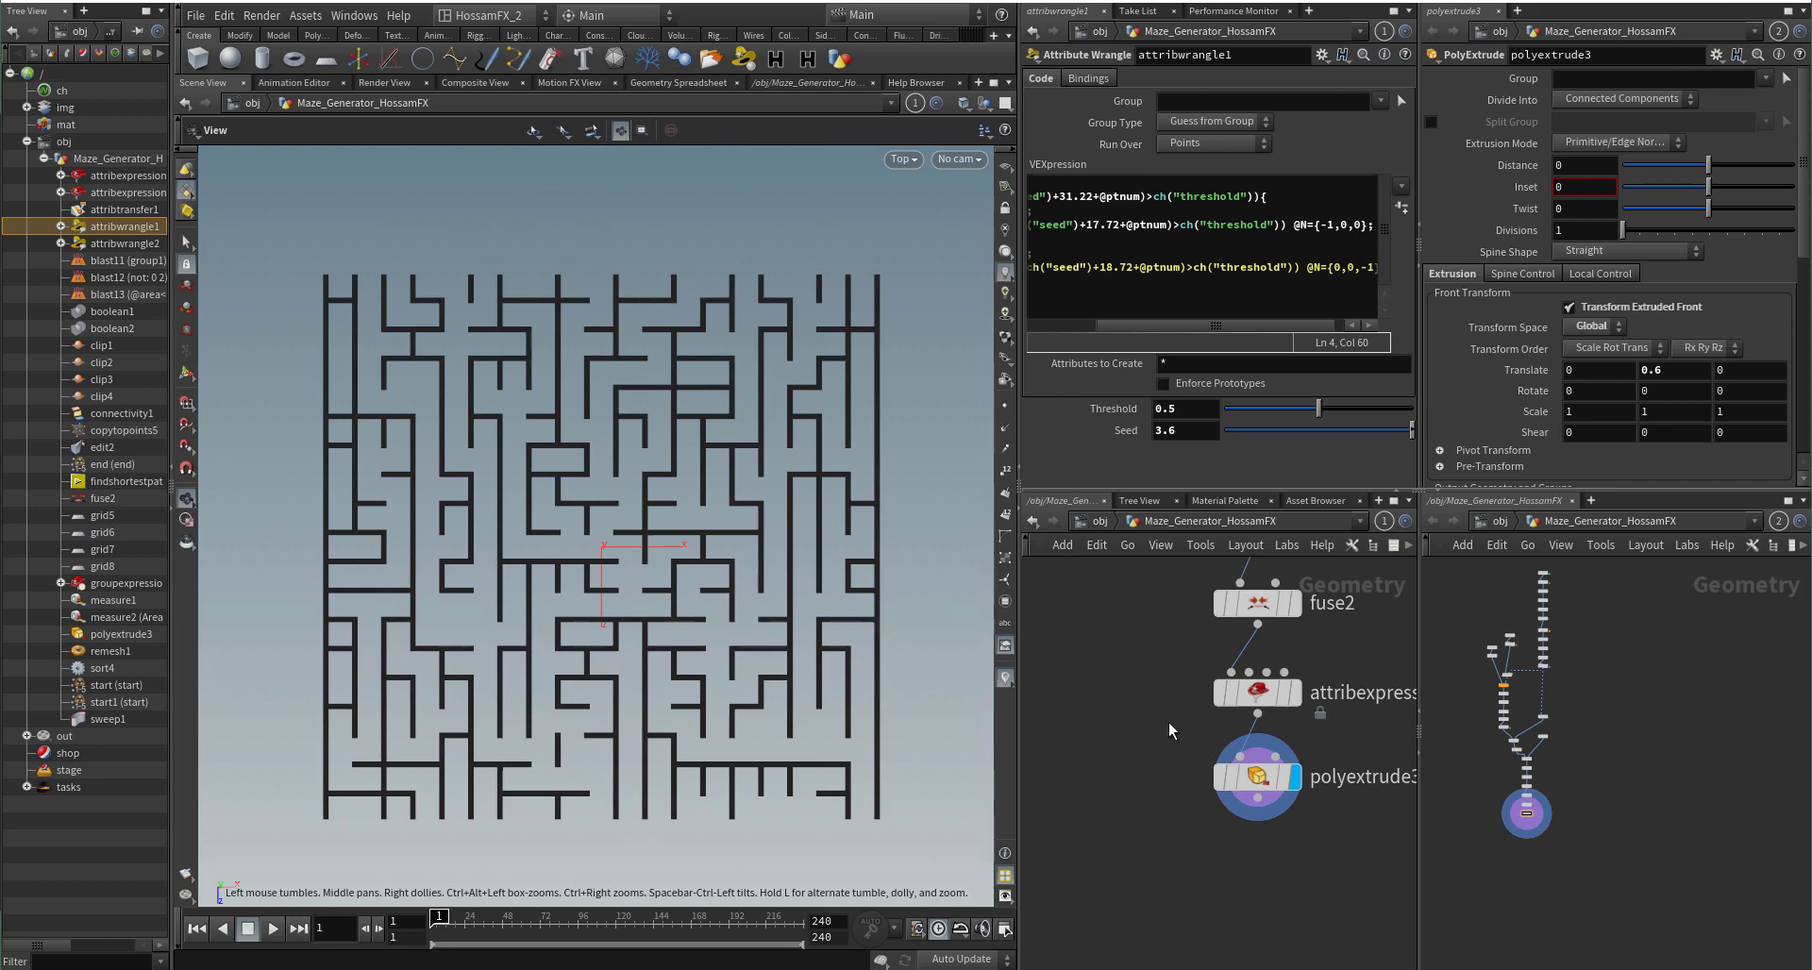
{"action": "scroll", "coordinate": [1169, 722], "scroll_direction": "down", "scroll_amount": 3}
{"action": "middle_click_drag", "start_coordinate": [1167, 719], "coordinate": [1167, 887]}
{"action": "middle_click_drag", "start_coordinate": [1128, 619], "coordinate": [1176, 889]}
{"action": "middle_click_drag", "start_coordinate": [1279, 692], "coordinate": [1283, 925]}
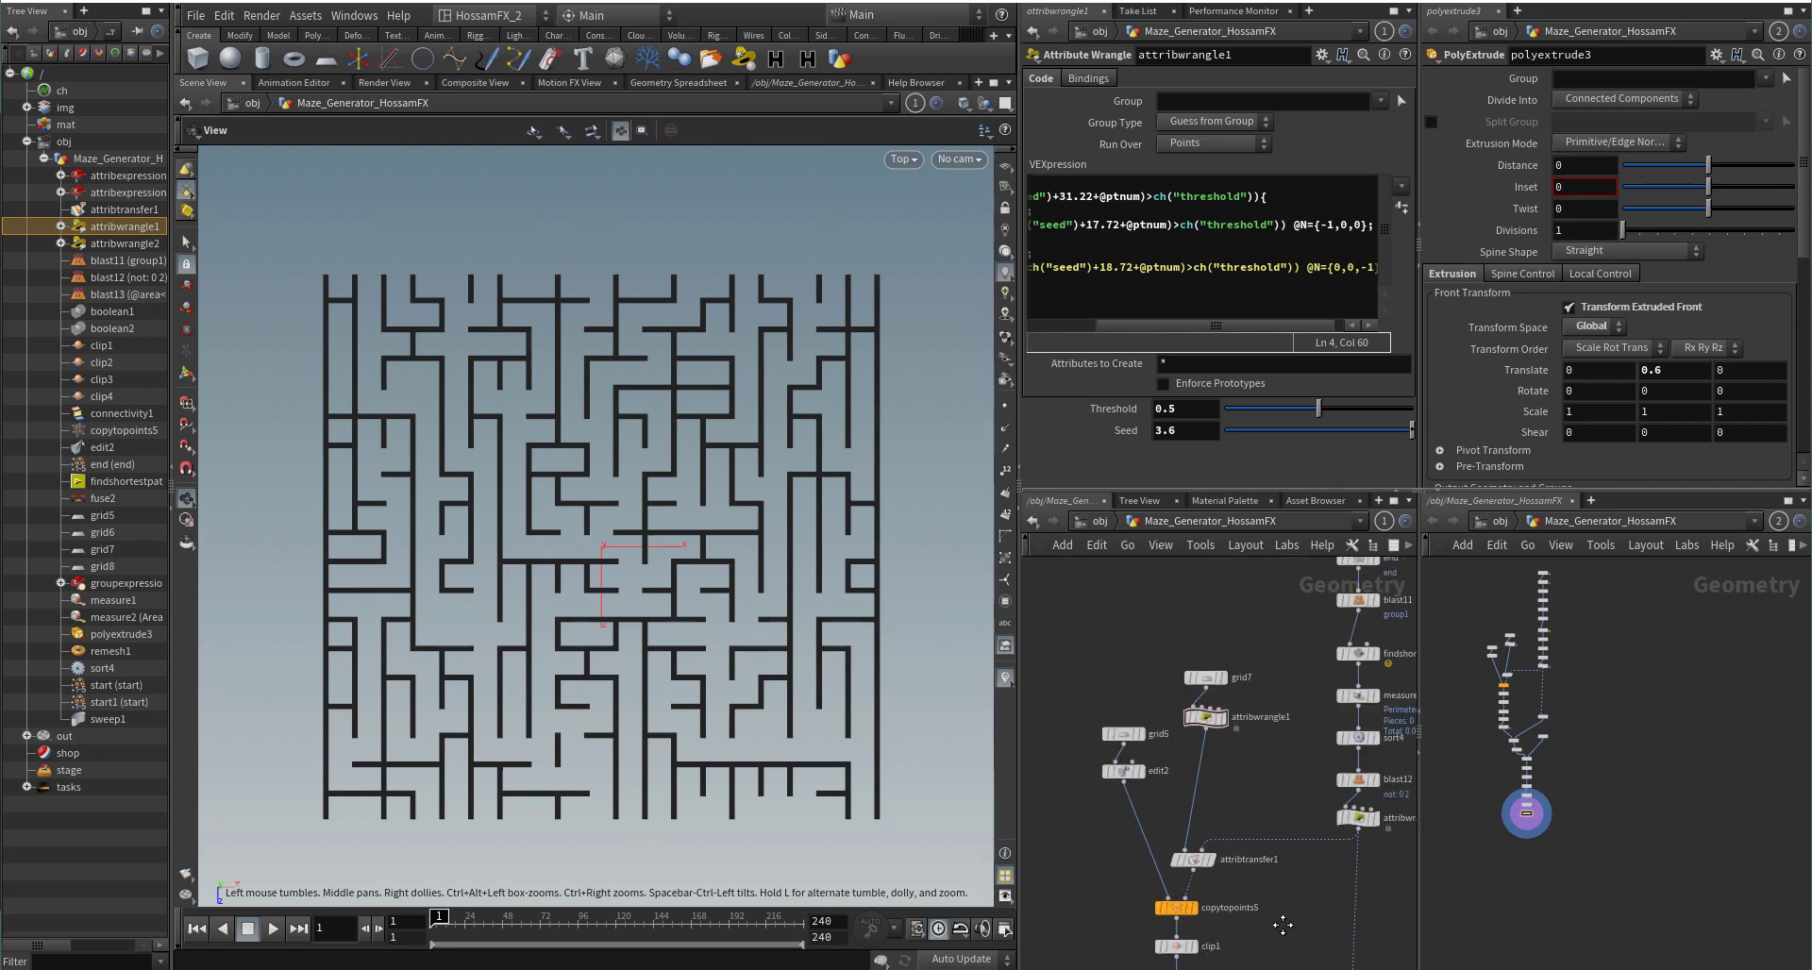
{"action": "scroll", "coordinate": [1279, 797], "scroll_direction": "up", "scroll_amount": 5}
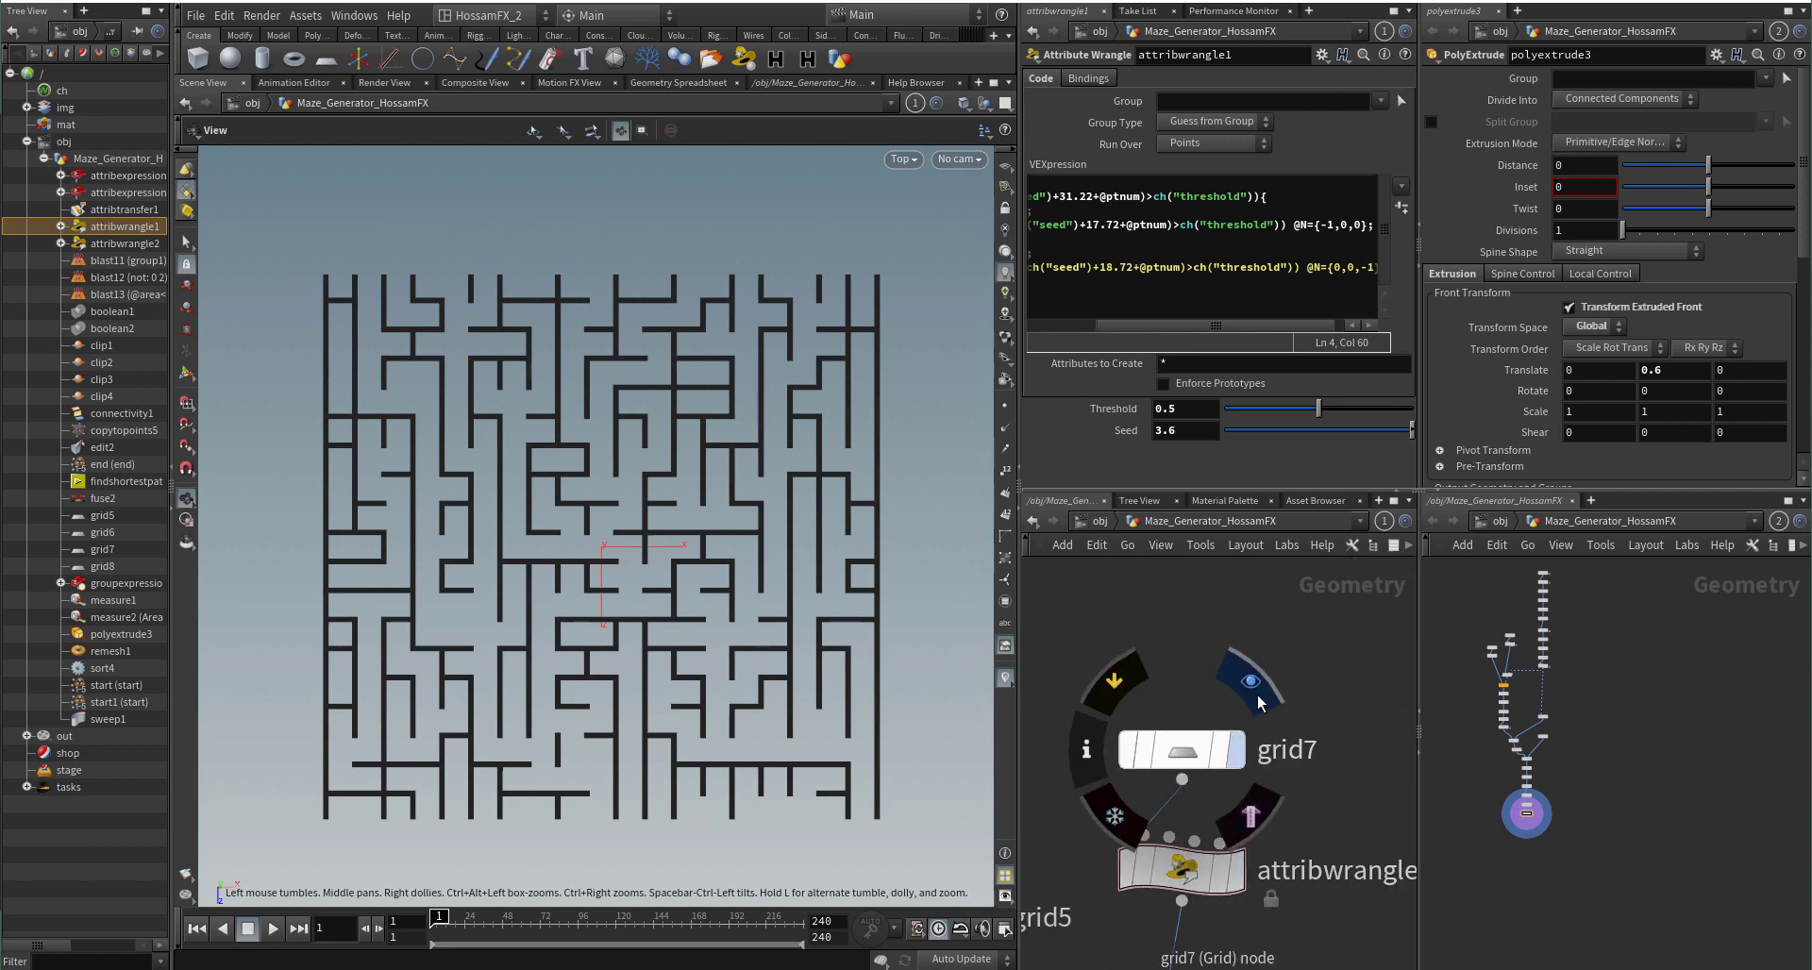
{"action": "left_click", "coordinate": [1259, 696]}
{"action": "left_click", "coordinate": [1208, 750]}
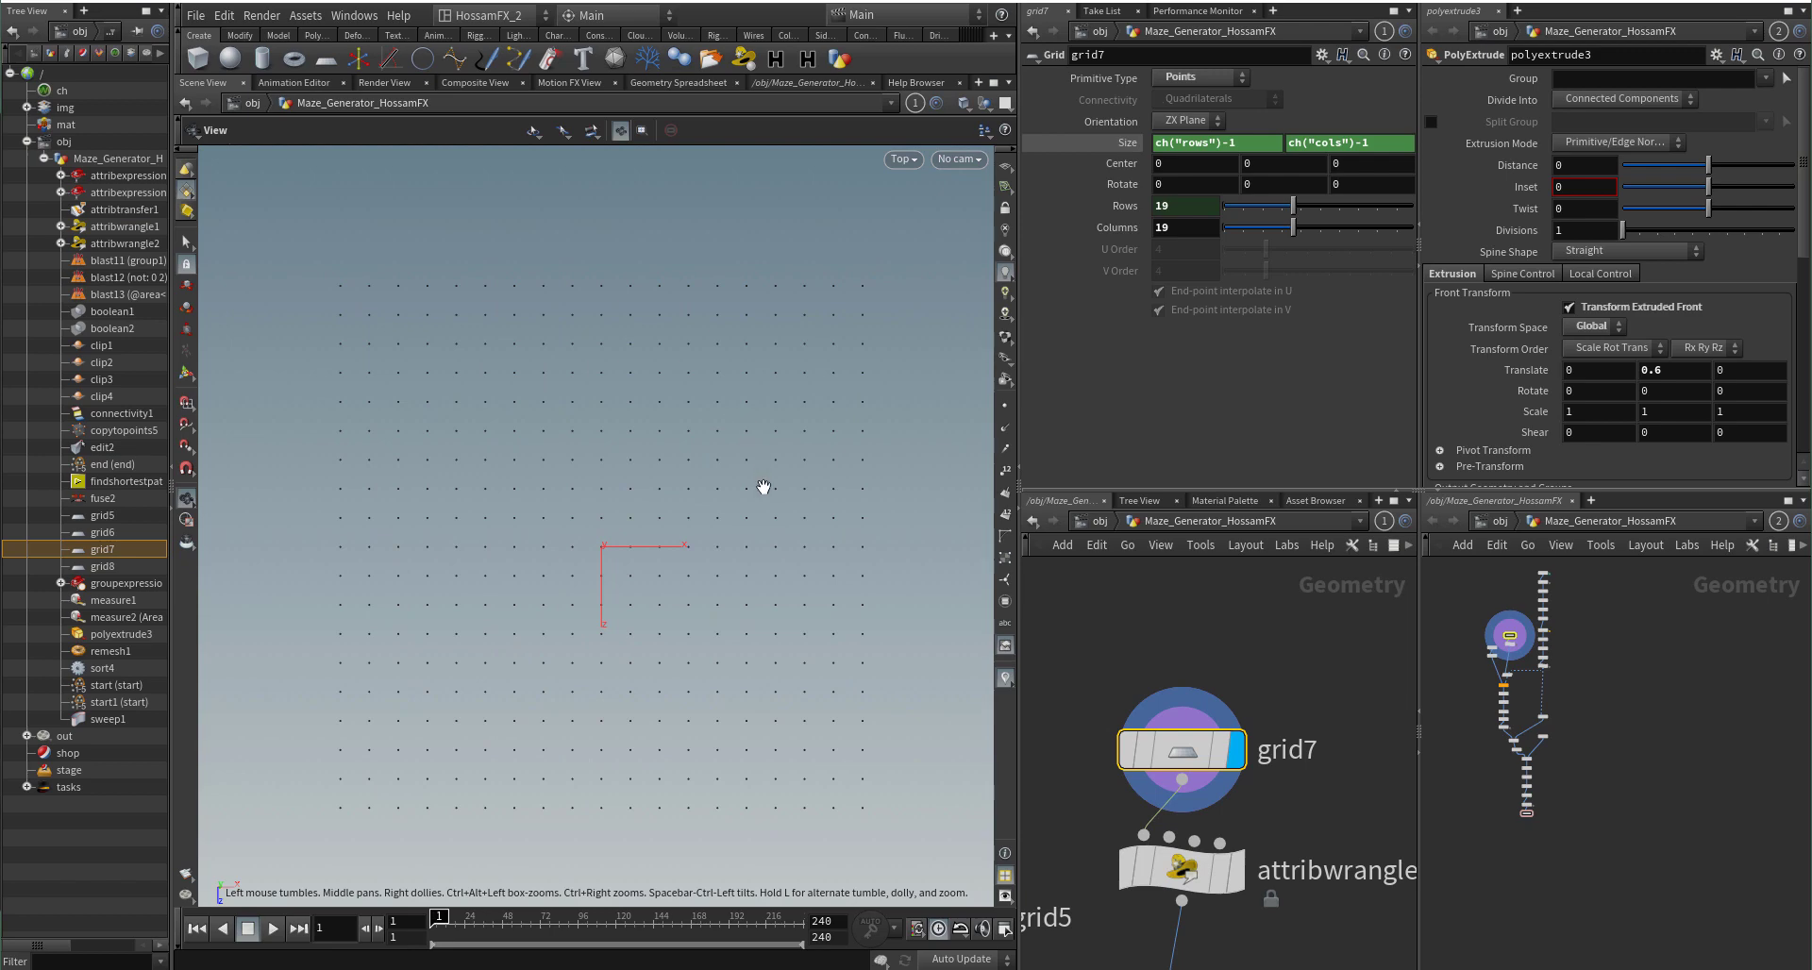
Step: Turn on the display of points and point numbers for the grid in the viewport
{"action": "scroll", "coordinate": [814, 533], "scroll_direction": "up", "scroll_amount": 2}
{"action": "left_click", "coordinate": [1005, 405]}
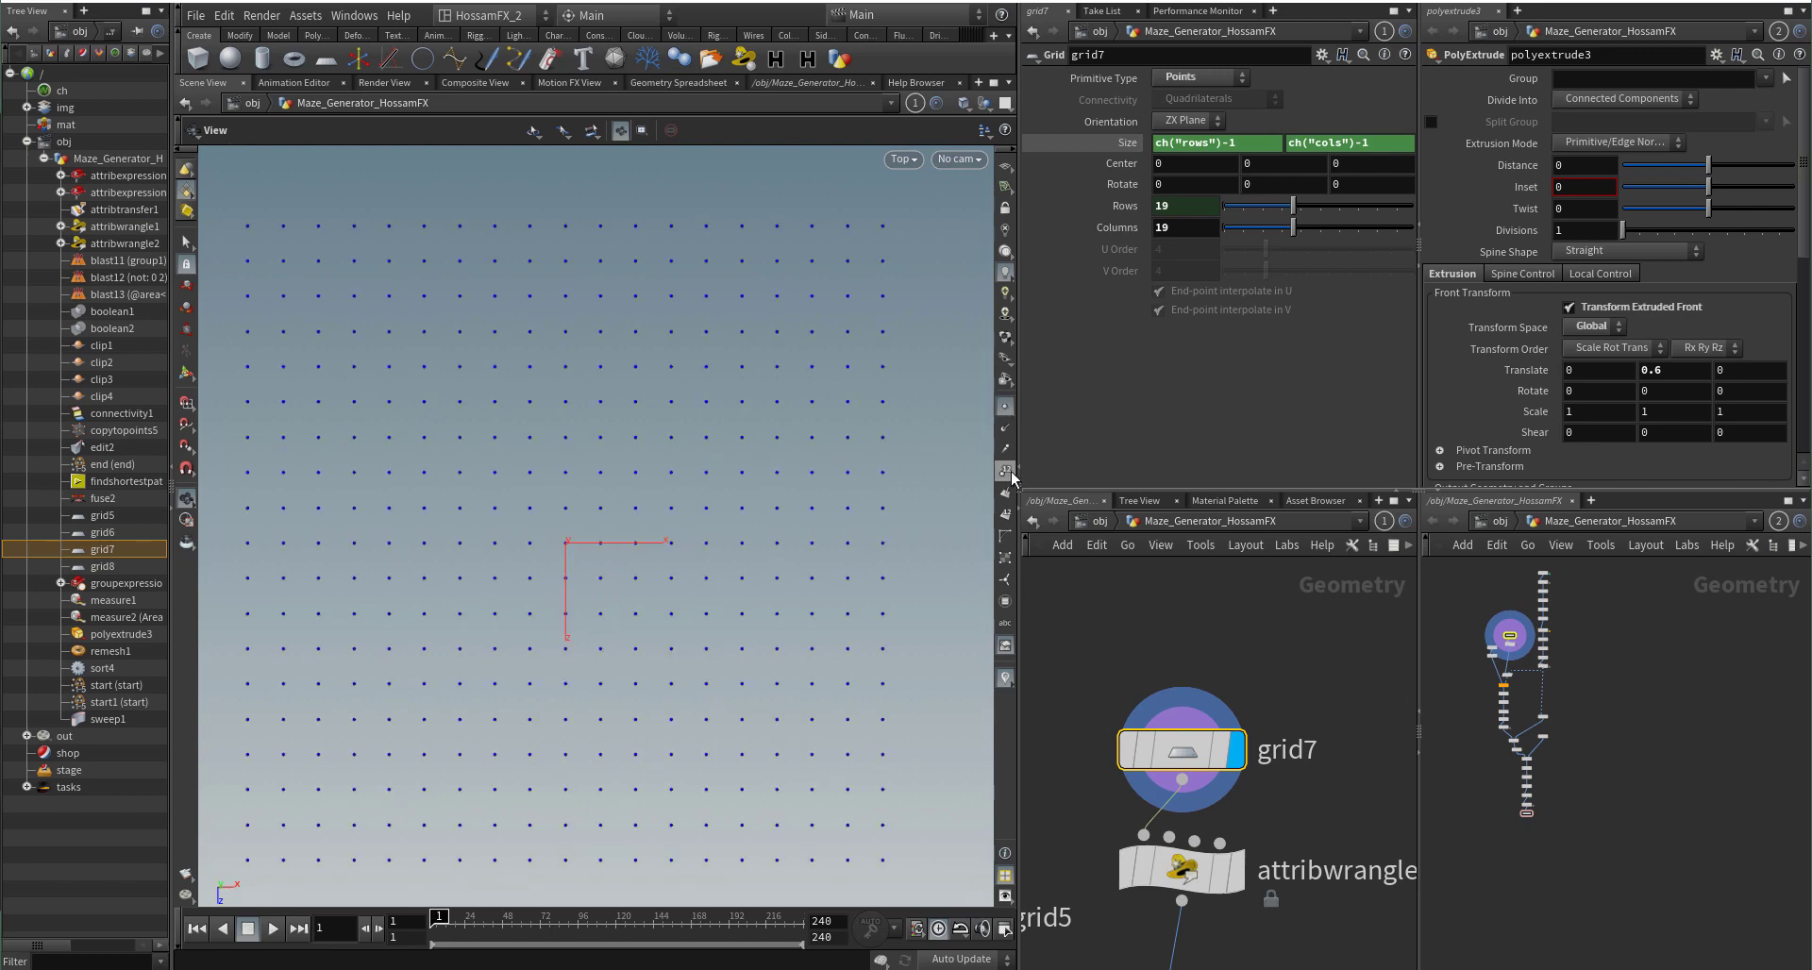
{"action": "left_click", "coordinate": [1006, 472]}
{"action": "scroll", "coordinate": [861, 510], "scroll_direction": "down", "scroll_amount": 2}
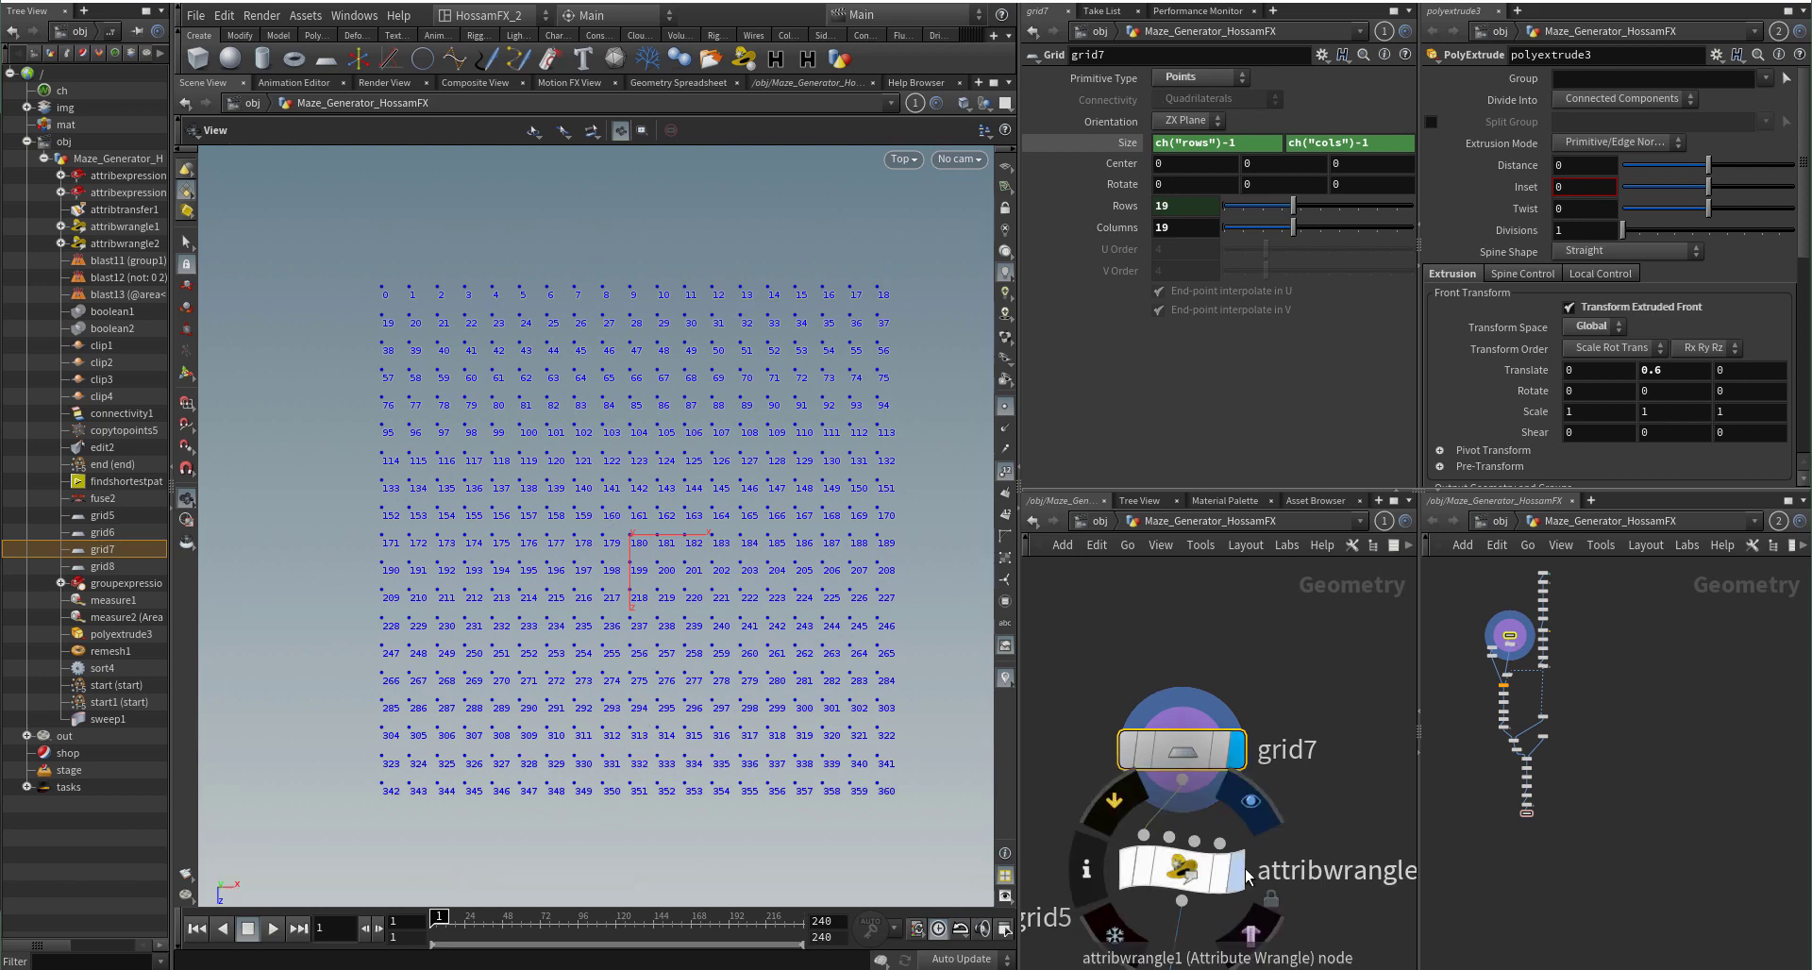
Step: Display attribwrangle1 and examine its VEX code for the random seed expression, the threshold channel and the @N={1,0,0} assignment
{"action": "left_click", "coordinate": [1206, 884]}
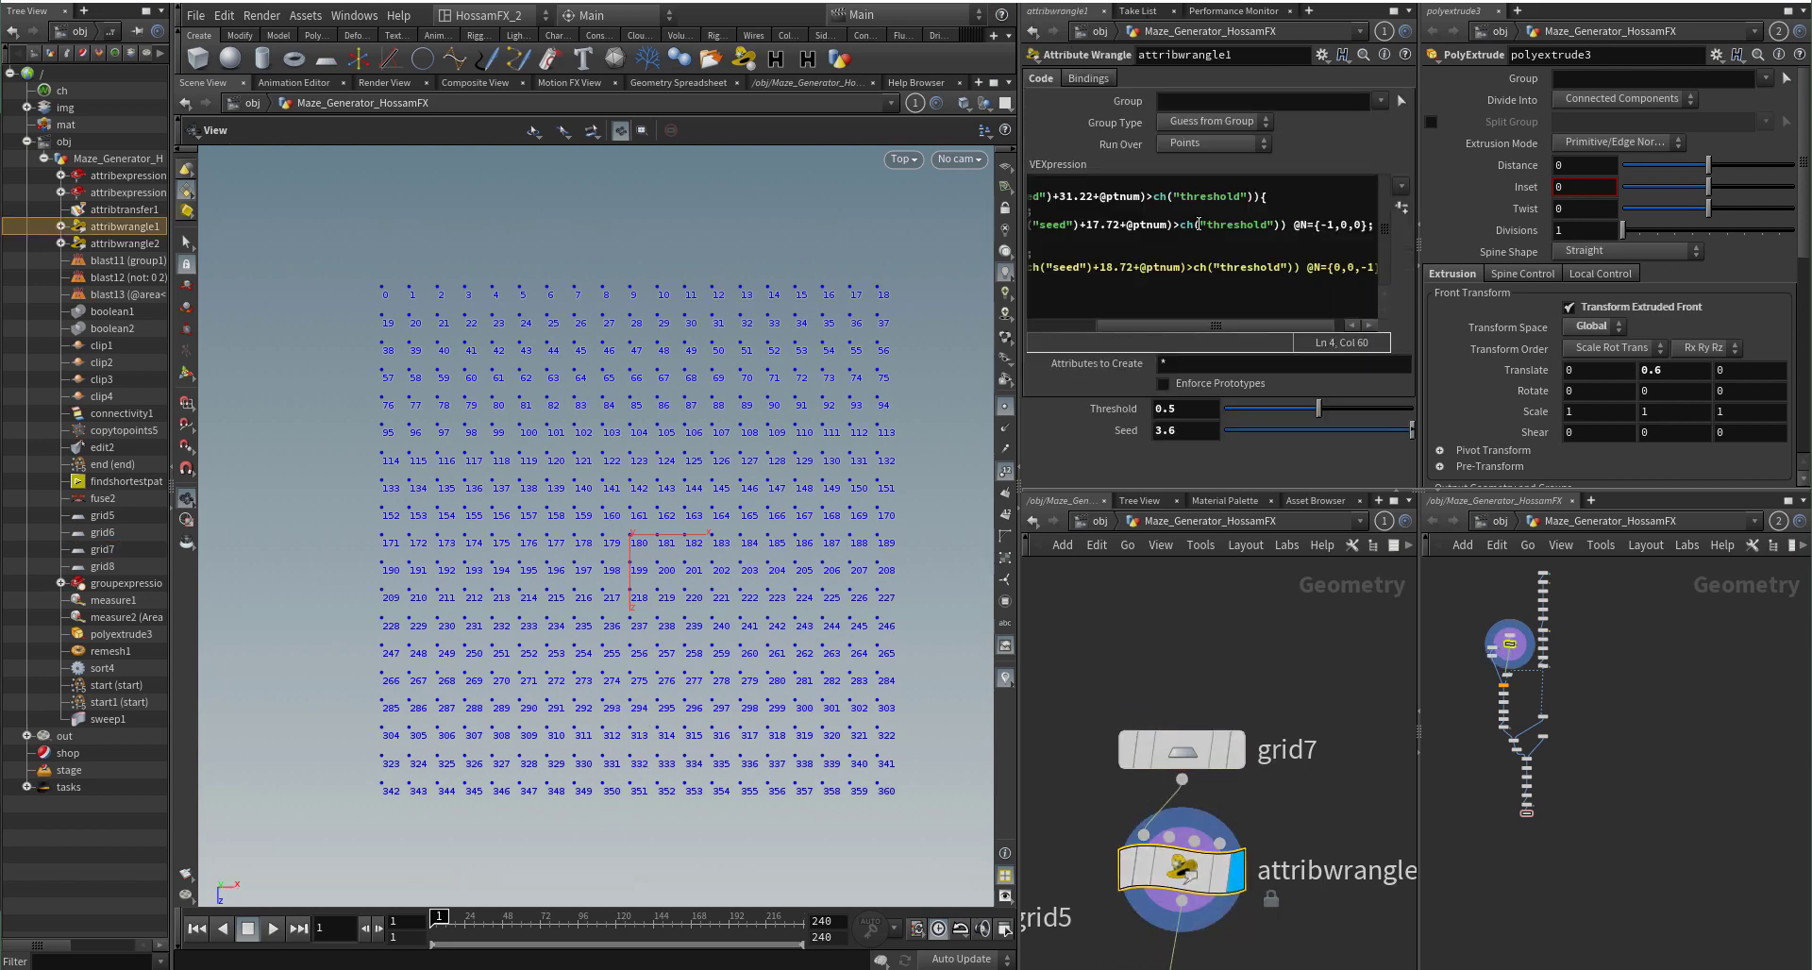
{"action": "left_click_drag", "start_coordinate": [1191, 326], "coordinate": [1055, 325]}
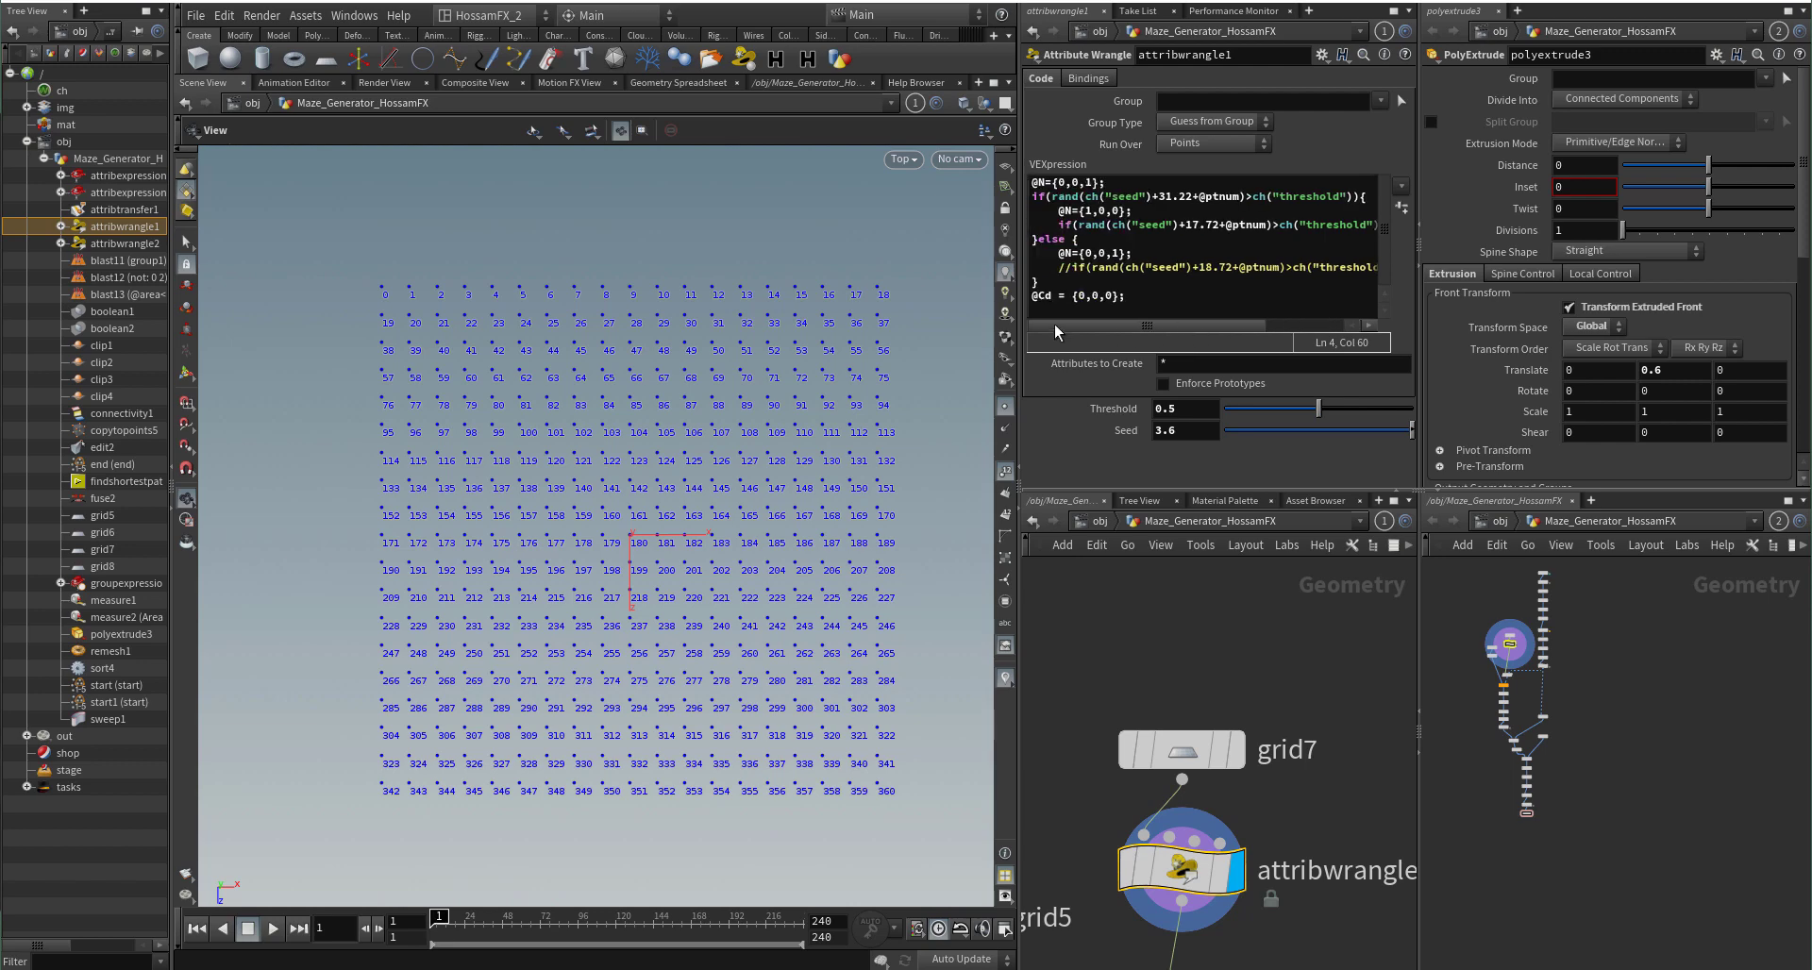
{"action": "left_click_drag", "start_coordinate": [1050, 199], "coordinate": [1193, 198]}
{"action": "left_click", "coordinate": [1110, 197]}
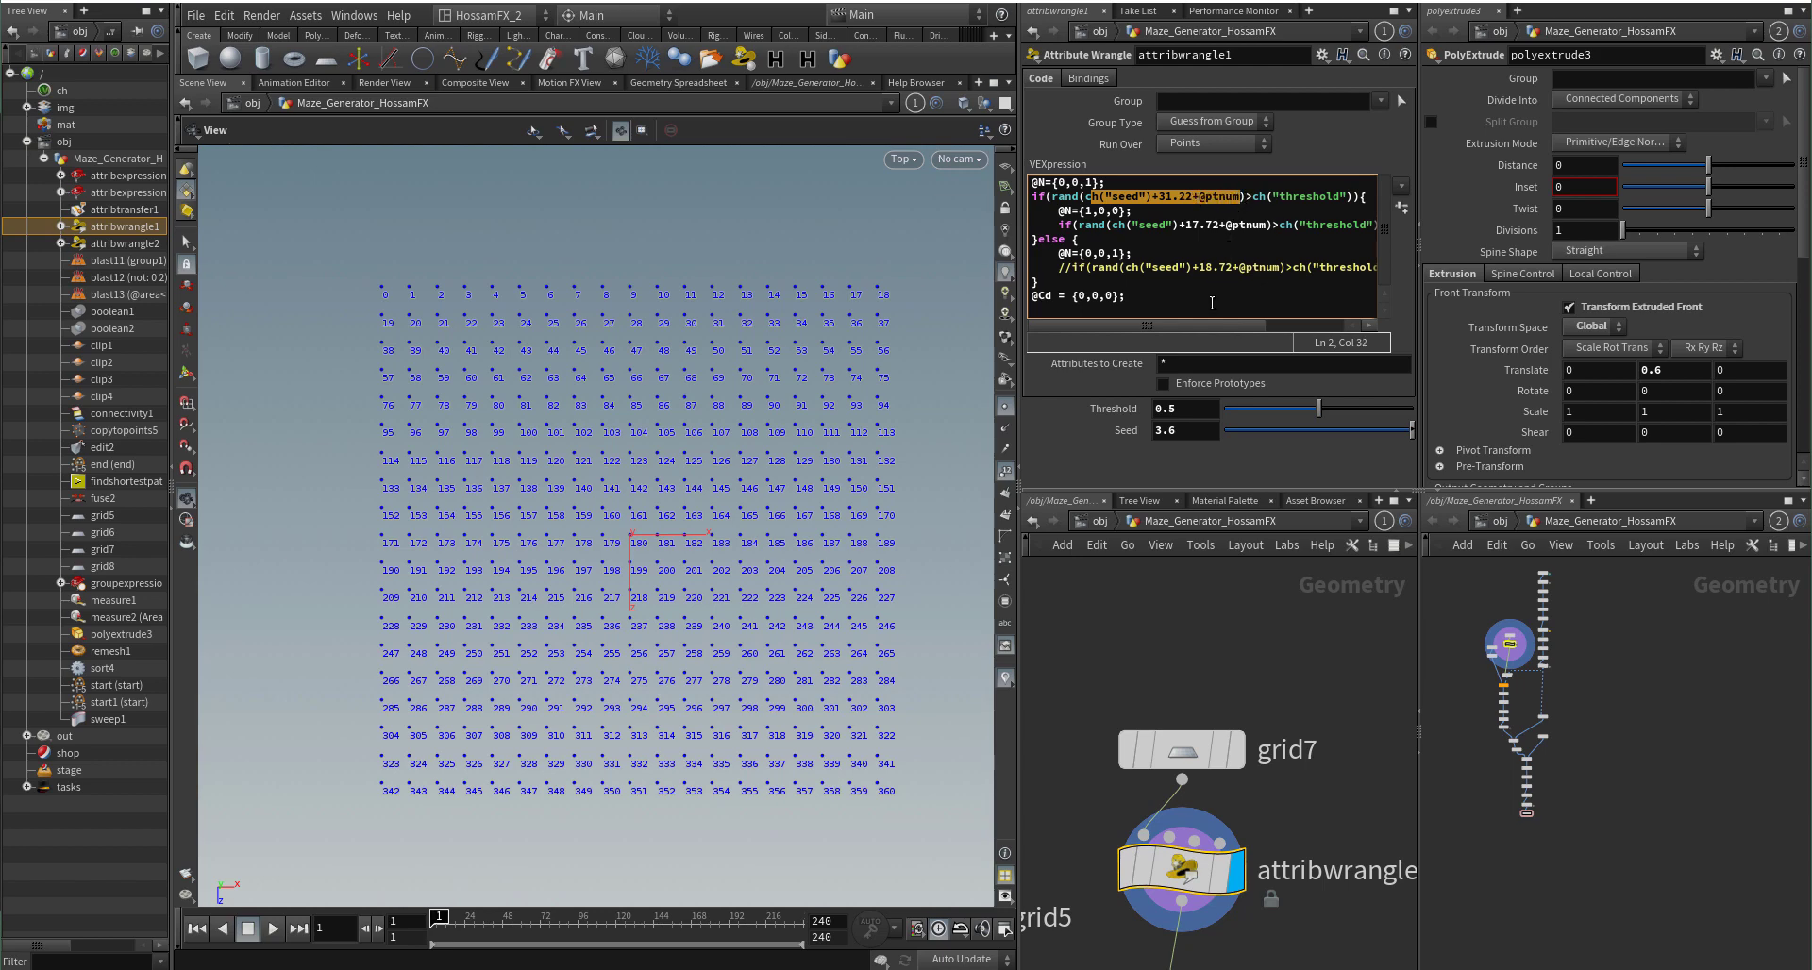
{"action": "left_click_drag", "start_coordinate": [1186, 333], "coordinate": [1261, 332]}
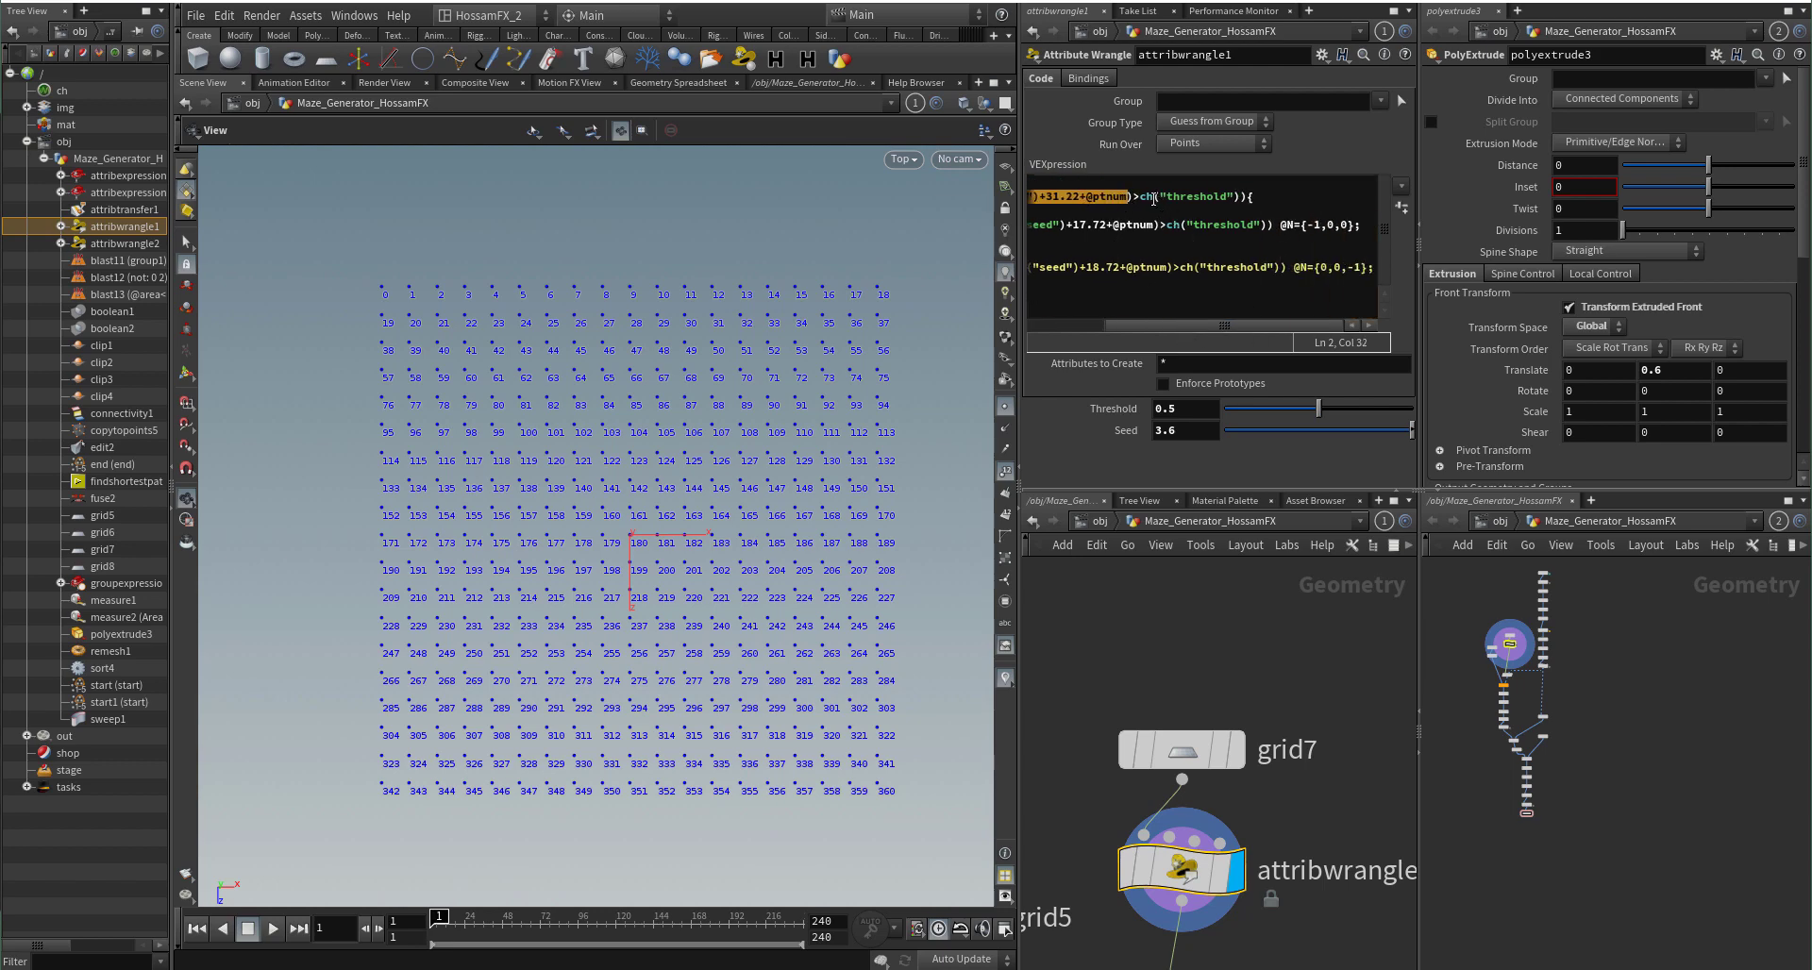
{"action": "left_click_drag", "start_coordinate": [1153, 197], "coordinate": [1180, 196]}
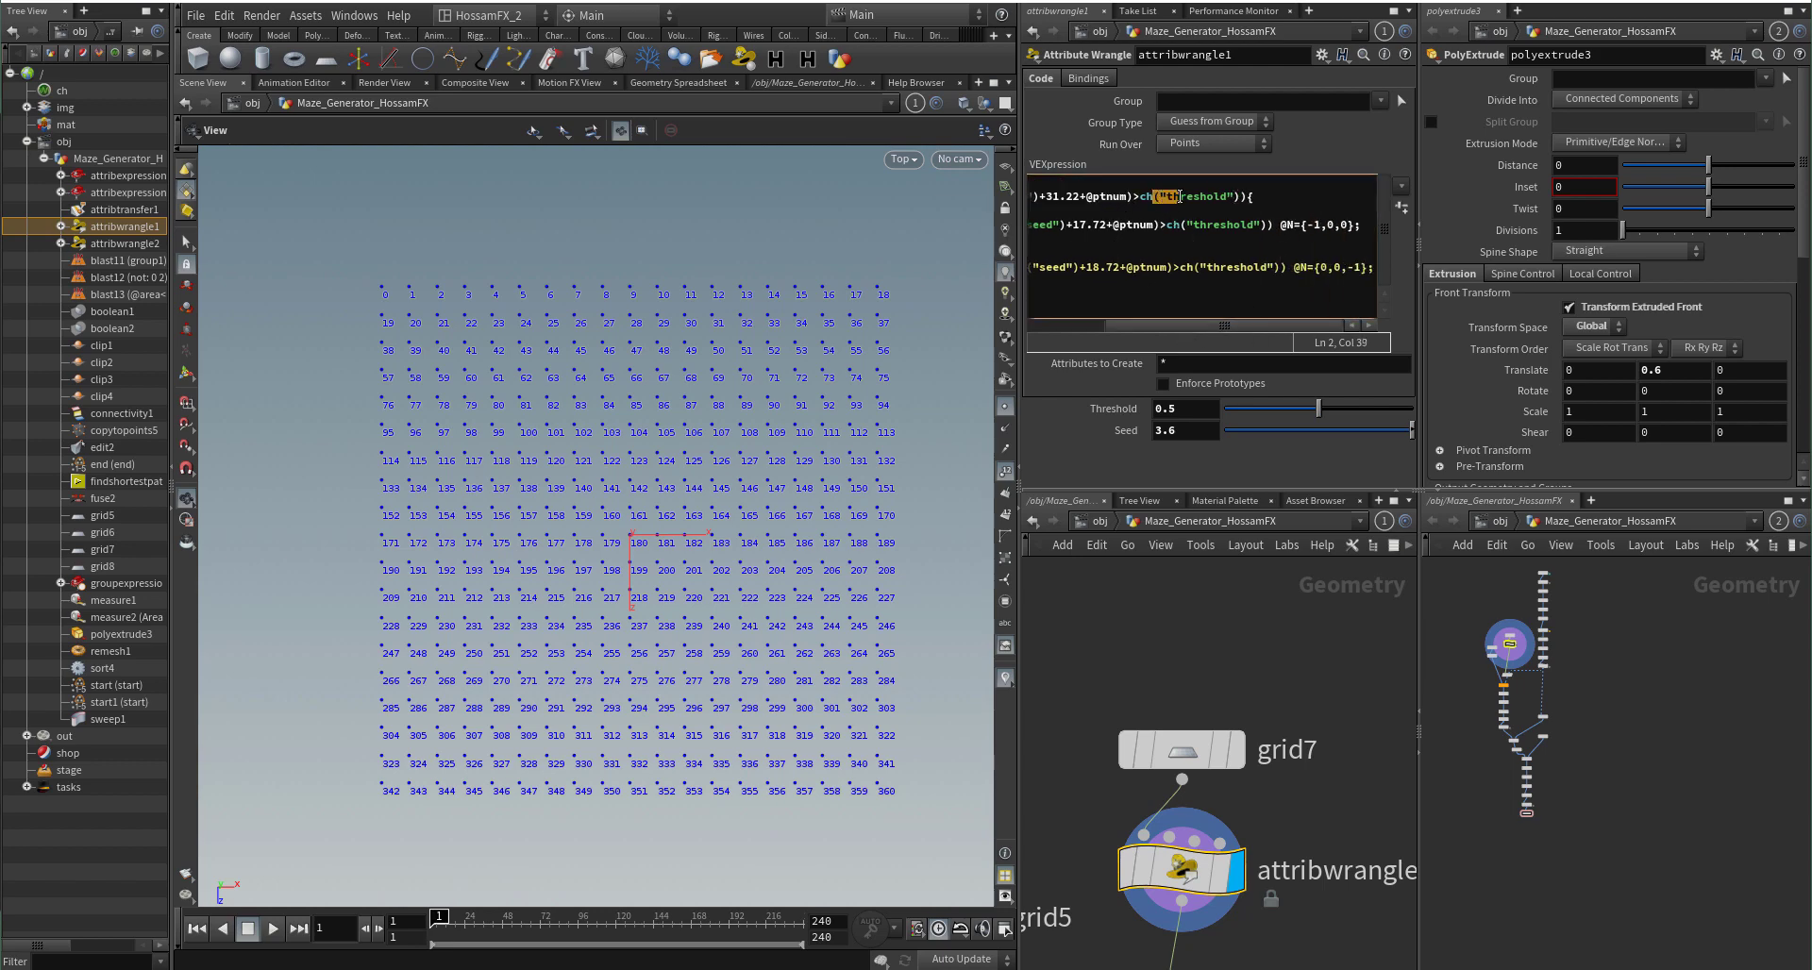
{"action": "double_click", "coordinate": [1169, 410]}
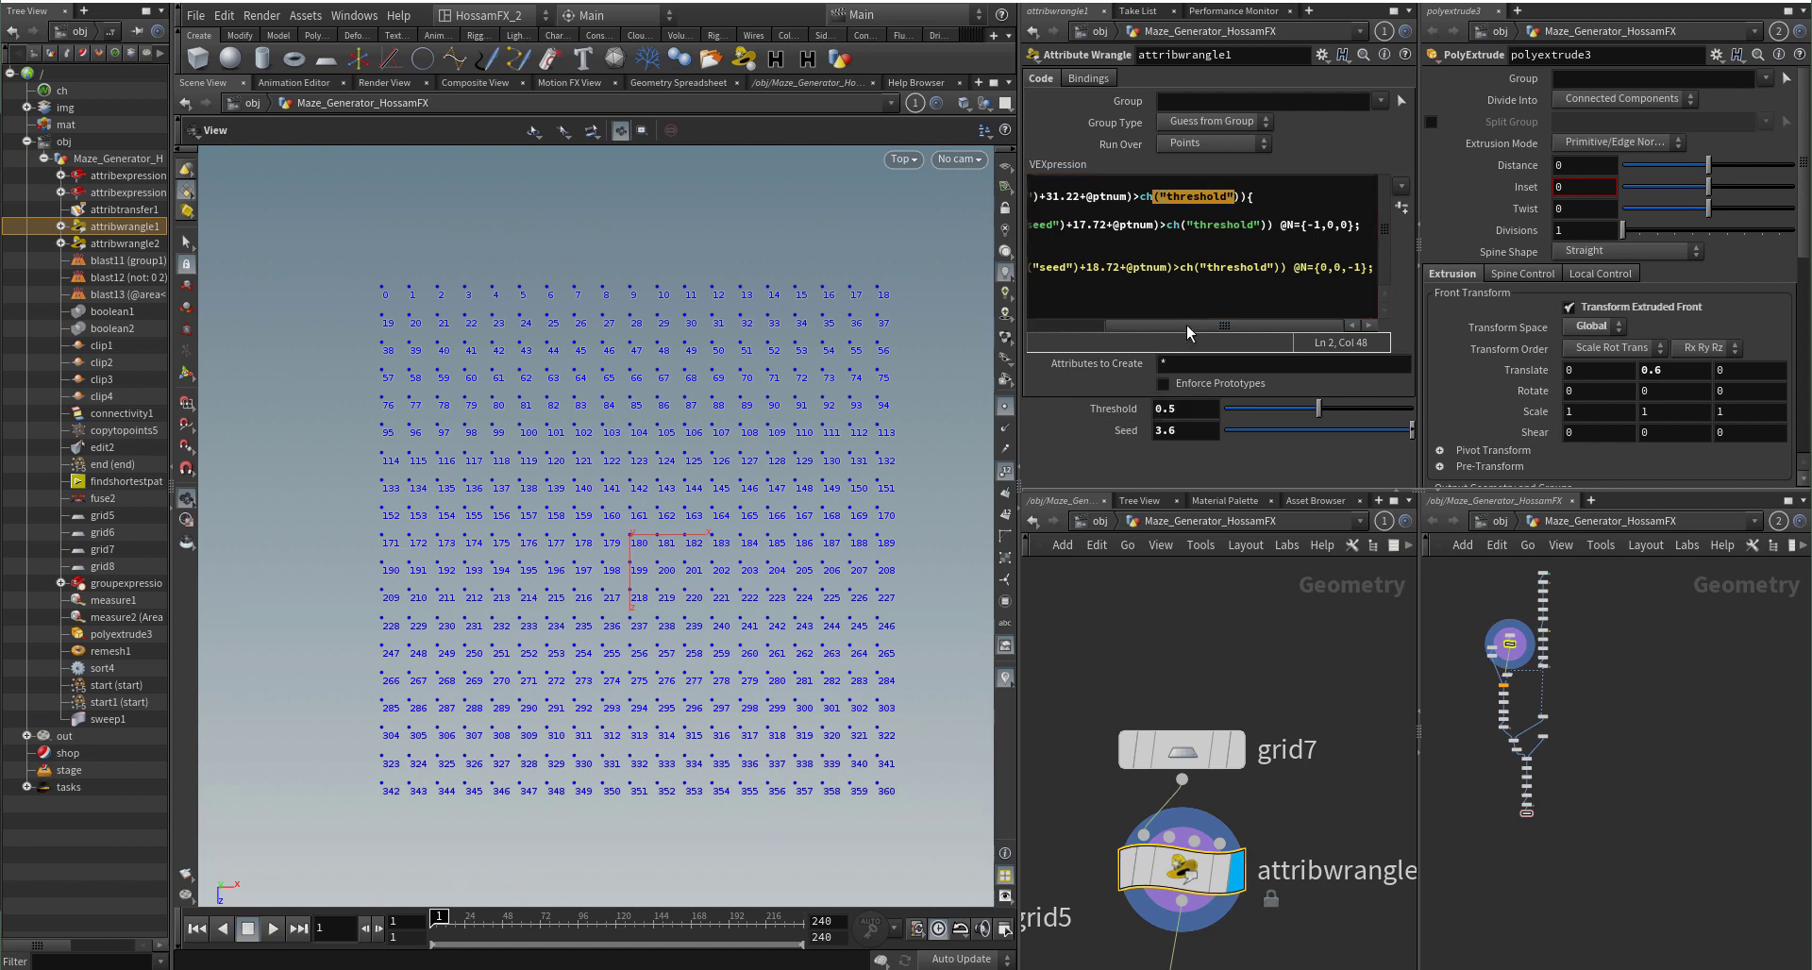
{"action": "left_click_drag", "start_coordinate": [1187, 325], "coordinate": [1057, 325]}
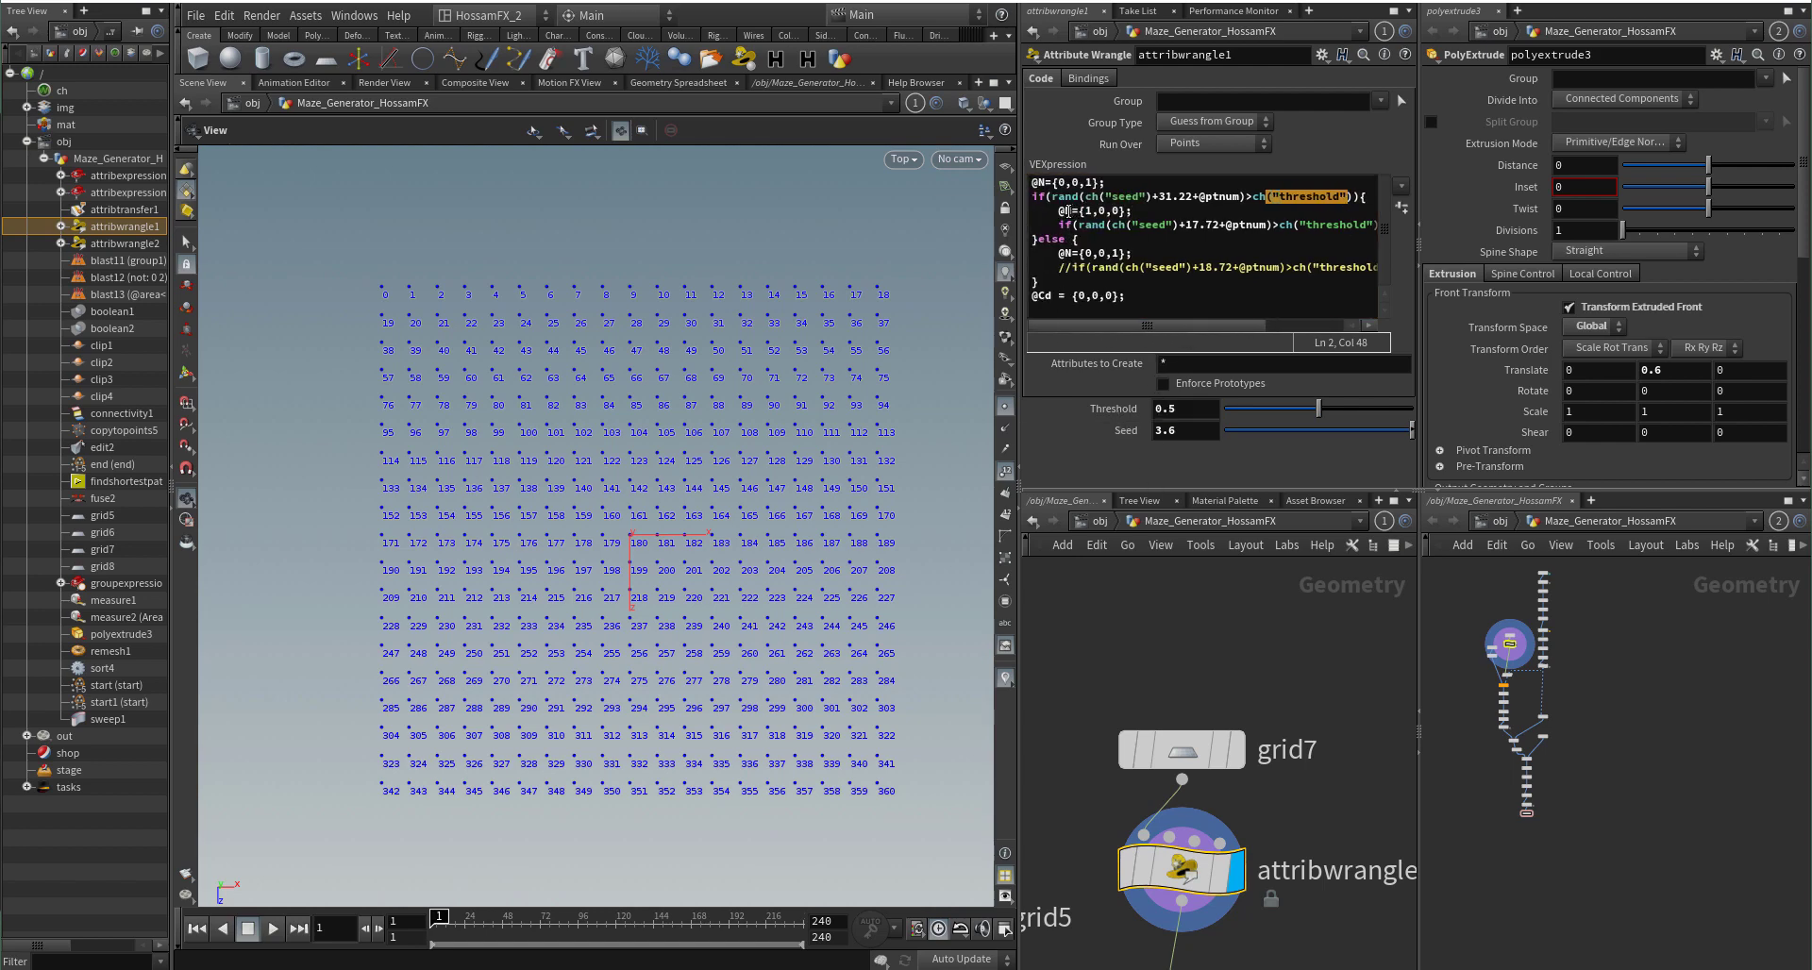
{"action": "left_click_drag", "start_coordinate": [1080, 210], "coordinate": [1135, 212]}
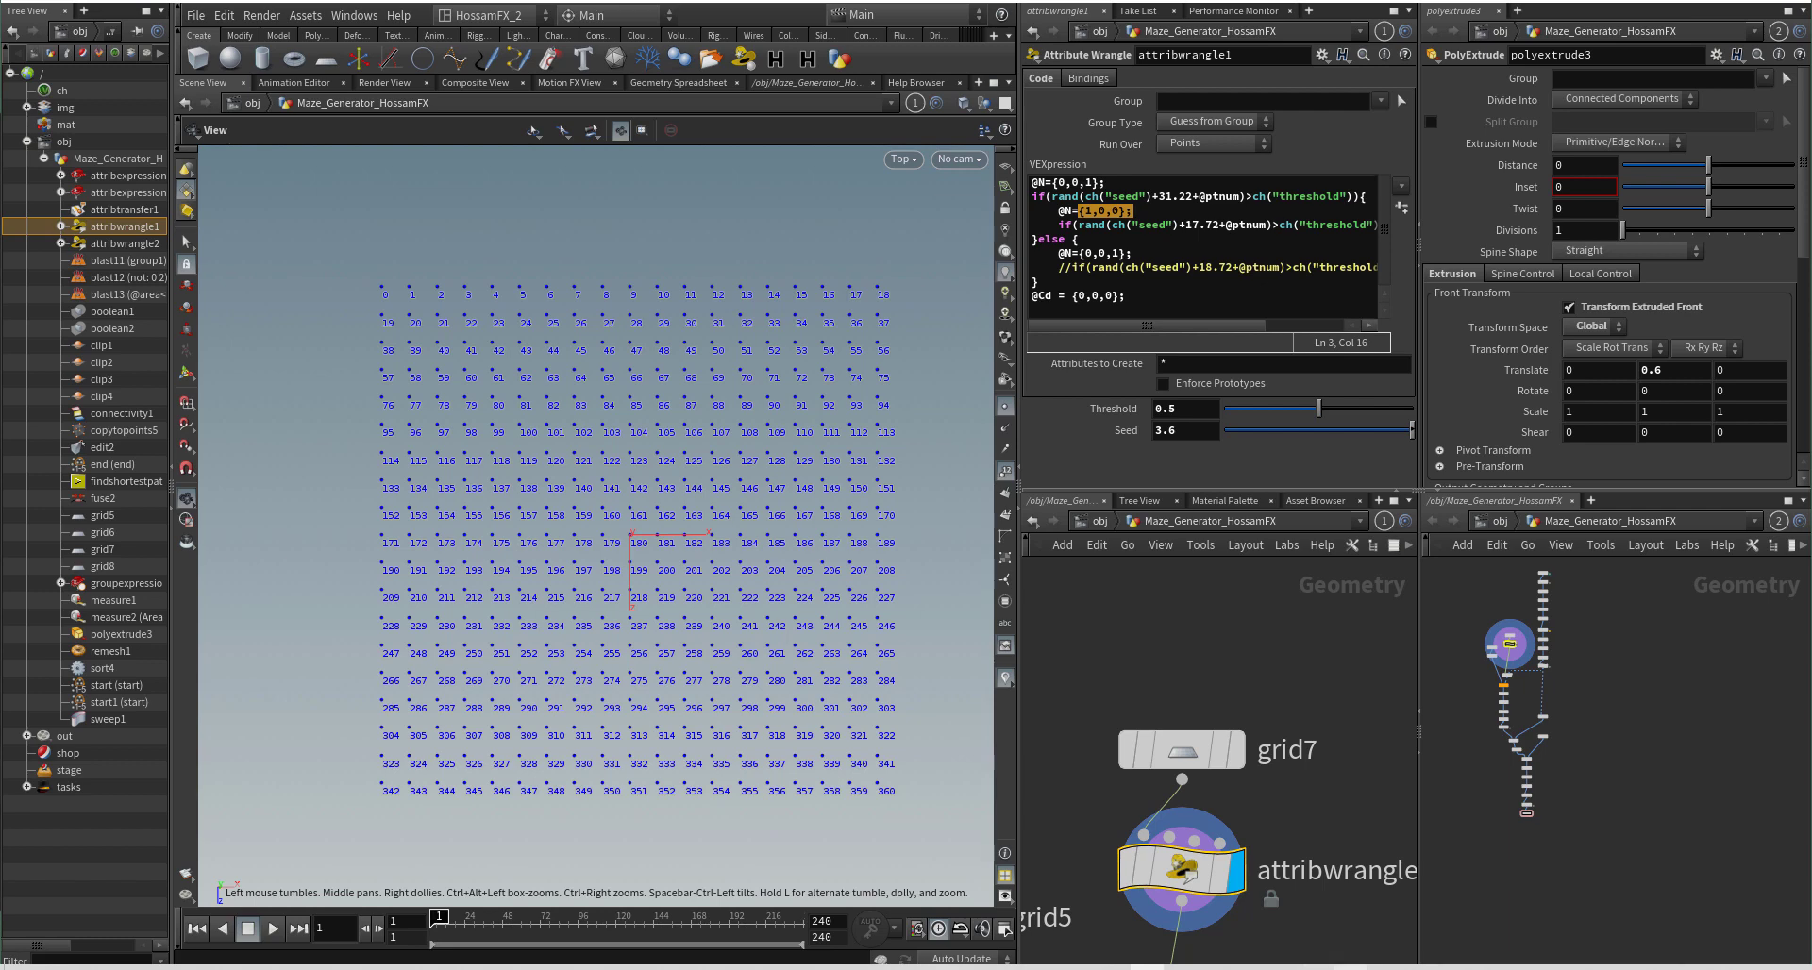
{"action": "left_click", "coordinate": [1404, 963]}
{"action": "left_click", "coordinate": [1464, 914]}
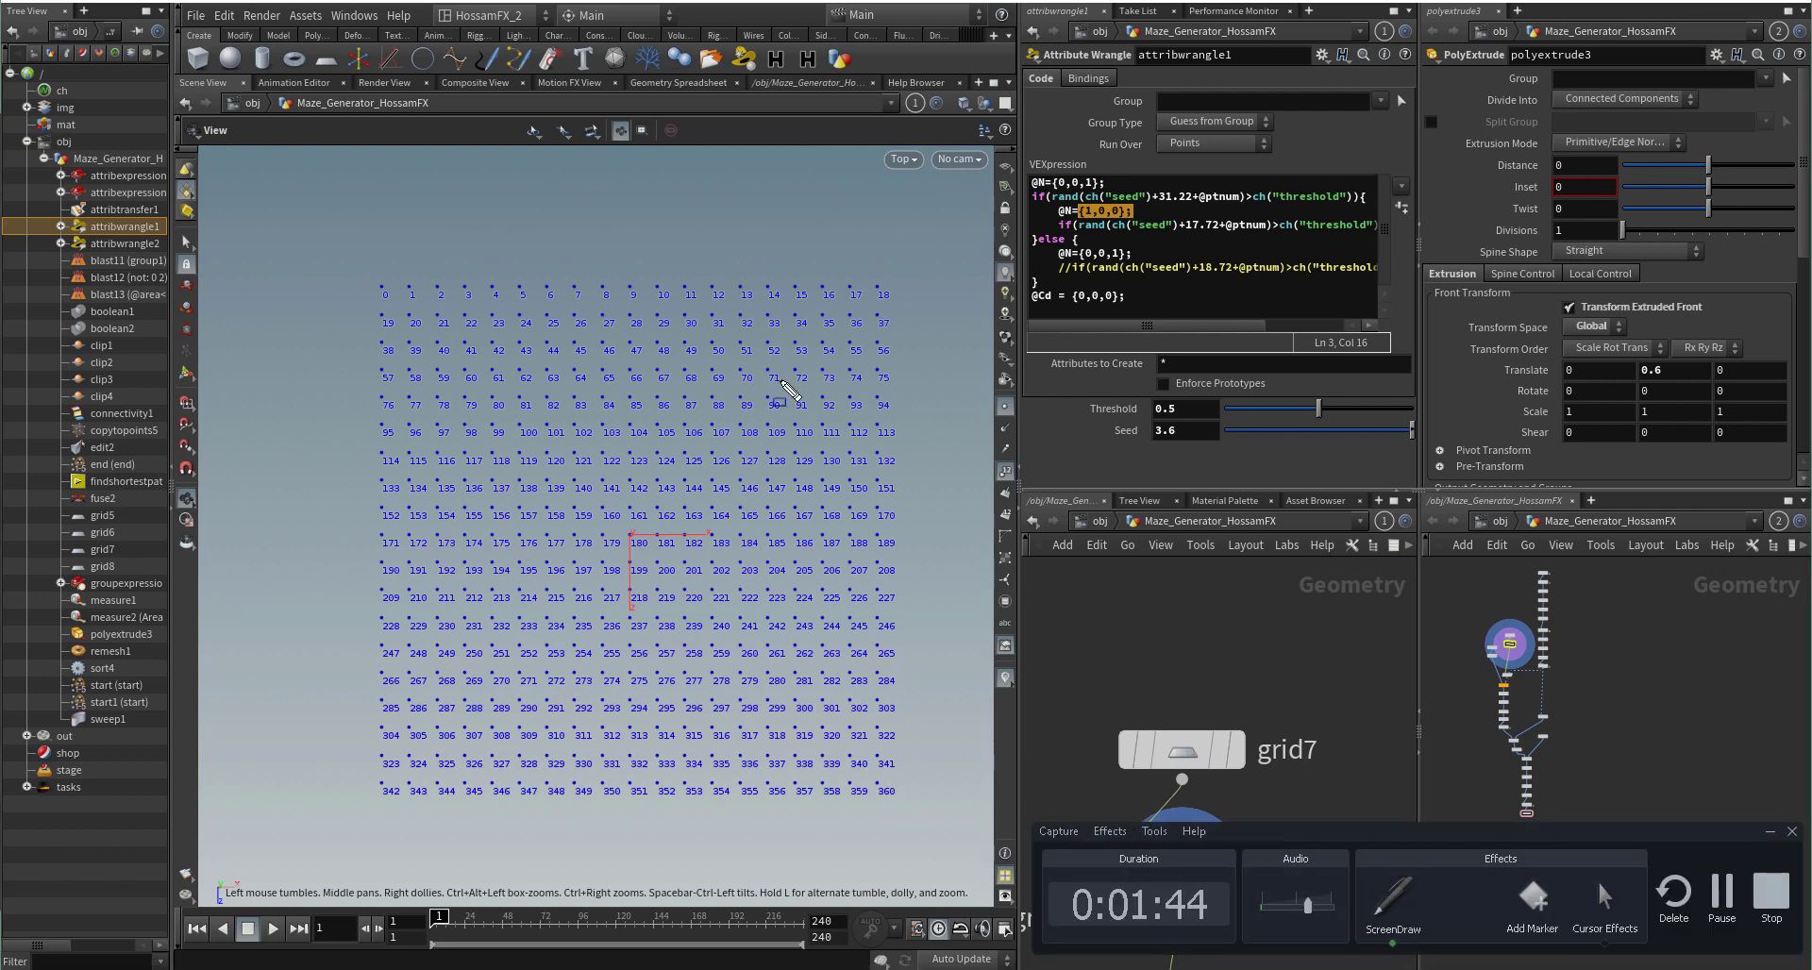
{"action": "key", "text": "ctrl+shift+d"}
{"action": "mouse_move", "coordinate": [632, 205]}
{"action": "left_mouse_down"}
{"action": "mouse_move", "coordinate": [629, 795]}
{"action": "mouse_move", "coordinate": [358, 791]}
{"action": "left_mouse_up"}
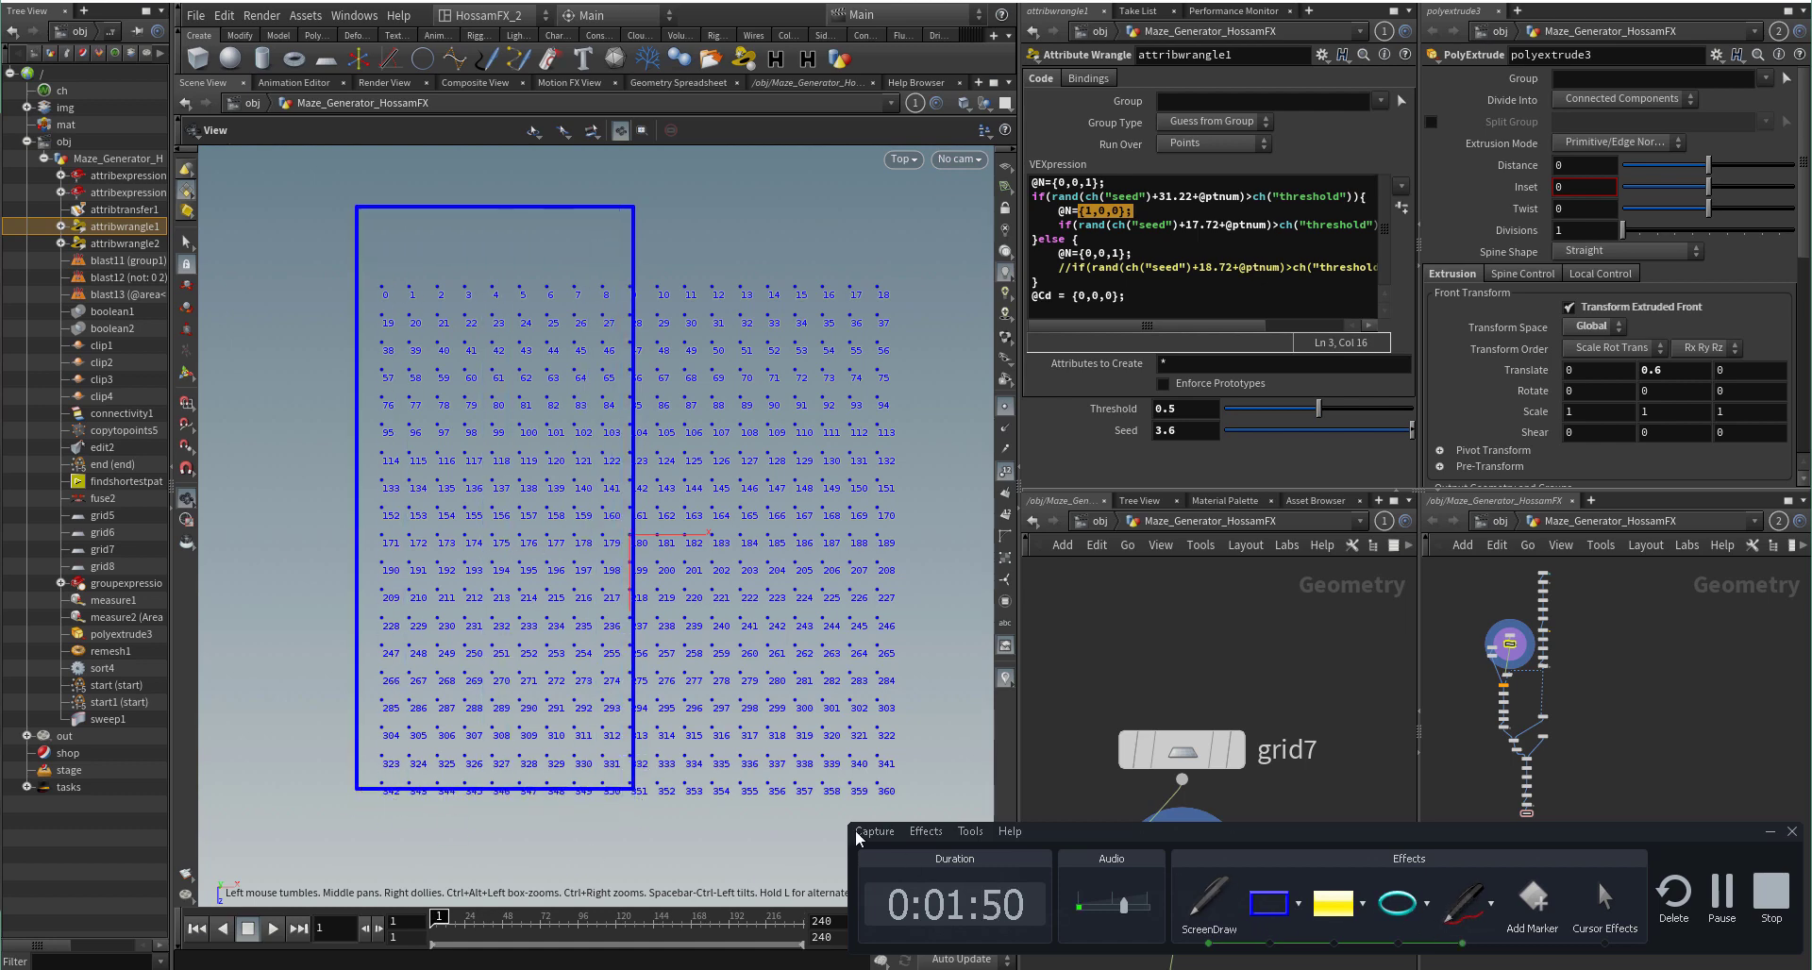
{"action": "mouse_move", "coordinate": [396, 266]}
{"action": "left_mouse_down"}
{"action": "mouse_move", "coordinate": [390, 370]}
{"action": "mouse_move", "coordinate": [404, 330]}
{"action": "left_mouse_up"}
{"action": "key", "text": "ctrl+z"}
{"action": "mouse_move", "coordinate": [389, 295]}
{"action": "left_mouse_down"}
{"action": "mouse_move", "coordinate": [499, 289]}
{"action": "mouse_move", "coordinate": [451, 321]}
{"action": "left_mouse_up"}
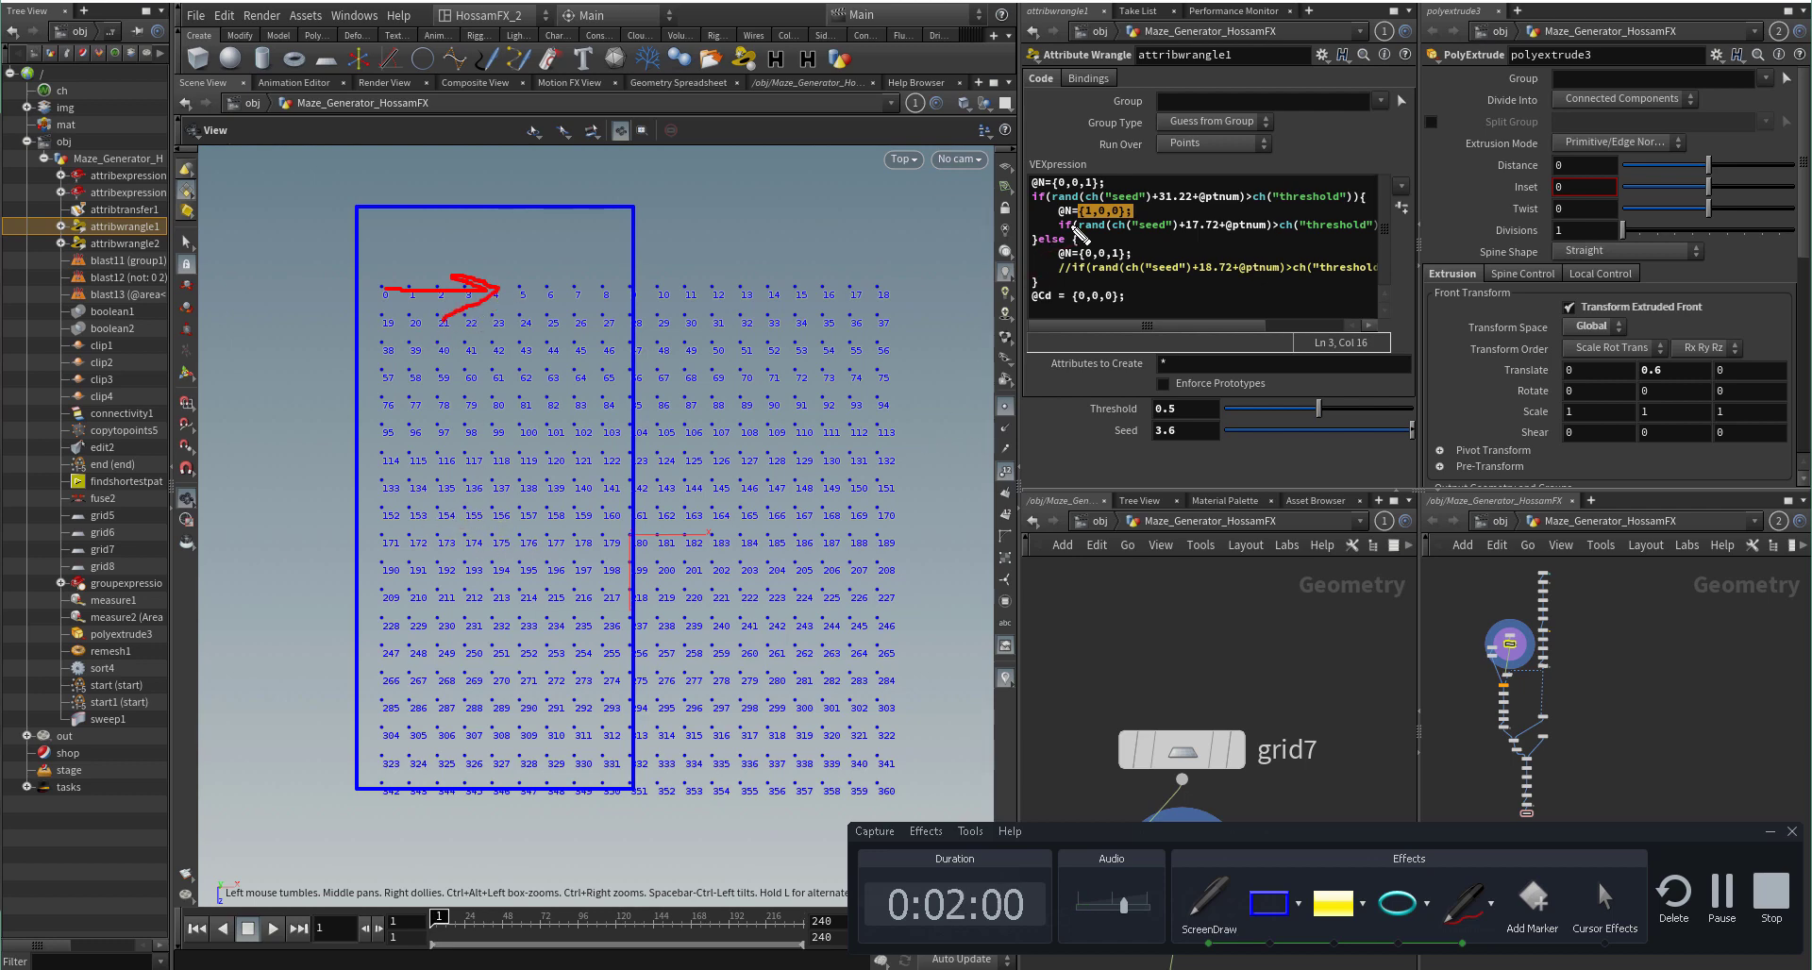
{"action": "mouse_move", "coordinate": [1057, 229]}
{"action": "left_mouse_down"}
{"action": "mouse_move", "coordinate": [1083, 244]}
{"action": "mouse_move", "coordinate": [1404, 247]}
{"action": "mouse_move", "coordinate": [1416, 216]}
{"action": "mouse_move", "coordinate": [1050, 226]}
{"action": "left_mouse_up"}
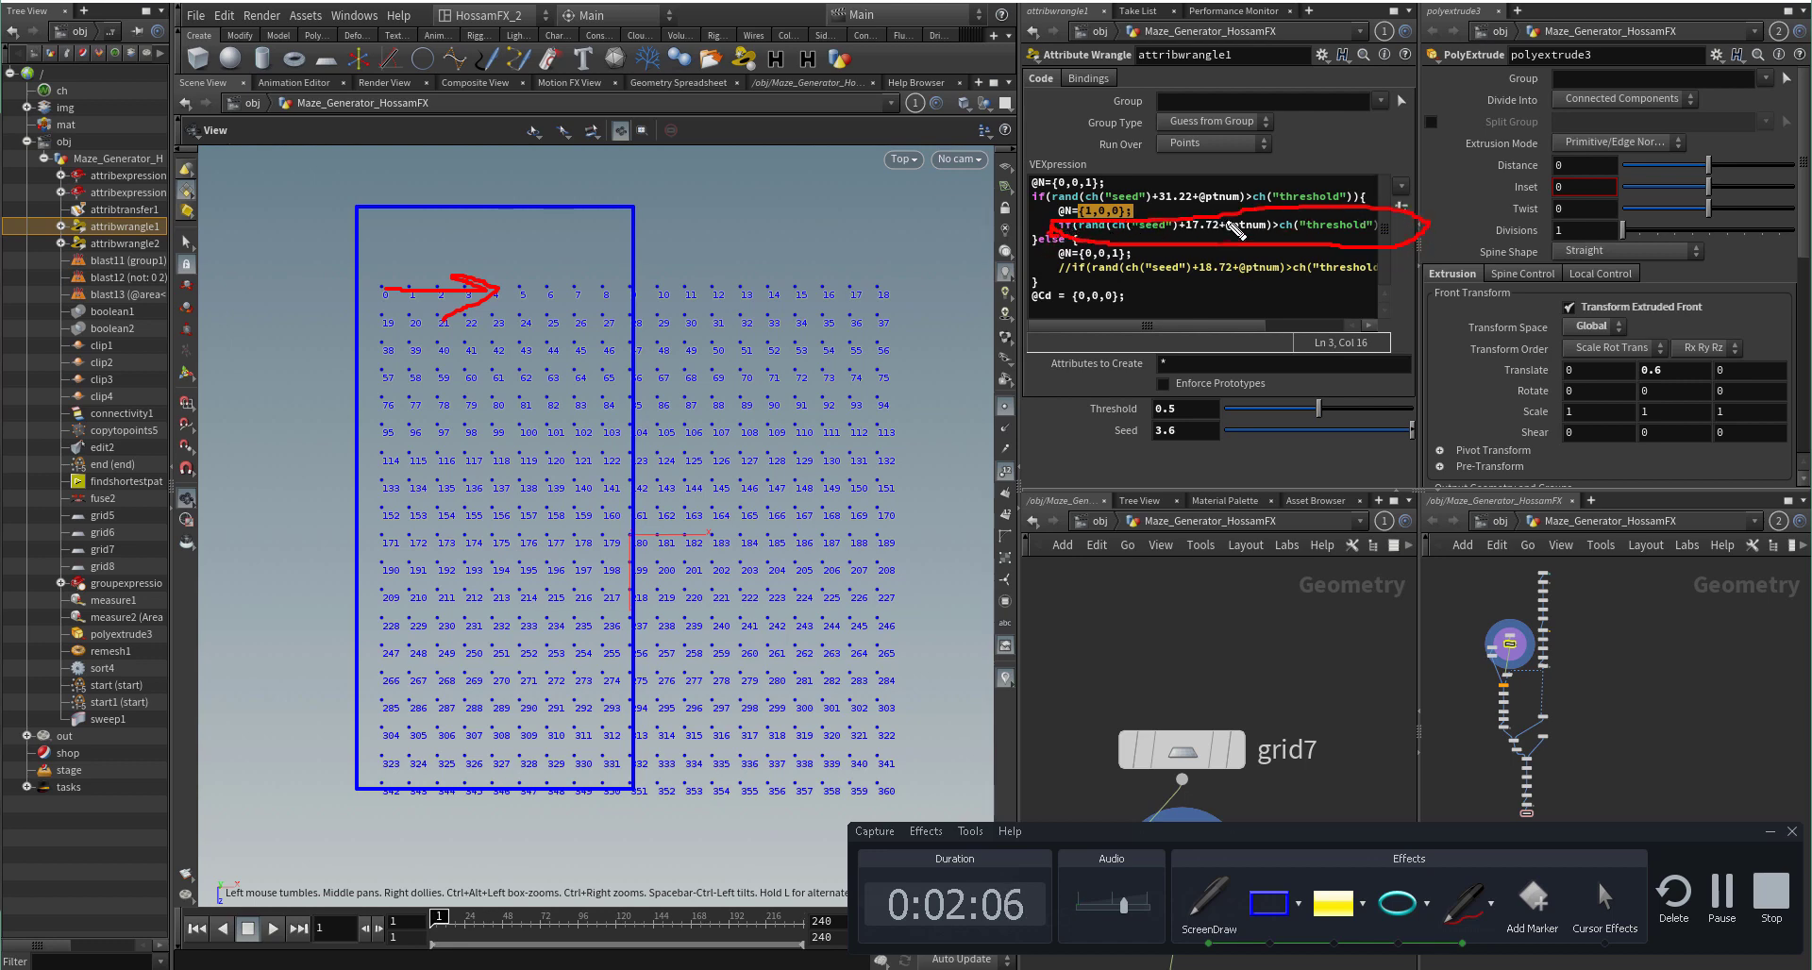
{"action": "mouse_move", "coordinate": [1223, 217]}
{"action": "left_mouse_down"}
{"action": "mouse_move", "coordinate": [1194, 210]}
{"action": "mouse_move", "coordinate": [1178, 239]}
{"action": "left_mouse_up"}
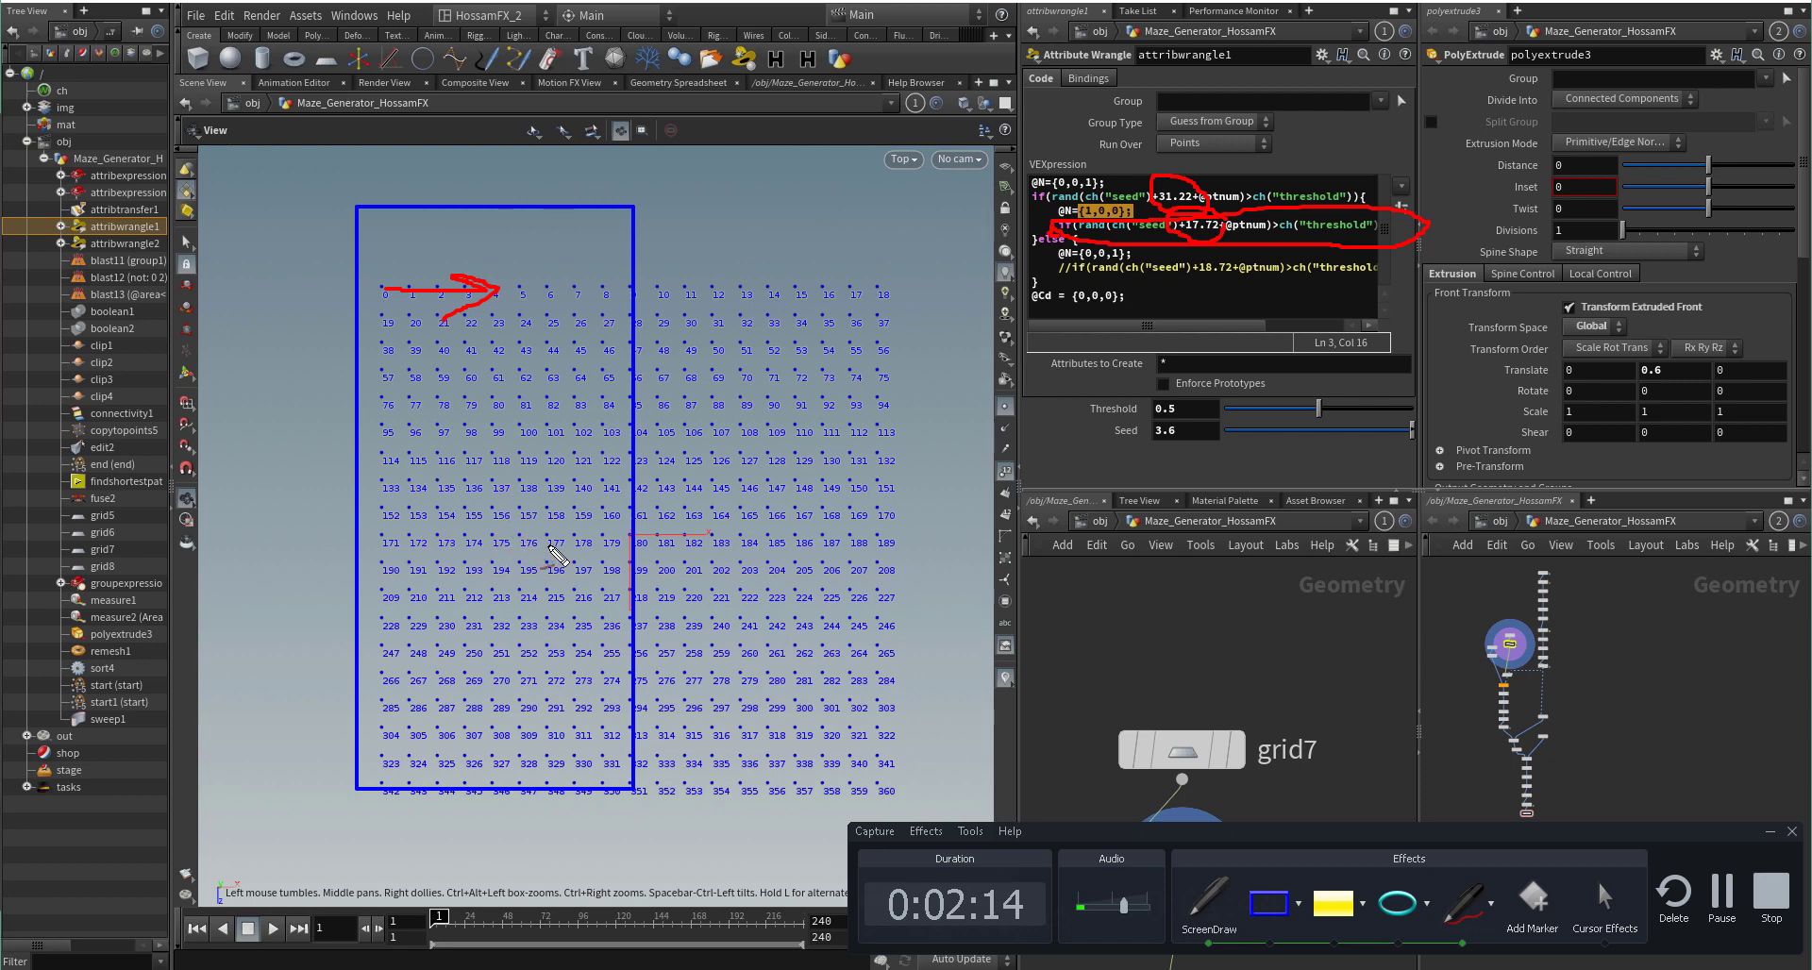
{"action": "left_click_drag", "start_coordinate": [549, 546], "coordinate": [440, 544]}
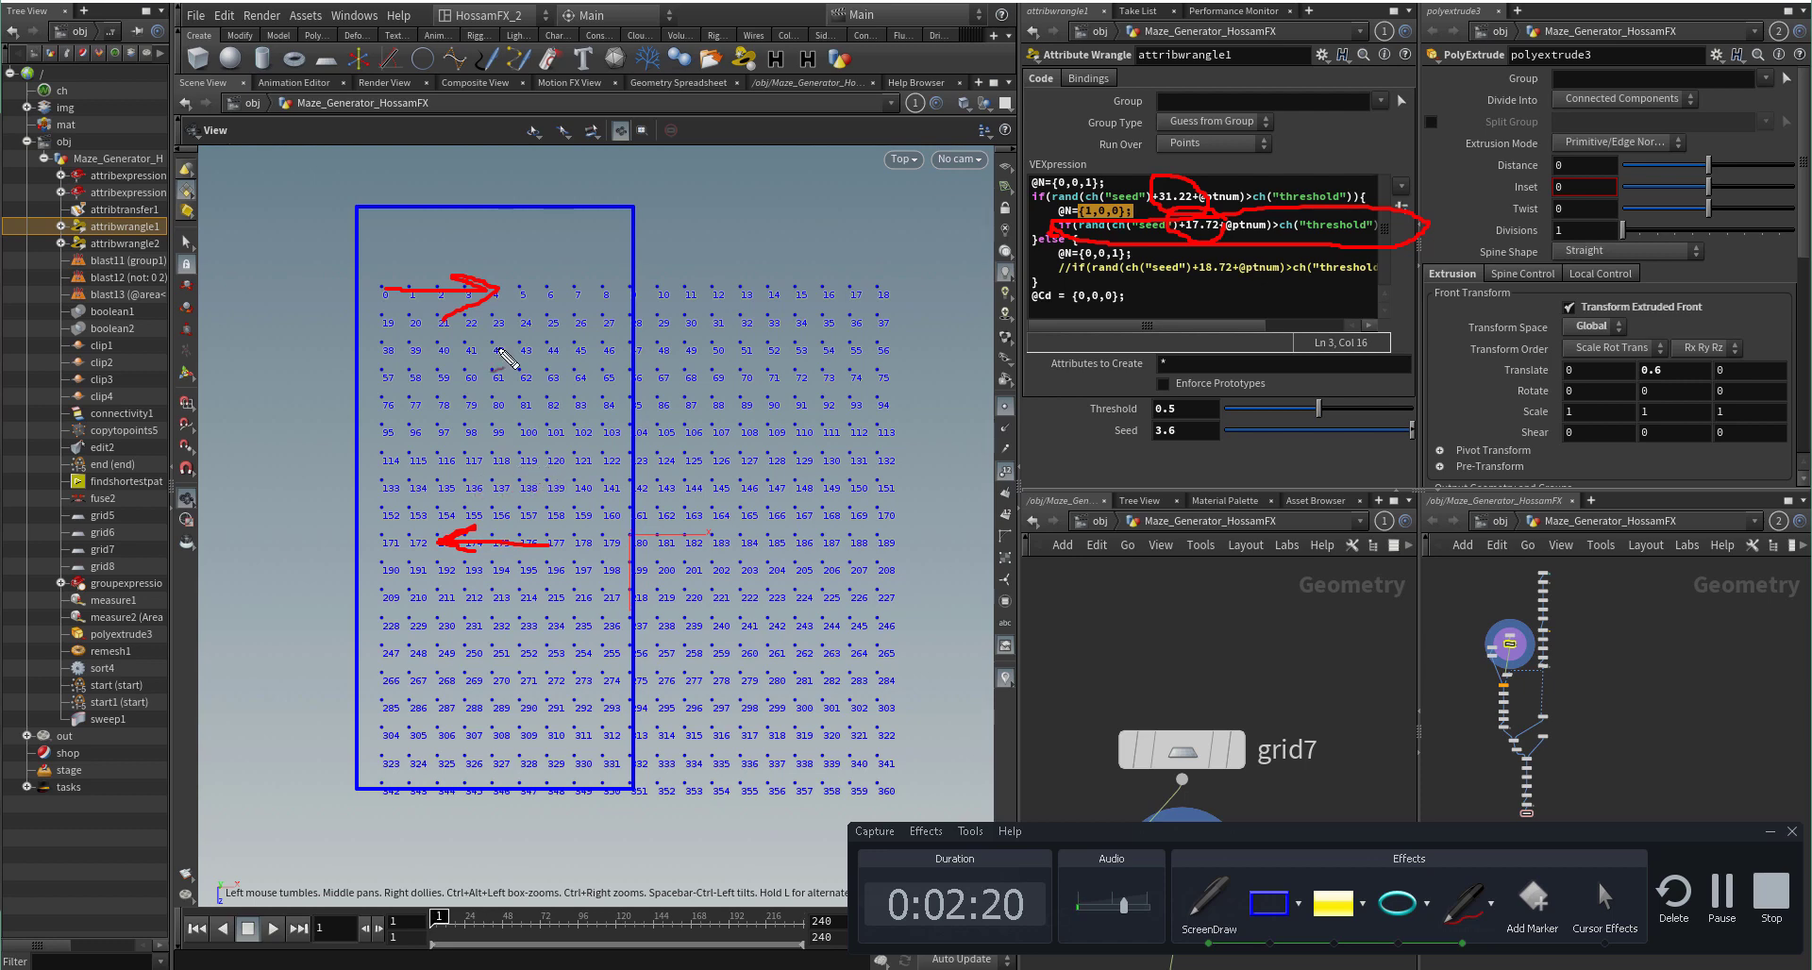
{"action": "mouse_move", "coordinate": [517, 281]}
{"action": "left_mouse_down"}
{"action": "mouse_move", "coordinate": [563, 287]}
{"action": "mouse_move", "coordinate": [535, 294]}
{"action": "mouse_move", "coordinate": [562, 324]}
{"action": "left_mouse_up"}
{"action": "left_click_drag", "start_coordinate": [570, 256], "coordinate": [608, 324]}
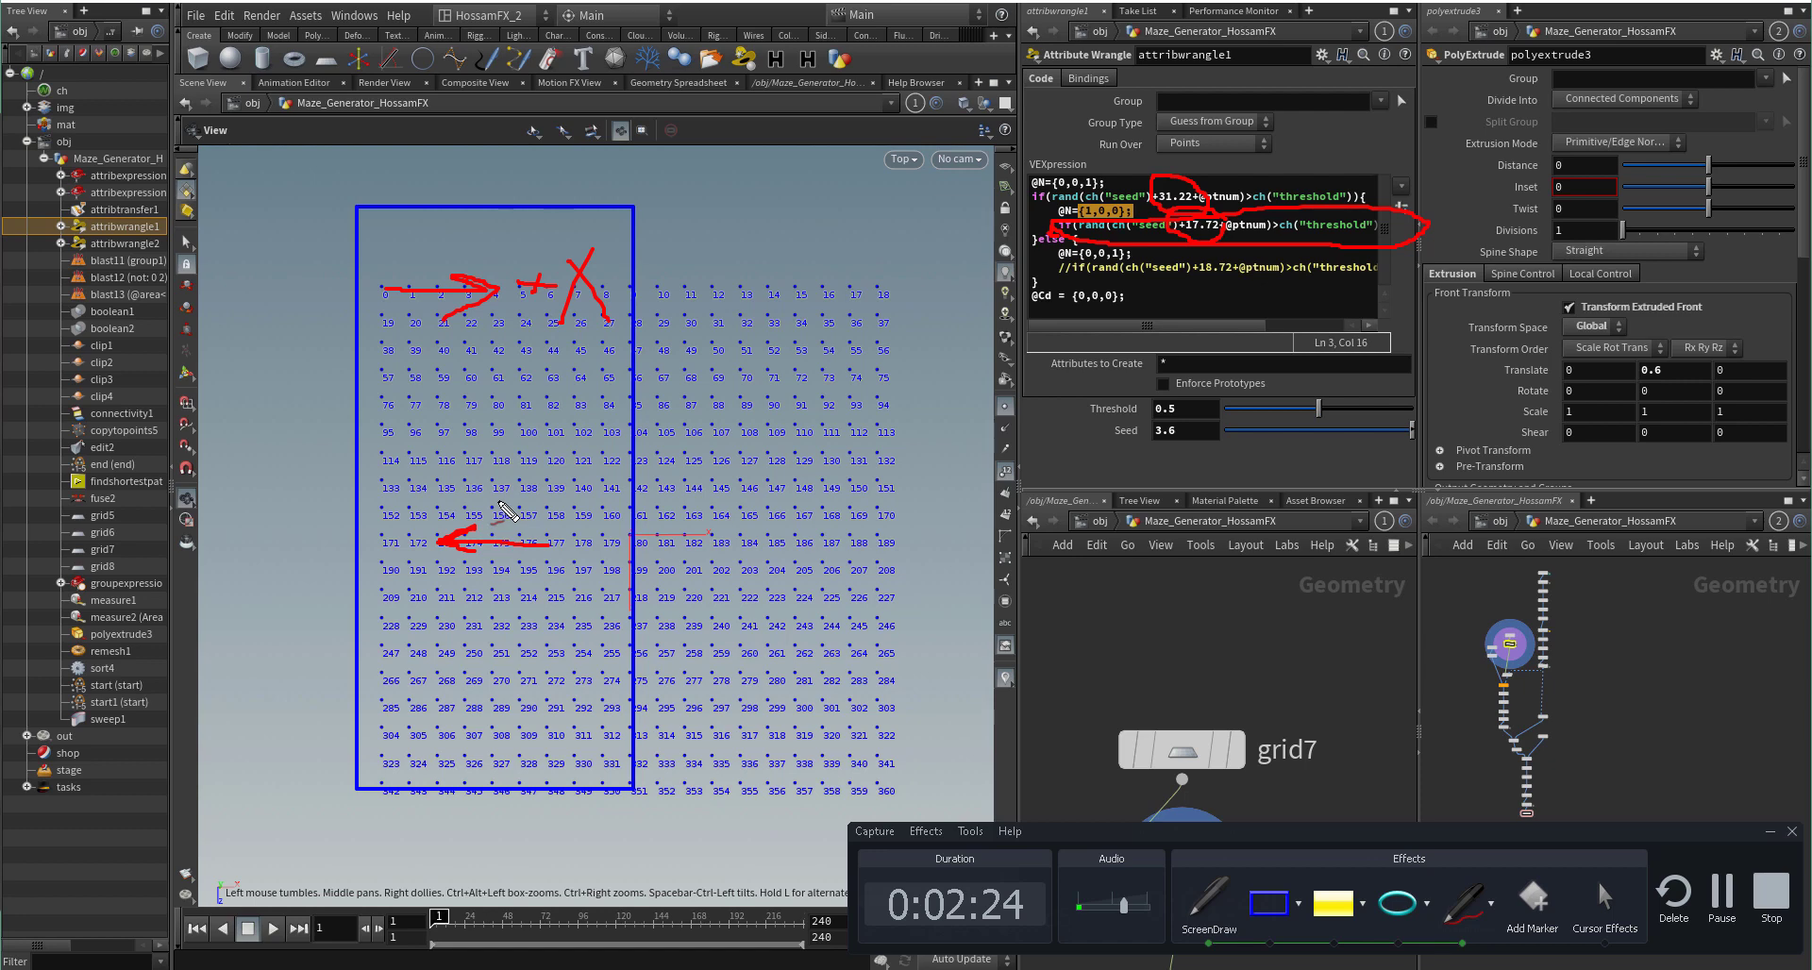
{"action": "left_click_drag", "start_coordinate": [497, 516], "coordinate": [559, 525]}
{"action": "mouse_move", "coordinate": [645, 203]}
{"action": "left_mouse_down"}
{"action": "mouse_move", "coordinate": [658, 781]}
{"action": "mouse_move", "coordinate": [672, 808]}
{"action": "mouse_move", "coordinate": [908, 801]}
{"action": "mouse_move", "coordinate": [883, 262]}
{"action": "mouse_move", "coordinate": [661, 251]}
{"action": "left_mouse_up"}
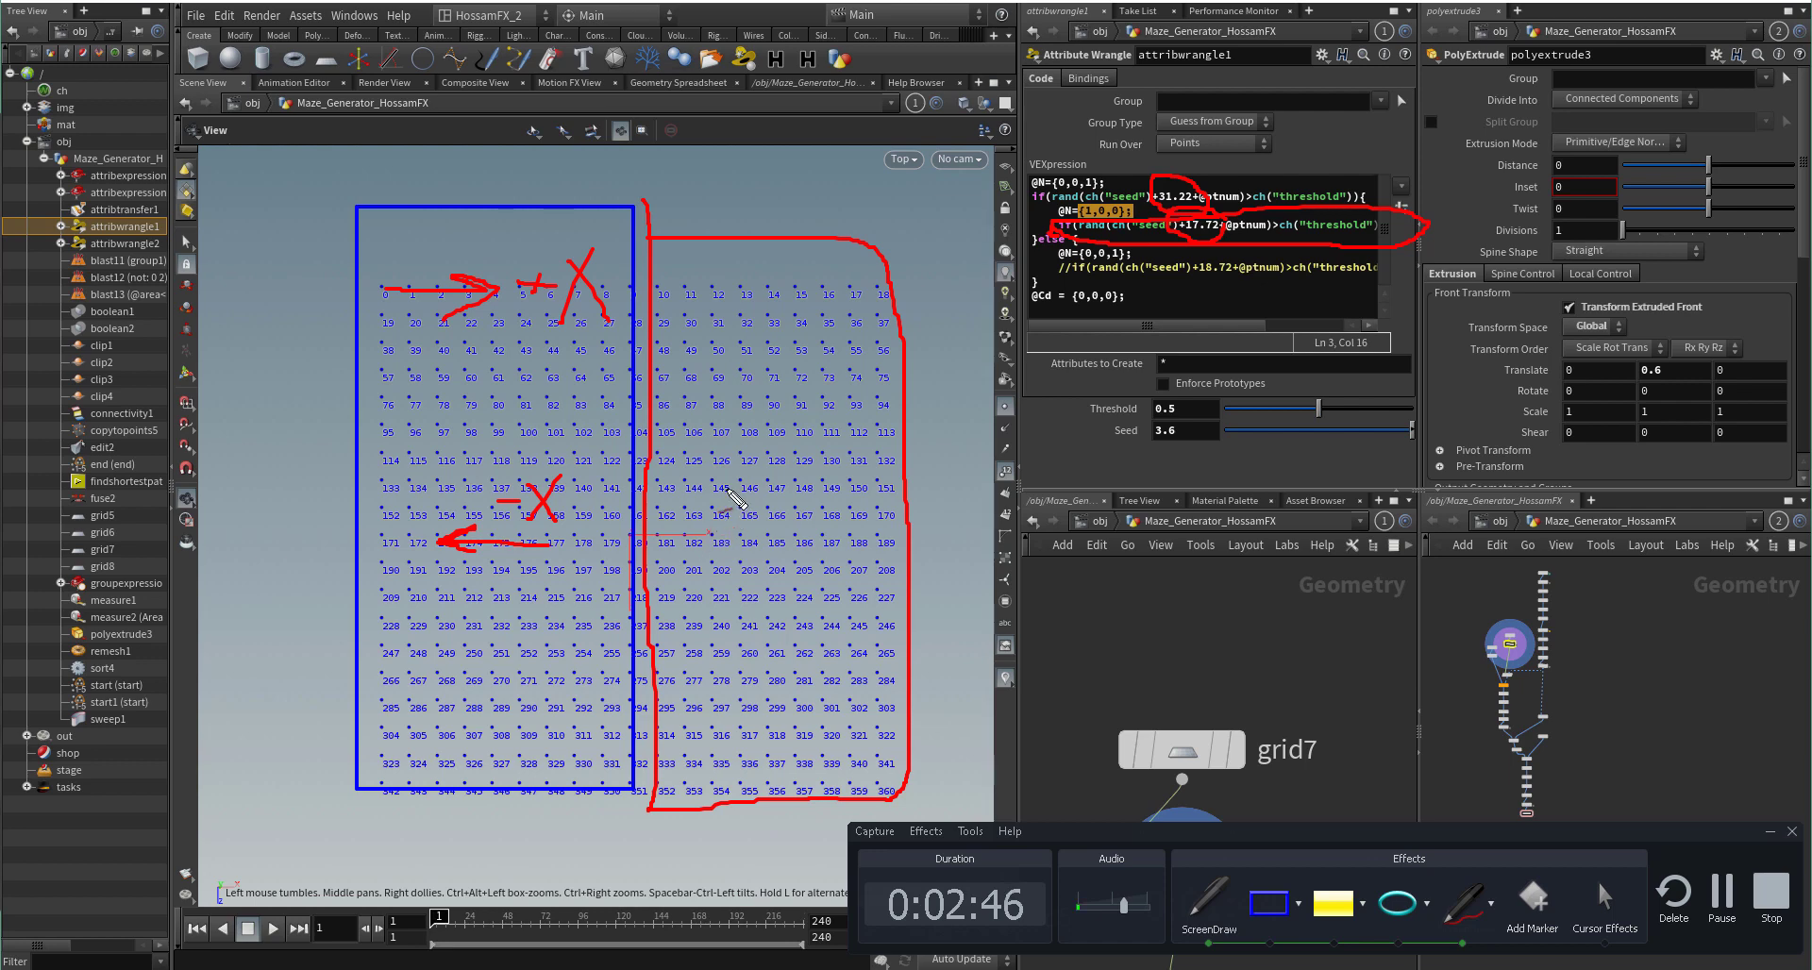
Step: Mark the second half of the point grid with a dividing line and arrows for -Z and +Z, and clear all the annotations
{"action": "left_click_drag", "start_coordinate": [713, 514], "coordinate": [724, 593]}
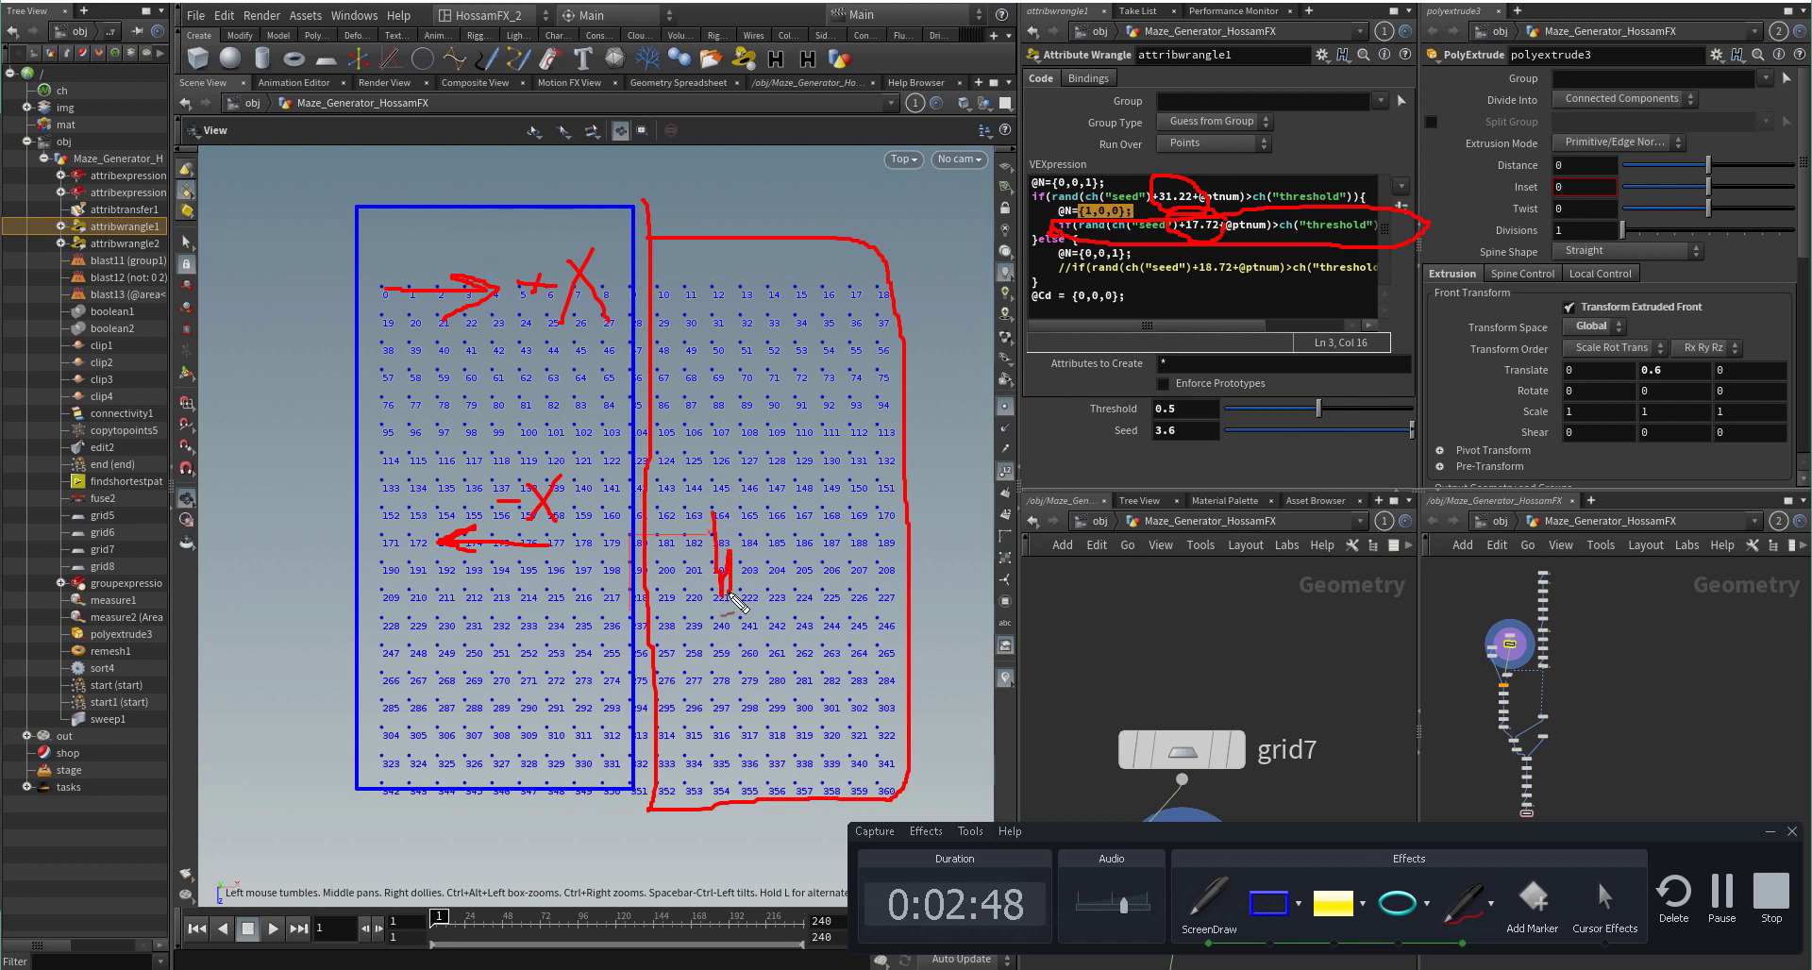
{"action": "left_click_drag", "start_coordinate": [644, 489], "coordinate": [904, 489]}
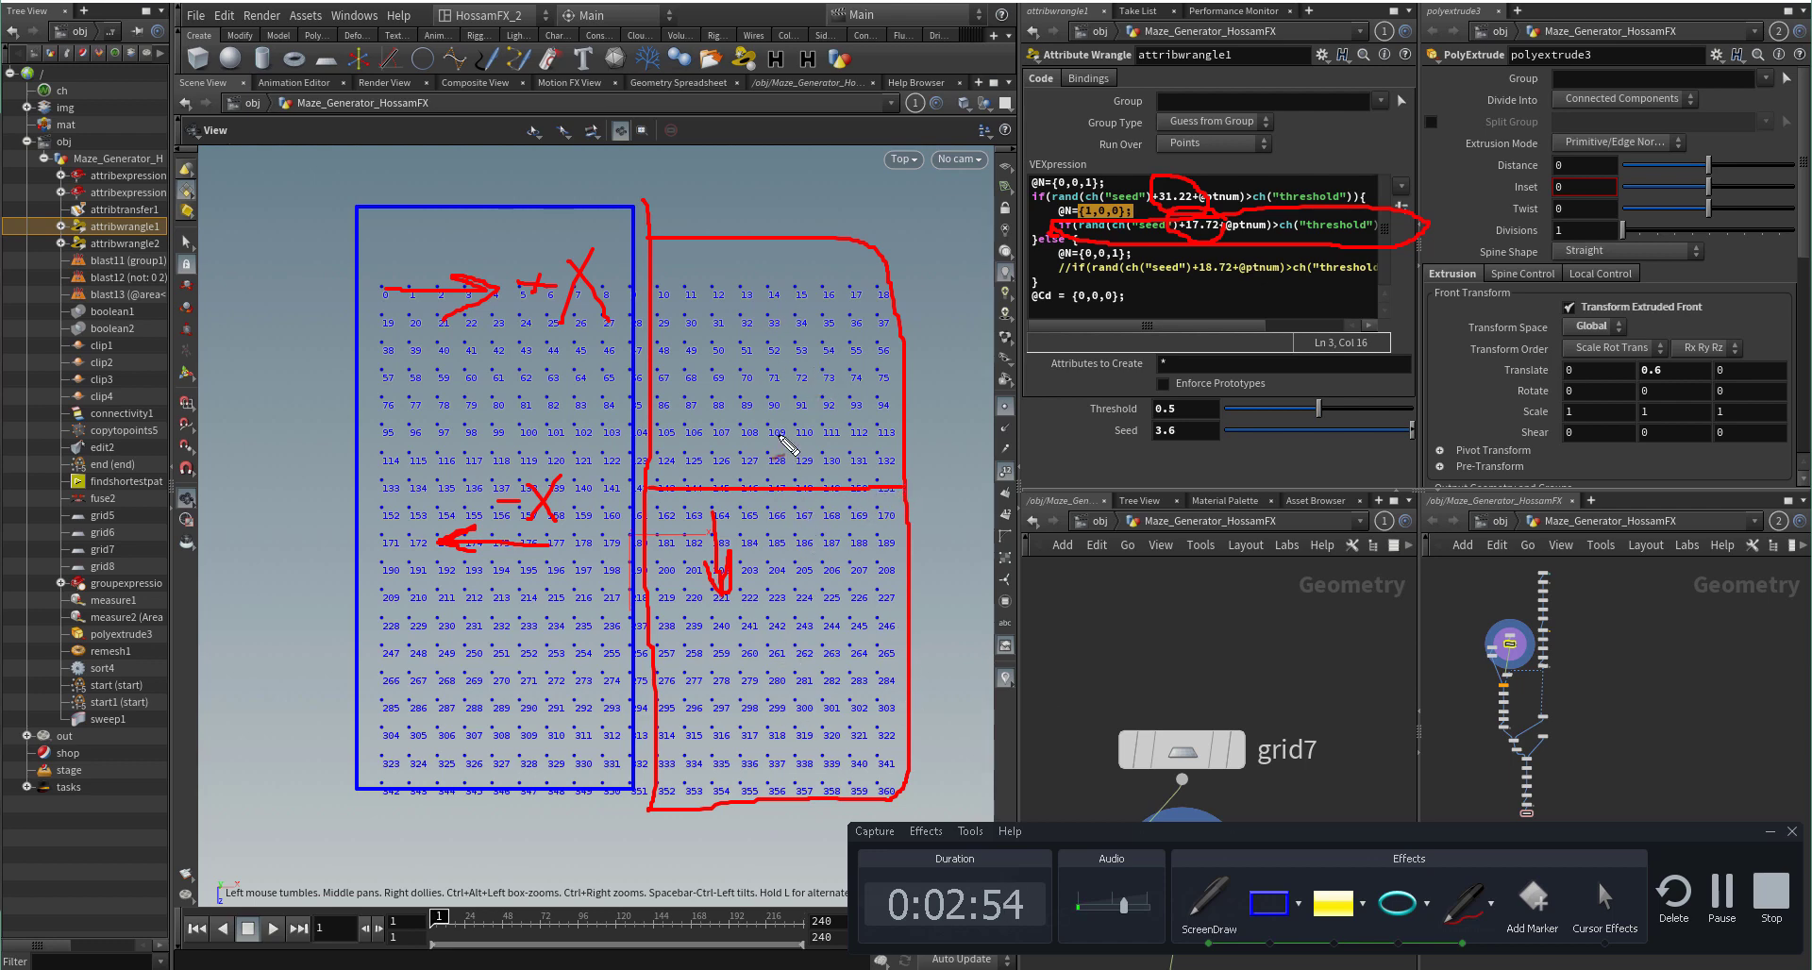
{"action": "left_click_drag", "start_coordinate": [778, 452], "coordinate": [769, 356]}
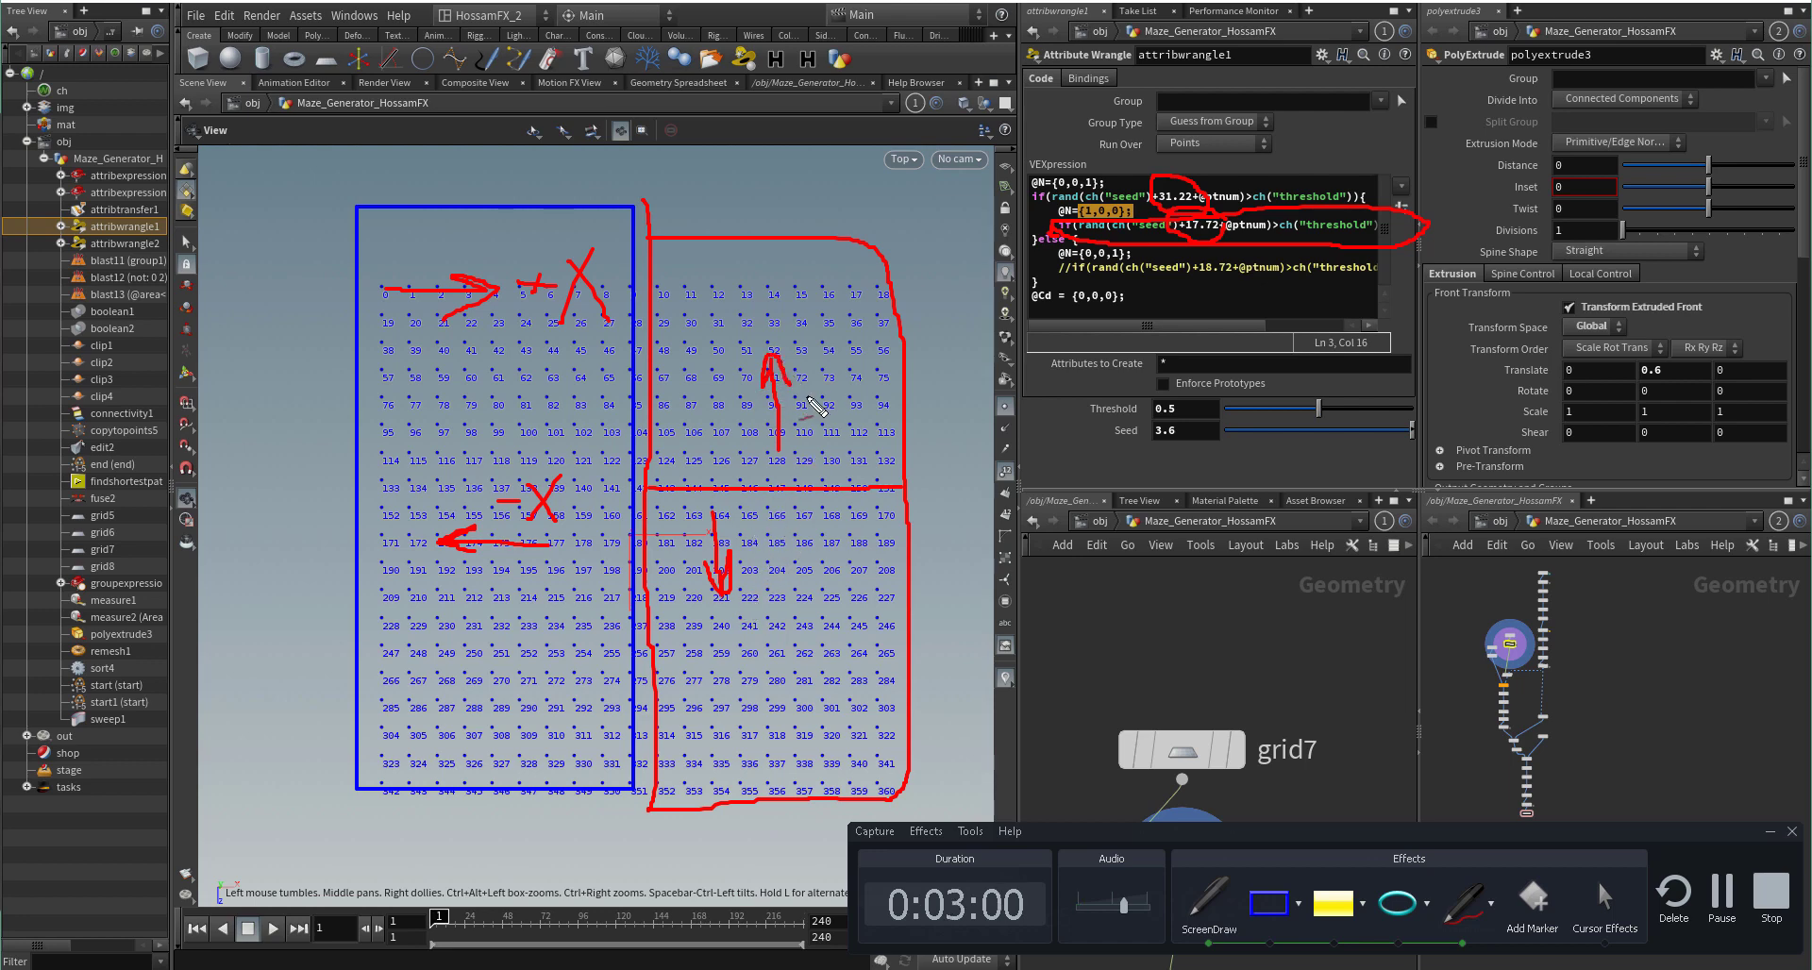
{"action": "left_click_drag", "start_coordinate": [812, 389], "coordinate": [842, 442]}
{"action": "left_click_drag", "start_coordinate": [761, 567], "coordinate": [840, 611]}
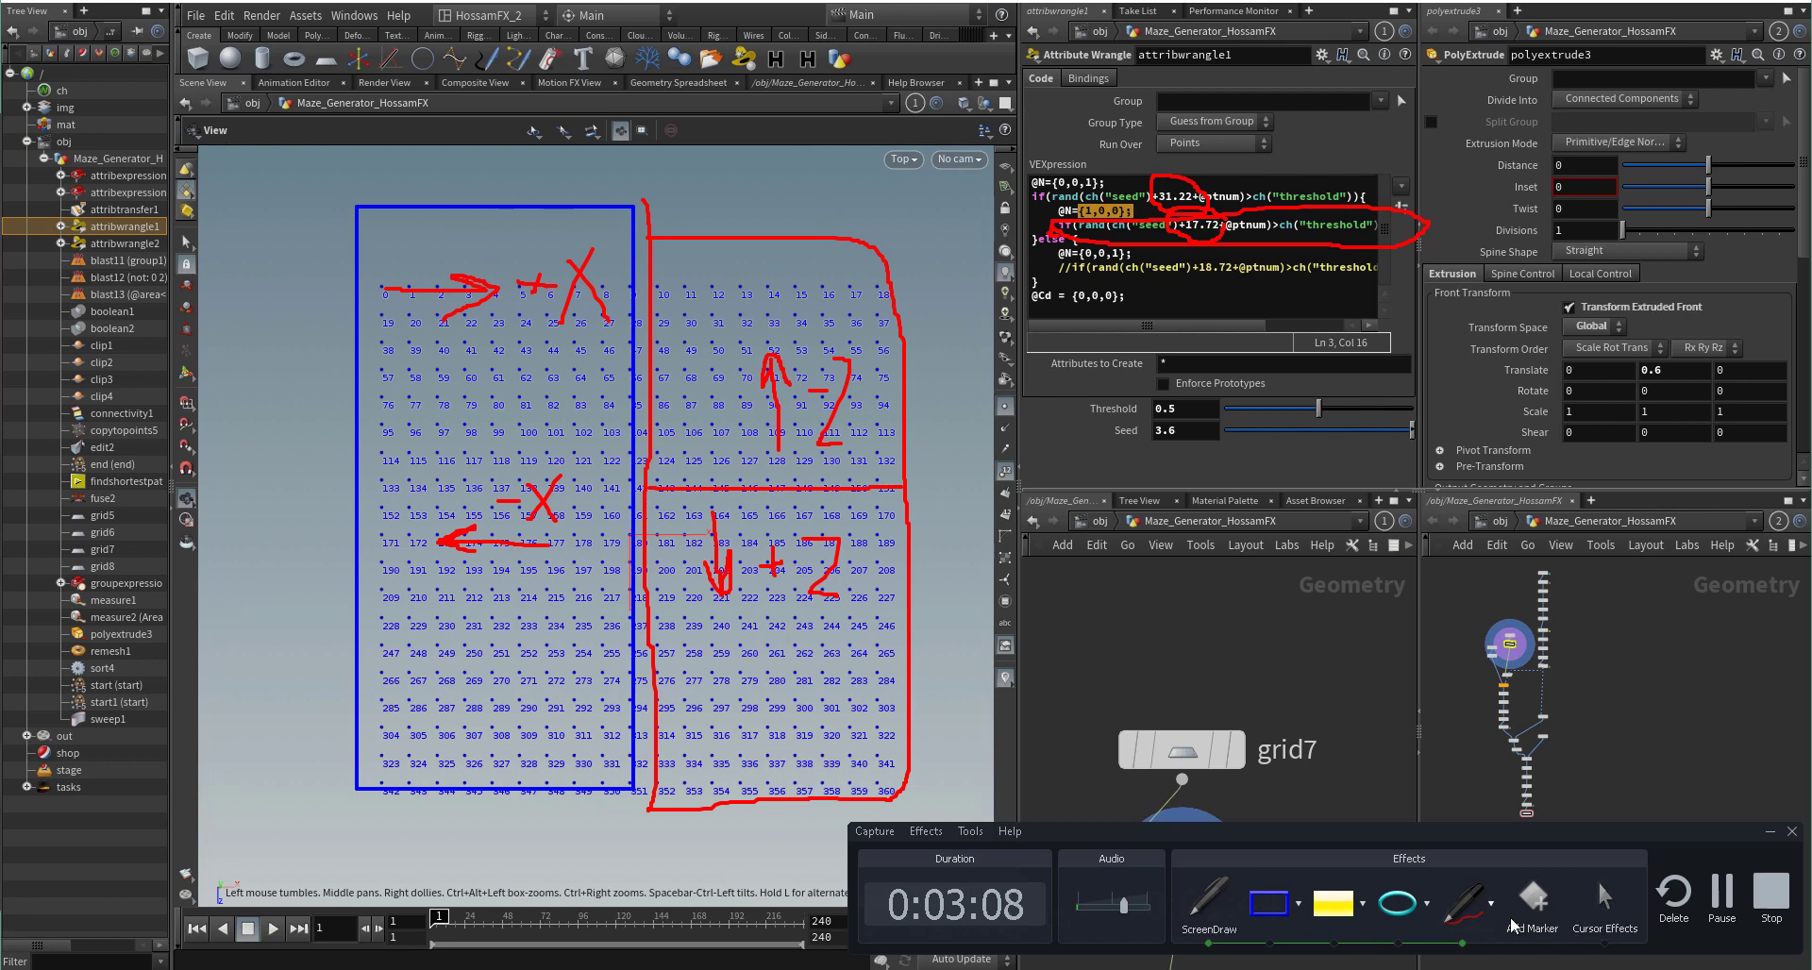
{"action": "left_click", "coordinate": [1605, 898]}
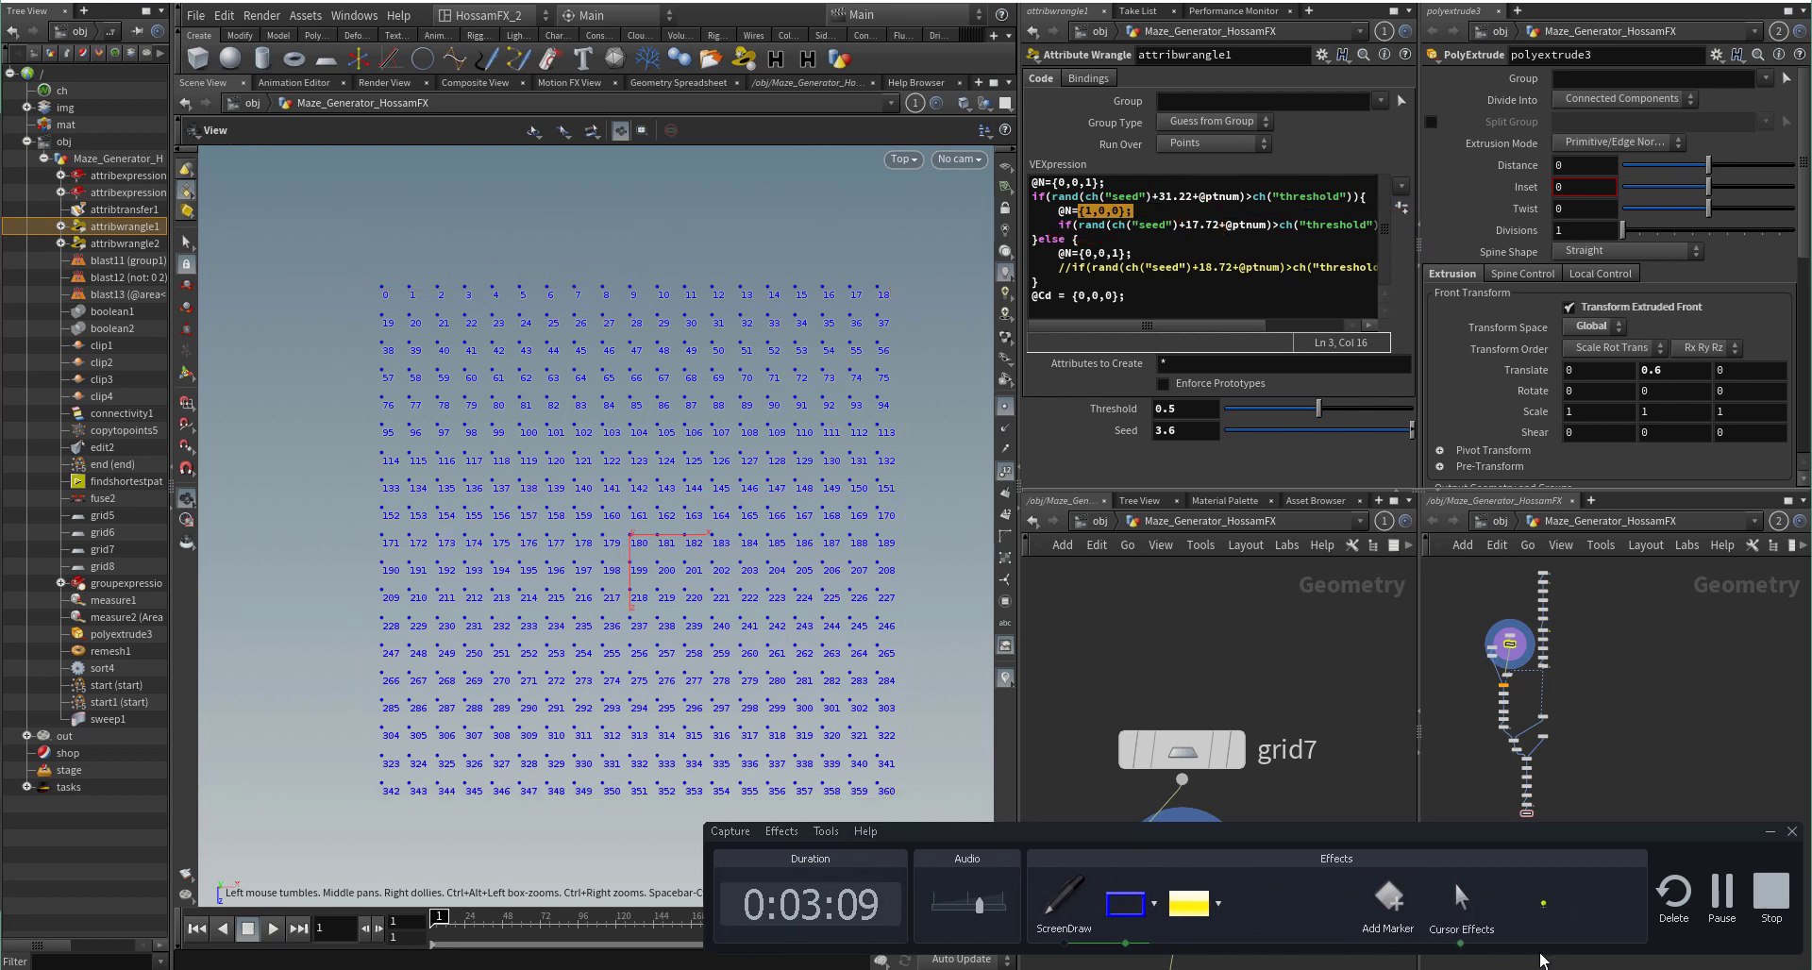
{"action": "left_click", "coordinate": [1771, 832]}
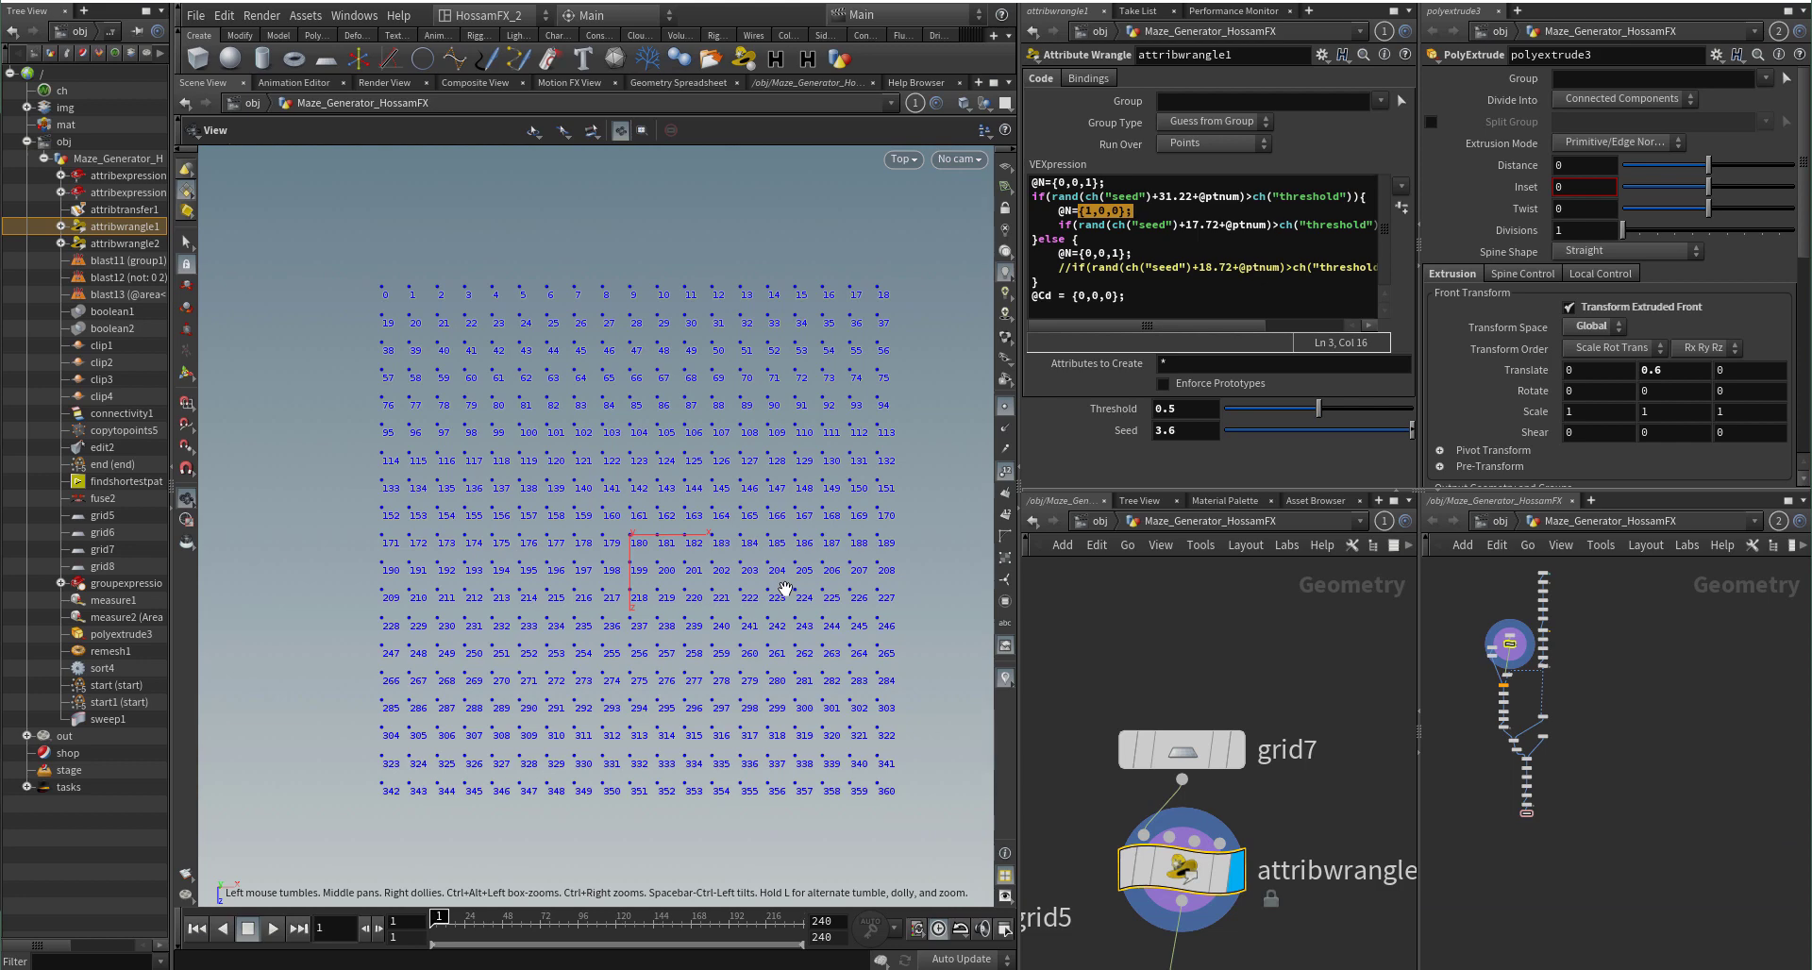
Step: Turn off the point numbers in the viewport and turn on the display of point normals
{"action": "left_click", "coordinate": [1154, 209]}
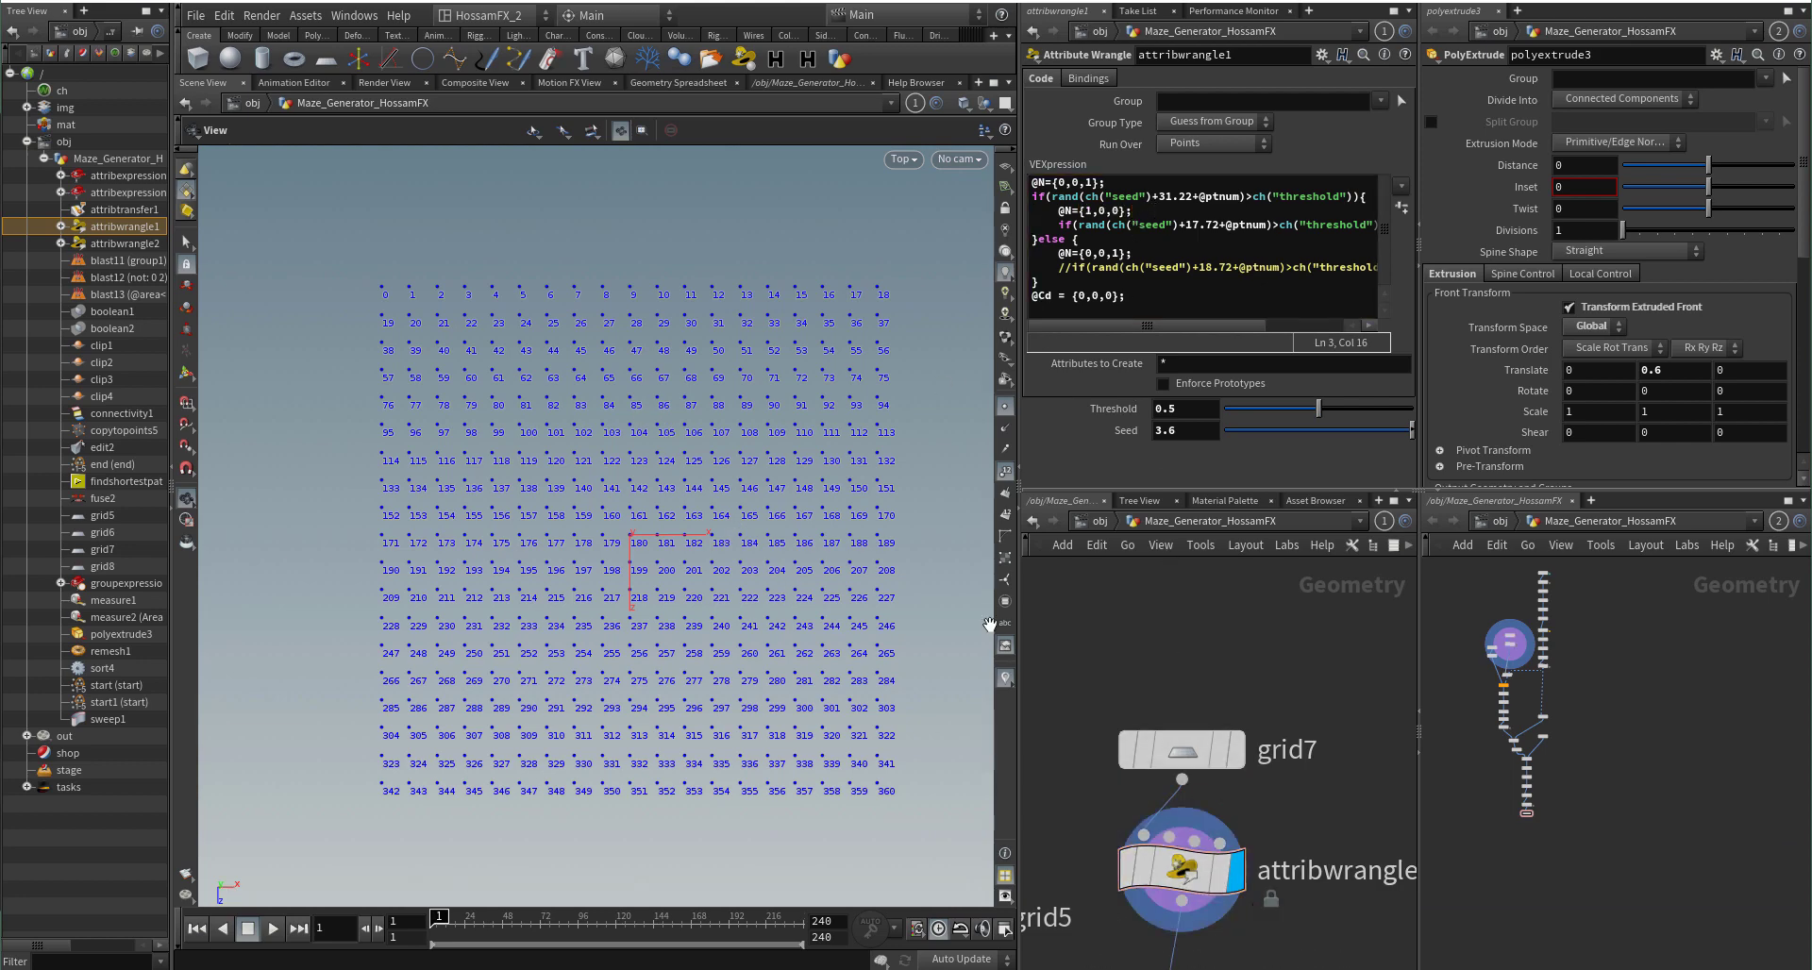
{"action": "left_click", "coordinate": [1006, 473]}
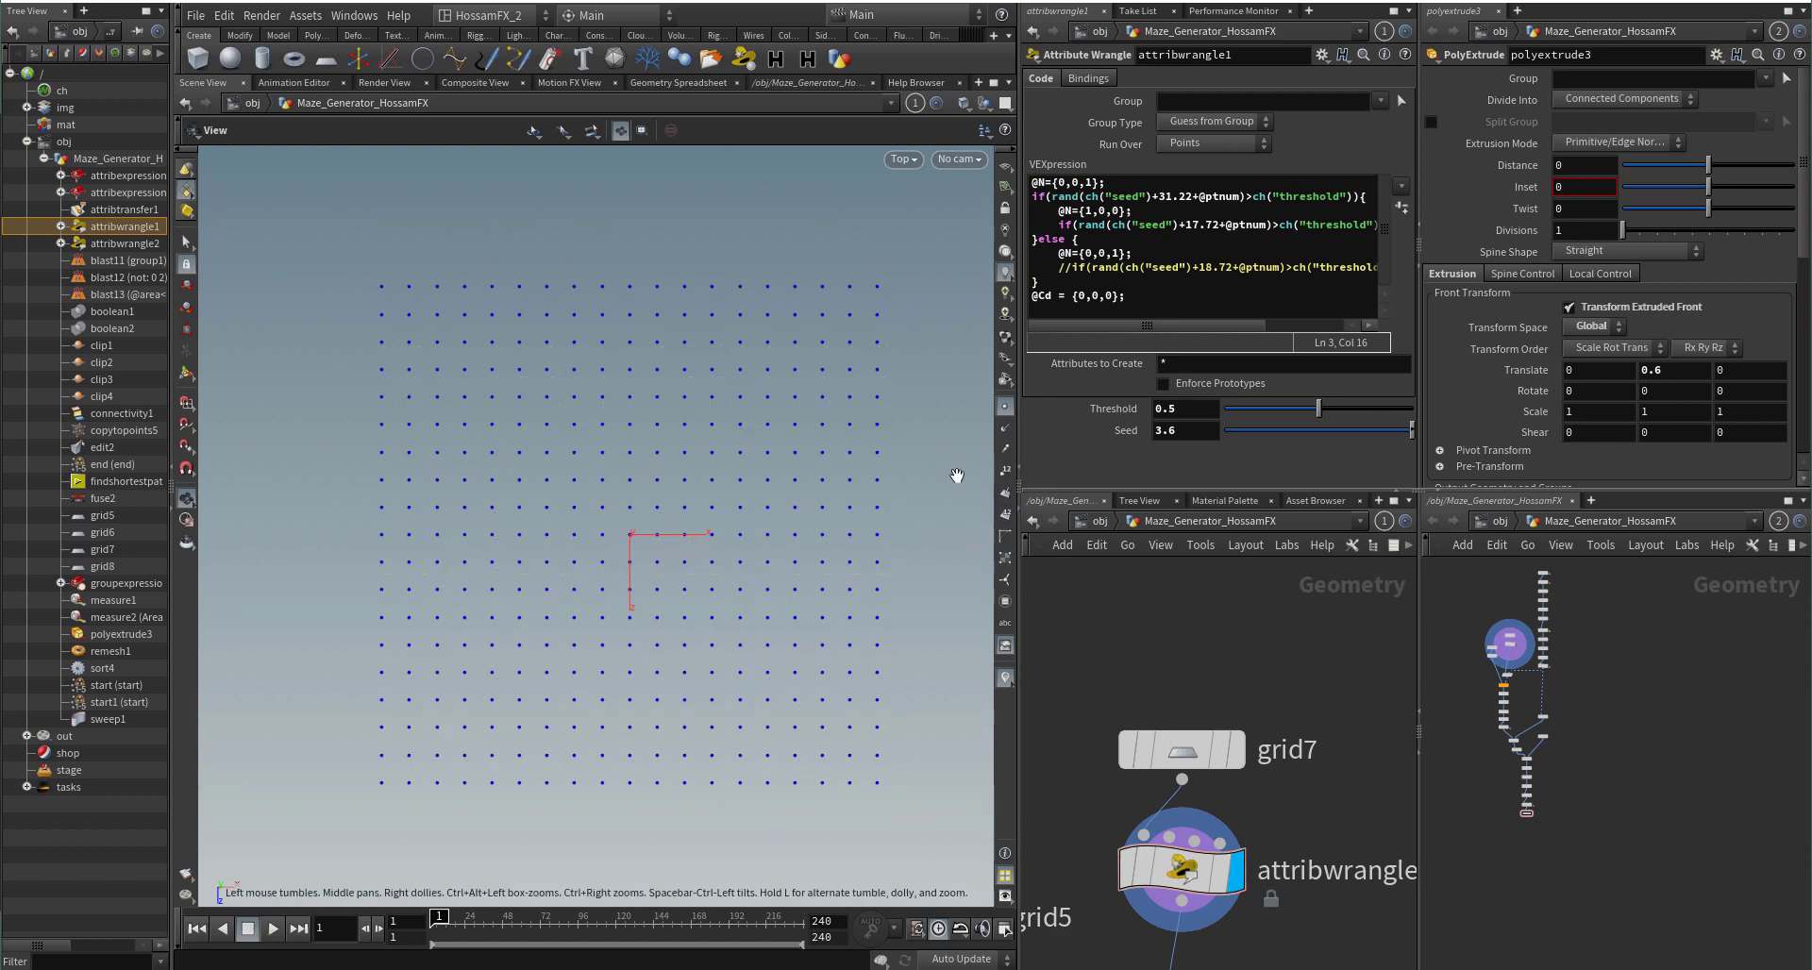
{"action": "left_click", "coordinate": [1006, 432]}
{"action": "scroll", "coordinate": [538, 302], "scroll_direction": "up", "scroll_amount": 3}
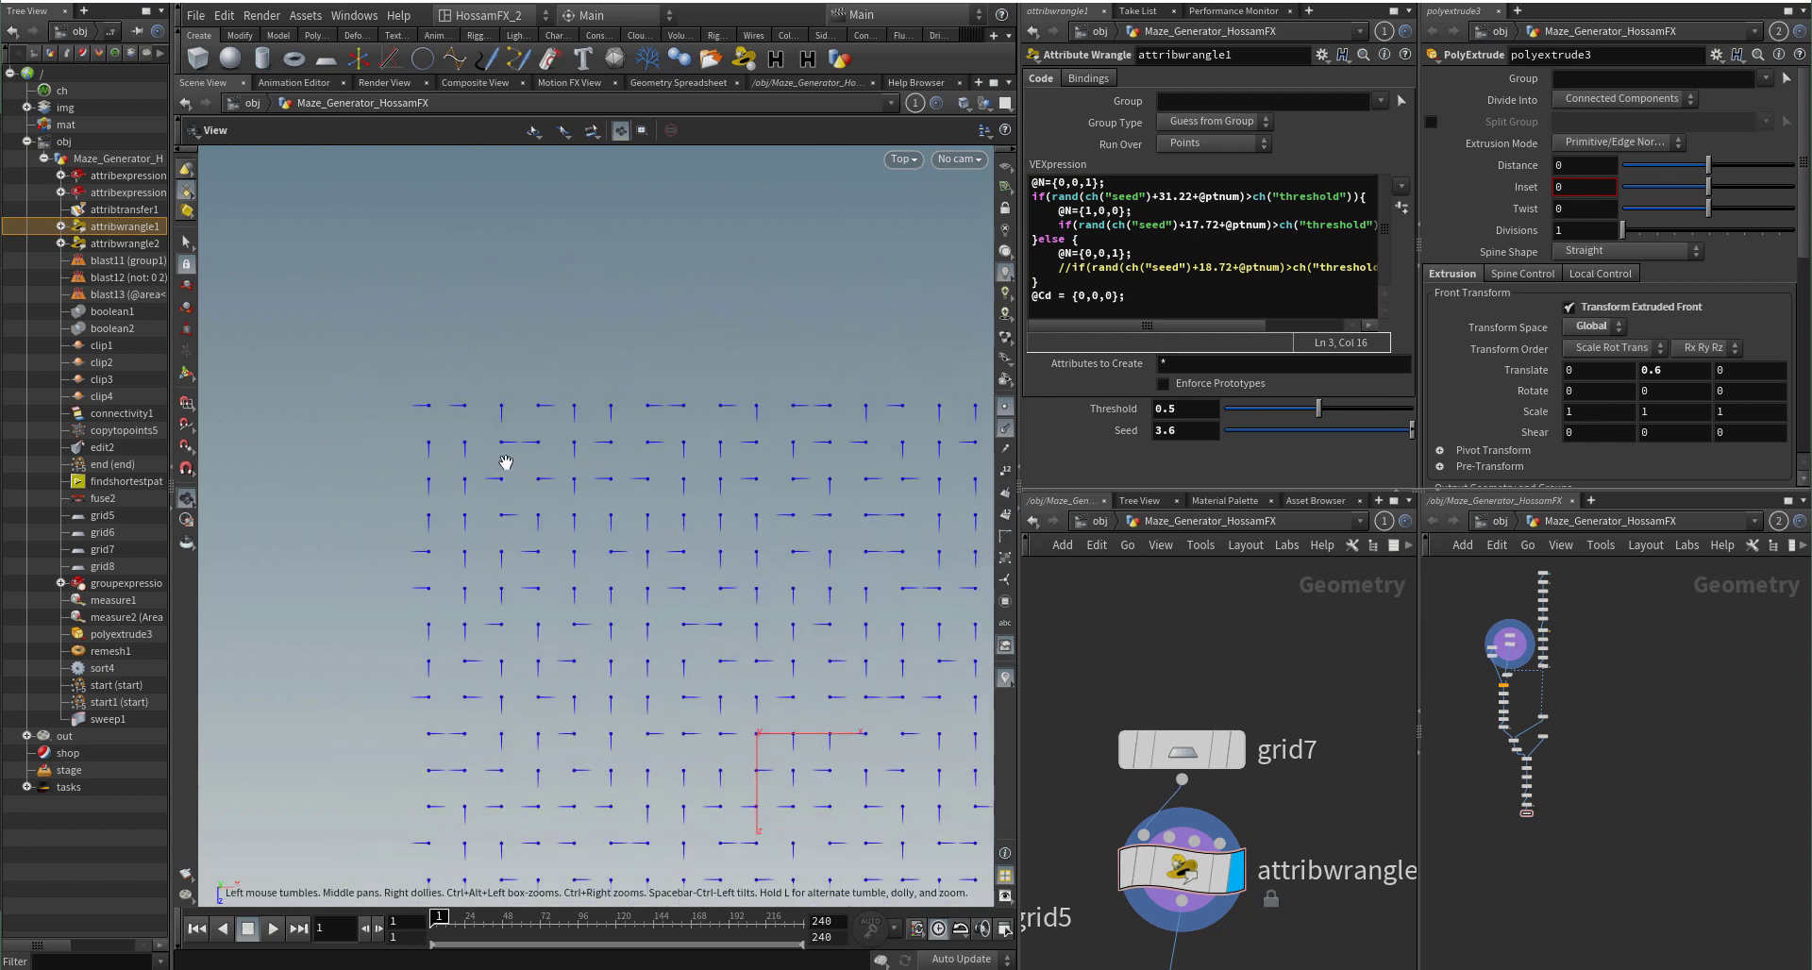
{"action": "scroll", "coordinate": [506, 396], "scroll_direction": "up", "scroll_amount": 3}
{"action": "middle_click_drag", "start_coordinate": [422, 415], "coordinate": [509, 384]}
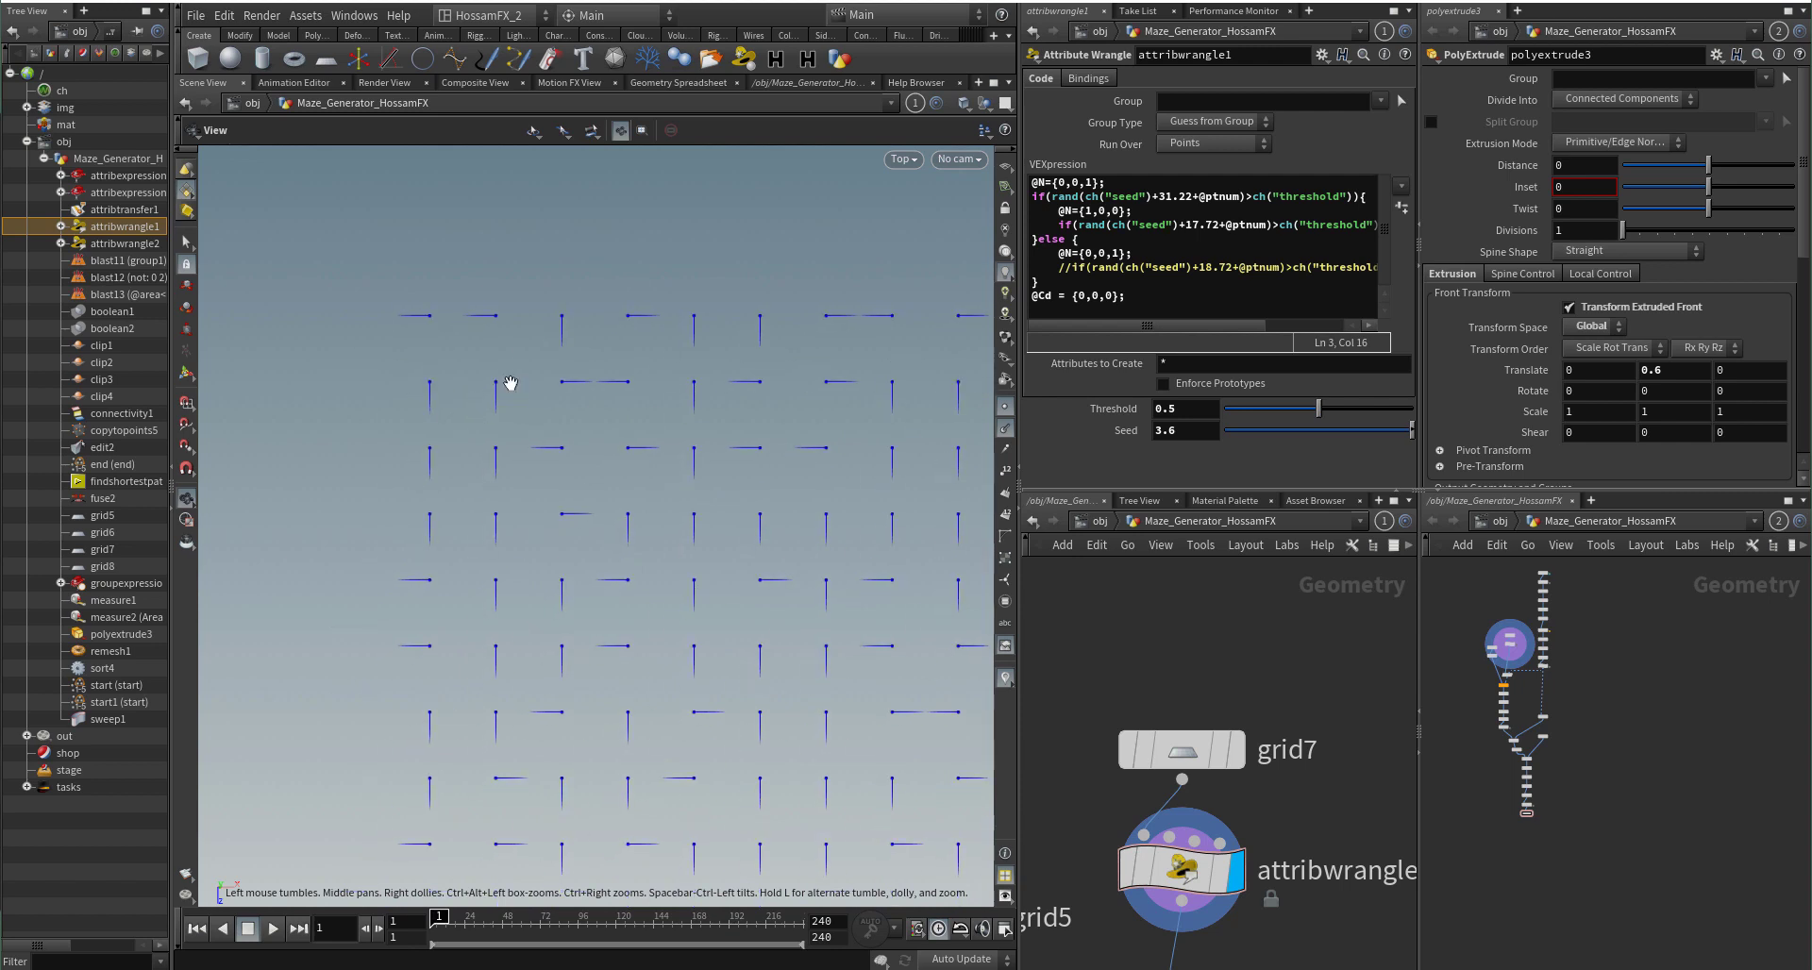
{"action": "left_click", "coordinate": [1062, 269]}
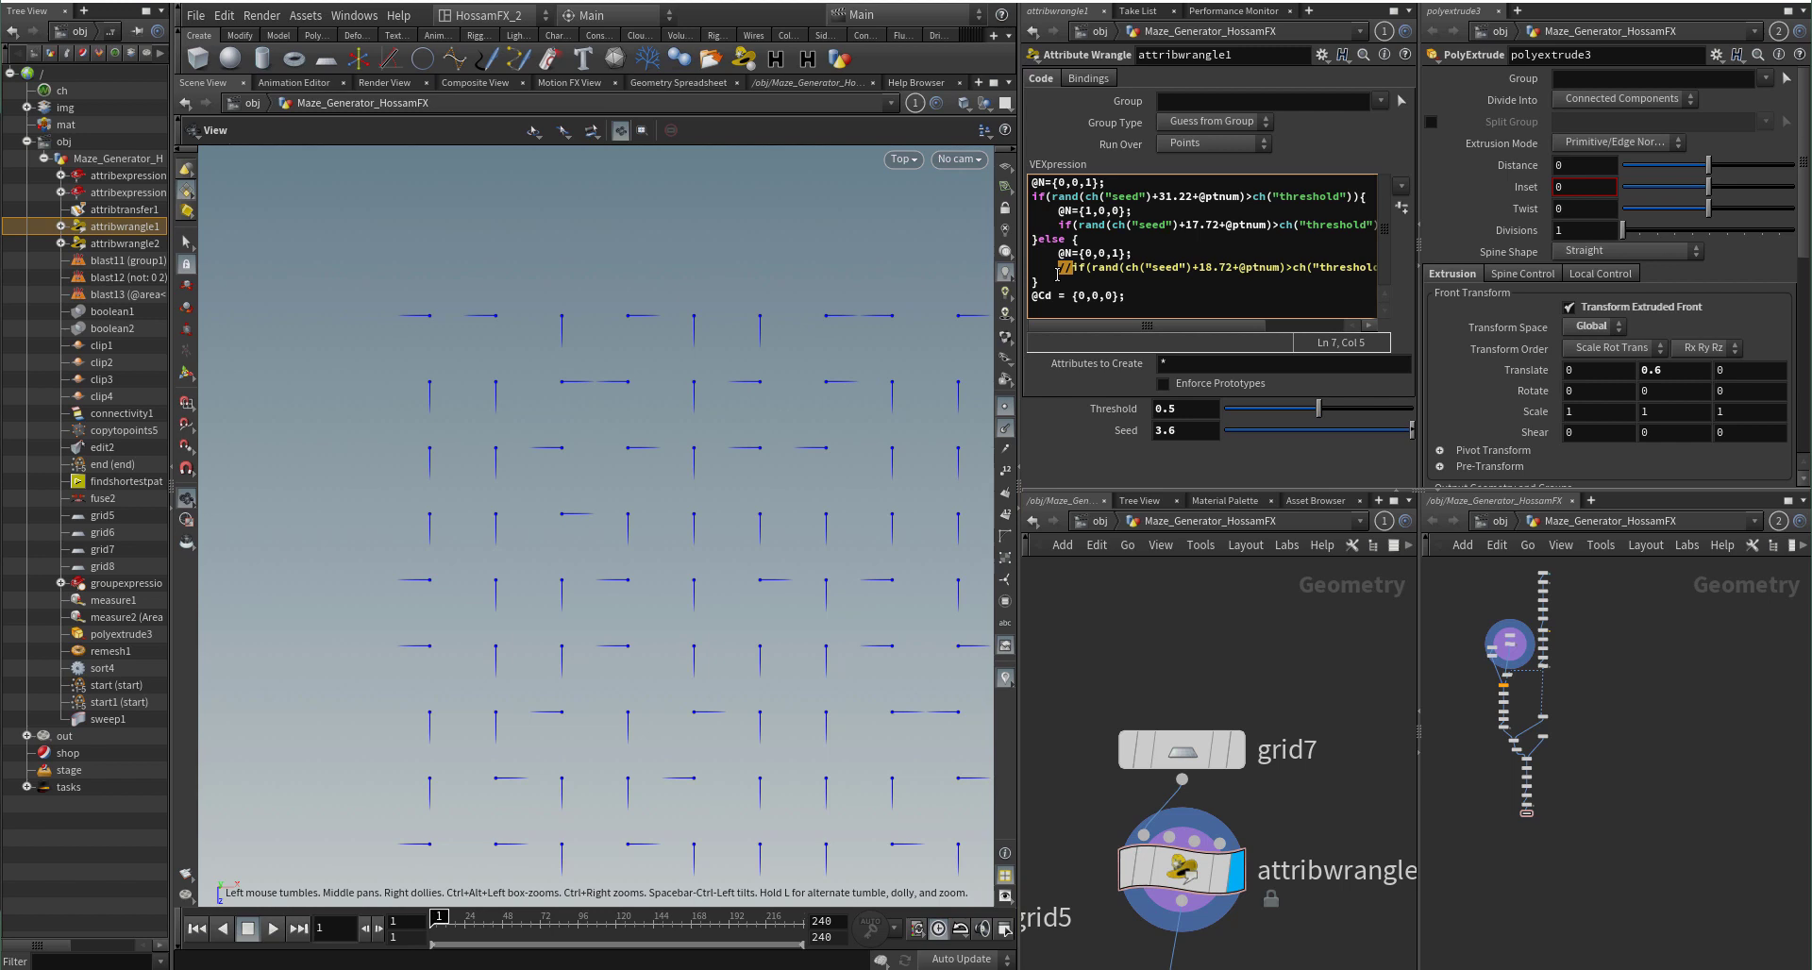
{"action": "key", "text": "BackSpace"}
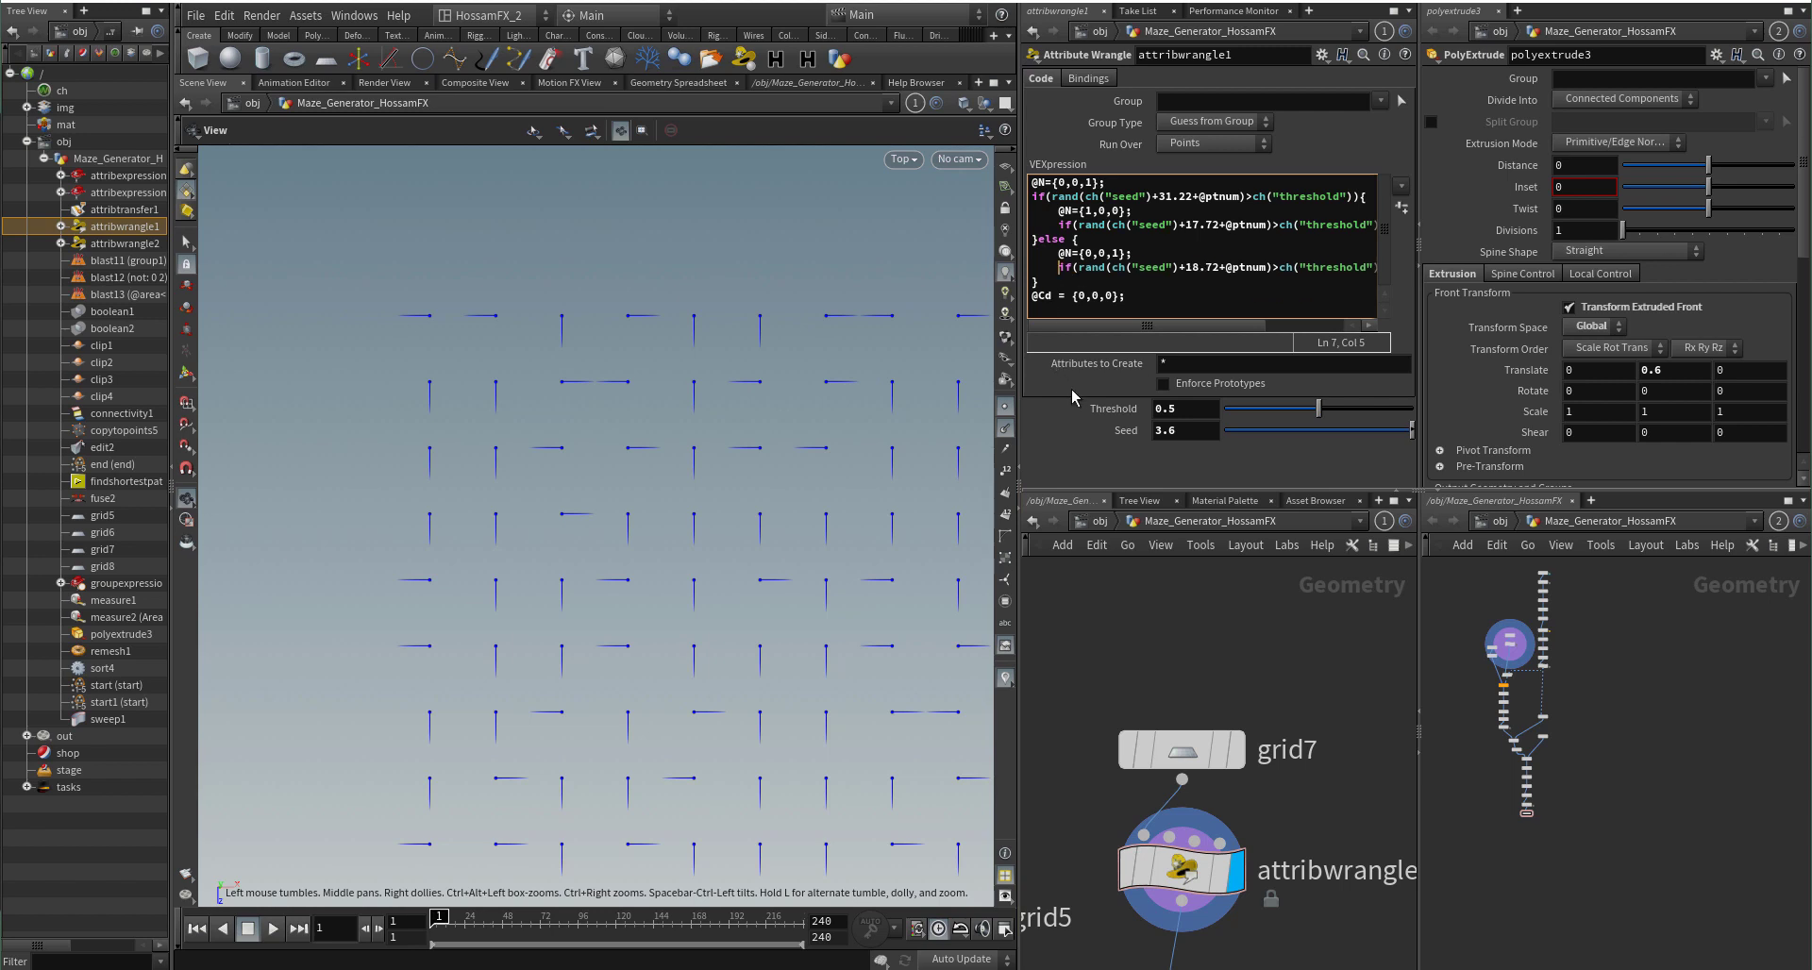
{"action": "left_click", "coordinate": [1119, 619]}
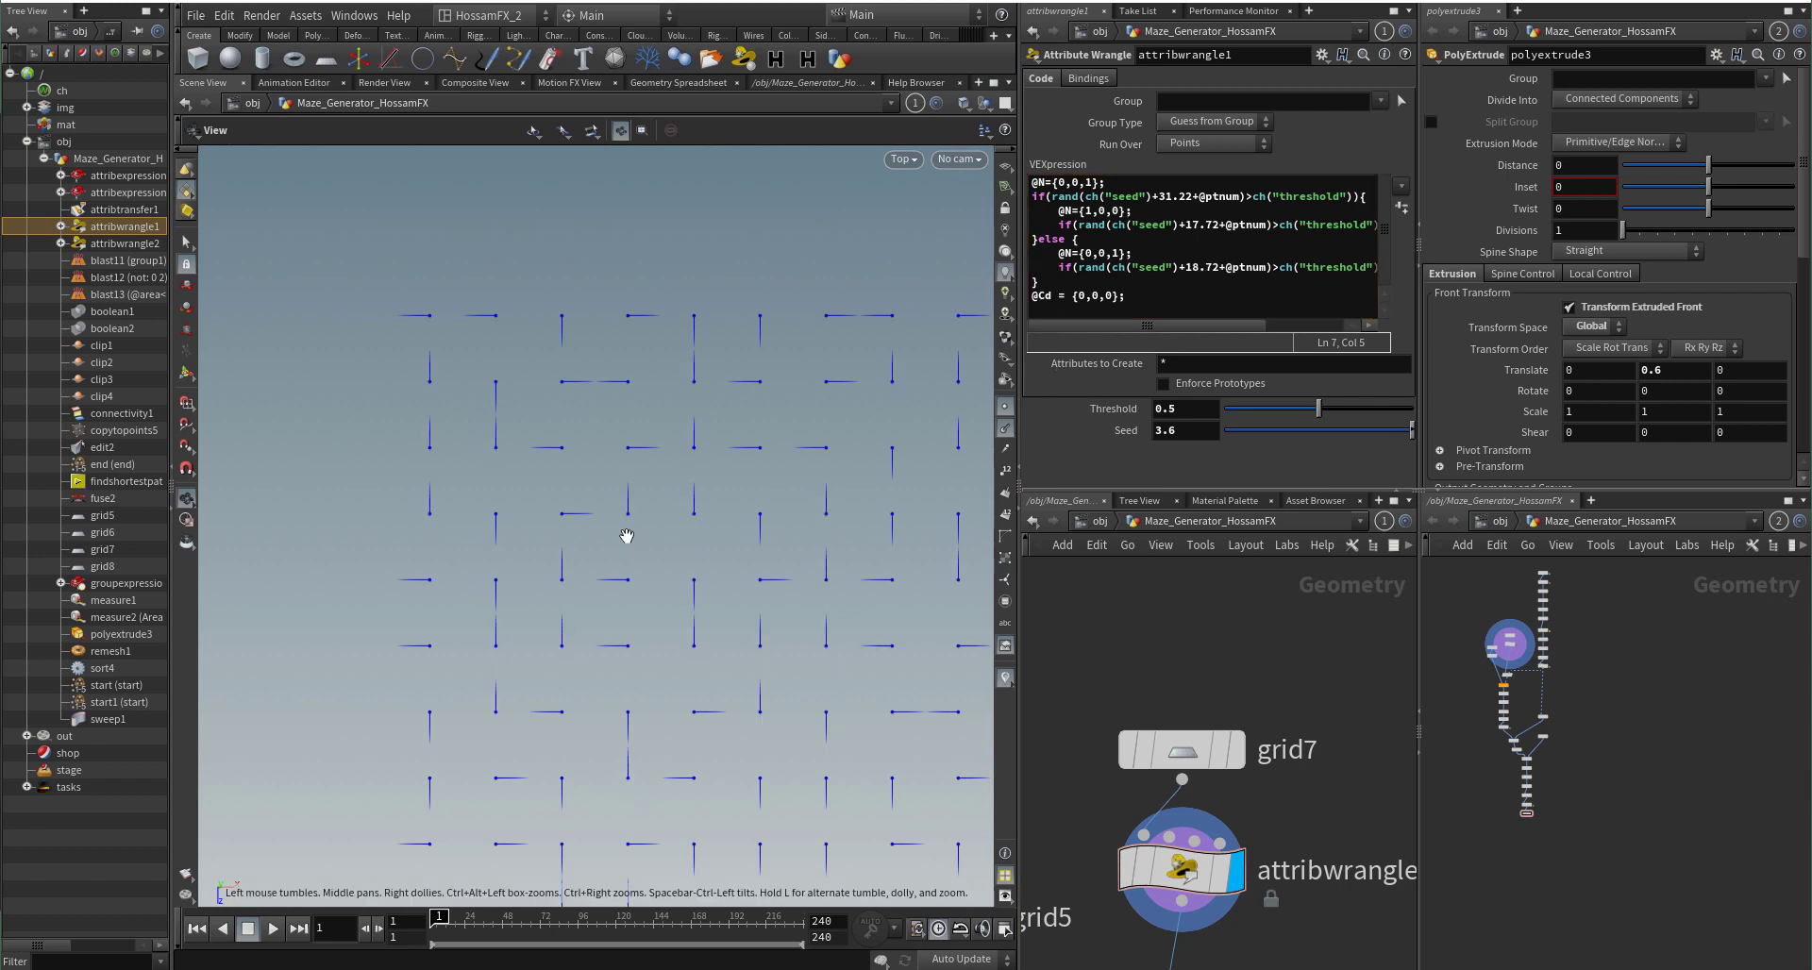
{"action": "right_click_drag", "start_coordinate": [658, 542], "coordinate": [579, 671]}
{"action": "middle_click_drag", "start_coordinate": [566, 599], "coordinate": [538, 526]}
{"action": "right_click_drag", "start_coordinate": [552, 548], "coordinate": [580, 399]}
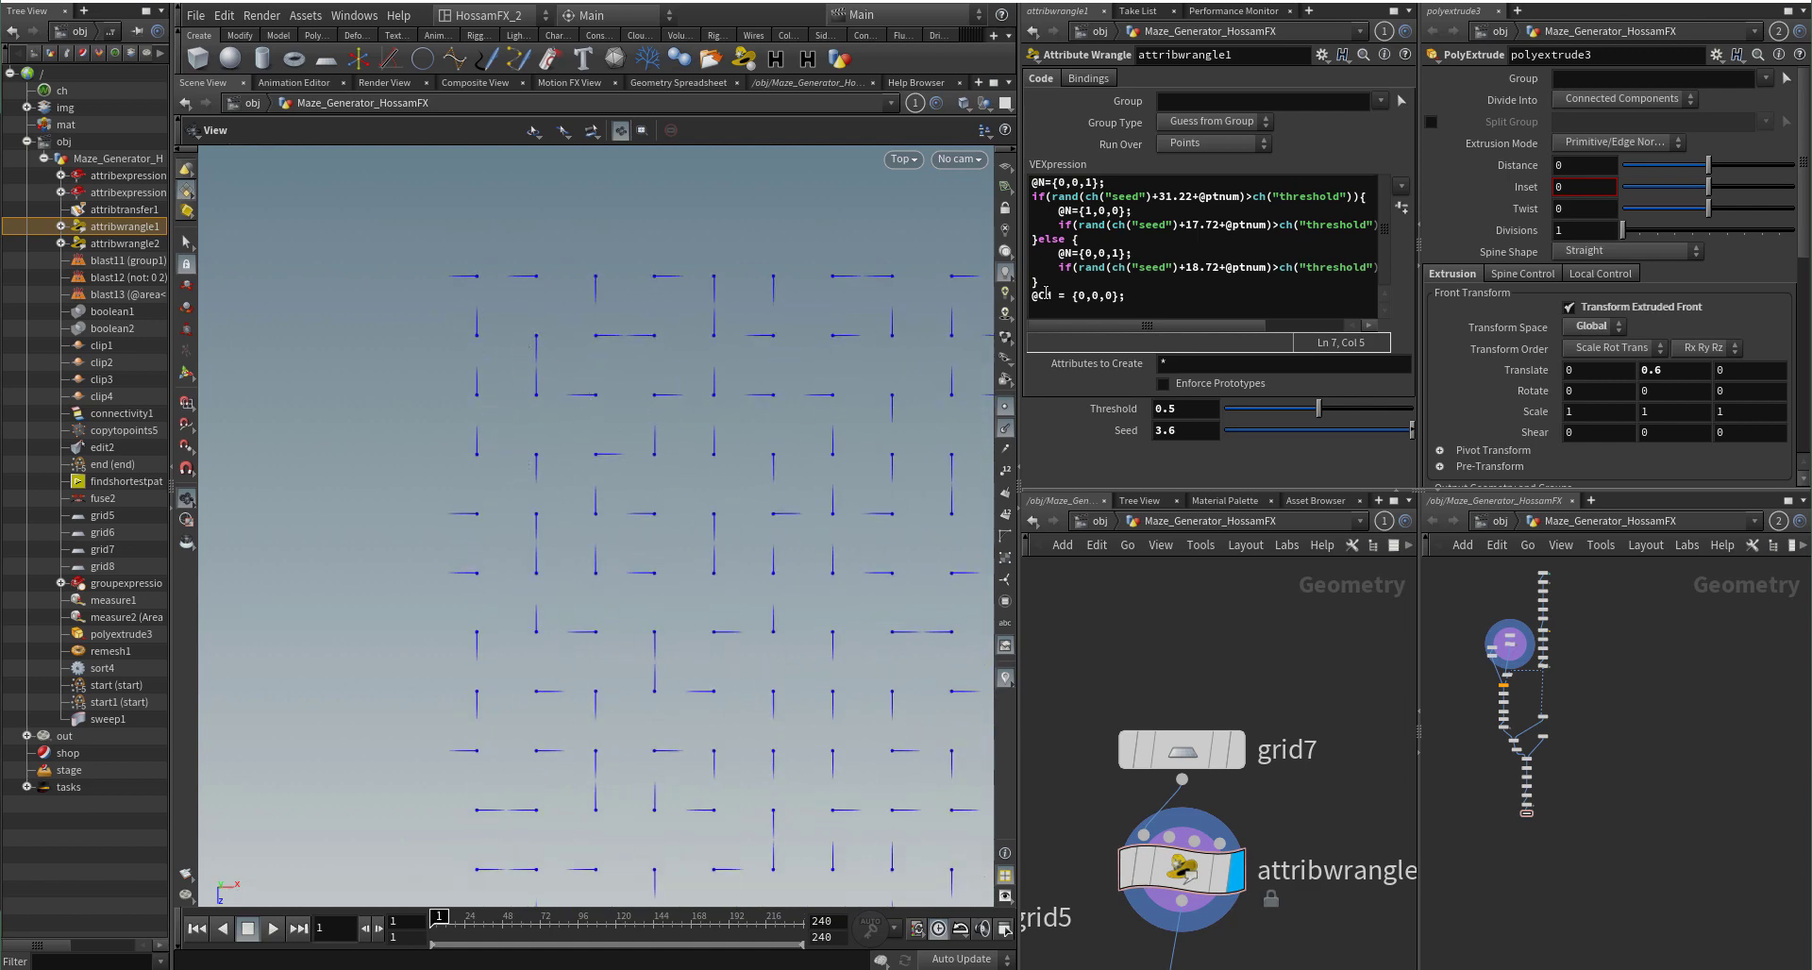
Step: Comment out the 18.72 random condition in the else branch again with // and inspect the normals across the whole grid
{"action": "left_click", "coordinate": [1056, 268]}
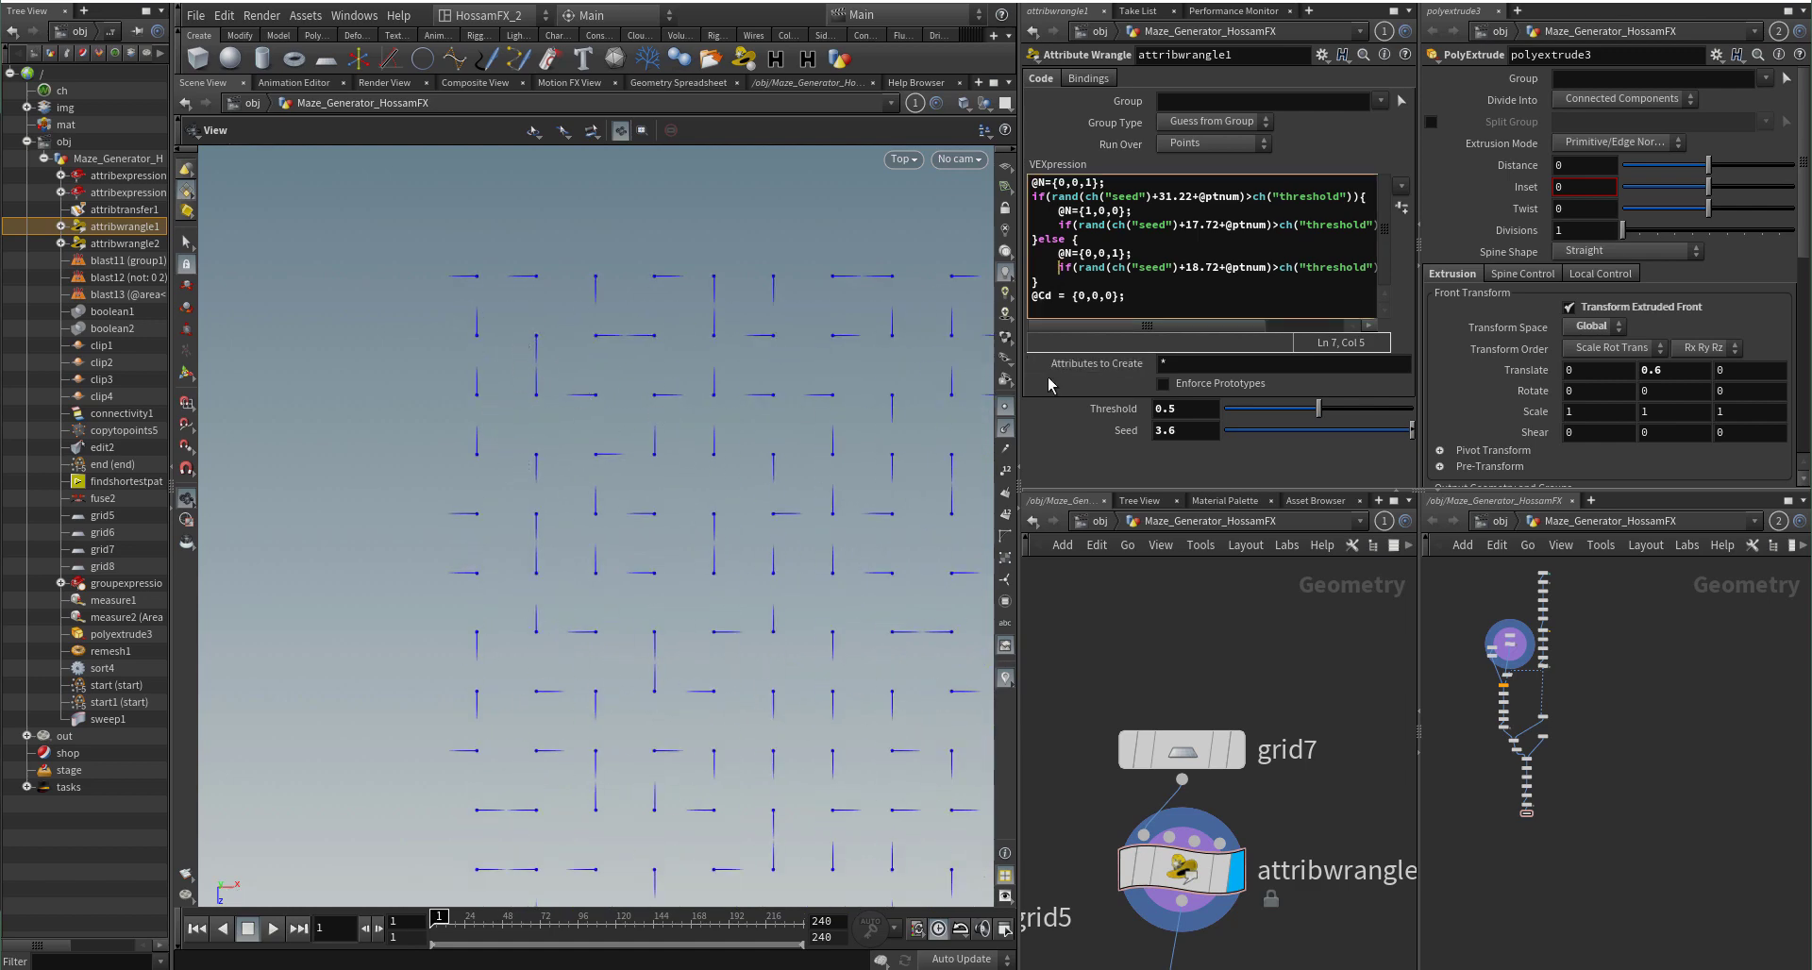
{"action": "type", "text": "//"}
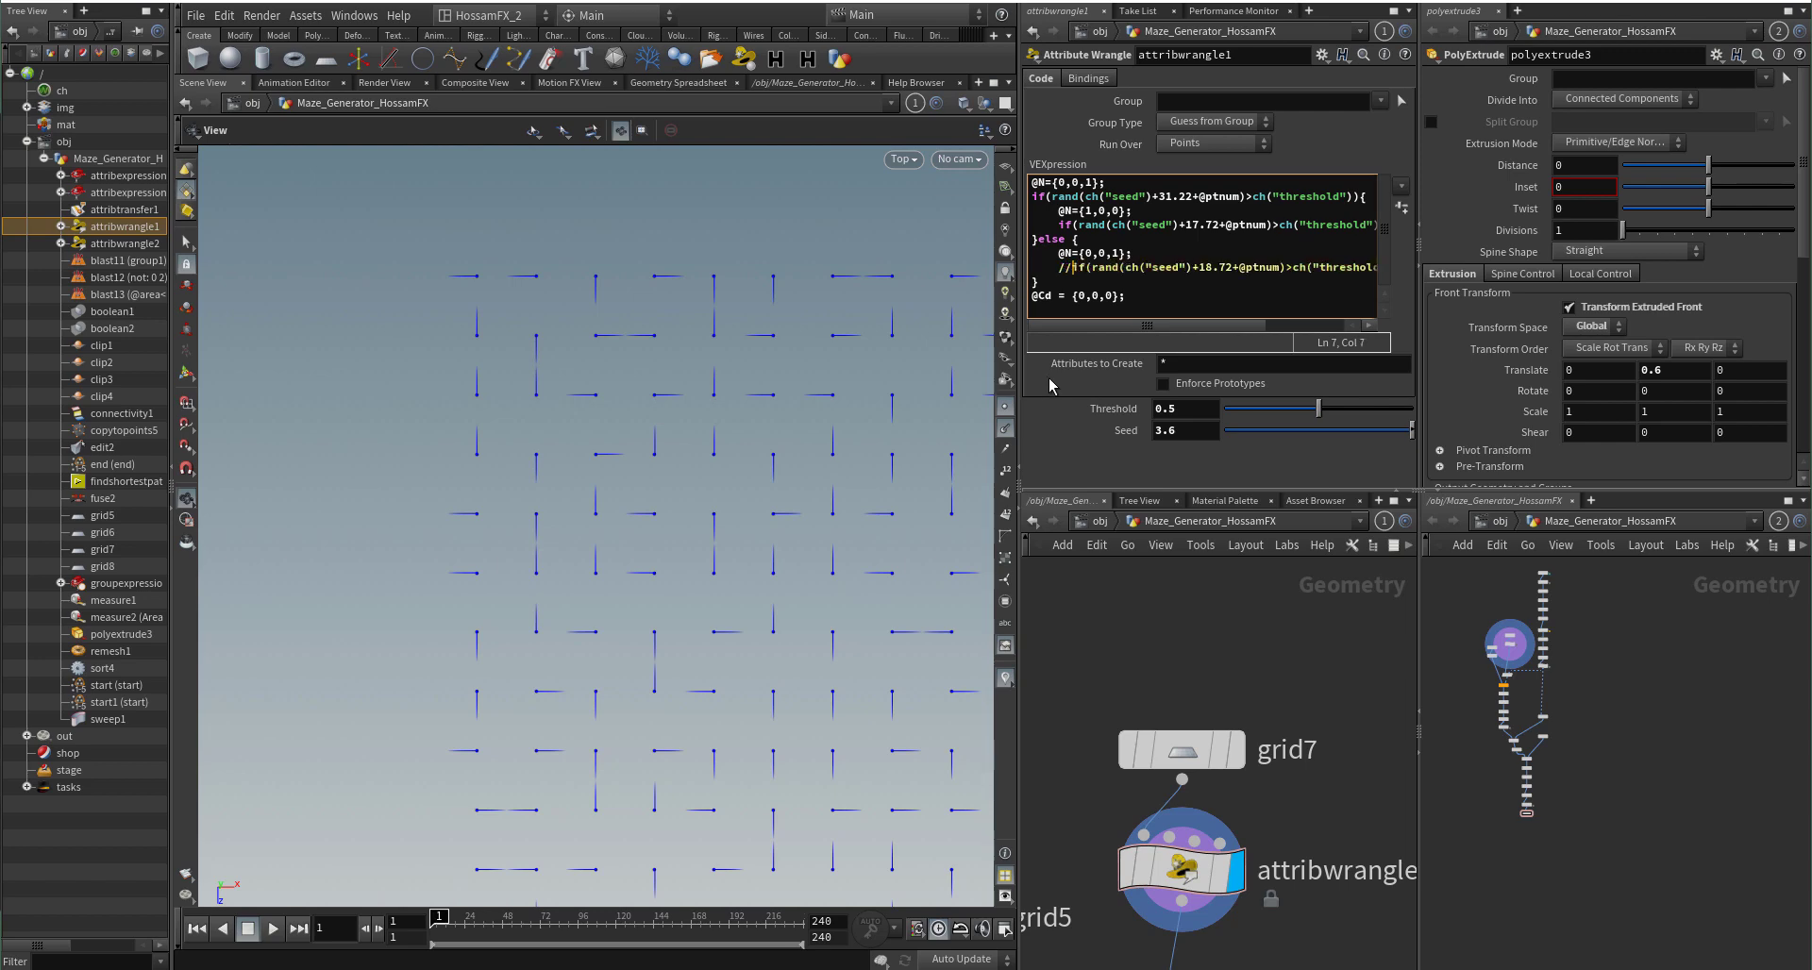
{"action": "left_click", "coordinate": [1141, 647]}
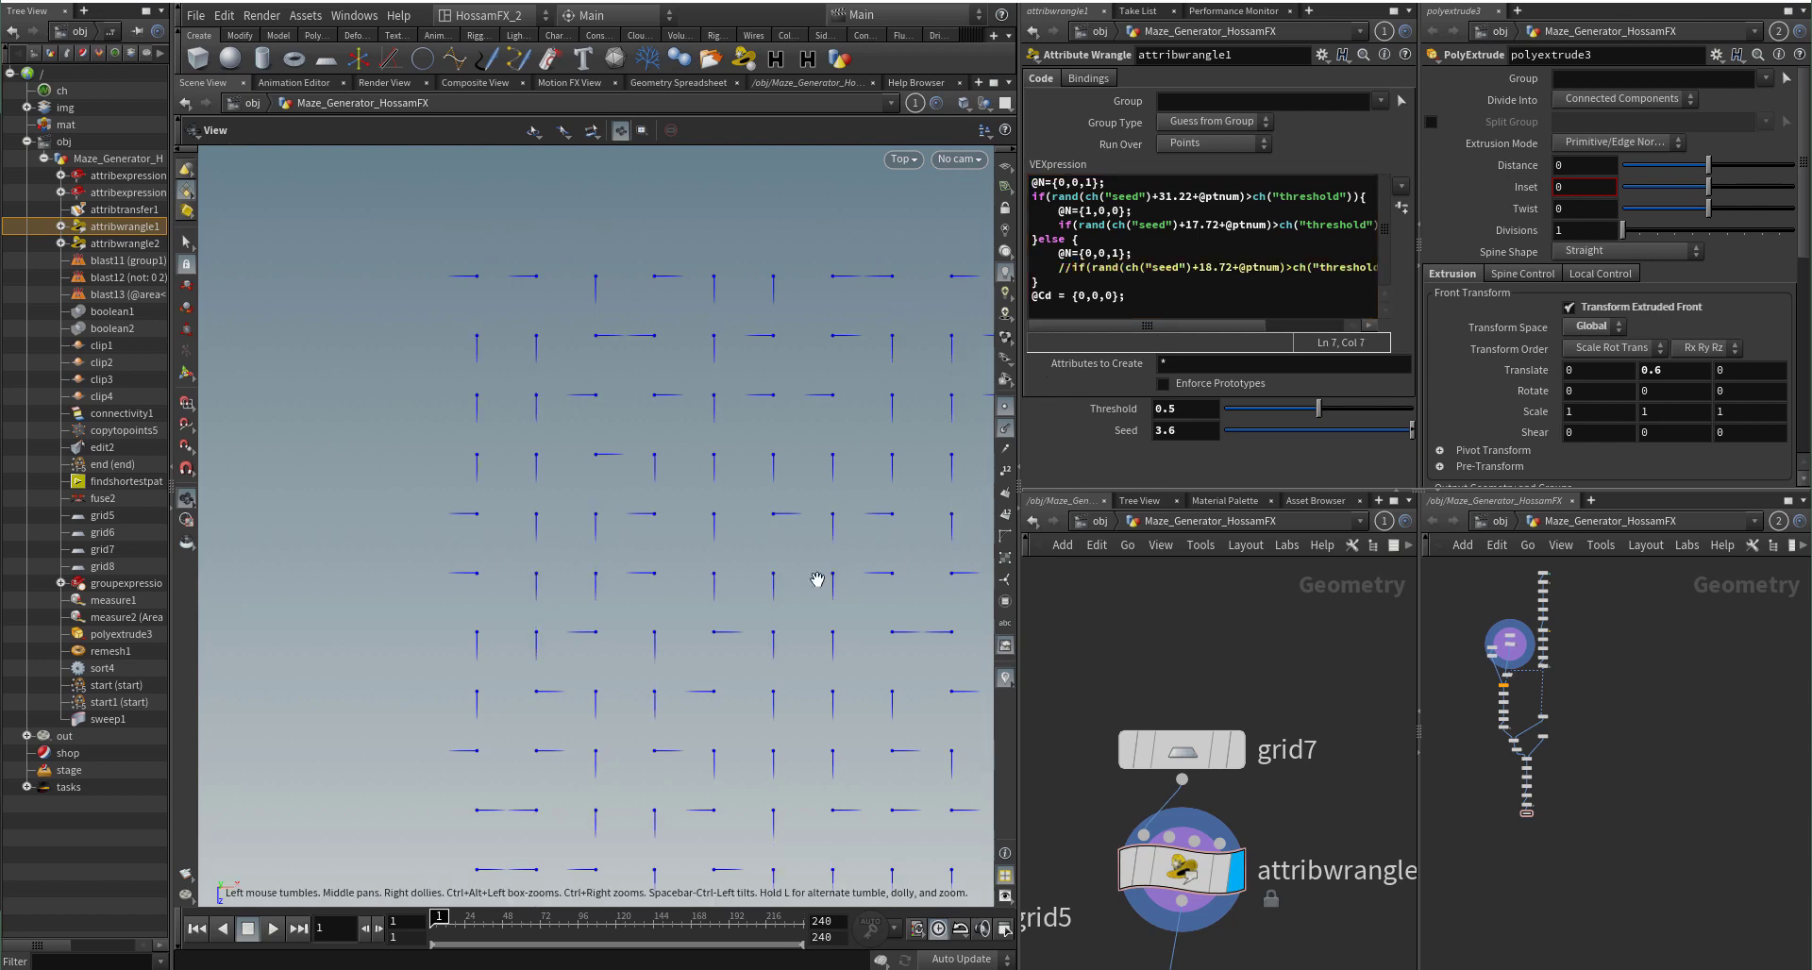
{"action": "right_click_drag", "start_coordinate": [781, 555], "coordinate": [619, 676]}
{"action": "middle_click_drag", "start_coordinate": [729, 700], "coordinate": [547, 639]}
{"action": "right_click_drag", "start_coordinate": [602, 631], "coordinate": [623, 473]}
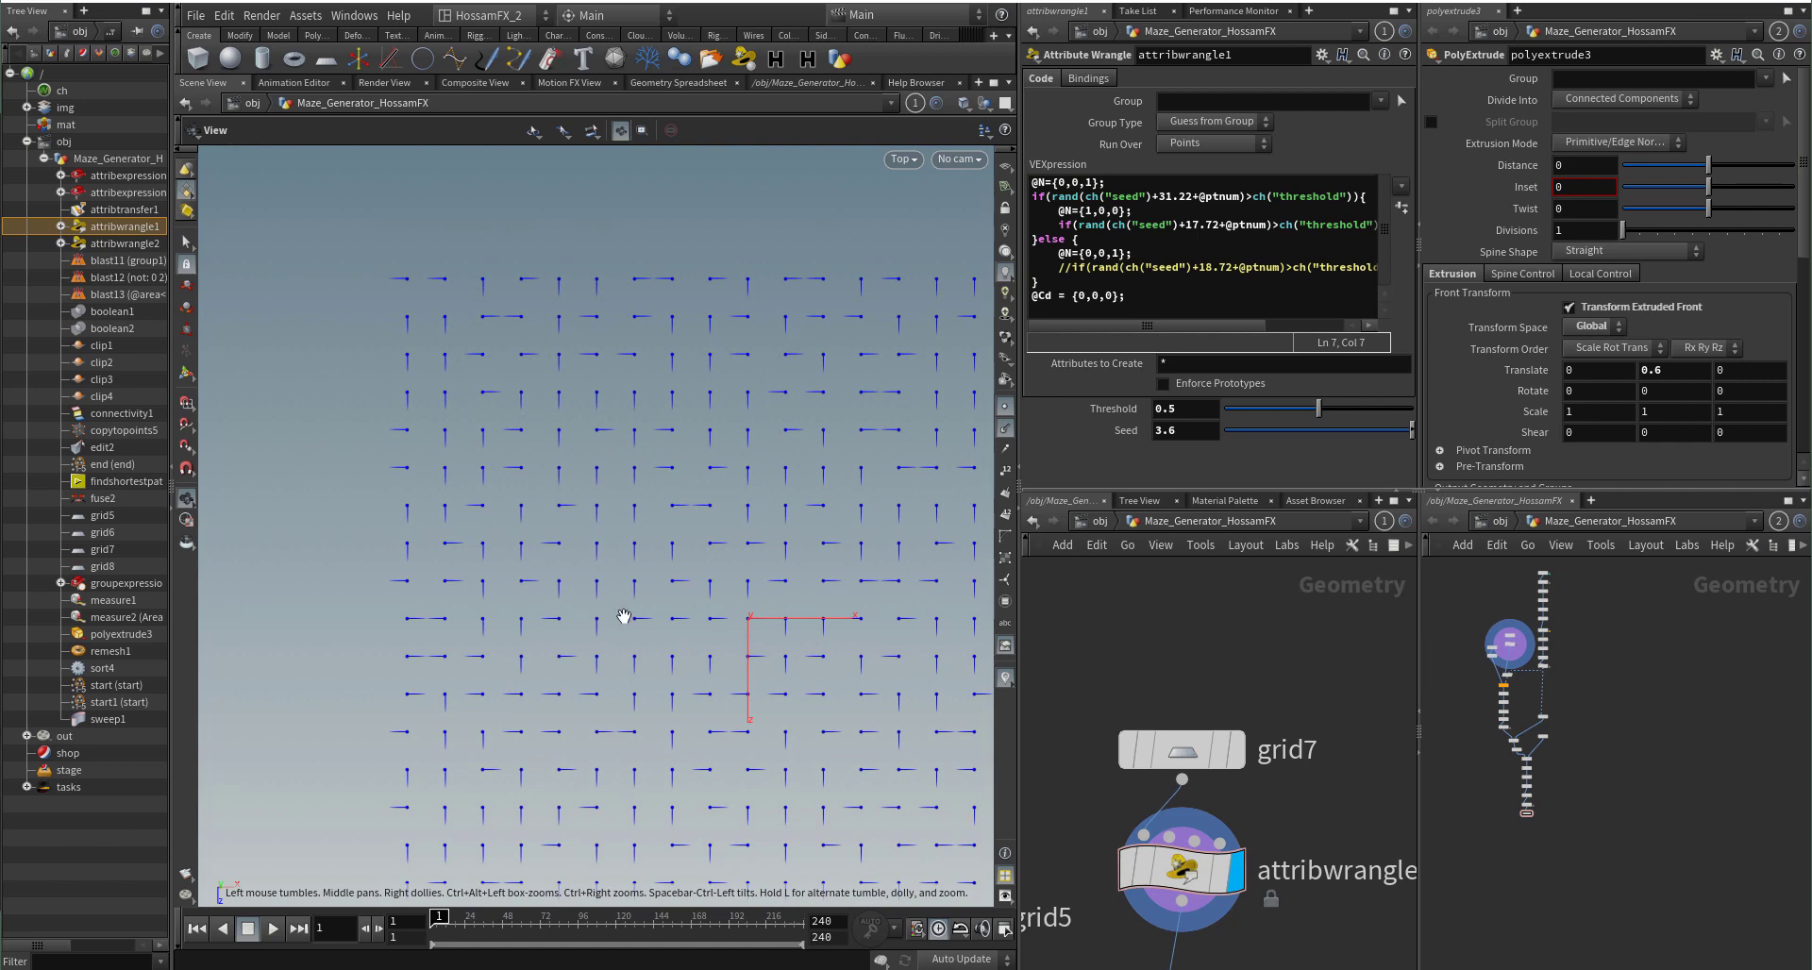
{"action": "right_click_drag", "start_coordinate": [700, 631], "coordinate": [652, 653]}
{"action": "middle_click_drag", "start_coordinate": [685, 666], "coordinate": [593, 537]}
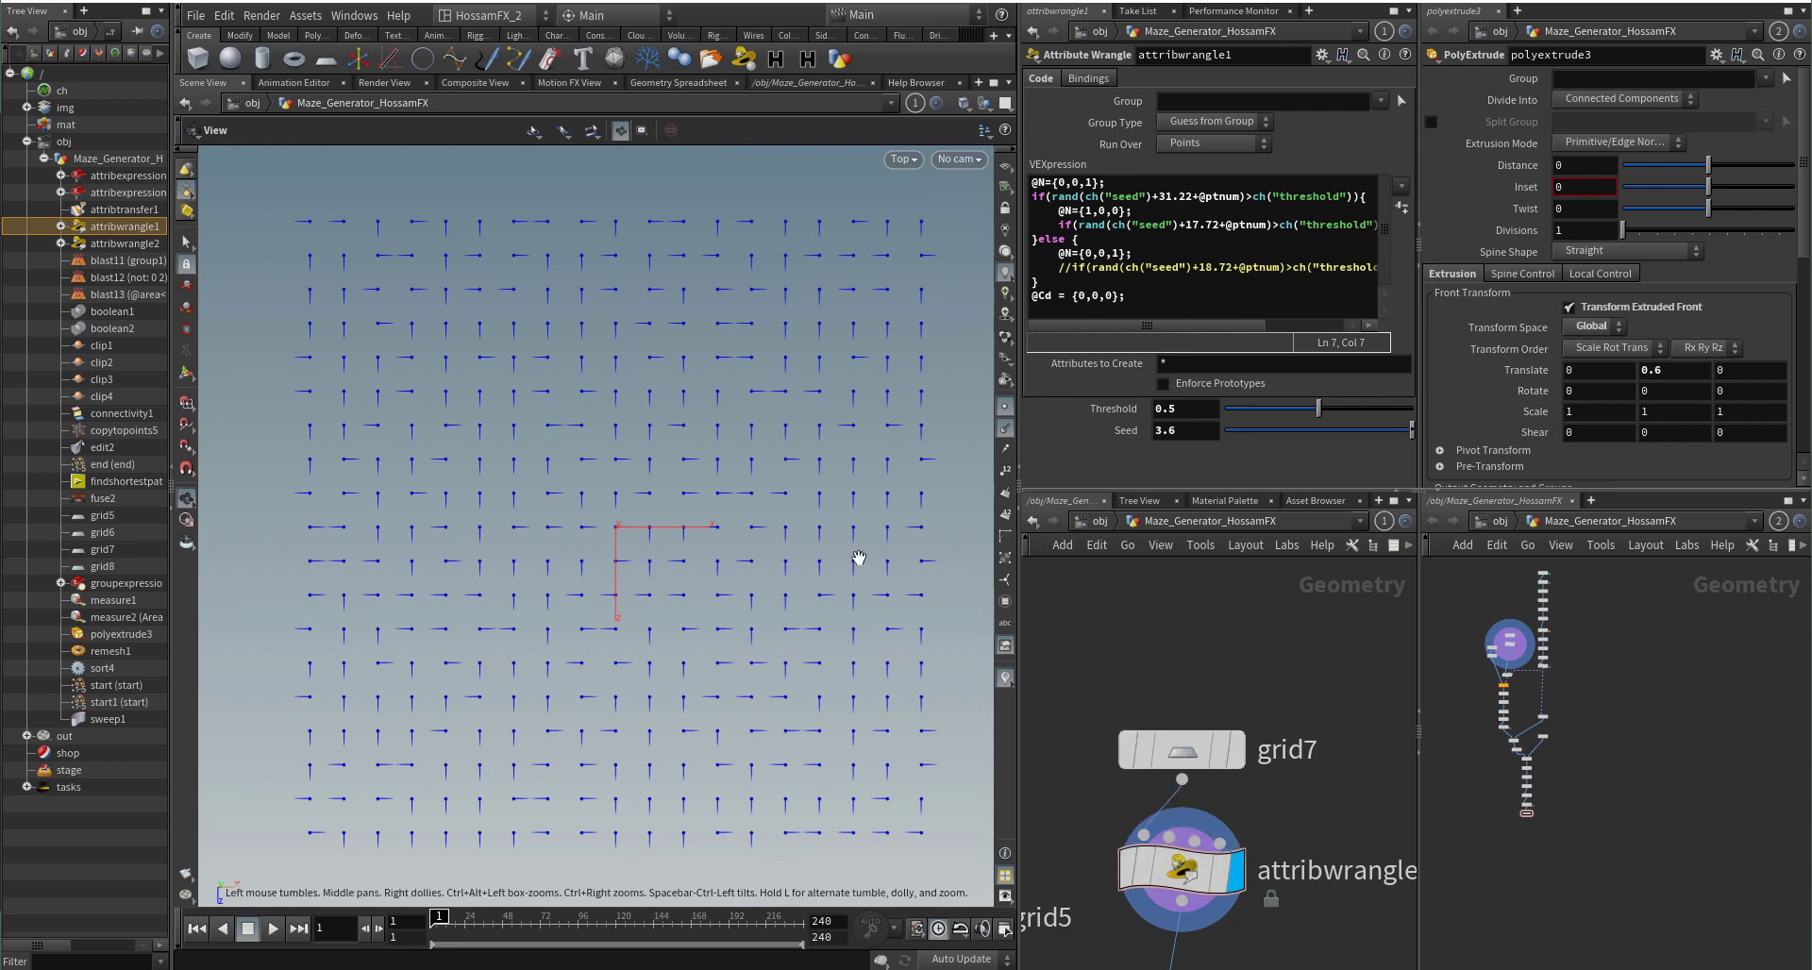
Step: Move attribtransfer1 aside and wire attribwrangle1's output directly into the second input of copytopoints5
{"action": "scroll", "coordinate": [1526, 846], "scroll_direction": "down", "scroll_amount": 5}
{"action": "scroll", "coordinate": [1365, 821], "scroll_direction": "down", "scroll_amount": 1}
{"action": "scroll", "coordinate": [1365, 814], "scroll_direction": "down", "scroll_amount": 1}
{"action": "middle_click_drag", "start_coordinate": [1365, 814], "coordinate": [1332, 669]}
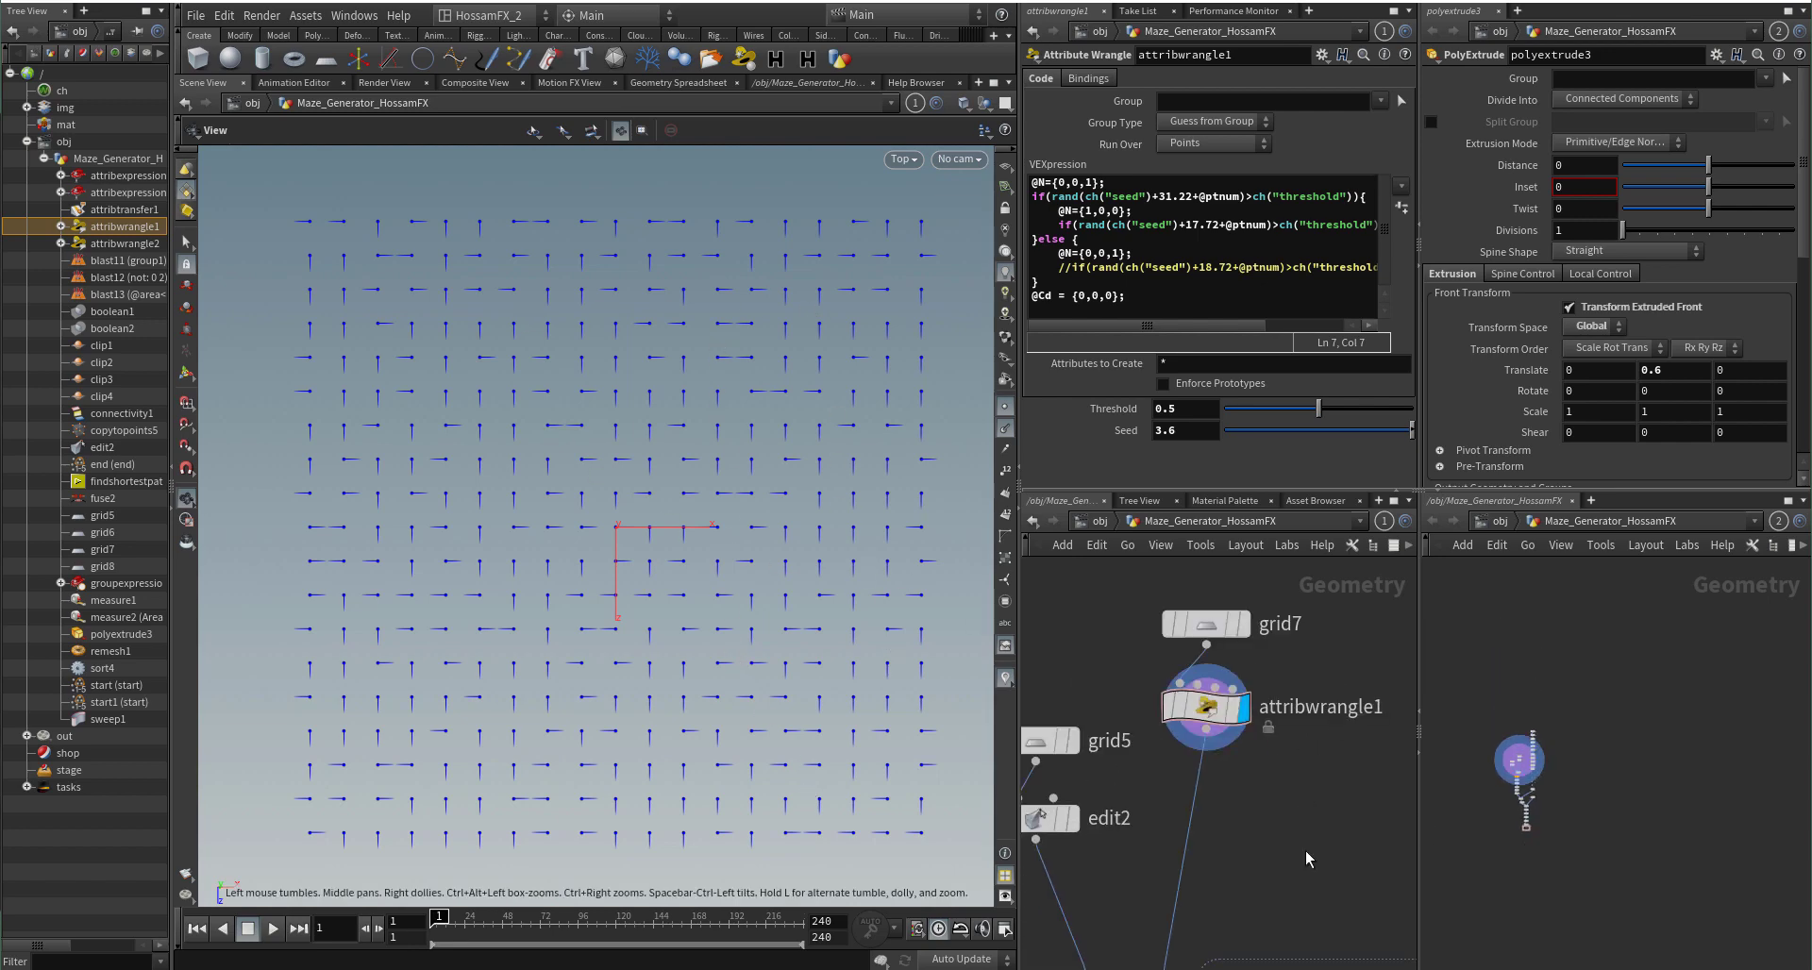
{"action": "middle_click_drag", "start_coordinate": [1275, 873], "coordinate": [1321, 614]}
{"action": "scroll", "coordinate": [1274, 760], "scroll_direction": "up", "scroll_amount": 1}
{"action": "scroll", "coordinate": [1235, 755], "scroll_direction": "down", "scroll_amount": 2}
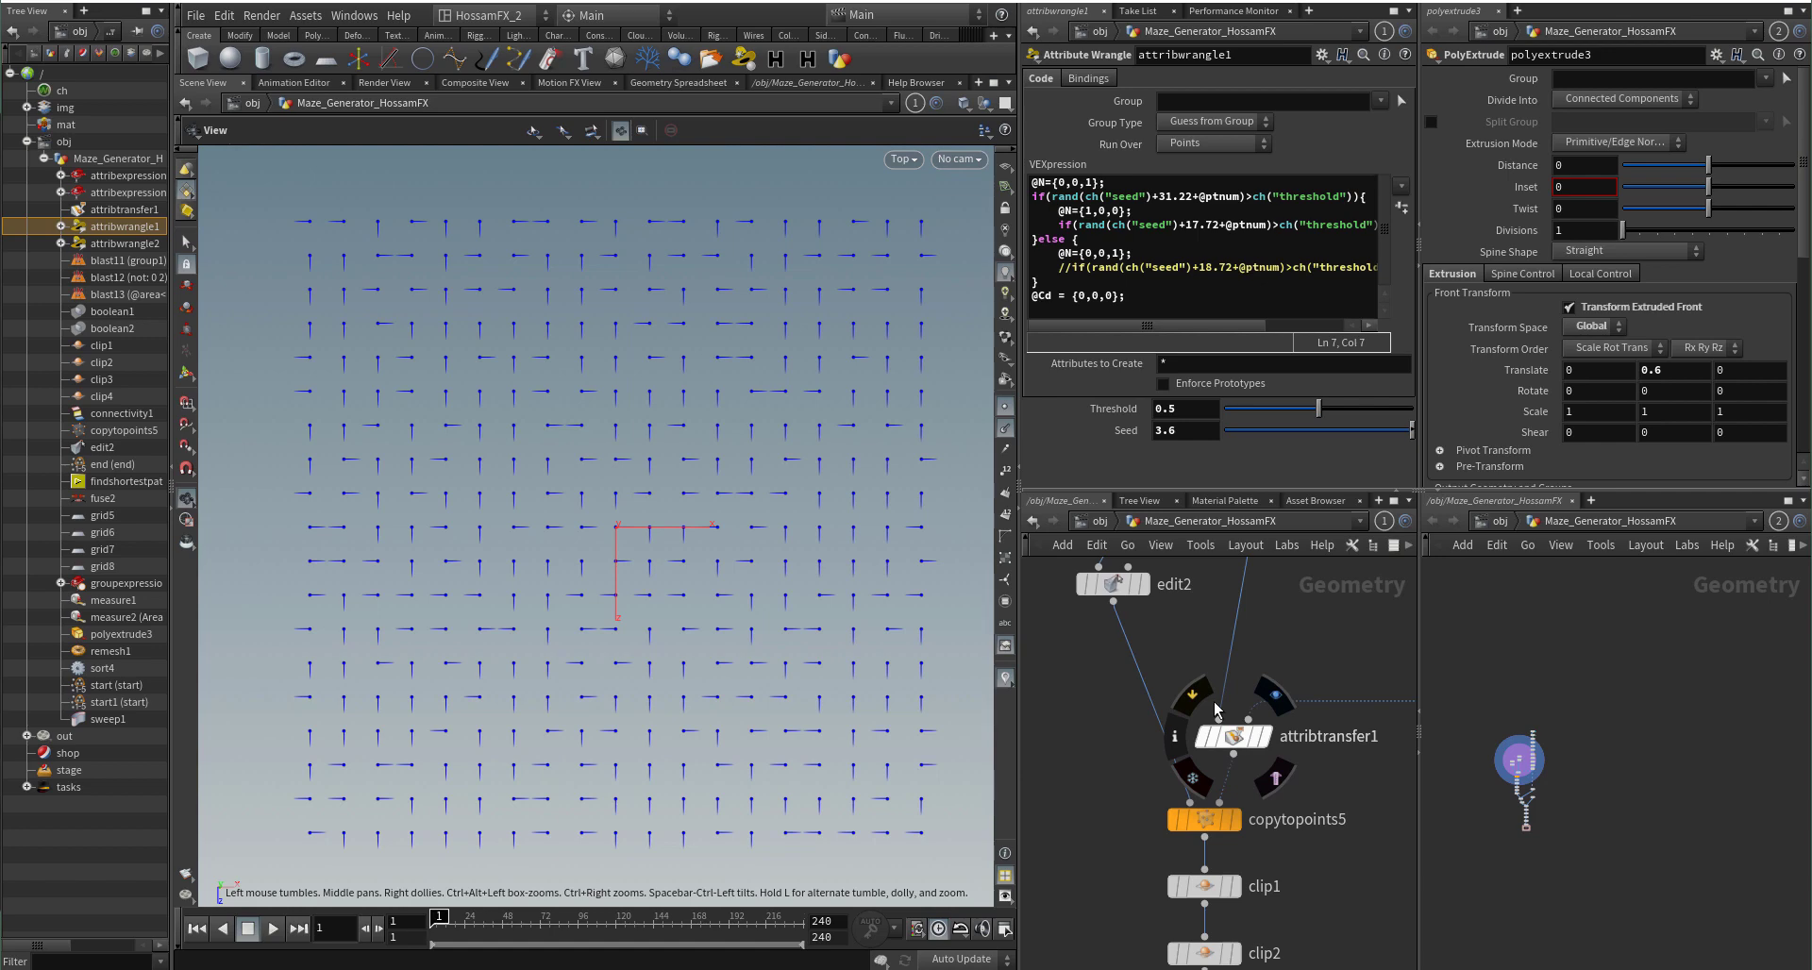
{"action": "left_click_drag", "start_coordinate": [1223, 740], "coordinate": [1317, 746]}
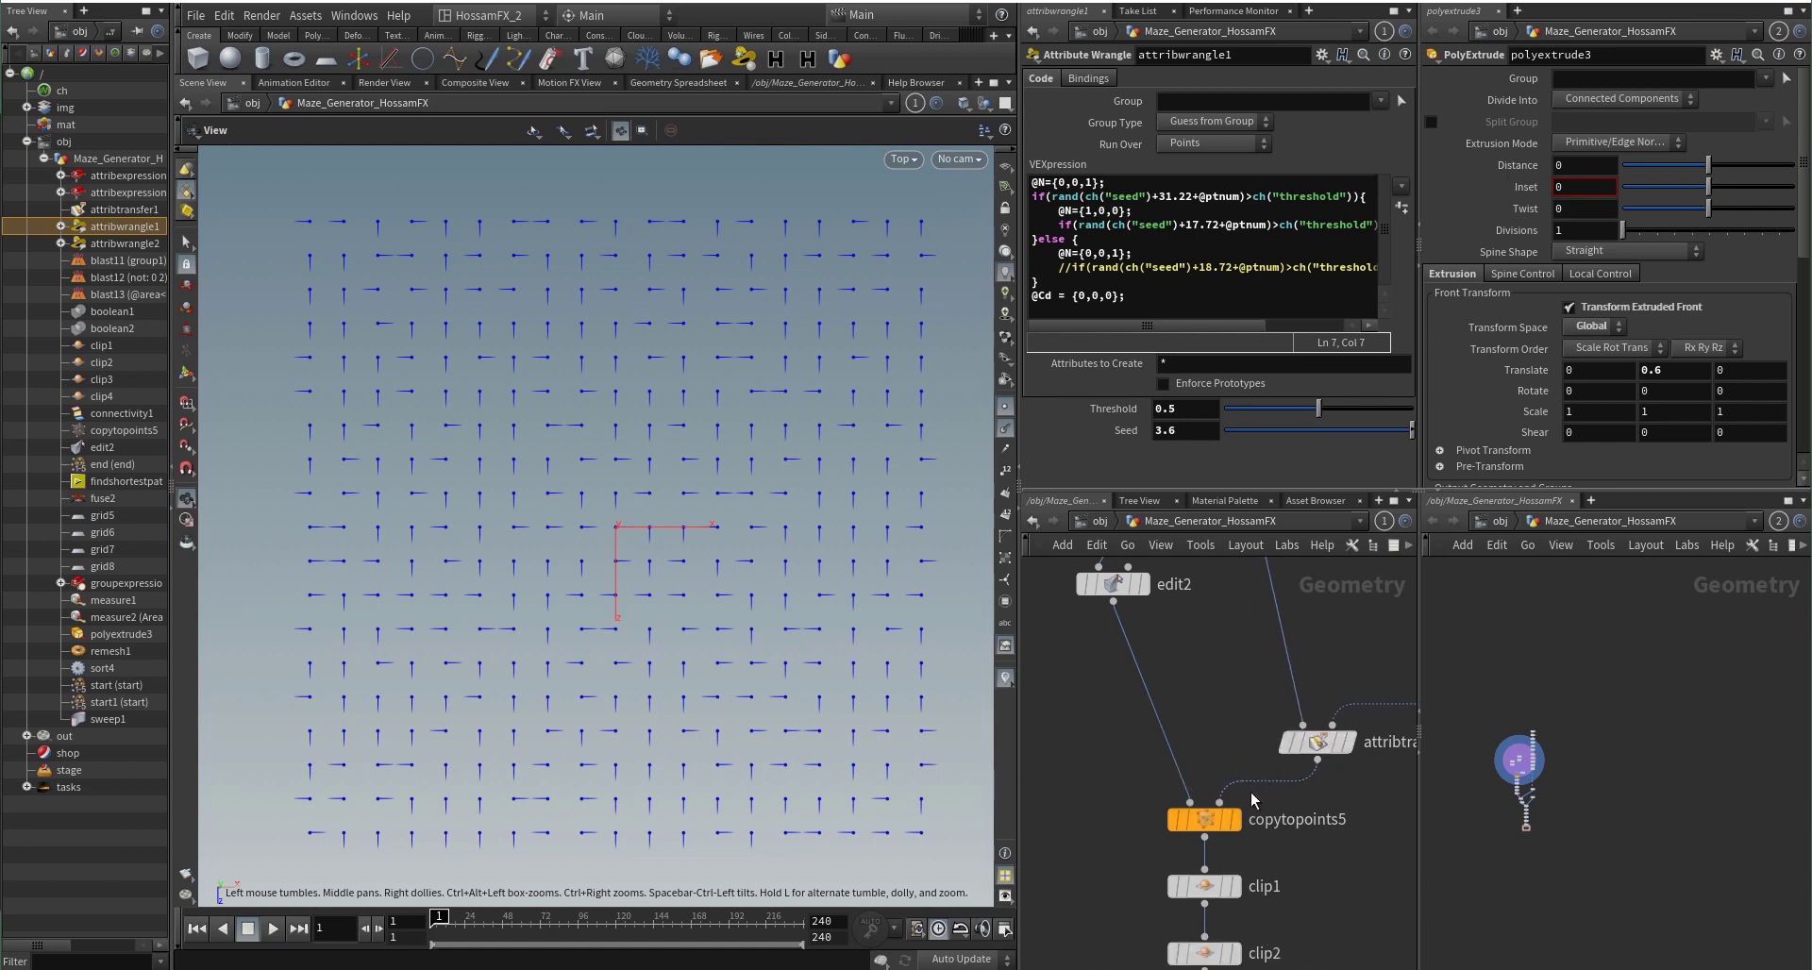
{"action": "left_click", "coordinate": [1223, 803]}
{"action": "left_click", "coordinate": [1233, 842]}
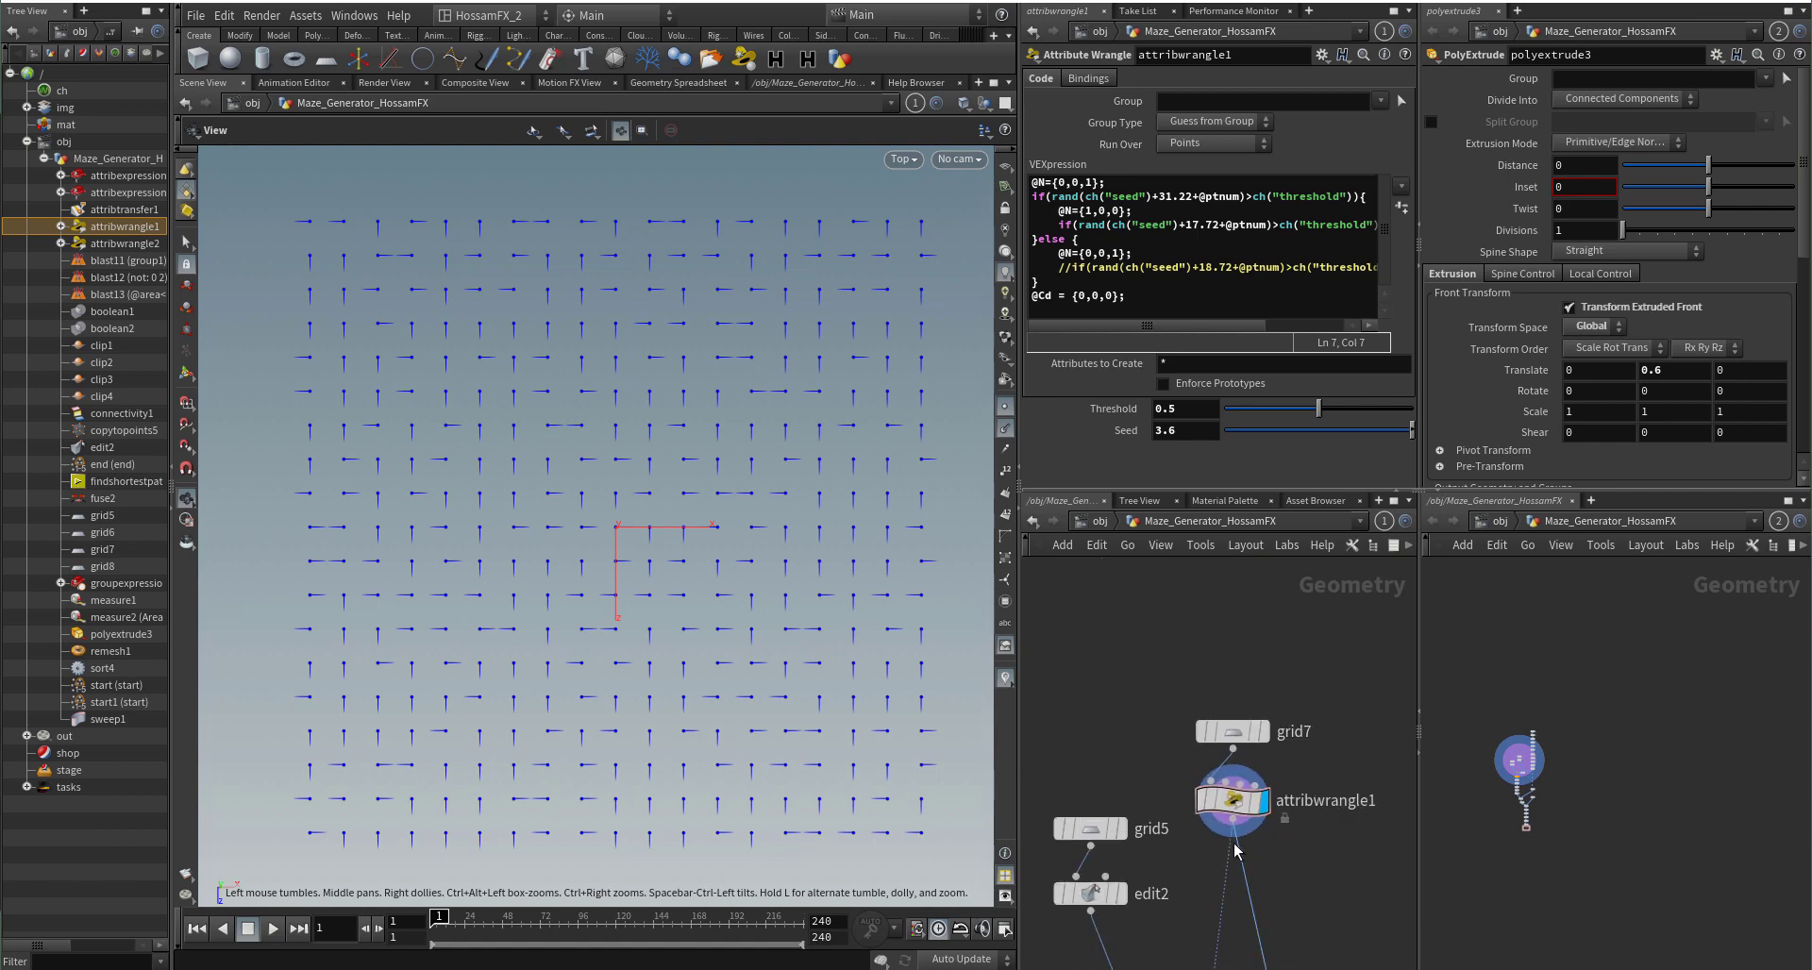
Step: Display the grid5 node, open its parameters and examine its size values
{"action": "middle_click_drag", "start_coordinate": [1292, 857], "coordinate": [1232, 879]}
{"action": "scroll", "coordinate": [1180, 704], "scroll_direction": "up", "scroll_amount": 3}
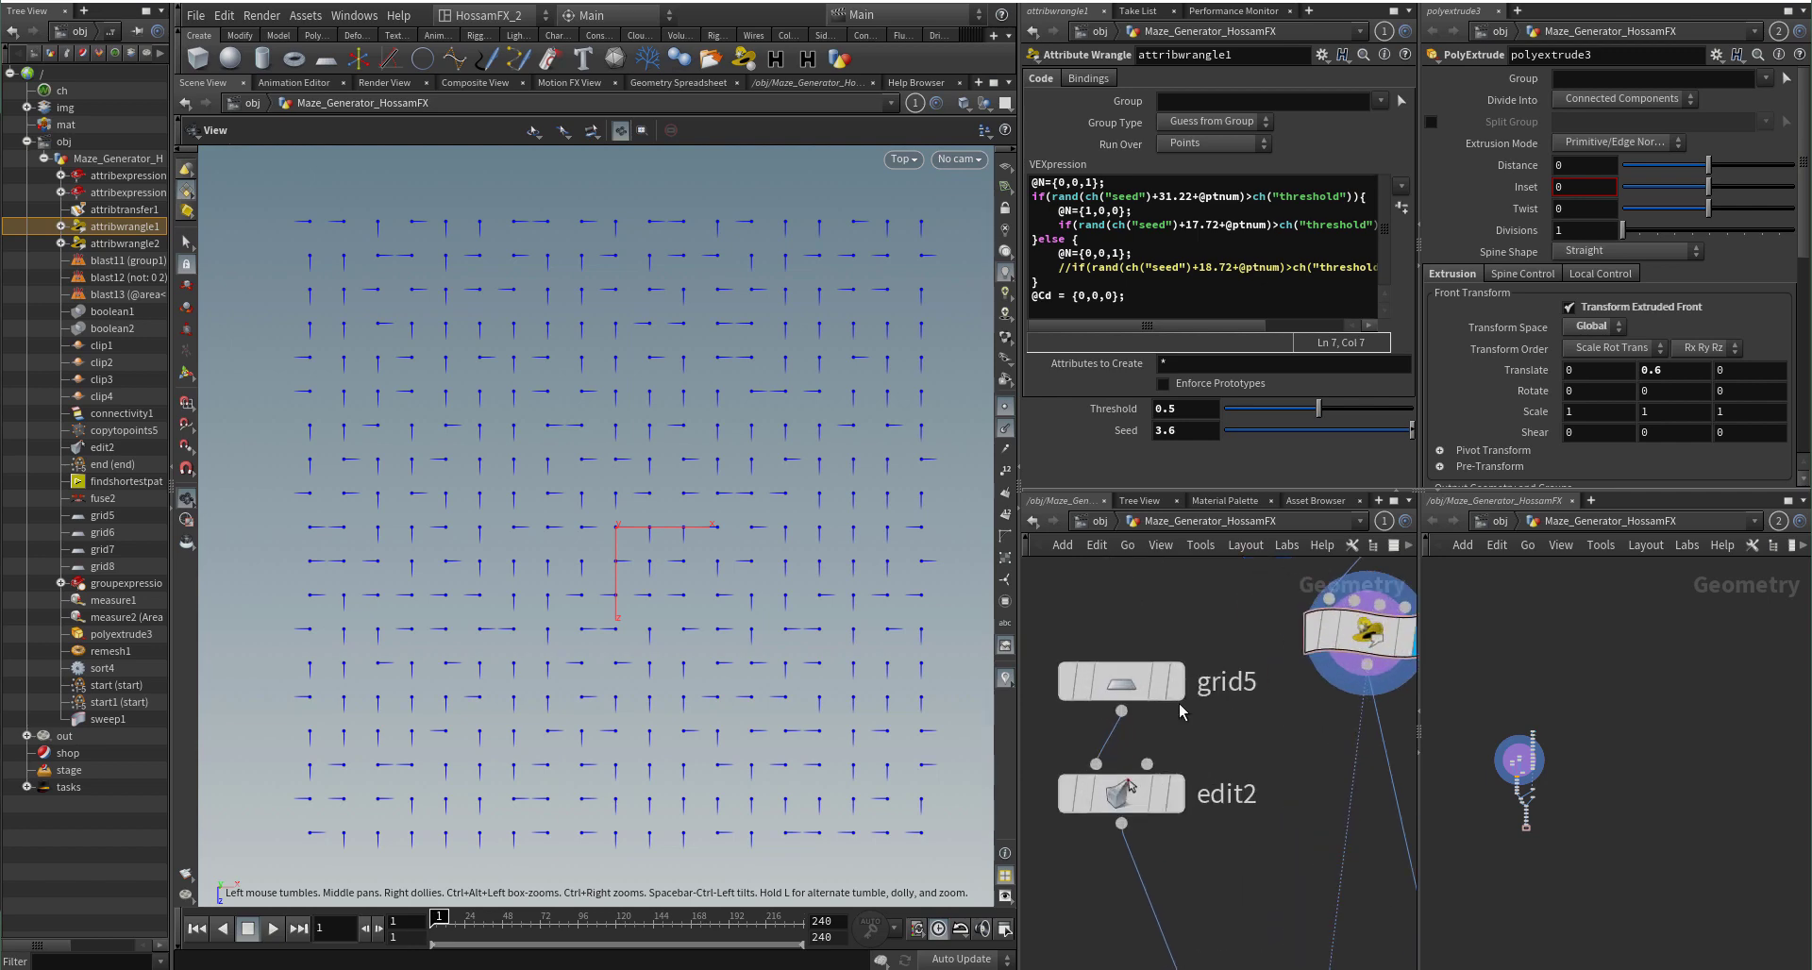
{"action": "left_click", "coordinate": [1172, 685]}
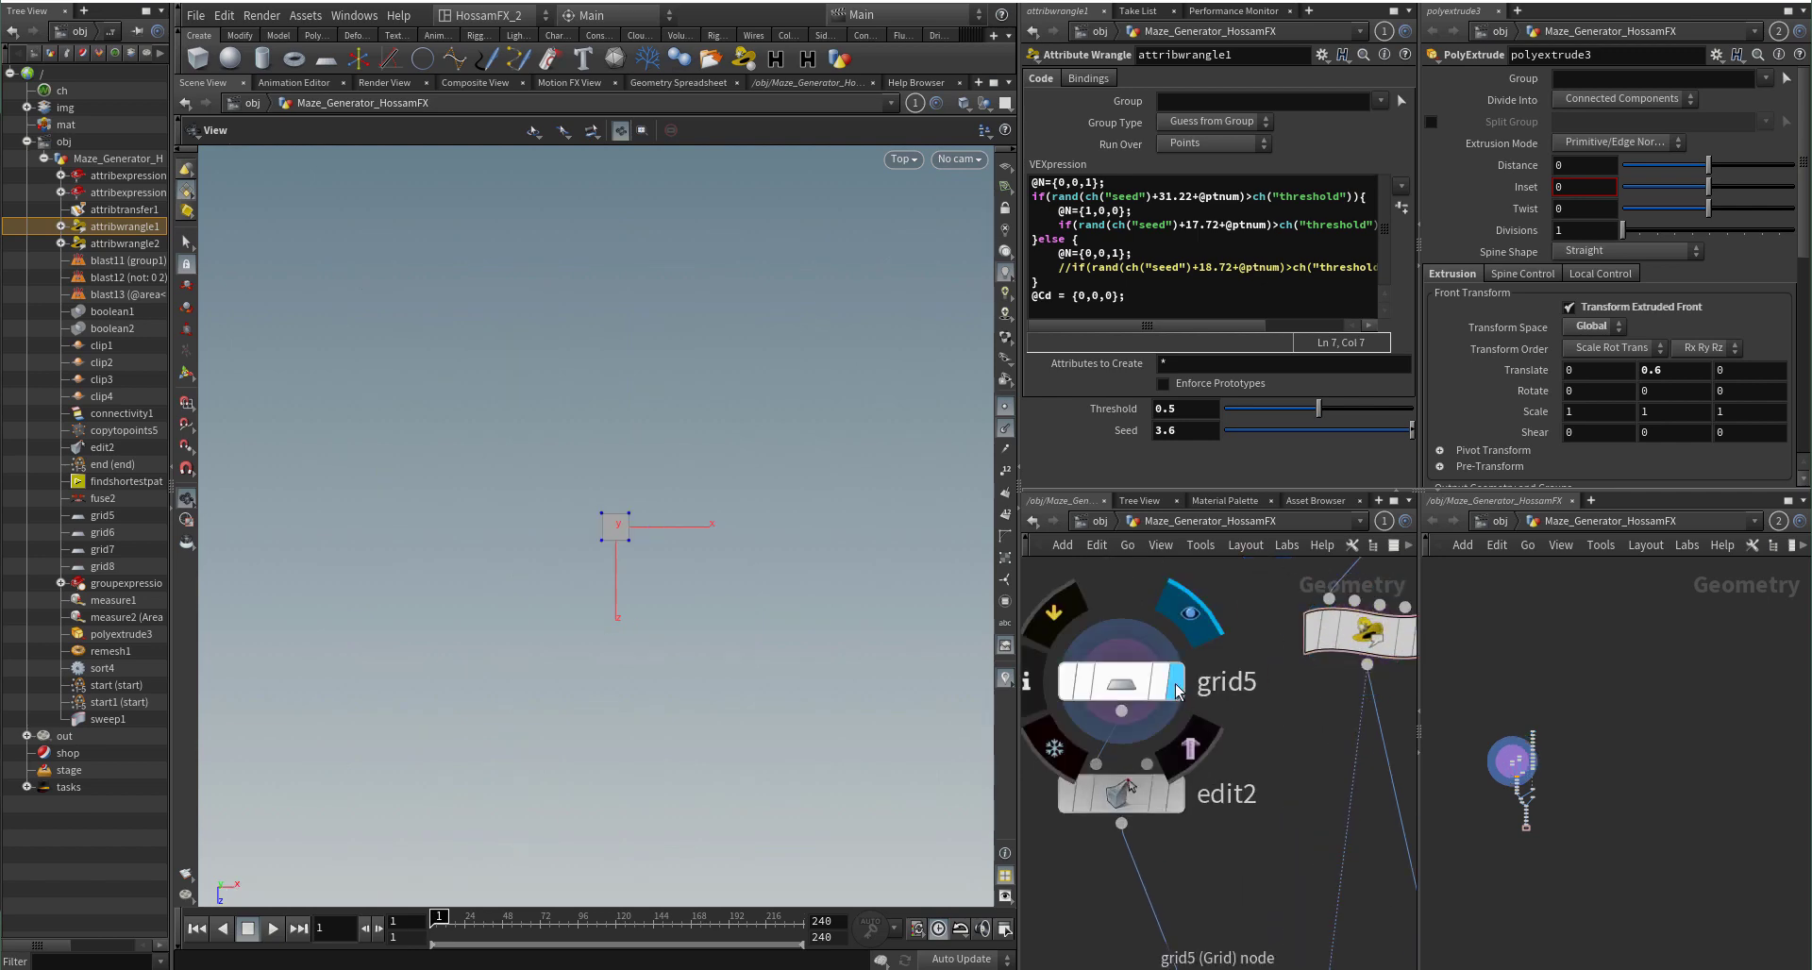
{"action": "left_click", "coordinate": [1110, 689]}
{"action": "scroll", "coordinate": [666, 529], "scroll_direction": "up", "scroll_amount": 2}
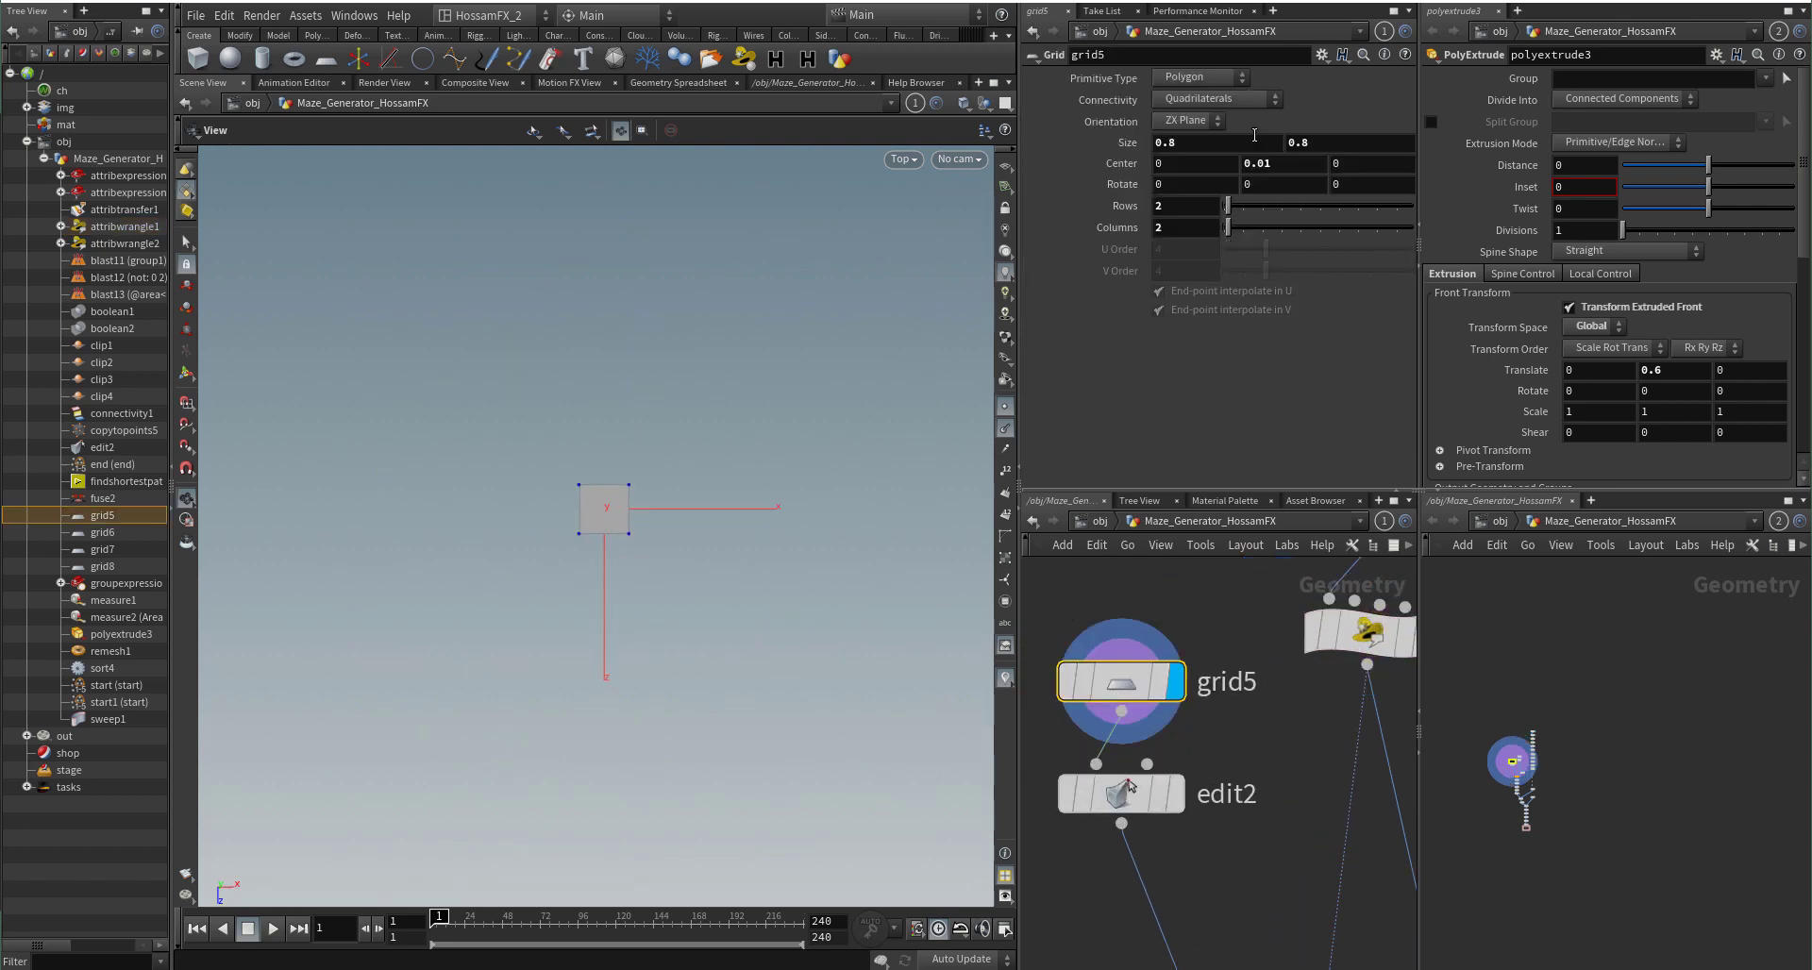
{"action": "left_click_drag", "start_coordinate": [1319, 143], "coordinate": [1282, 144]}
{"action": "left_click", "coordinate": [1282, 769]}
Step: Select and display grid7, and examine the expressions behind its size and rows parameters
{"action": "scroll", "coordinate": [1248, 783], "scroll_direction": "down", "scroll_amount": 2}
{"action": "middle_click_drag", "start_coordinate": [1248, 784], "coordinate": [1184, 868]}
{"action": "scroll", "coordinate": [1314, 648], "scroll_direction": "up", "scroll_amount": 3}
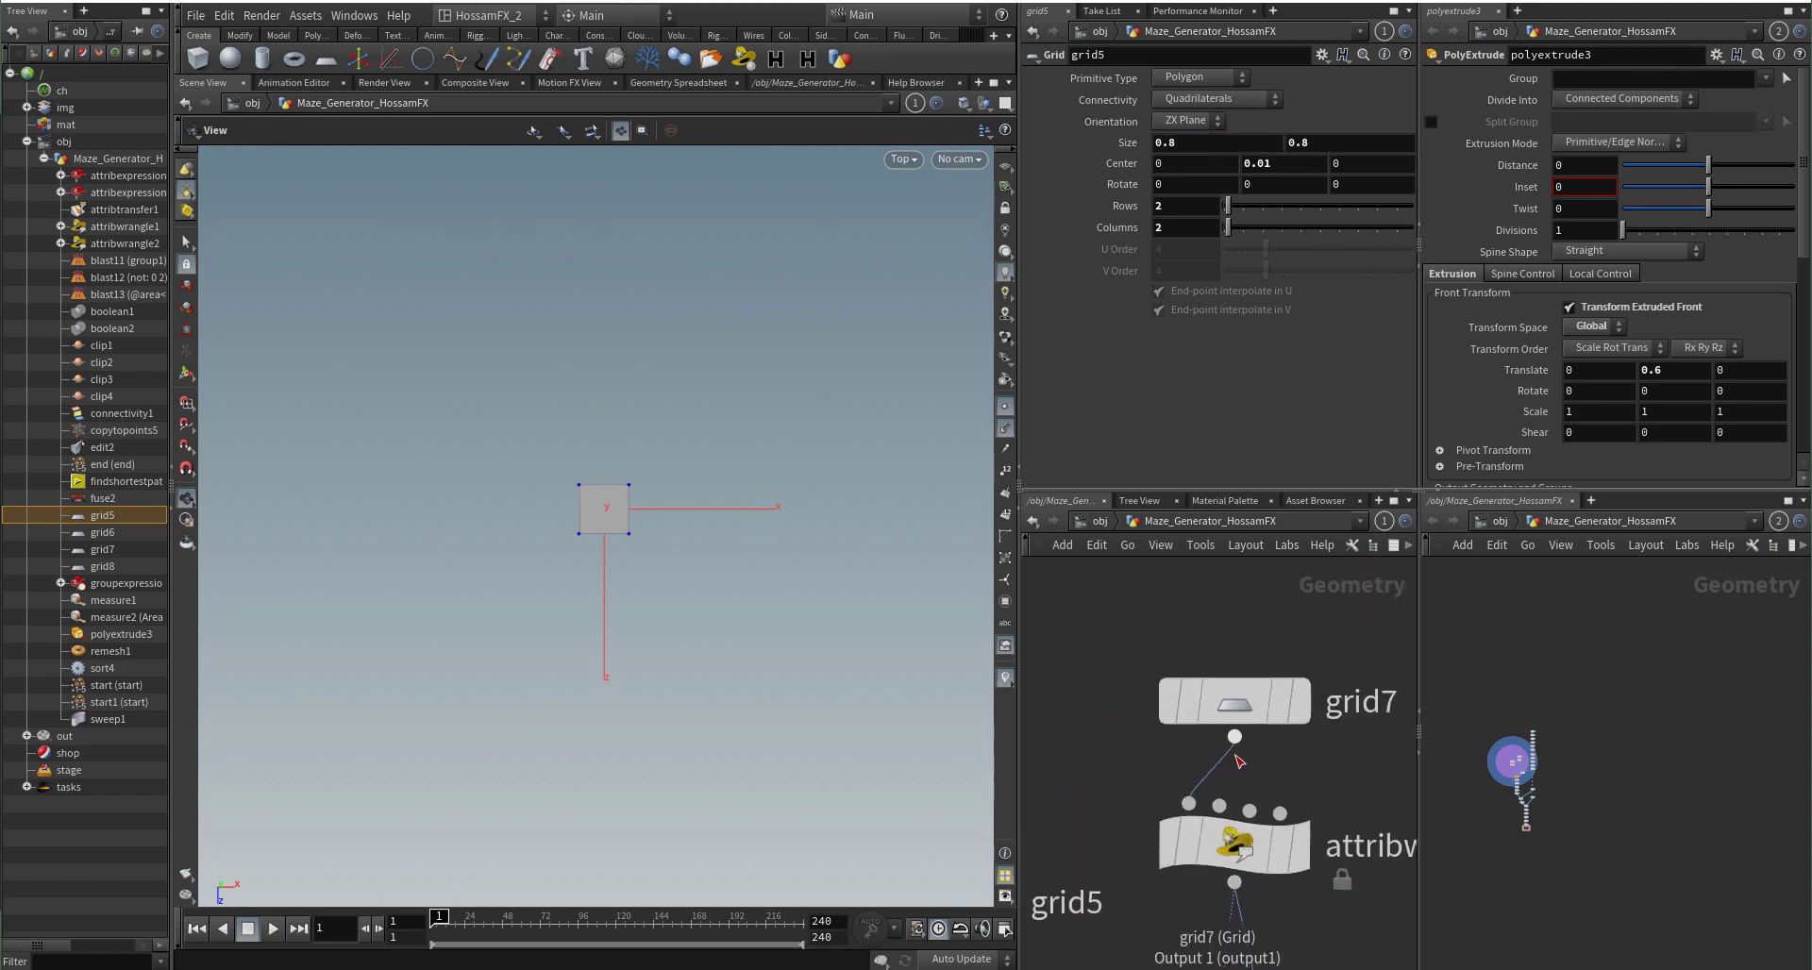
{"action": "left_click", "coordinate": [1225, 699]}
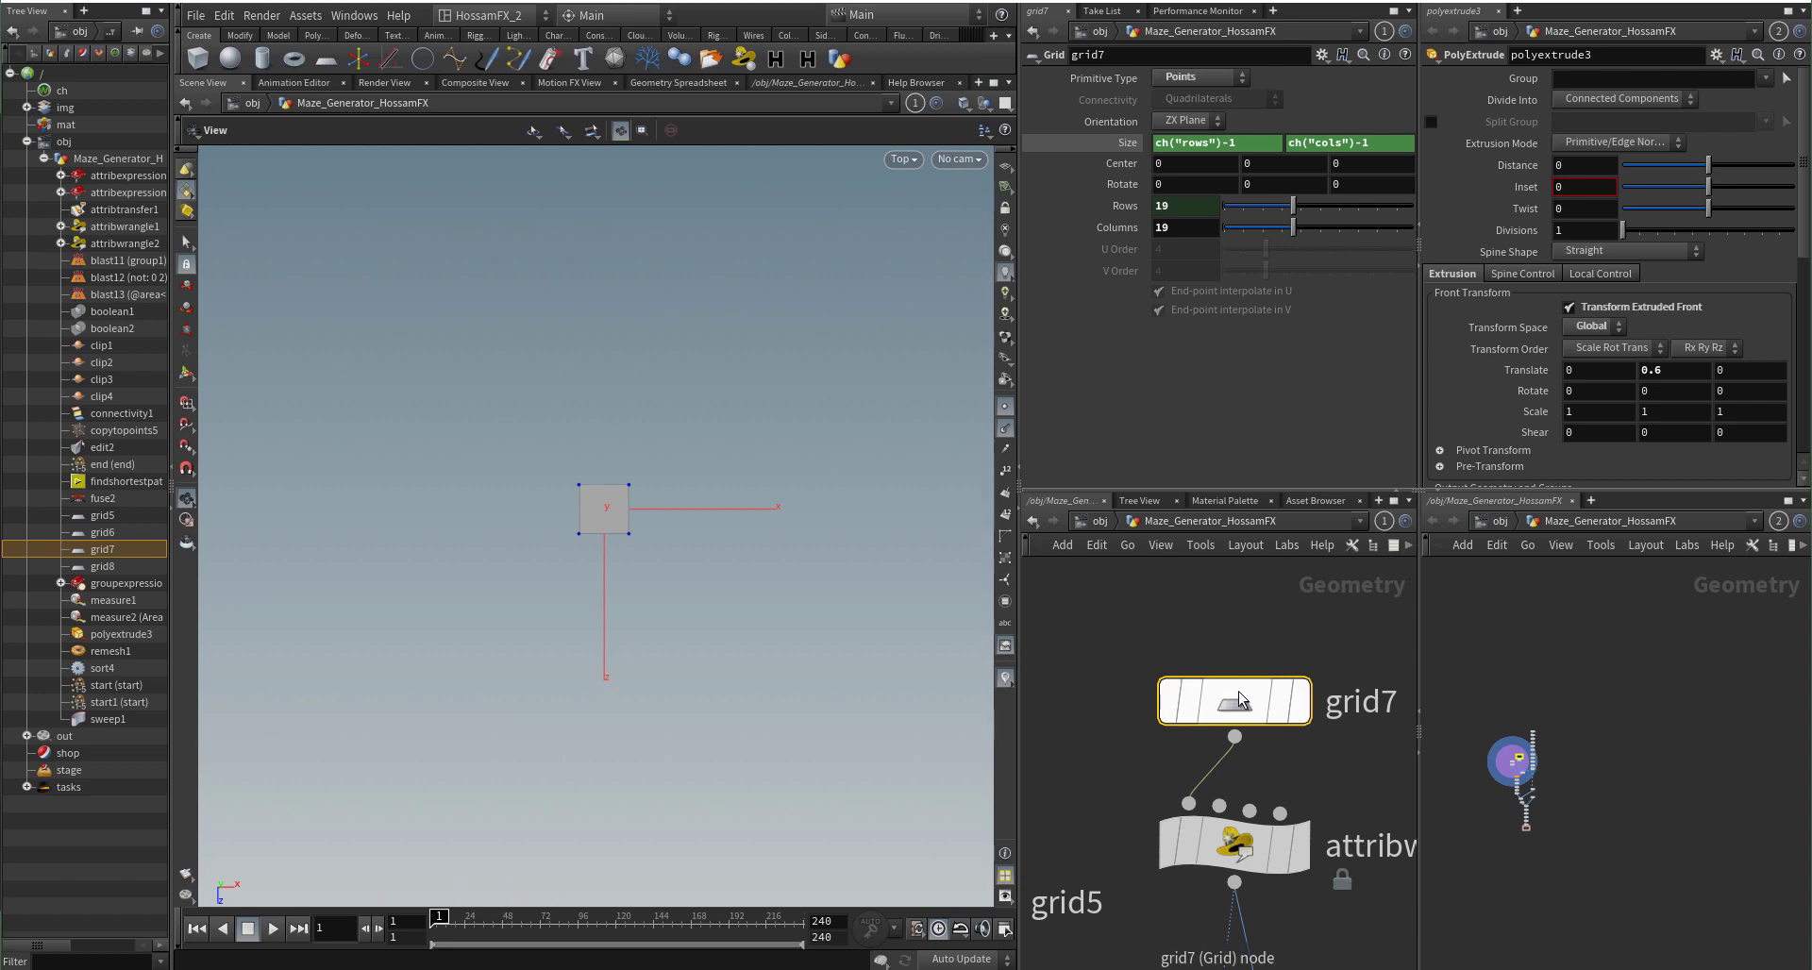
{"action": "mouse_move", "coordinate": [1244, 725]}
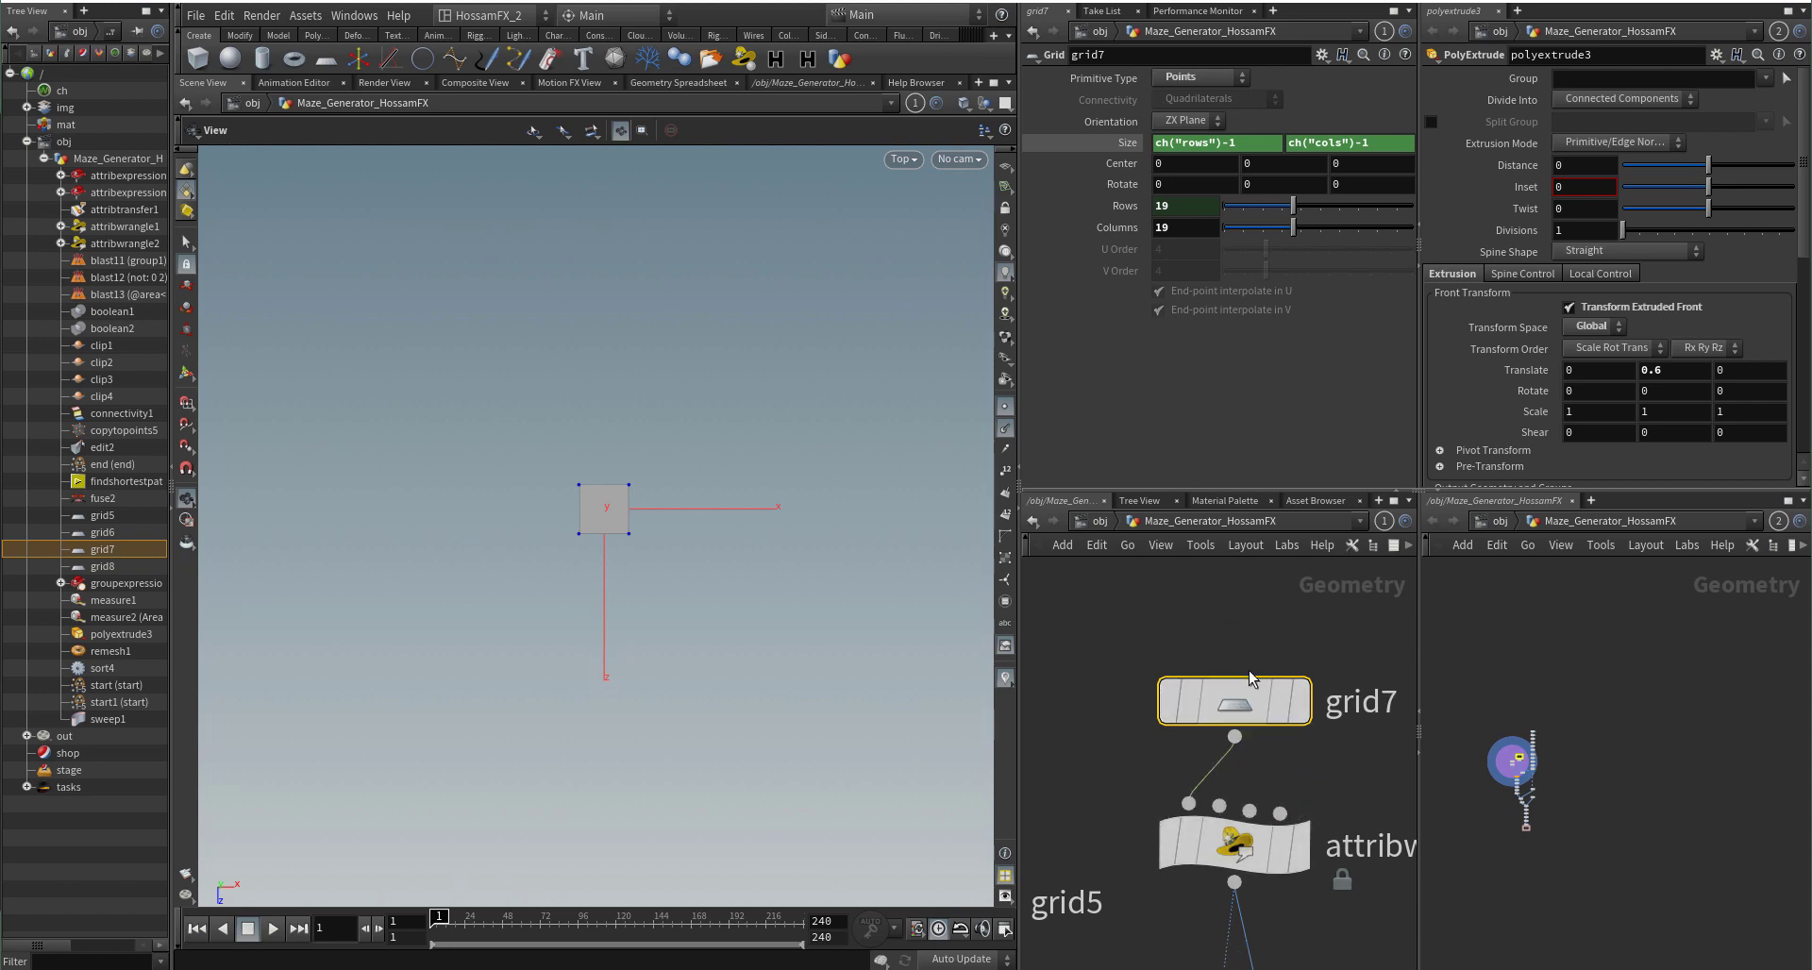
{"action": "left_click", "coordinate": [1312, 618]}
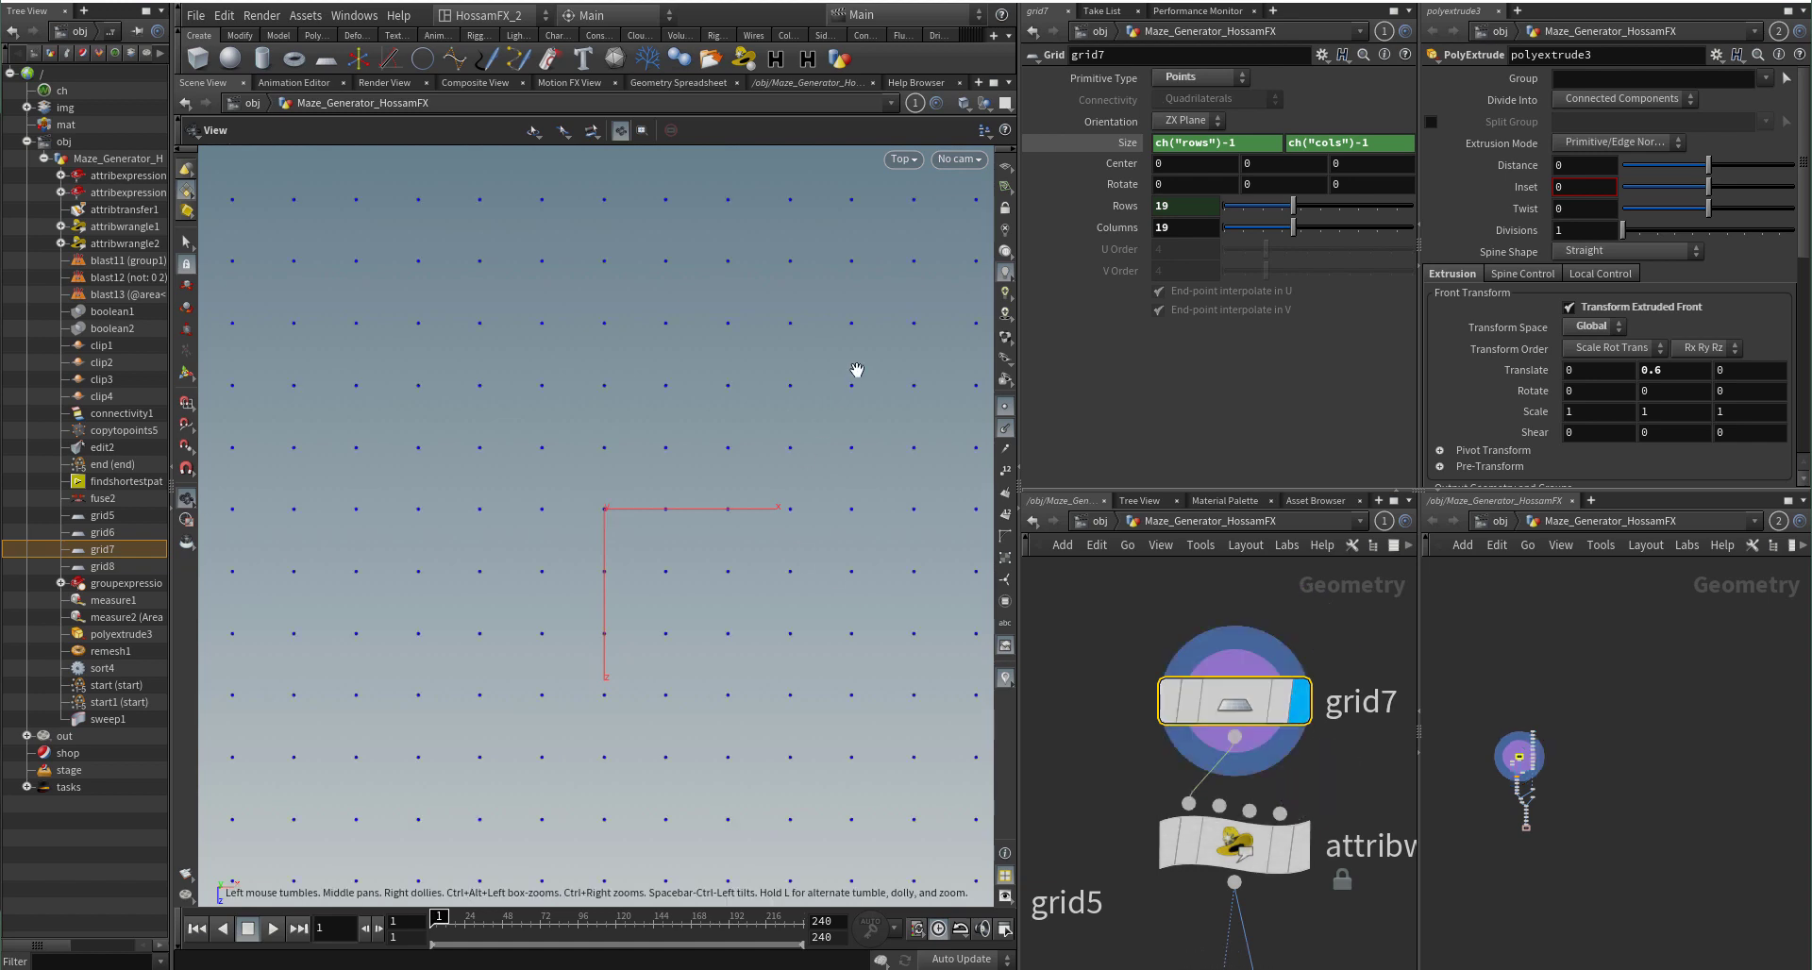
{"action": "scroll", "coordinate": [748, 529], "scroll_direction": "down", "scroll_amount": 5}
{"action": "left_click_drag", "start_coordinate": [1122, 221], "coordinate": [1123, 206]}
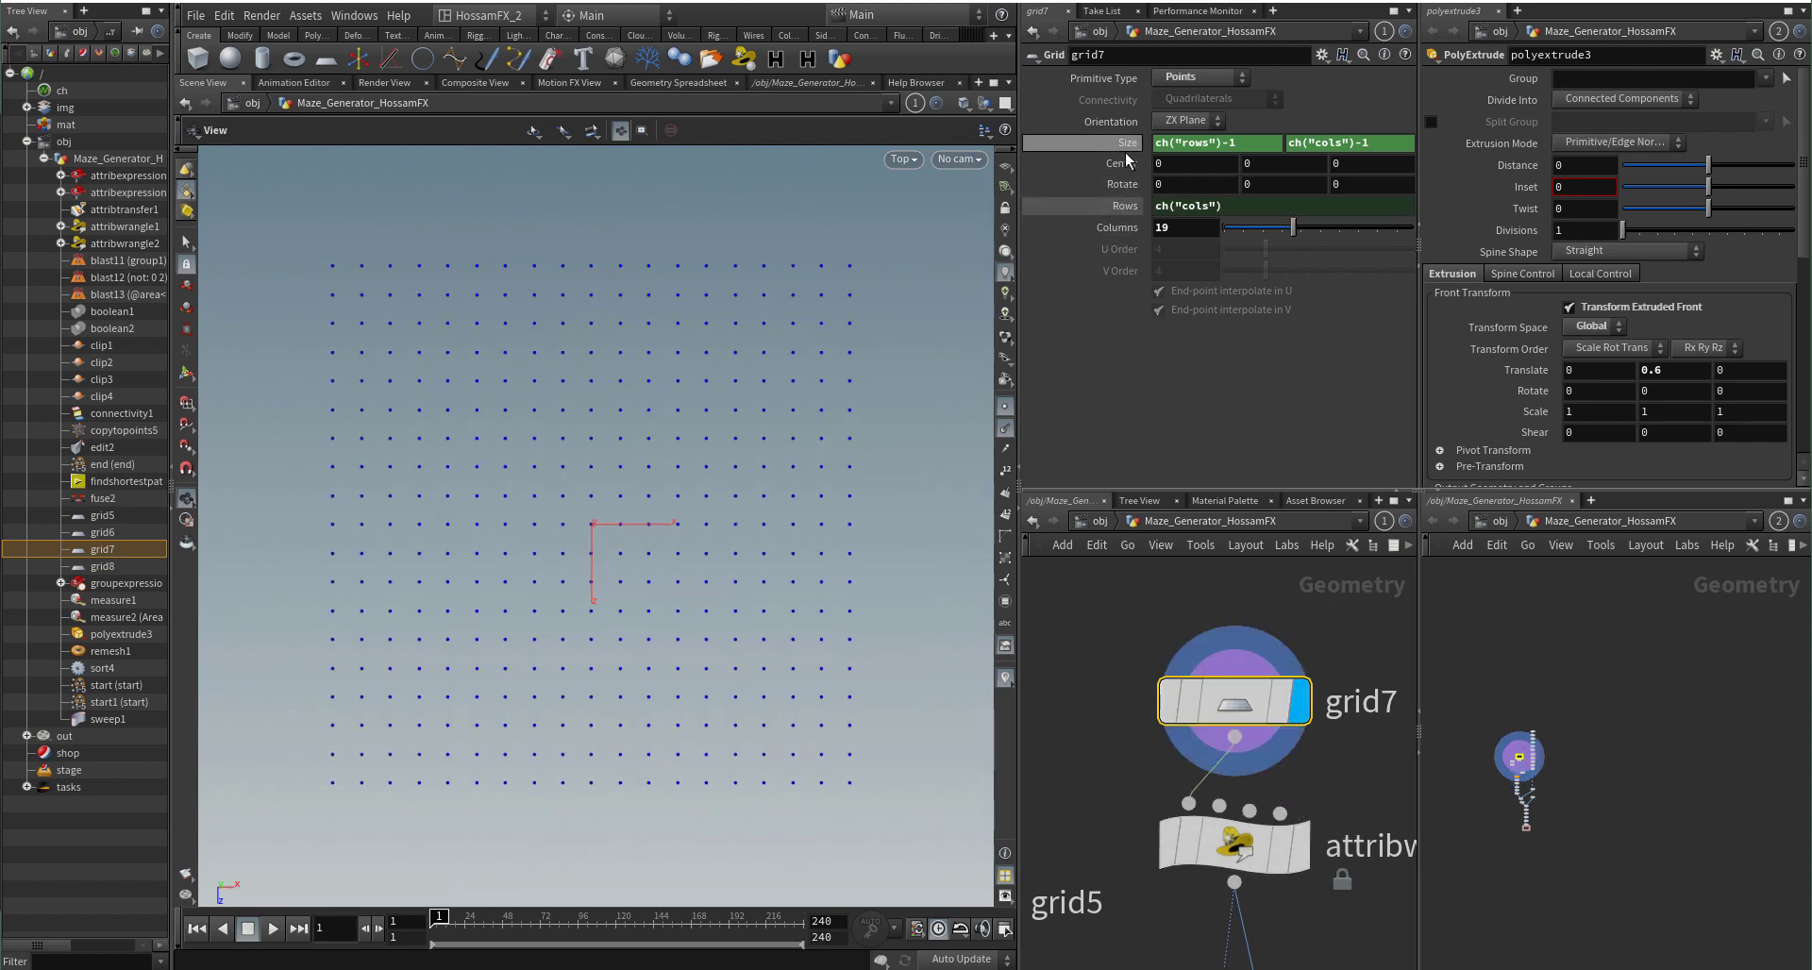
{"action": "left_click", "coordinate": [1133, 206]}
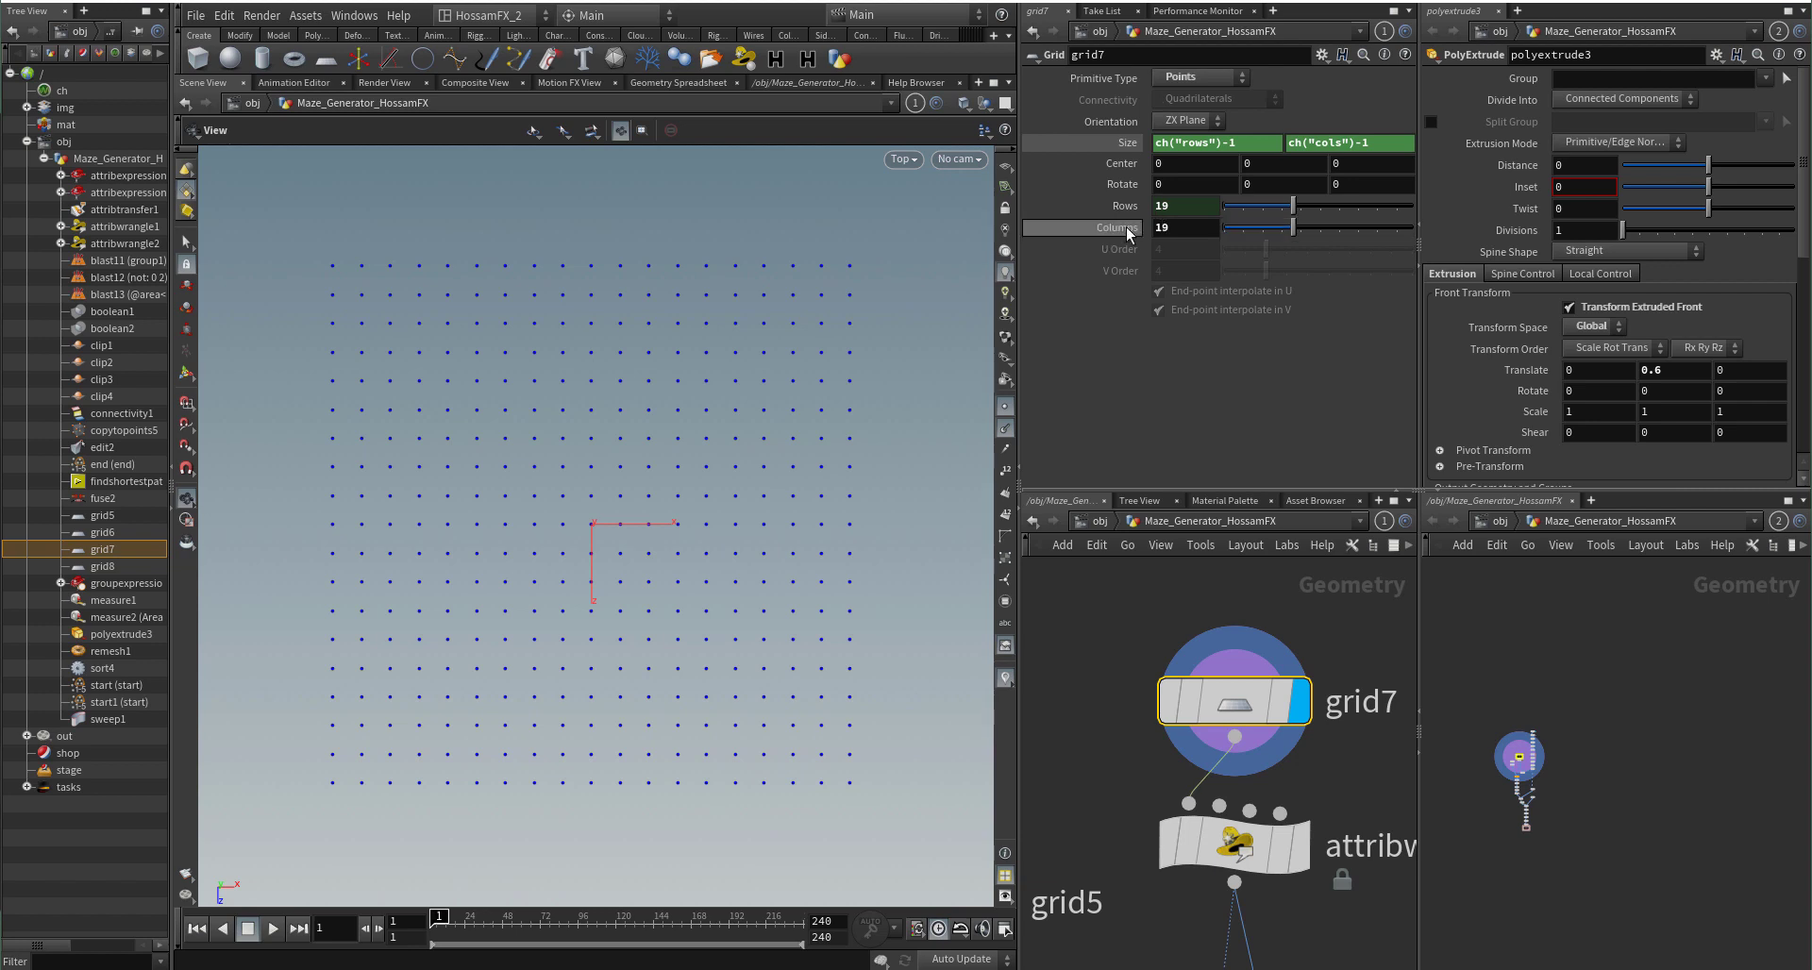
Step: Try different column counts on grid7 and set Columns to 22
{"action": "left_click", "coordinate": [1174, 229]}
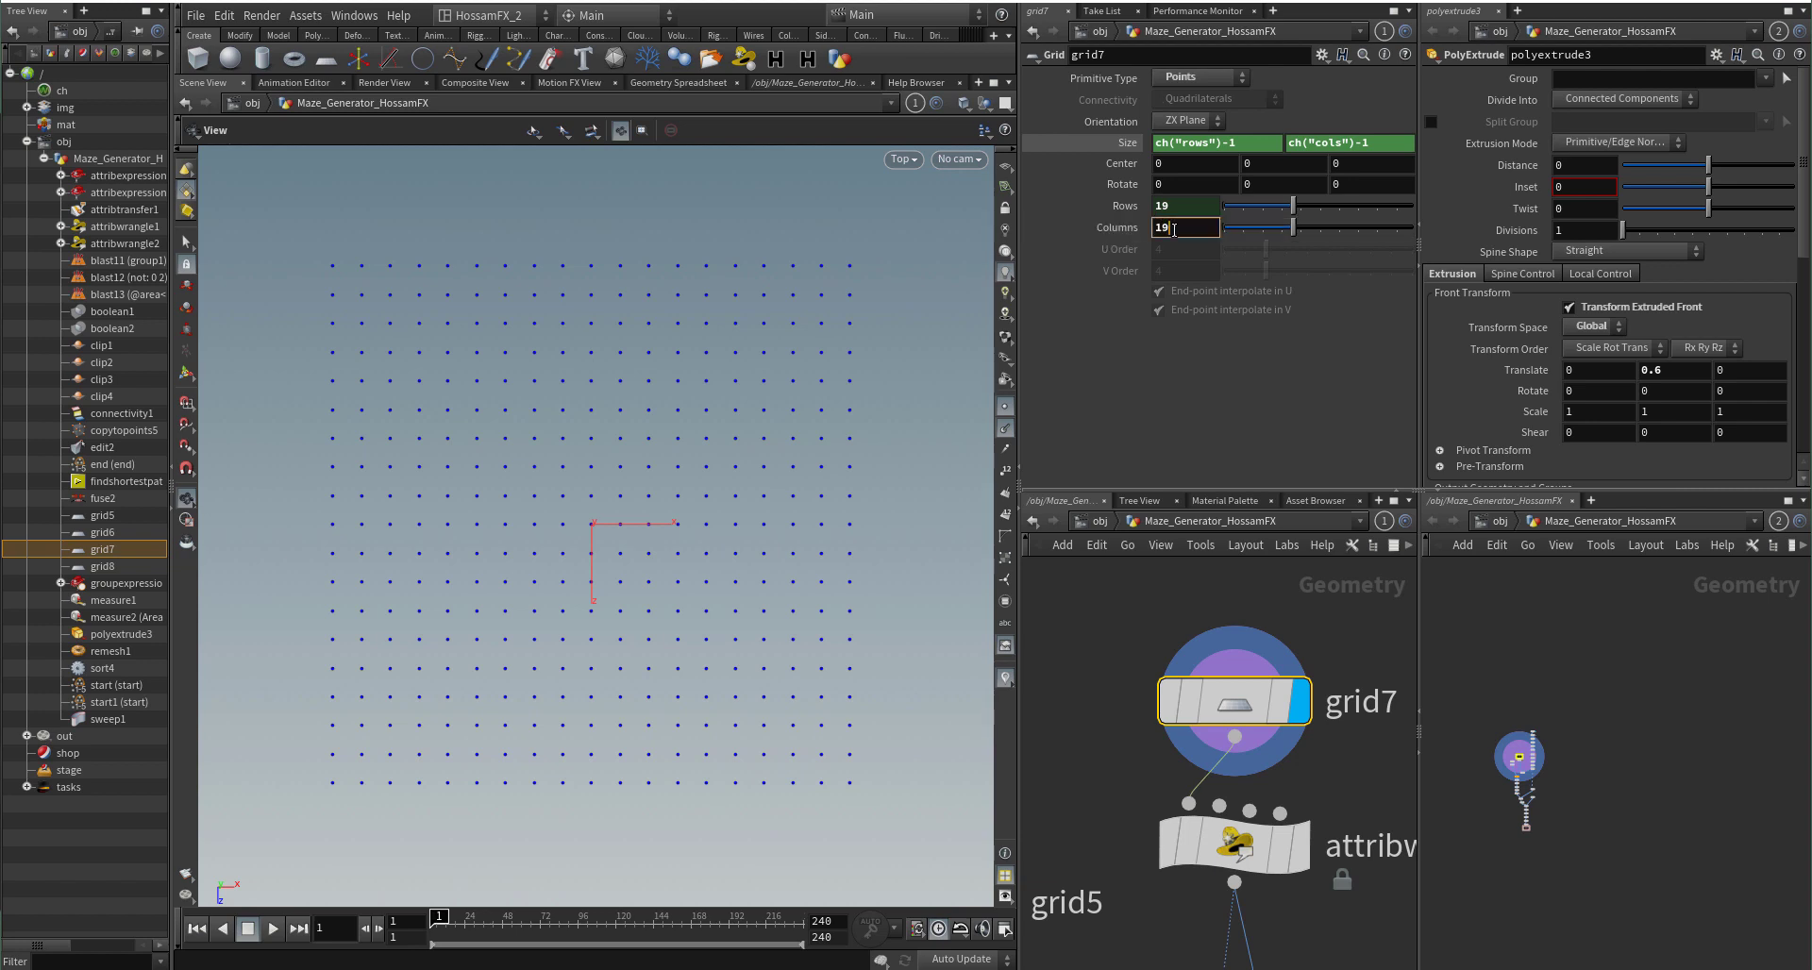
{"action": "scroll", "coordinate": [1174, 229], "scroll_direction": "up", "scroll_amount": 2}
{"action": "scroll", "coordinate": [1174, 229], "scroll_direction": "up", "scroll_amount": 2}
{"action": "scroll", "coordinate": [1174, 229], "scroll_direction": "down", "scroll_amount": 3}
{"action": "scroll", "coordinate": [1174, 229], "scroll_direction": "up", "scroll_amount": 3}
{"action": "scroll", "coordinate": [1174, 230], "scroll_direction": "down", "scroll_amount": 3}
{"action": "scroll", "coordinate": [1174, 230], "scroll_direction": "up", "scroll_amount": 3}
{"action": "scroll", "coordinate": [1175, 230], "scroll_direction": "down", "scroll_amount": 3}
{"action": "scroll", "coordinate": [1174, 230], "scroll_direction": "up", "scroll_amount": 4}
{"action": "scroll", "coordinate": [1174, 229], "scroll_direction": "down", "scroll_amount": 3}
{"action": "scroll", "coordinate": [1175, 229], "scroll_direction": "up", "scroll_amount": 3}
{"action": "scroll", "coordinate": [1174, 230], "scroll_direction": "down", "scroll_amount": 3}
{"action": "scroll", "coordinate": [1174, 230], "scroll_direction": "up", "scroll_amount": 3}
{"action": "scroll", "coordinate": [1174, 229], "scroll_direction": "down", "scroll_amount": 3}
{"action": "left_click", "coordinate": [1110, 810]}
Step: Bypass the edit2 node between grid5 and copytopoints5
{"action": "scroll", "coordinate": [1110, 810], "scroll_direction": "down", "scroll_amount": 3}
{"action": "middle_click_drag", "start_coordinate": [1116, 809], "coordinate": [1145, 655]}
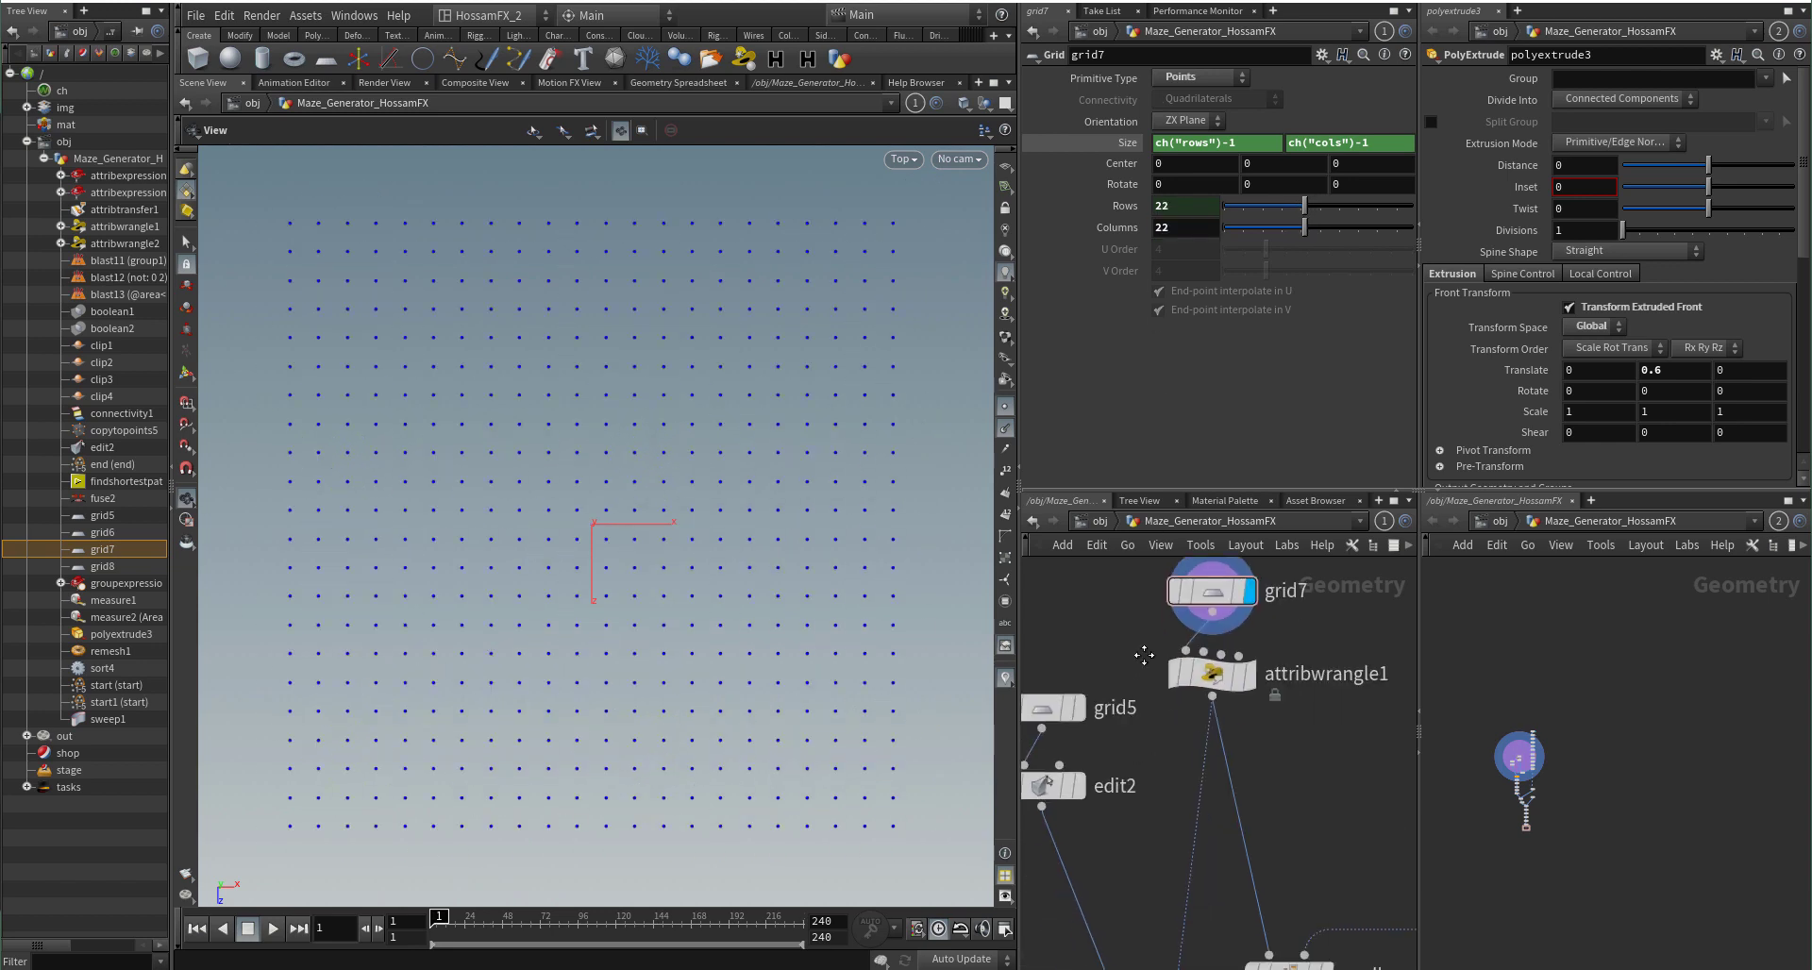
{"action": "middle_click_drag", "start_coordinate": [1140, 720], "coordinate": [1214, 718]}
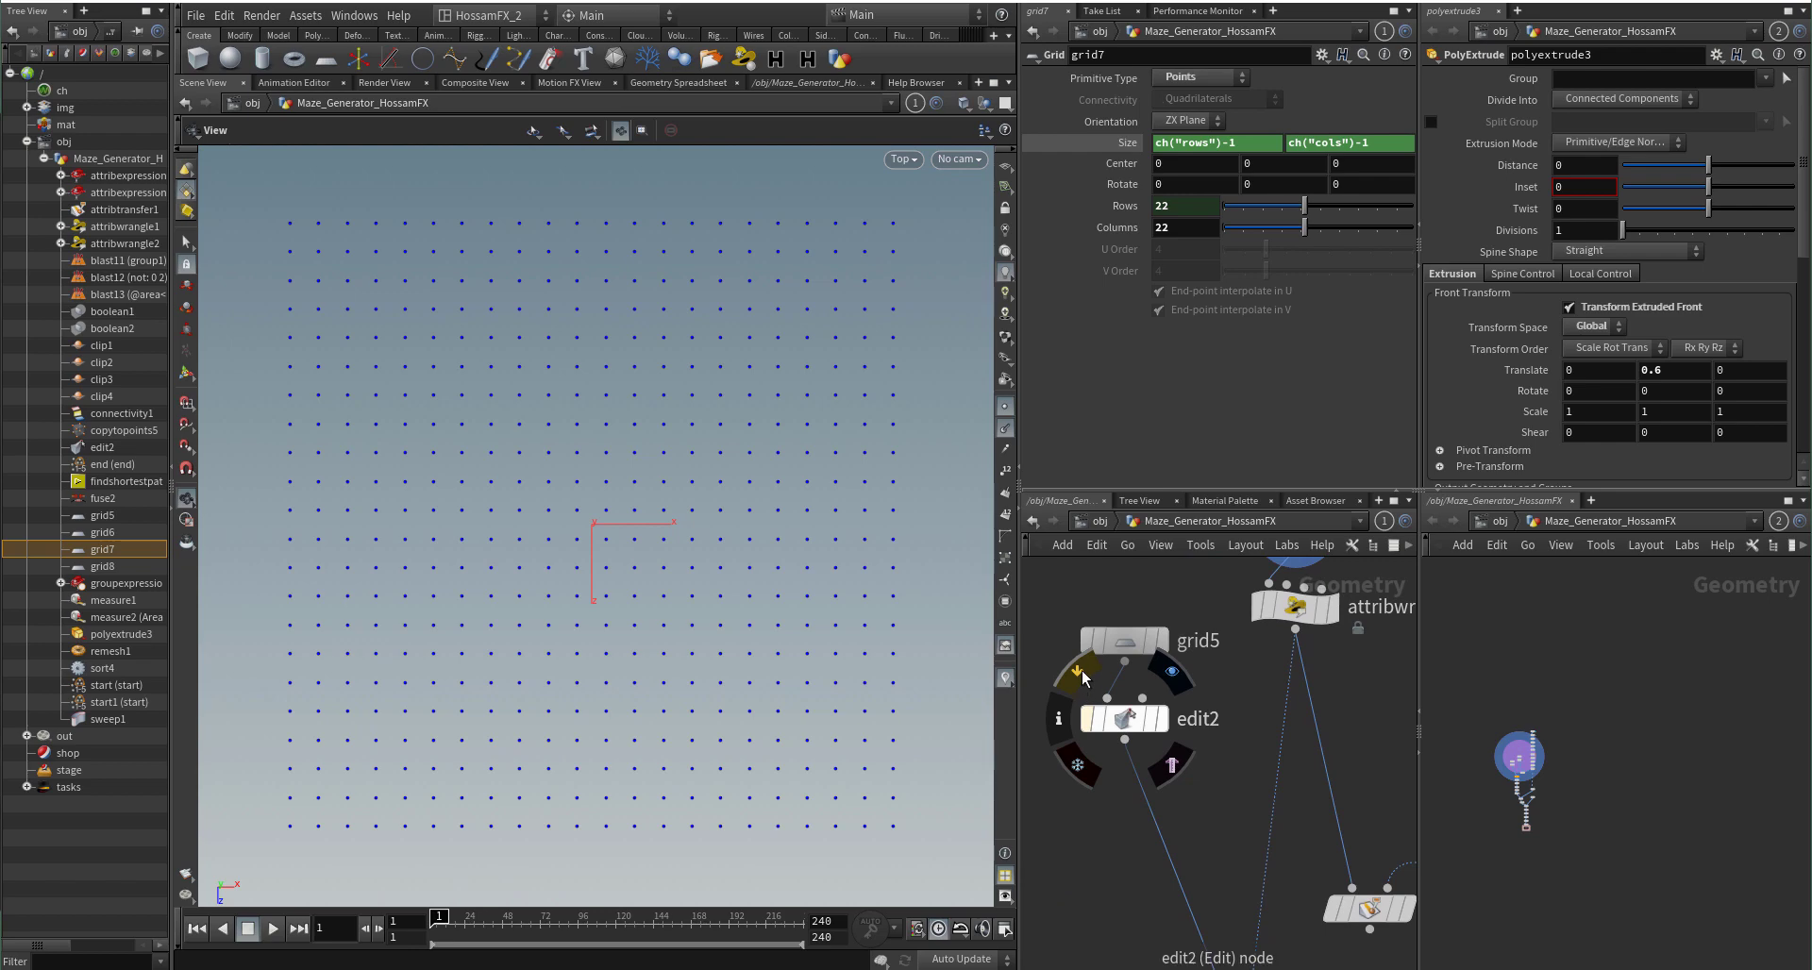
{"action": "left_click", "coordinate": [1087, 719]}
Step: Display and select copytopoints5, and hide the point markers in the viewport
{"action": "middle_click_drag", "start_coordinate": [1128, 900], "coordinate": [1098, 764]}
{"action": "scroll", "coordinate": [1248, 847], "scroll_direction": "up", "scroll_amount": 2}
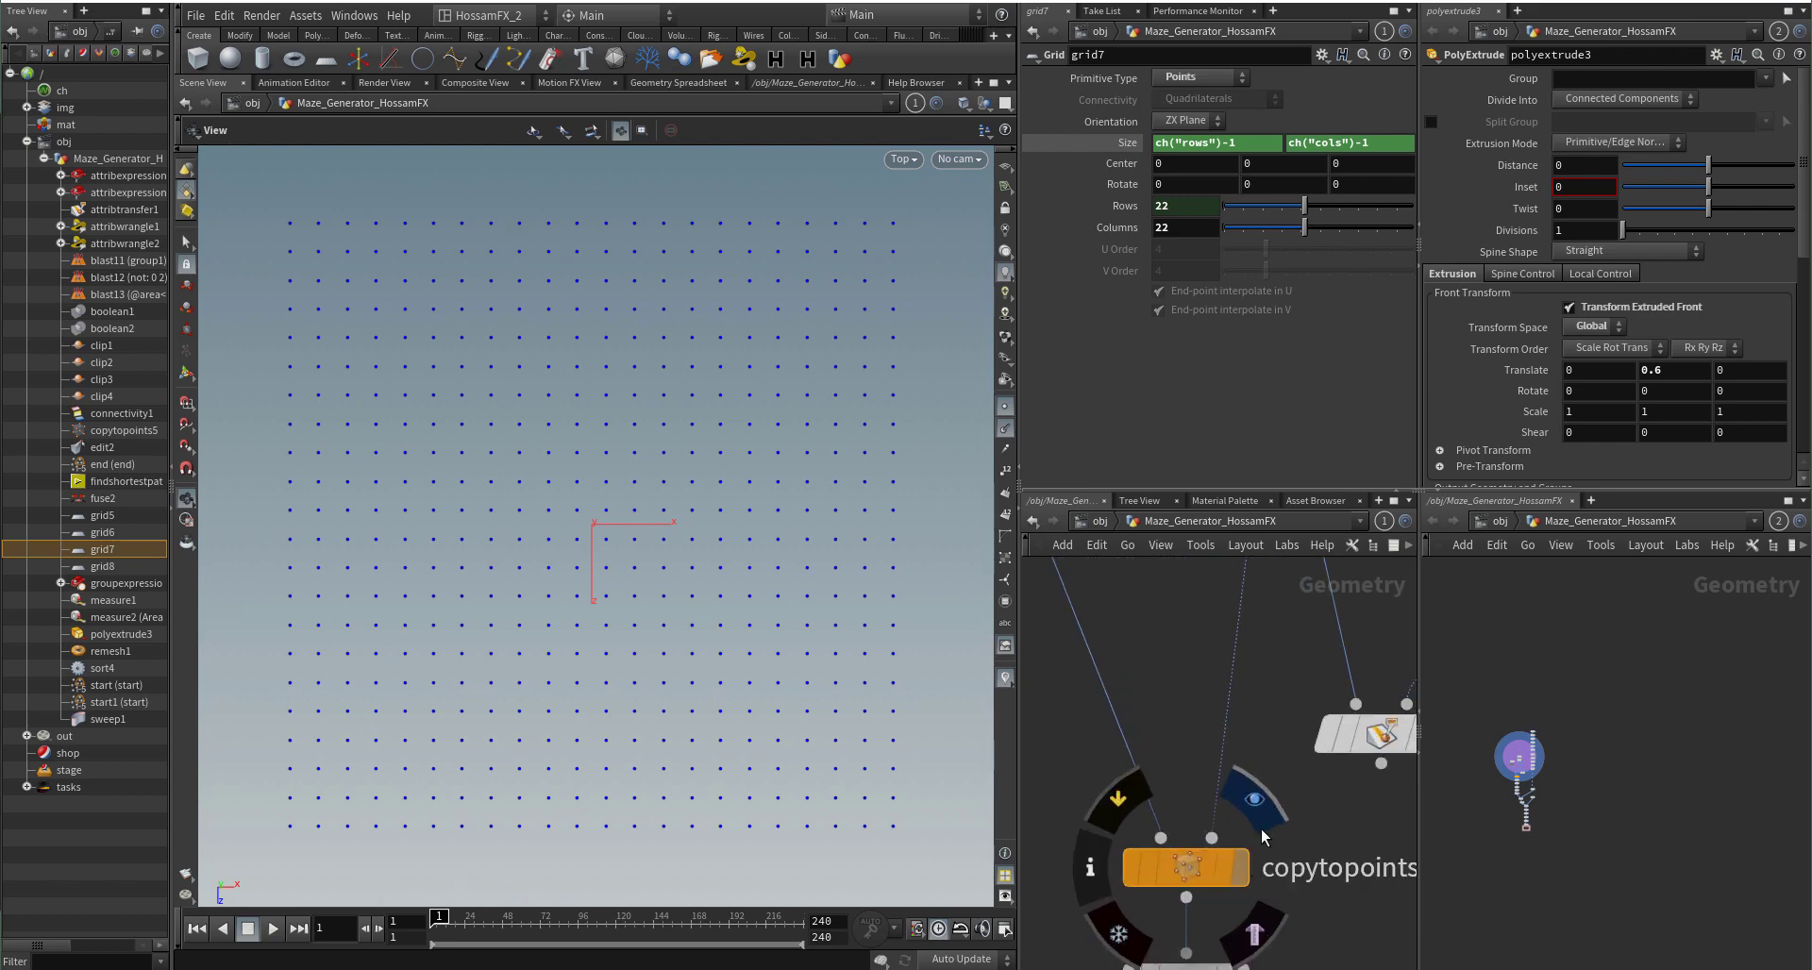
{"action": "left_click", "coordinate": [1256, 819]}
{"action": "left_click", "coordinate": [1208, 865]}
{"action": "scroll", "coordinate": [1218, 849], "scroll_direction": "down", "scroll_amount": 3}
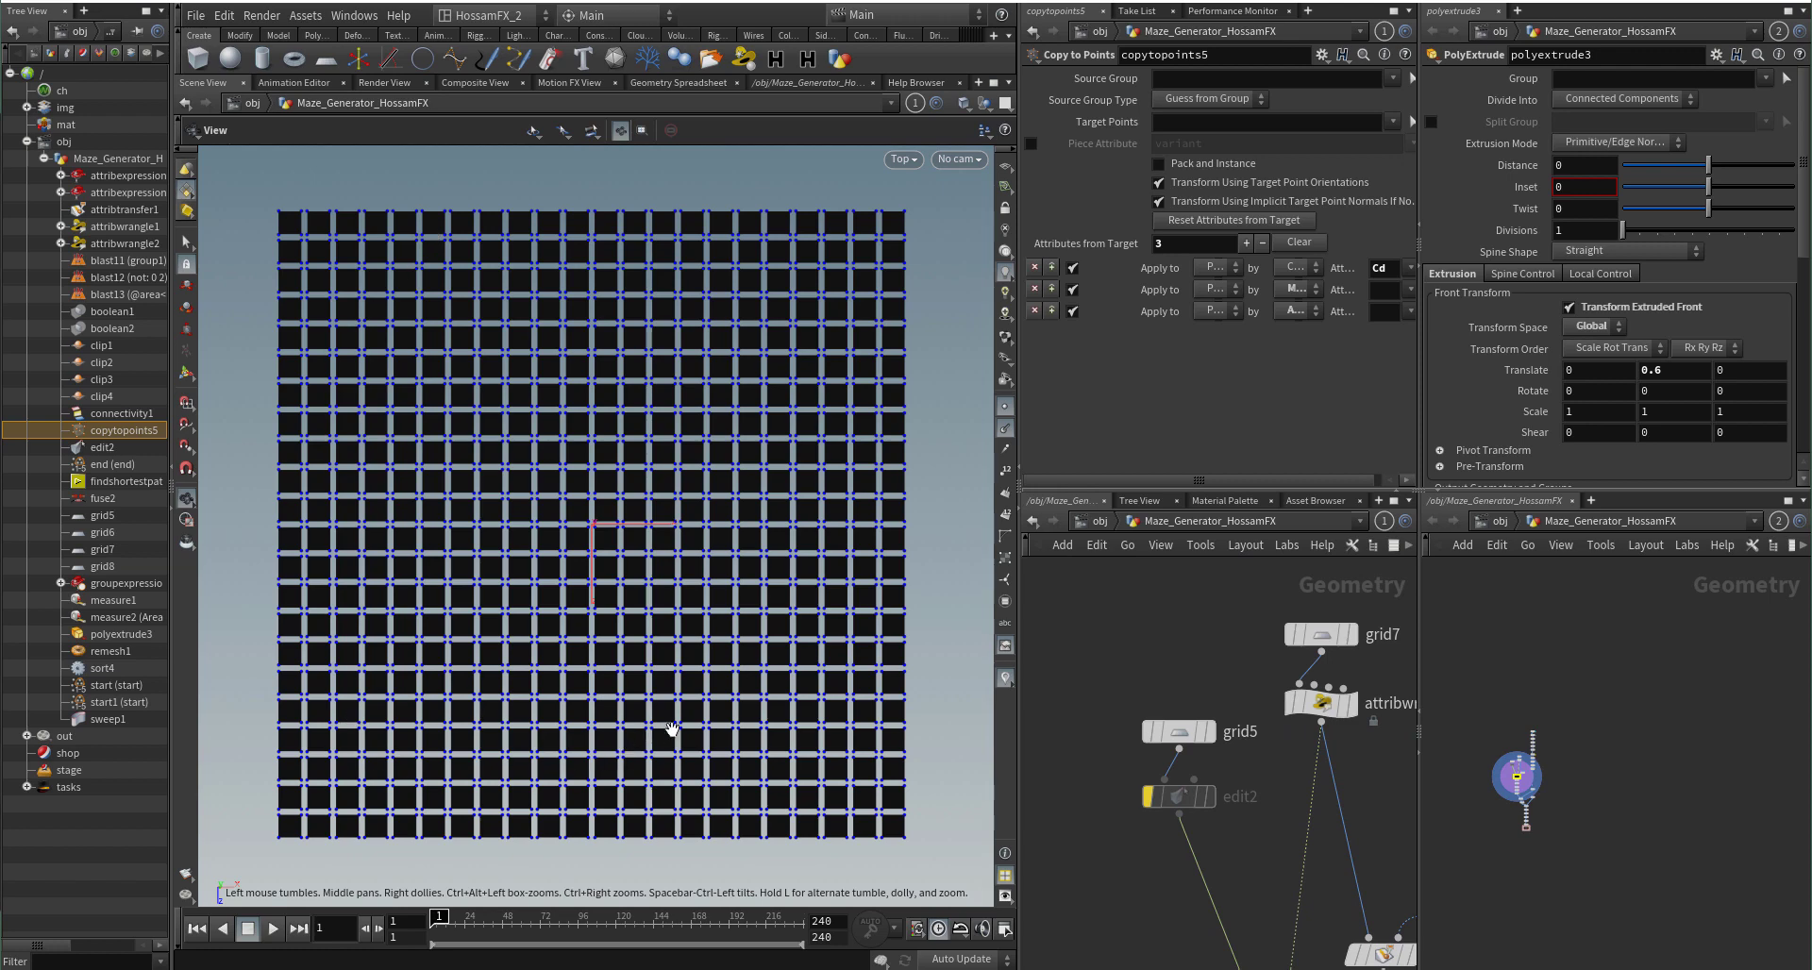
{"action": "left_click", "coordinate": [1005, 413]}
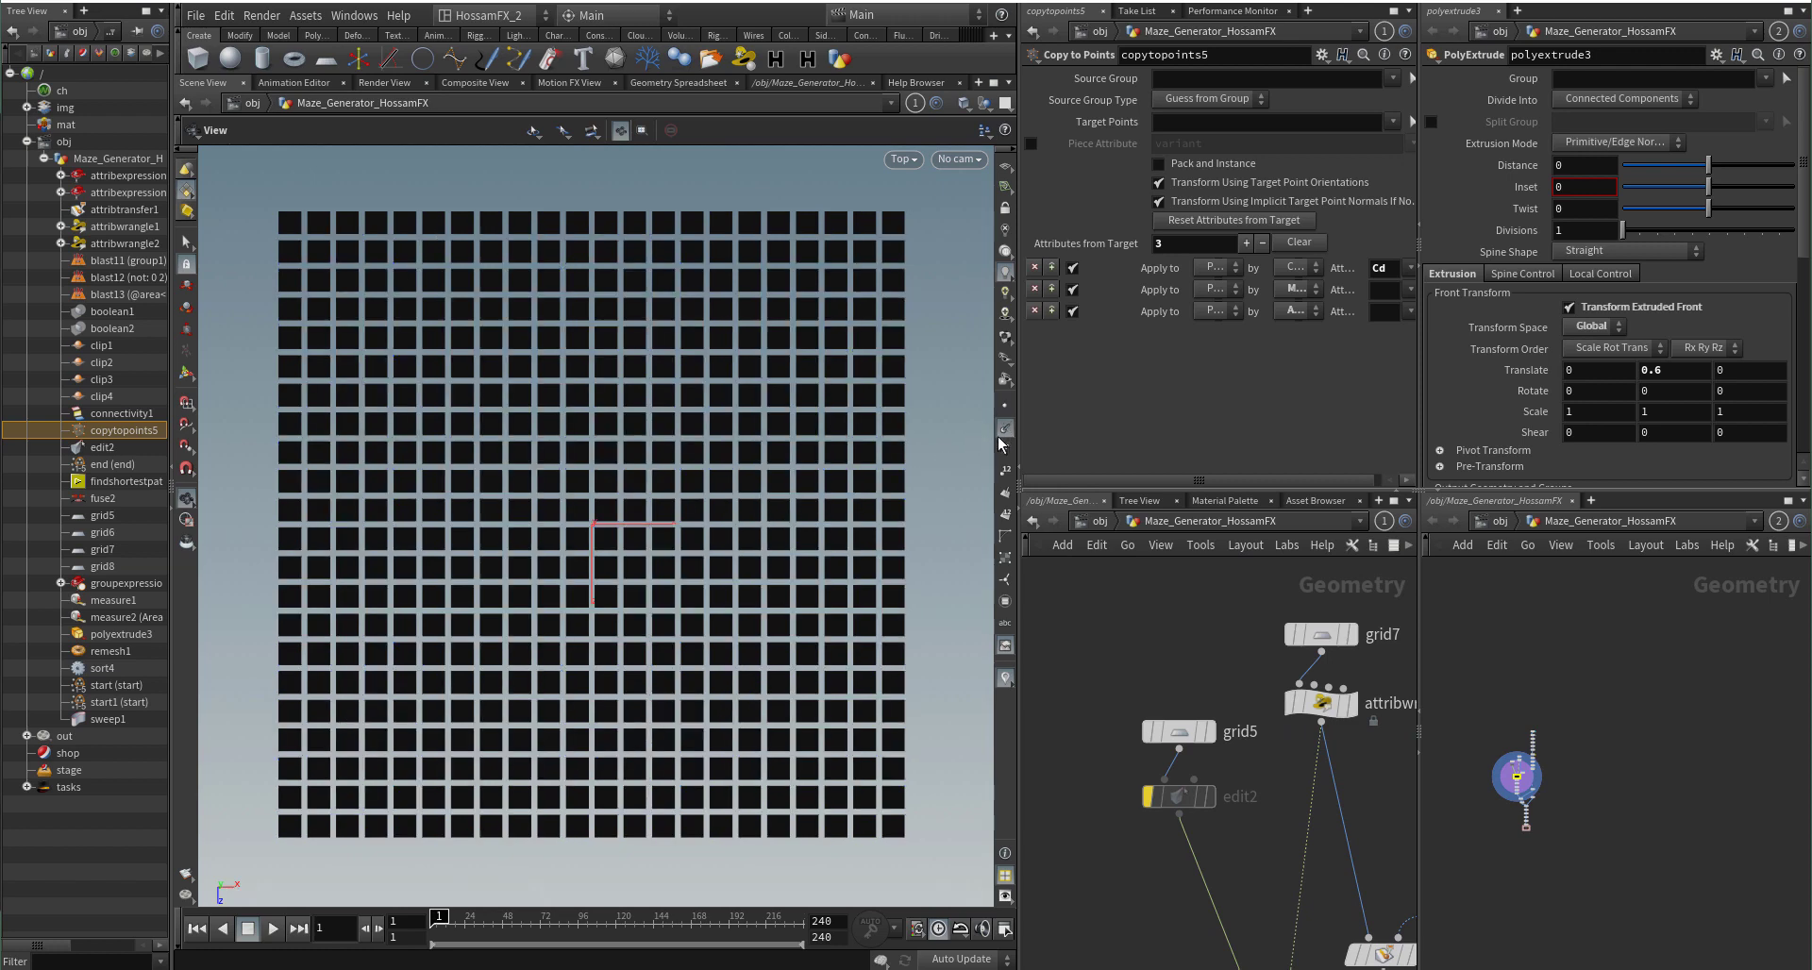
Step: Inspect edit2's parameters, then display grid5 and frame its single square to examine it
{"action": "scroll", "coordinate": [1187, 803], "scroll_direction": "up", "scroll_amount": 3}
{"action": "left_click", "coordinate": [1186, 795]}
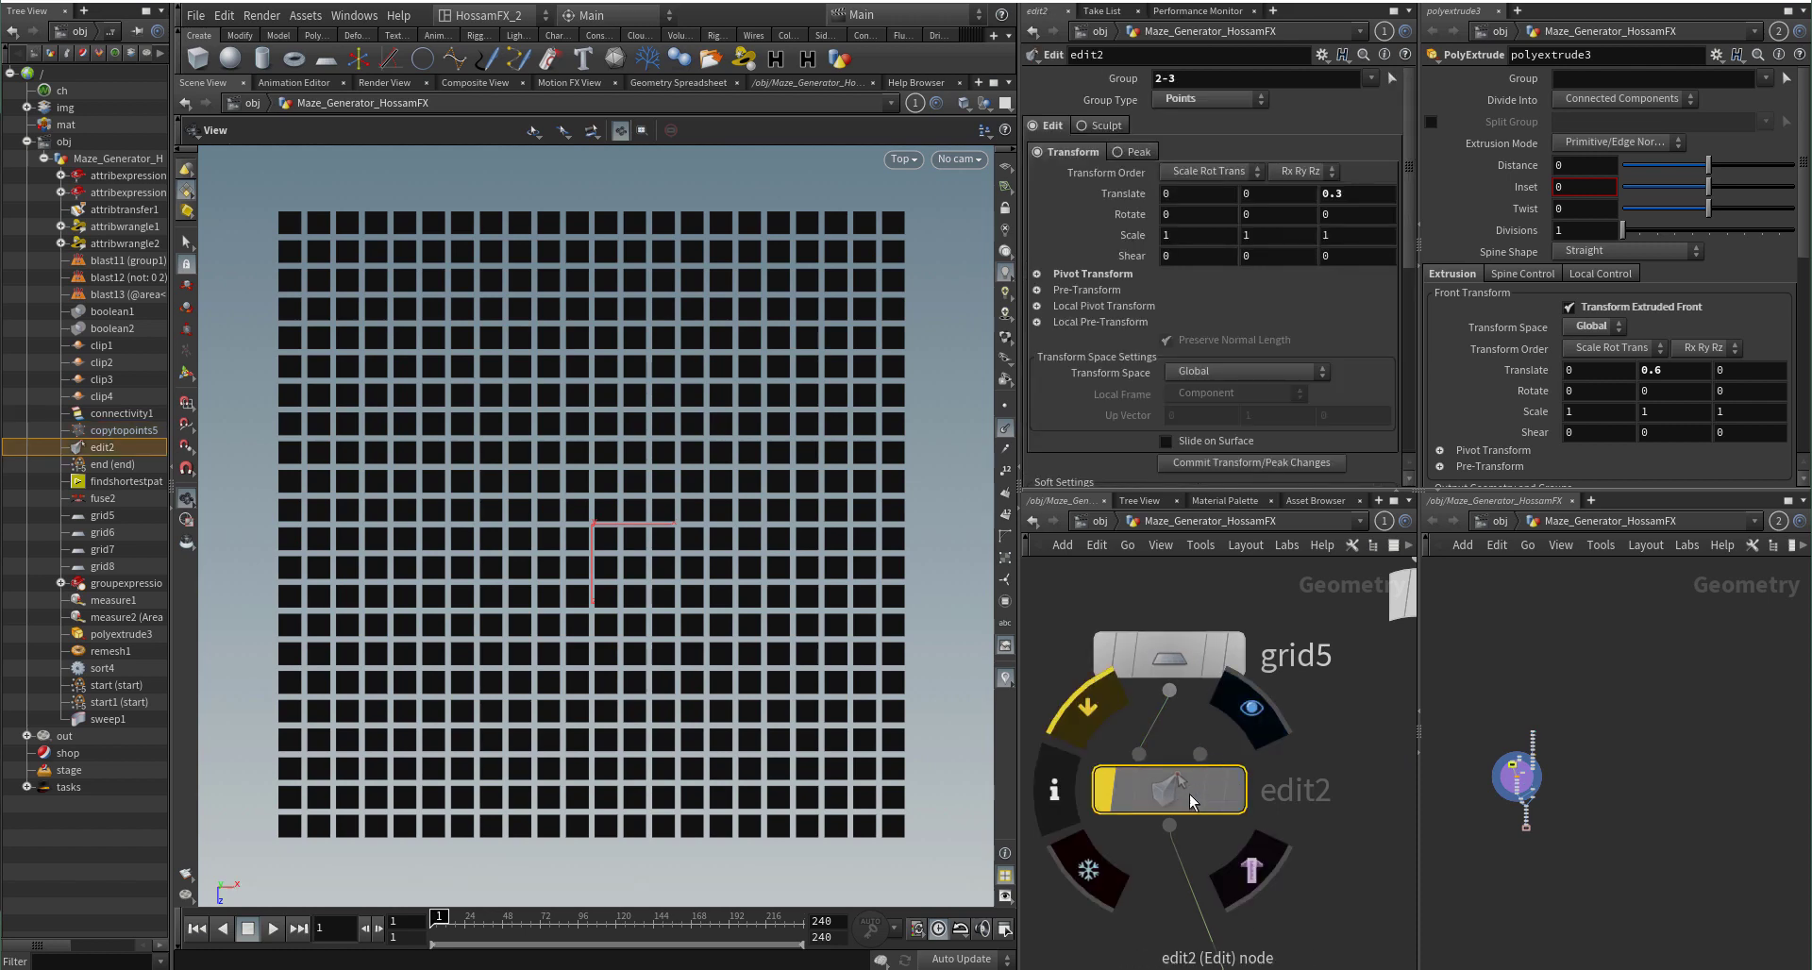
{"action": "left_click", "coordinate": [1237, 654]}
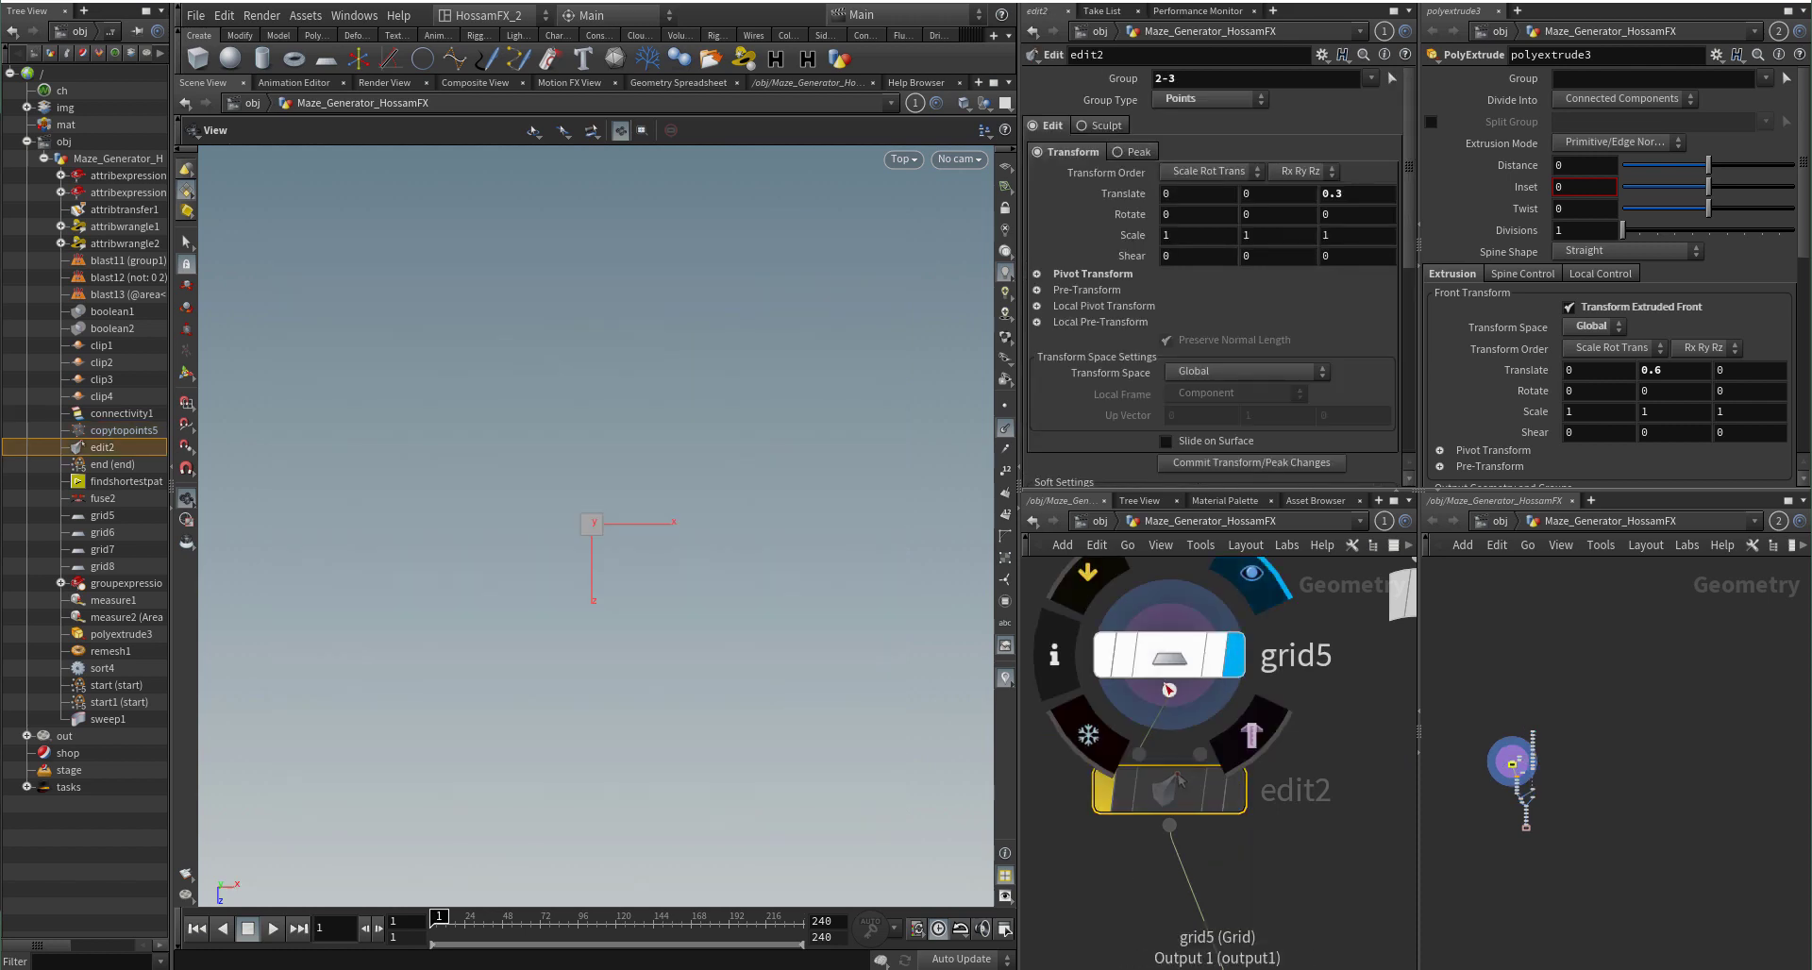
{"action": "left_click", "coordinate": [1208, 655]}
{"action": "key", "text": "space+g"}
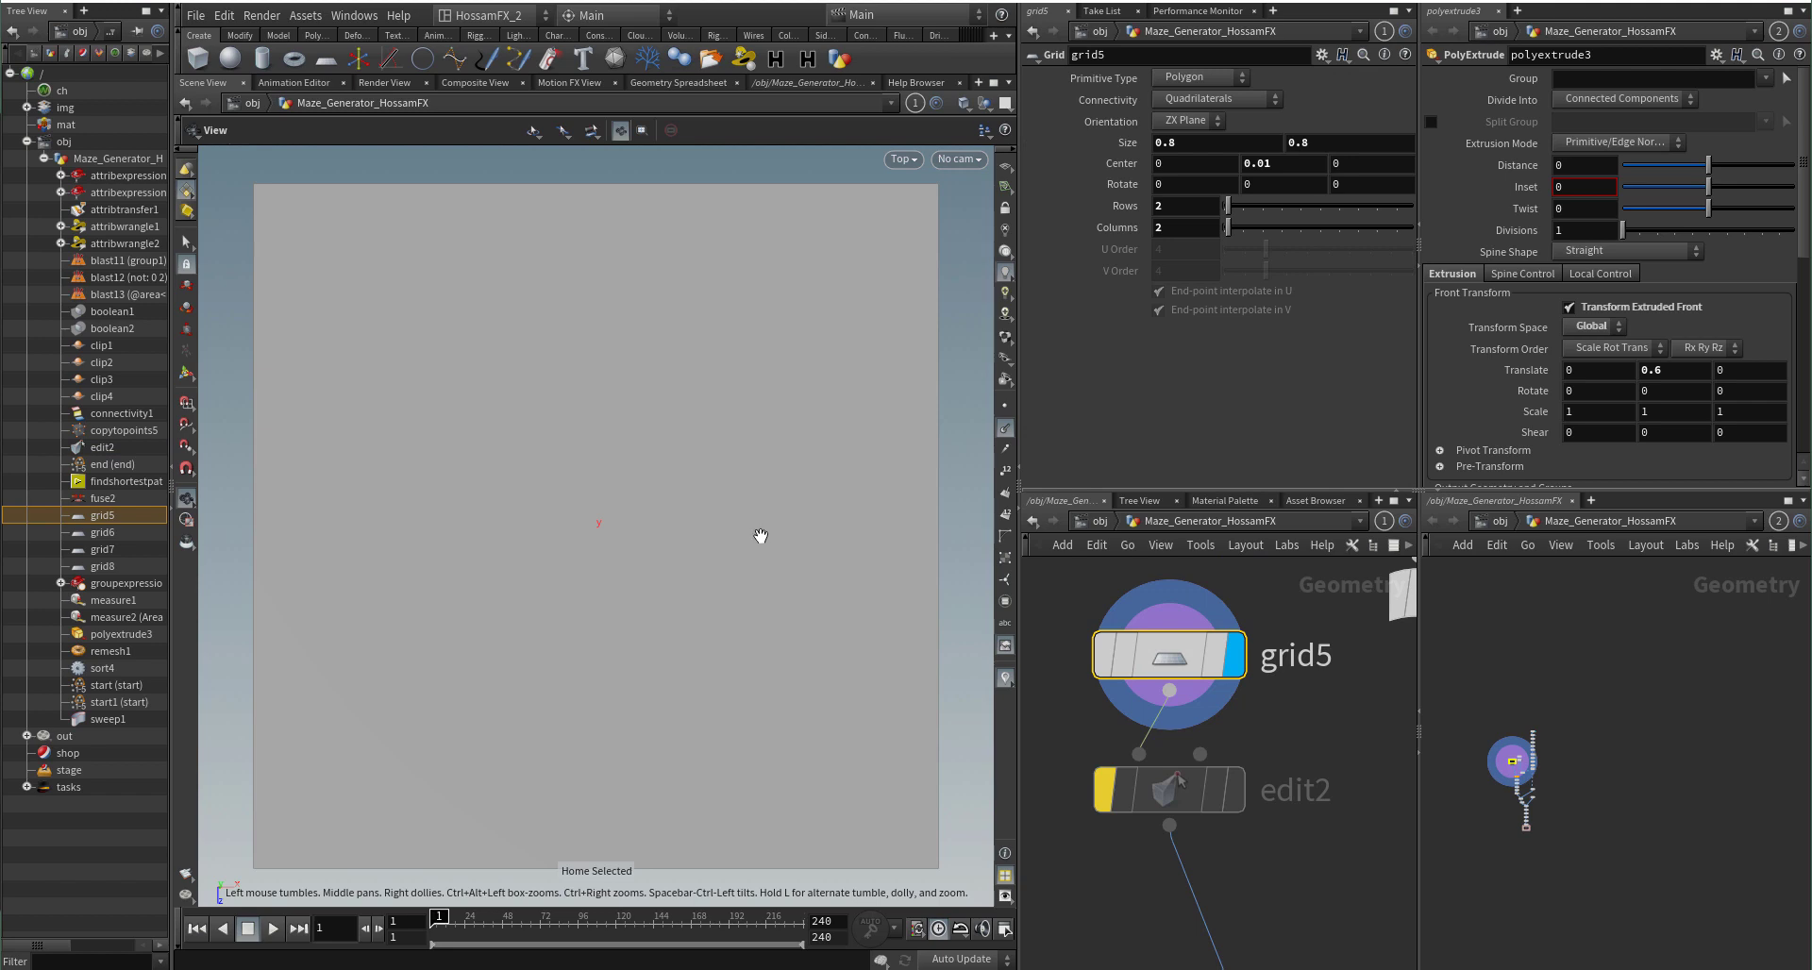
{"action": "scroll", "coordinate": [760, 536], "scroll_direction": "down", "scroll_amount": 5}
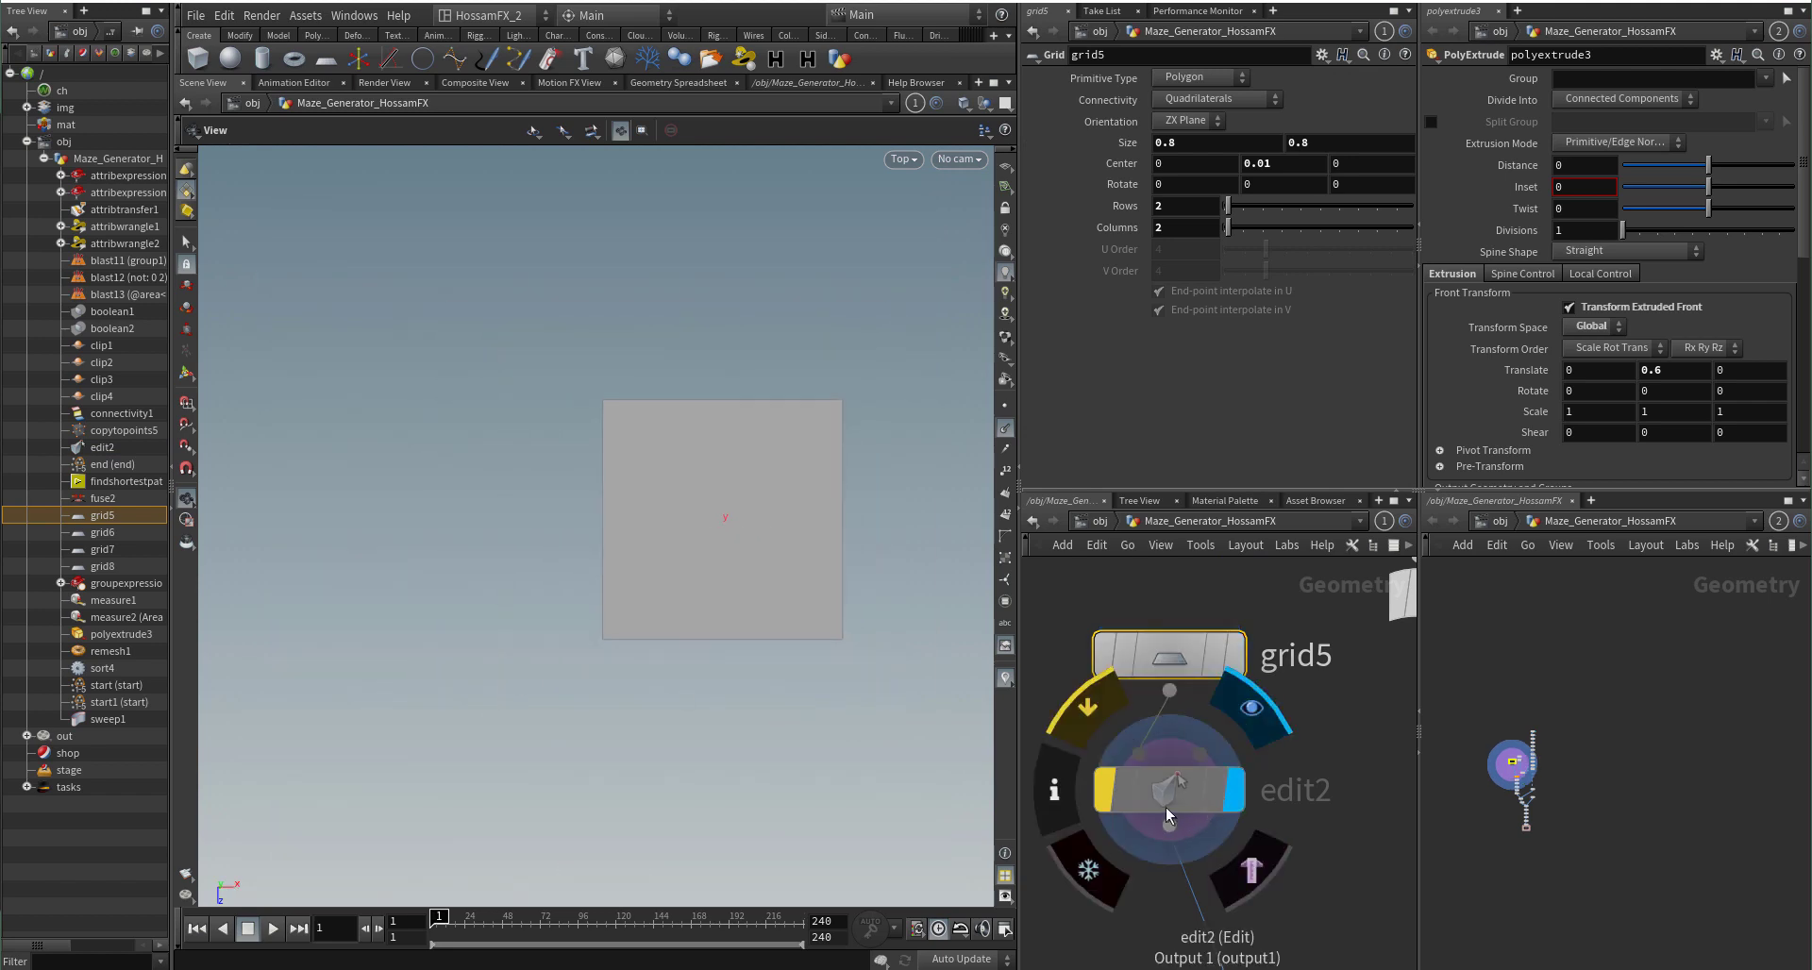
Step: Display edit2, take it out of bypass and view the stretched square it produces
{"action": "left_click", "coordinate": [1161, 805]}
{"action": "left_click", "coordinate": [1080, 712]}
{"action": "middle_click_drag", "start_coordinate": [799, 662], "coordinate": [752, 609]}
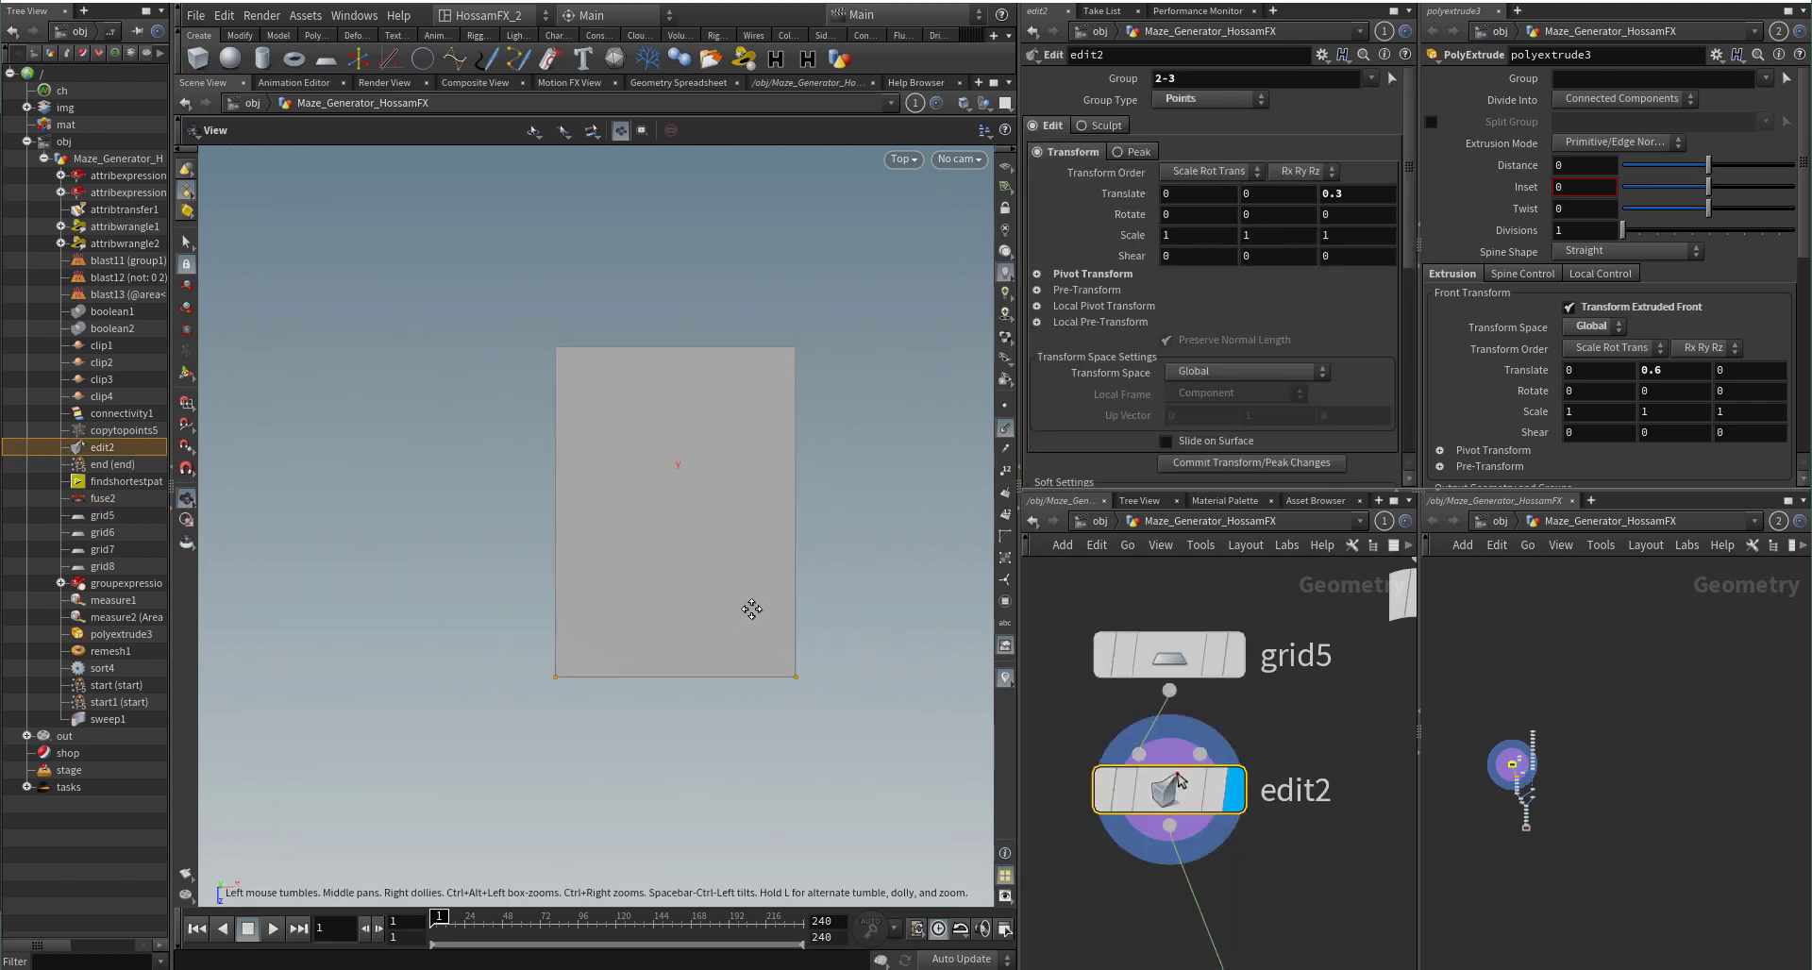
{"action": "scroll", "coordinate": [776, 623], "scroll_direction": "up", "scroll_amount": 2}
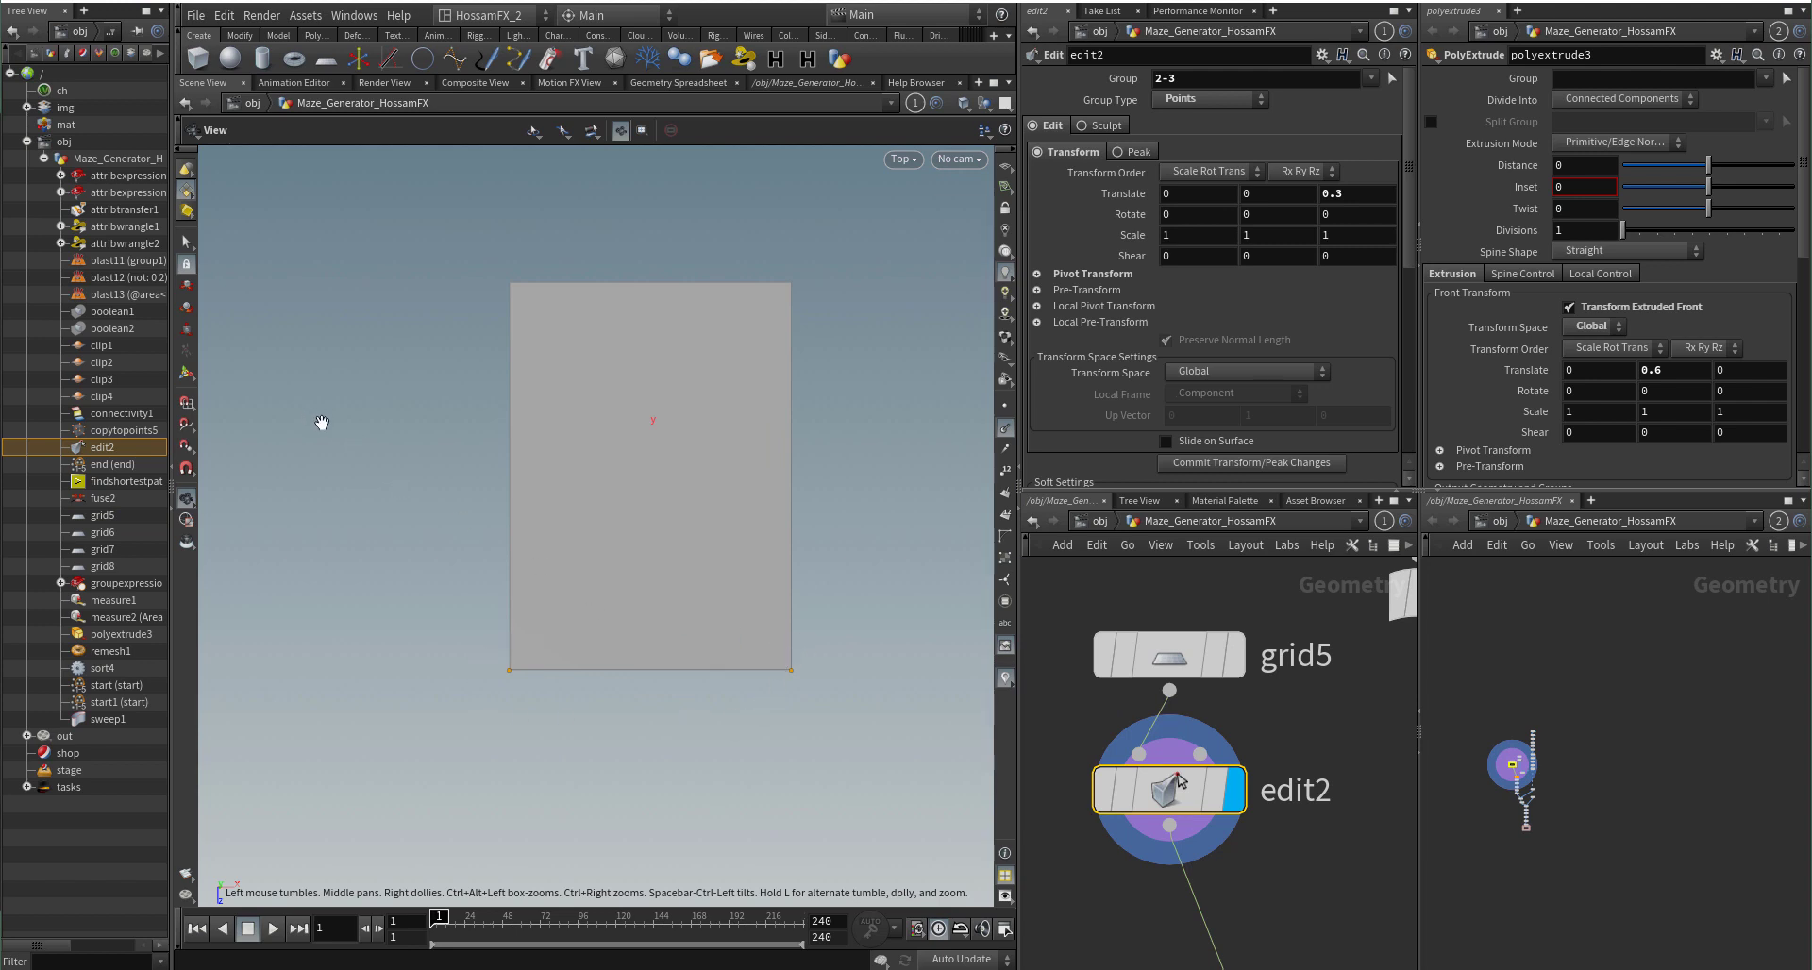
Step: Show edit2's rectangle in wireframe with point numbers and activate the transform handle on its edited points
{"action": "key", "text": "w"}
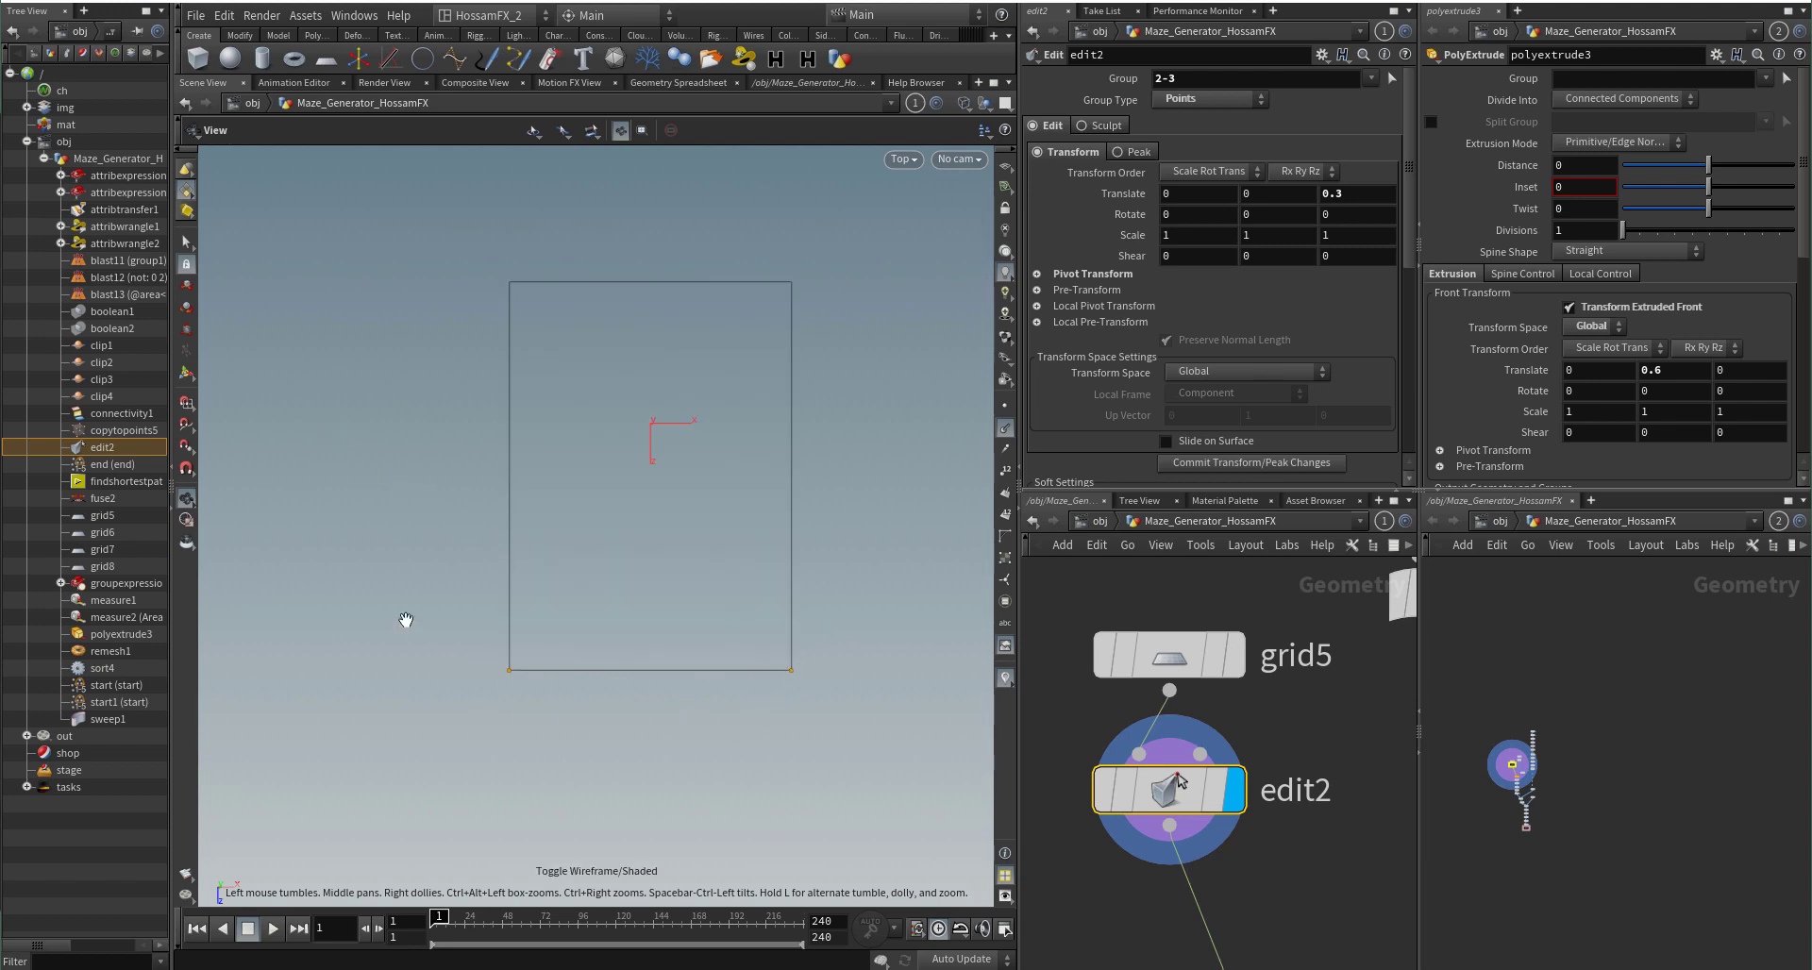
{"action": "left_click", "coordinate": [1004, 471]}
{"action": "middle_click_drag", "start_coordinate": [752, 675], "coordinate": [722, 601]}
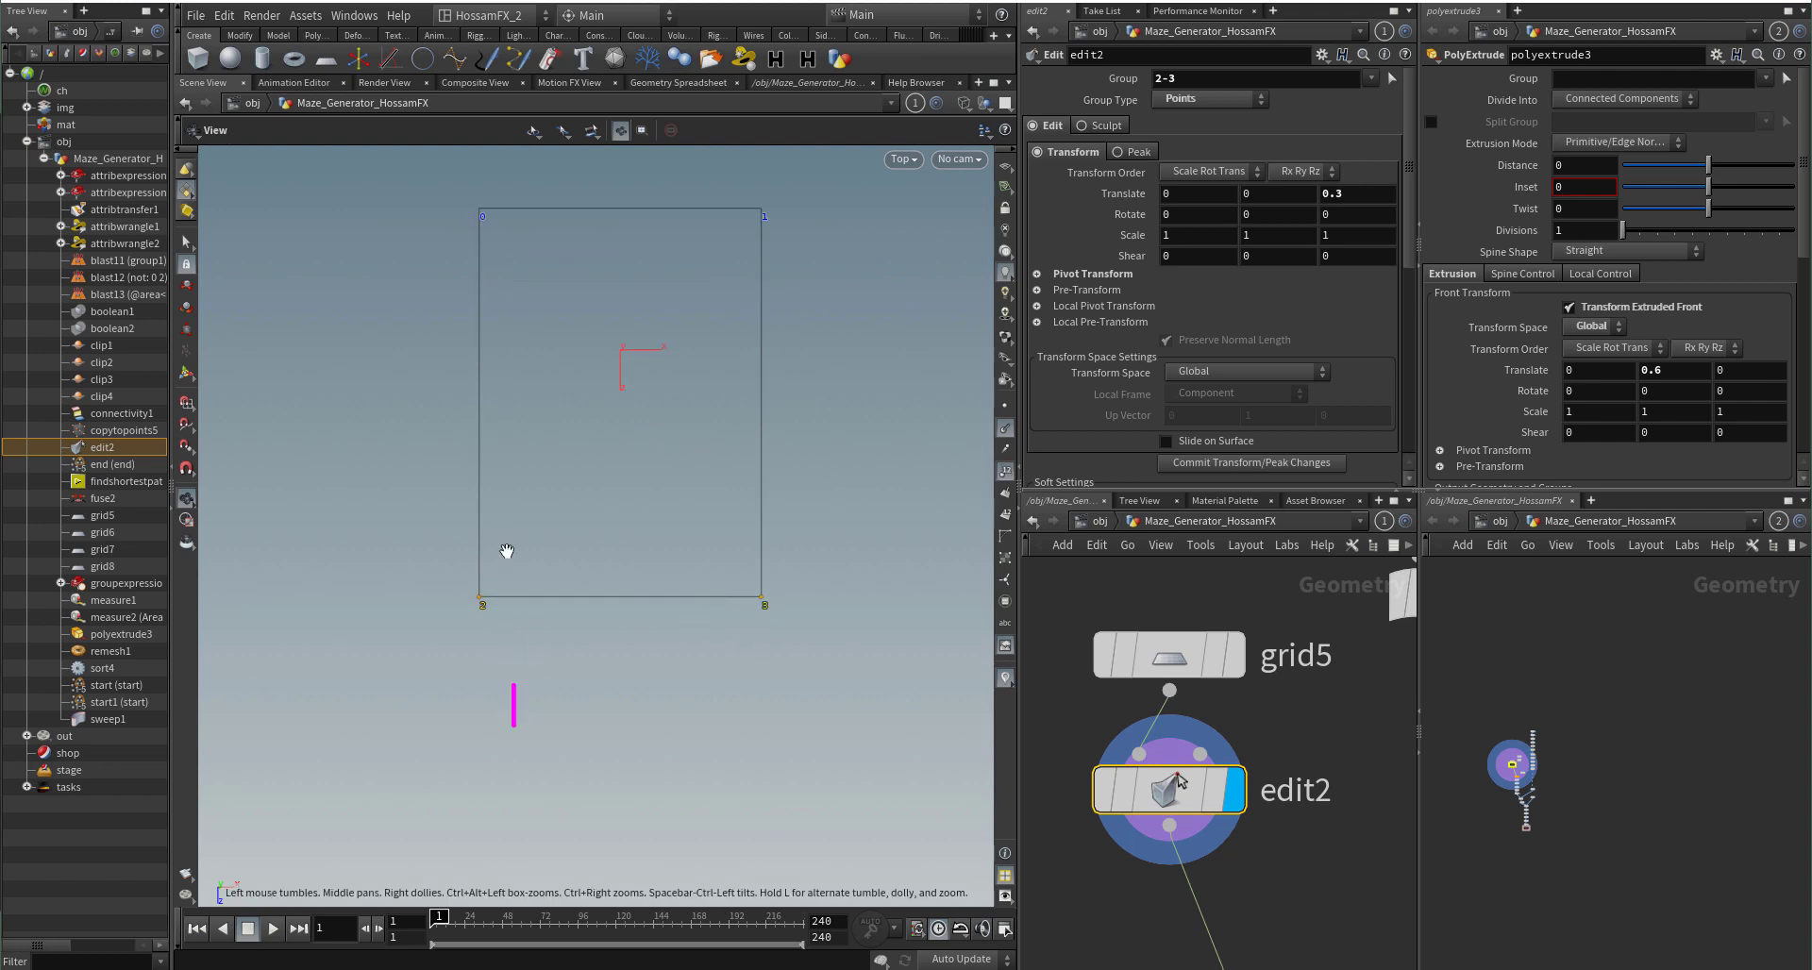
{"action": "key", "text": "Return"}
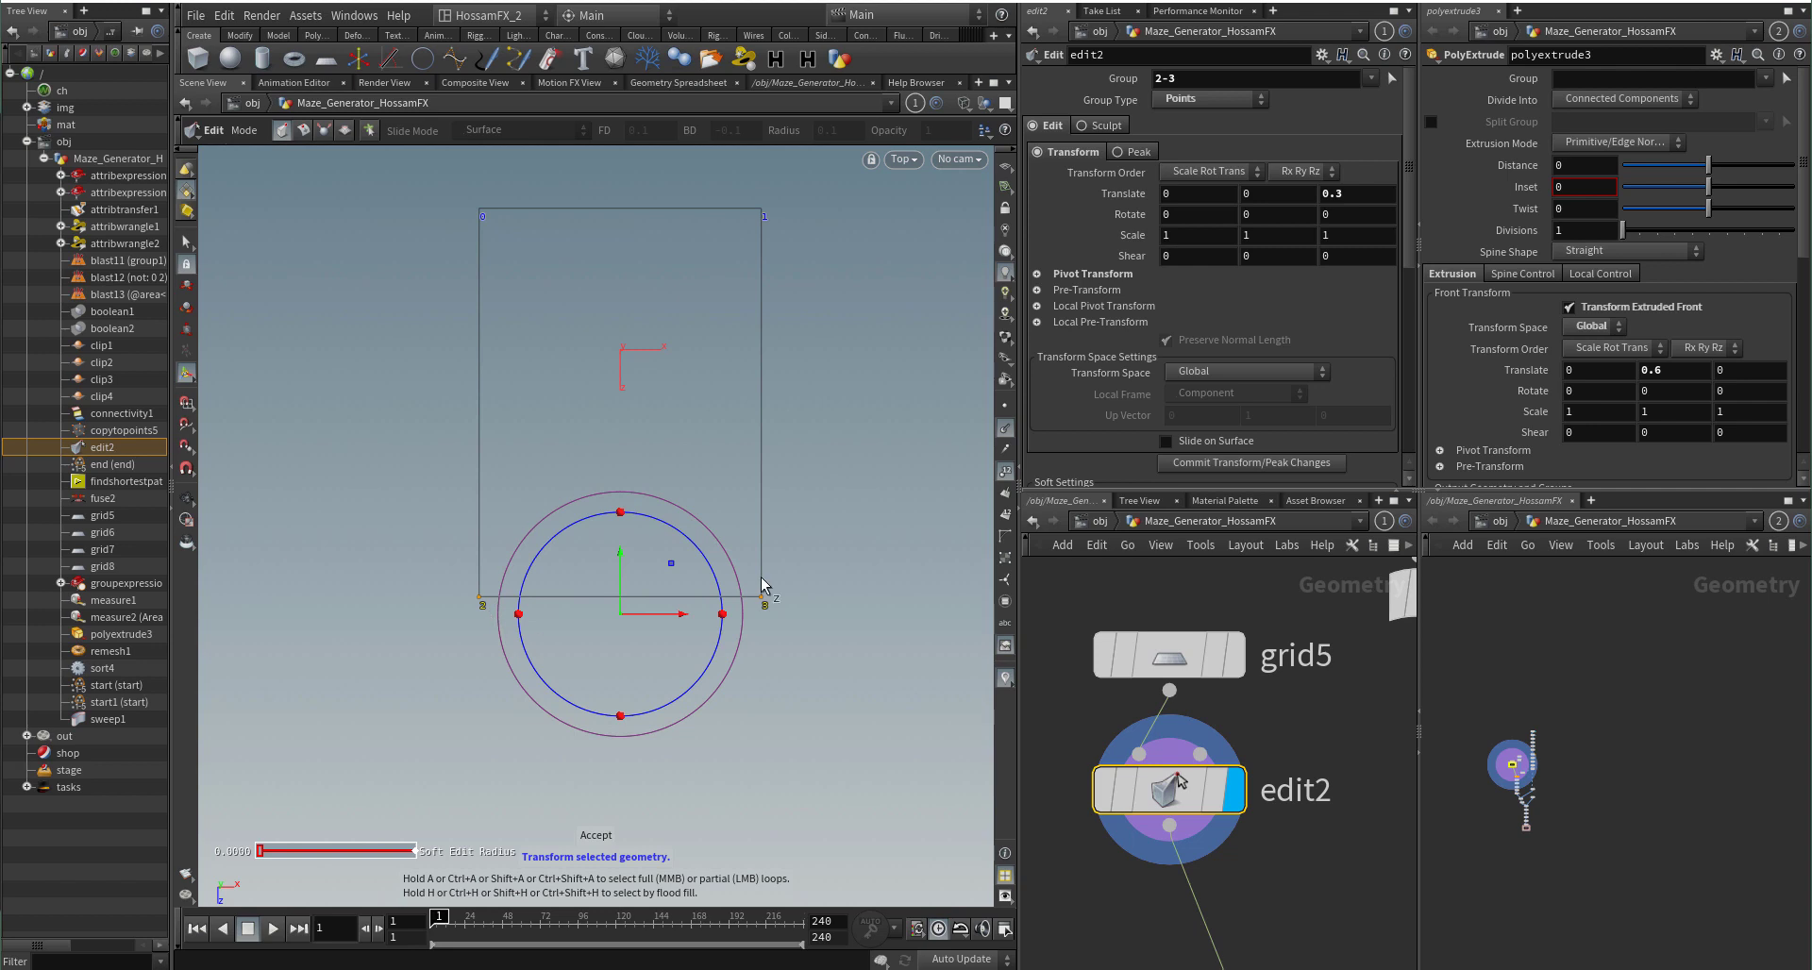
Step: Display copytopoints5, frame the whole maze pattern and return the viewport to shaded mode
{"action": "scroll", "coordinate": [1300, 812], "scroll_direction": "down", "scroll_amount": 4}
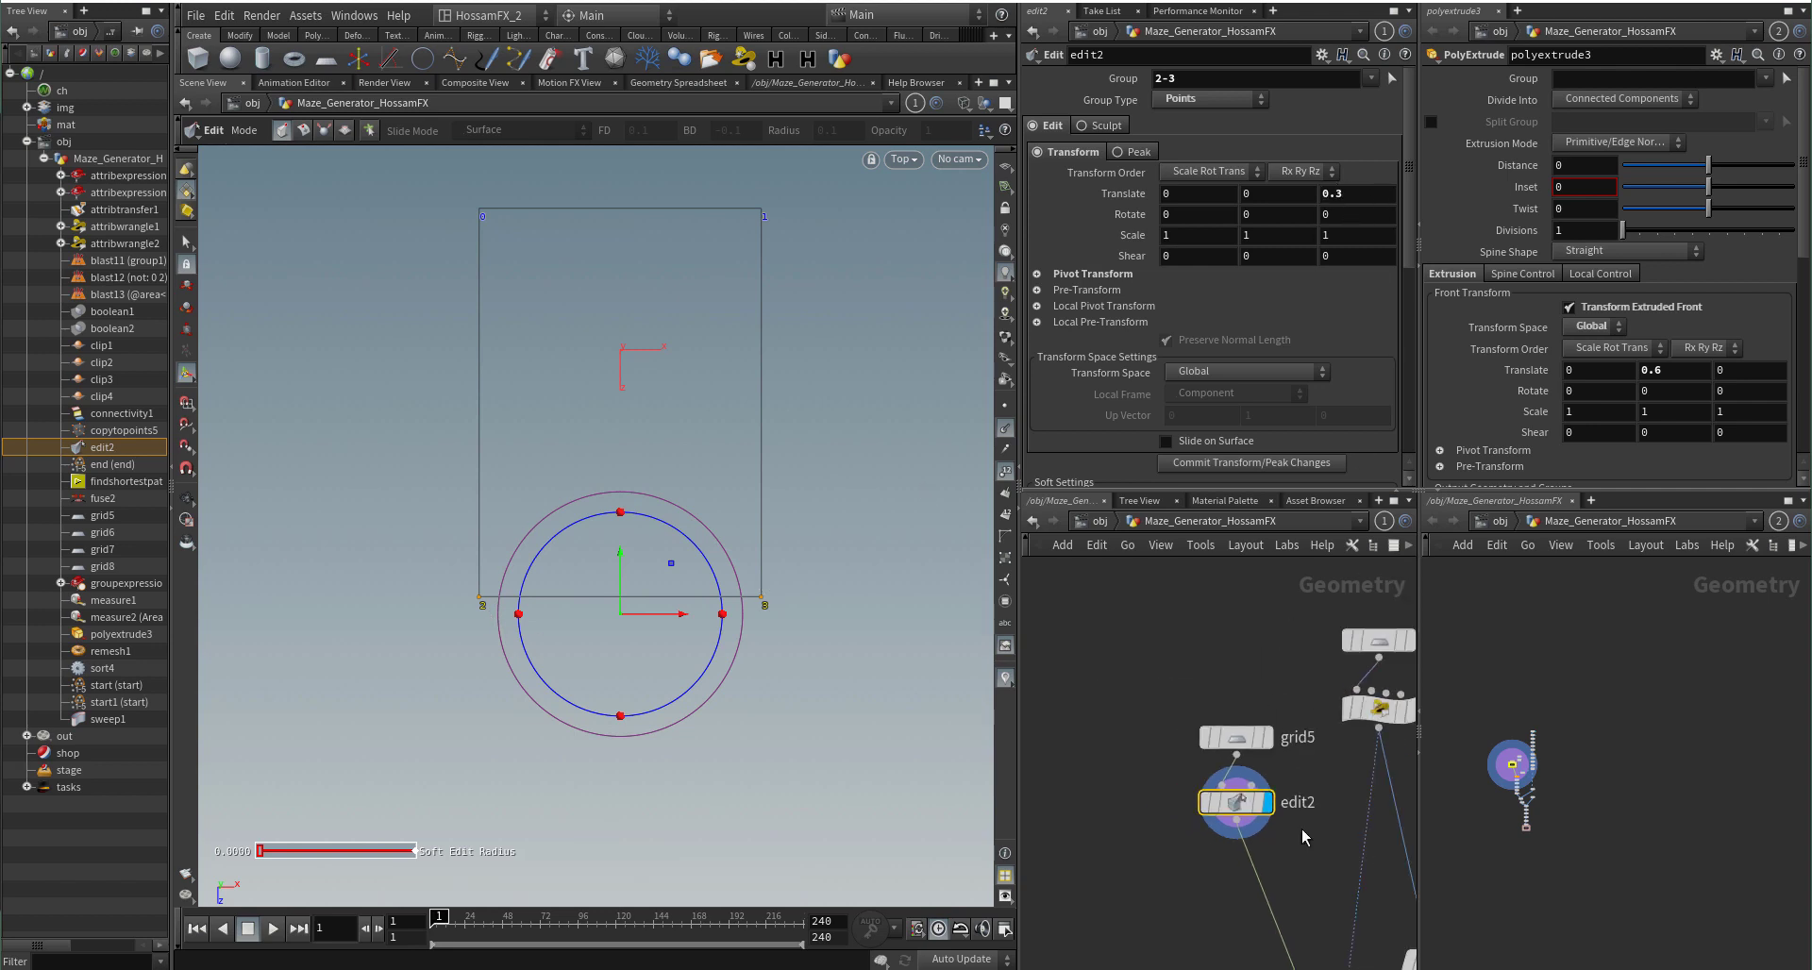
{"action": "middle_click_drag", "start_coordinate": [1320, 892], "coordinate": [1213, 681]}
{"action": "scroll", "coordinate": [1227, 755], "scroll_direction": "up", "scroll_amount": 3}
{"action": "left_click", "coordinate": [1259, 823]}
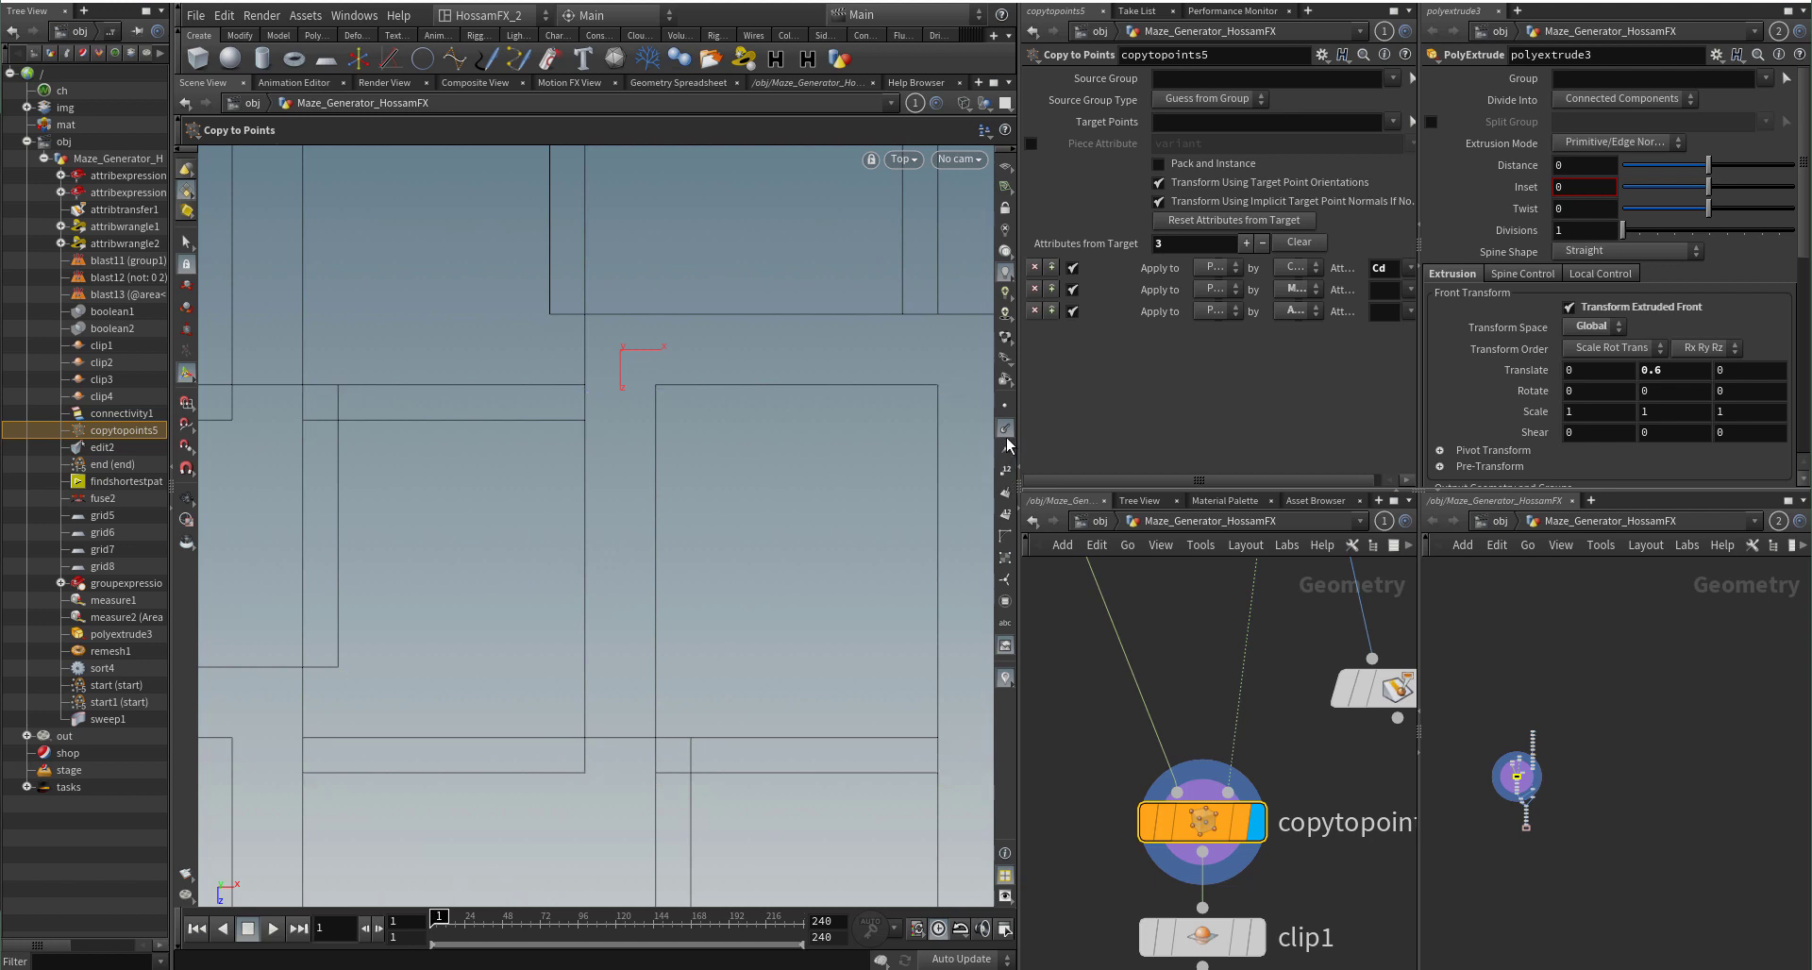
{"action": "key", "text": "h"}
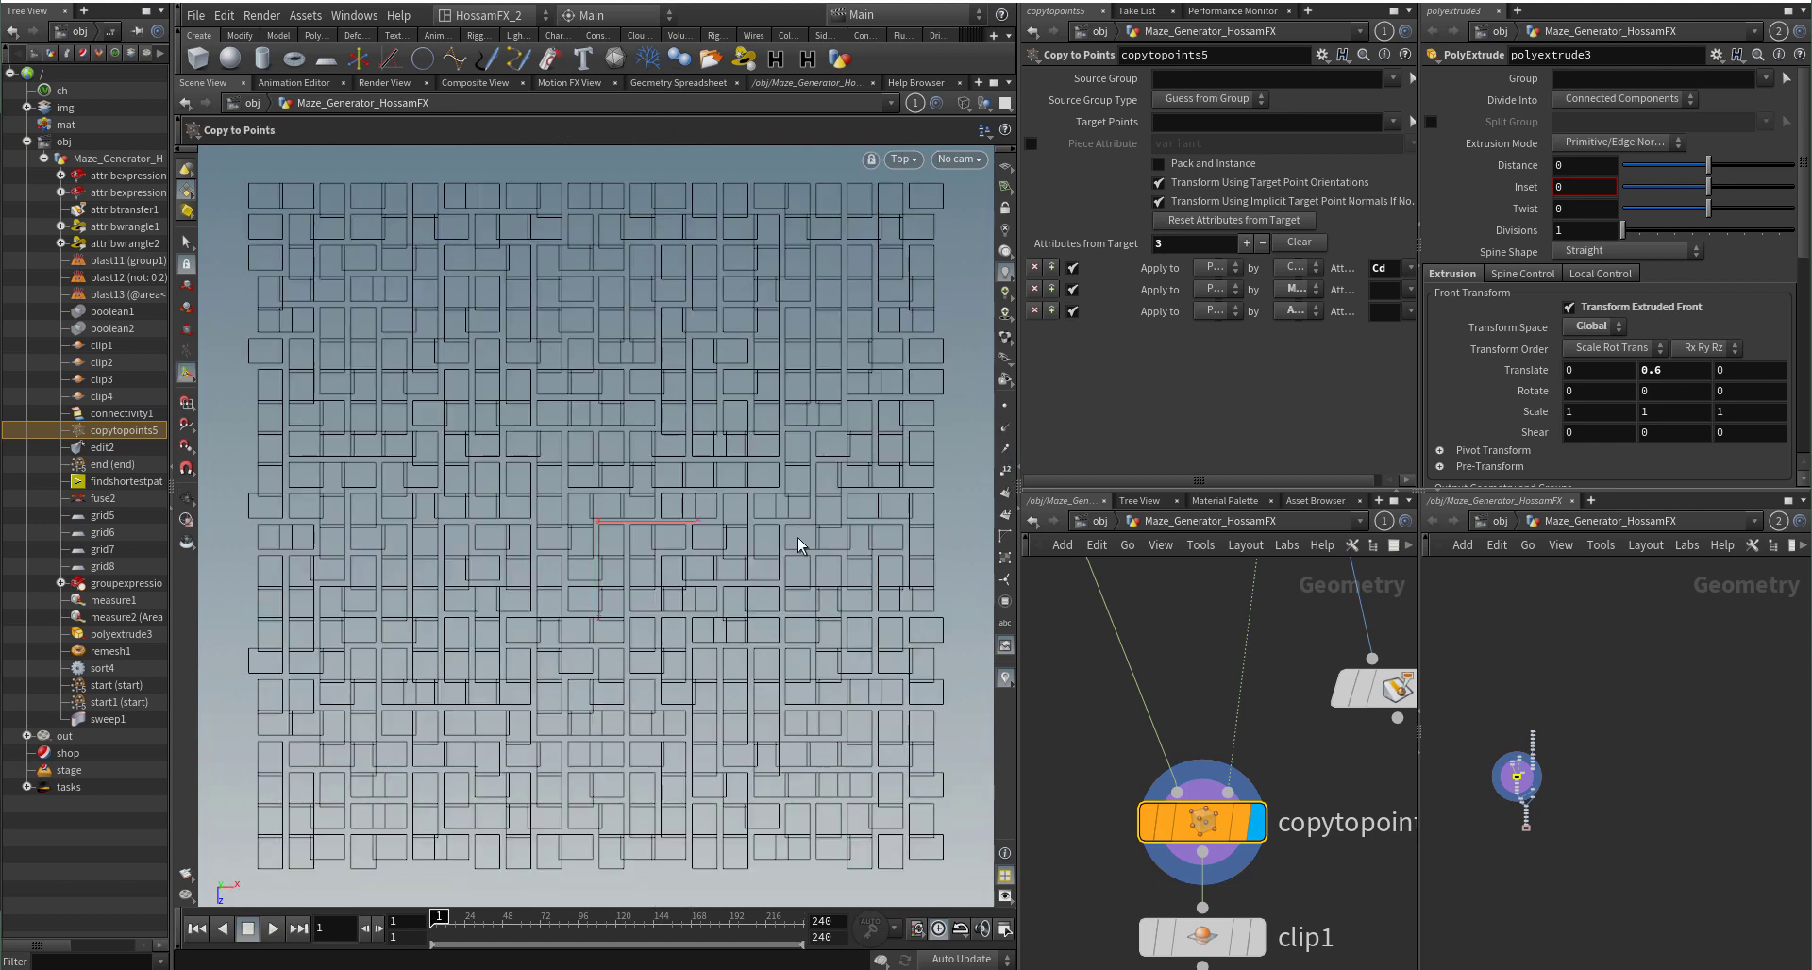
{"action": "key", "text": "w"}
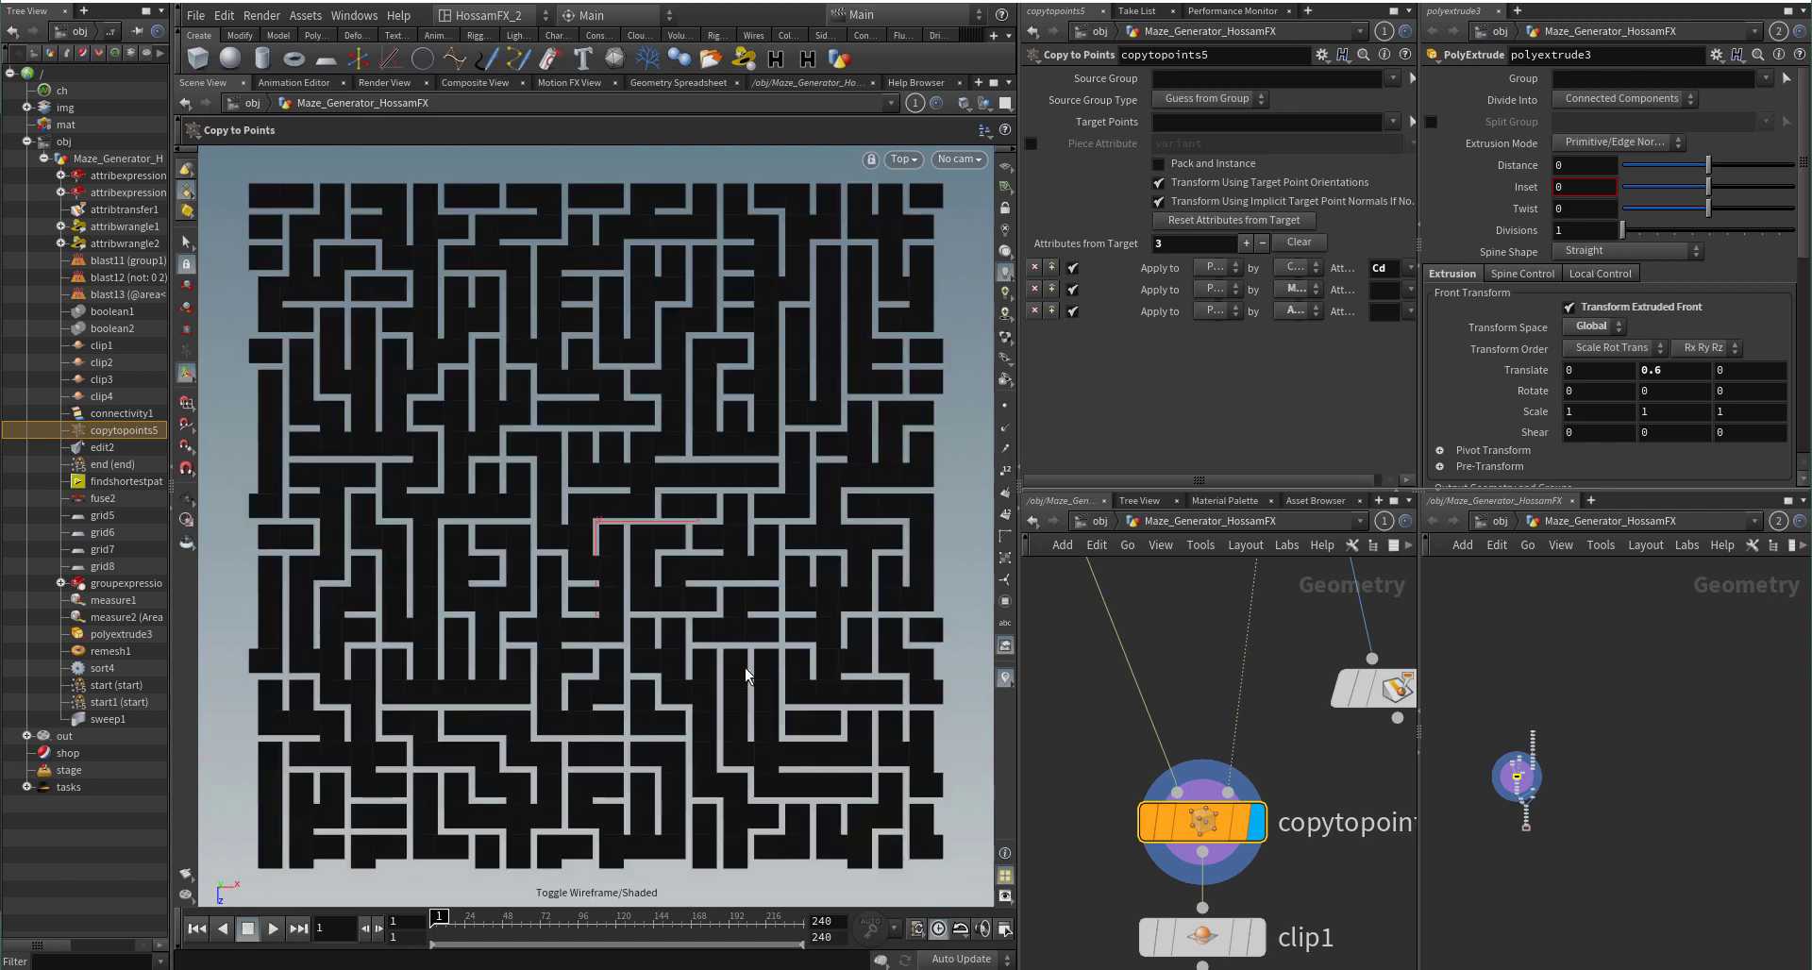
Step: Try lower Z Translate values on edit2, down to about 0, and return it to 0.3
{"action": "scroll", "coordinate": [1054, 710], "scroll_direction": "down", "scroll_amount": 4}
{"action": "middle_click_drag", "start_coordinate": [1057, 708], "coordinate": [1125, 810]}
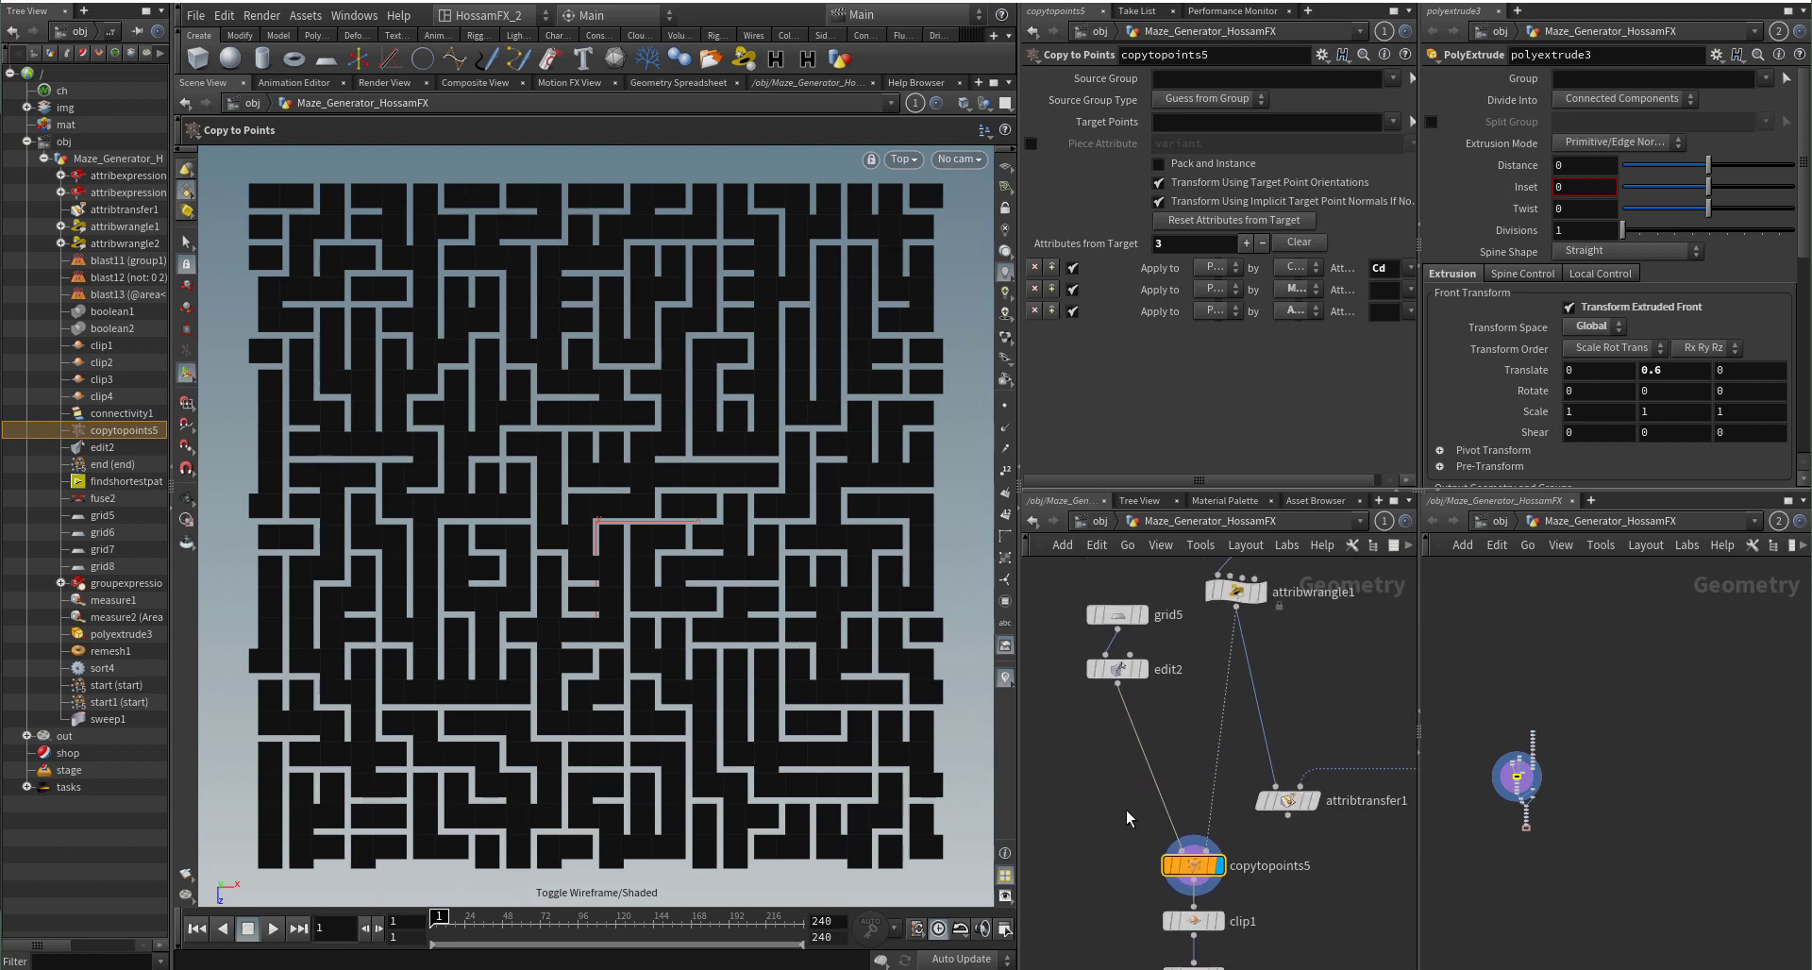
{"action": "scroll", "coordinate": [1100, 672], "scroll_direction": "up", "scroll_amount": 4}
{"action": "mouse_move", "coordinate": [1097, 665]}
{"action": "left_click", "coordinate": [1062, 580]}
{"action": "left_click", "coordinate": [1062, 581]}
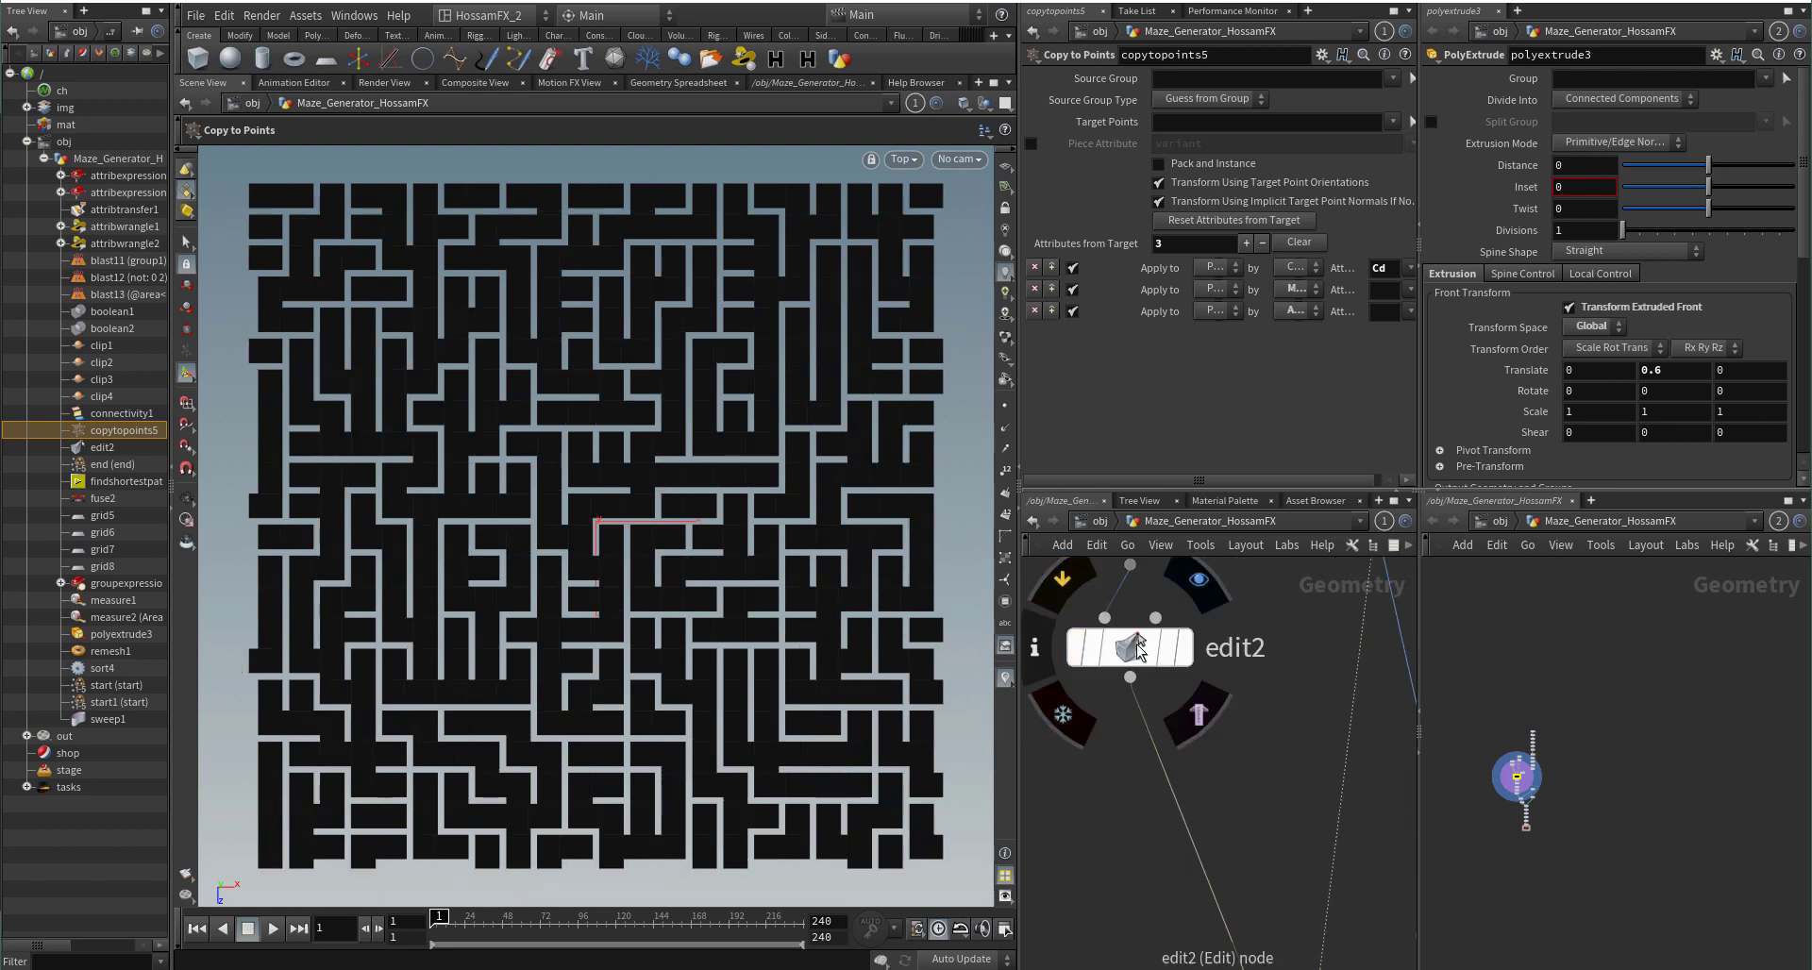
{"action": "left_click", "coordinate": [1140, 651]}
{"action": "left_click", "coordinate": [1357, 193]}
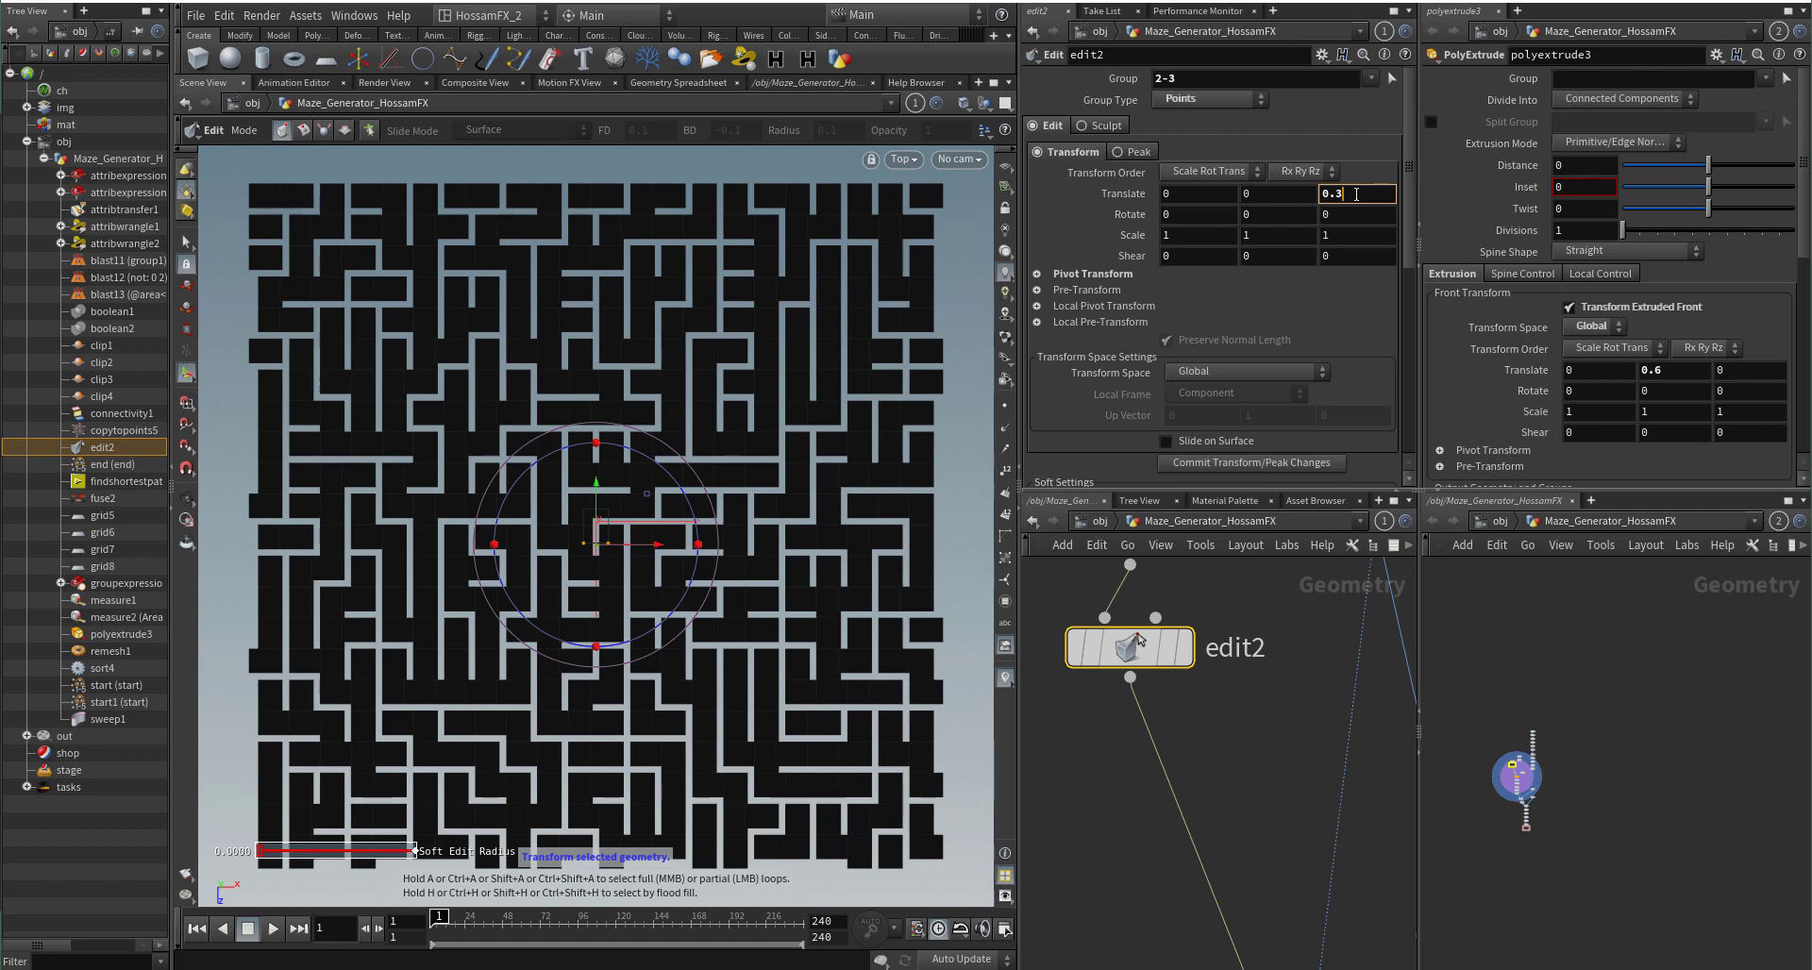
{"action": "scroll", "coordinate": [1357, 193], "scroll_direction": "down", "scroll_amount": 3}
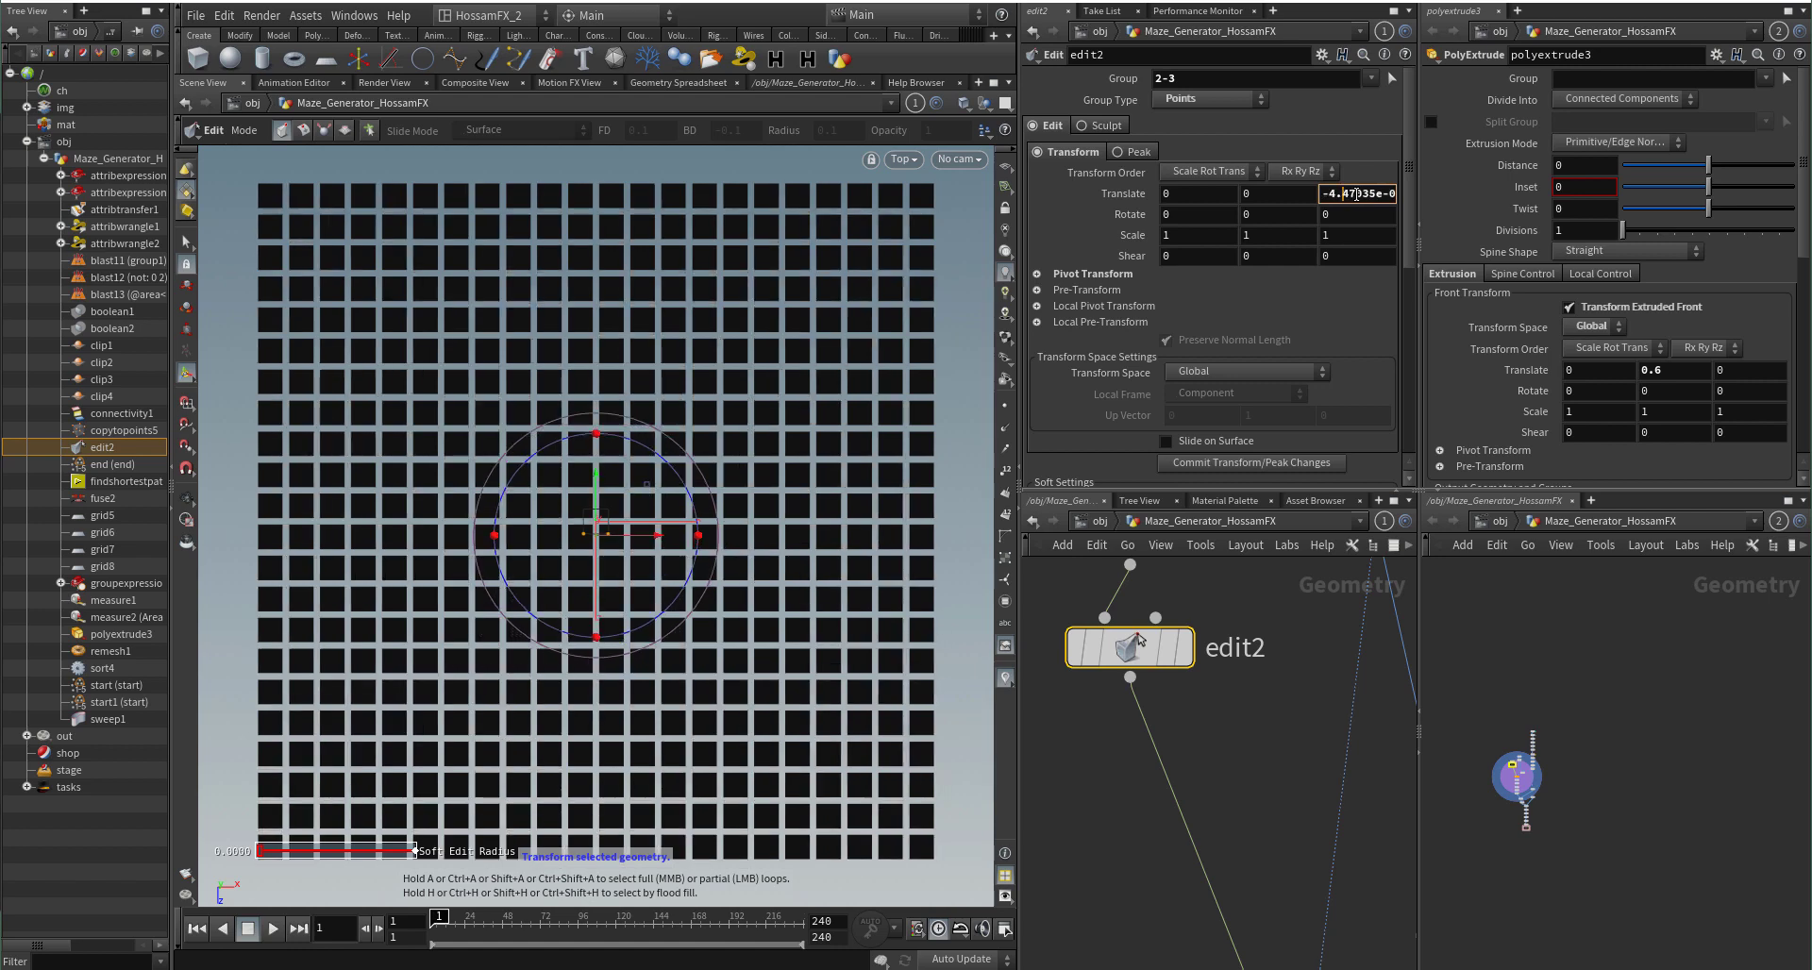
{"action": "scroll", "coordinate": [1357, 194], "scroll_direction": "down", "scroll_amount": 1}
{"action": "scroll", "coordinate": [1356, 194], "scroll_direction": "up", "scroll_amount": 2}
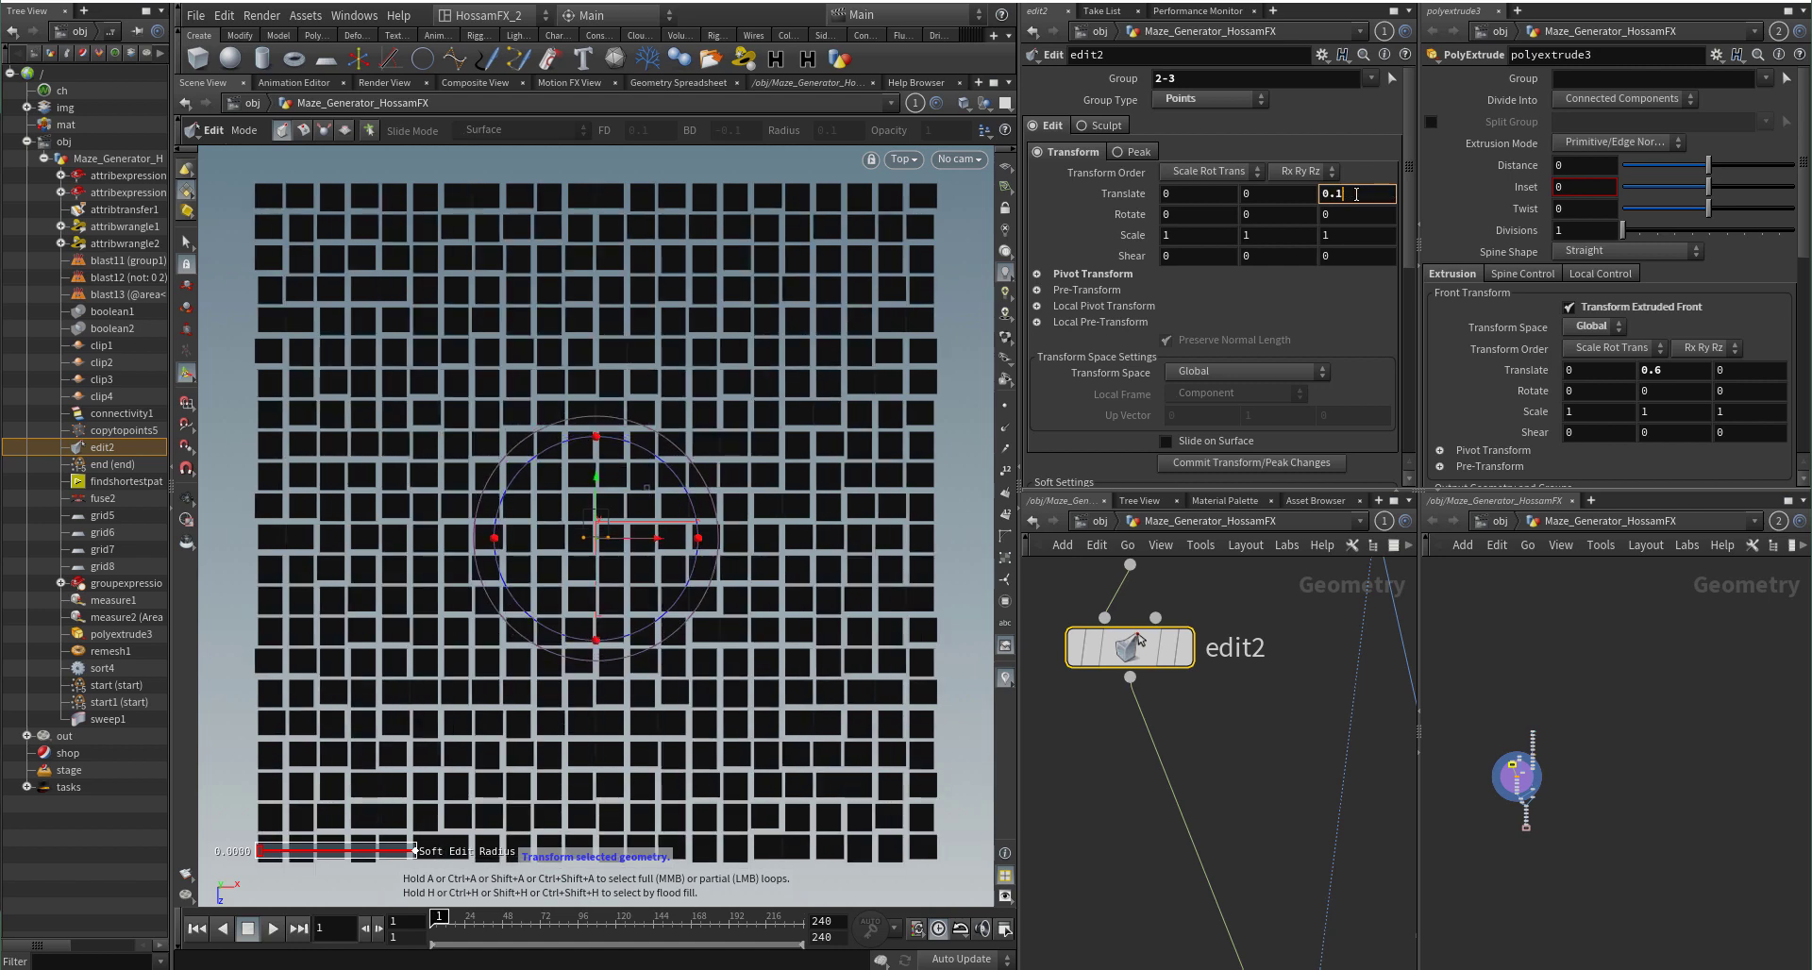
{"action": "scroll", "coordinate": [1357, 194], "scroll_direction": "up", "scroll_amount": 1}
{"action": "scroll", "coordinate": [1356, 193], "scroll_direction": "up", "scroll_amount": 1}
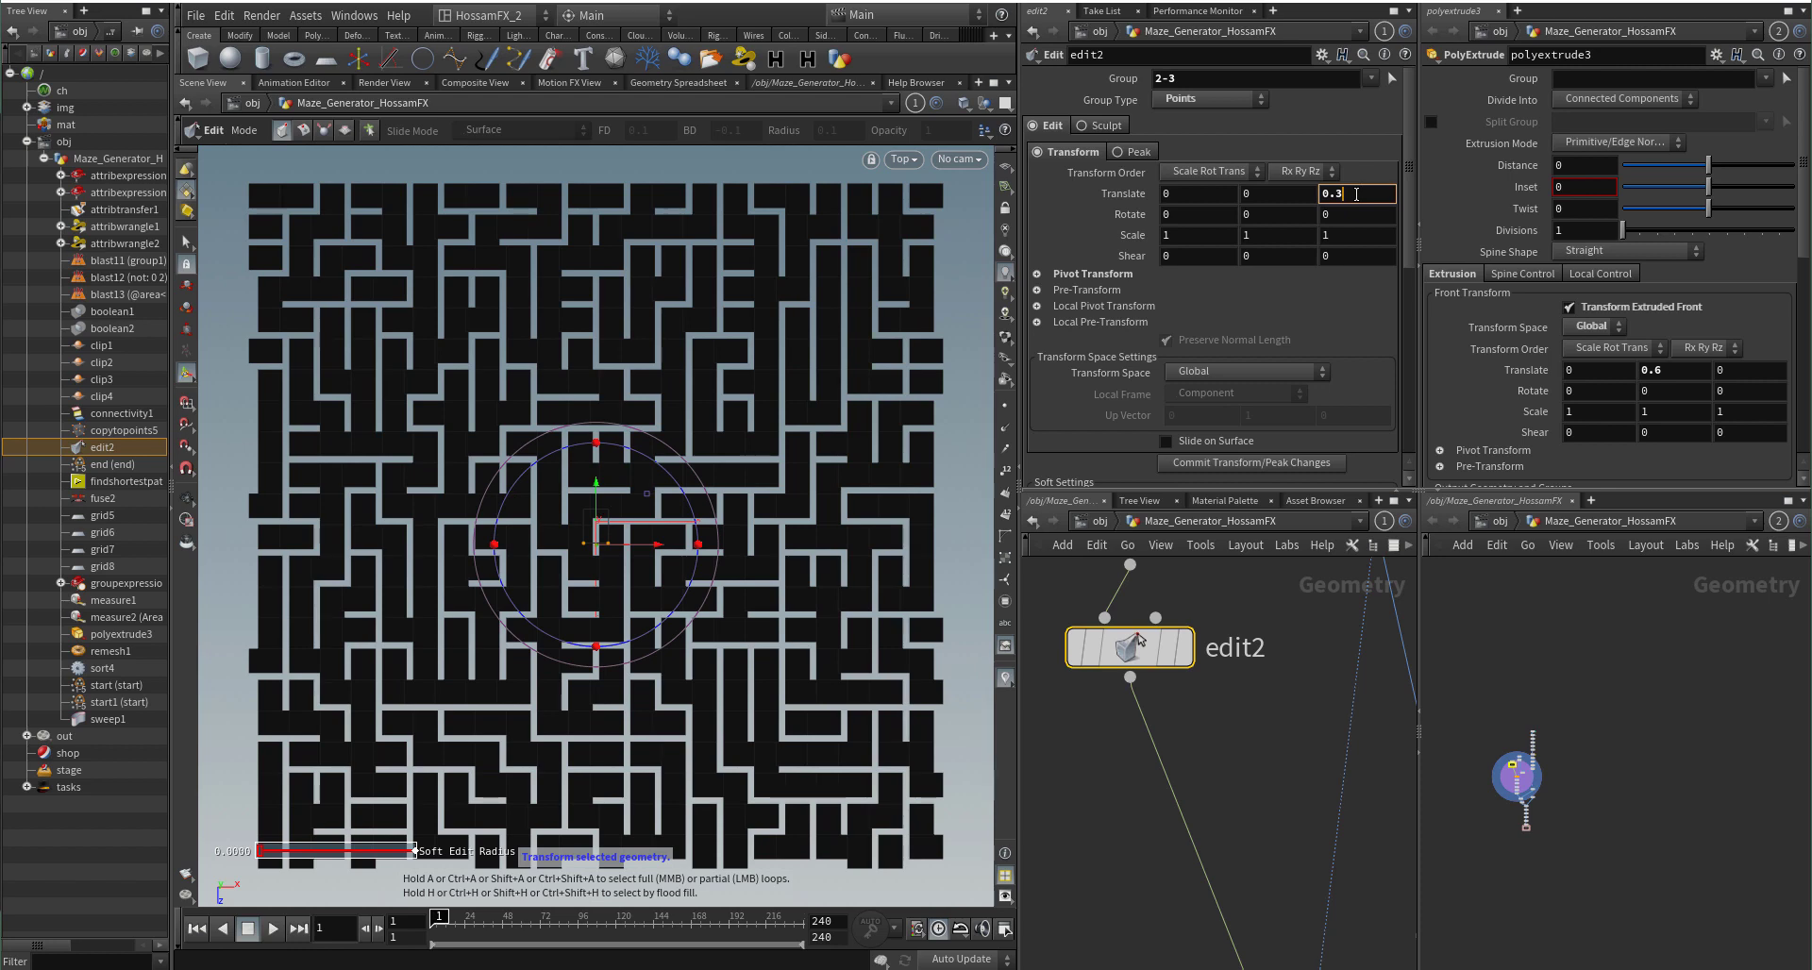
{"action": "left_click", "coordinate": [1273, 750]}
Step: Display the clip1 node below copytopoints5 and open its parameters
{"action": "scroll", "coordinate": [1112, 804], "scroll_direction": "down", "scroll_amount": 3}
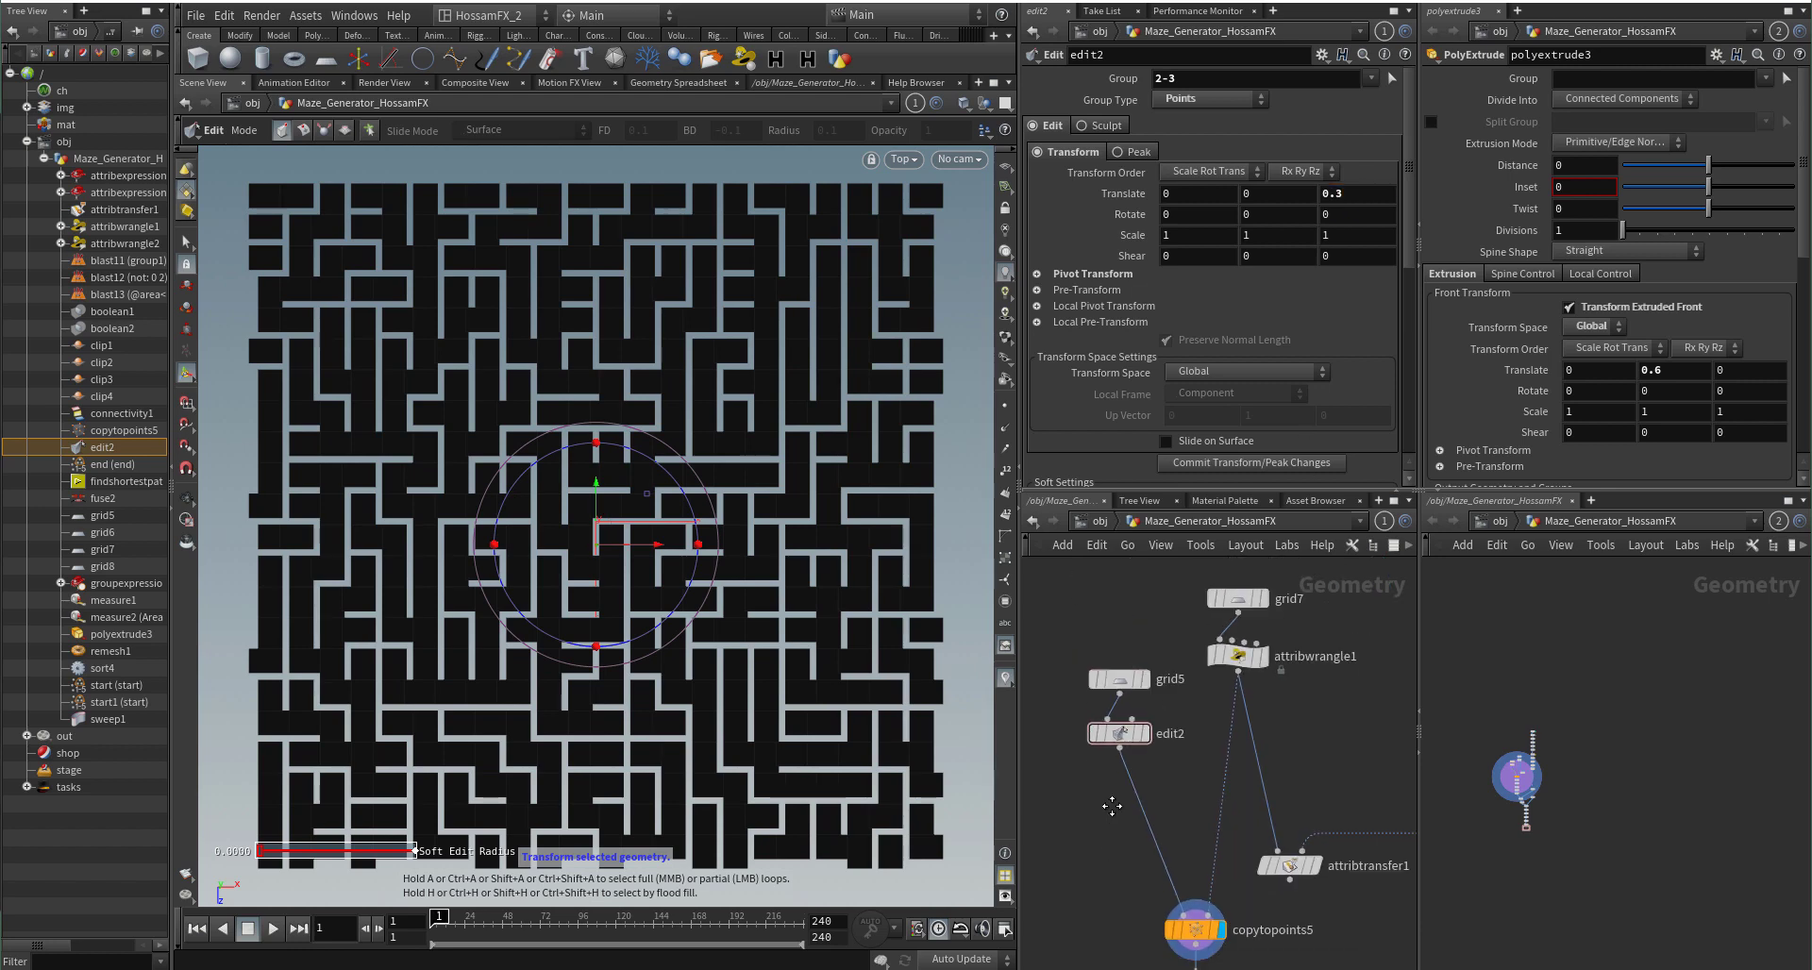
{"action": "middle_click_drag", "start_coordinate": [1112, 804], "coordinate": [1120, 598]}
{"action": "scroll", "coordinate": [1185, 781], "scroll_direction": "up", "scroll_amount": 3}
{"action": "left_click", "coordinate": [1264, 782]}
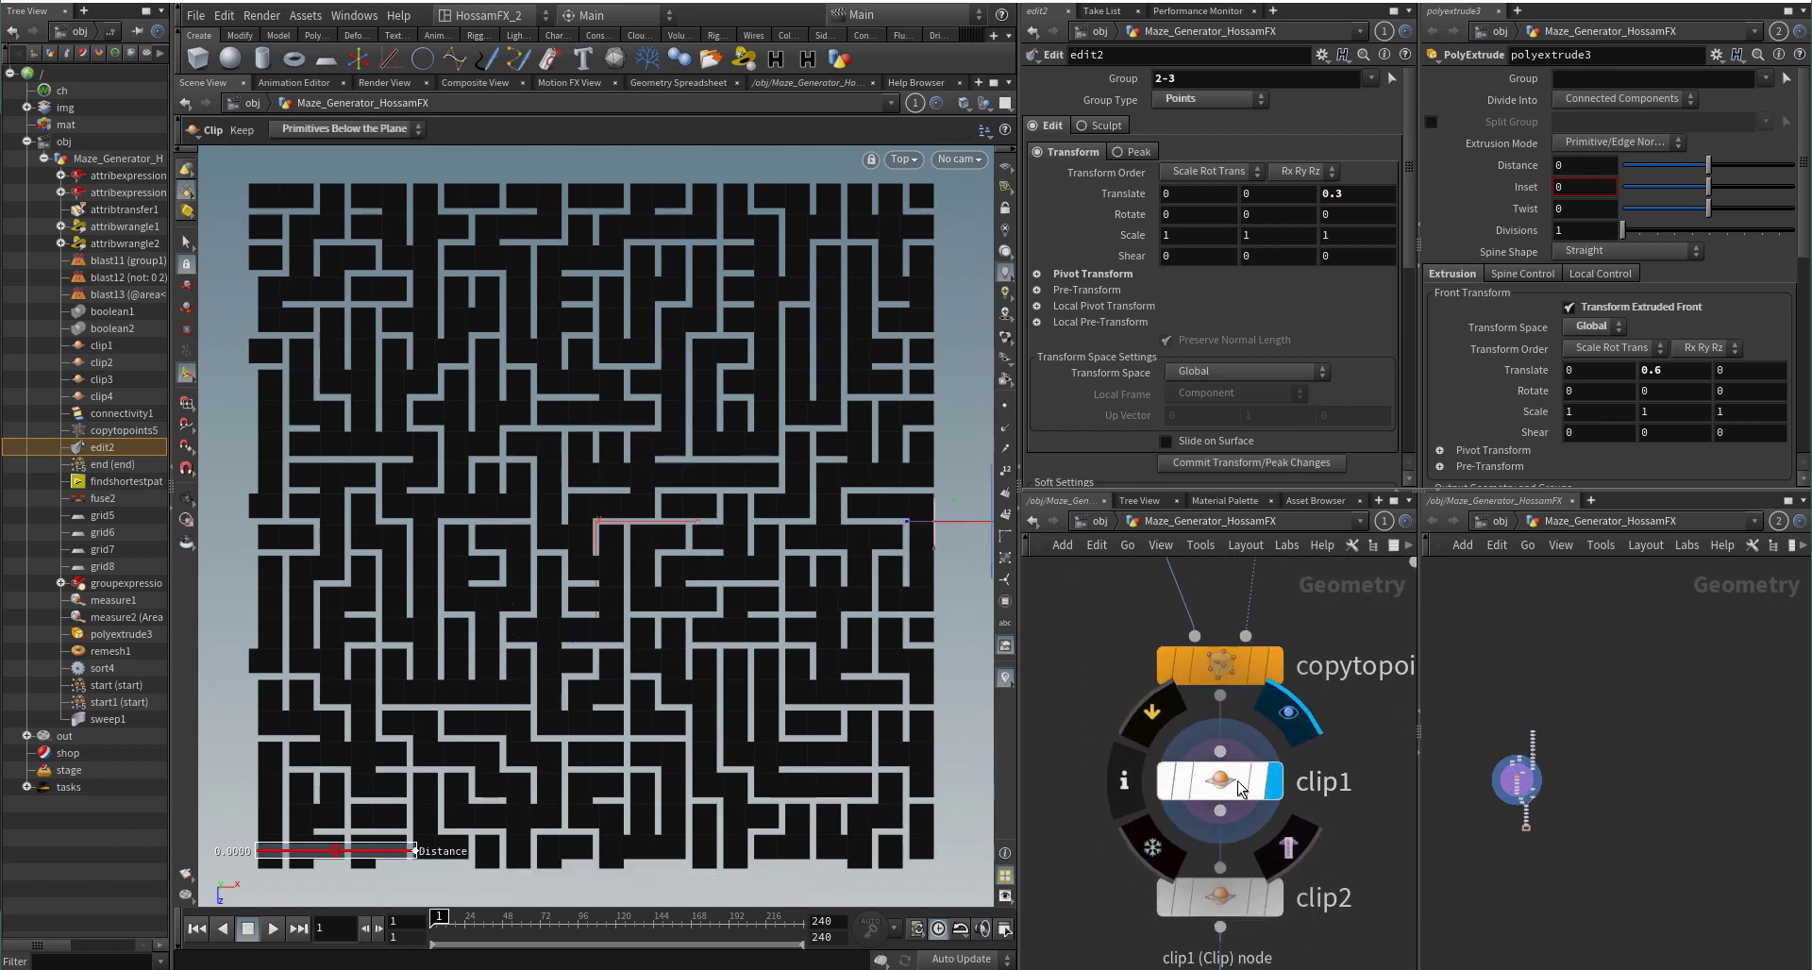
{"action": "left_click", "coordinate": [1199, 781]}
{"action": "scroll", "coordinate": [1113, 708], "scroll_direction": "down", "scroll_amount": 2}
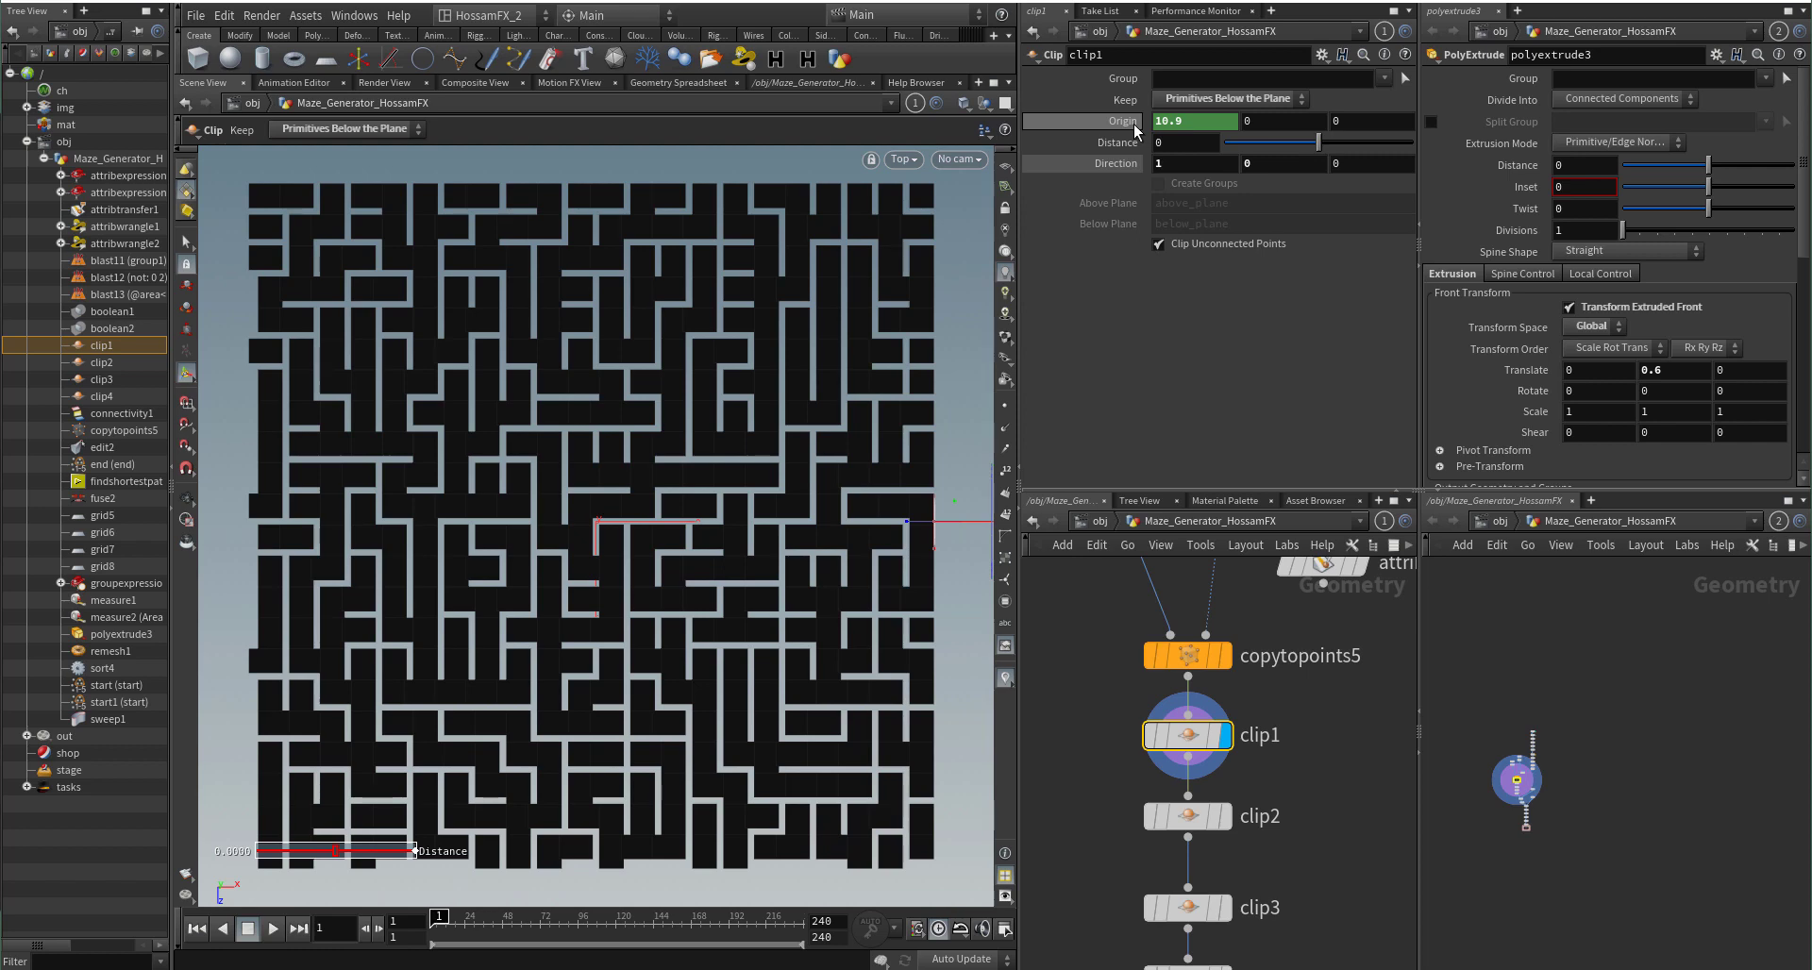
Step: Examine the expression on clip1's X origin, including its grid7 size reference and its added offset
{"action": "left_click", "coordinate": [1187, 123]}
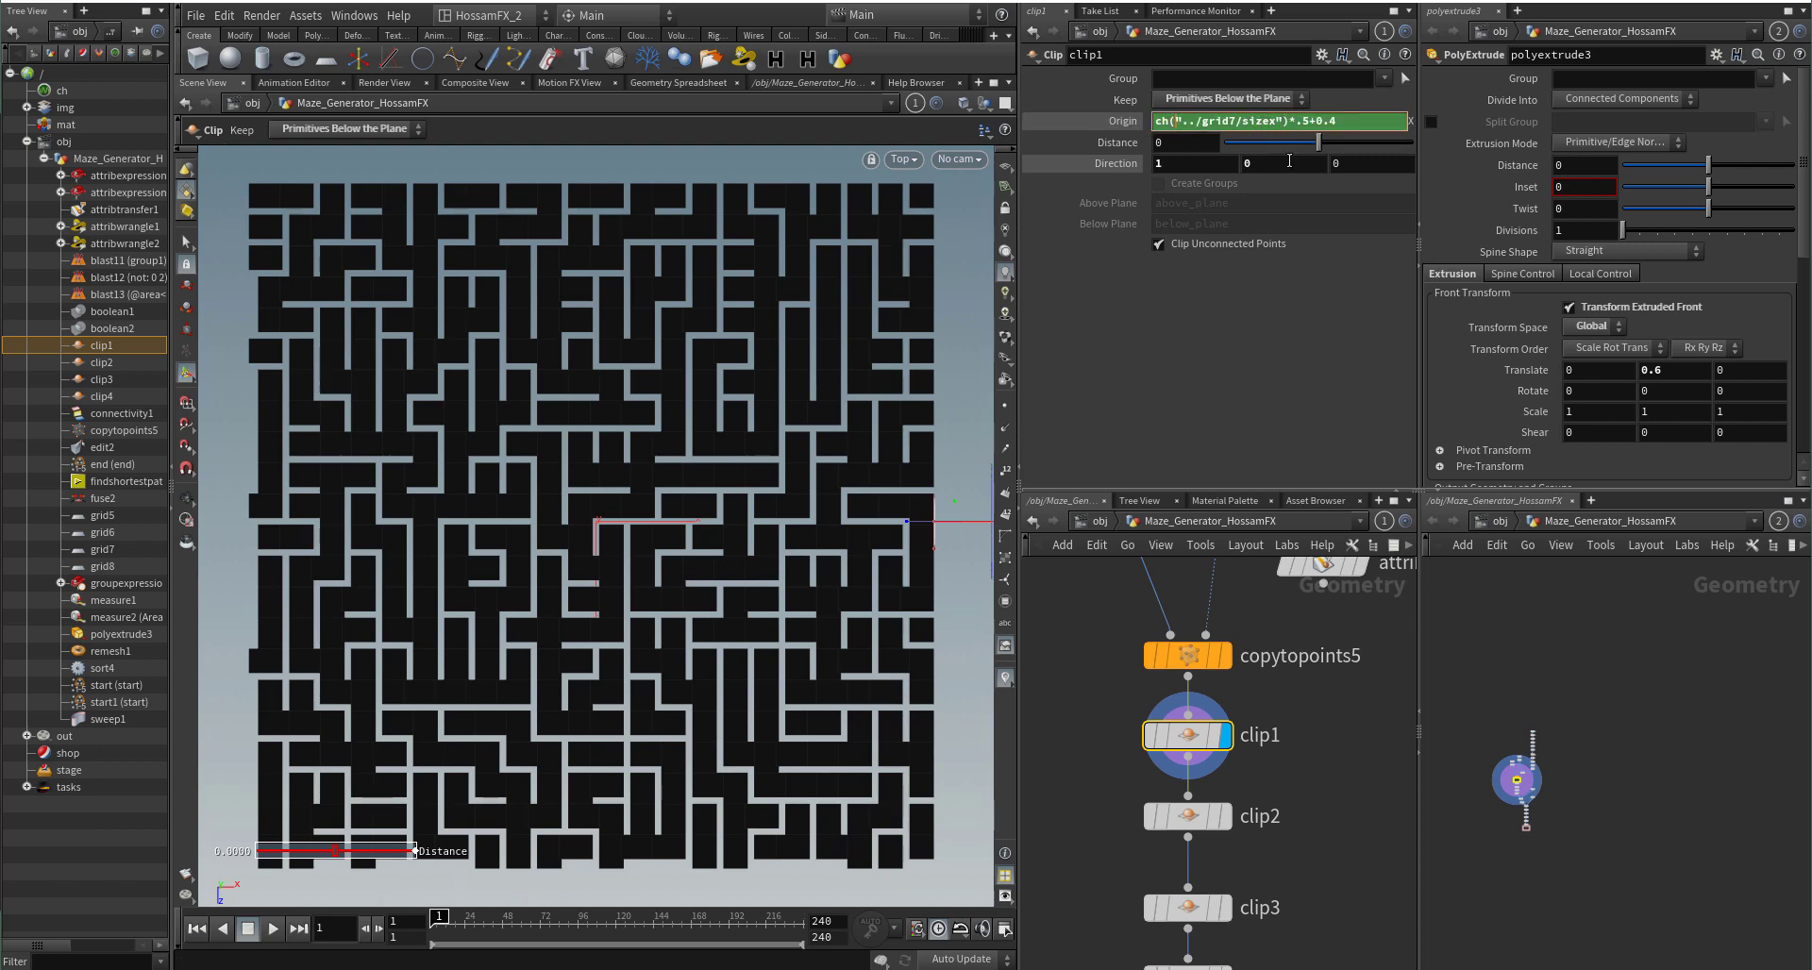
{"action": "left_click_drag", "start_coordinate": [1289, 123], "coordinate": [1149, 127]}
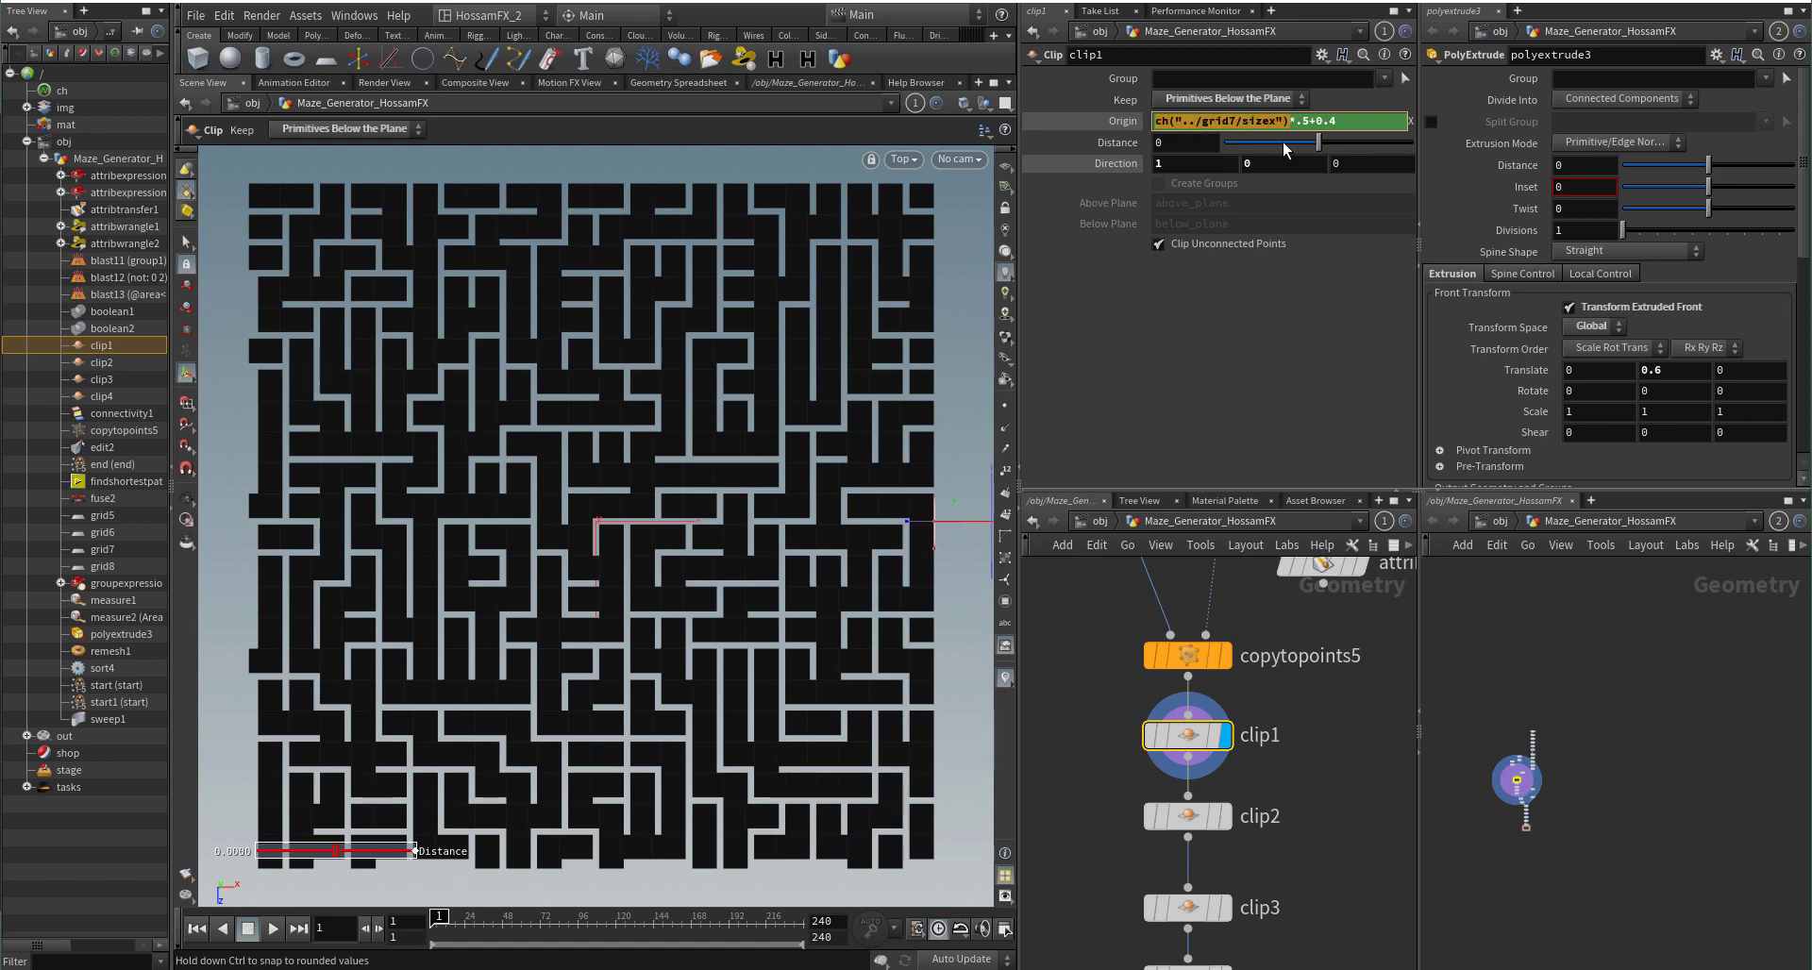
{"action": "double_click", "coordinate": [1350, 126]}
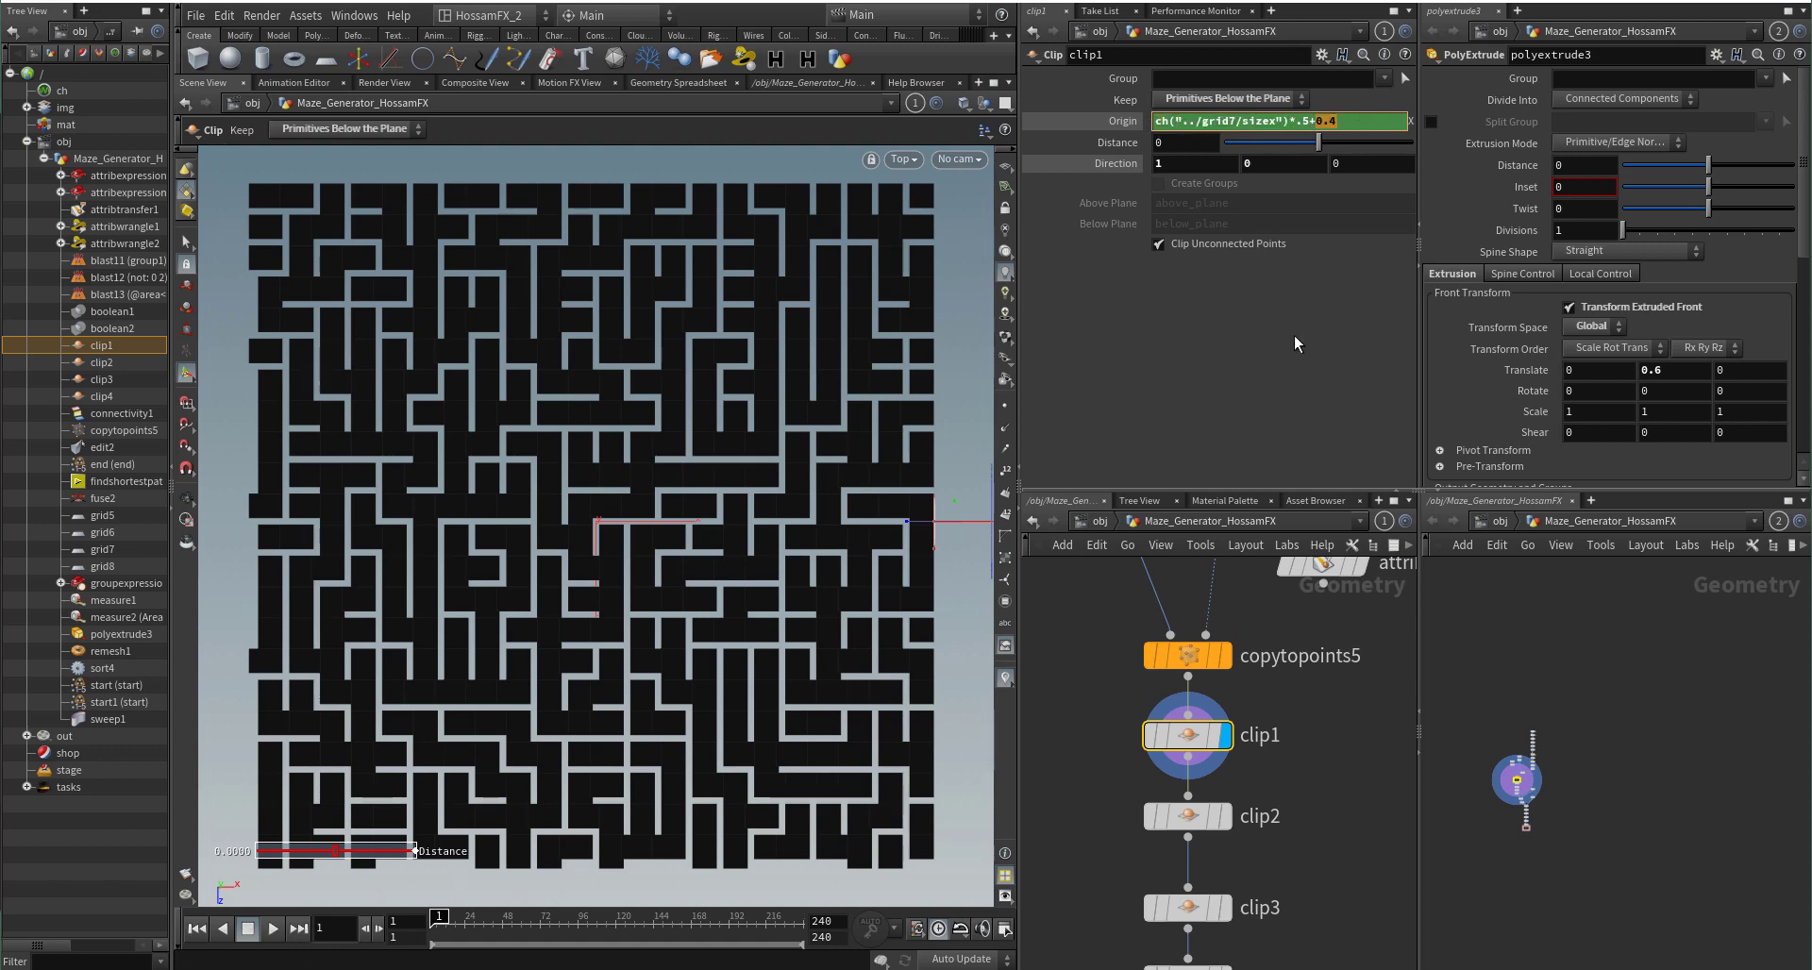
{"action": "key", "text": "Return"}
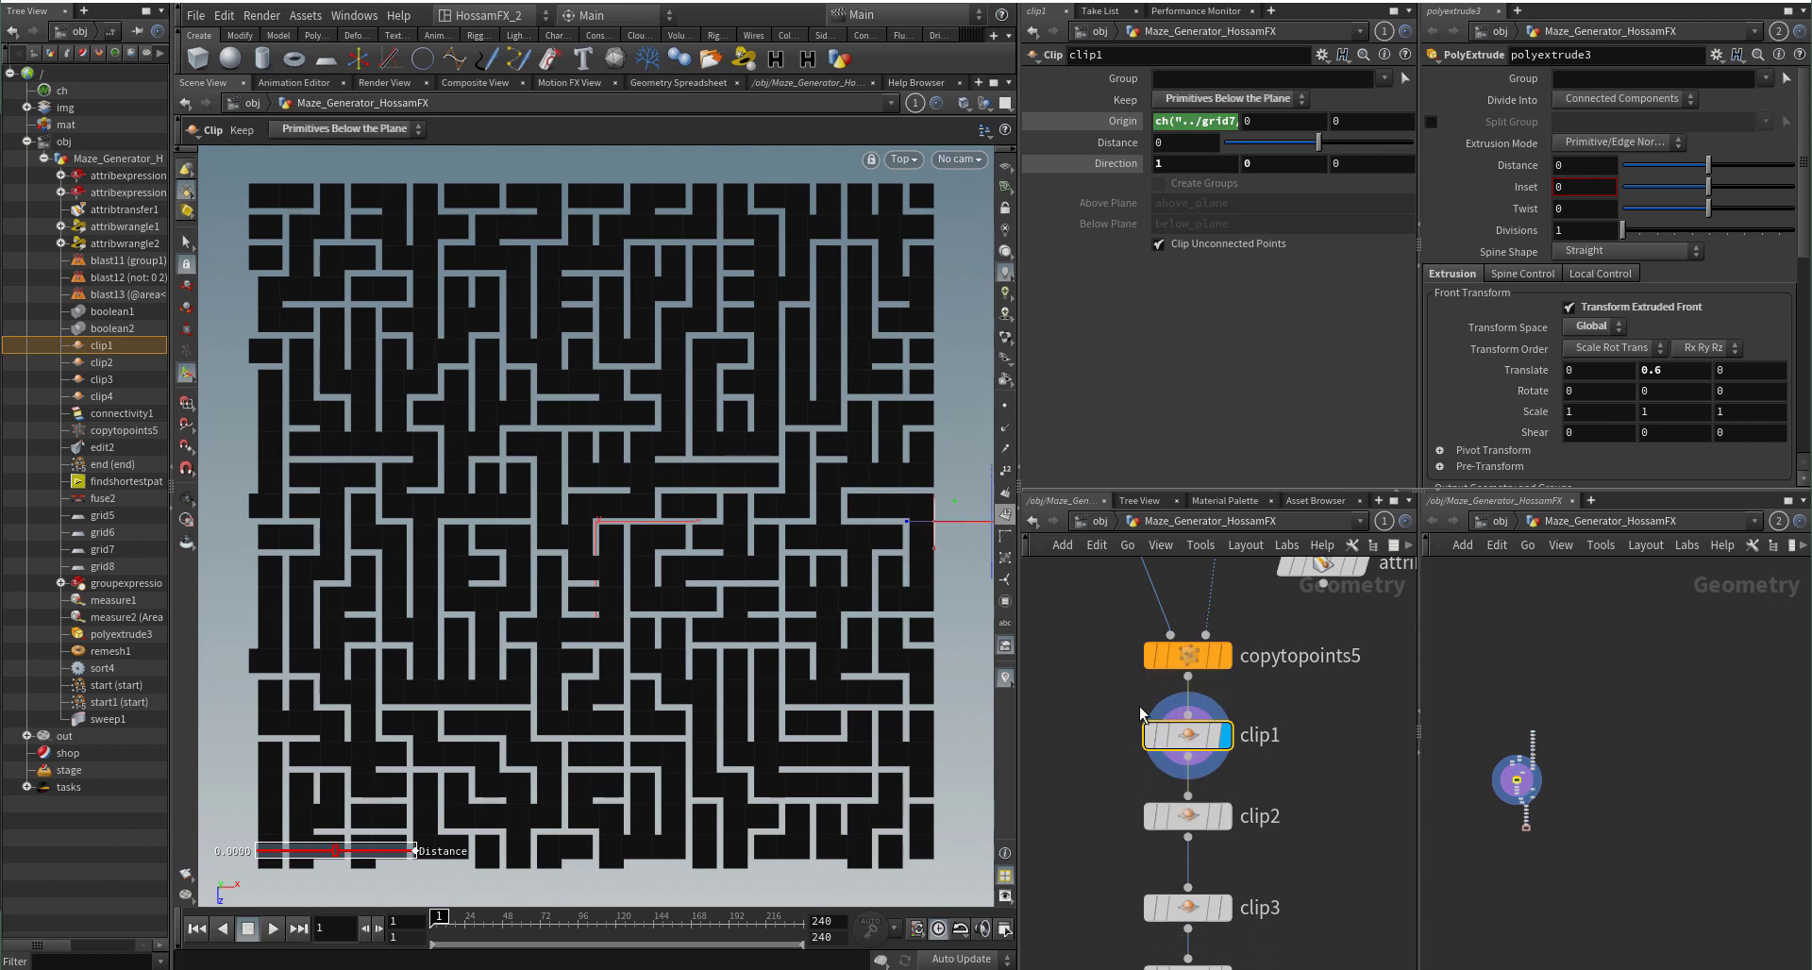
Step: Display and select clip2, and examine the clipping plane along the maze's lower edge
{"action": "mouse_move", "coordinate": [1141, 706]}
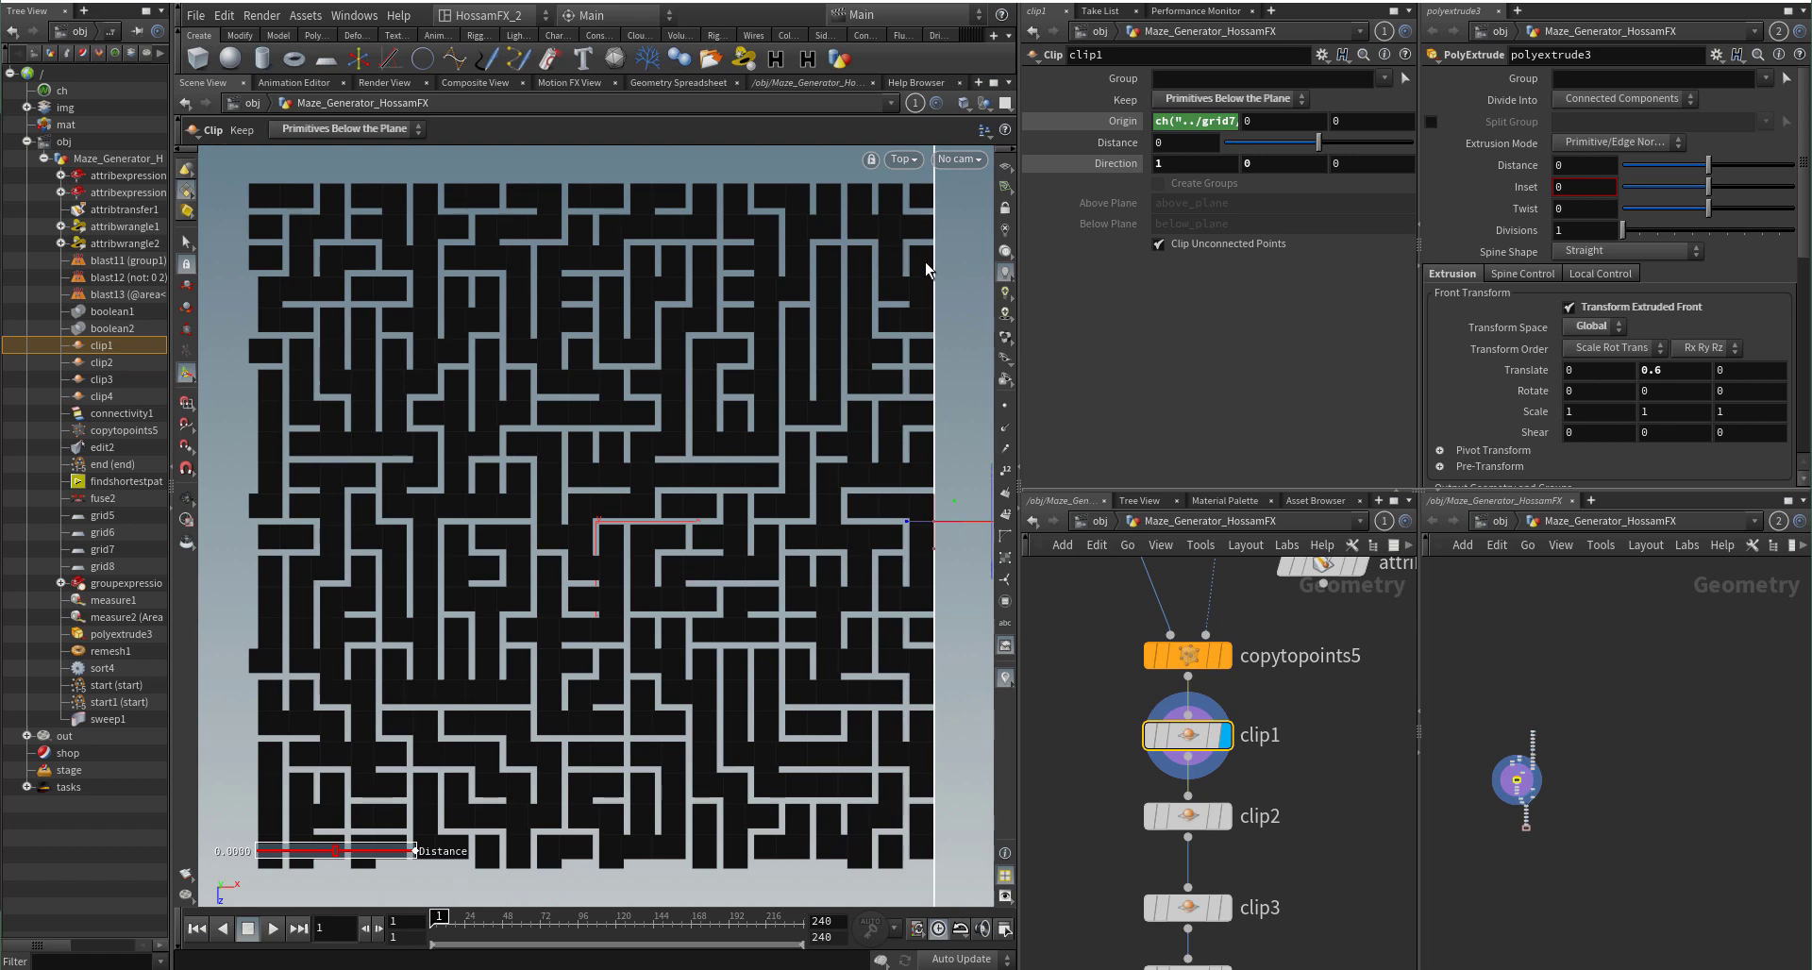
{"action": "left_click", "coordinate": [1186, 816]}
{"action": "left_click", "coordinate": [1226, 815]}
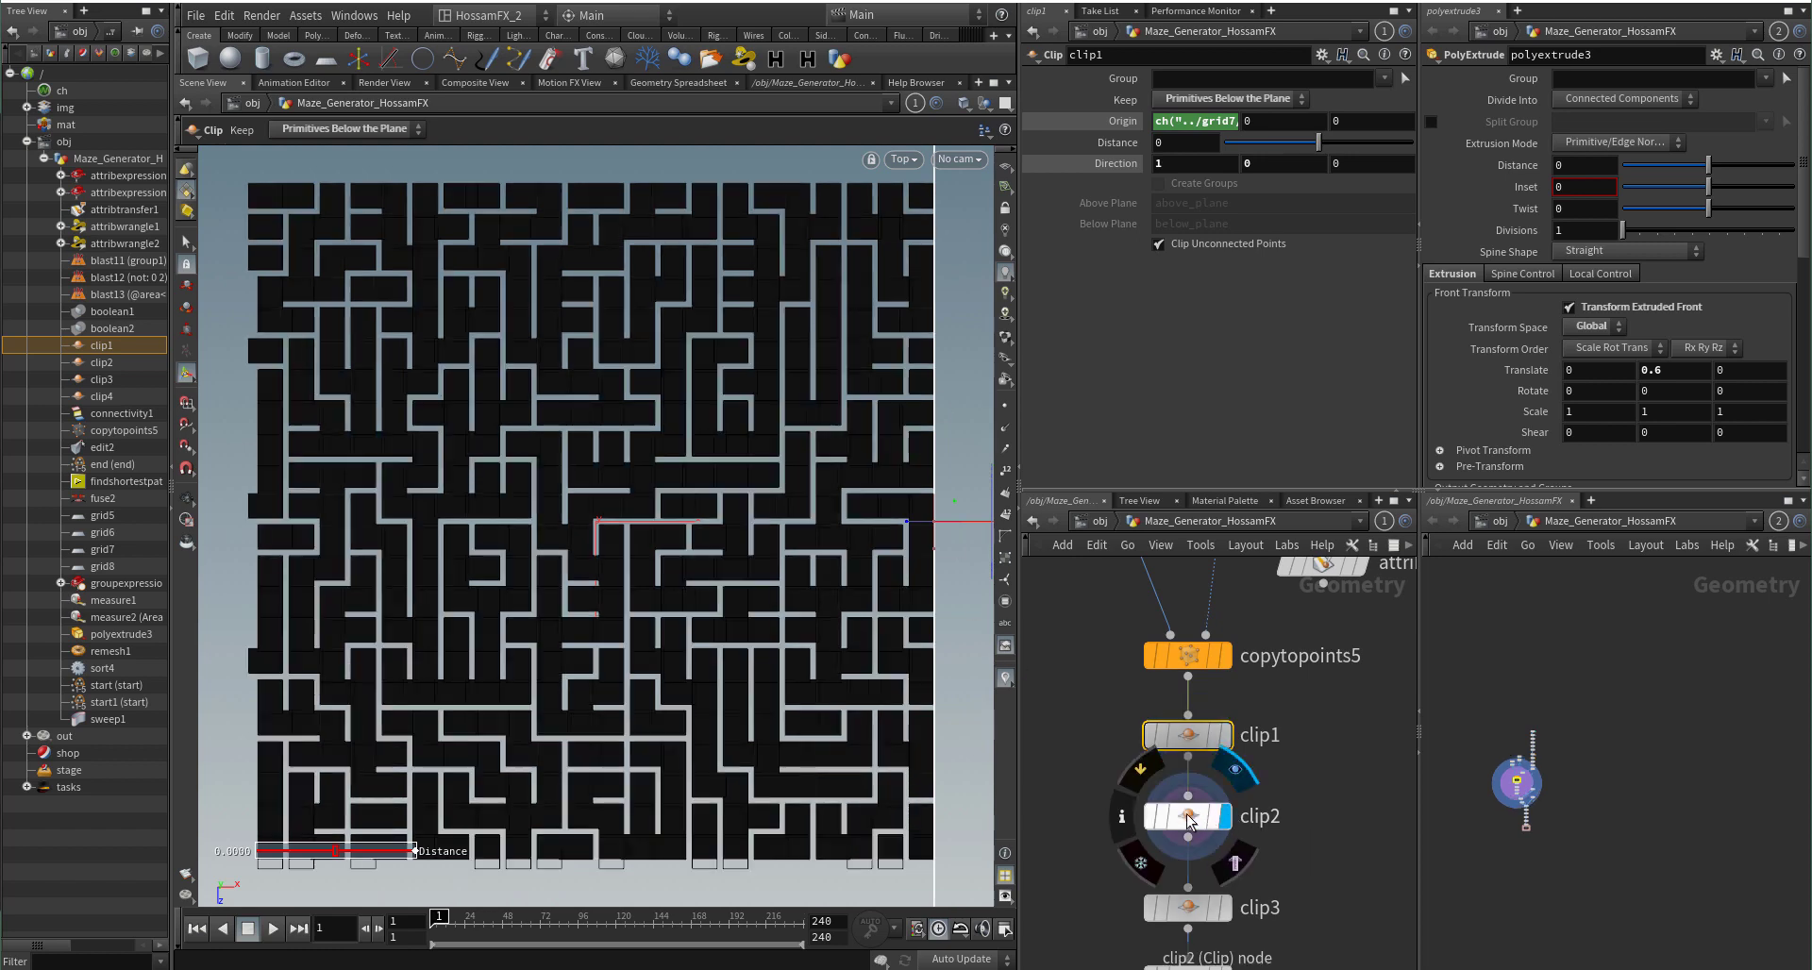
{"action": "middle_click_drag", "start_coordinate": [1136, 861], "coordinate": [1139, 829]}
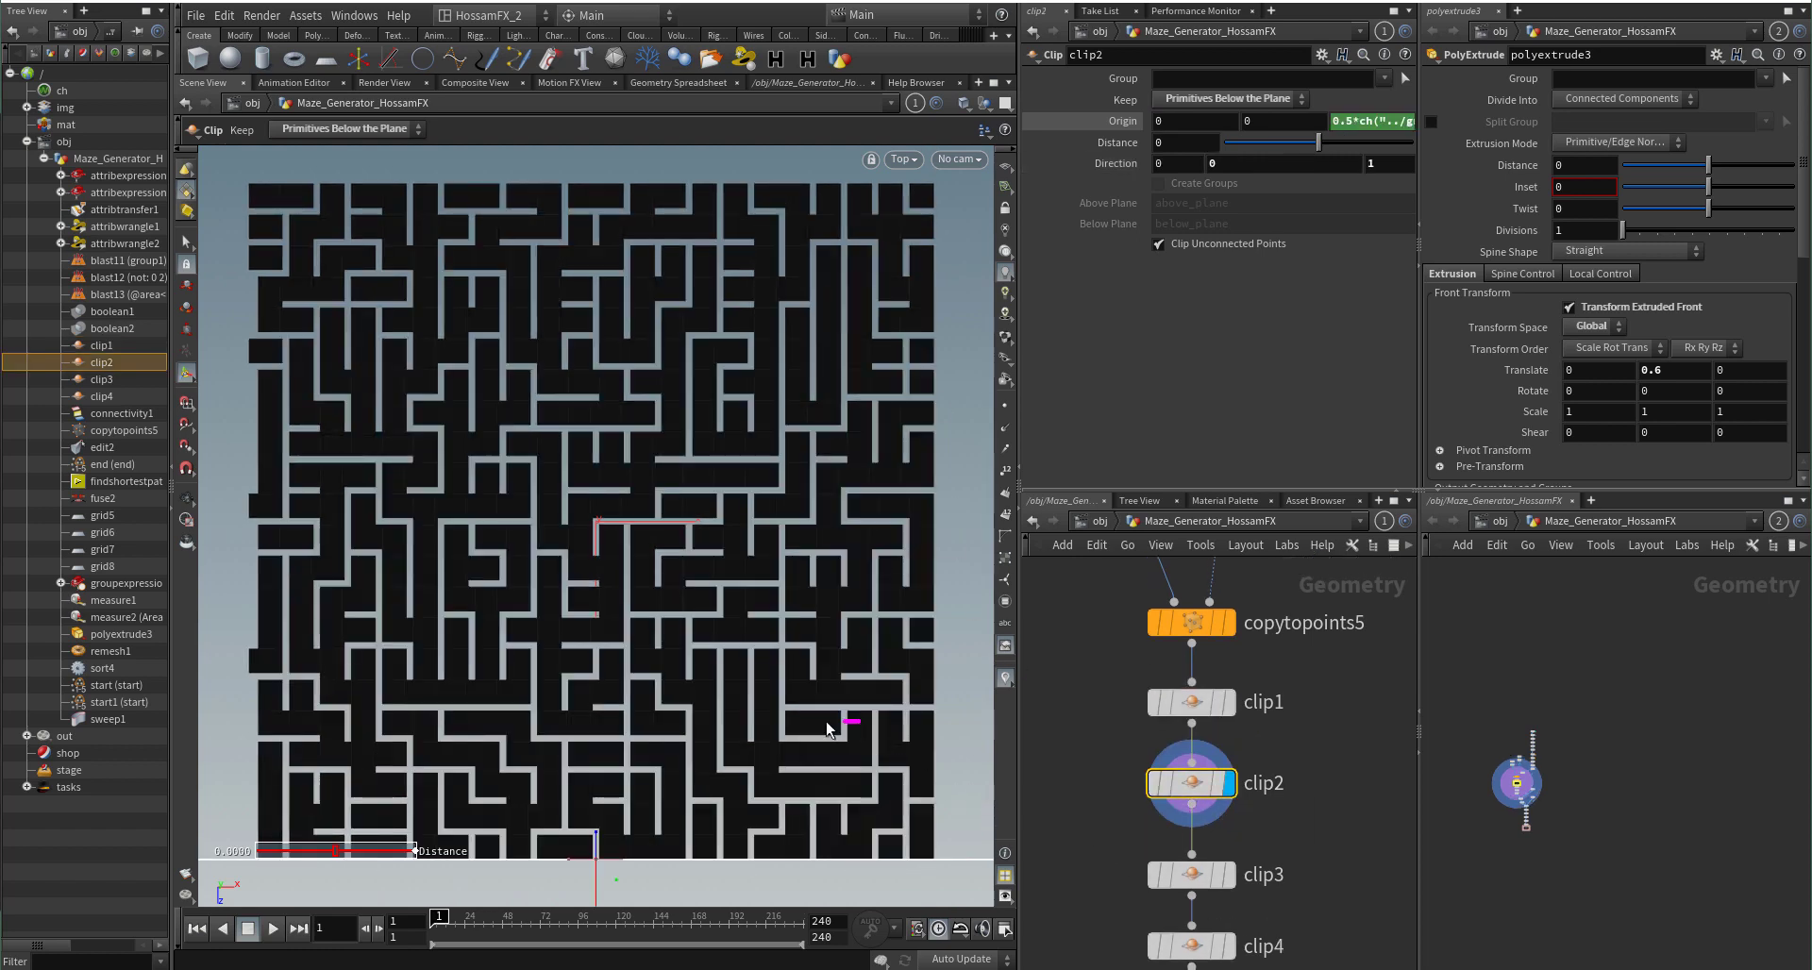
{"action": "scroll", "coordinate": [803, 740], "scroll_direction": "down", "scroll_amount": 4}
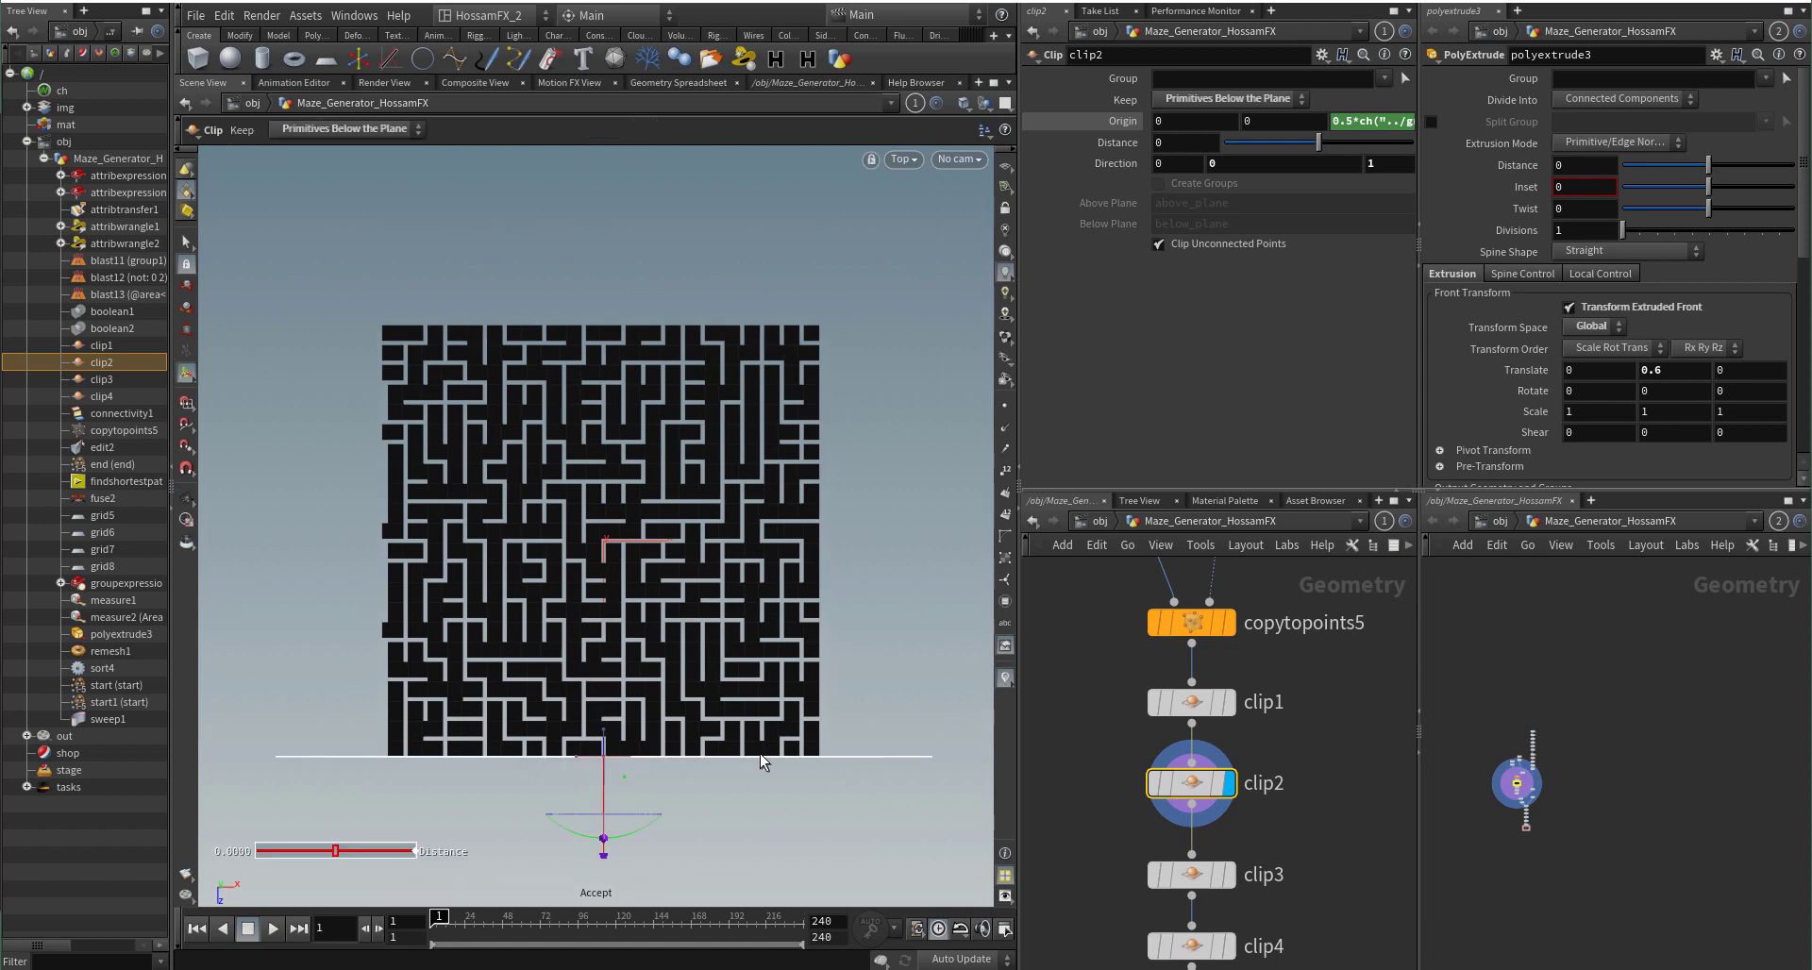
Step: Examine the expression on clip2's Z origin
{"action": "scroll", "coordinate": [1192, 790], "scroll_direction": "up", "scroll_amount": 2}
{"action": "middle_click_drag", "start_coordinate": [1255, 897], "coordinate": [1267, 806]}
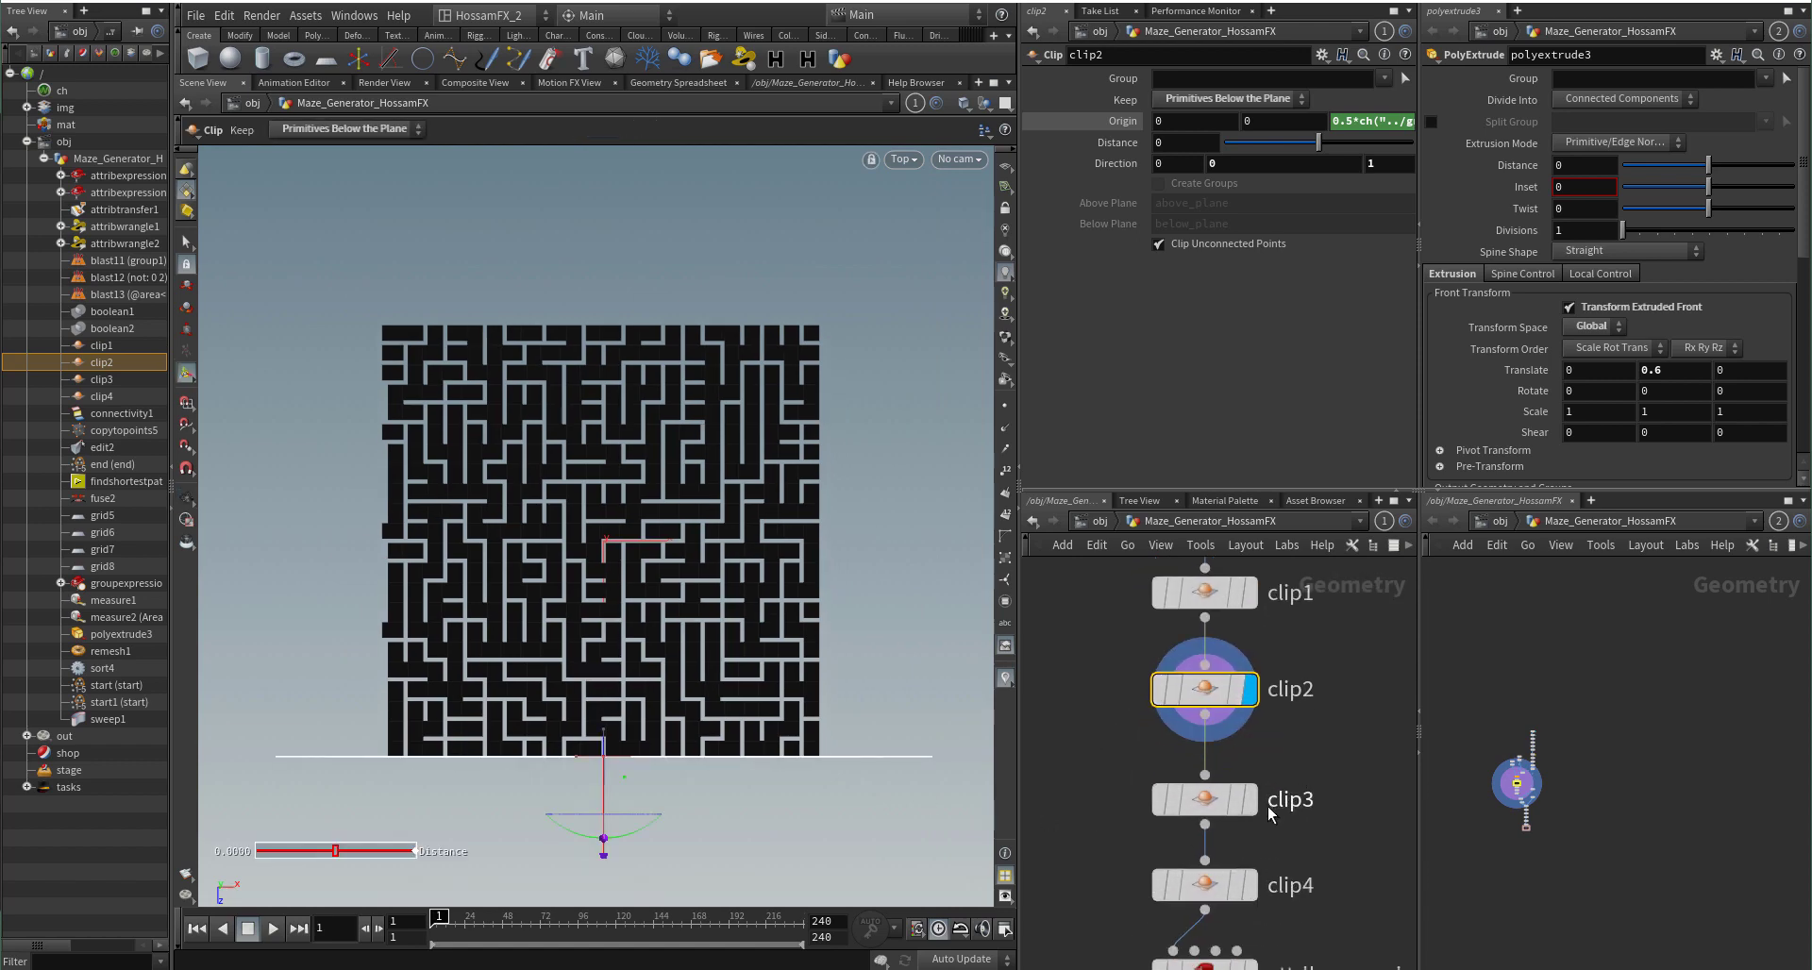
{"action": "left_click", "coordinate": [1356, 122]}
{"action": "left_click", "coordinate": [1302, 341]}
Step: Display clip3 and clip4 in turn, opening each node's parameters and checking its clipping plane on the maze border
{"action": "middle_click_drag", "start_coordinate": [1316, 819], "coordinate": [1342, 734]}
{"action": "scroll", "coordinate": [1282, 733], "scroll_direction": "up", "scroll_amount": 2}
{"action": "left_click", "coordinate": [1270, 713]}
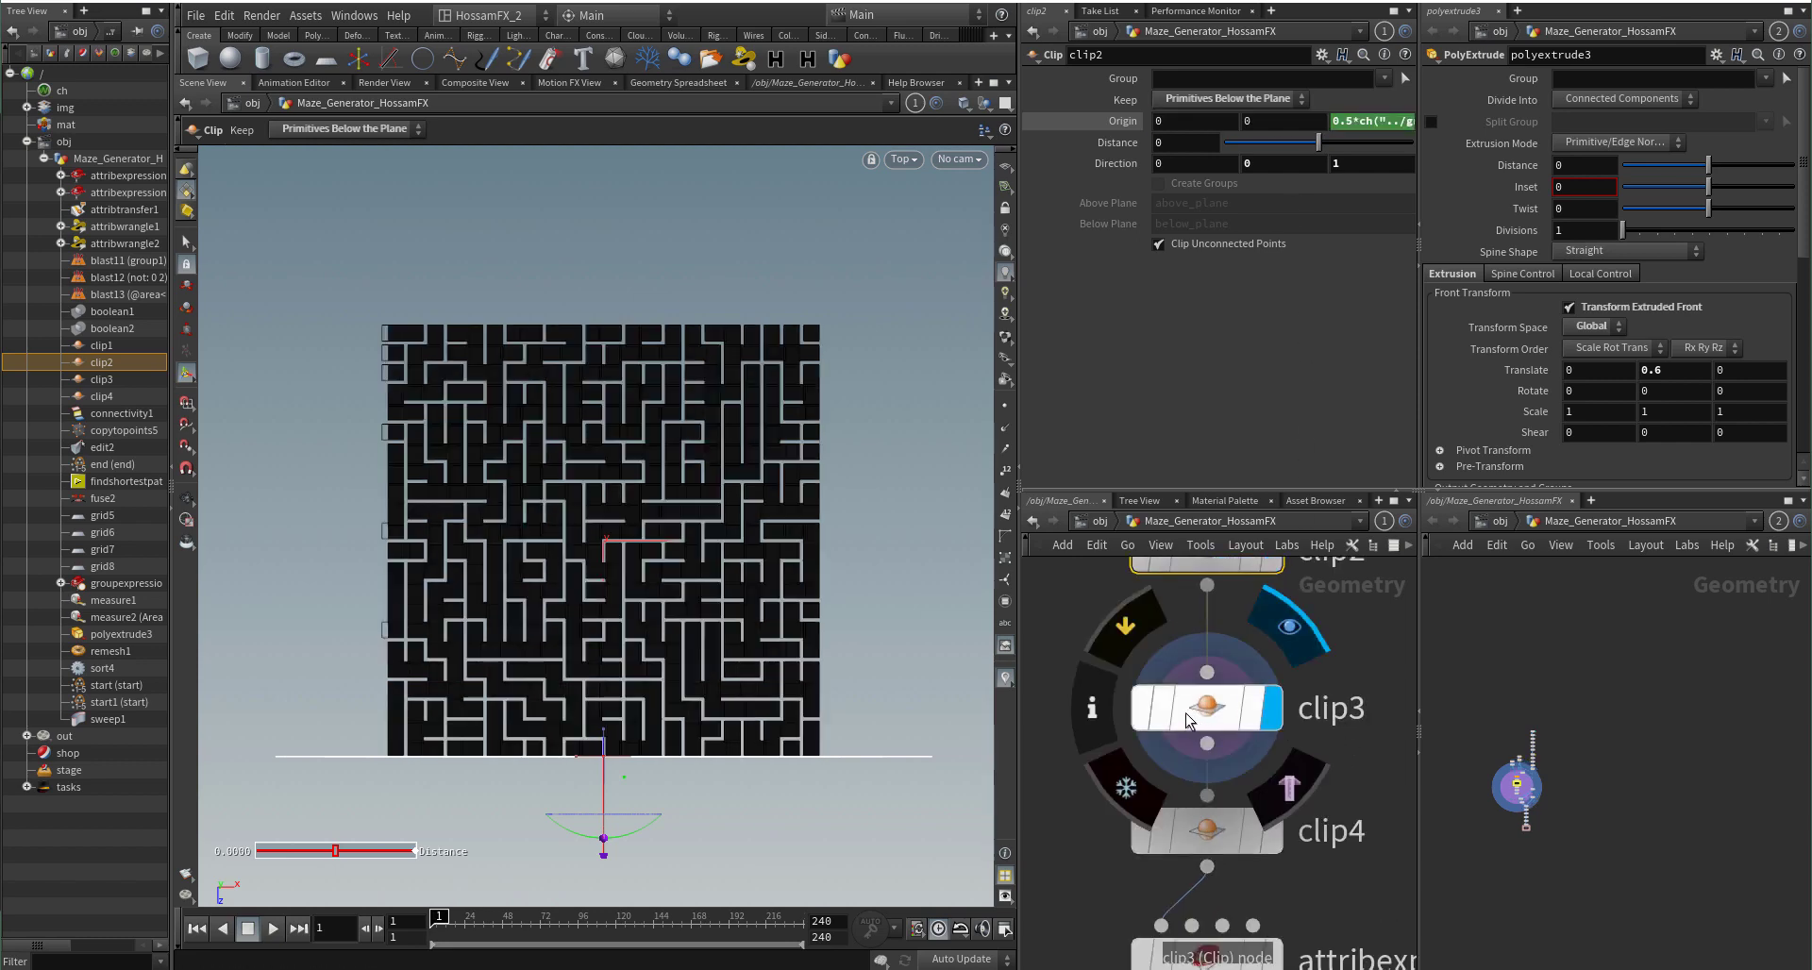
{"action": "left_click", "coordinate": [1191, 716]}
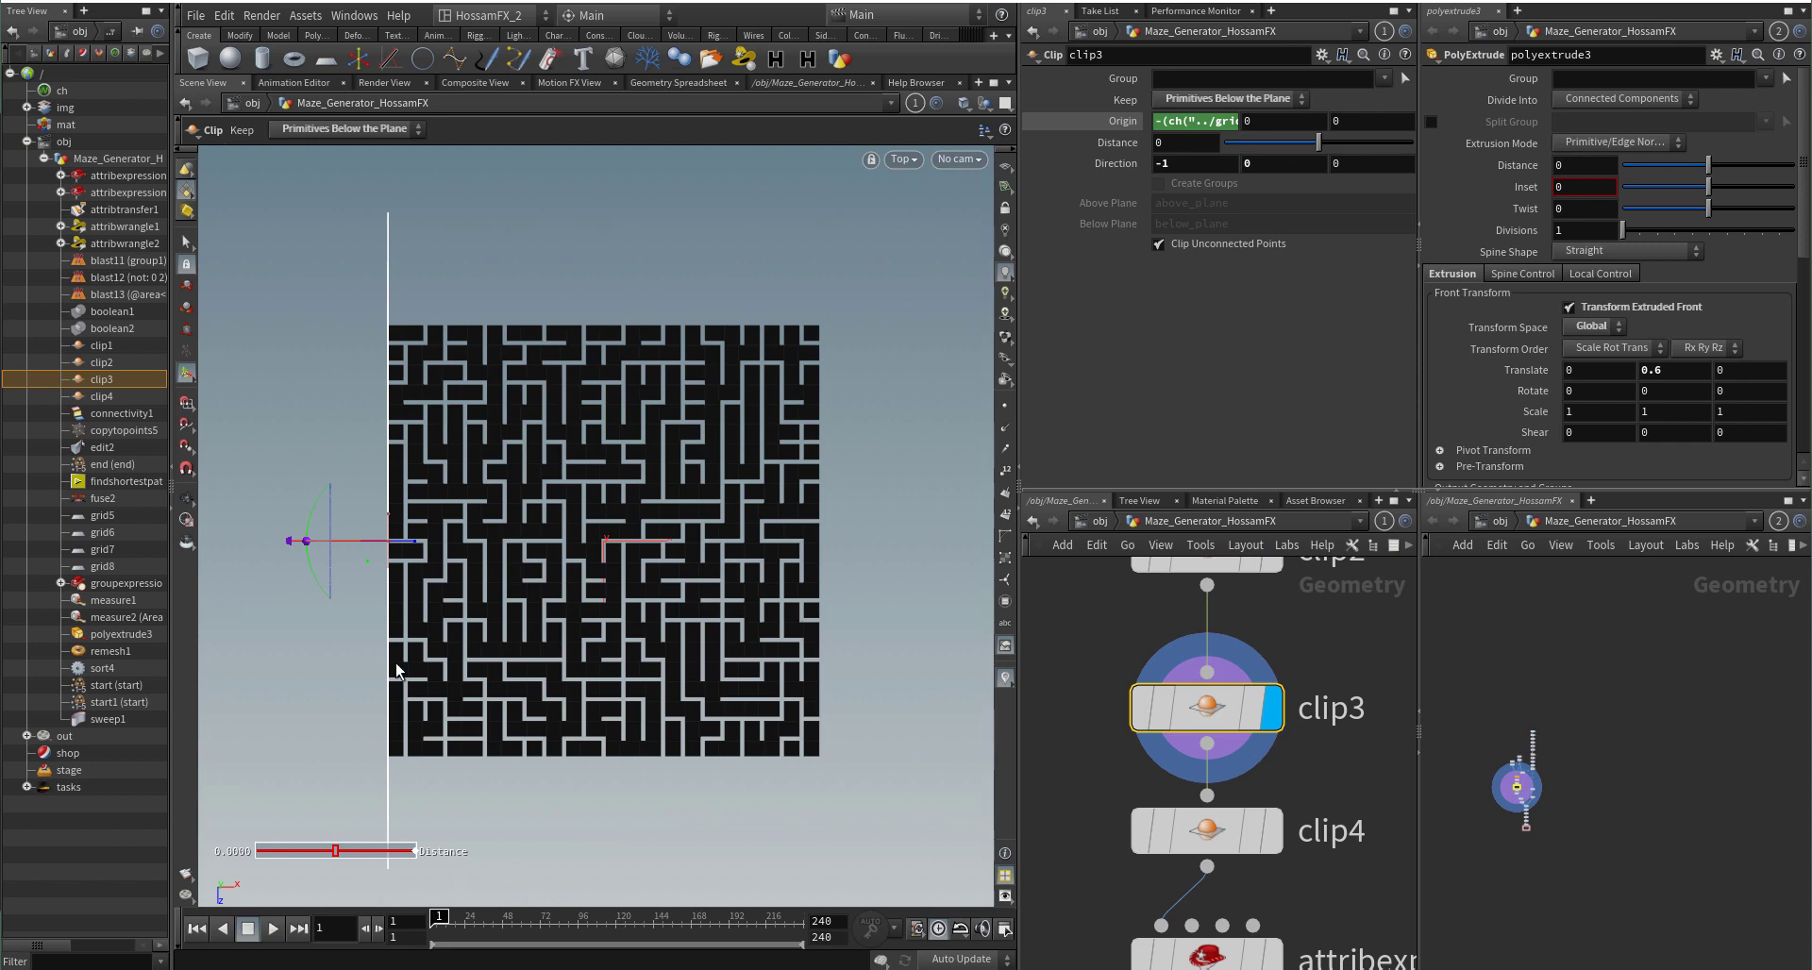
{"action": "left_click", "coordinate": [1265, 833]}
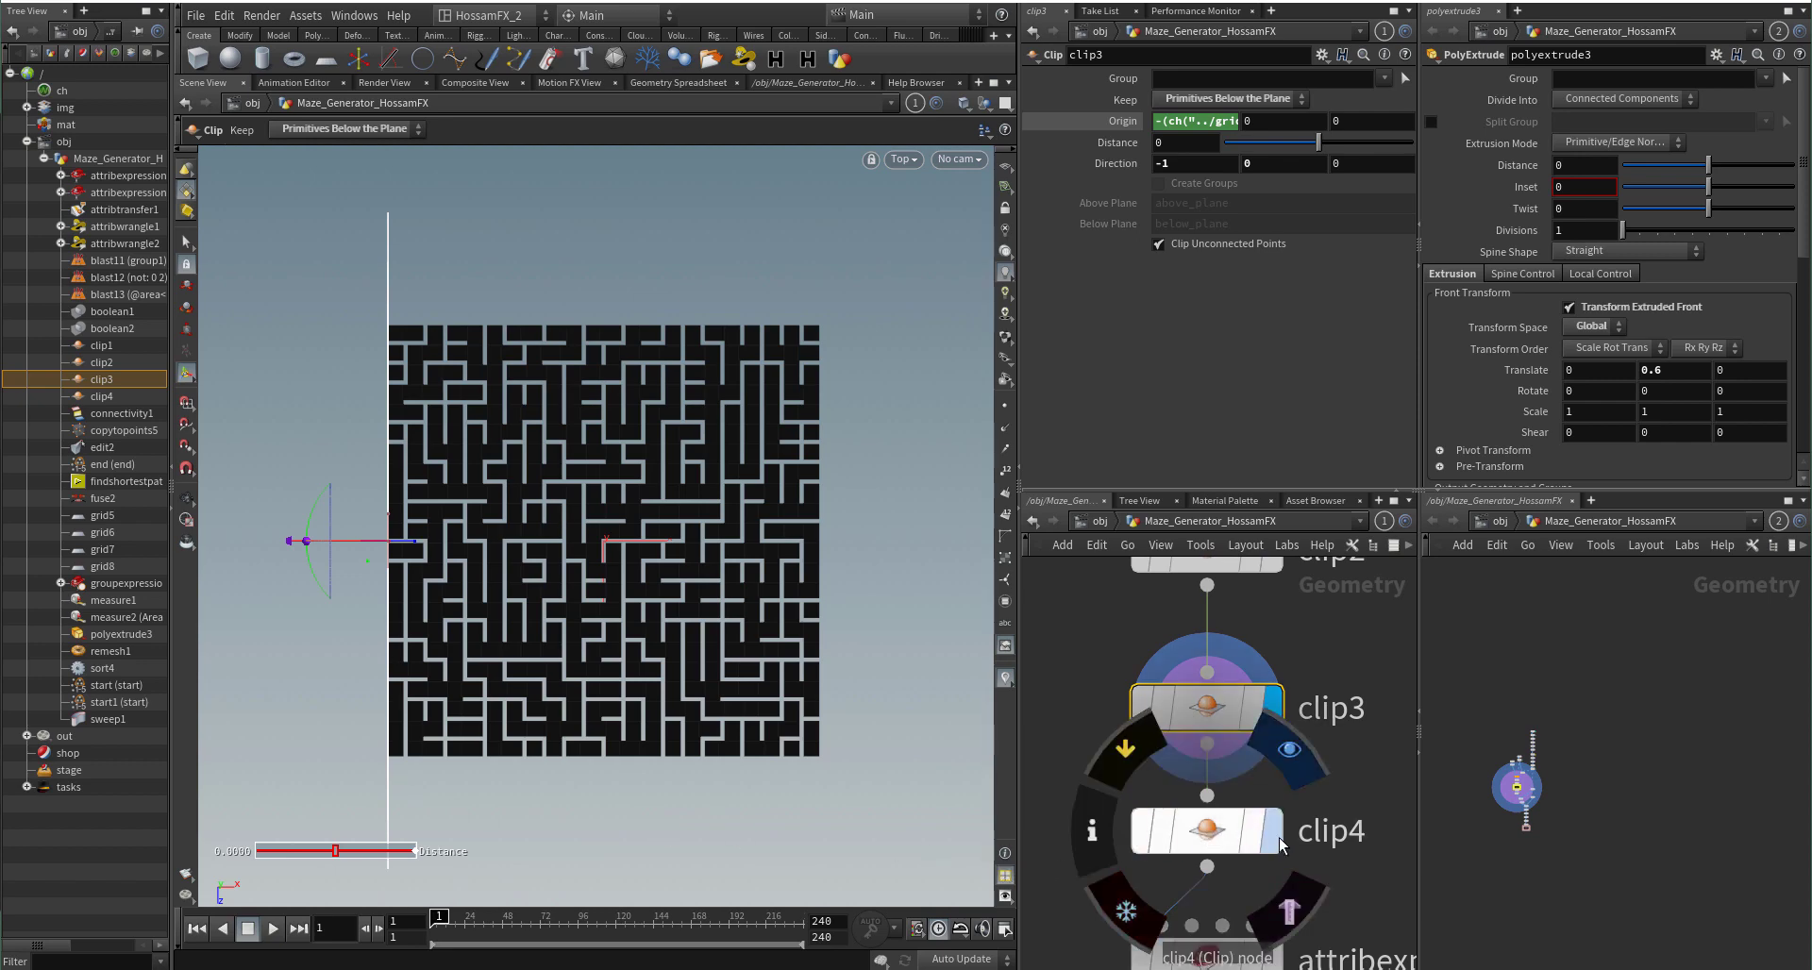
{"action": "left_click", "coordinate": [1206, 831]}
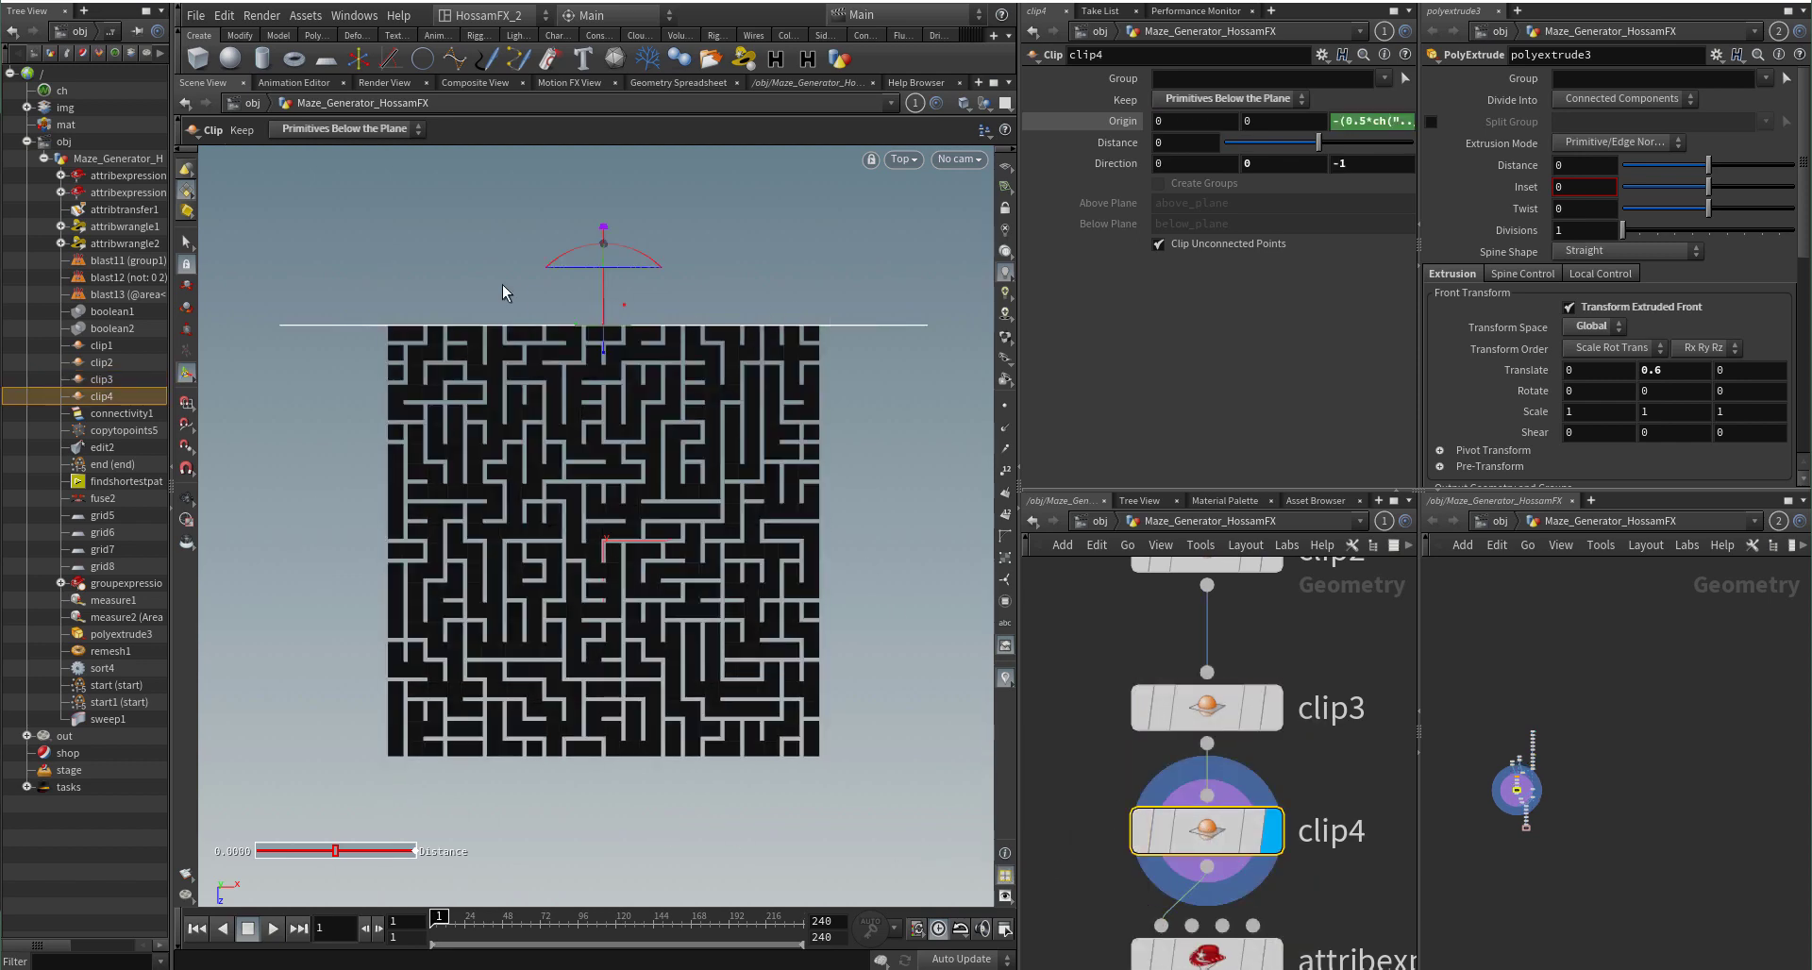
Step: Display attribexpression8 below clip4 and open its parameters
{"action": "scroll", "coordinate": [1069, 784], "scroll_direction": "down", "scroll_amount": 3}
{"action": "middle_click_drag", "start_coordinate": [1098, 840], "coordinate": [1142, 738]}
{"action": "scroll", "coordinate": [1159, 744], "scroll_direction": "up", "scroll_amount": 3}
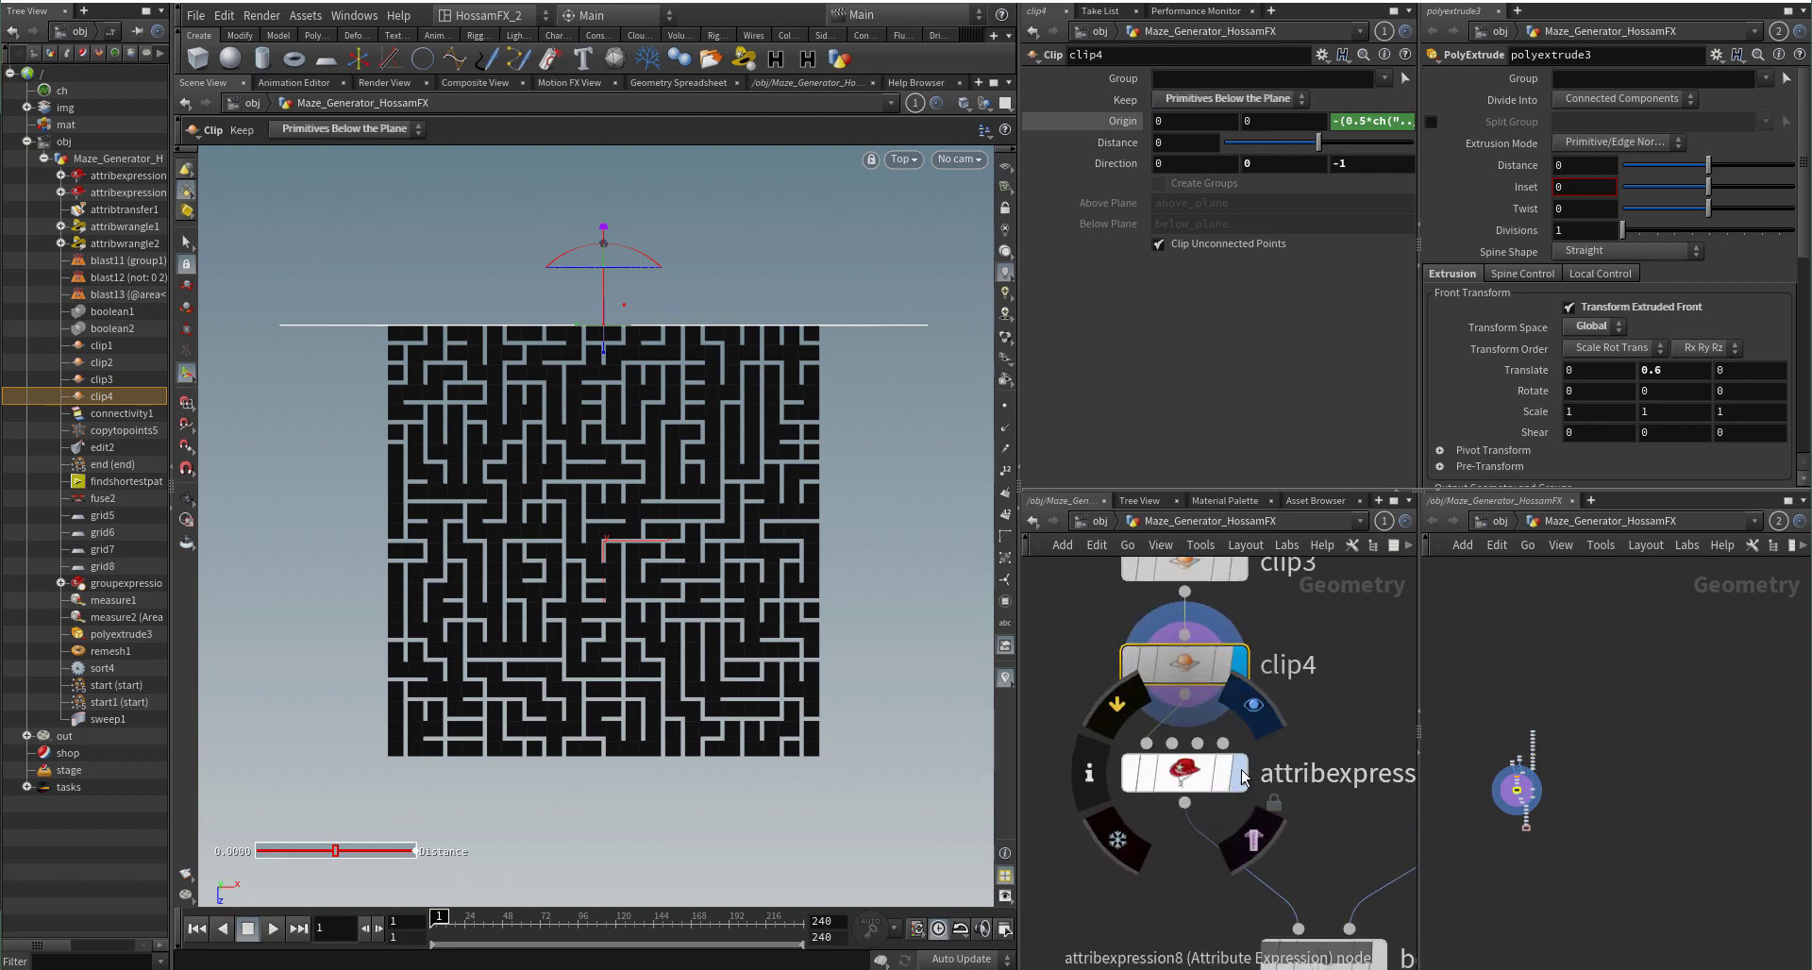
{"action": "left_click", "coordinate": [1238, 774]}
{"action": "left_click", "coordinate": [1185, 779]}
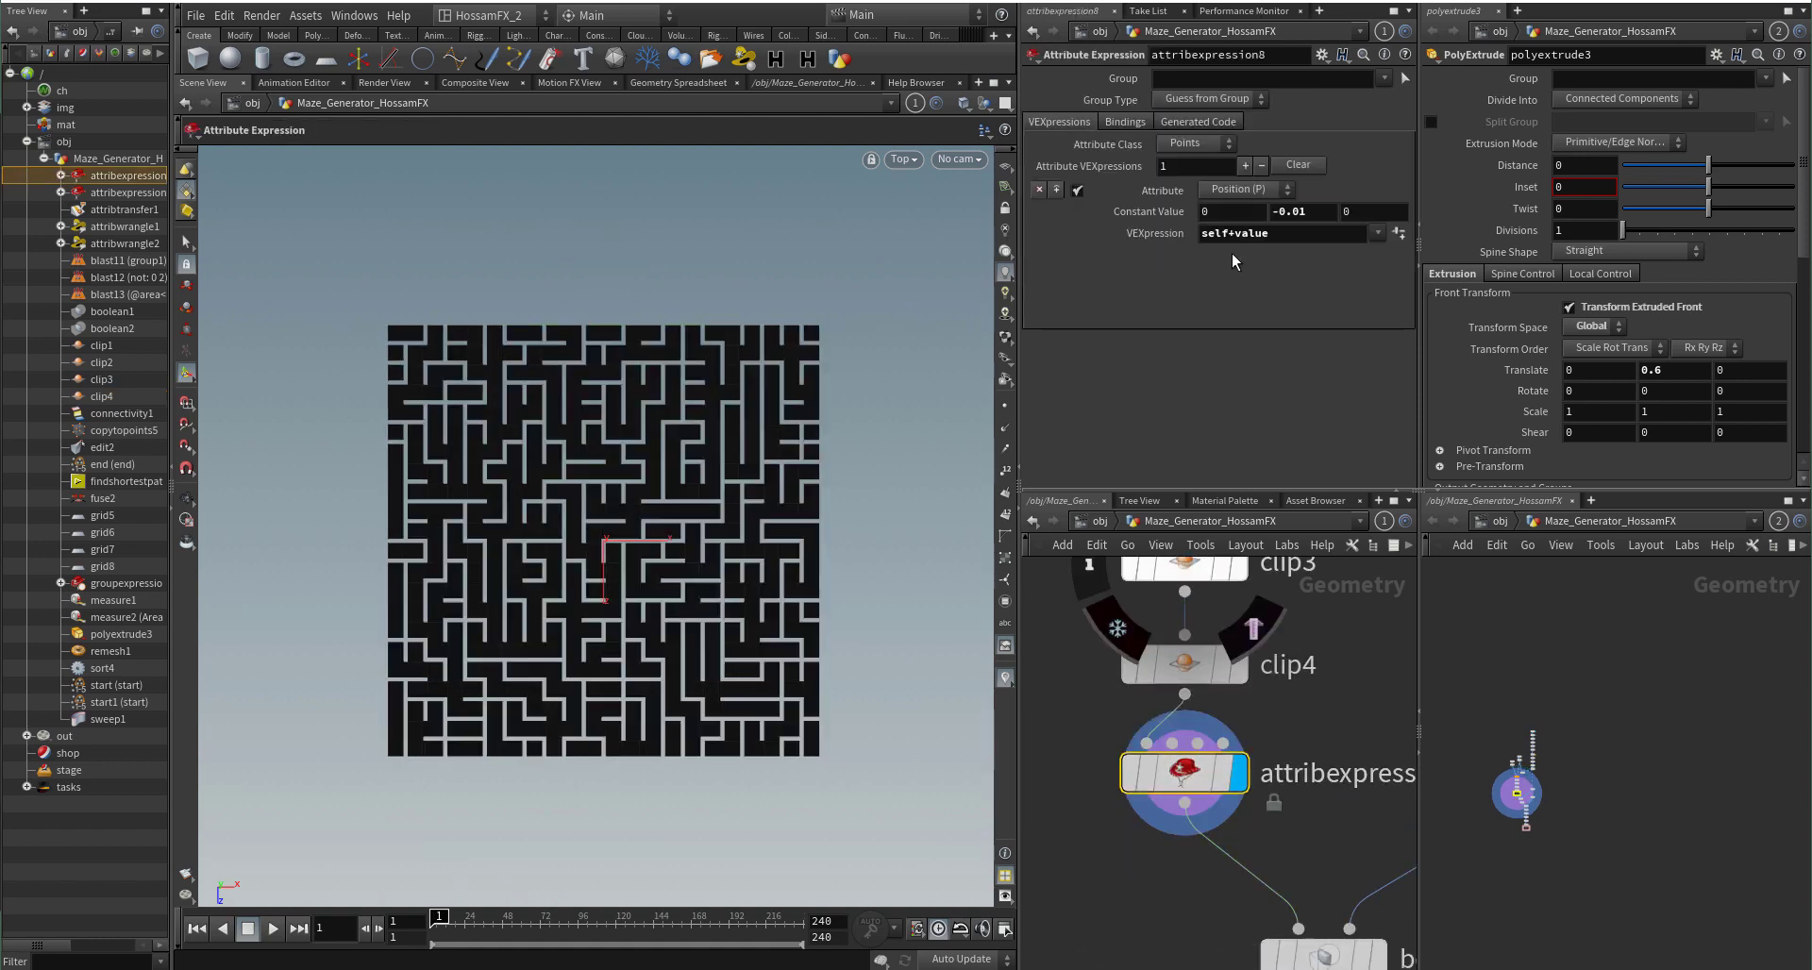
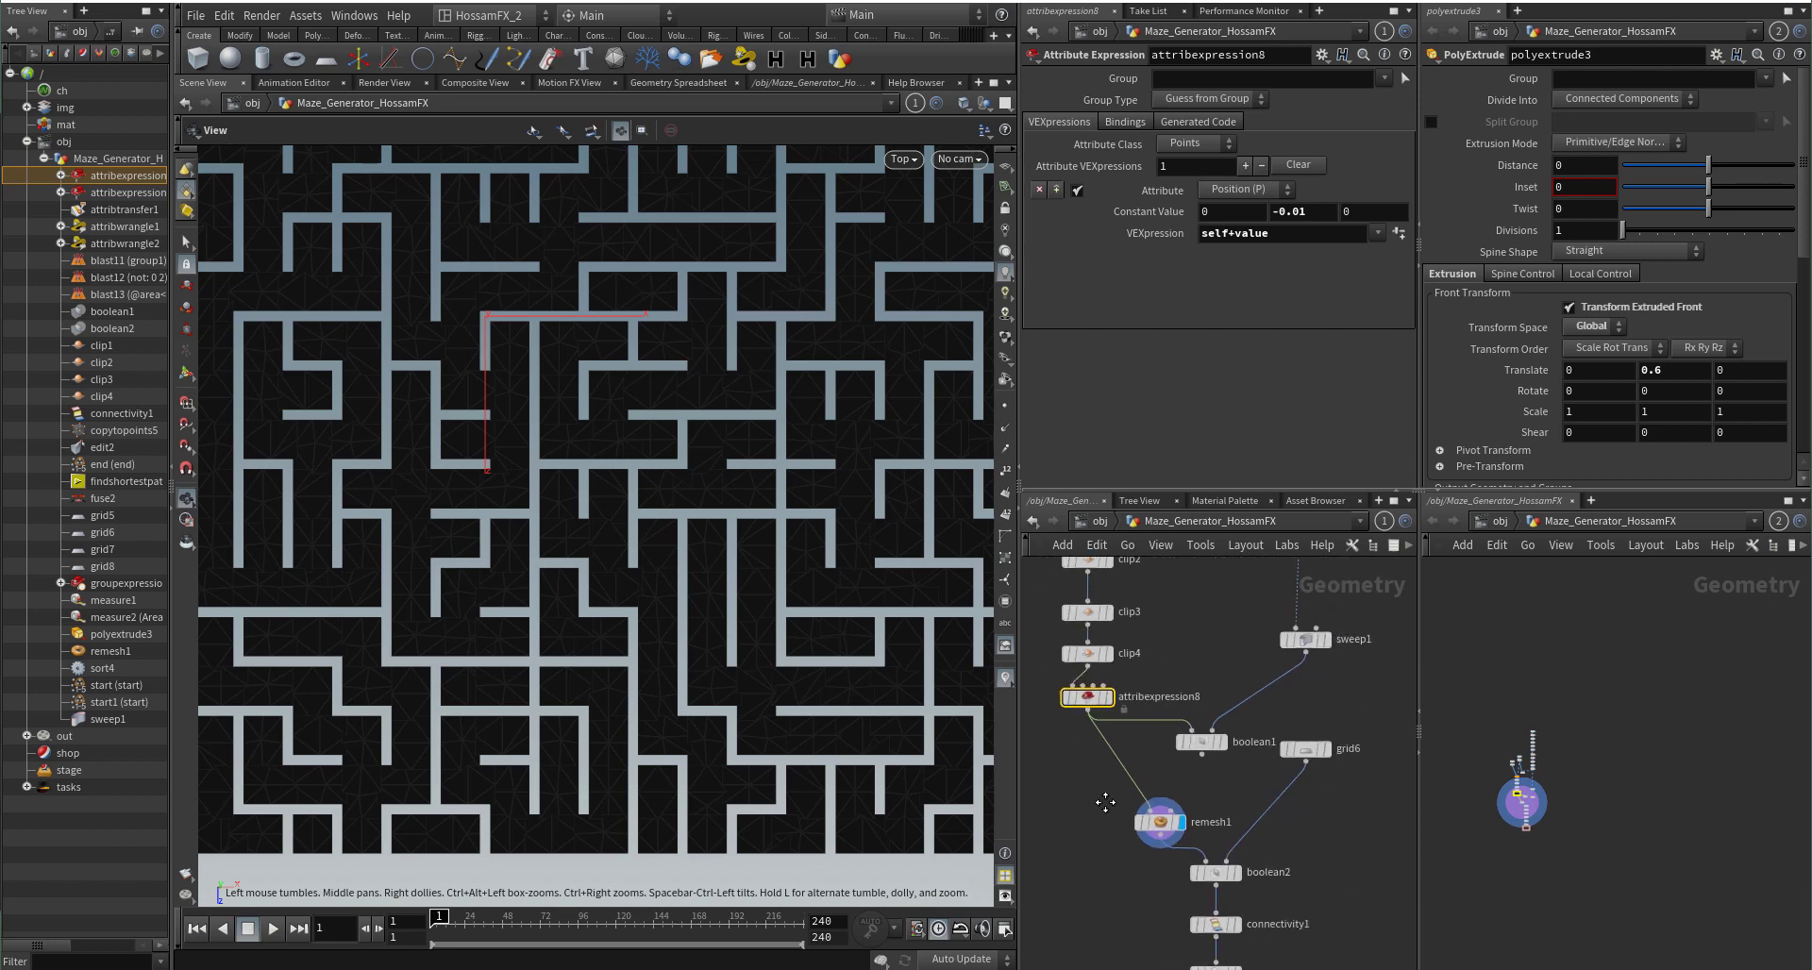
Step: Brighten the maze's viewport display and switch to wireframe to examine the triangulated mesh from remesh1
{"action": "left_click", "coordinate": [1006, 329]}
{"action": "left_click", "coordinate": [1076, 421]}
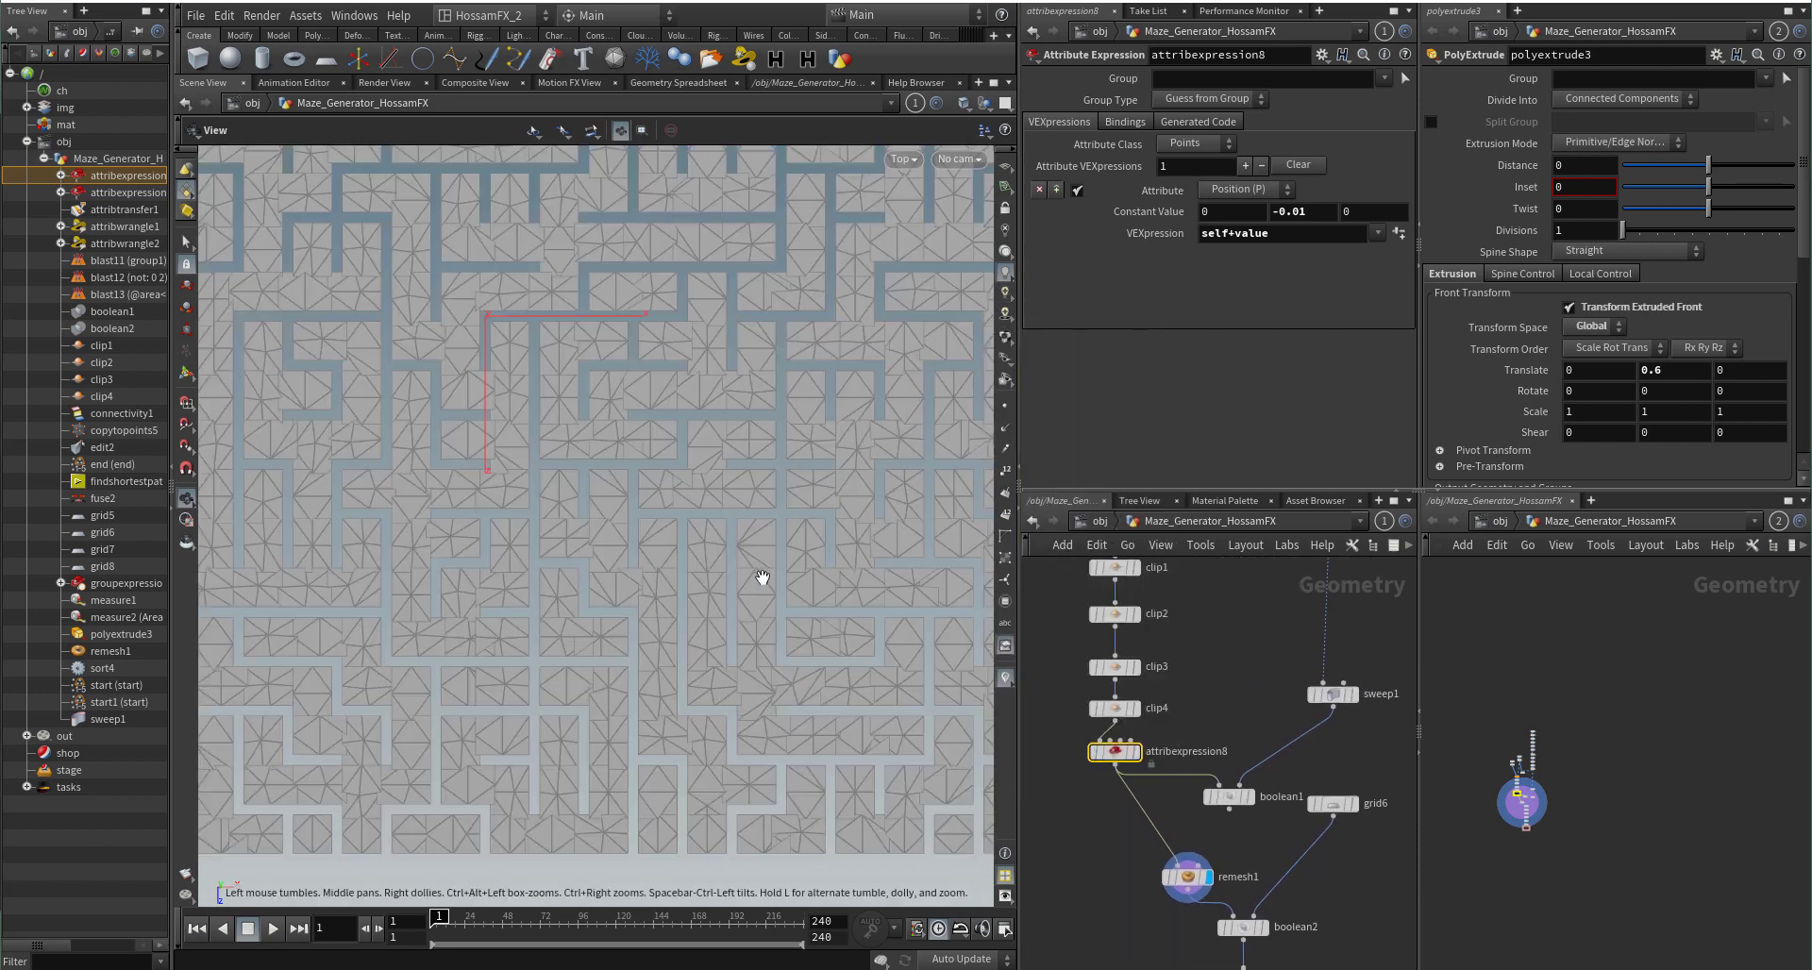
{"action": "scroll", "coordinate": [554, 720], "scroll_direction": "down", "scroll_amount": 10}
{"action": "scroll", "coordinate": [627, 676], "scroll_direction": "up", "scroll_amount": 15}
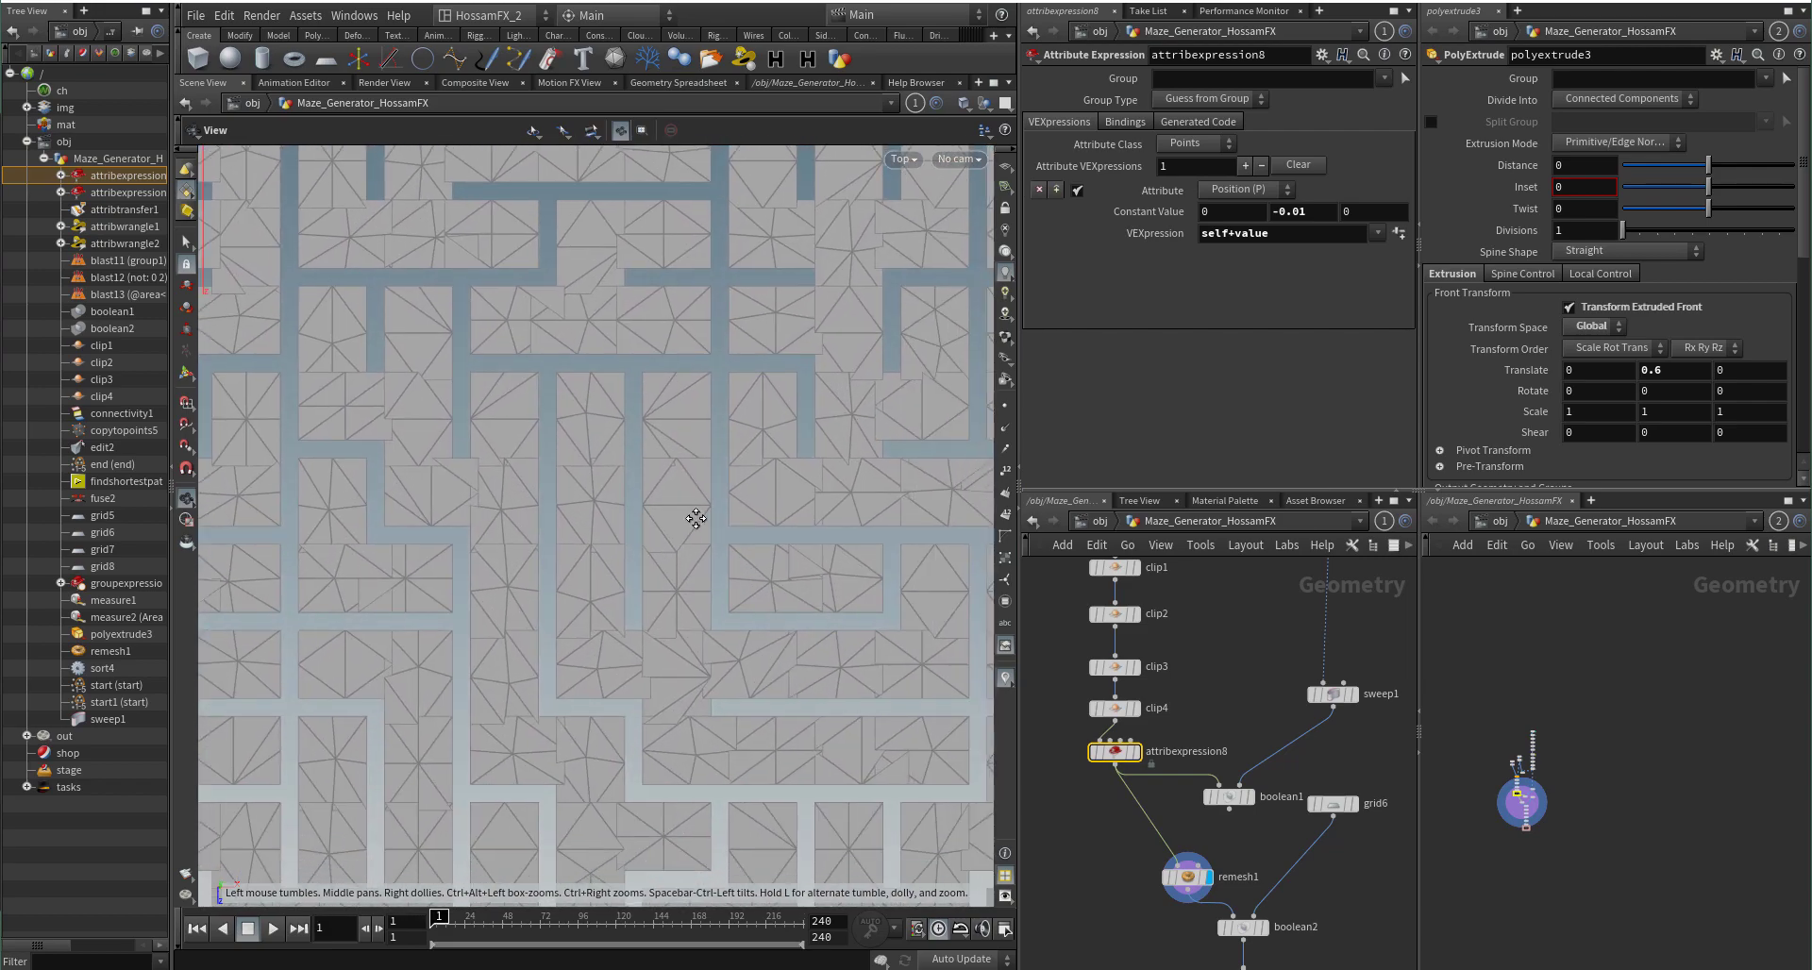
{"action": "scroll", "coordinate": [696, 518], "scroll_direction": "down", "scroll_amount": 8}
{"action": "scroll", "coordinate": [623, 623], "scroll_direction": "up", "scroll_amount": 12}
{"action": "key", "text": "w"}
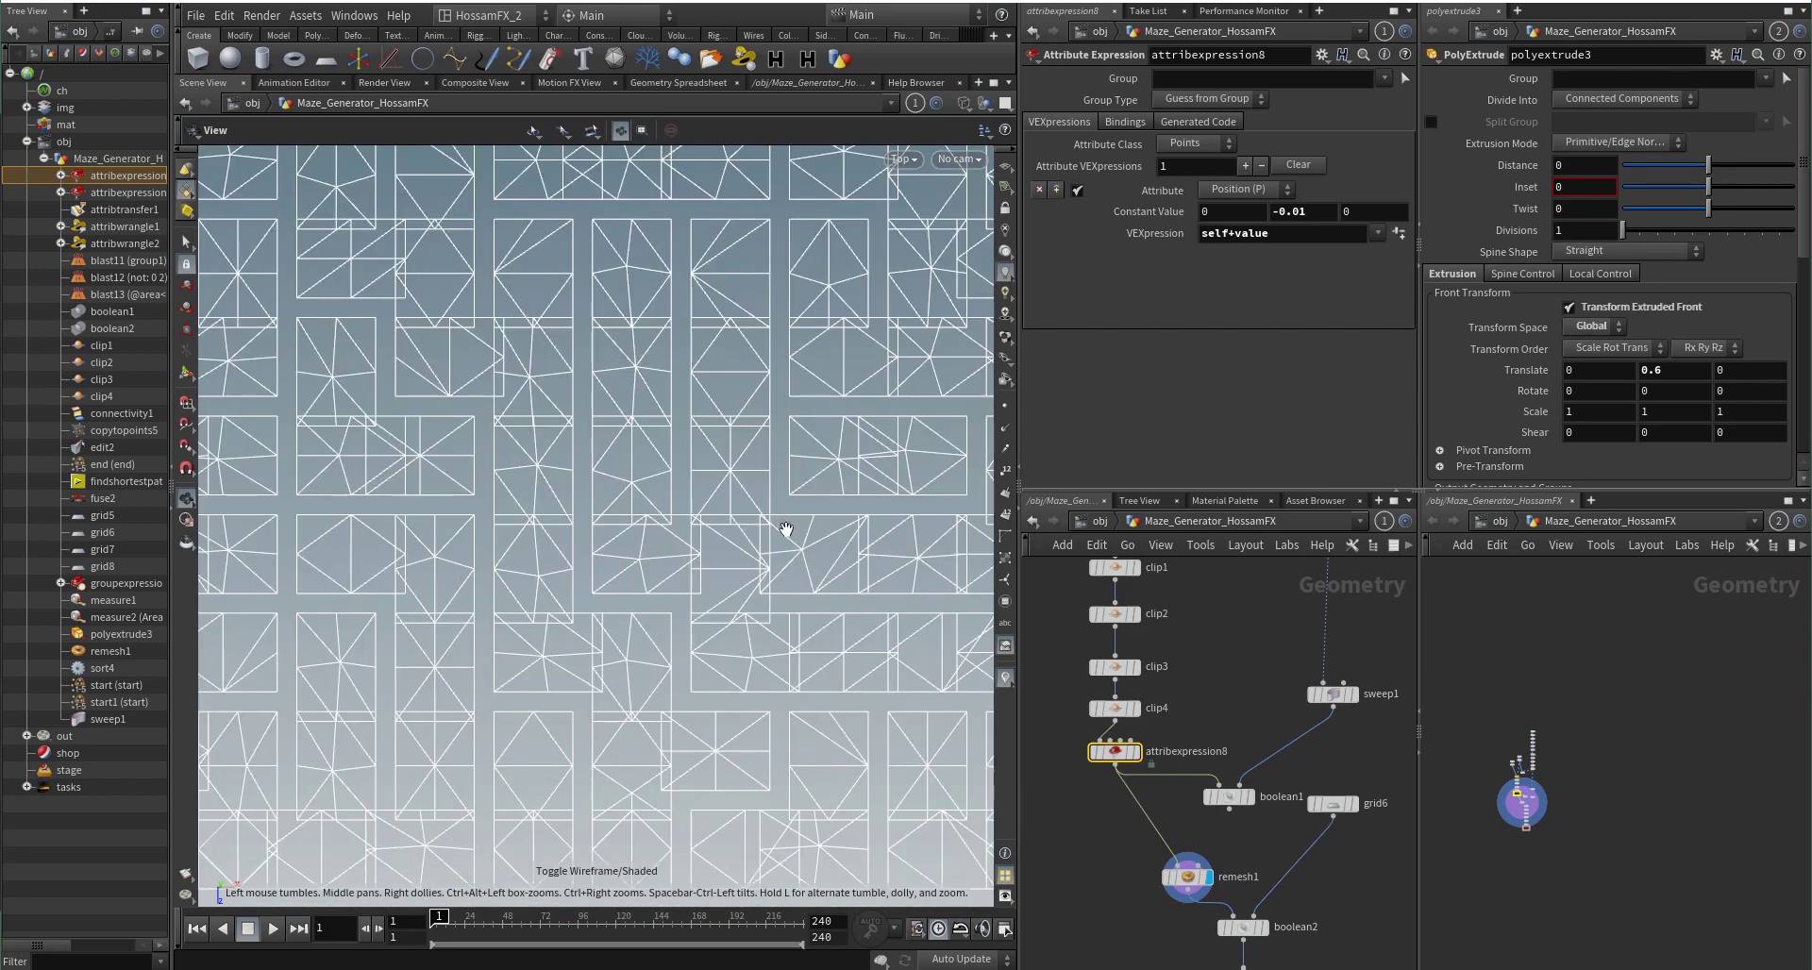
{"action": "scroll", "coordinate": [626, 692], "scroll_direction": "down", "scroll_amount": 4}
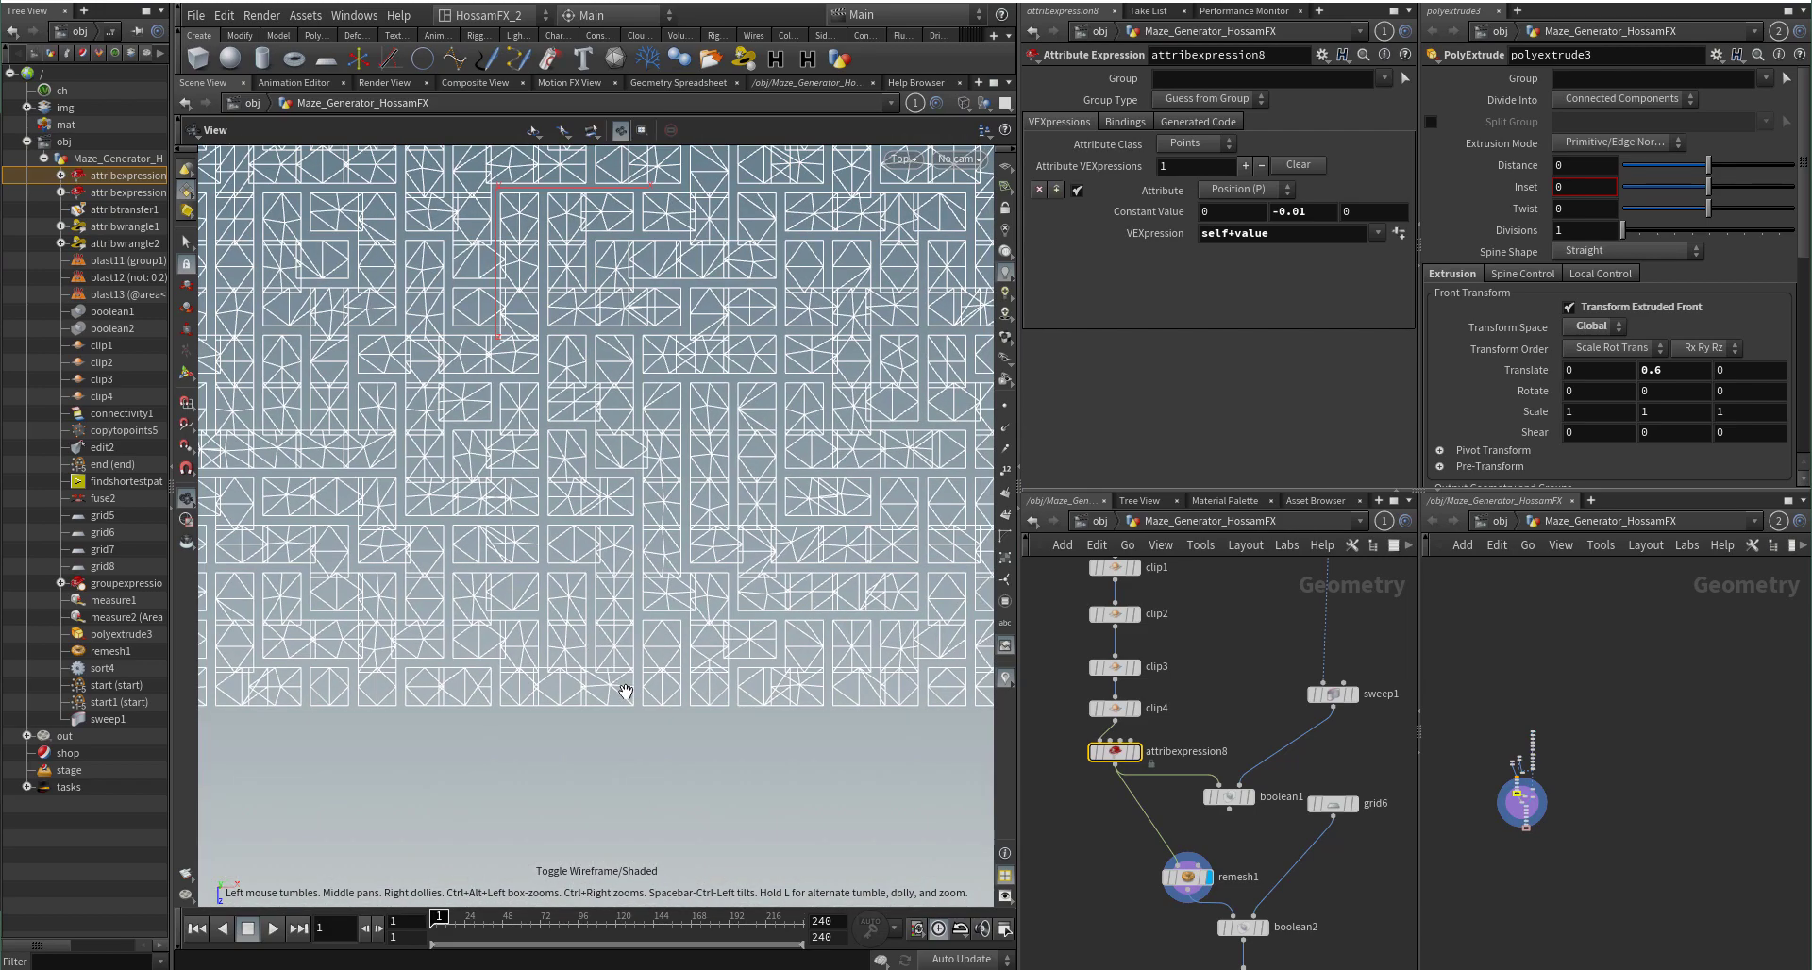
Step: Restore the darker viewport display and return the remeshed maze to shaded view
{"action": "left_click", "coordinate": [1006, 337]}
{"action": "left_click", "coordinate": [1038, 426]}
{"action": "scroll", "coordinate": [868, 630], "scroll_direction": "down", "scroll_amount": 2}
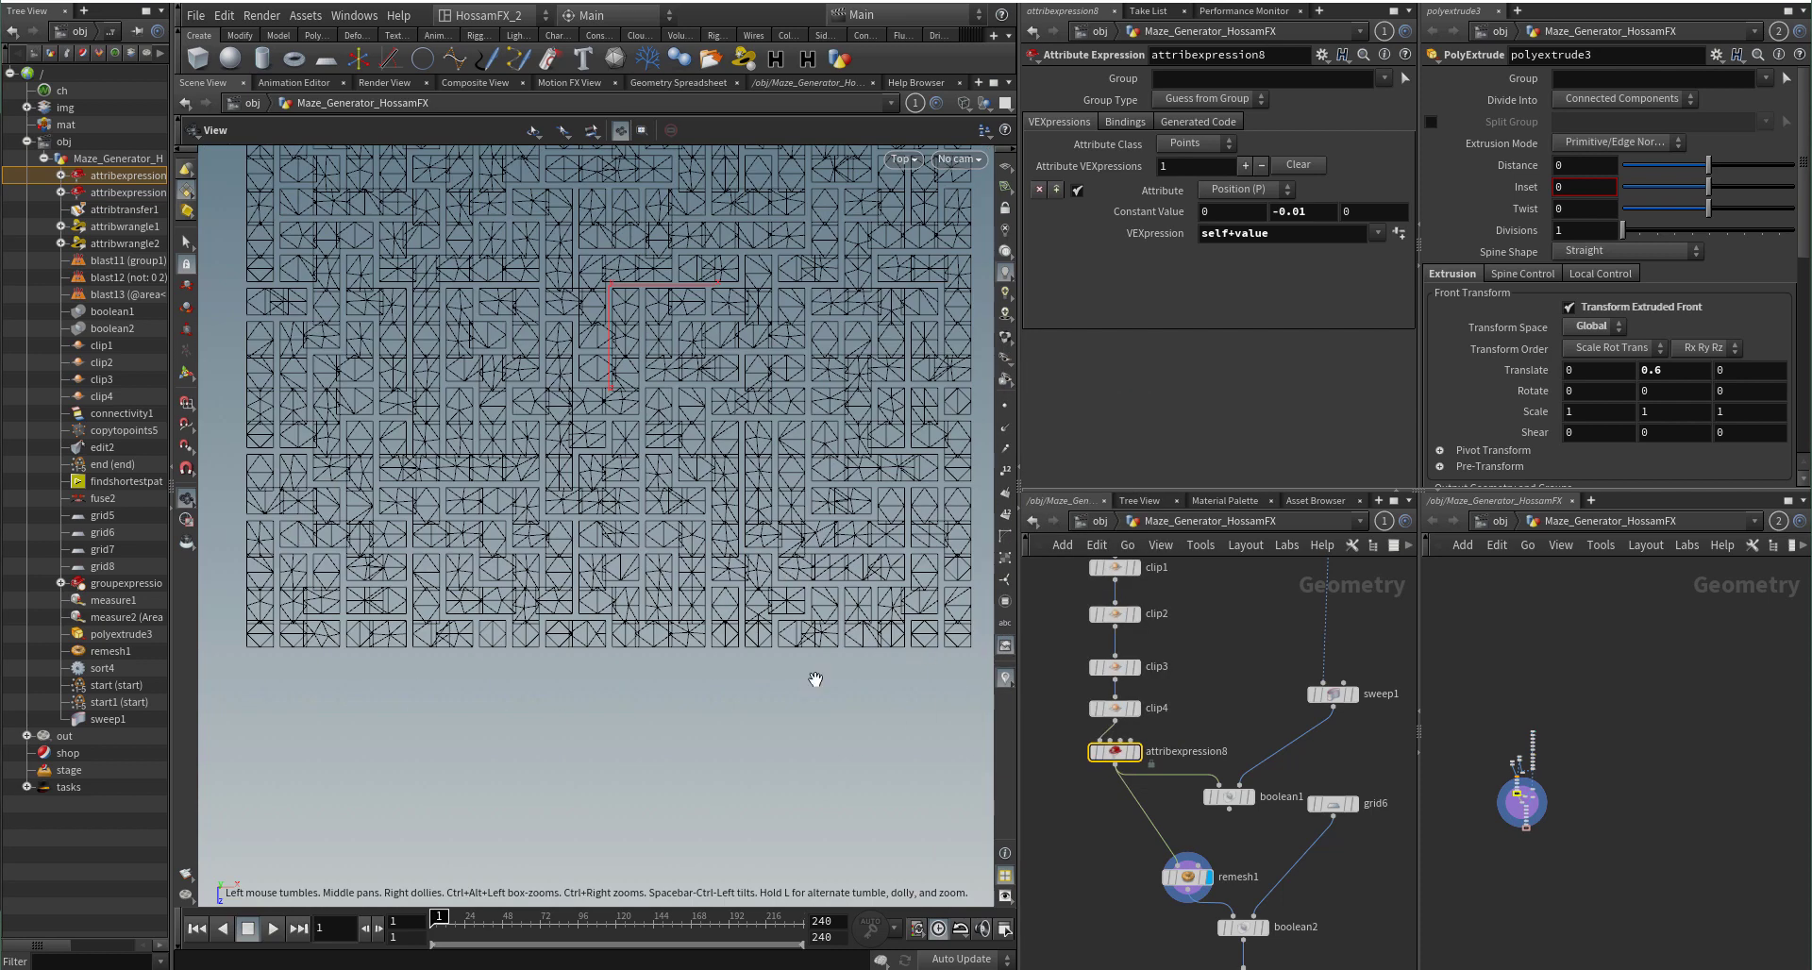
{"action": "key", "text": "w"}
Step: Open grid6's parameters and show the grid as a template over the remeshed maze
{"action": "scroll", "coordinate": [1305, 709], "scroll_direction": "up", "scroll_amount": 3}
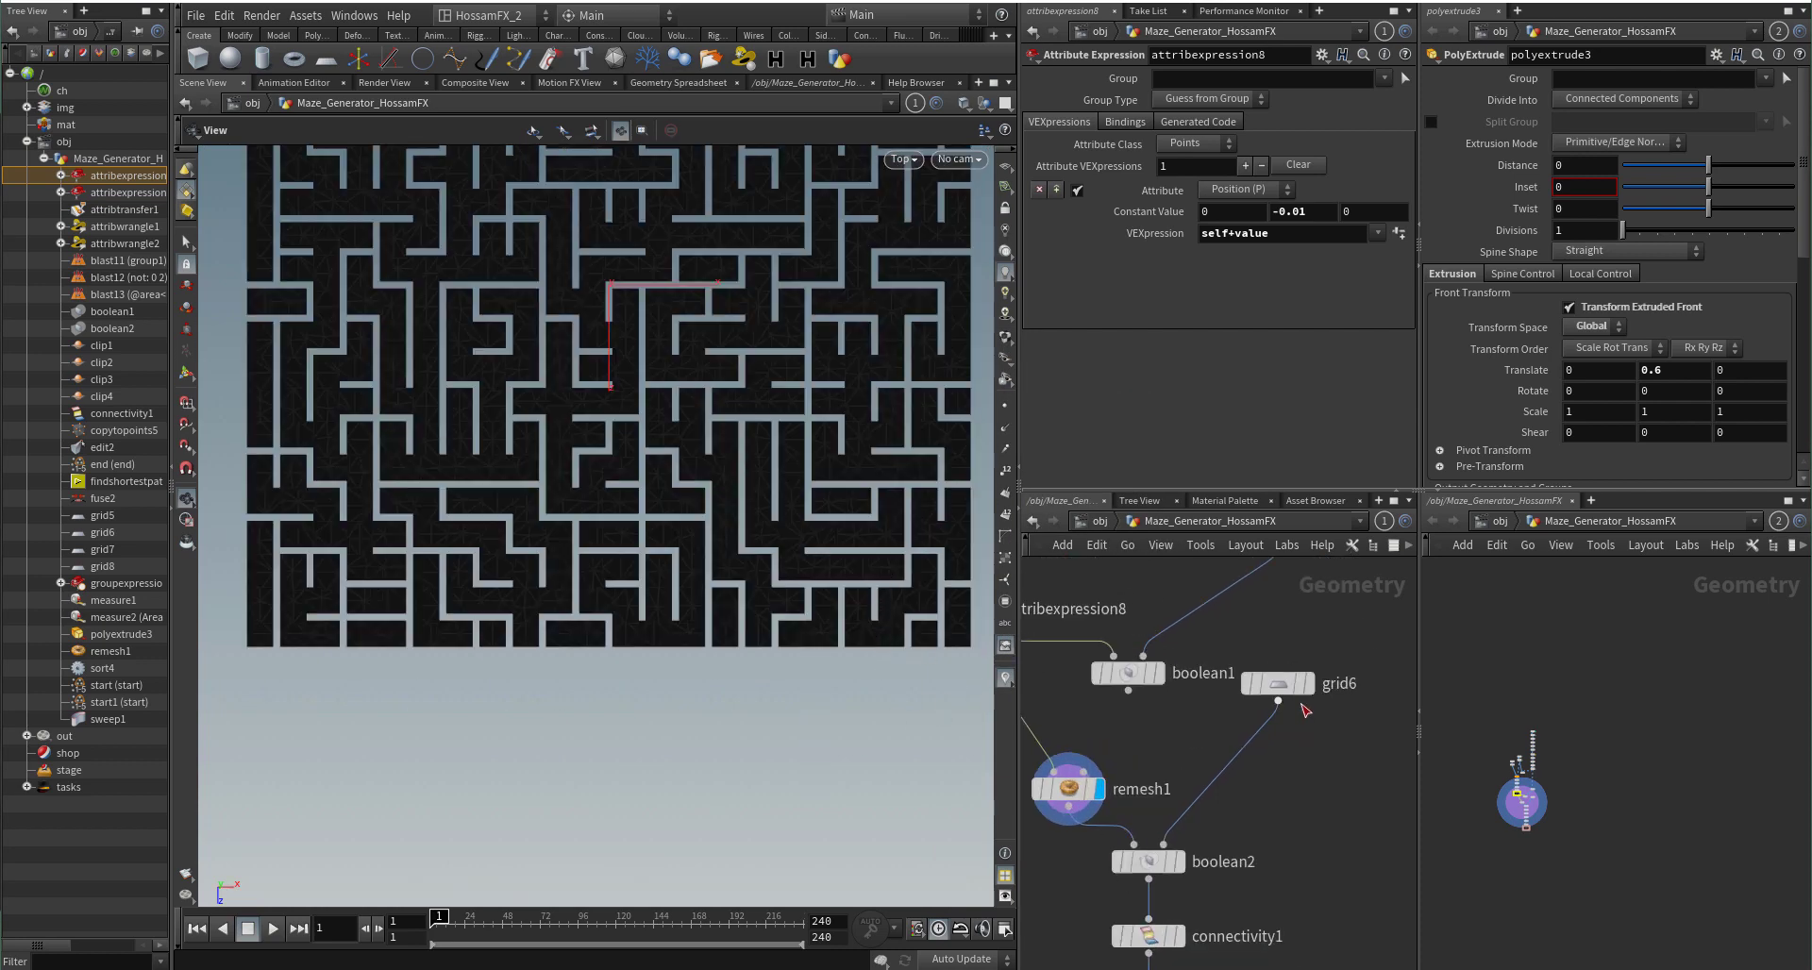
{"action": "left_click", "coordinate": [1277, 683]}
{"action": "scroll", "coordinate": [1256, 703], "scroll_direction": "down", "scroll_amount": 2}
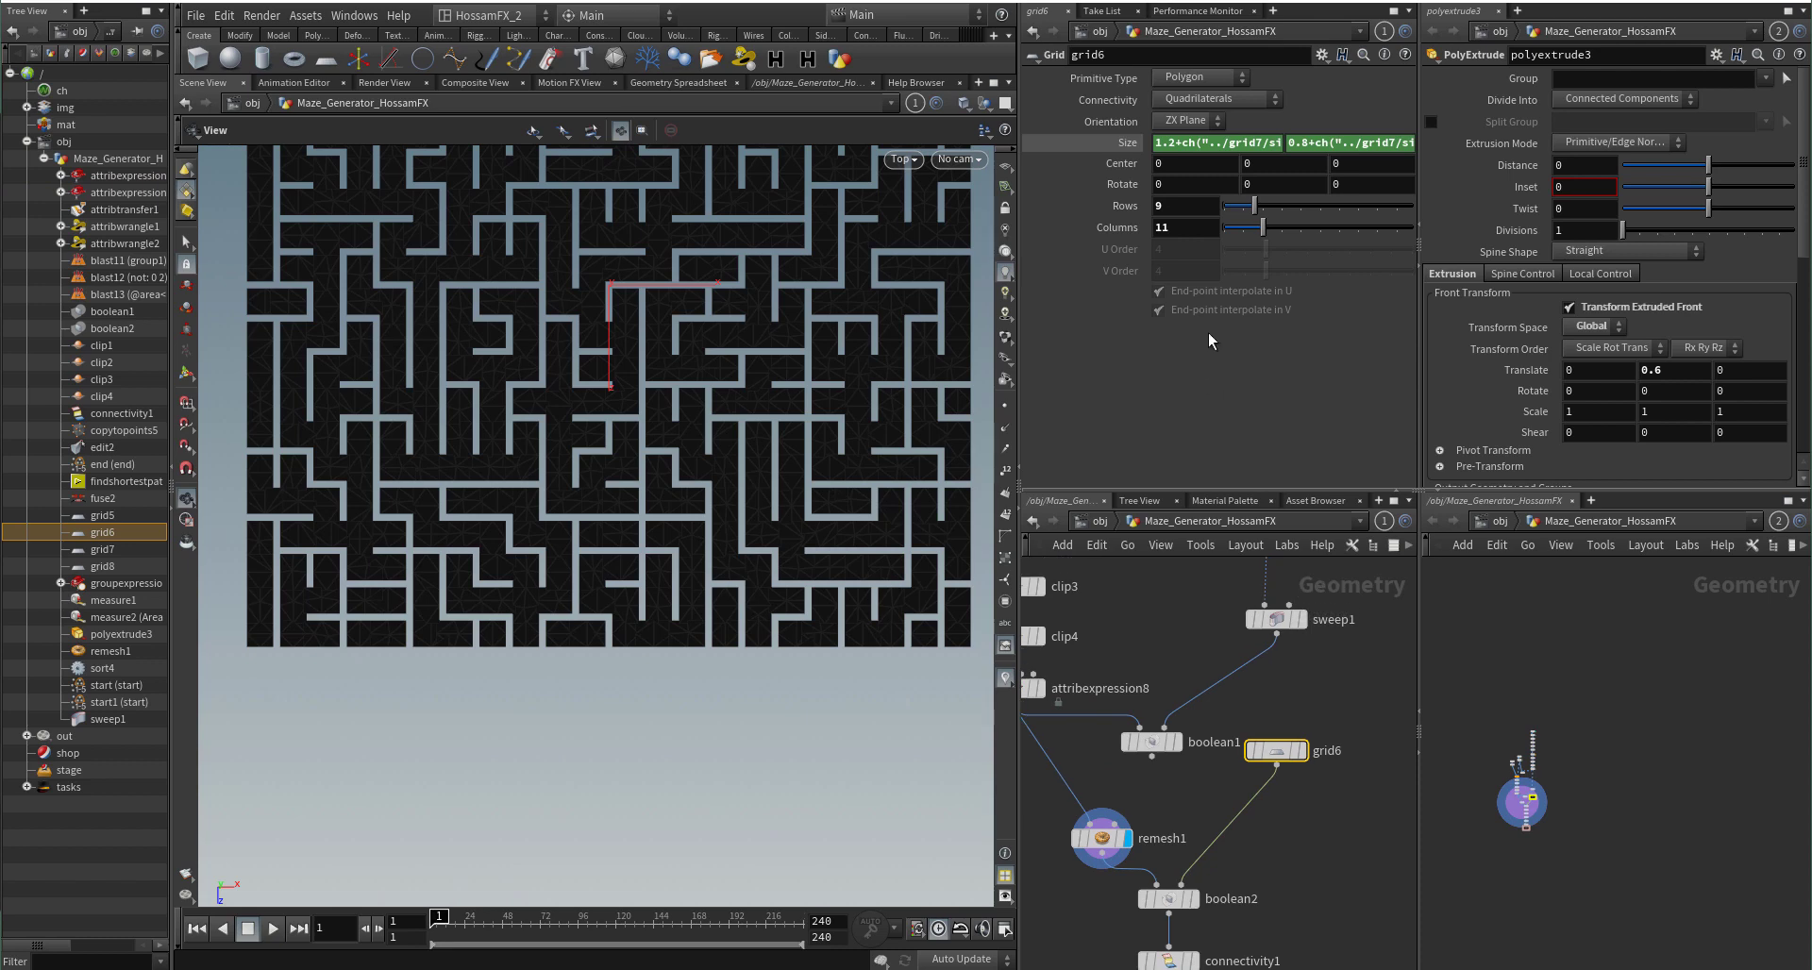
{"action": "mouse_move", "coordinate": [1289, 755]}
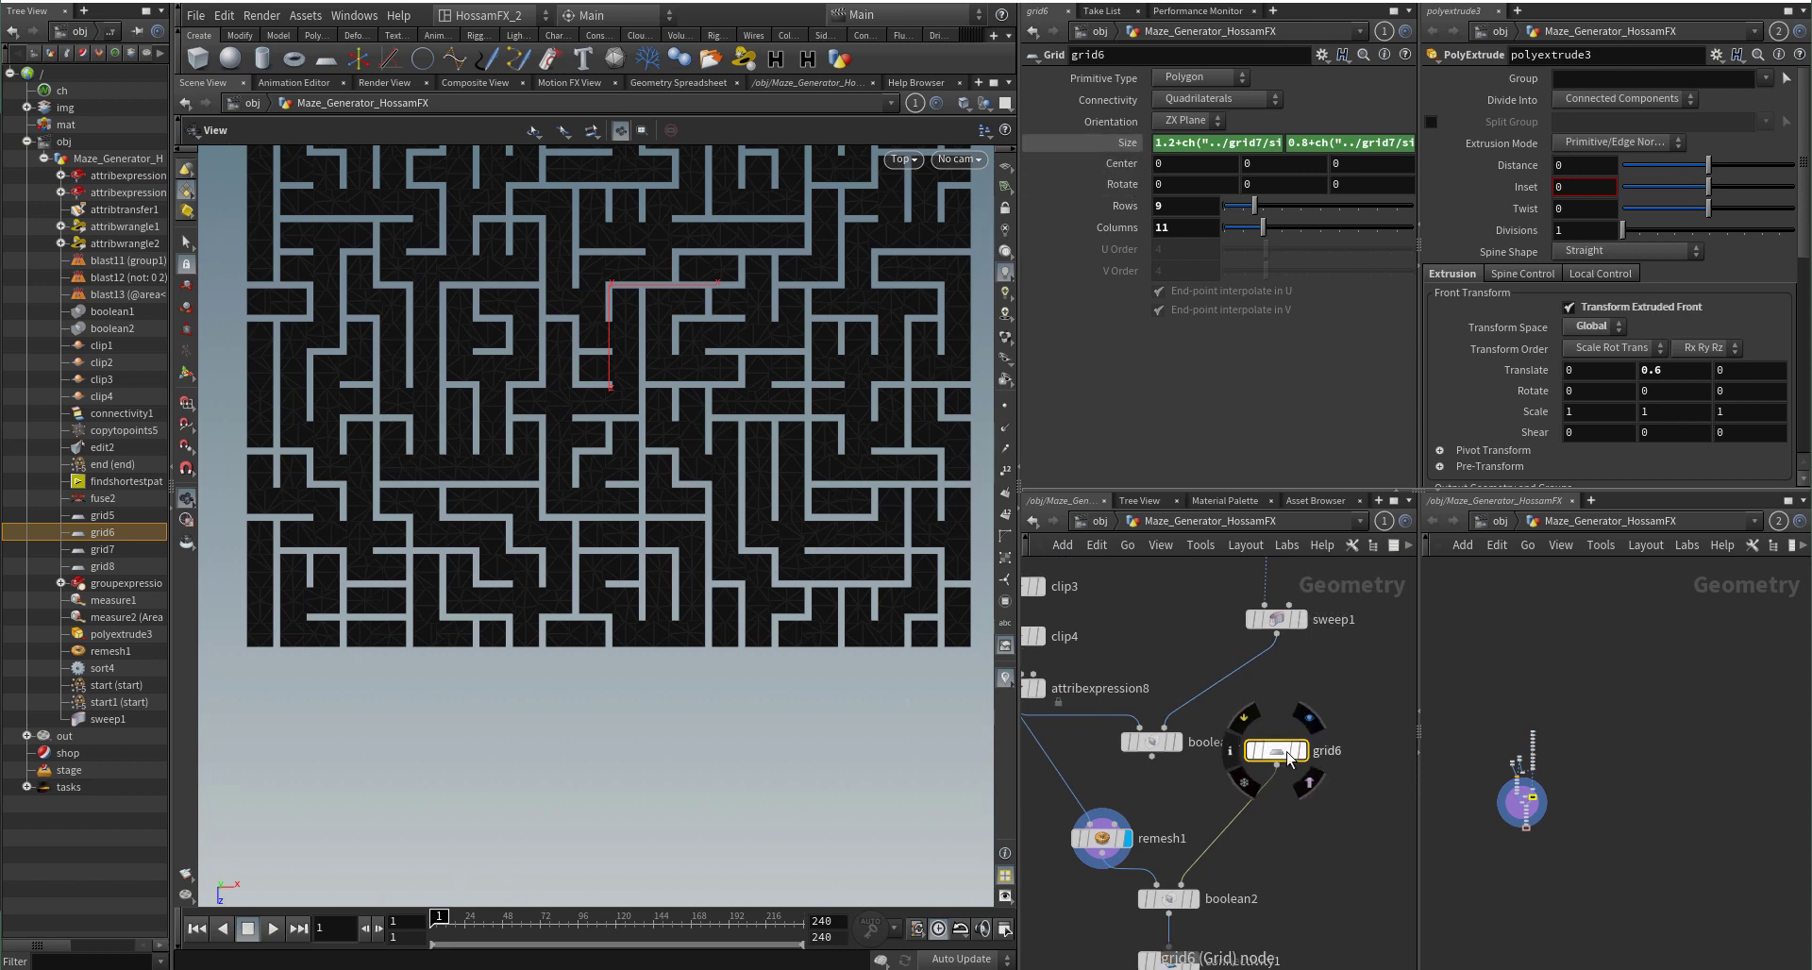
{"action": "scroll", "coordinate": [662, 401], "scroll_direction": "down", "scroll_amount": 4}
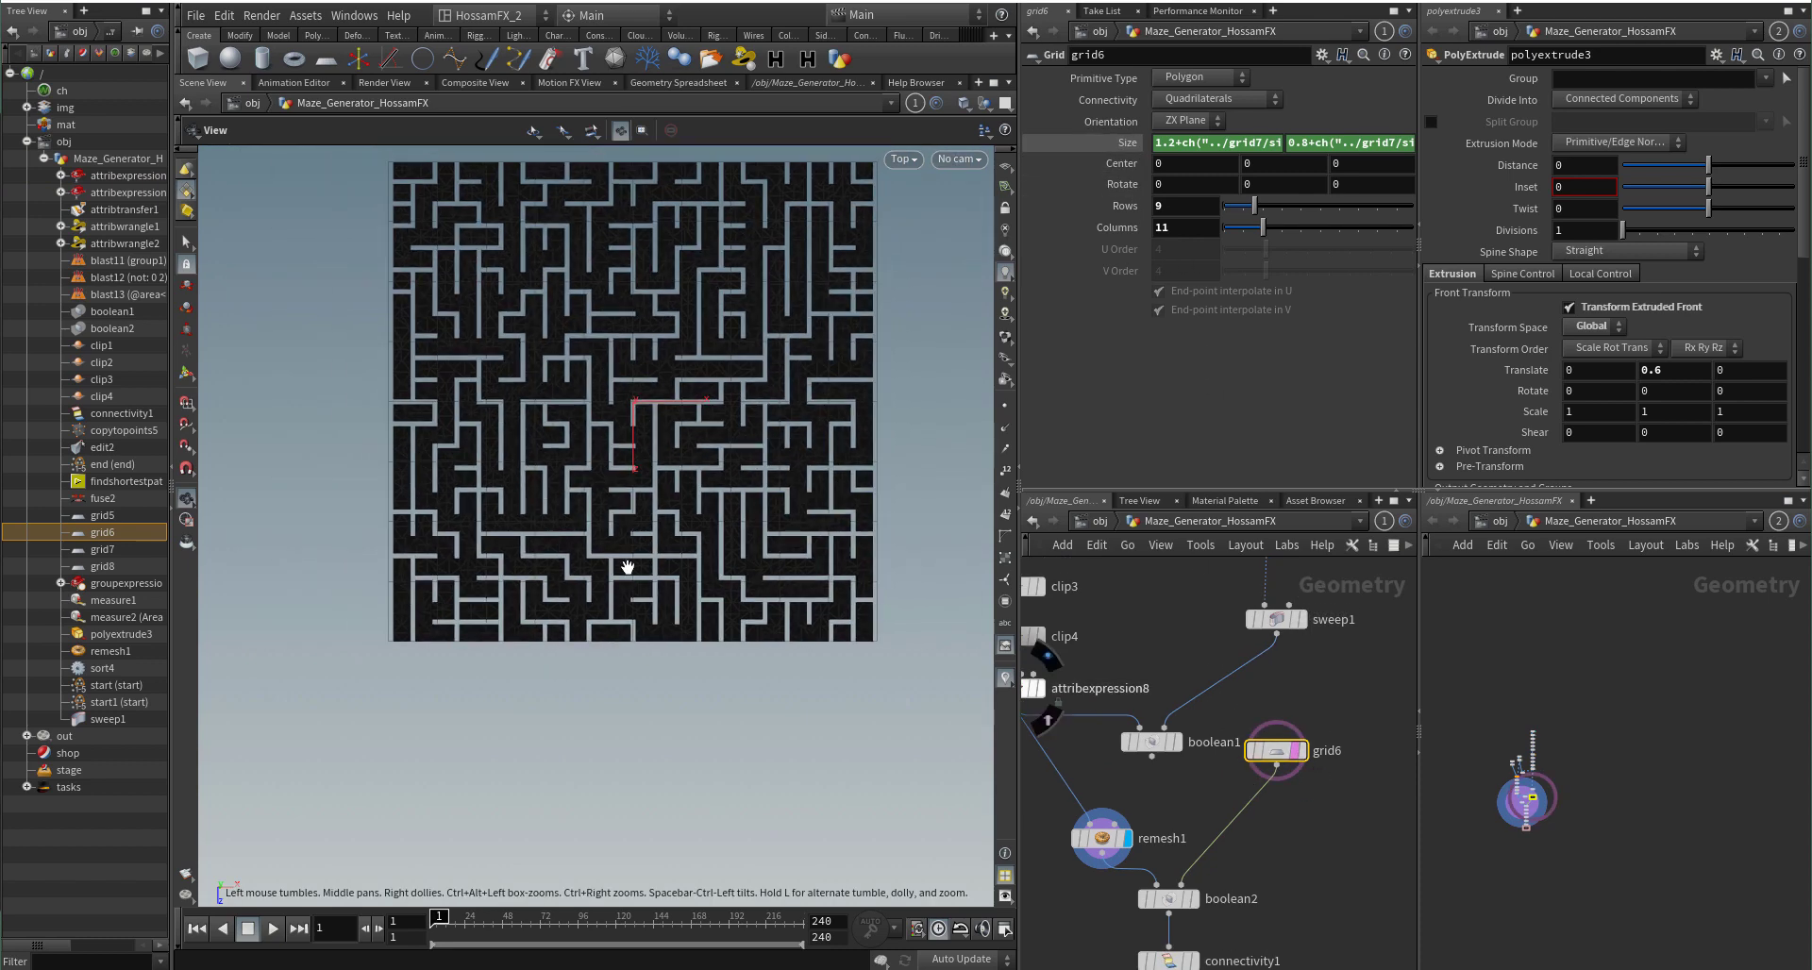
Step: Examine how the grid6 outline extends past the maze blocks along the side and lower edges
{"action": "middle_click_drag", "start_coordinate": [661, 400], "coordinate": [695, 490]}
{"action": "middle_click_drag", "start_coordinate": [692, 603], "coordinate": [691, 542]}
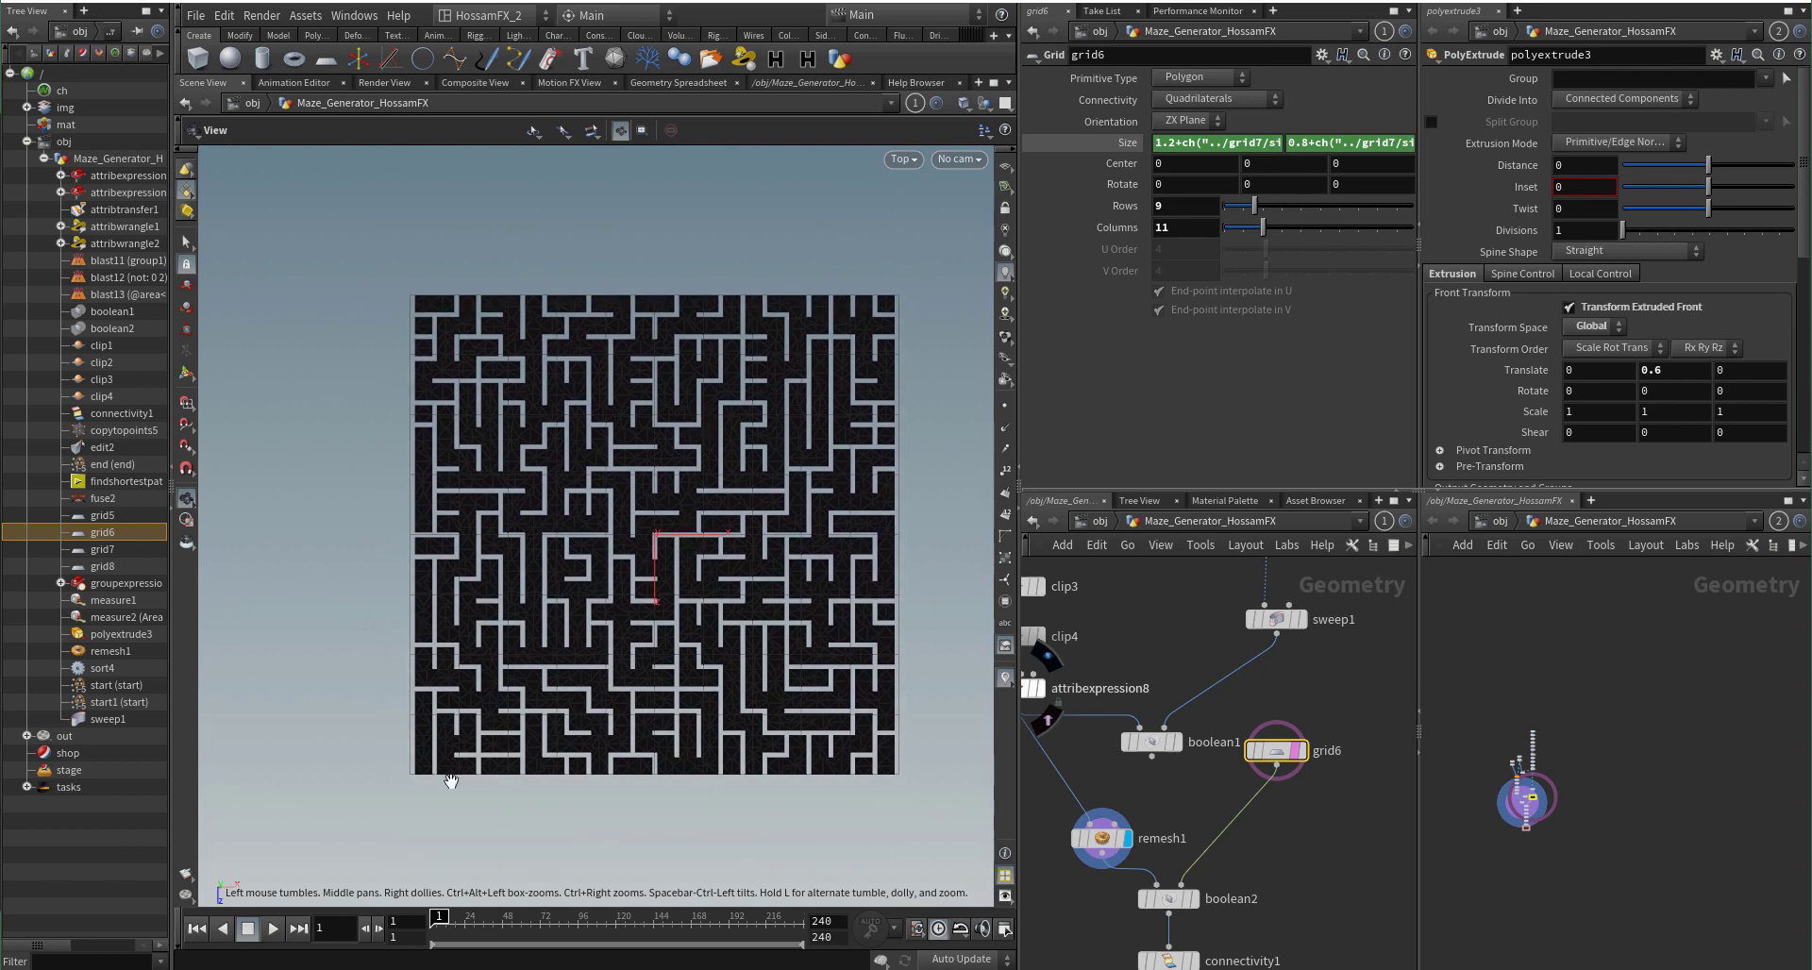
{"action": "right_click_drag", "start_coordinate": [400, 822], "coordinate": [672, 512]}
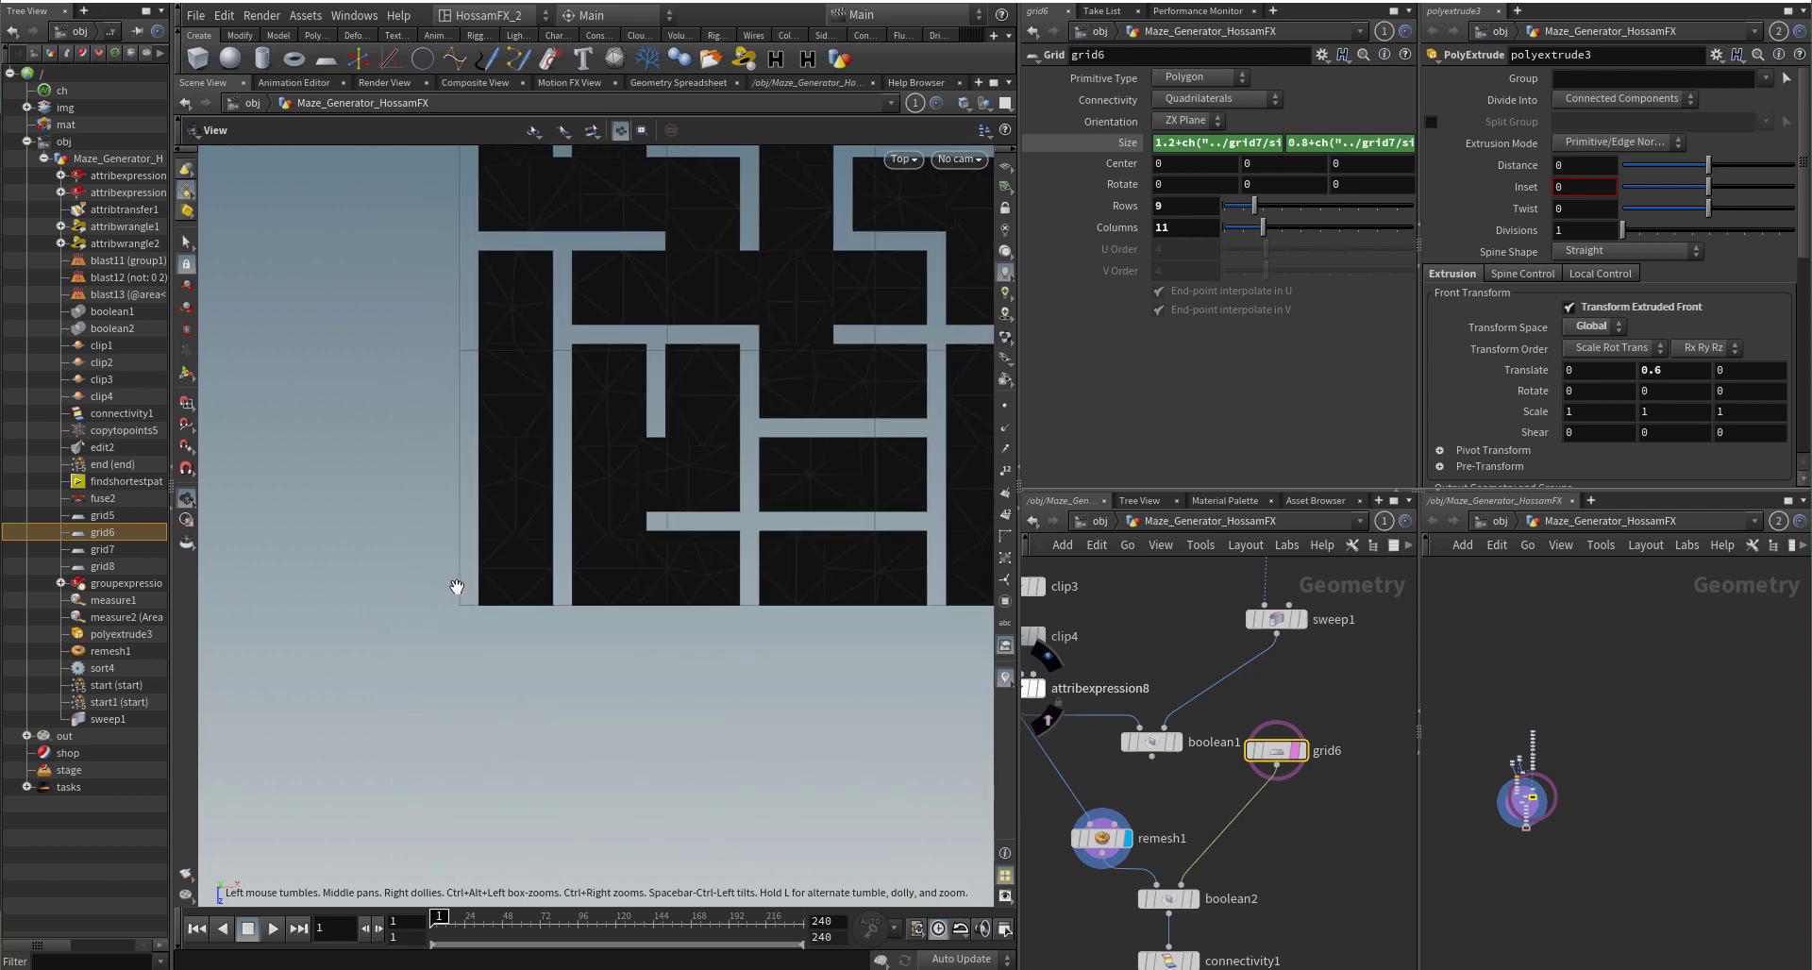
{"action": "middle_click_drag", "start_coordinate": [620, 587], "coordinate": [394, 633]}
{"action": "right_click_drag", "start_coordinate": [669, 553], "coordinate": [664, 604]}
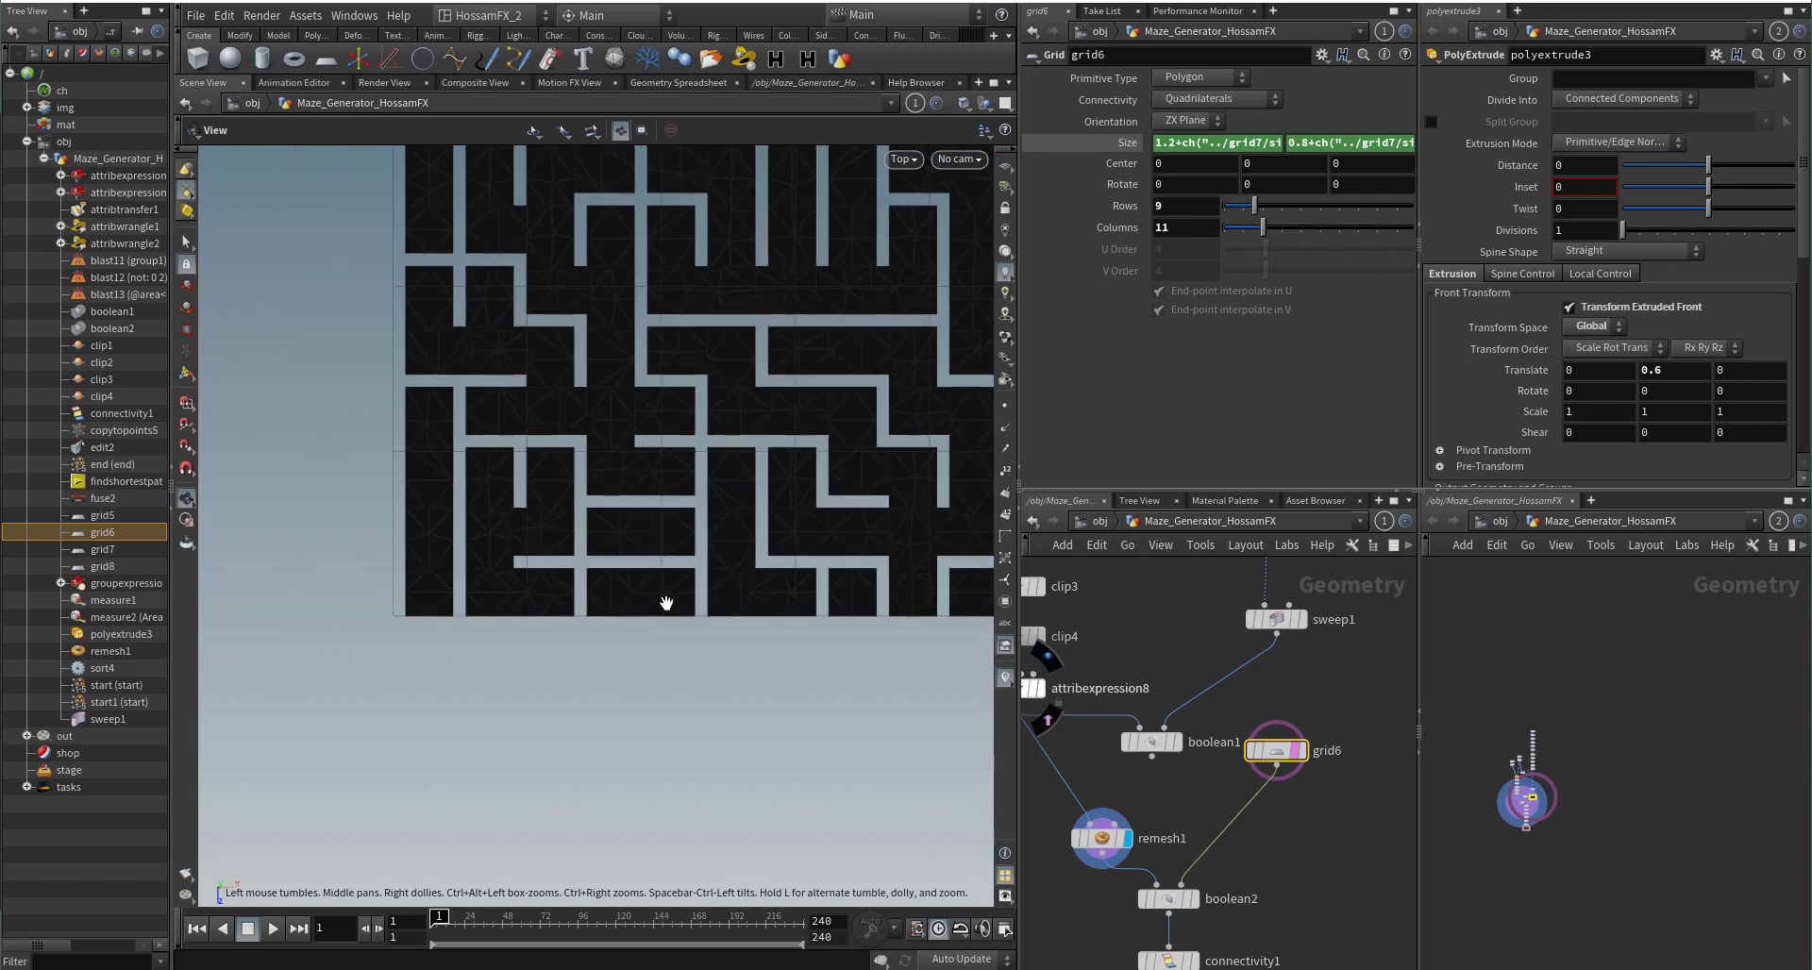
{"action": "middle_click_drag", "start_coordinate": [665, 604], "coordinate": [311, 630]}
{"action": "middle_click_drag", "start_coordinate": [755, 588], "coordinate": [626, 593]}
{"action": "scroll", "coordinate": [630, 590], "scroll_direction": "down", "scroll_amount": 4}
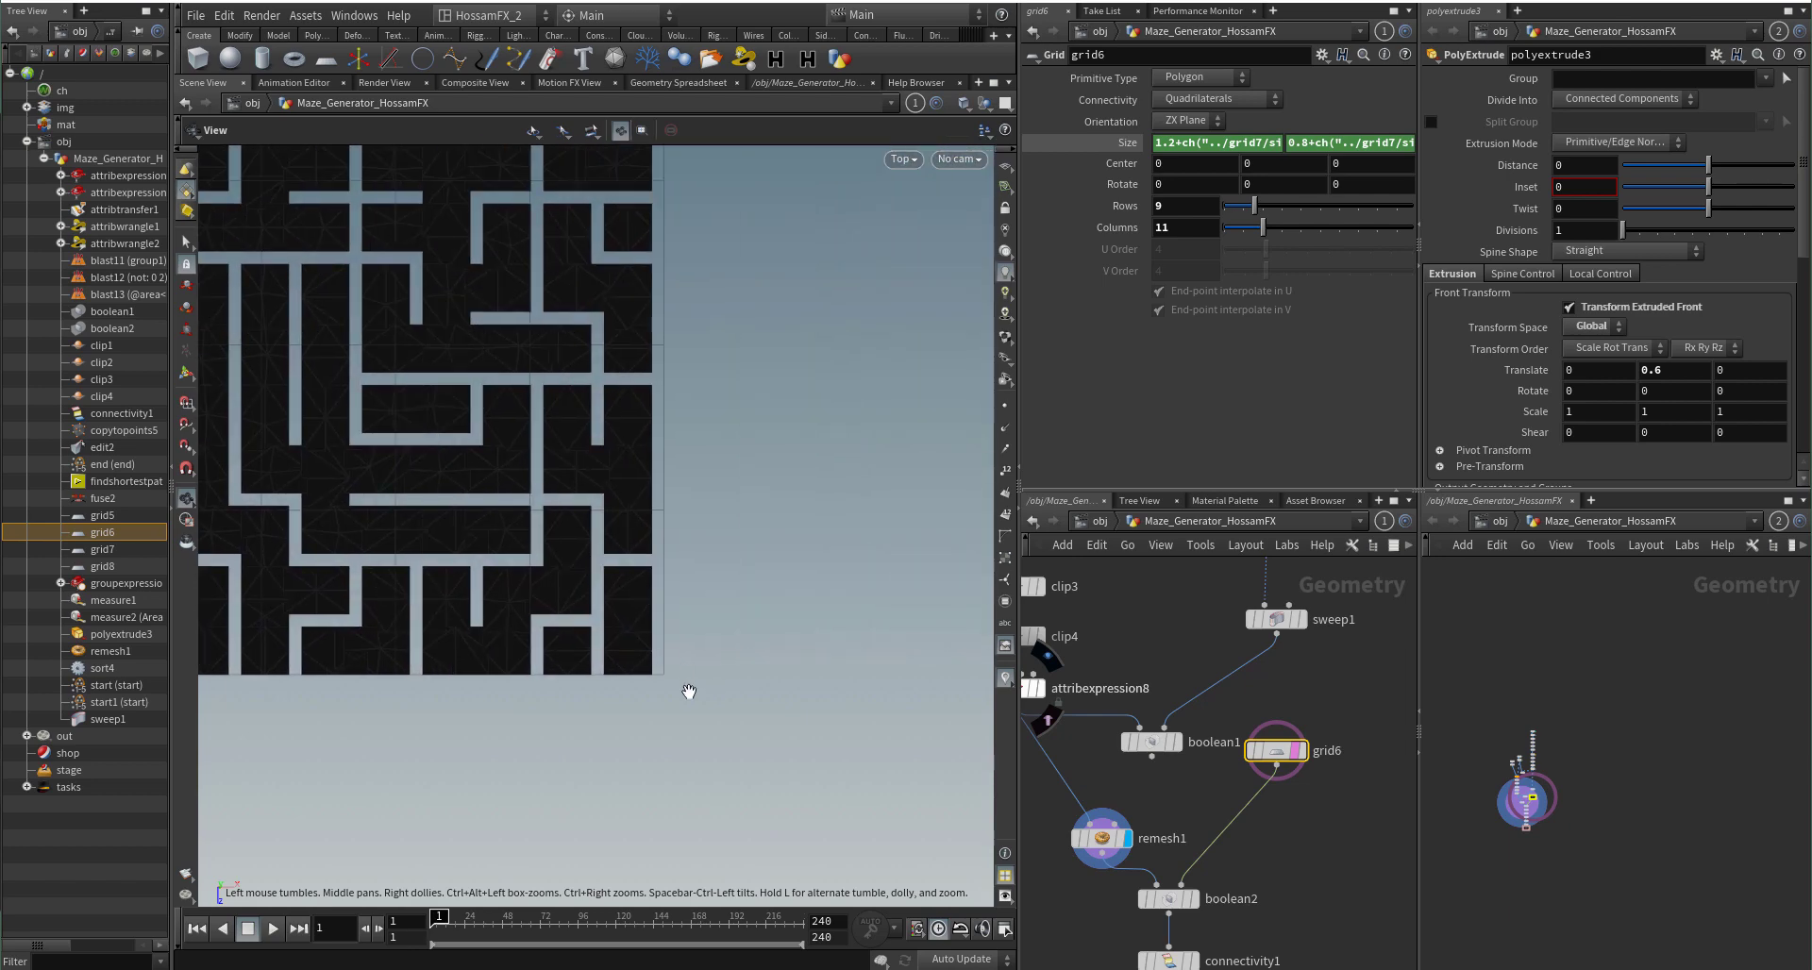
{"action": "scroll", "coordinate": [759, 618], "scroll_direction": "up", "scroll_amount": 7}
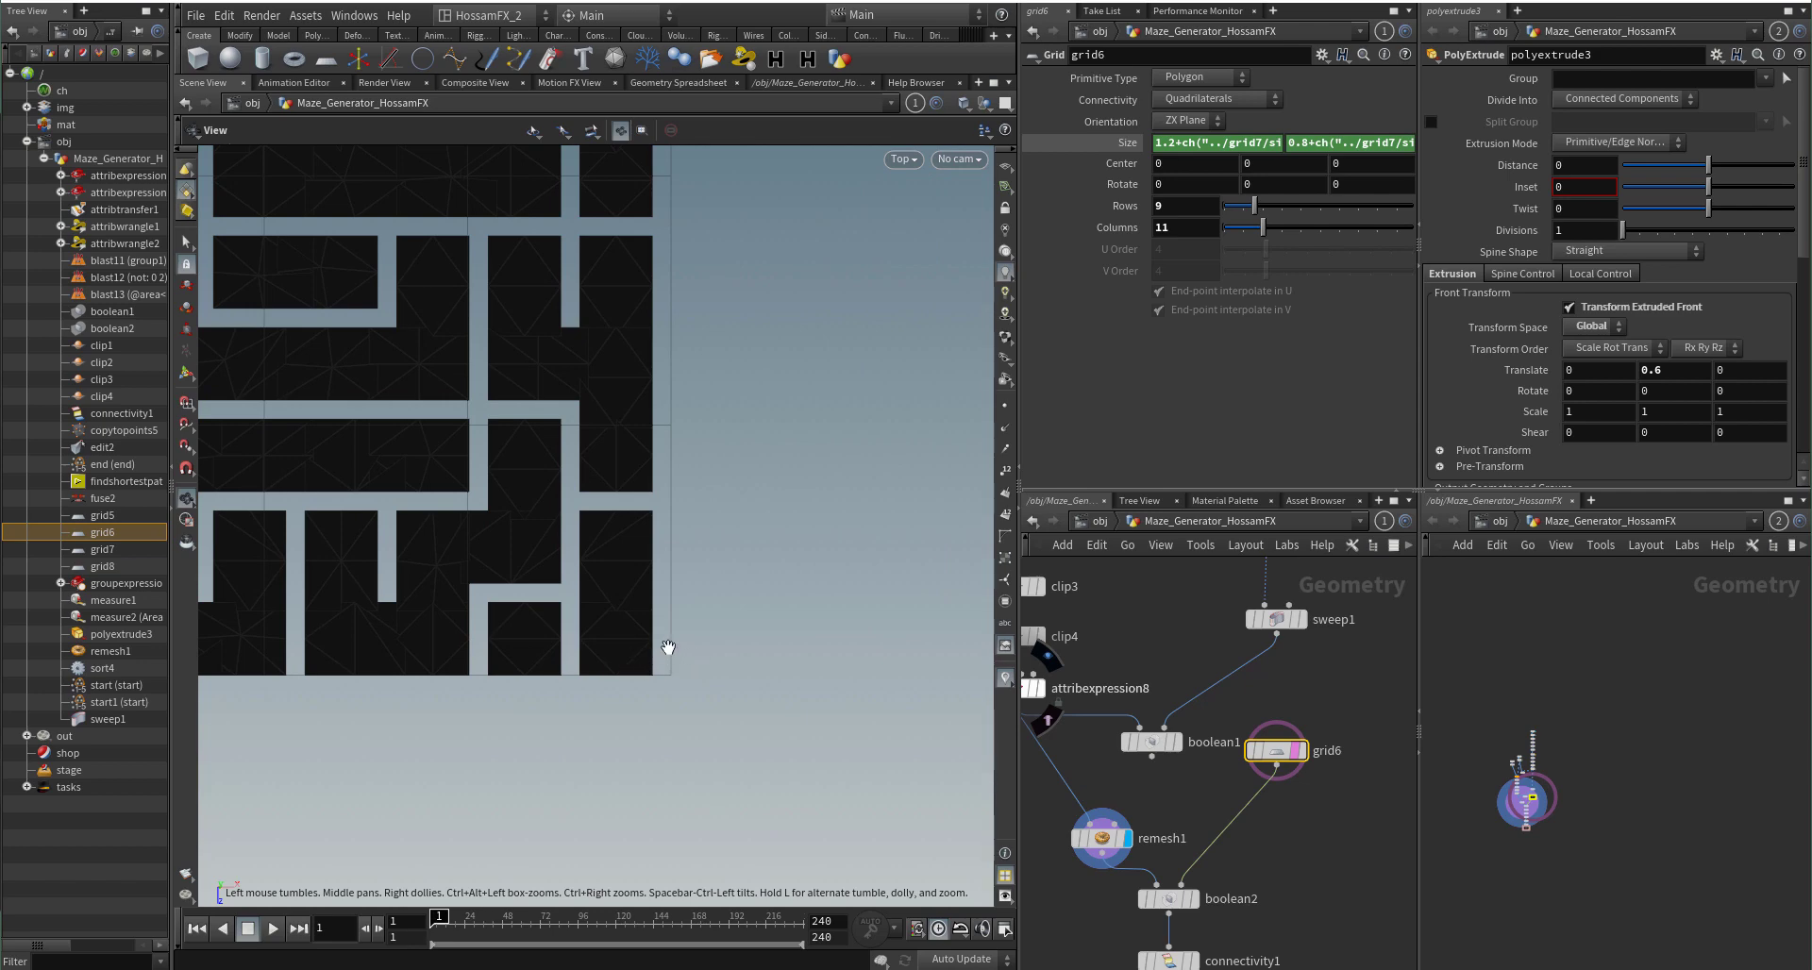
{"action": "right_click_drag", "start_coordinate": [663, 659], "coordinate": [522, 687]}
{"action": "middle_click_drag", "start_coordinate": [595, 659], "coordinate": [748, 659]}
{"action": "right_click_drag", "start_coordinate": [748, 659], "coordinate": [675, 696]}
{"action": "middle_click_drag", "start_coordinate": [674, 697], "coordinate": [703, 697]}
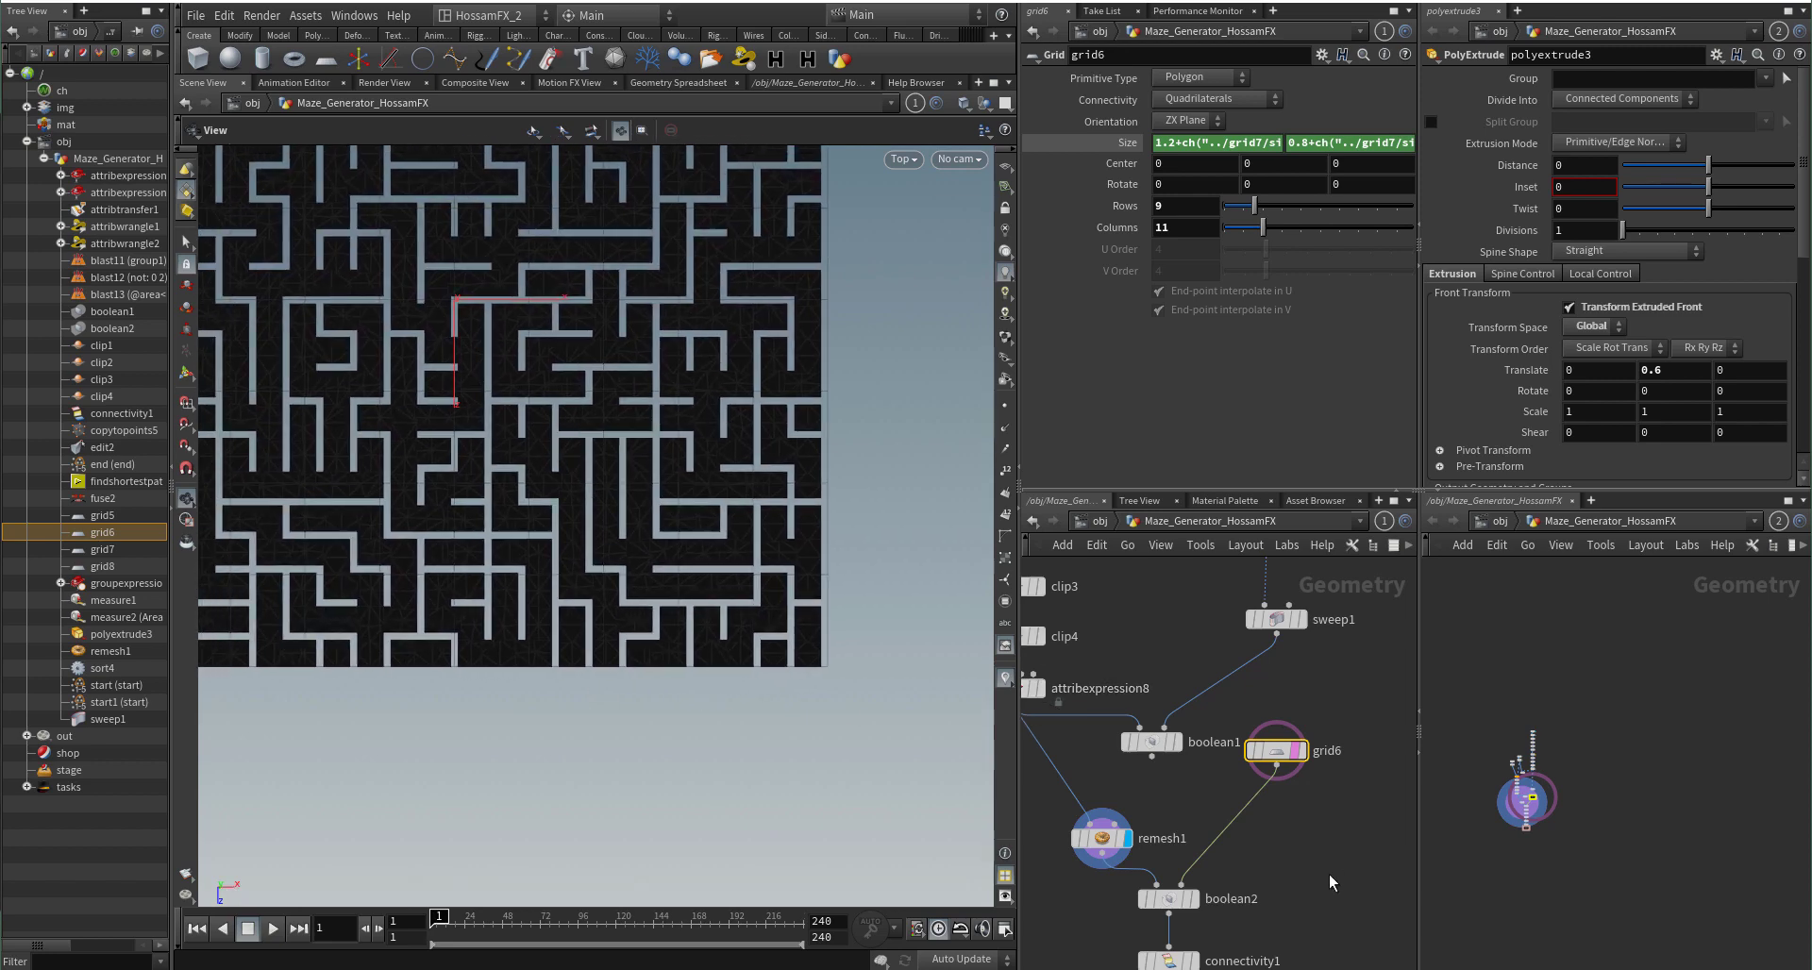
Step: Display boolean2, open its parameters, and view the subtracted maze walls in wireframe
{"action": "scroll", "coordinate": [1210, 836], "scroll_direction": "up", "scroll_amount": 3}
{"action": "left_click", "coordinate": [1335, 781]}
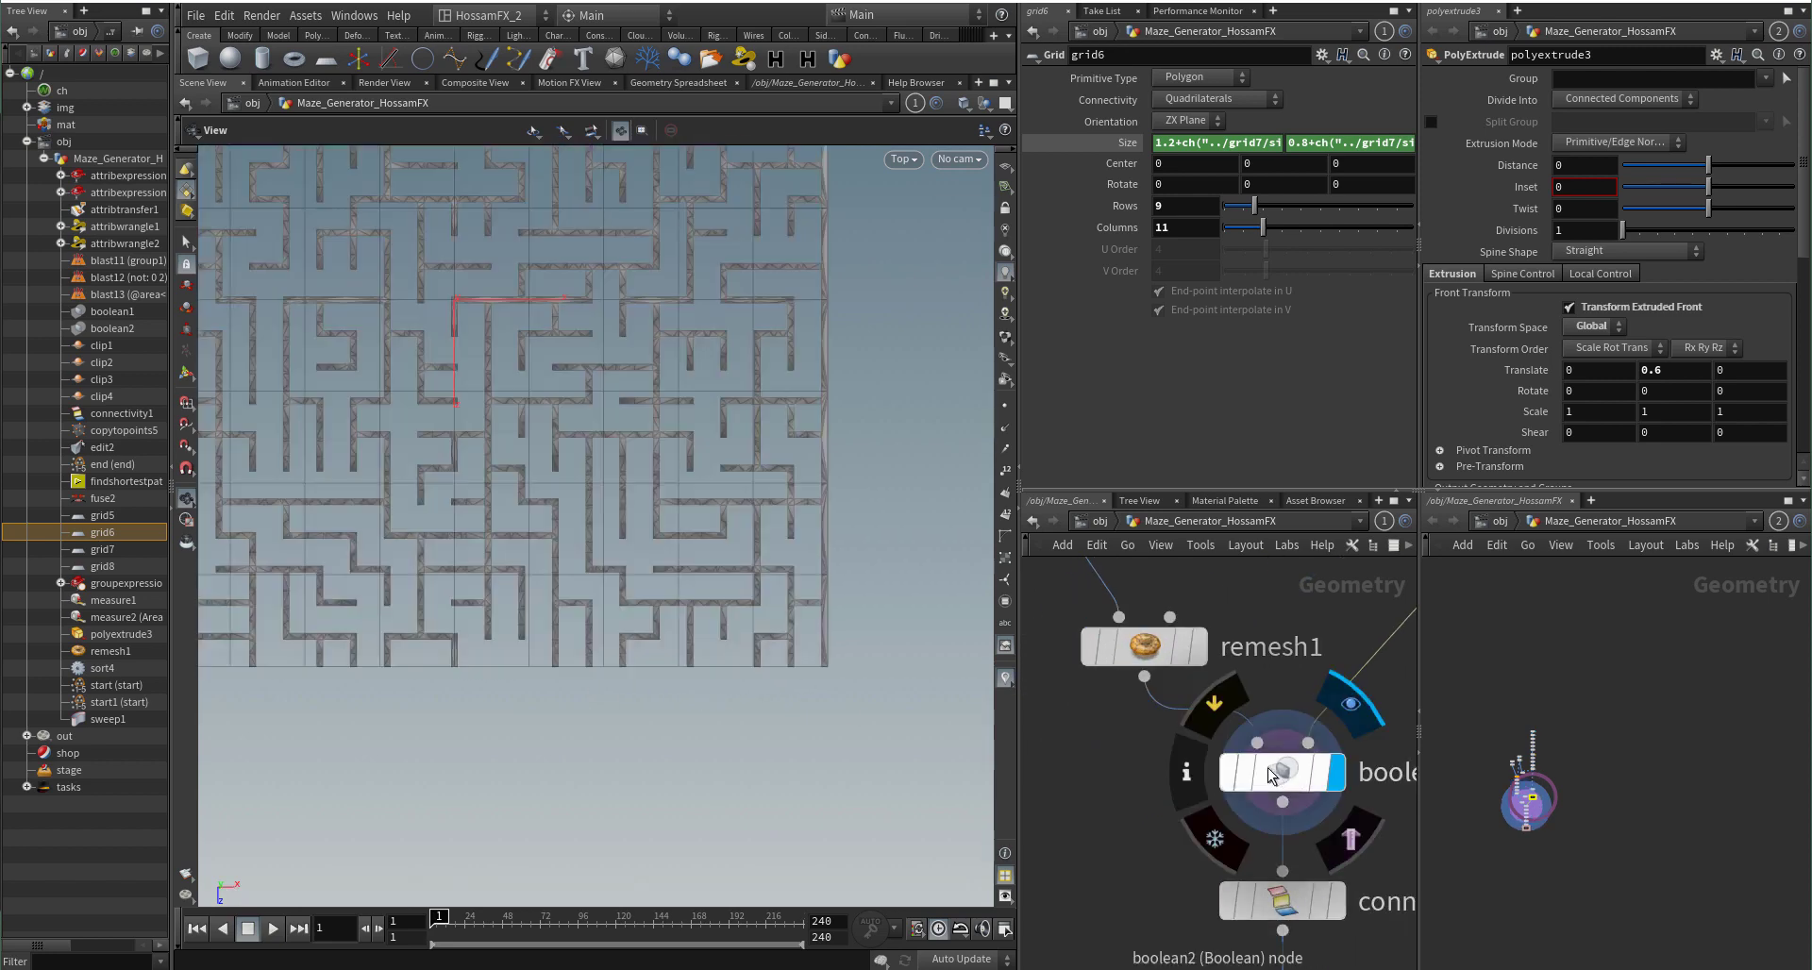
{"action": "left_click", "coordinate": [1281, 776]}
{"action": "right_click_drag", "start_coordinate": [915, 626], "coordinate": [712, 738]}
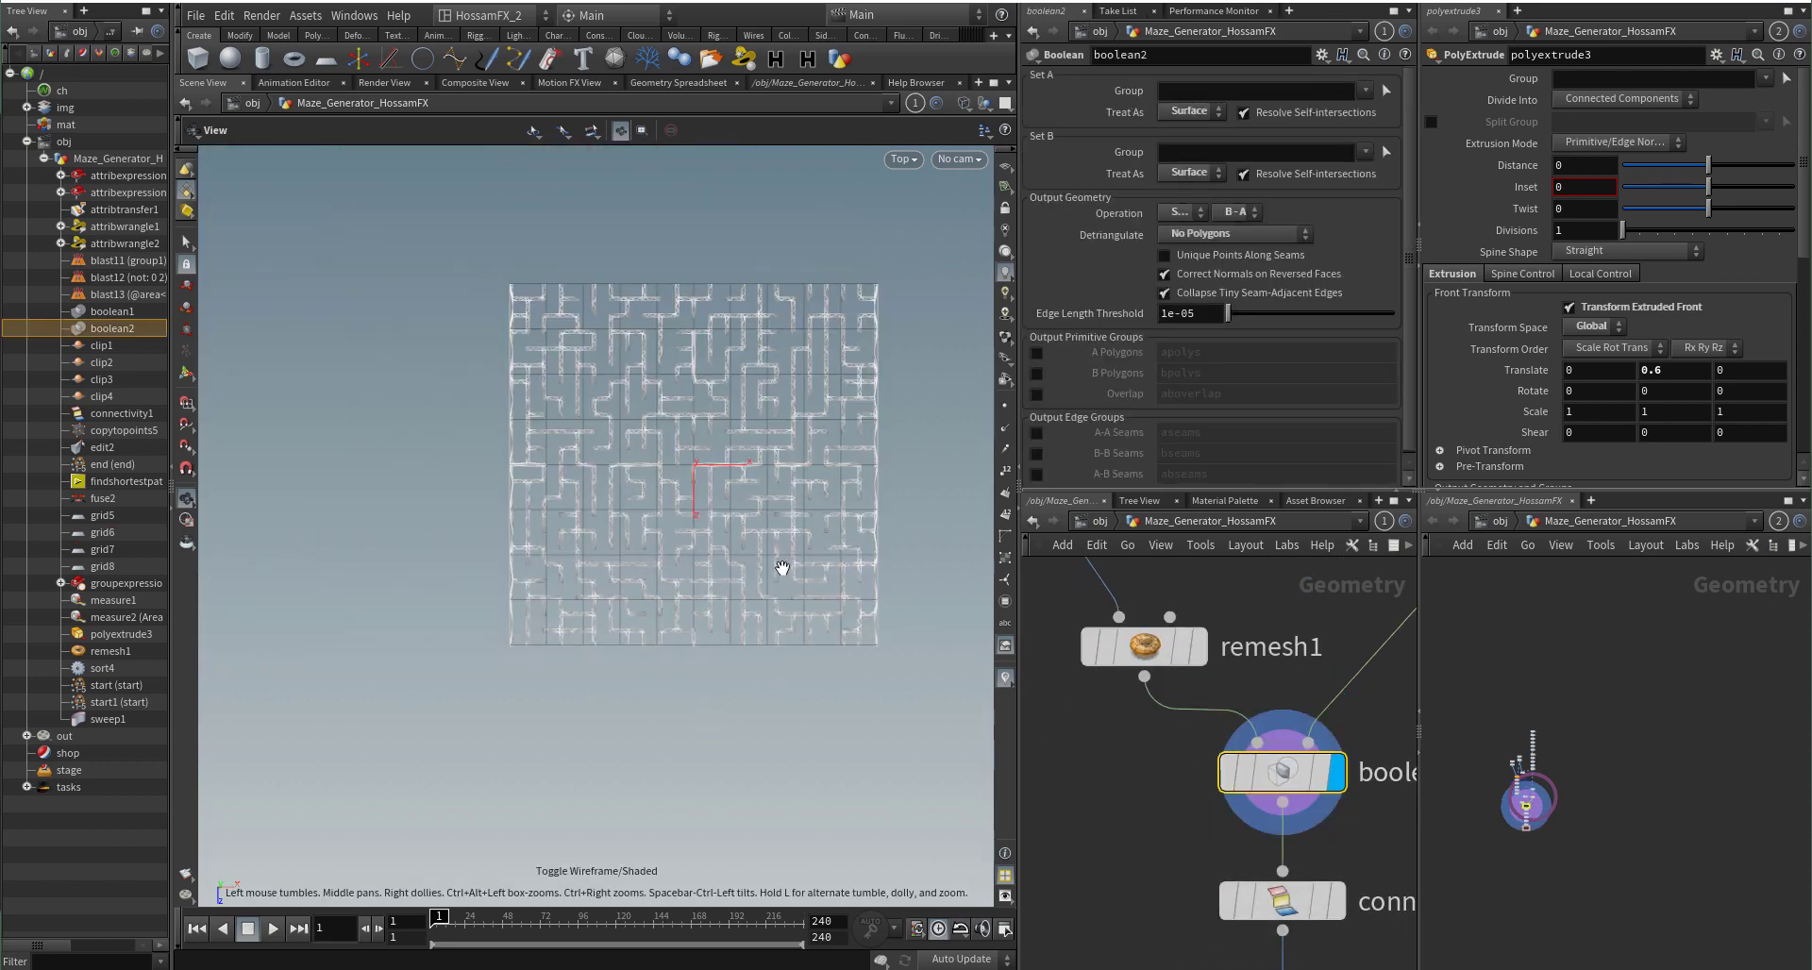
{"action": "scroll", "coordinate": [671, 639], "scroll_direction": "up", "scroll_amount": 2}
{"action": "scroll", "coordinate": [1123, 661], "scroll_direction": "down", "scroll_amount": 2}
Step: Display connectivity1 and open its parameters to review the class attribute settings
{"action": "middle_click_drag", "start_coordinate": [1140, 753], "coordinate": [1140, 738]}
{"action": "scroll", "coordinate": [1228, 807], "scroll_direction": "up", "scroll_amount": 2}
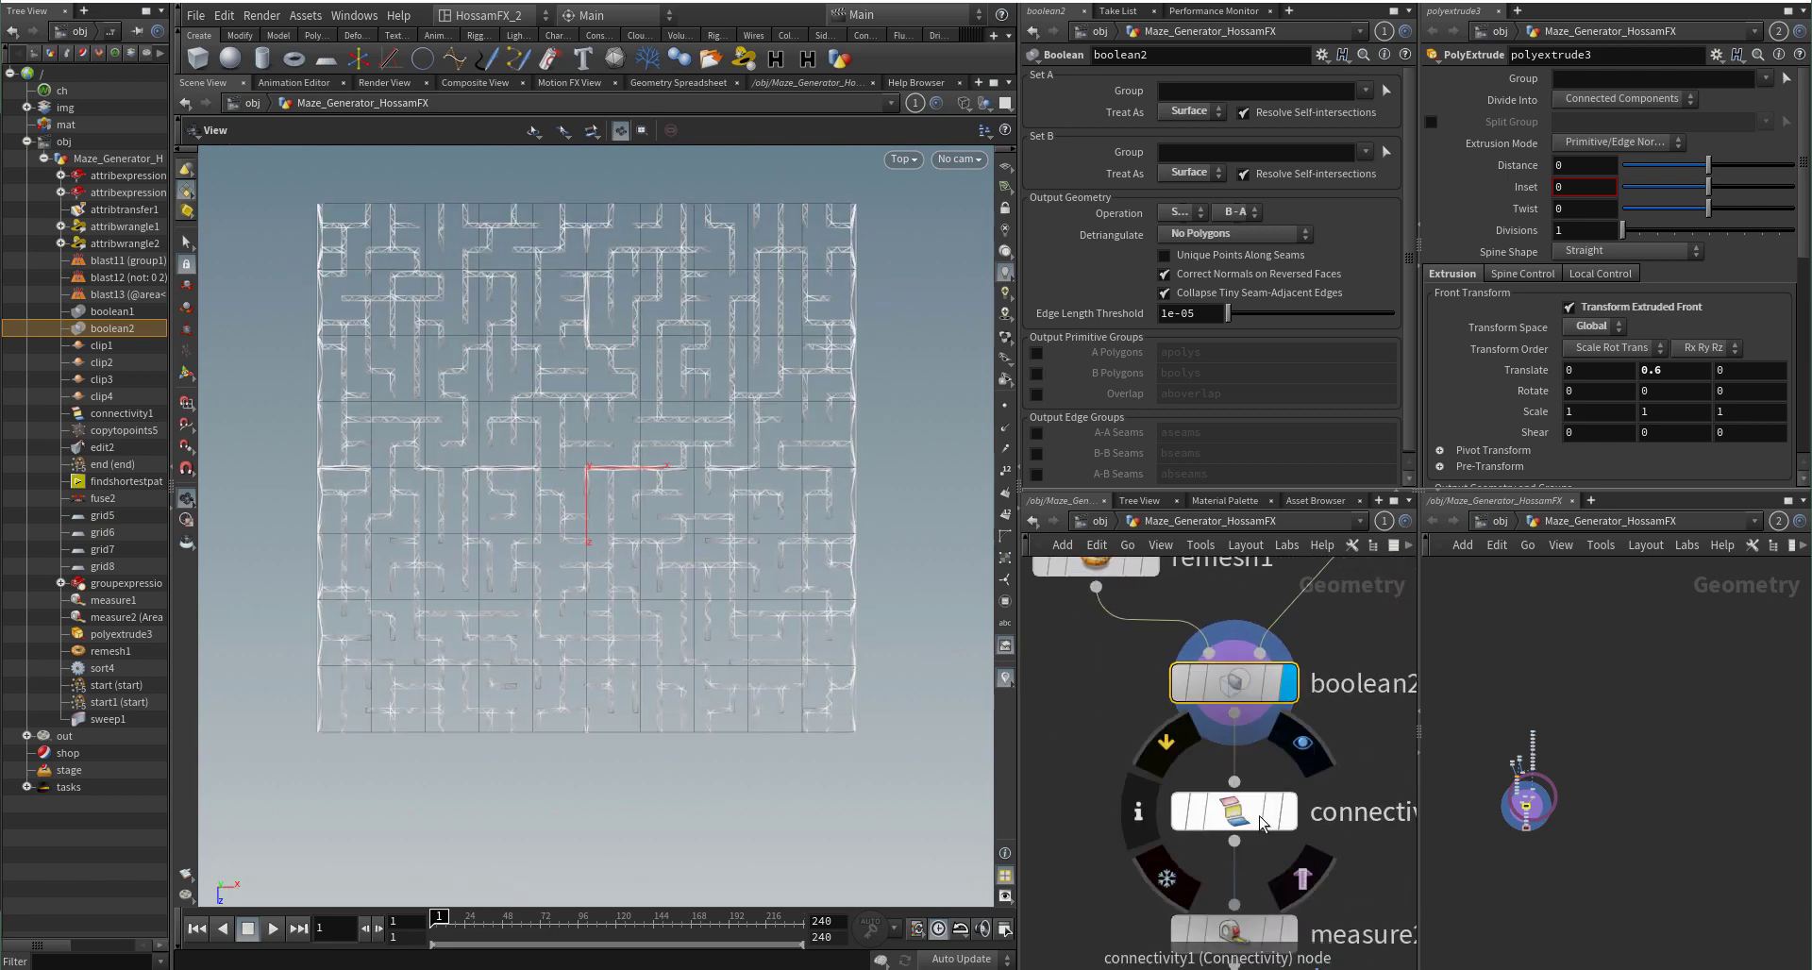
{"action": "left_click", "coordinate": [1288, 814]}
{"action": "middle_click_drag", "start_coordinate": [1125, 878], "coordinate": [1117, 729]}
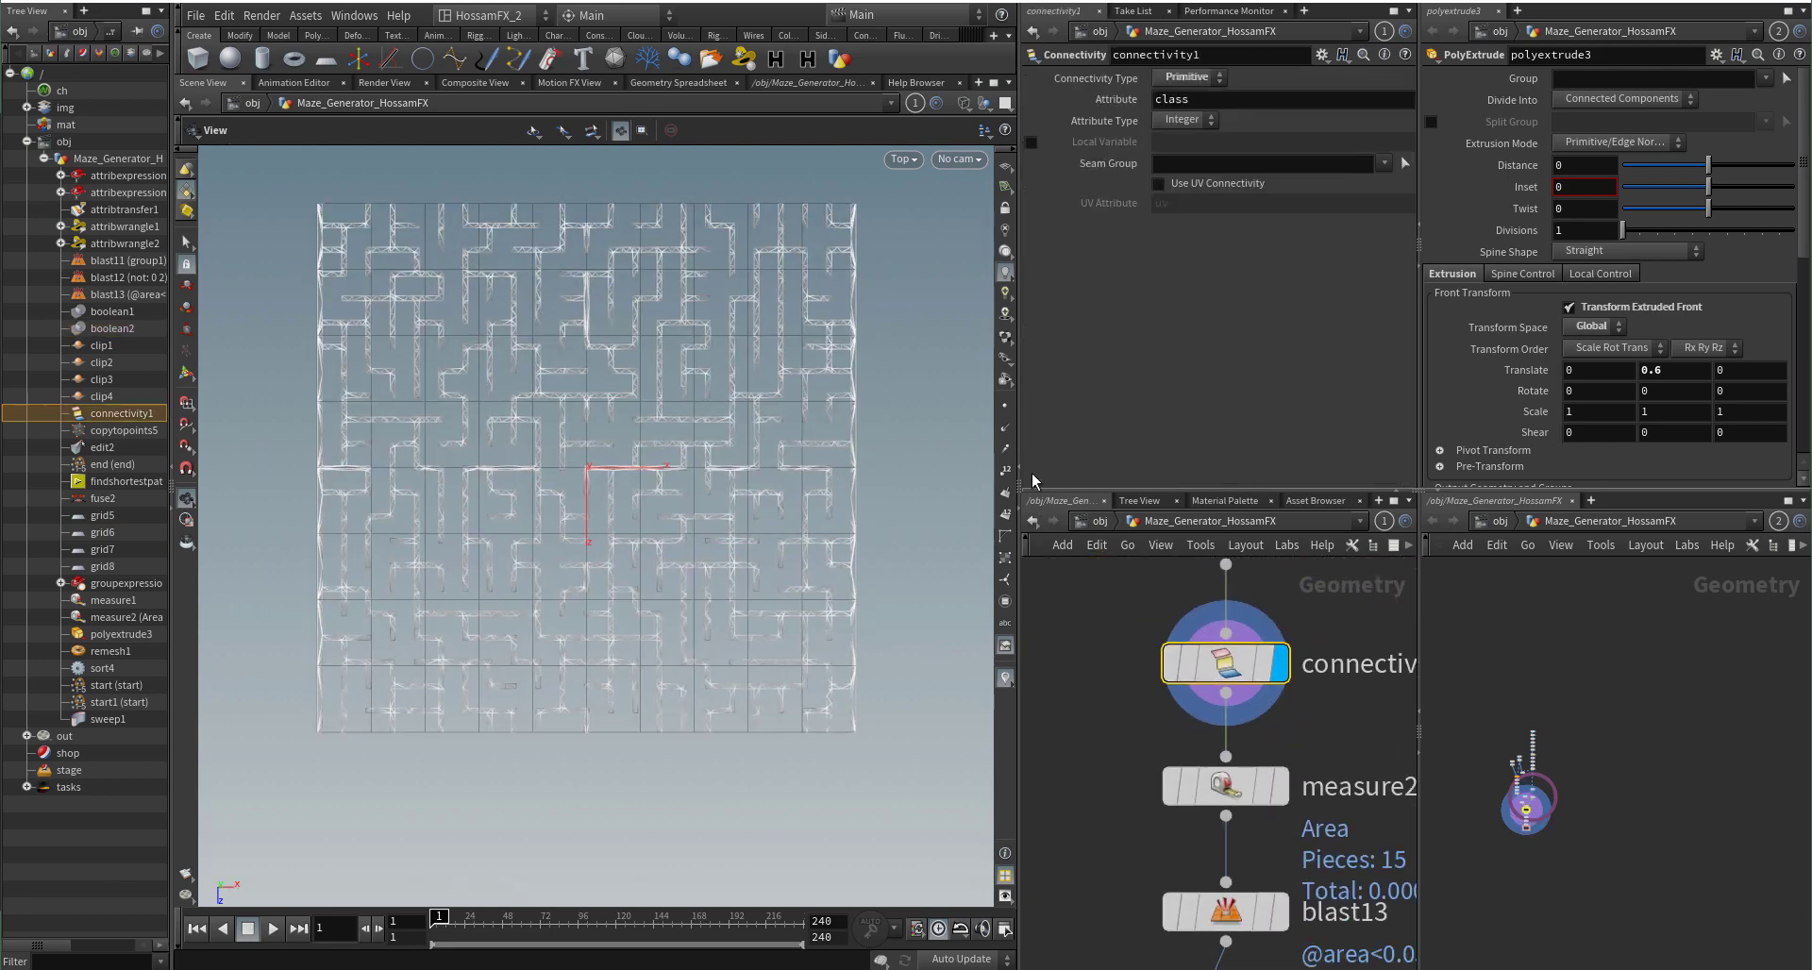
{"action": "right_click", "coordinate": [1006, 345]}
{"action": "left_click", "coordinate": [982, 566]}
Step: Display the measure2 node below connectivity1
{"action": "scroll", "coordinate": [1124, 856], "scroll_direction": "down", "scroll_amount": 2}
{"action": "middle_click_drag", "start_coordinate": [1116, 795], "coordinate": [1124, 676]}
{"action": "scroll", "coordinate": [1191, 688], "scroll_direction": "up", "scroll_amount": 2}
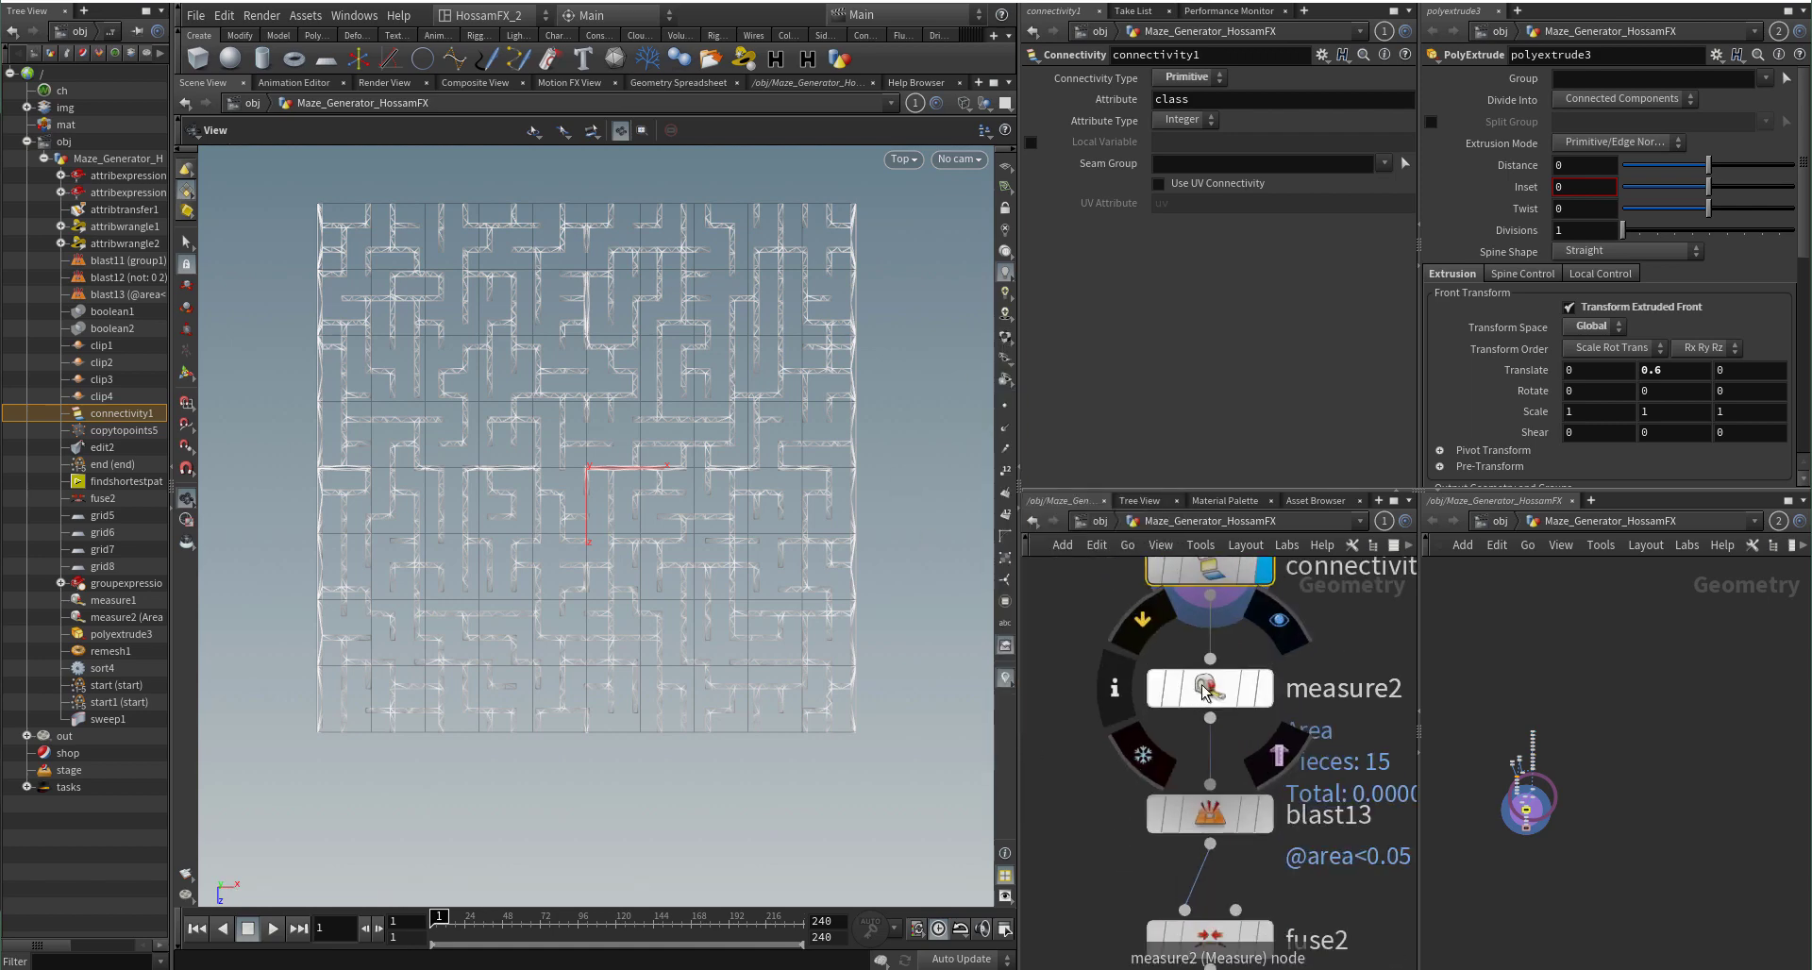
{"action": "left_click", "coordinate": [1276, 625]}
Step: Display polyextrude3 at the end of the network and switch the maze walls back to shaded view
{"action": "scroll", "coordinate": [1131, 786], "scroll_direction": "down", "scroll_amount": 2}
{"action": "middle_click_drag", "start_coordinate": [1109, 802], "coordinate": [1110, 695]}
{"action": "middle_click_drag", "start_coordinate": [1131, 932], "coordinate": [1140, 690]}
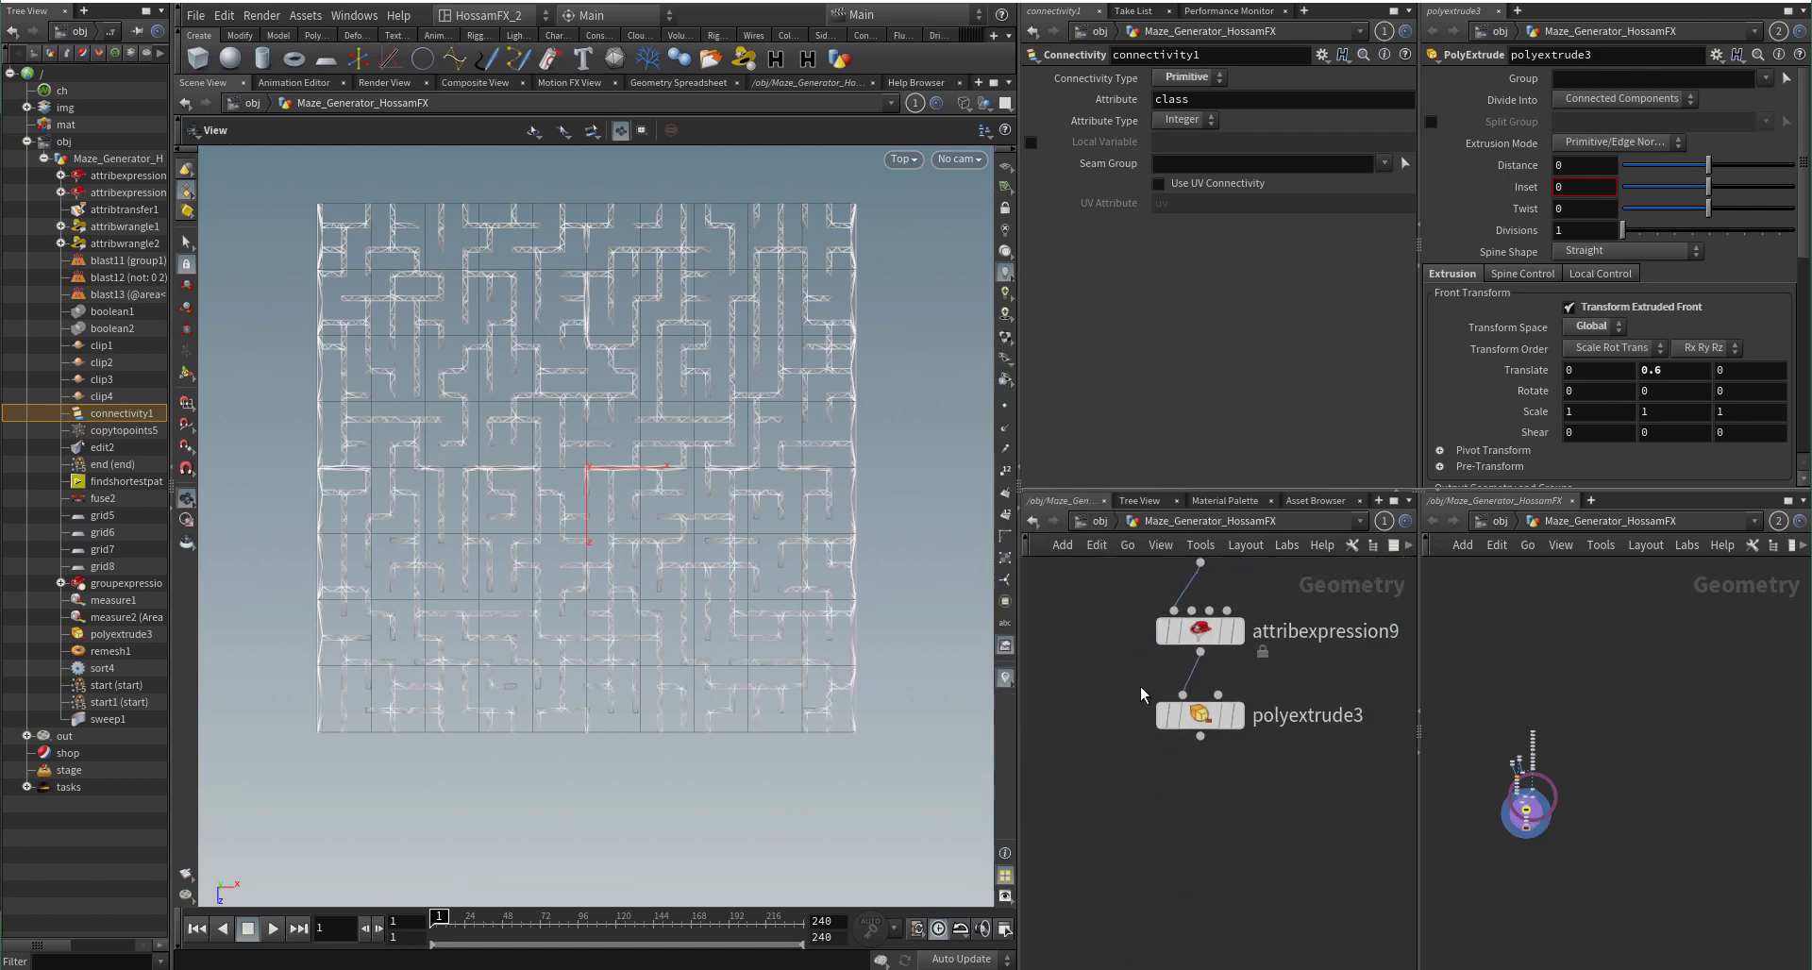
{"action": "scroll", "coordinate": [1252, 721], "scroll_direction": "up", "scroll_amount": 2}
{"action": "mouse_move", "coordinate": [1227, 714]}
{"action": "left_click", "coordinate": [1246, 653]}
{"action": "scroll", "coordinate": [1246, 717], "scroll_direction": "down", "scroll_amount": 2}
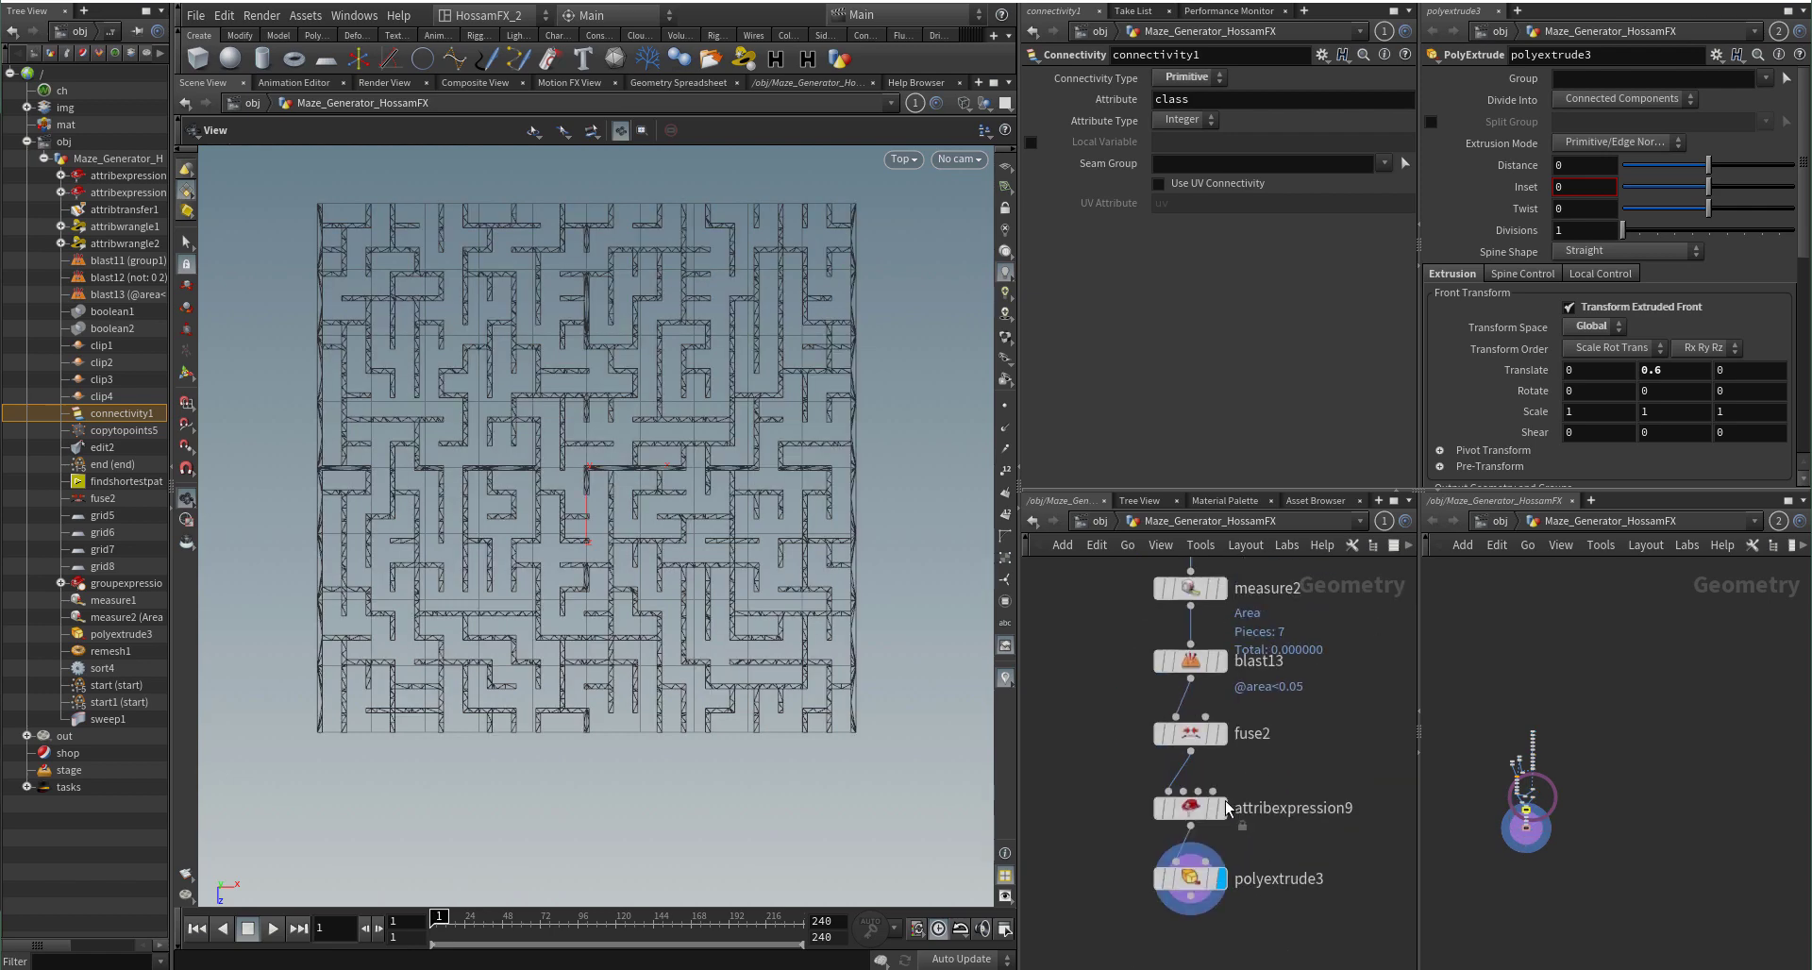
{"action": "scroll", "coordinate": [1180, 651], "scroll_direction": "up", "scroll_amount": 2}
{"action": "key", "text": "w"}
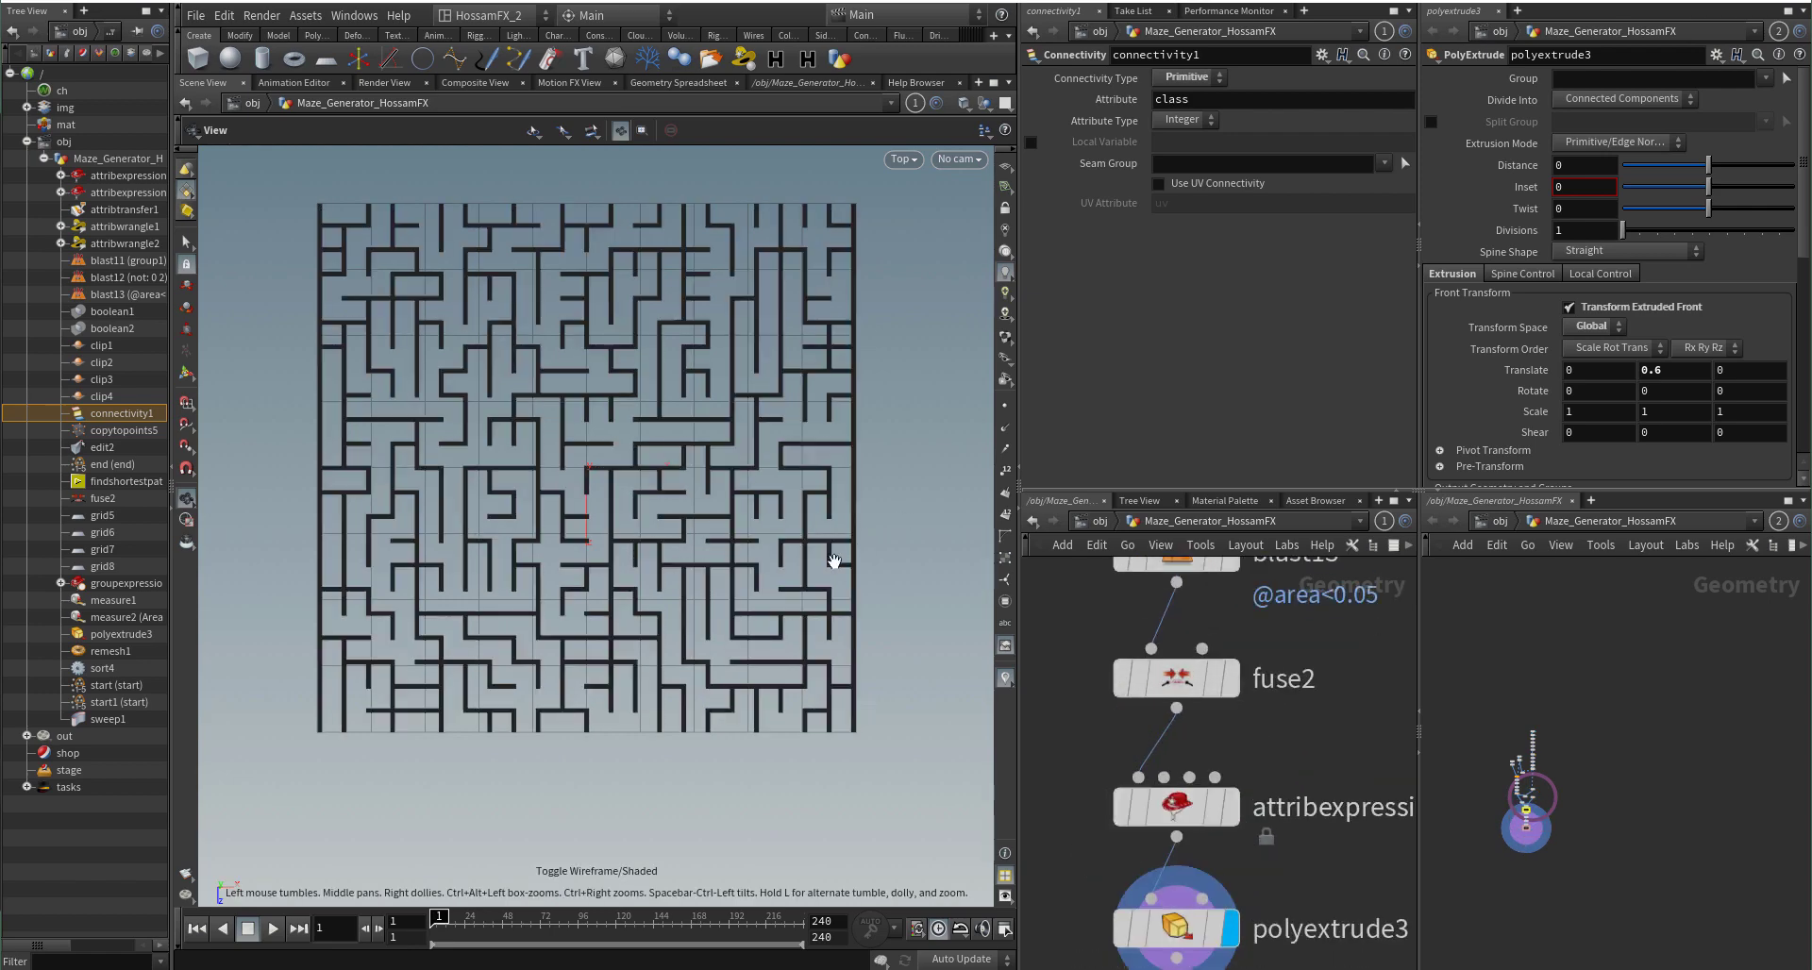
Step: Open measure2's parameters to review its per-piece area measurement by the class attribute
{"action": "middle_click_drag", "start_coordinate": [829, 566], "coordinate": [775, 601]}
{"action": "scroll", "coordinate": [788, 589], "scroll_direction": "up", "scroll_amount": 1}
{"action": "scroll", "coordinate": [1272, 748], "scroll_direction": "down", "scroll_amount": 3}
{"action": "middle_click_drag", "start_coordinate": [1308, 689], "coordinate": [1303, 908]}
{"action": "scroll", "coordinate": [1218, 750], "scroll_direction": "up", "scroll_amount": 3}
{"action": "left_click", "coordinate": [1193, 814]}
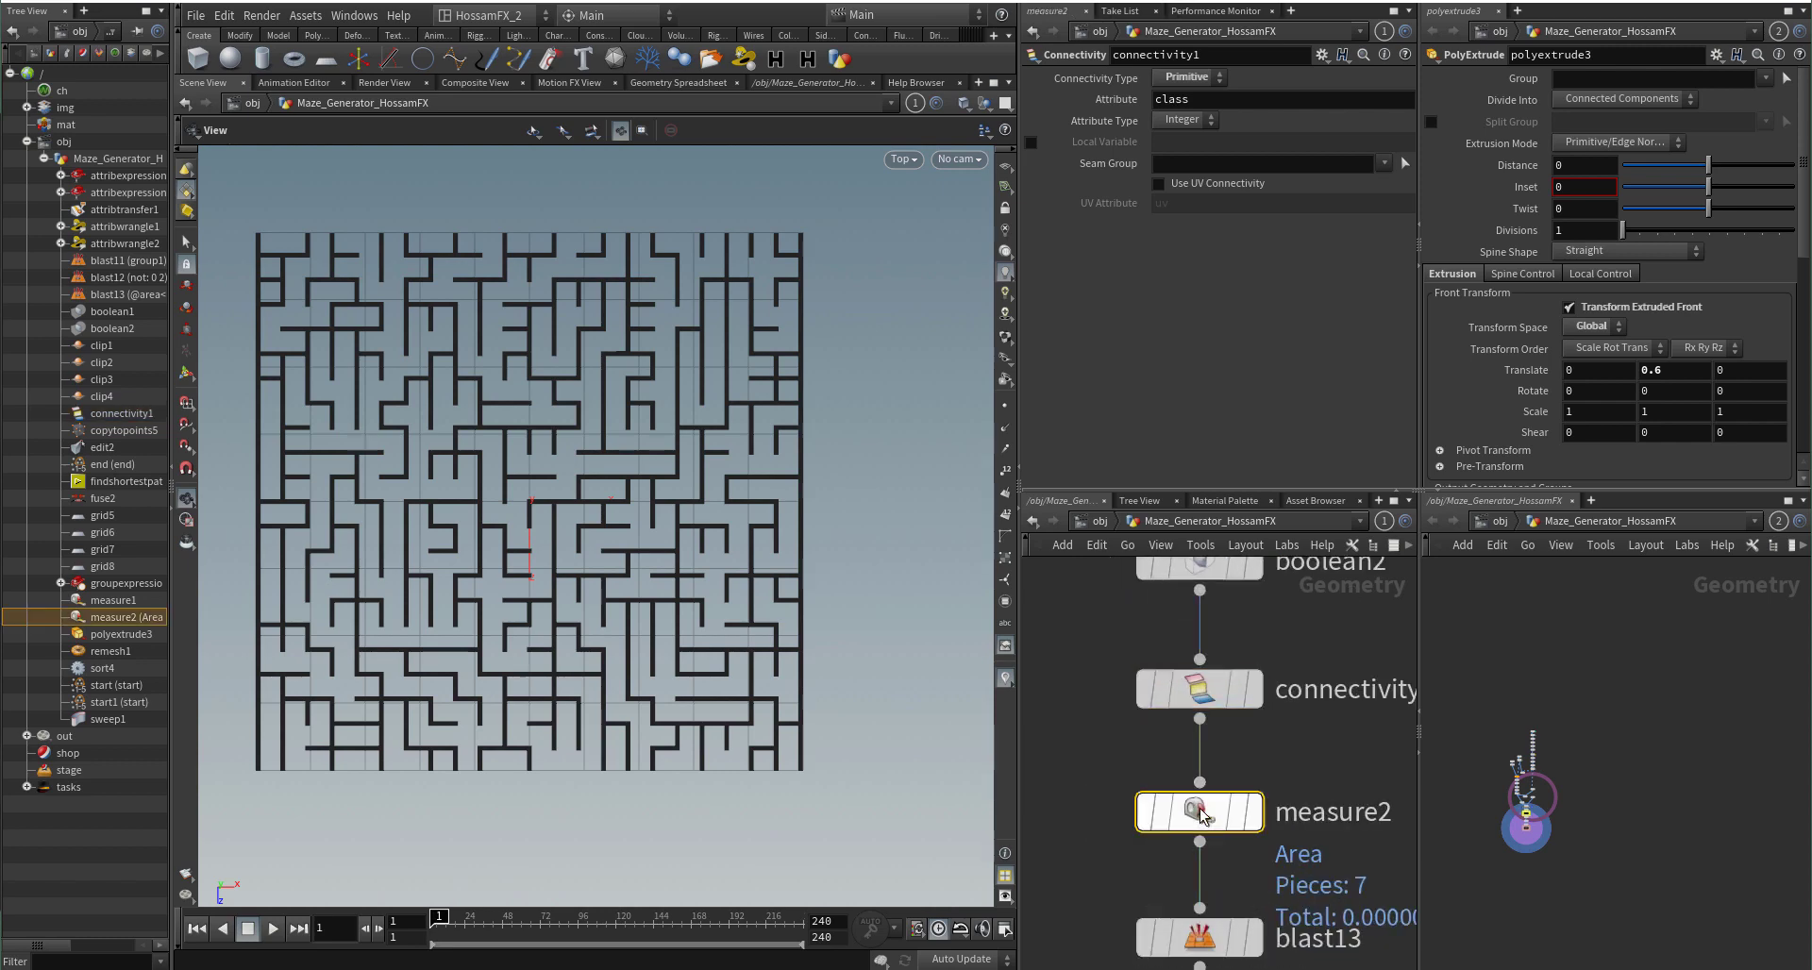
Step: Open blast13's parameters to examine the area condition in its Group setting
{"action": "scroll", "coordinate": [1112, 881], "scroll_direction": "down", "scroll_amount": 2}
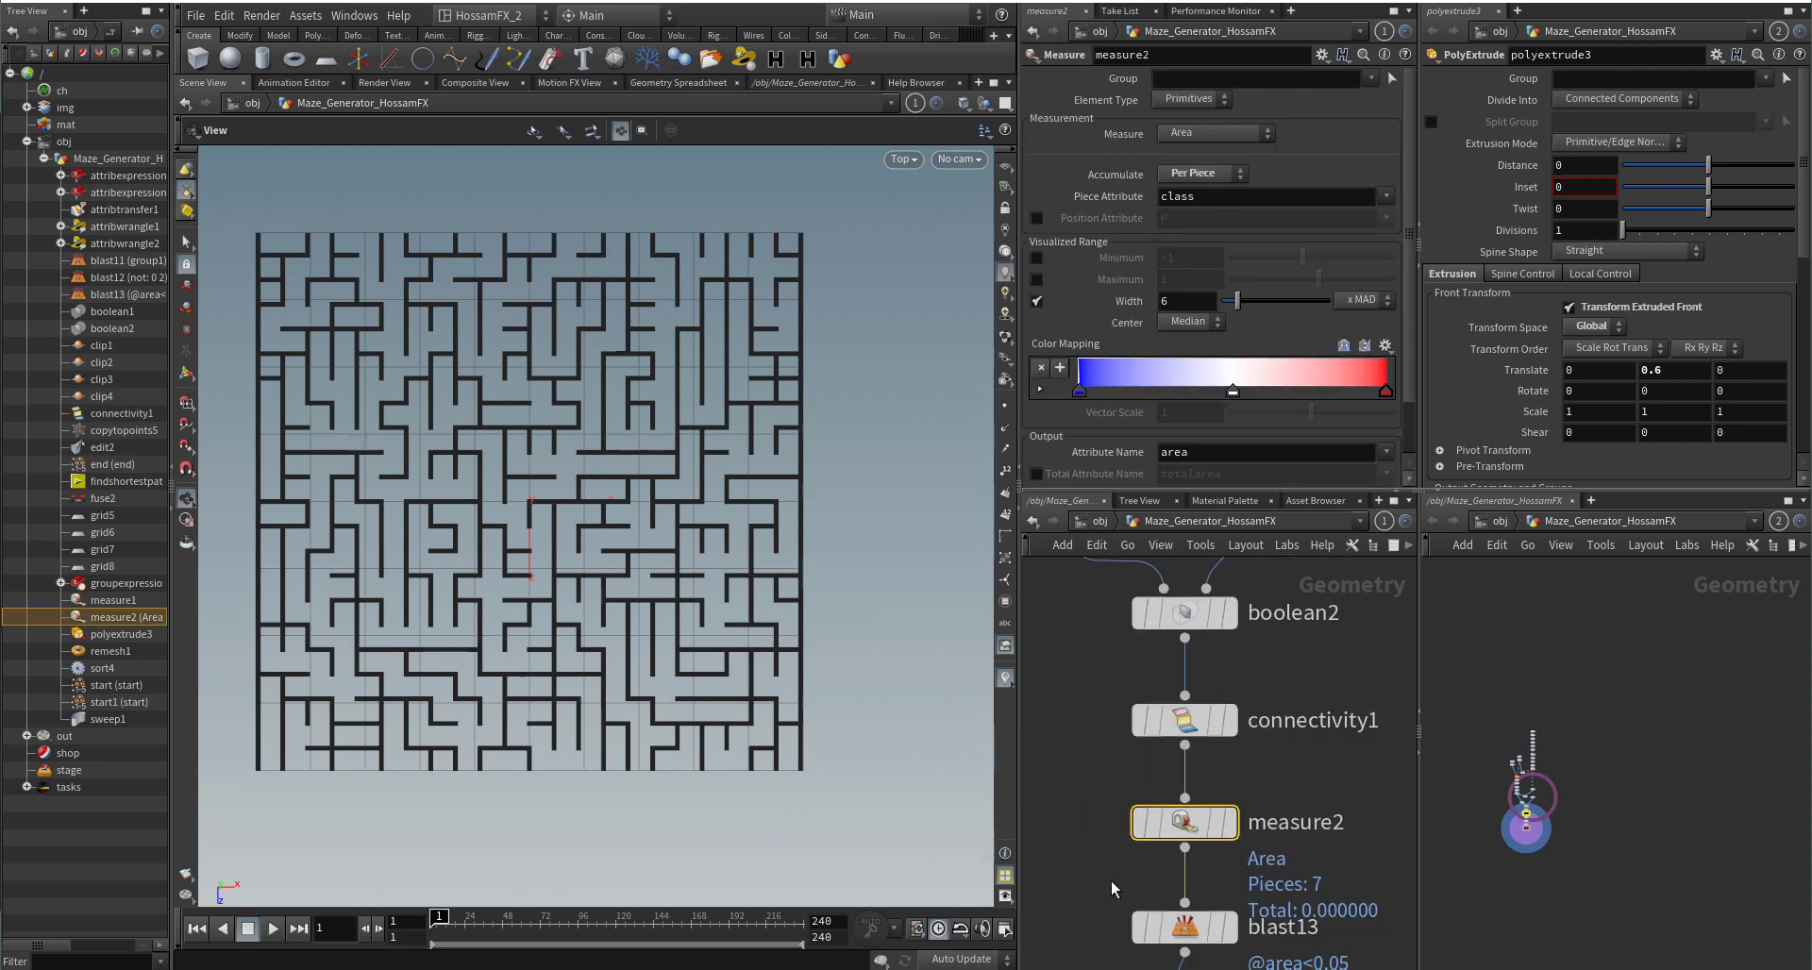
{"action": "scroll", "coordinate": [1227, 812], "scroll_direction": "up", "scroll_amount": 2}
{"action": "left_click", "coordinate": [1205, 800]}
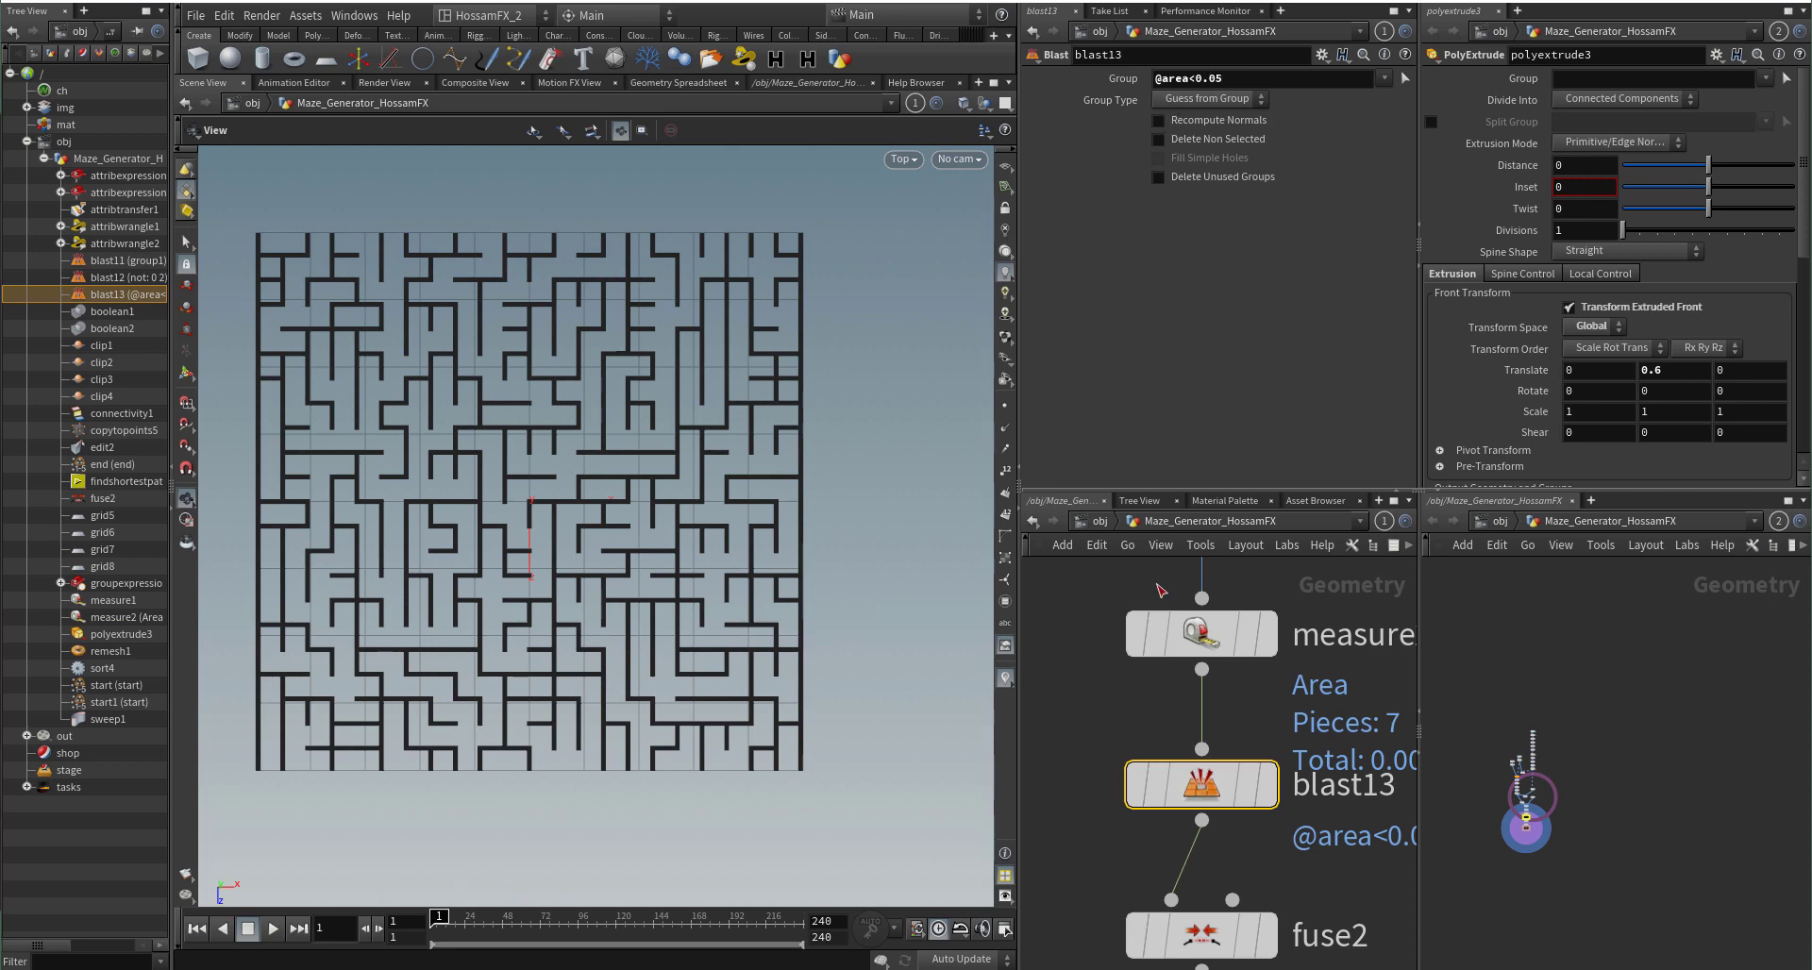
{"action": "mouse_move", "coordinate": [1156, 784]}
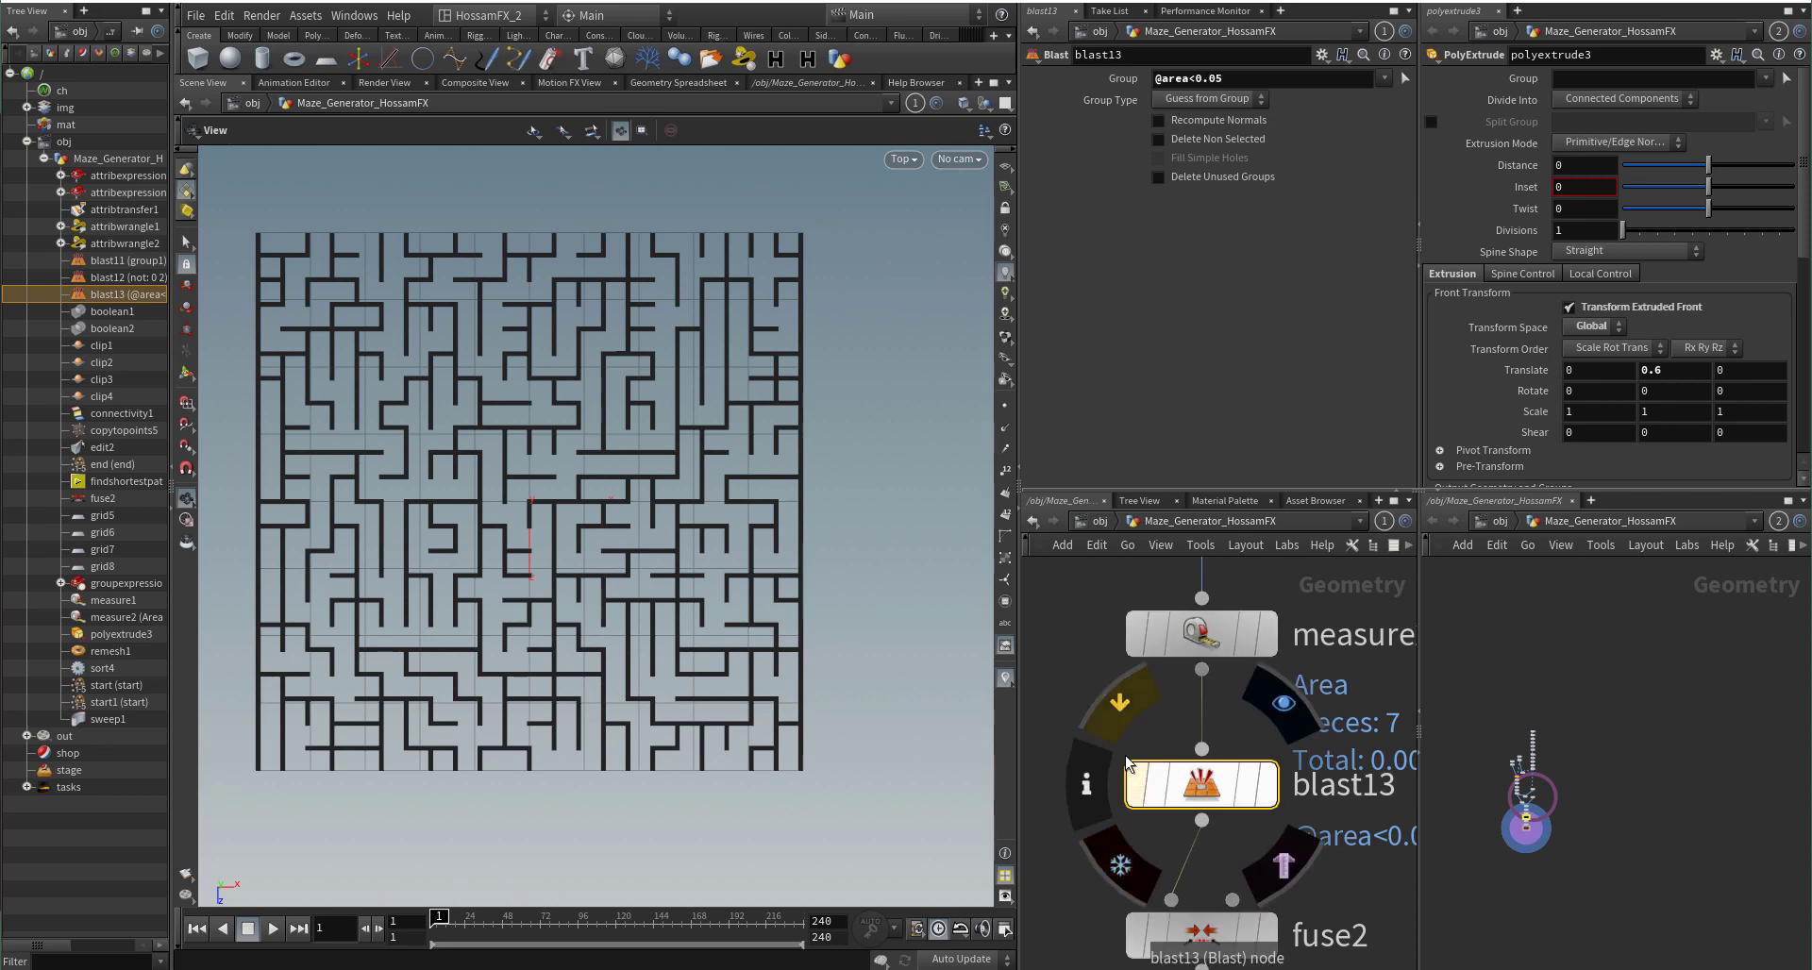
Step: Toggle the bypass on blast13 so the small pieces are no longer removed from the maze
{"action": "left_click", "coordinate": [1134, 700]}
{"action": "left_click", "coordinate": [1125, 699]}
{"action": "left_click", "coordinate": [1125, 699]}
Step: Try Seed values 3.7, 3.9 and 4.1 in attribwrangle1 to compare maze layouts, and restore the Seed to 3.6
{"action": "scroll", "coordinate": [1101, 756], "scroll_direction": "down", "scroll_amount": 5}
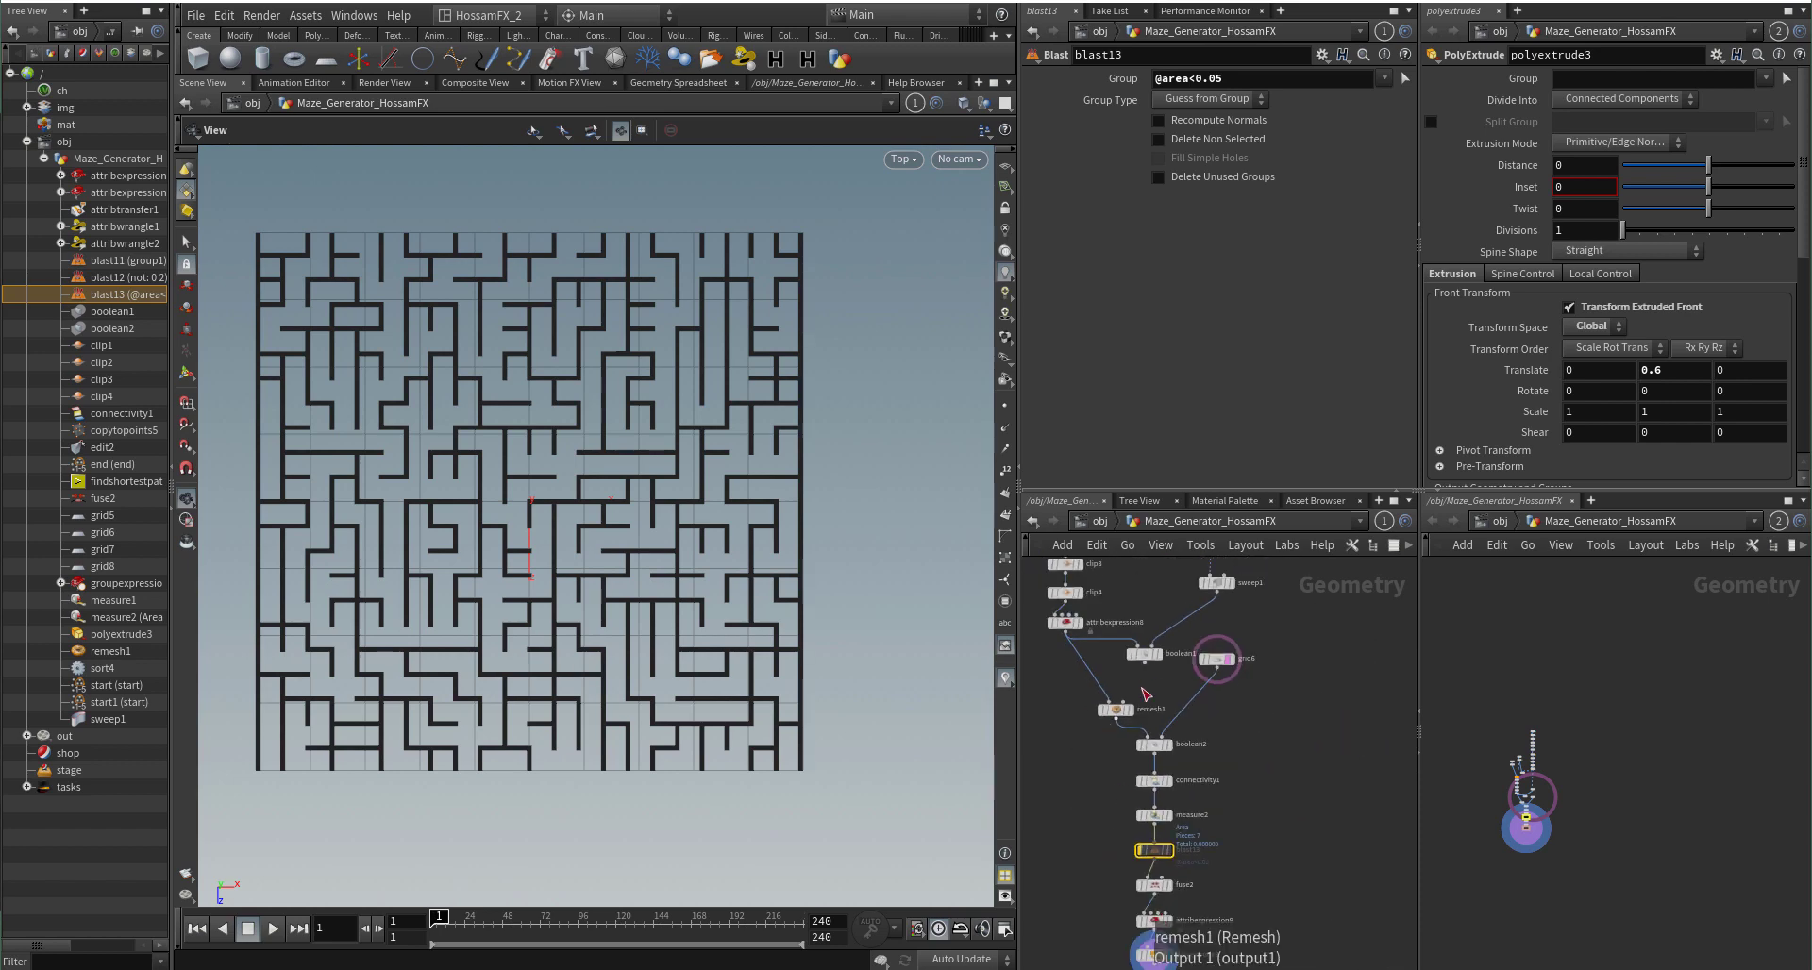
{"action": "scroll", "coordinate": [1229, 798], "scroll_direction": "down", "scroll_amount": 3}
{"action": "middle_click_drag", "start_coordinate": [1242, 812], "coordinate": [1295, 931]}
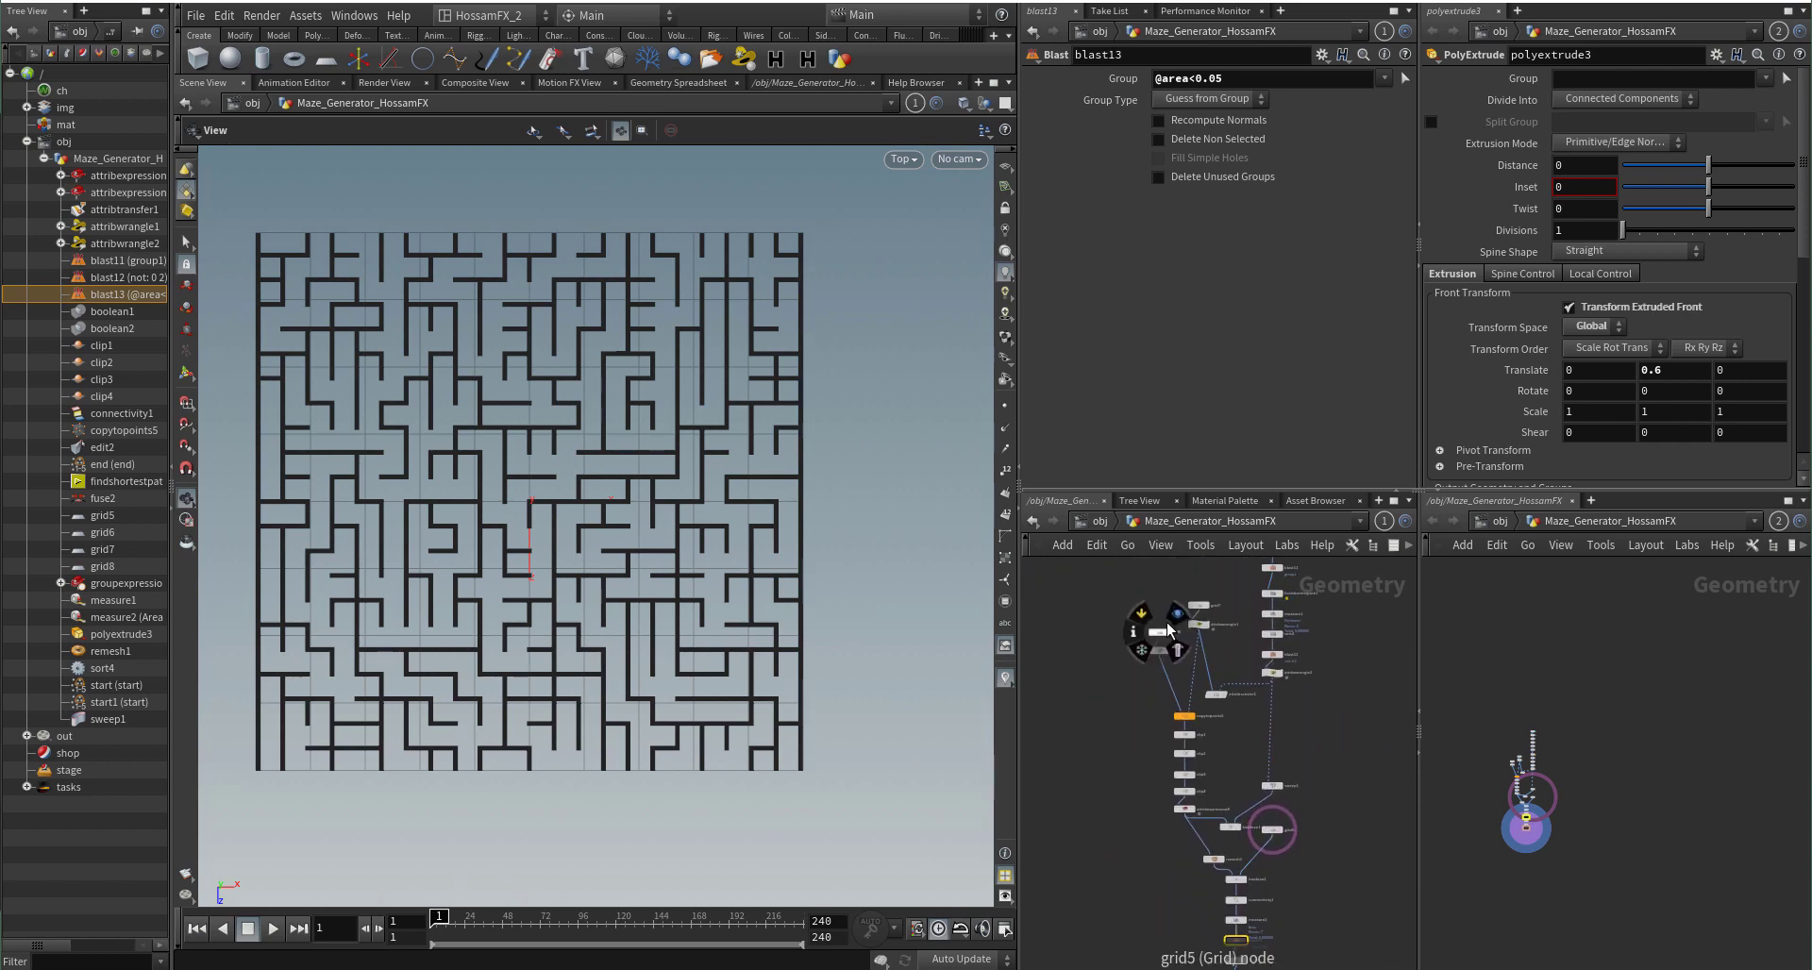
{"action": "scroll", "coordinate": [1166, 618], "scroll_direction": "up", "scroll_amount": 5}
{"action": "scroll", "coordinate": [1203, 600], "scroll_direction": "up", "scroll_amount": 3}
{"action": "left_click", "coordinate": [1193, 793]}
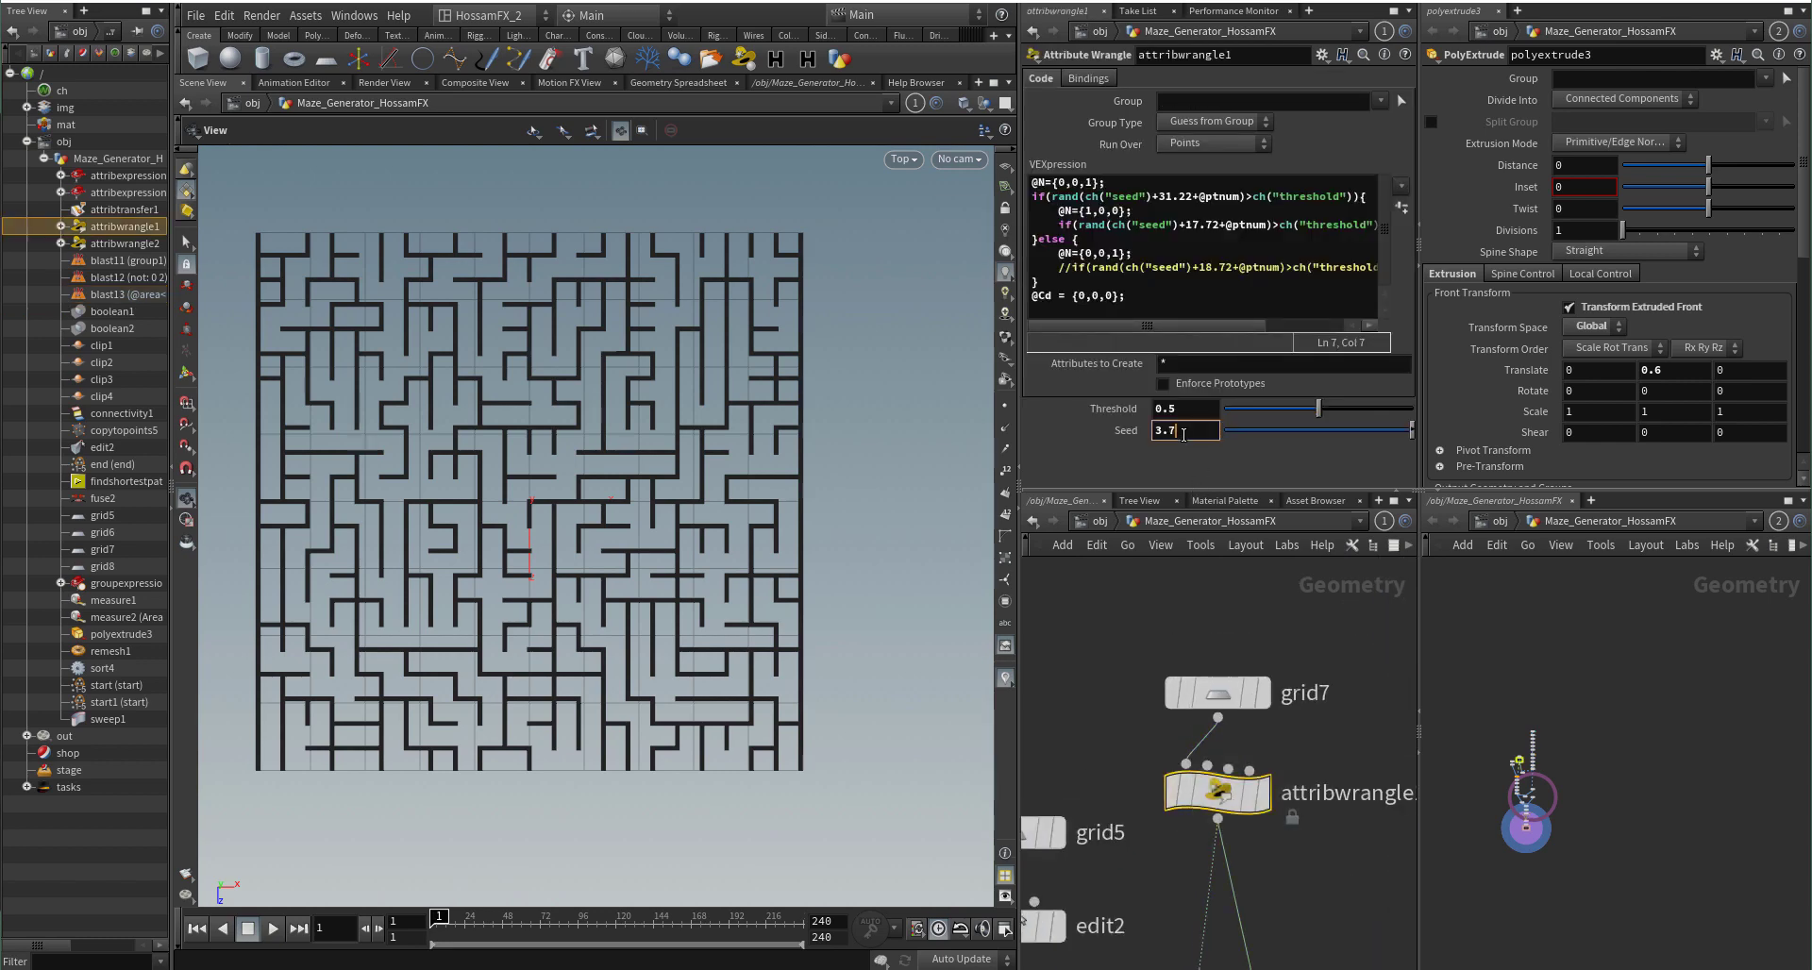
{"action": "key", "text": "Return"}
{"action": "key", "text": "Return"}
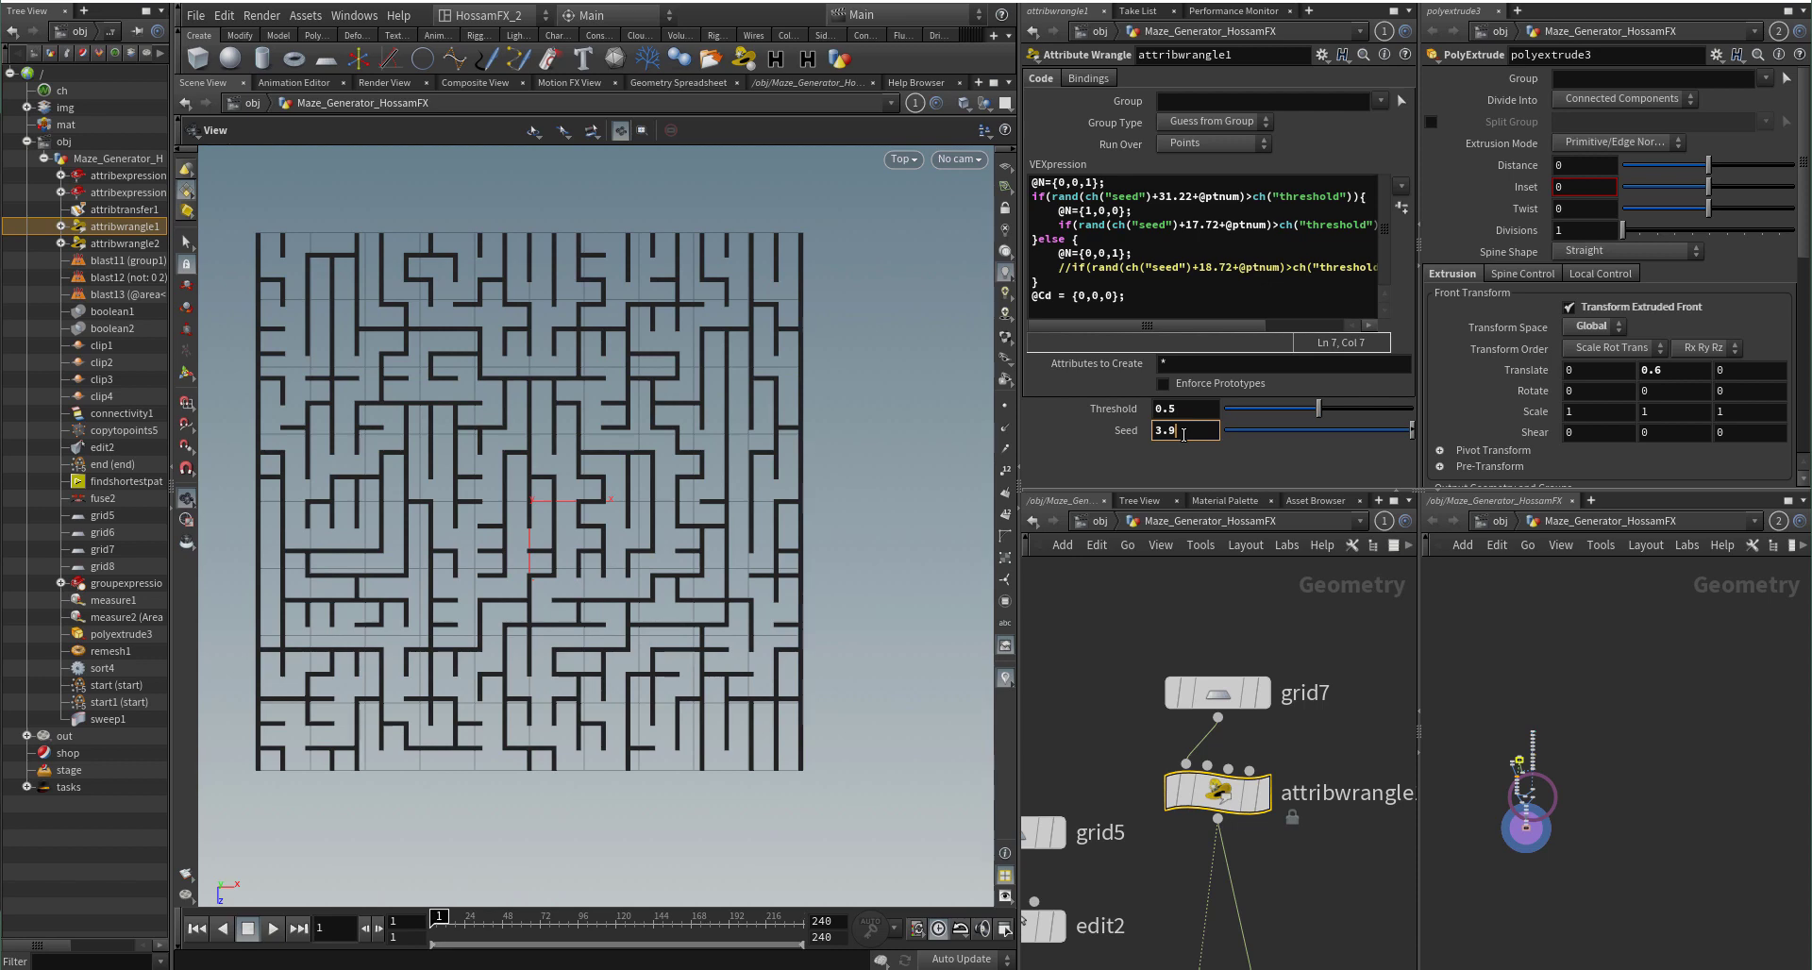
{"action": "key", "text": "Up"}
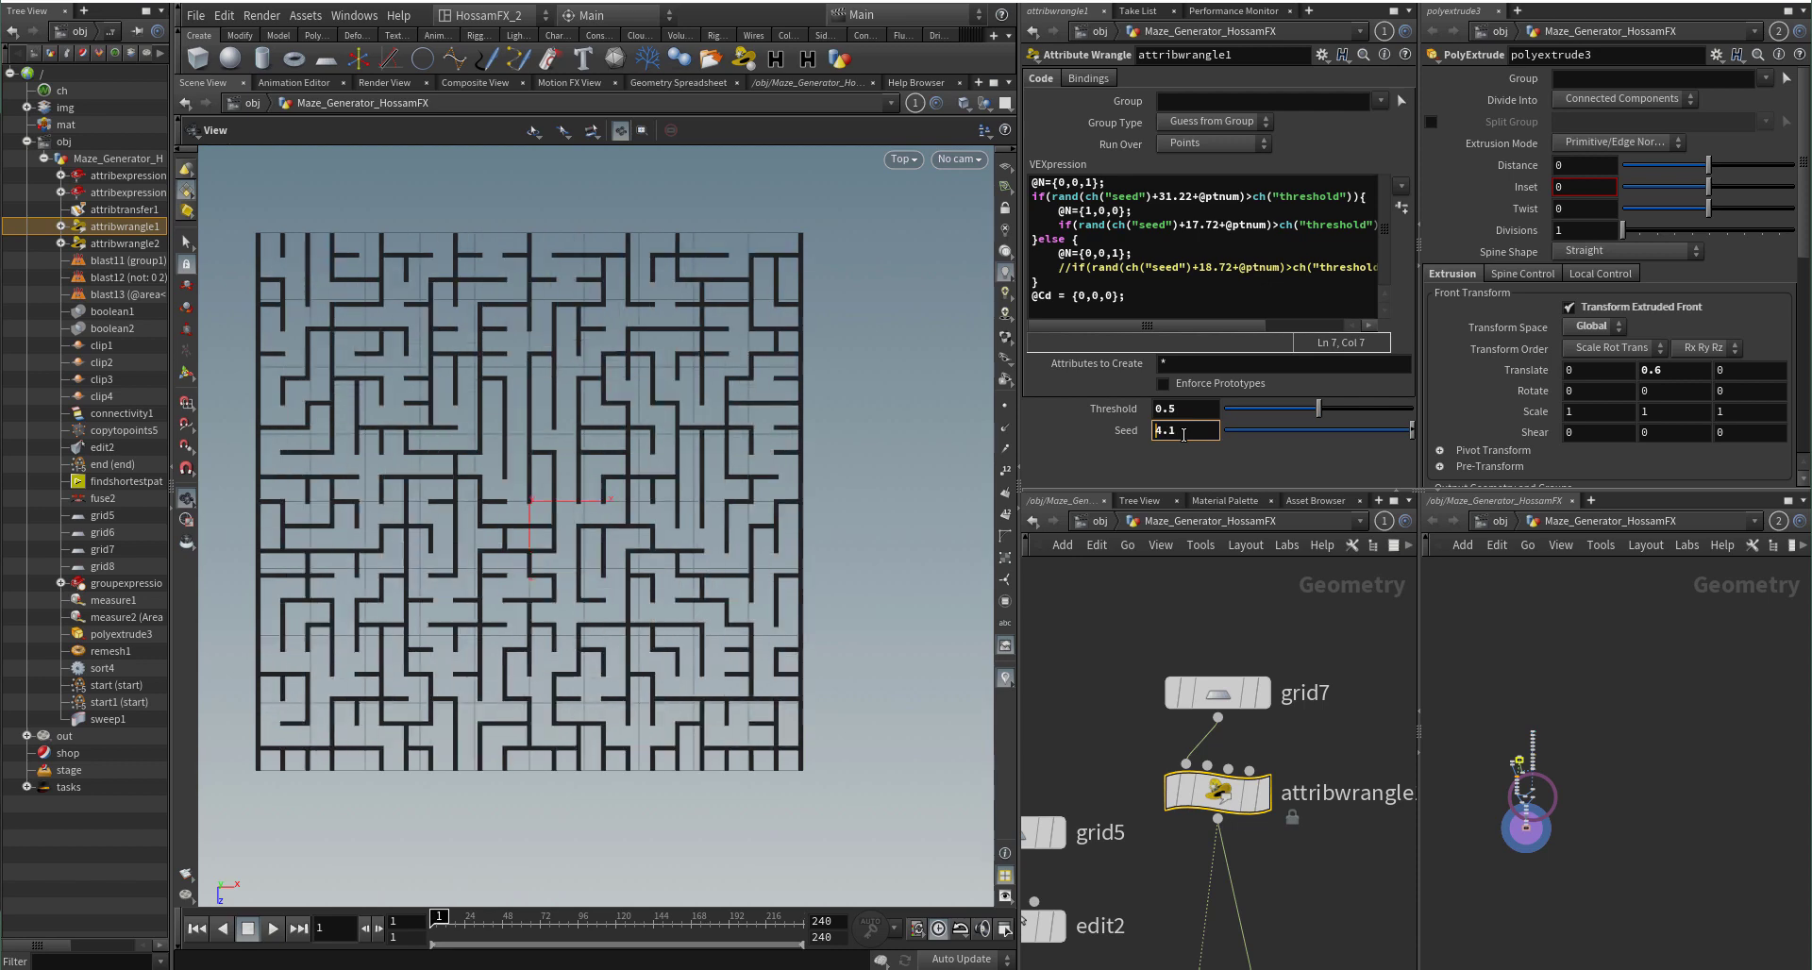
Step: Re-enable the bypassed blast13 node below measure2 and open its parameters
{"action": "scroll", "coordinate": [1183, 434], "scroll_direction": "down", "scroll_amount": 5}
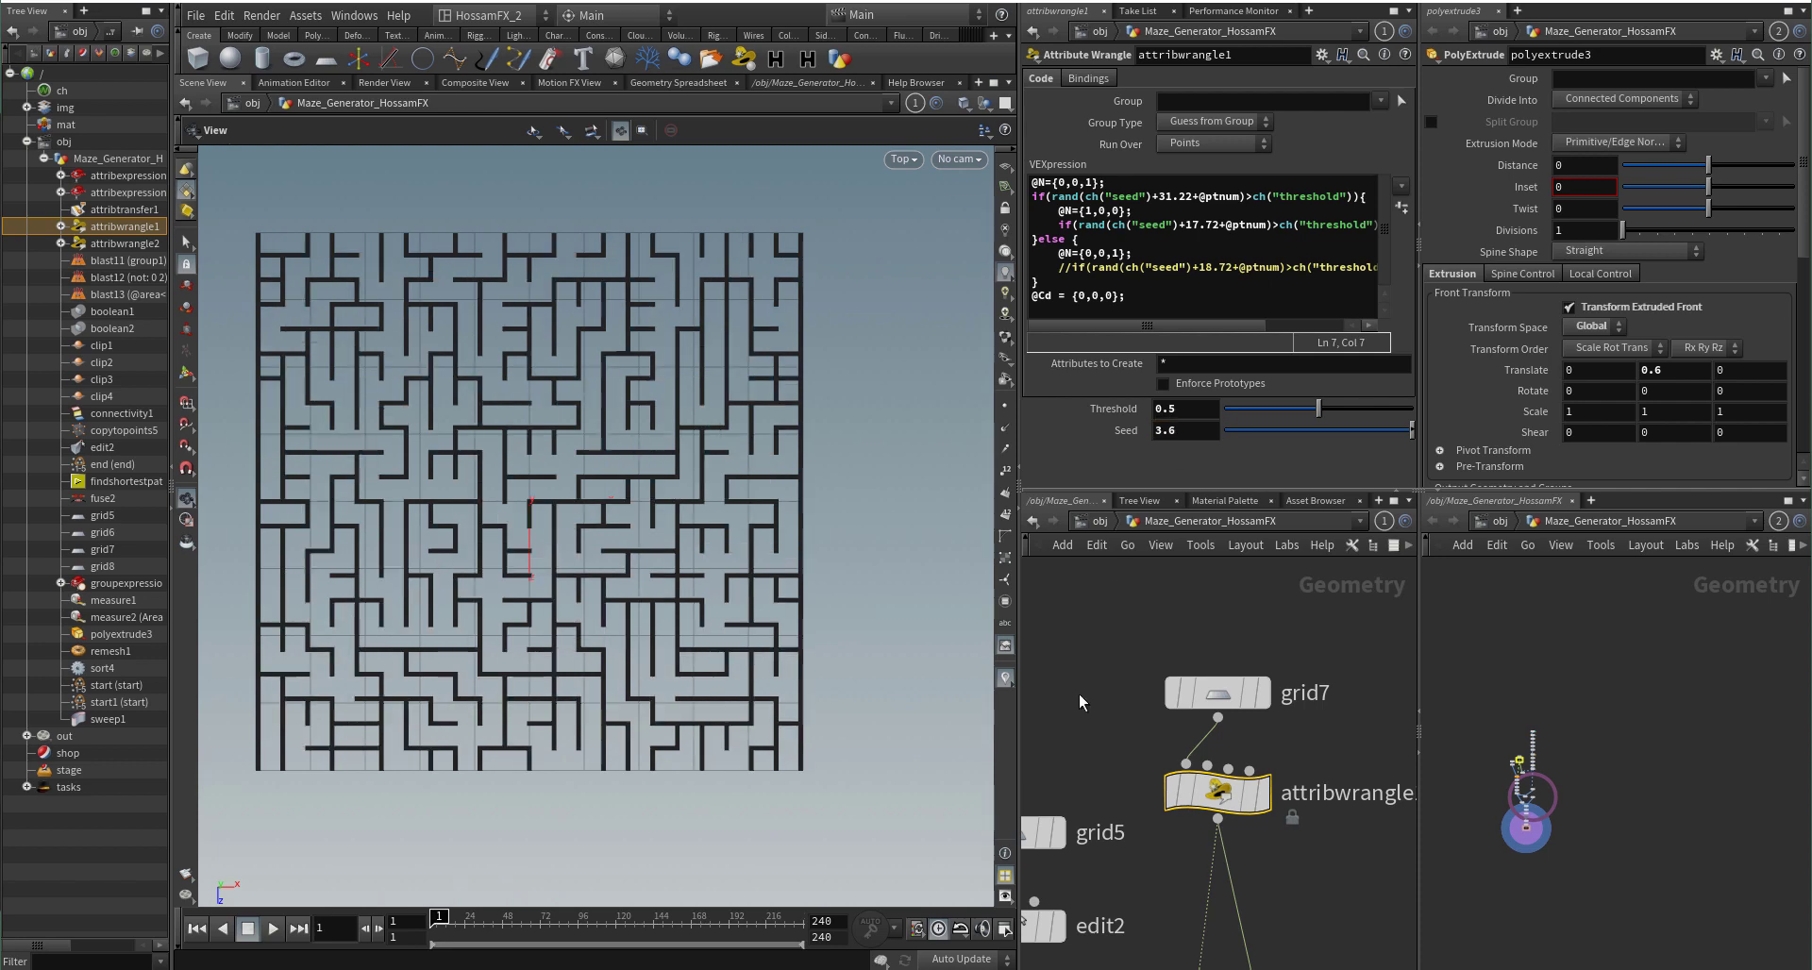
{"action": "scroll", "coordinate": [1079, 693], "scroll_direction": "down", "scroll_amount": 3}
{"action": "middle_click_drag", "start_coordinate": [1089, 705], "coordinate": [1108, 651]}
{"action": "scroll", "coordinate": [1097, 834], "scroll_direction": "down", "scroll_amount": 2}
{"action": "mouse_move", "coordinate": [1059, 941]}
{"action": "middle_mouse_down"}
{"action": "mouse_move", "coordinate": [1087, 840]}
{"action": "mouse_move", "coordinate": [1096, 661]}
{"action": "middle_mouse_up"}
{"action": "mouse_move", "coordinate": [1112, 775]}
{"action": "middle_mouse_down"}
{"action": "mouse_move", "coordinate": [1112, 653]}
{"action": "mouse_move", "coordinate": [1108, 706]}
{"action": "middle_mouse_up"}
{"action": "middle_click_drag", "start_coordinate": [1116, 819], "coordinate": [1123, 700]}
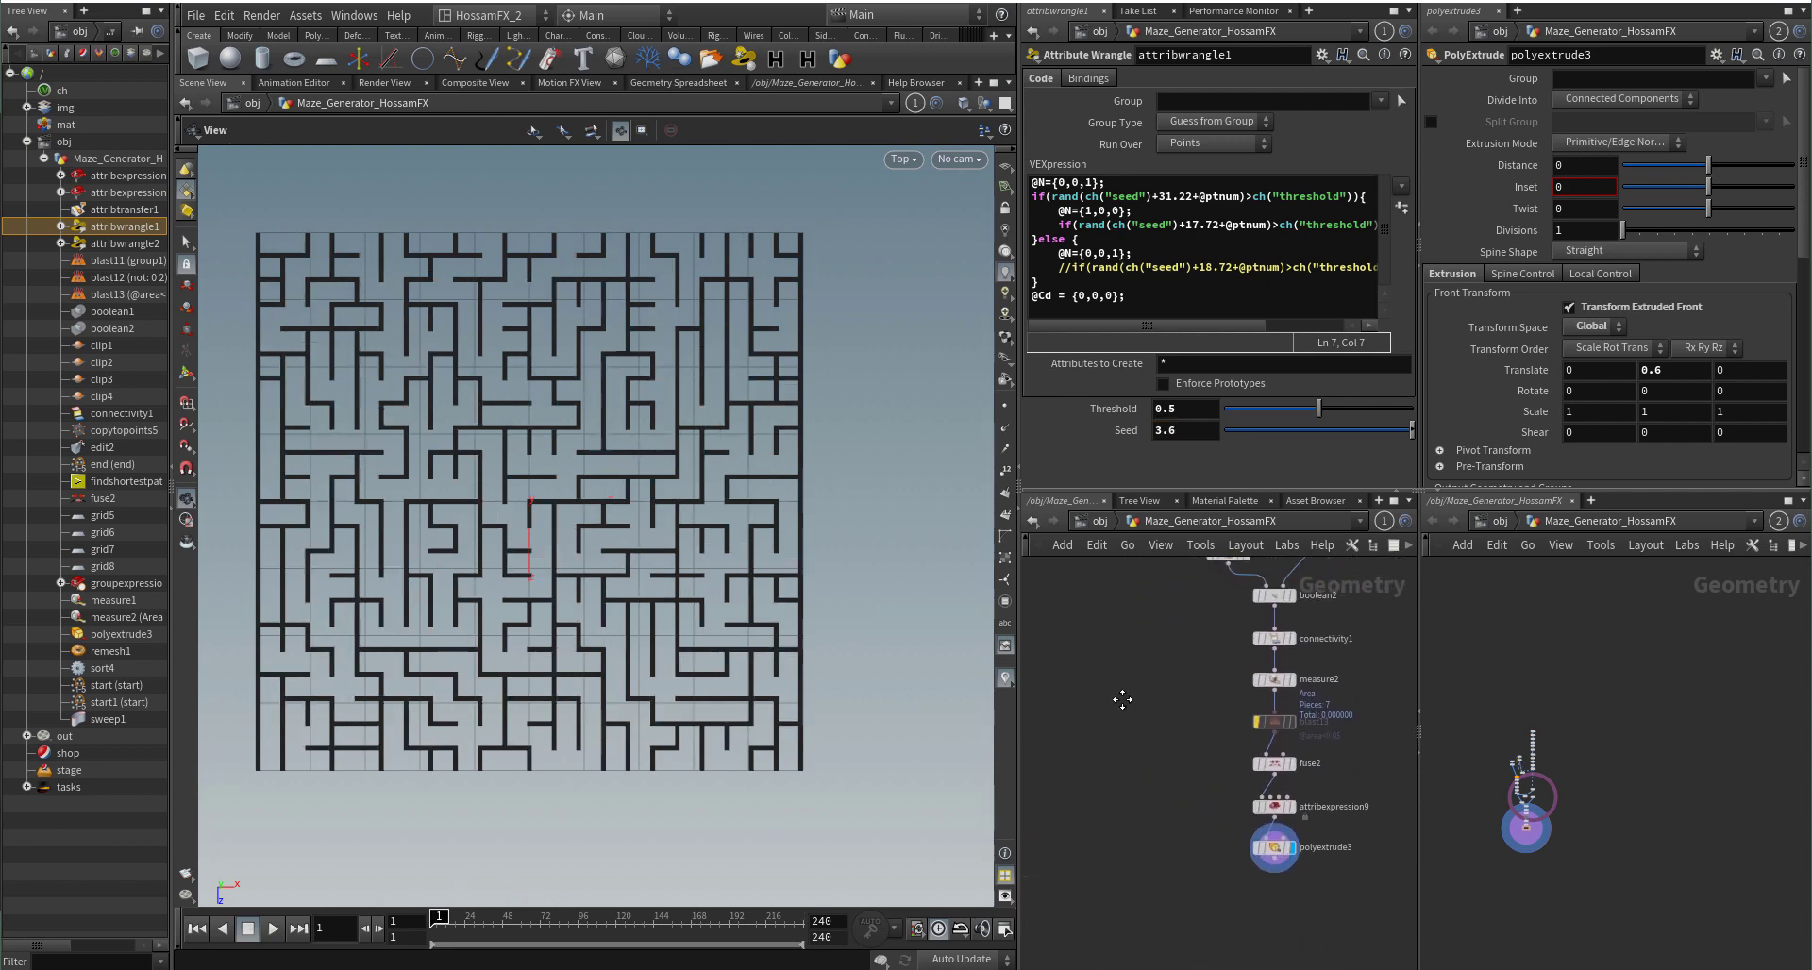
{"action": "scroll", "coordinate": [1094, 755], "scroll_direction": "up", "scroll_amount": 5}
{"action": "mouse_move", "coordinate": [1114, 764]}
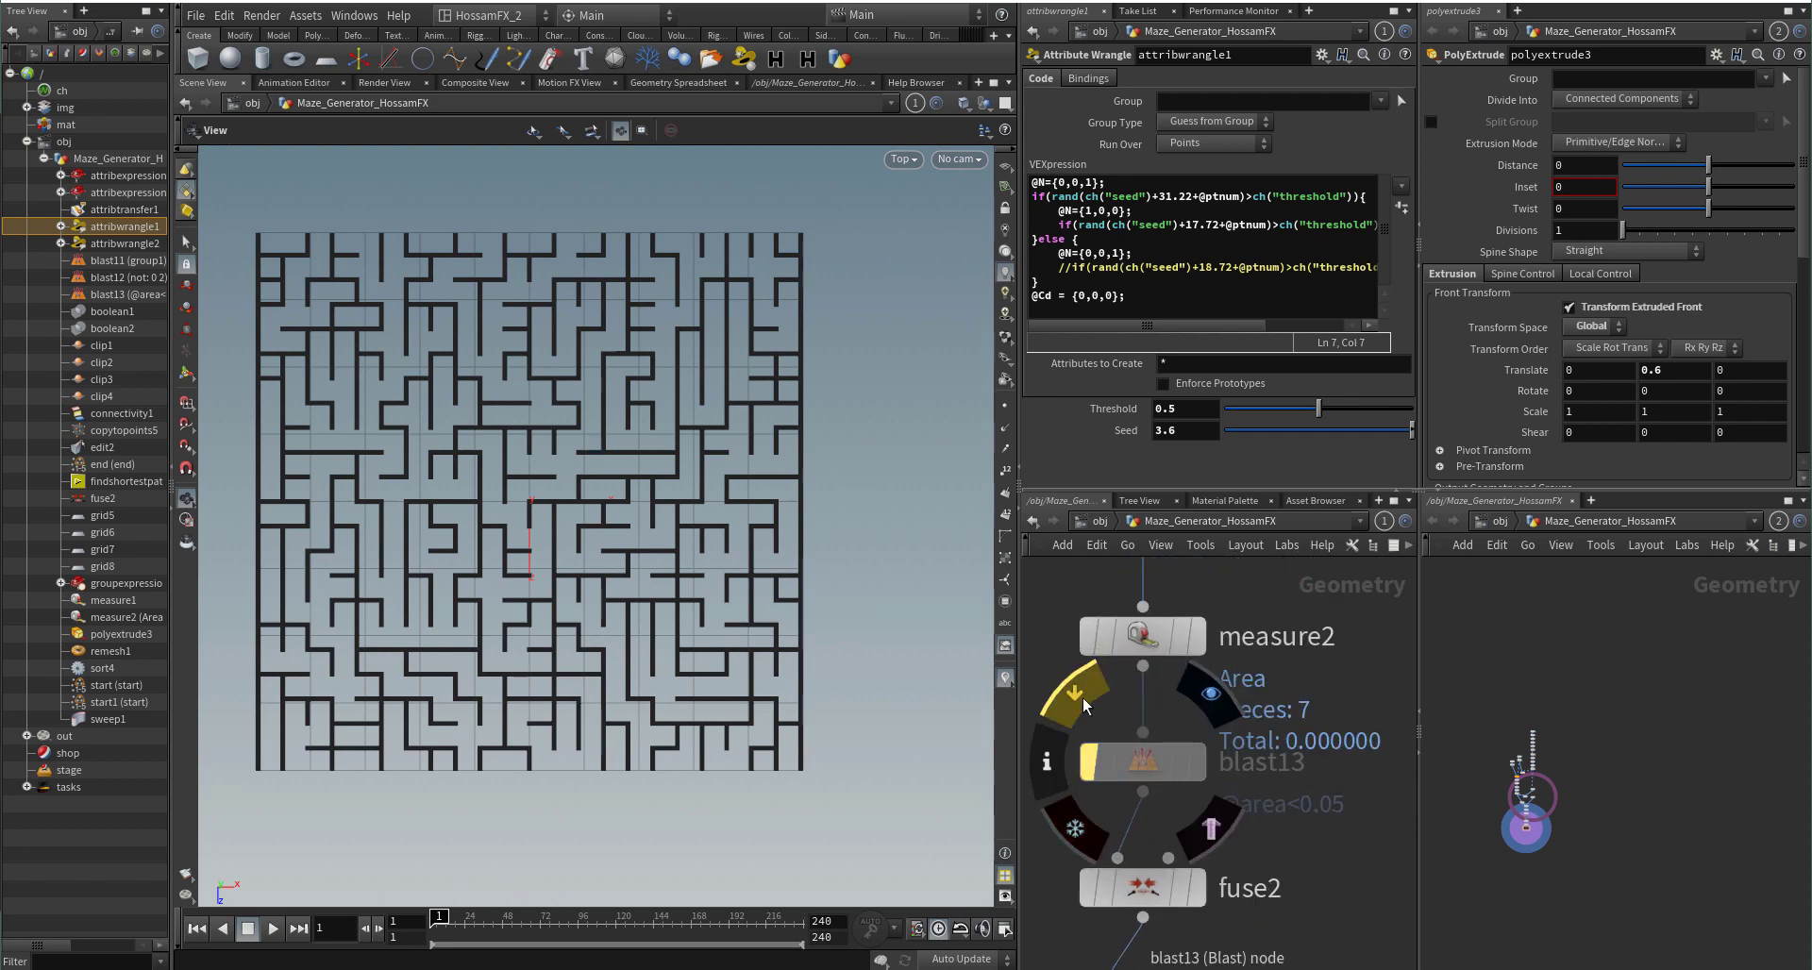
{"action": "left_click", "coordinate": [1142, 760]}
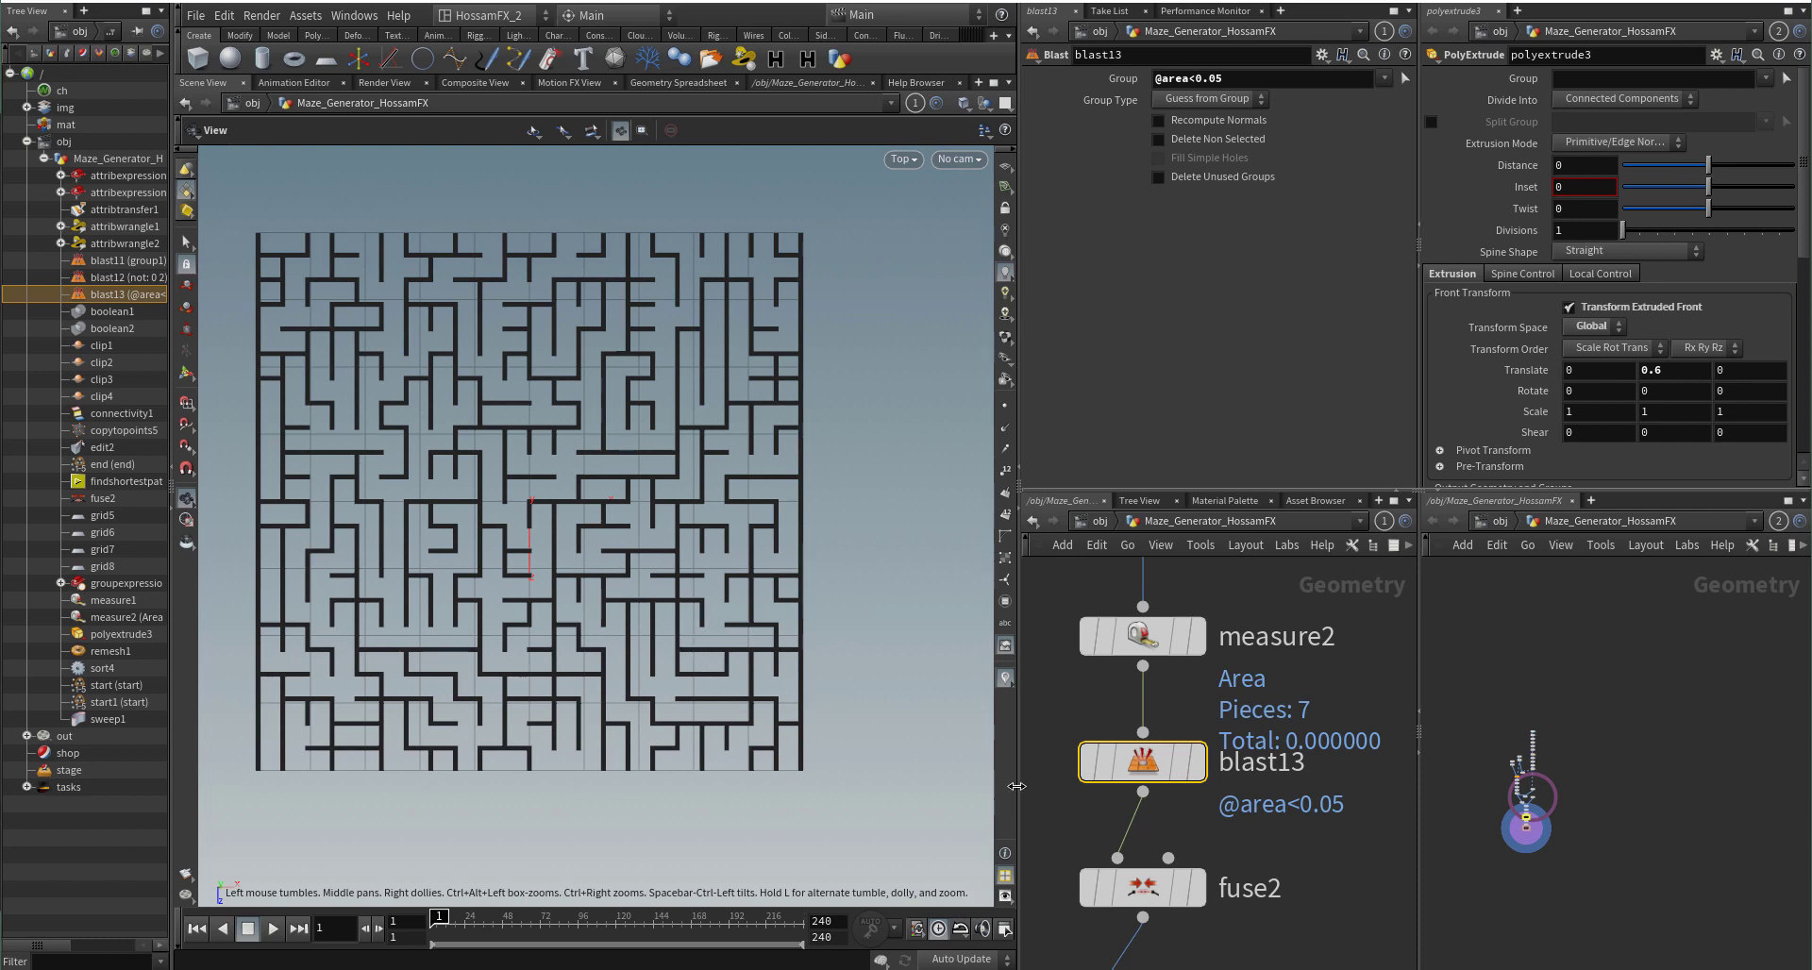
Step: Open attribexpression9's parameters below fuse2 to review the constant Color (Cd) value
{"action": "scroll", "coordinate": [1248, 883], "scroll_direction": "down", "scroll_amount": 2}
{"action": "middle_click_drag", "start_coordinate": [1239, 884], "coordinate": [1320, 754]}
{"action": "scroll", "coordinate": [1249, 836], "scroll_direction": "up", "scroll_amount": 3}
{"action": "scroll", "coordinate": [1308, 834], "scroll_direction": "down", "scroll_amount": 3}
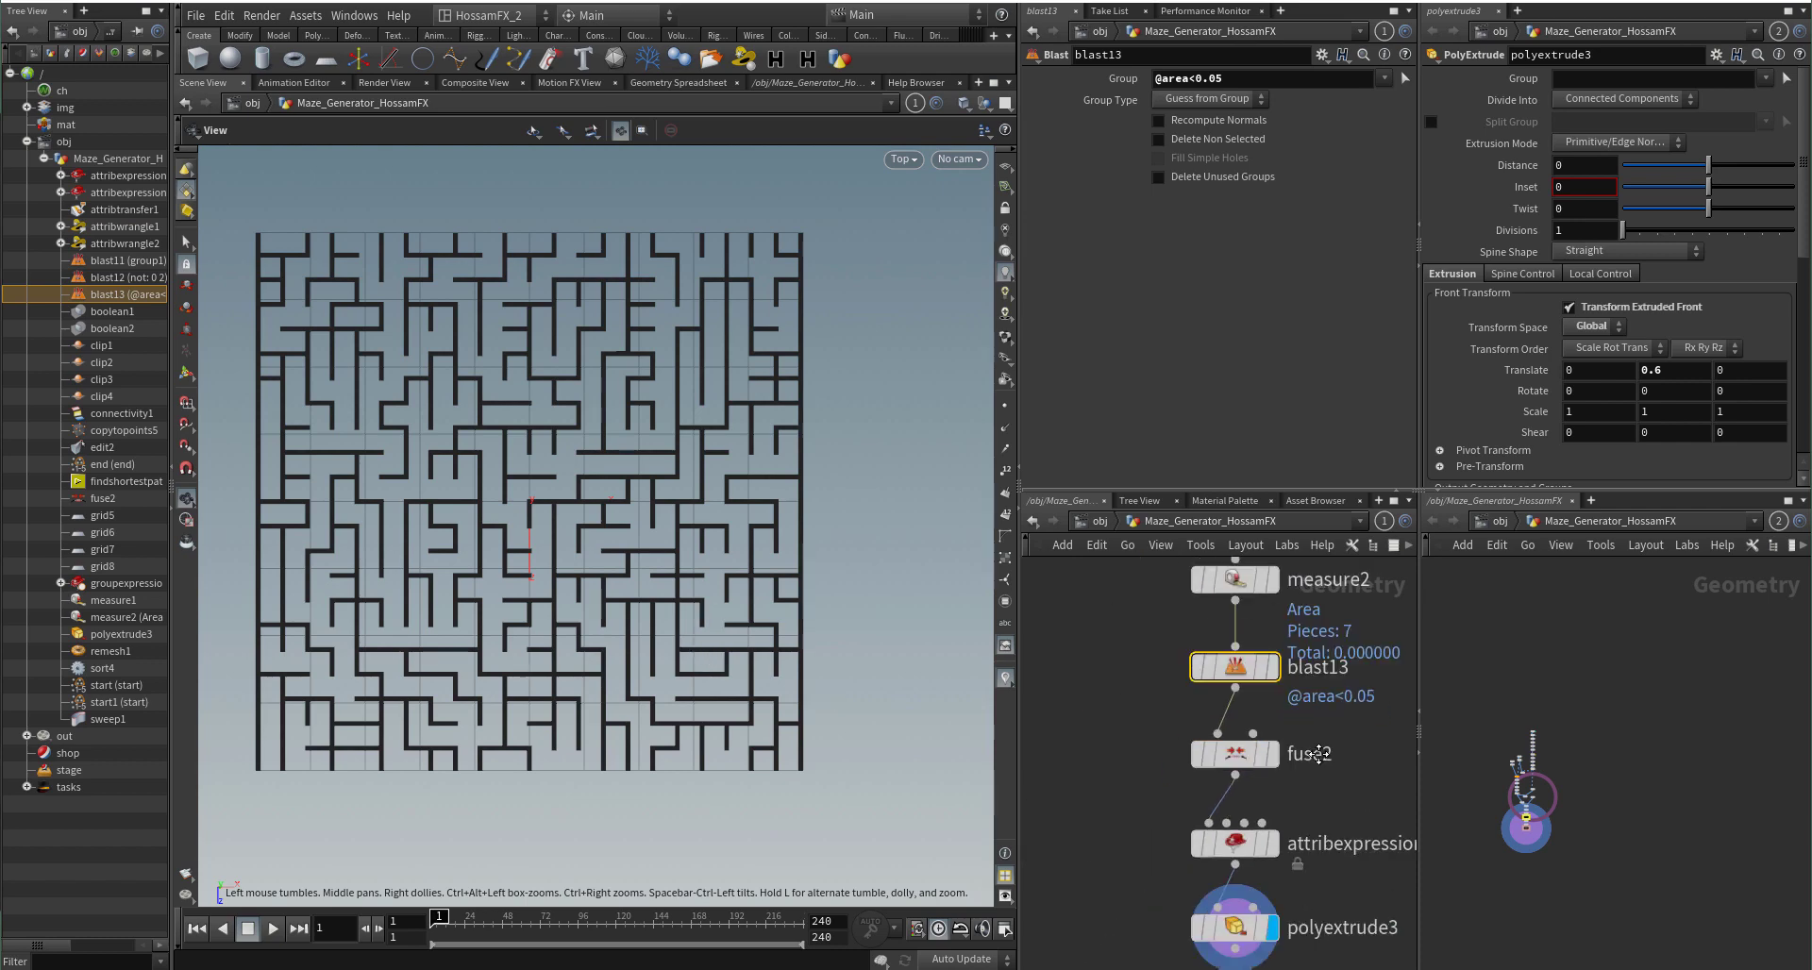
{"action": "scroll", "coordinate": [1301, 774], "scroll_direction": "up", "scroll_amount": 4}
{"action": "left_click", "coordinate": [1180, 755]}
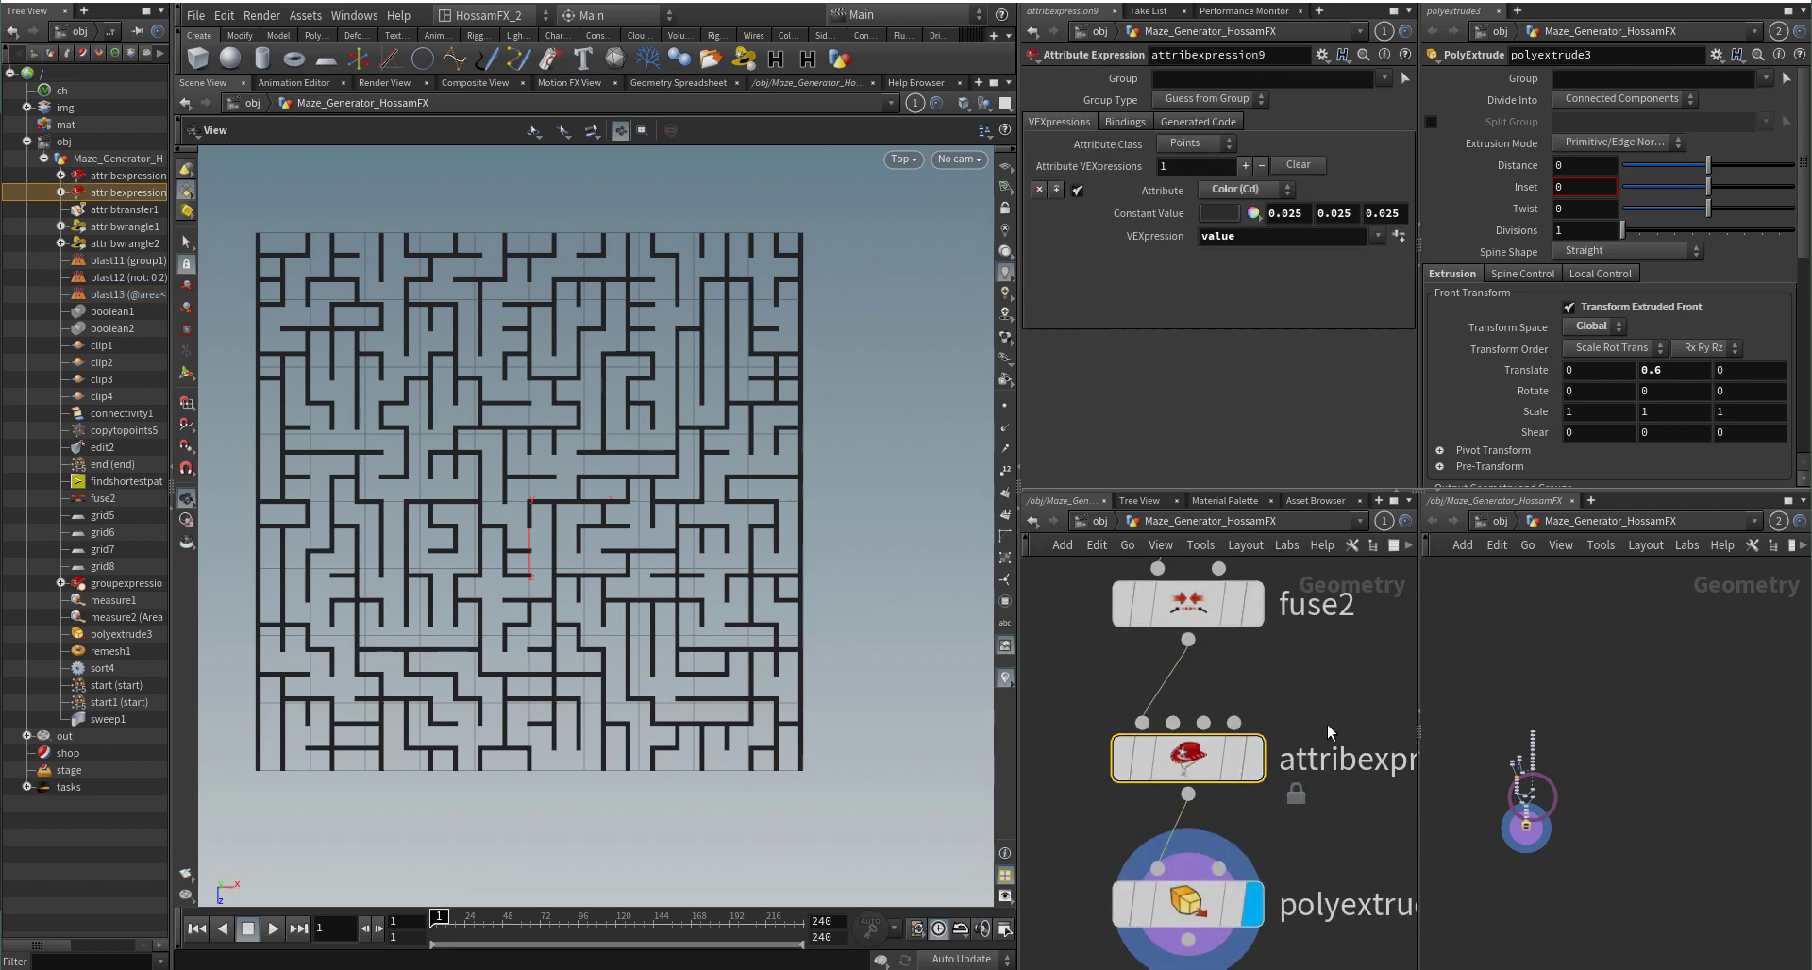
Step: Open polyextrude3's parameters and inspect the extruded walls in perspective before returning to the top view
{"action": "left_click", "coordinate": [1188, 817]}
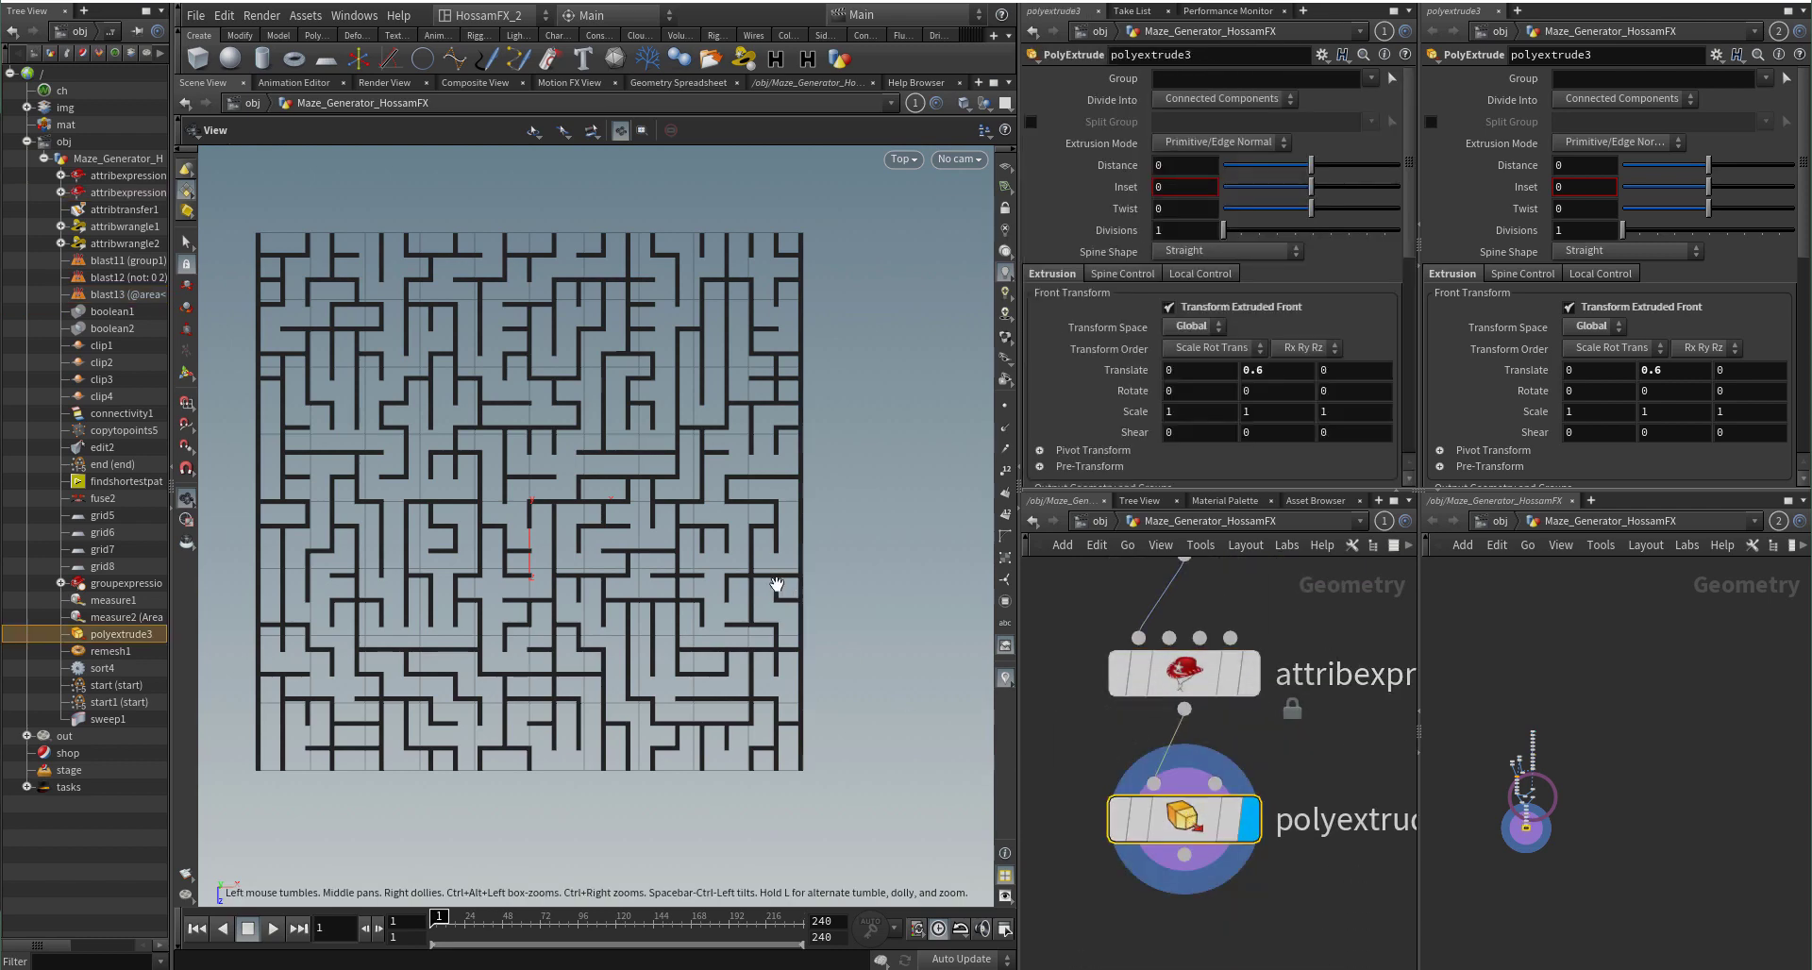
{"action": "key", "text": "space+1"}
{"action": "left_click_drag", "start_coordinate": [668, 587], "coordinate": [637, 567]}
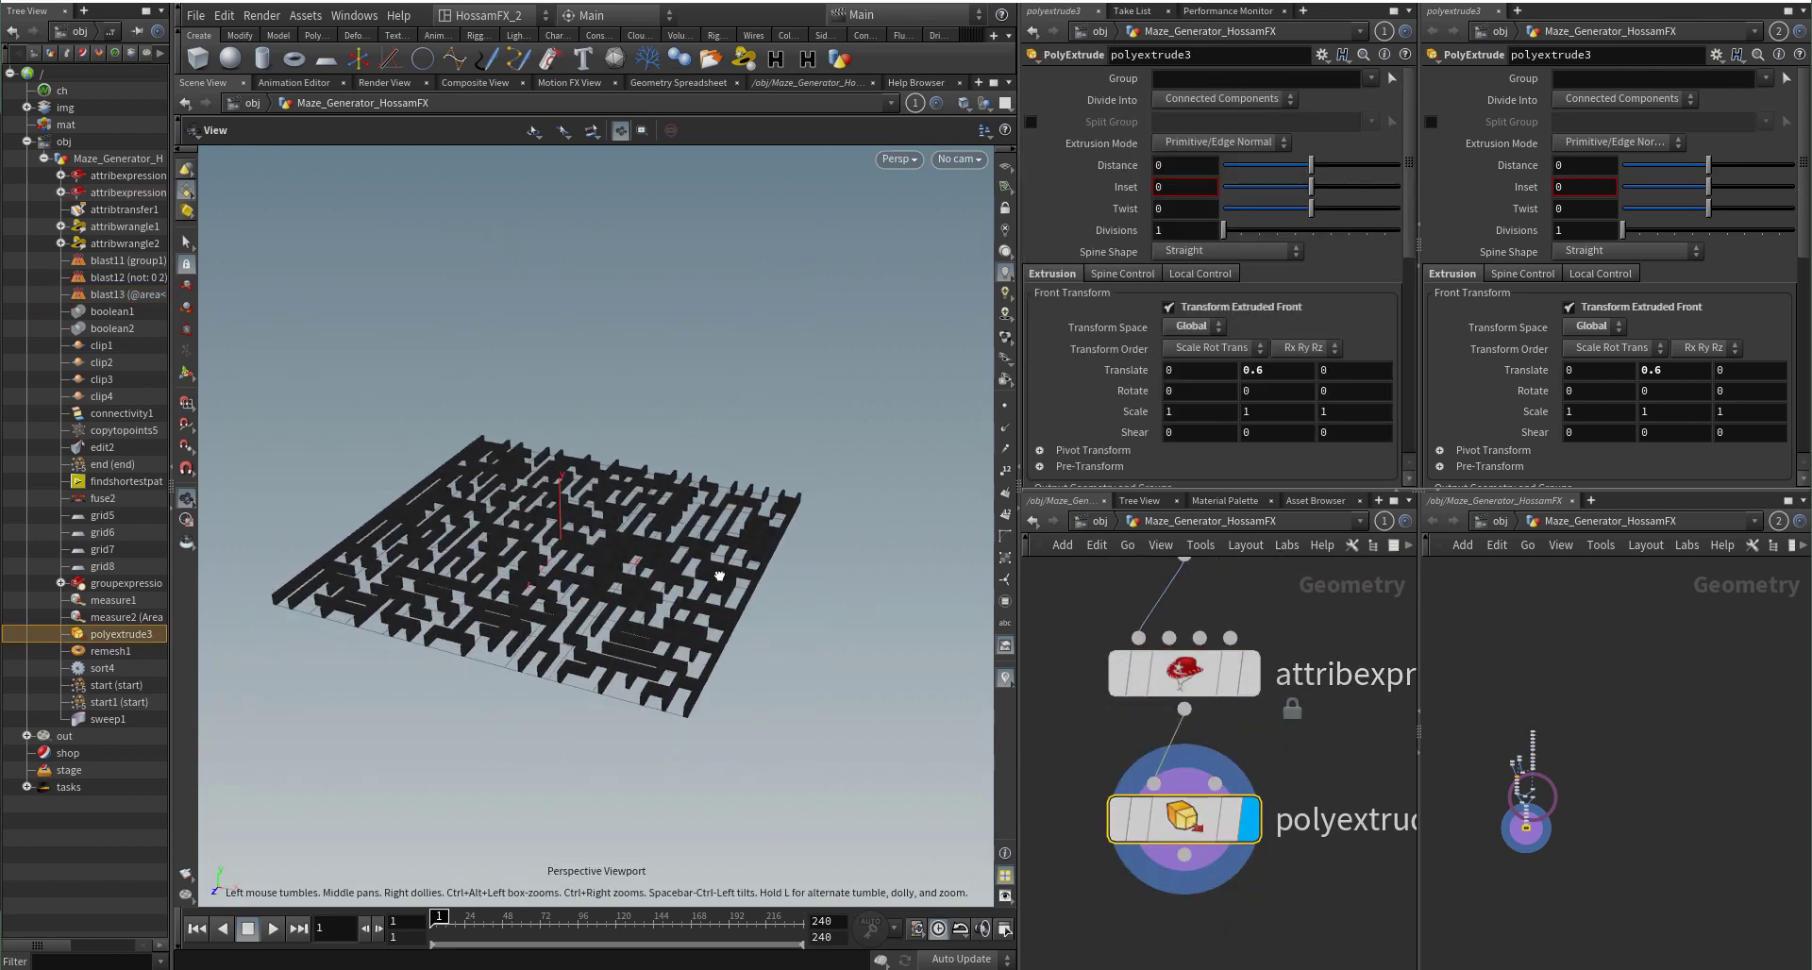
{"action": "right_click_drag", "start_coordinate": [636, 566], "coordinate": [558, 560]}
{"action": "key", "text": "space+2"}
{"action": "mouse_move", "coordinate": [707, 673]}
{"action": "right_mouse_down"}
{"action": "mouse_move", "coordinate": [627, 655]}
{"action": "mouse_move", "coordinate": [731, 668]}
{"action": "right_mouse_up"}
Step: Examine the maze's corridors, dead ends and border openings up close in the top view
{"action": "scroll", "coordinate": [1337, 792], "scroll_direction": "down", "scroll_amount": 6}
{"action": "middle_click_drag", "start_coordinate": [1340, 738], "coordinate": [1307, 923]}
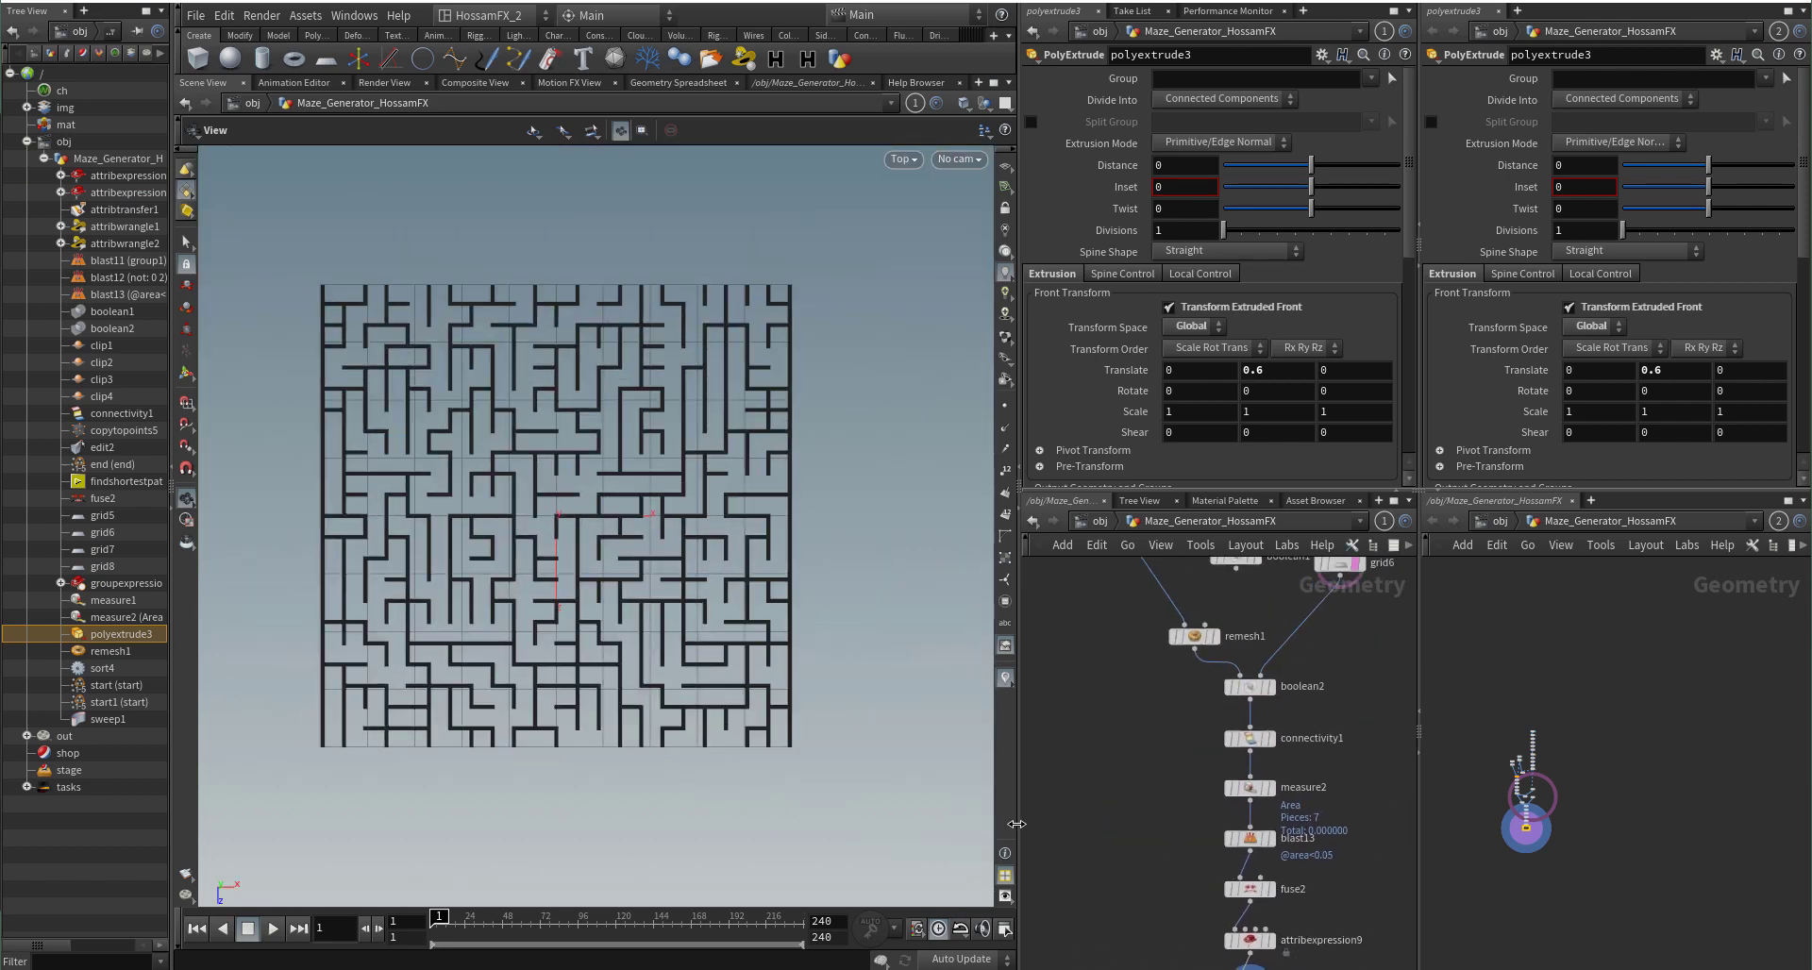
{"action": "mouse_move", "coordinate": [668, 573]}
{"action": "right_mouse_down"}
{"action": "mouse_move", "coordinate": [744, 542]}
{"action": "mouse_move", "coordinate": [680, 570]}
{"action": "right_mouse_up"}
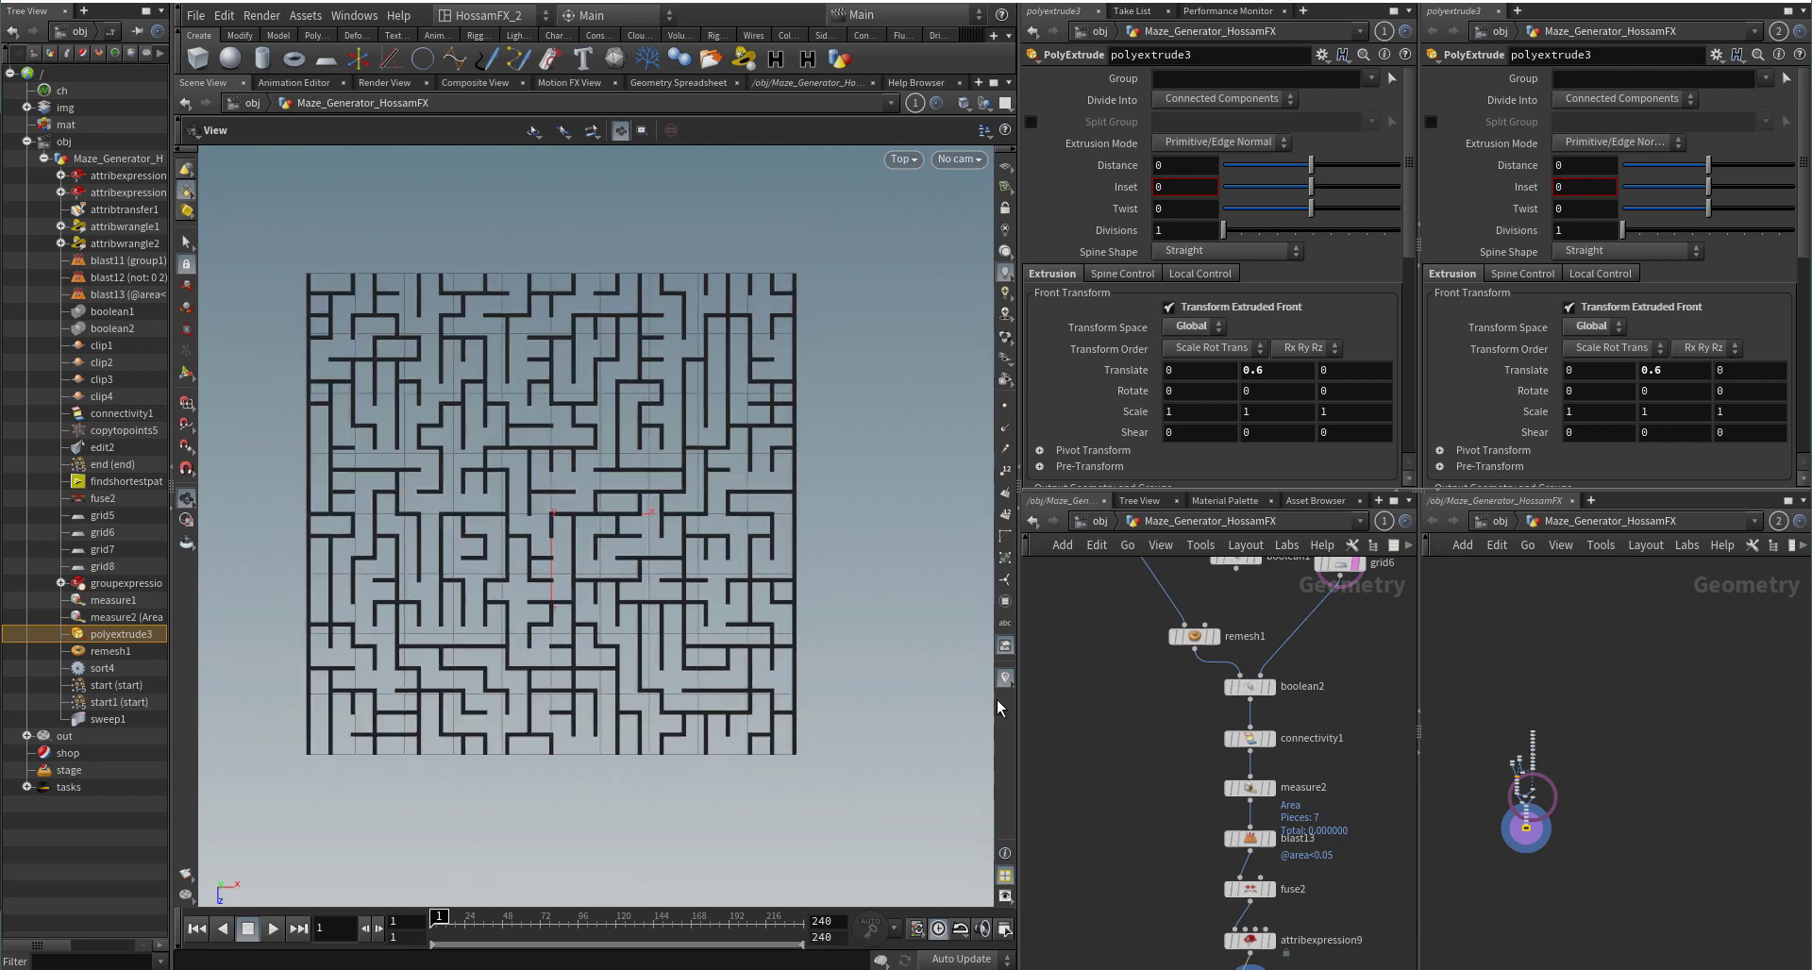
{"action": "middle_click_drag", "start_coordinate": [1122, 729], "coordinate": [1105, 969]}
{"action": "scroll", "coordinate": [785, 697], "scroll_direction": "up", "scroll_amount": 3}
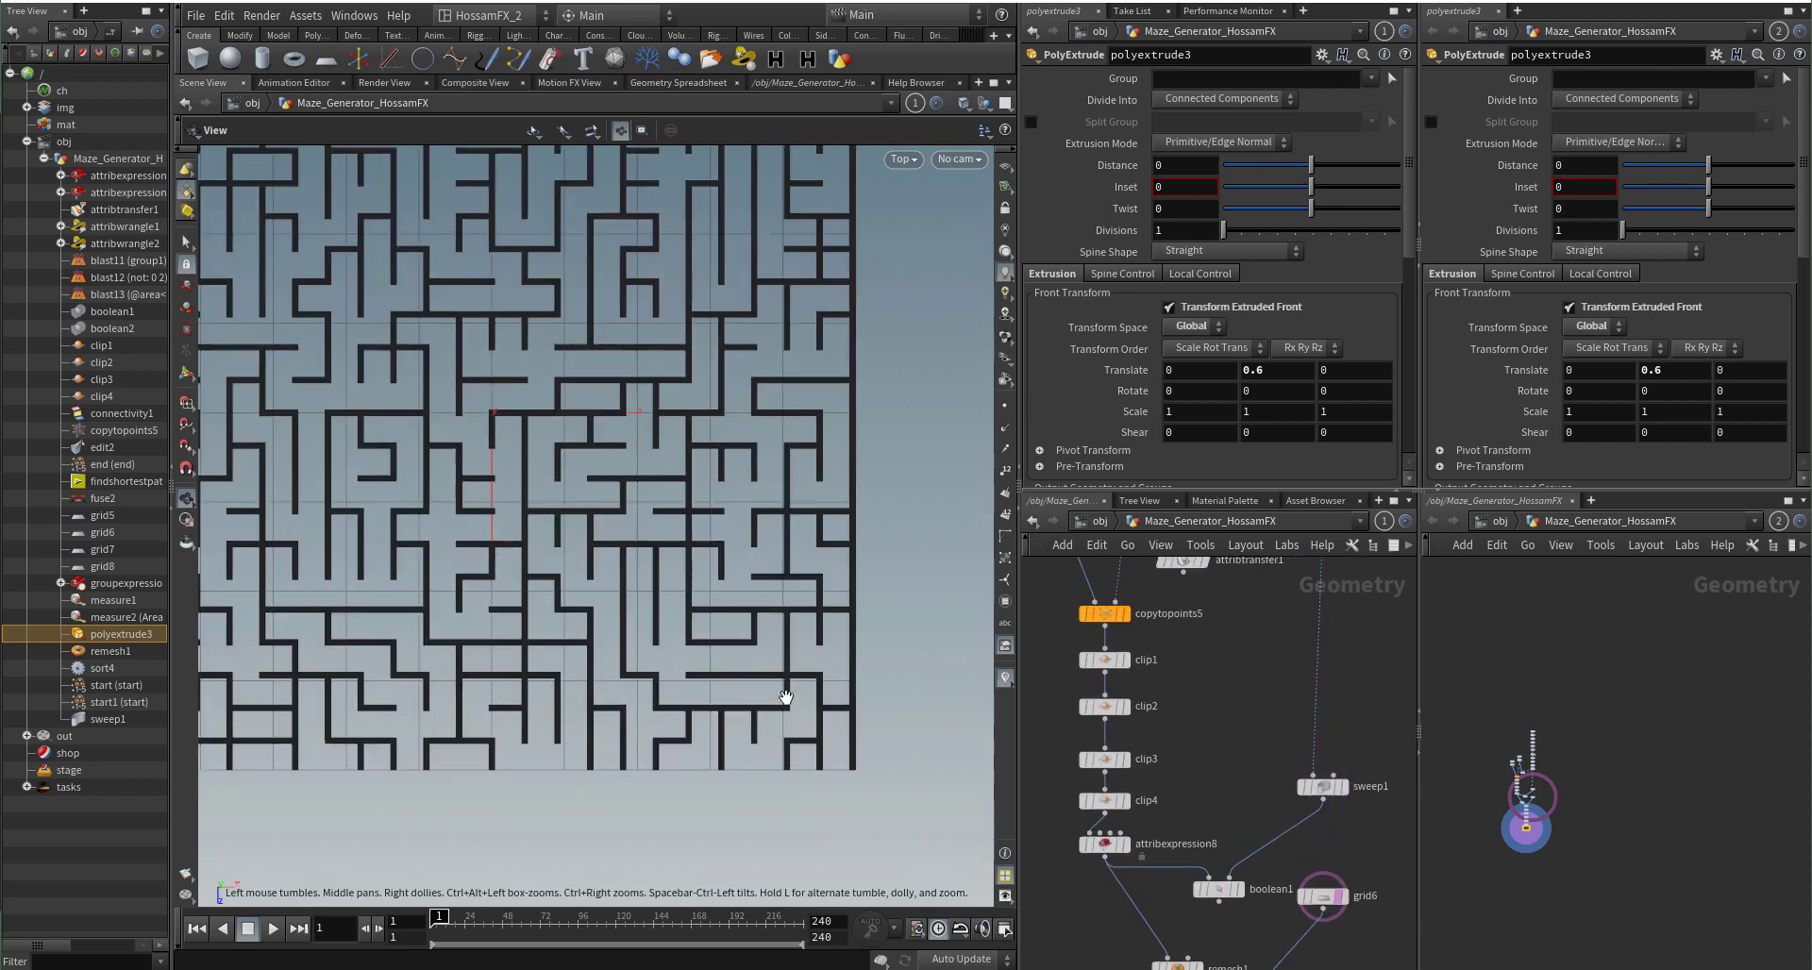
{"action": "scroll", "coordinate": [1257, 745], "scroll_direction": "down", "scroll_amount": 3}
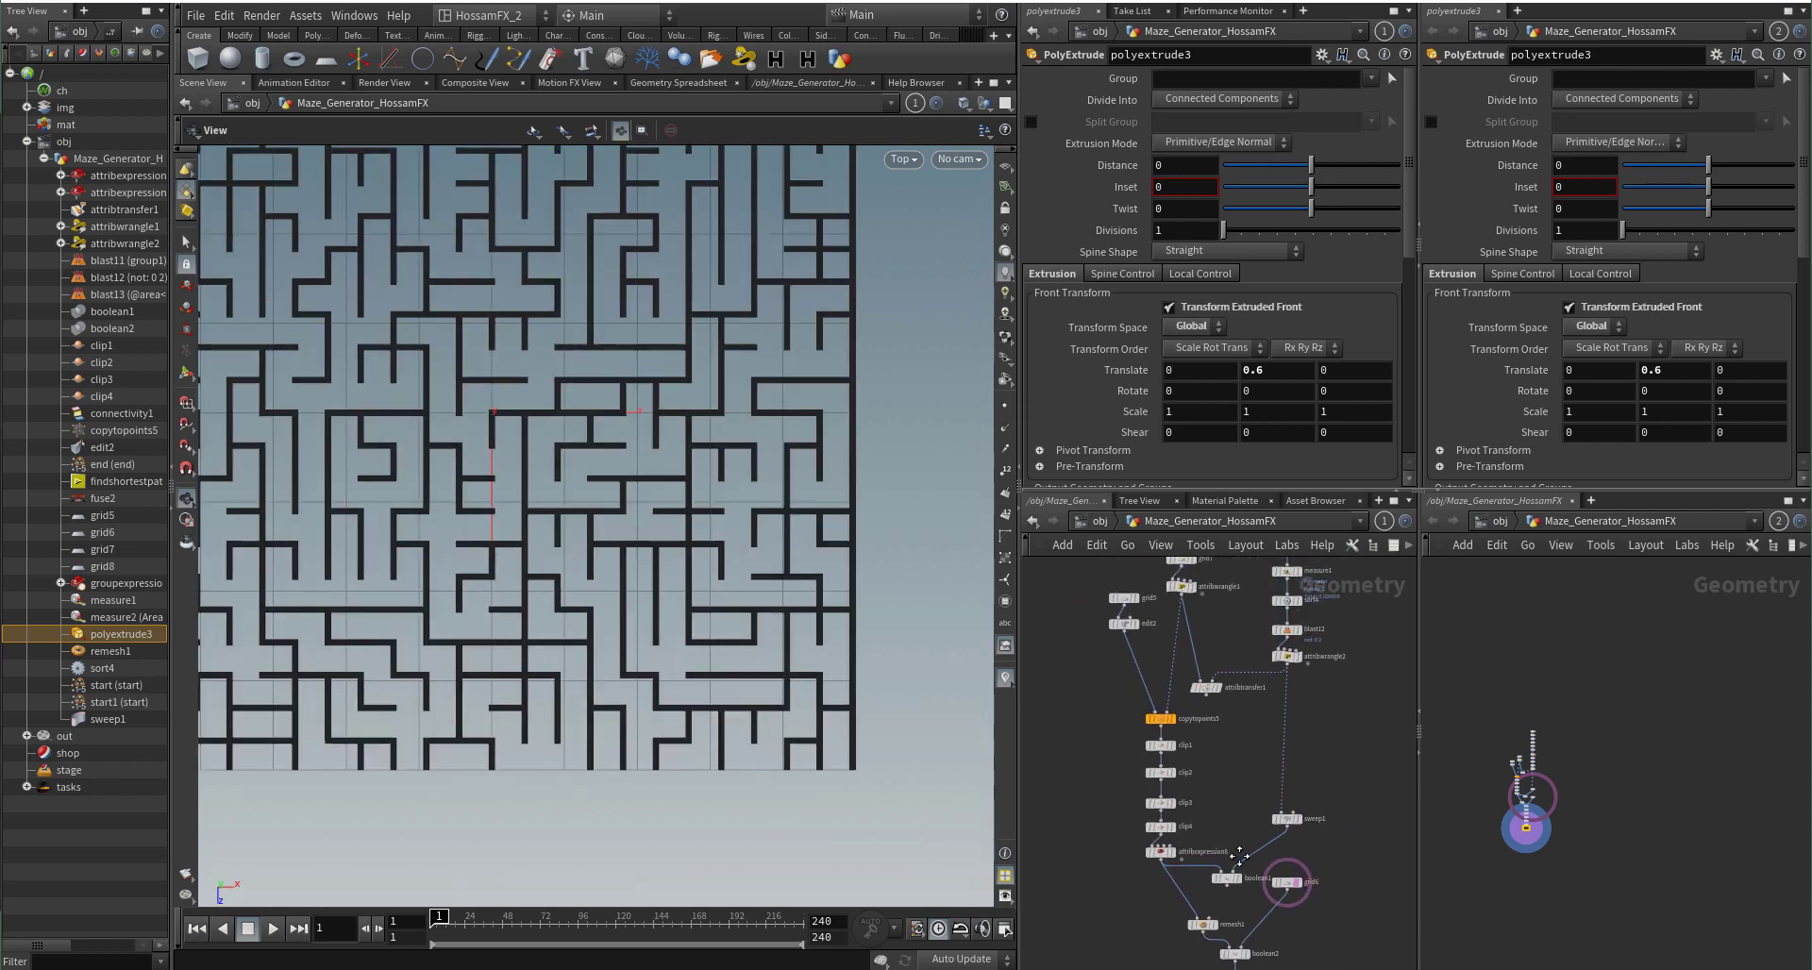
{"action": "middle_click_drag", "start_coordinate": [1233, 664], "coordinate": [1218, 857]}
{"action": "middle_click_drag", "start_coordinate": [1224, 796], "coordinate": [1219, 912]}
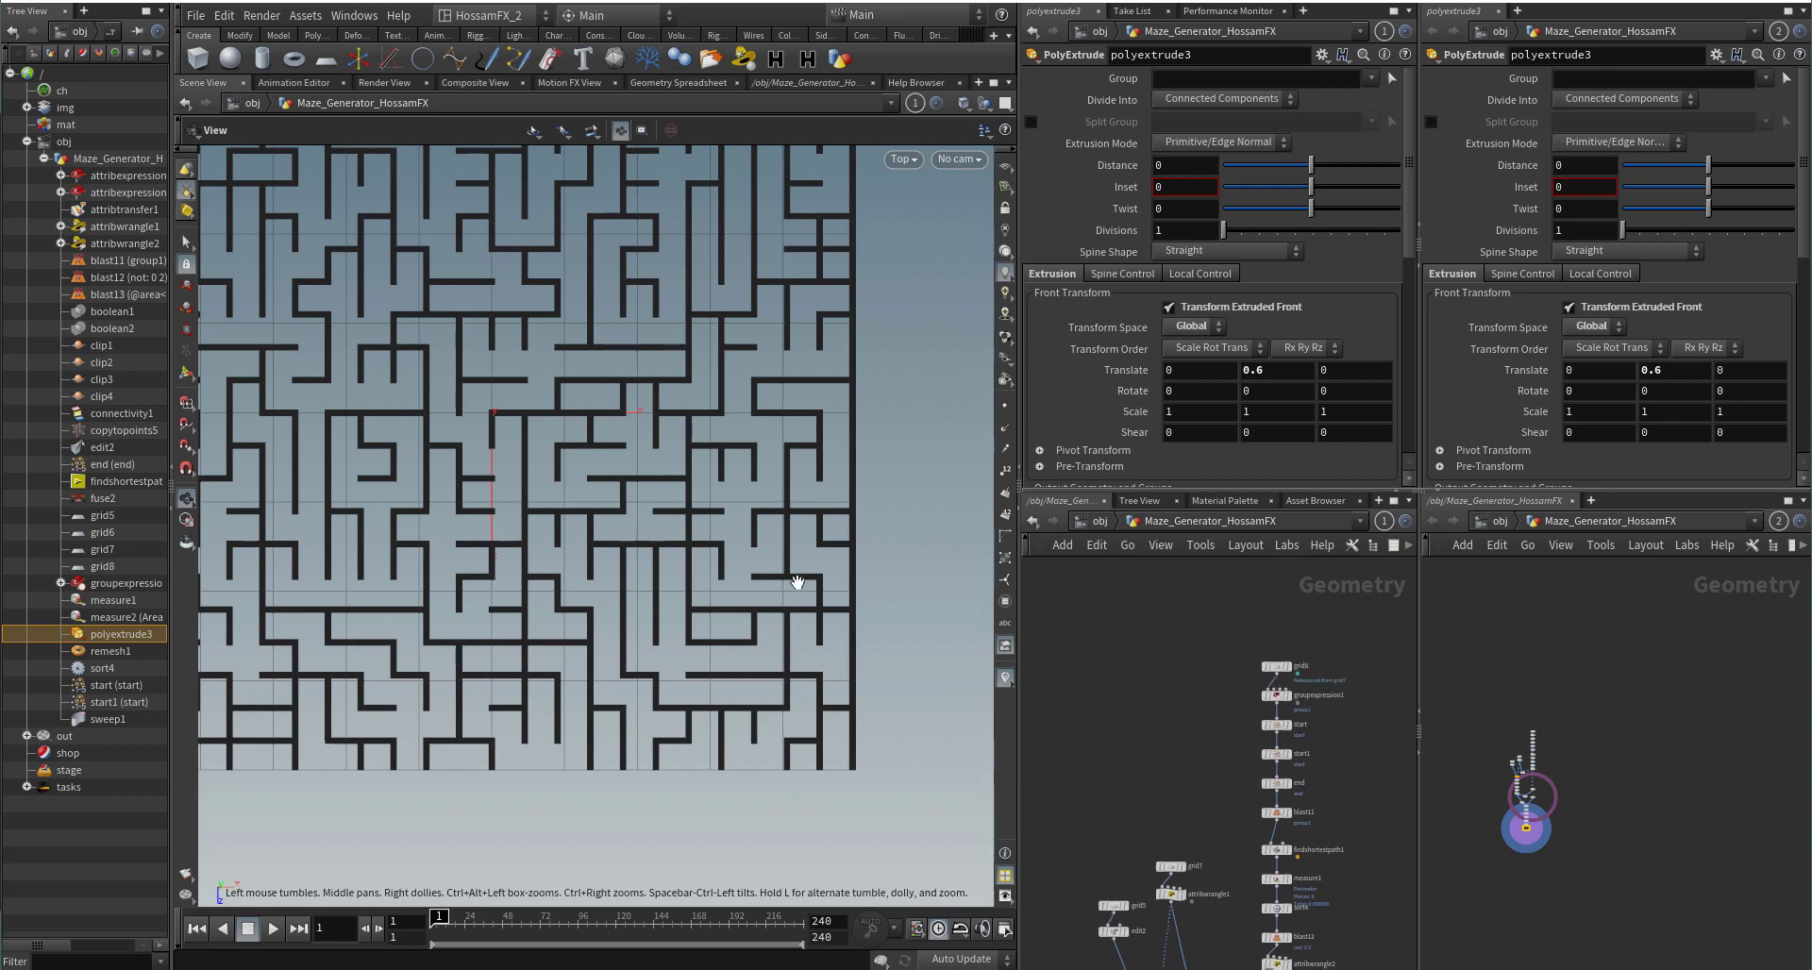
{"action": "scroll", "coordinate": [798, 578], "scroll_direction": "down", "scroll_amount": 3}
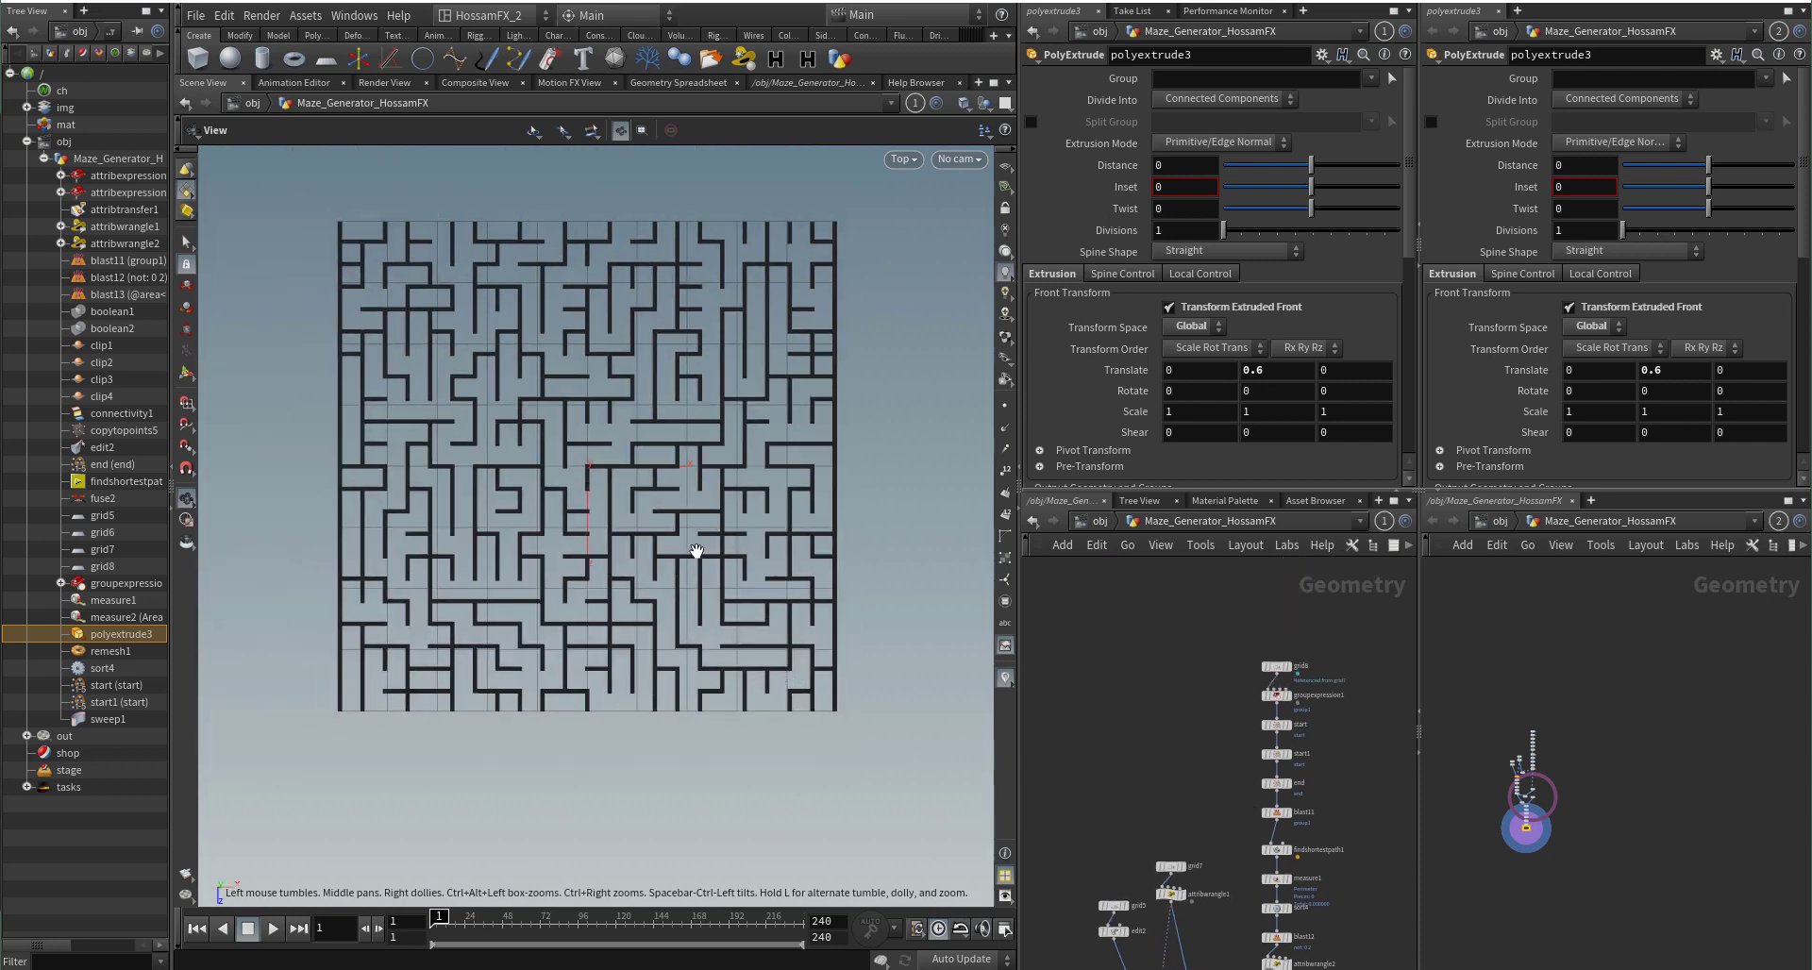
{"action": "scroll", "coordinate": [725, 677], "scroll_direction": "up", "scroll_amount": 2}
{"action": "scroll", "coordinate": [801, 718], "scroll_direction": "up", "scroll_amount": 1}
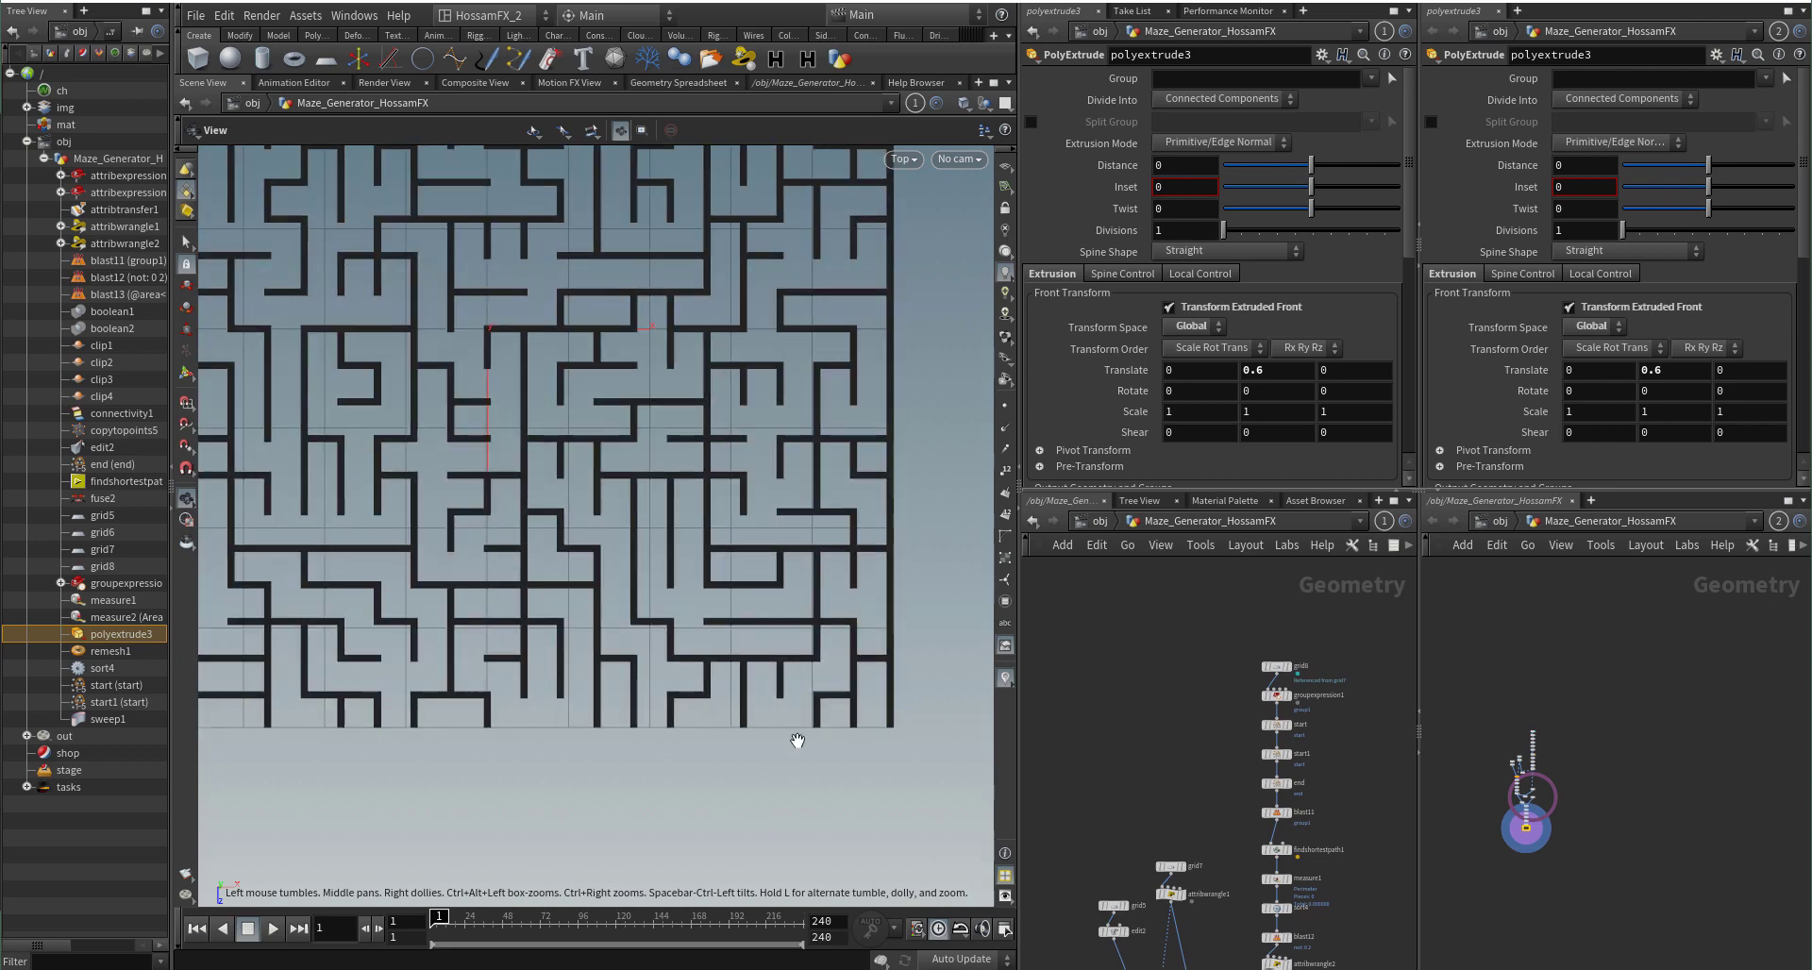
{"action": "scroll", "coordinate": [802, 728], "scroll_direction": "up", "scroll_amount": 2}
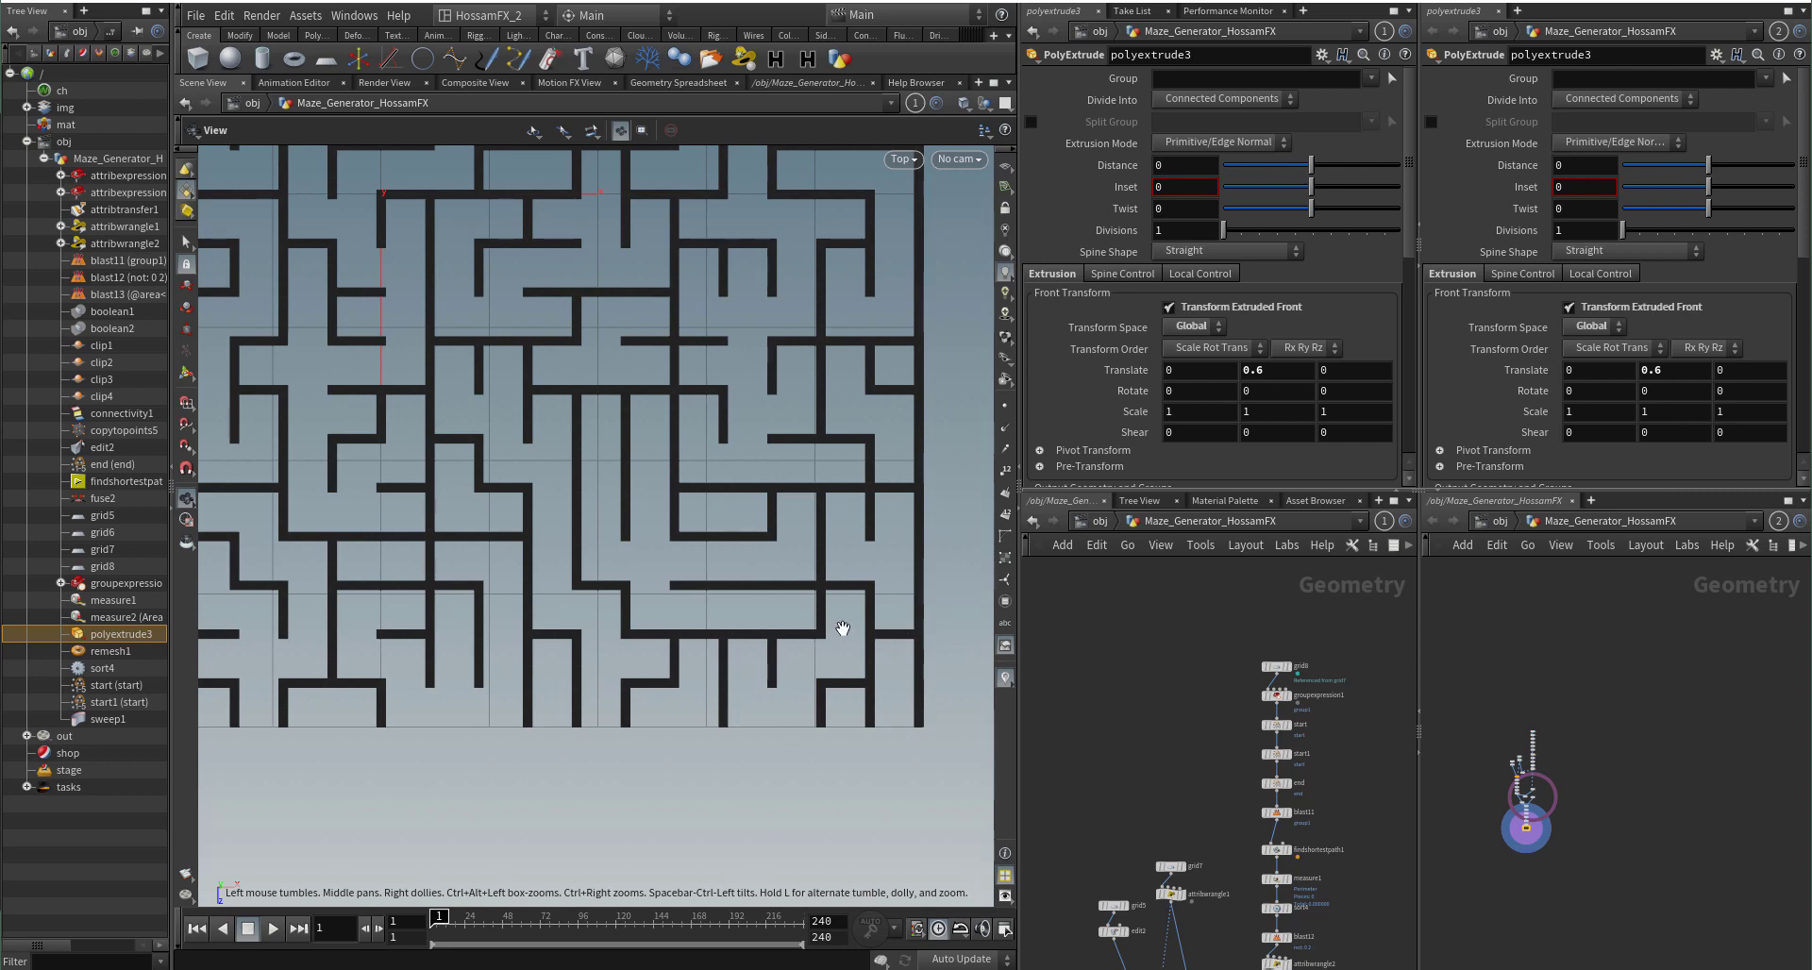
{"action": "middle_click_drag", "start_coordinate": [639, 694], "coordinate": [718, 762]}
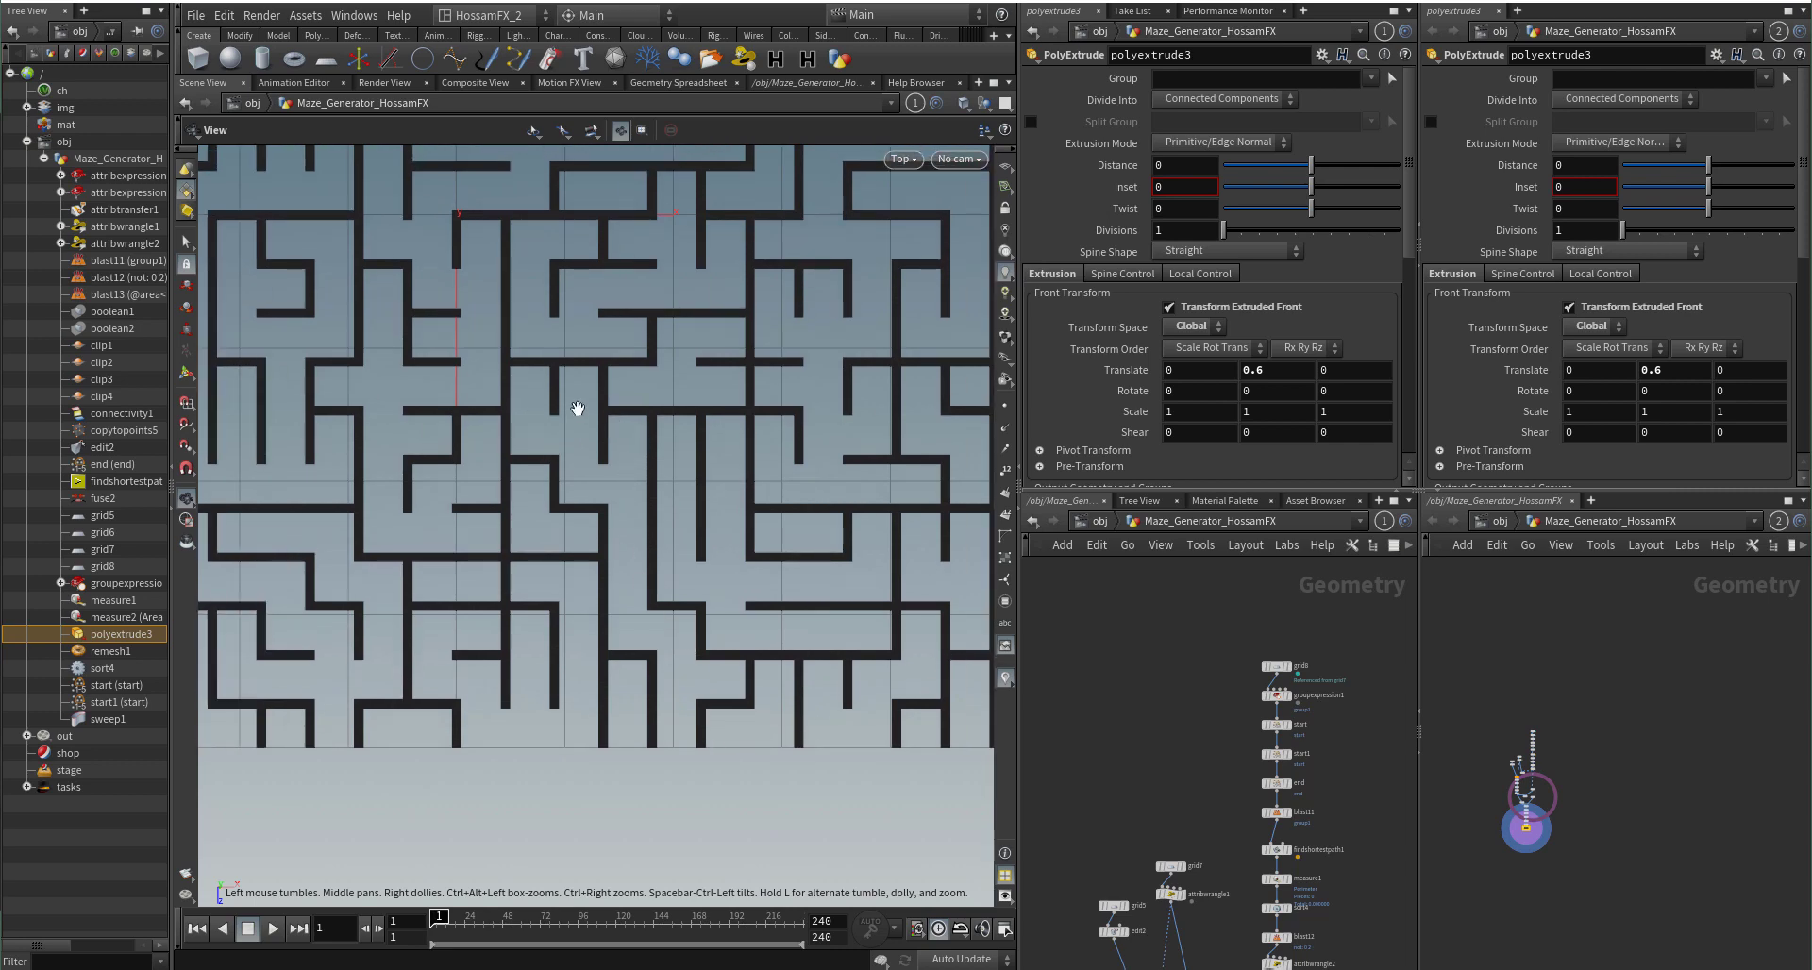
{"action": "middle_click_drag", "start_coordinate": [512, 415], "coordinate": [957, 653]}
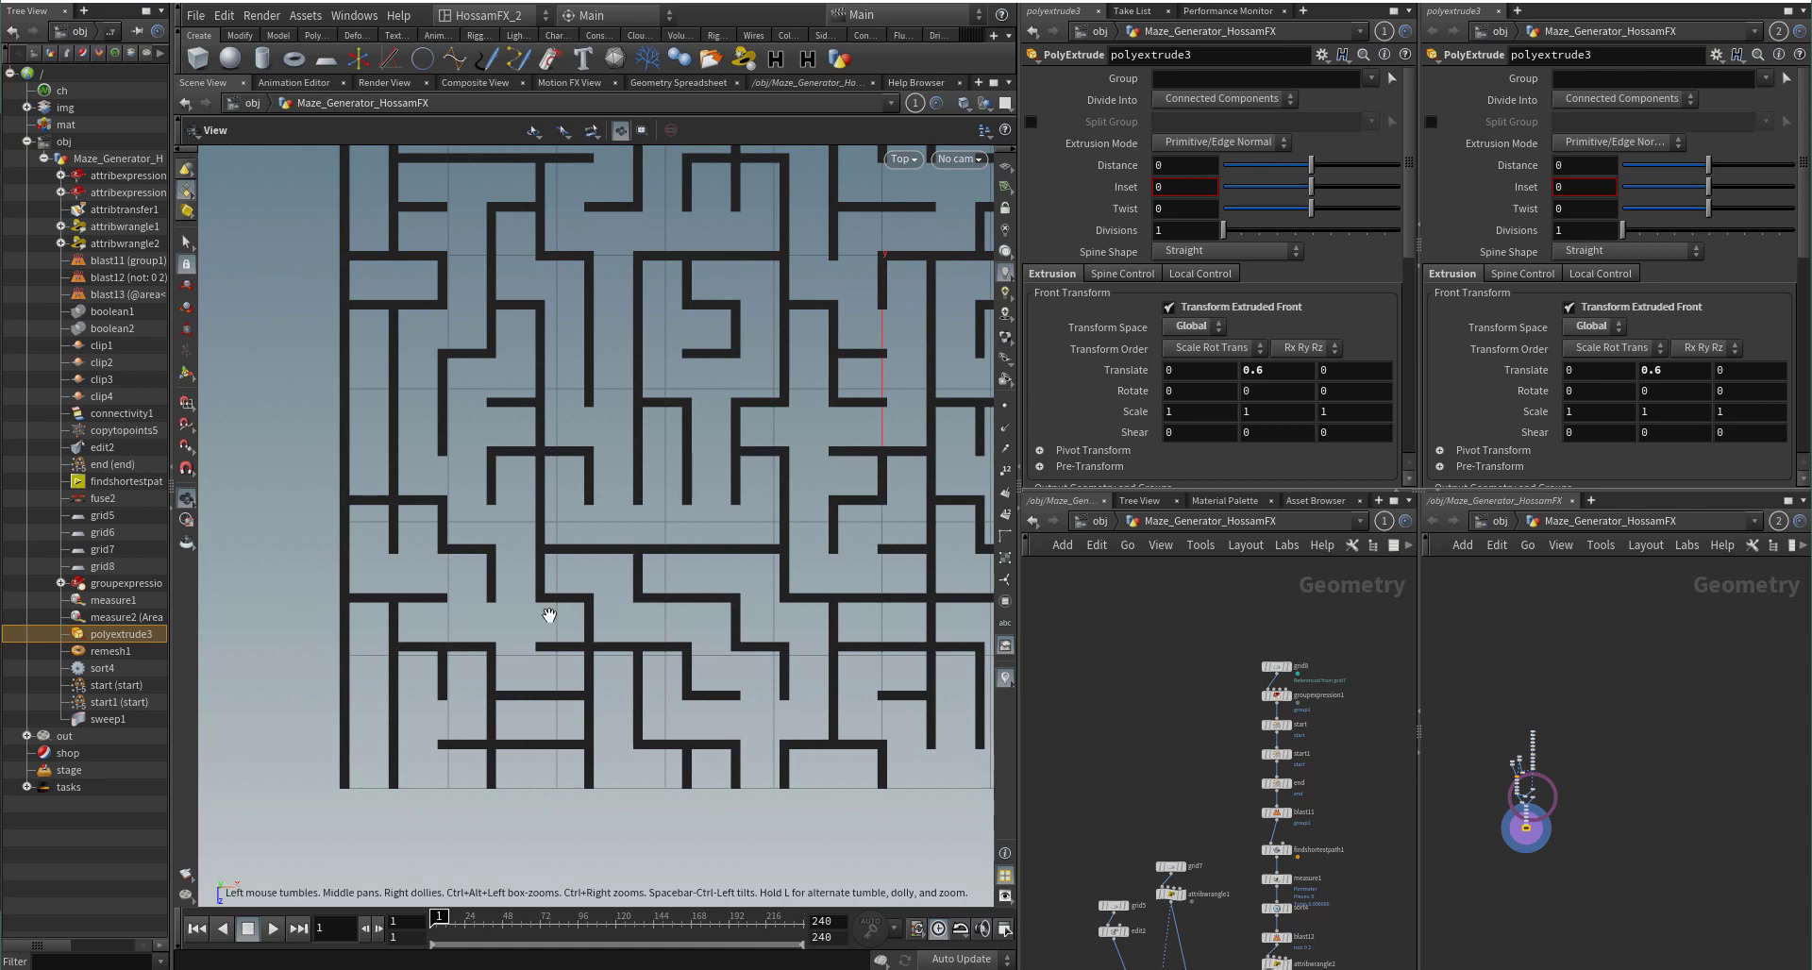
{"action": "middle_click_drag", "start_coordinate": [429, 357], "coordinate": [455, 439]}
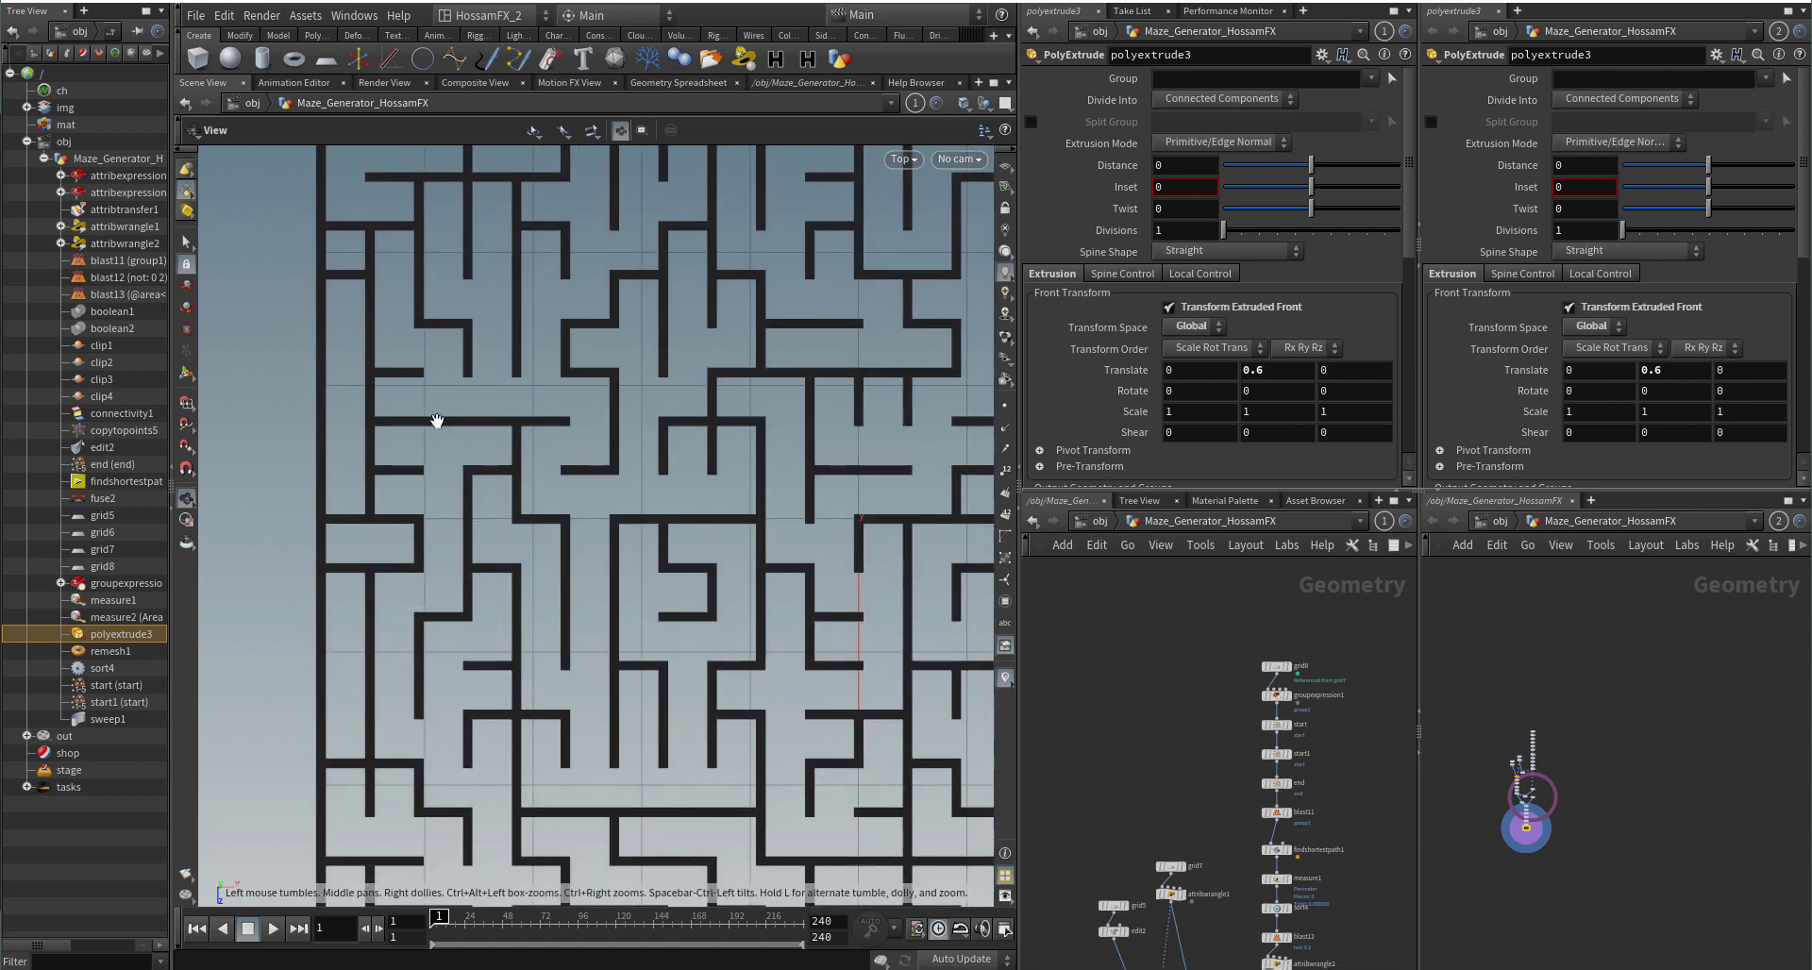
{"action": "middle_click_drag", "start_coordinate": [469, 621], "coordinate": [433, 659]}
{"action": "scroll", "coordinate": [501, 578], "scroll_direction": "down", "scroll_amount": 2}
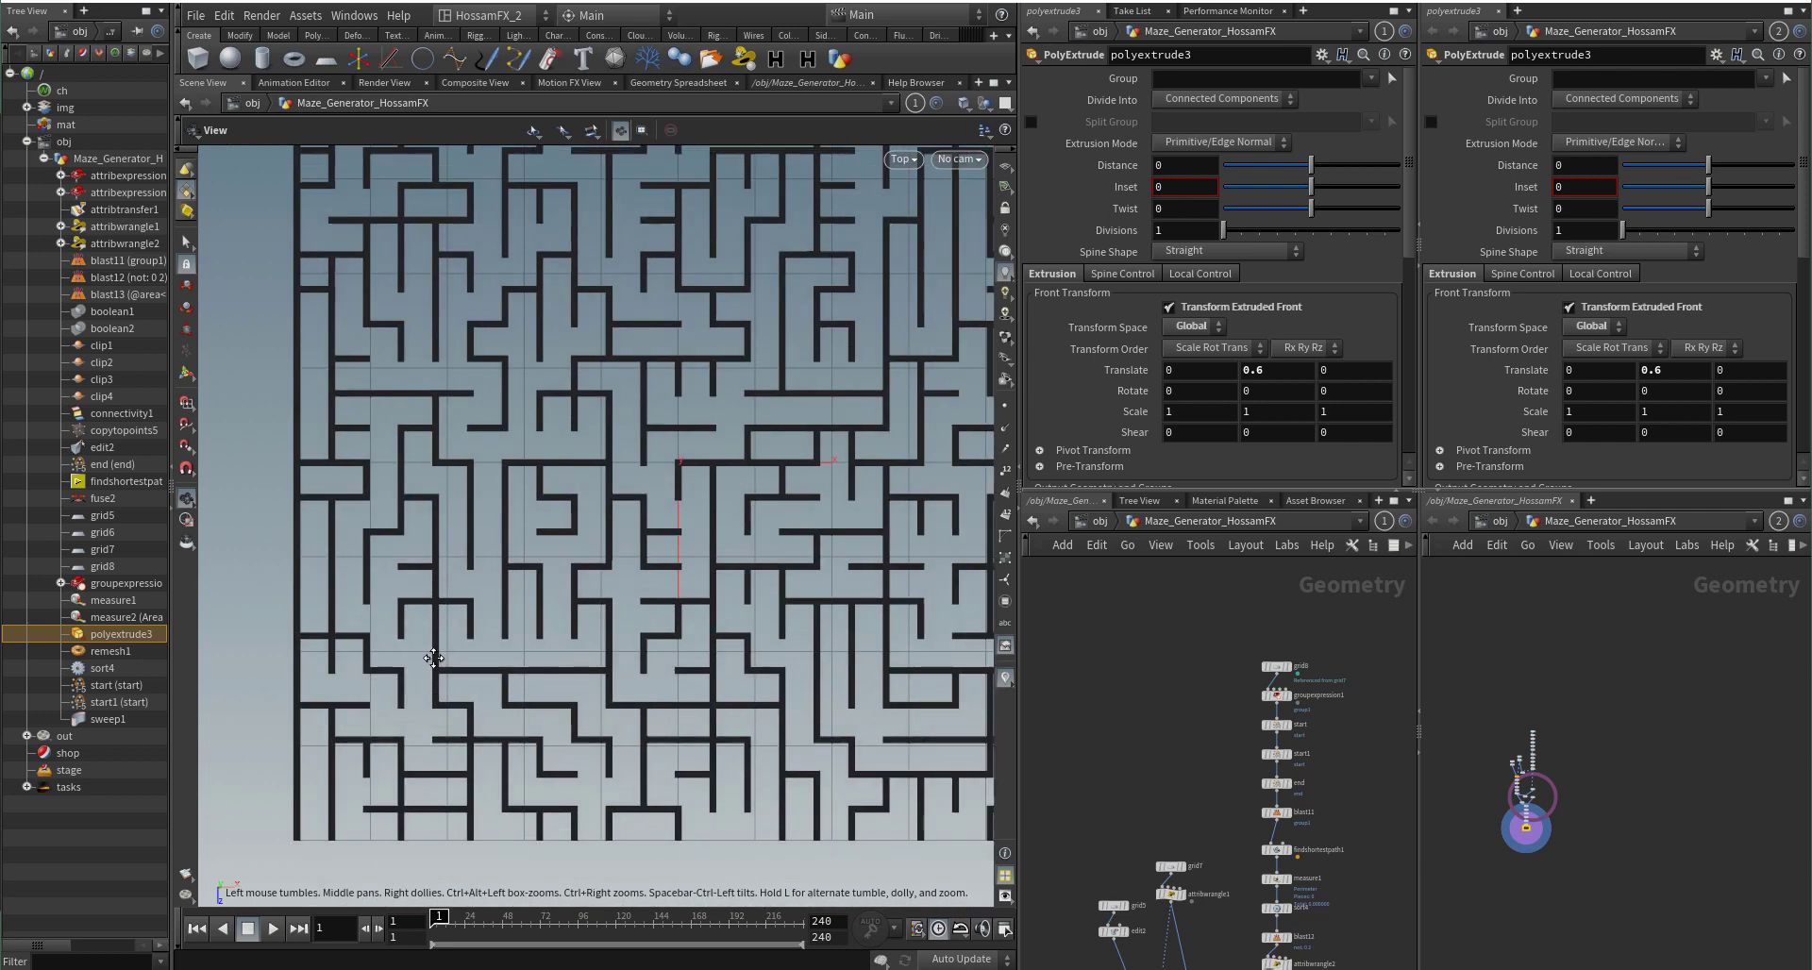
{"action": "scroll", "coordinate": [1238, 703], "scroll_direction": "down", "scroll_amount": 1}
Step: Frame the whole maze in the top view and display grid8 at the head of the path branch
{"action": "mouse_move", "coordinate": [1237, 704]}
{"action": "middle_mouse_down"}
{"action": "mouse_move", "coordinate": [1232, 750]}
{"action": "mouse_move", "coordinate": [1226, 695]}
{"action": "mouse_move", "coordinate": [1234, 715]}
{"action": "middle_mouse_up"}
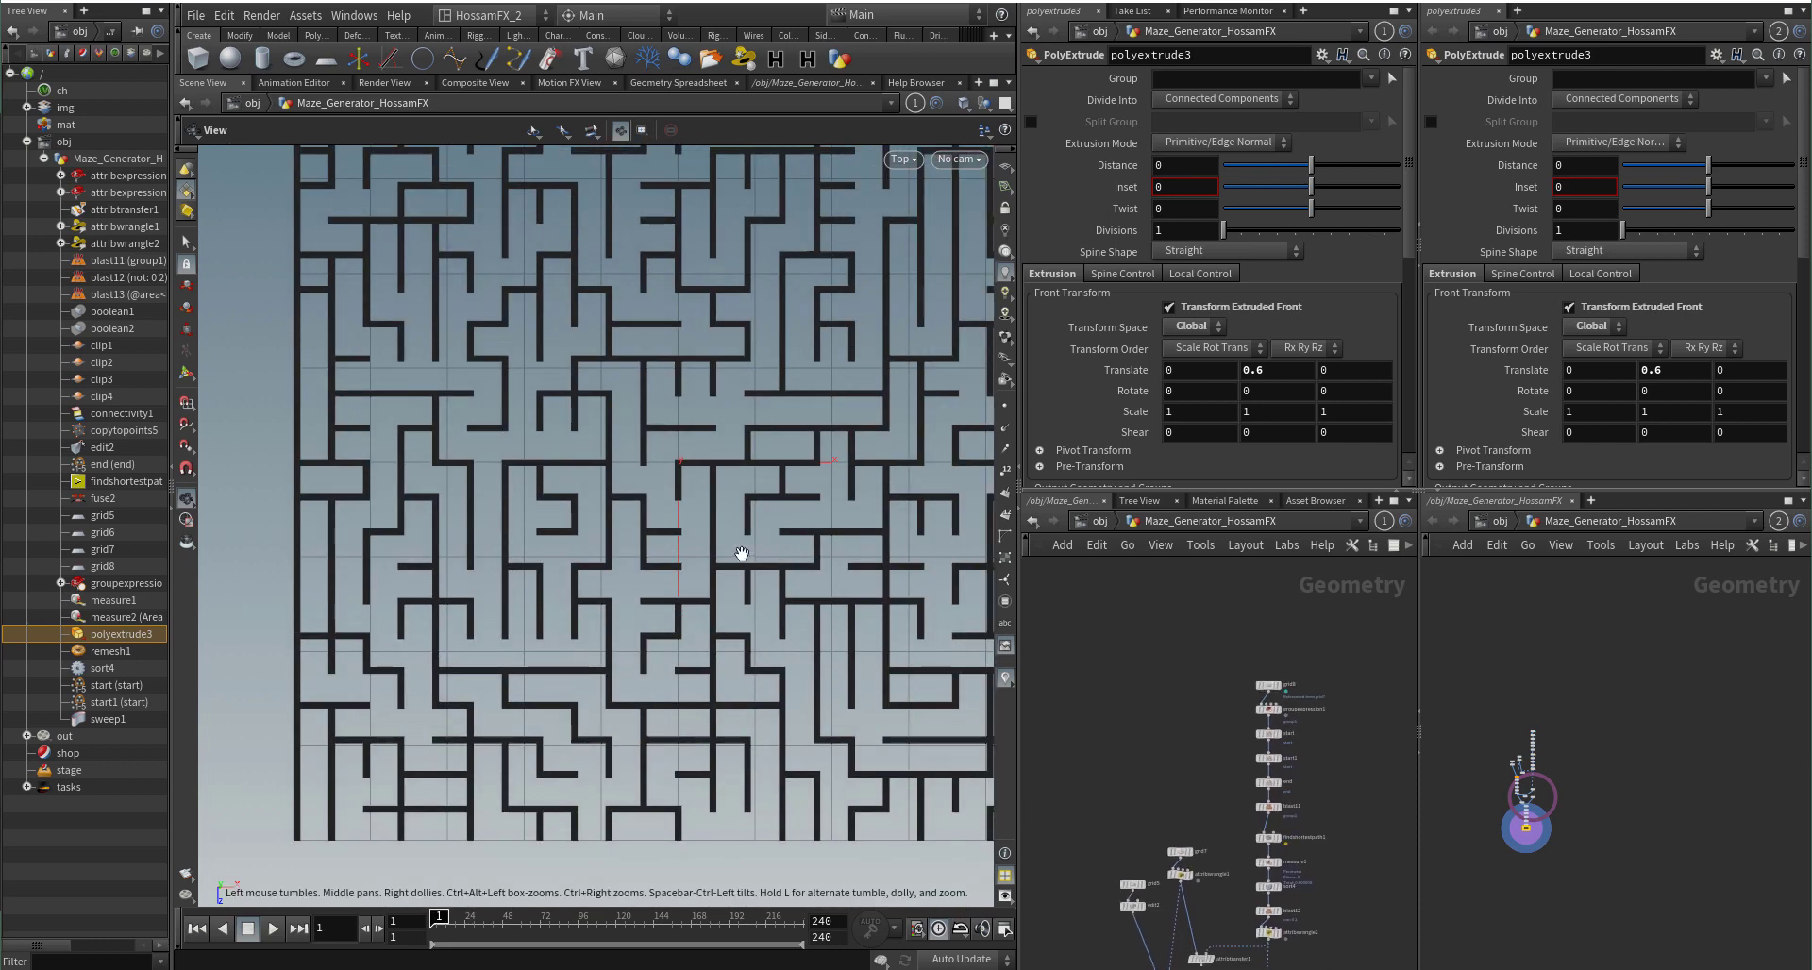
{"action": "right_click_drag", "start_coordinate": [752, 536], "coordinate": [704, 598]}
{"action": "middle_click_drag", "start_coordinate": [704, 599], "coordinate": [625, 638]}
{"action": "scroll", "coordinate": [1269, 694], "scroll_direction": "up", "scroll_amount": 6}
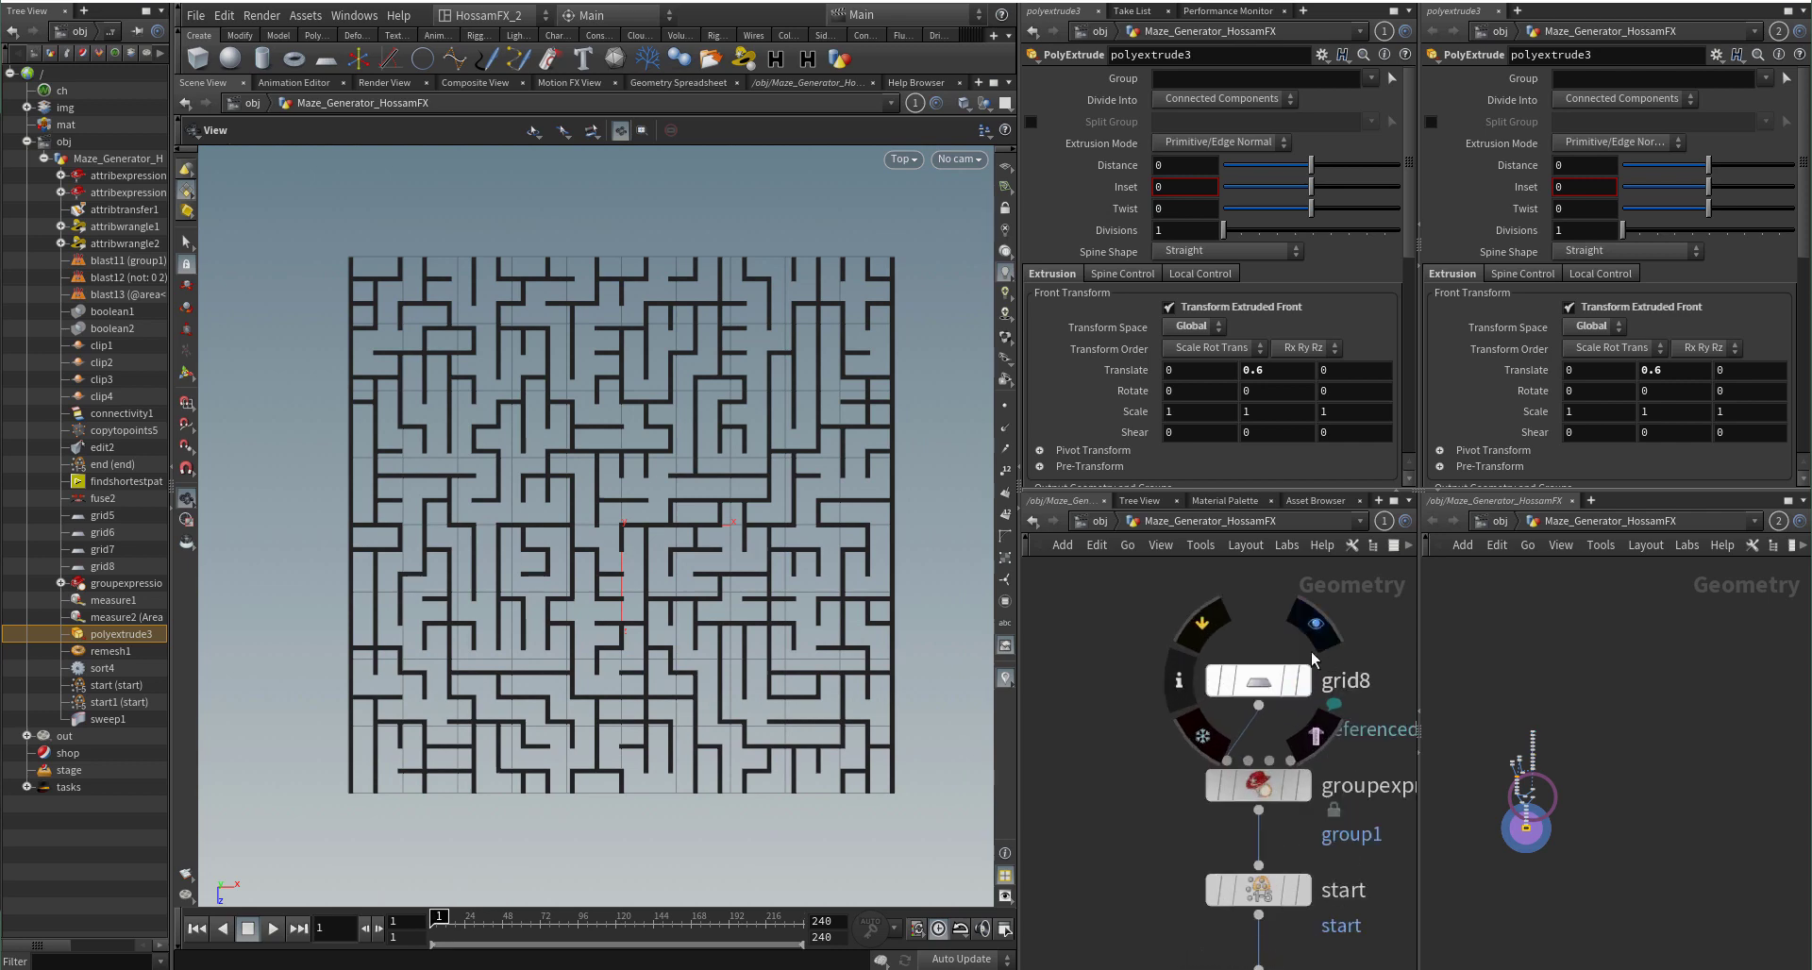
{"action": "left_click", "coordinate": [1313, 680]}
Step: Display groupexpression1 below grid8 and open its parameters to review the random primitive group's expression, seed and threshold
{"action": "scroll", "coordinate": [1142, 729], "scroll_direction": "down", "scroll_amount": 3}
{"action": "scroll", "coordinate": [1225, 745], "scroll_direction": "down", "scroll_amount": 2}
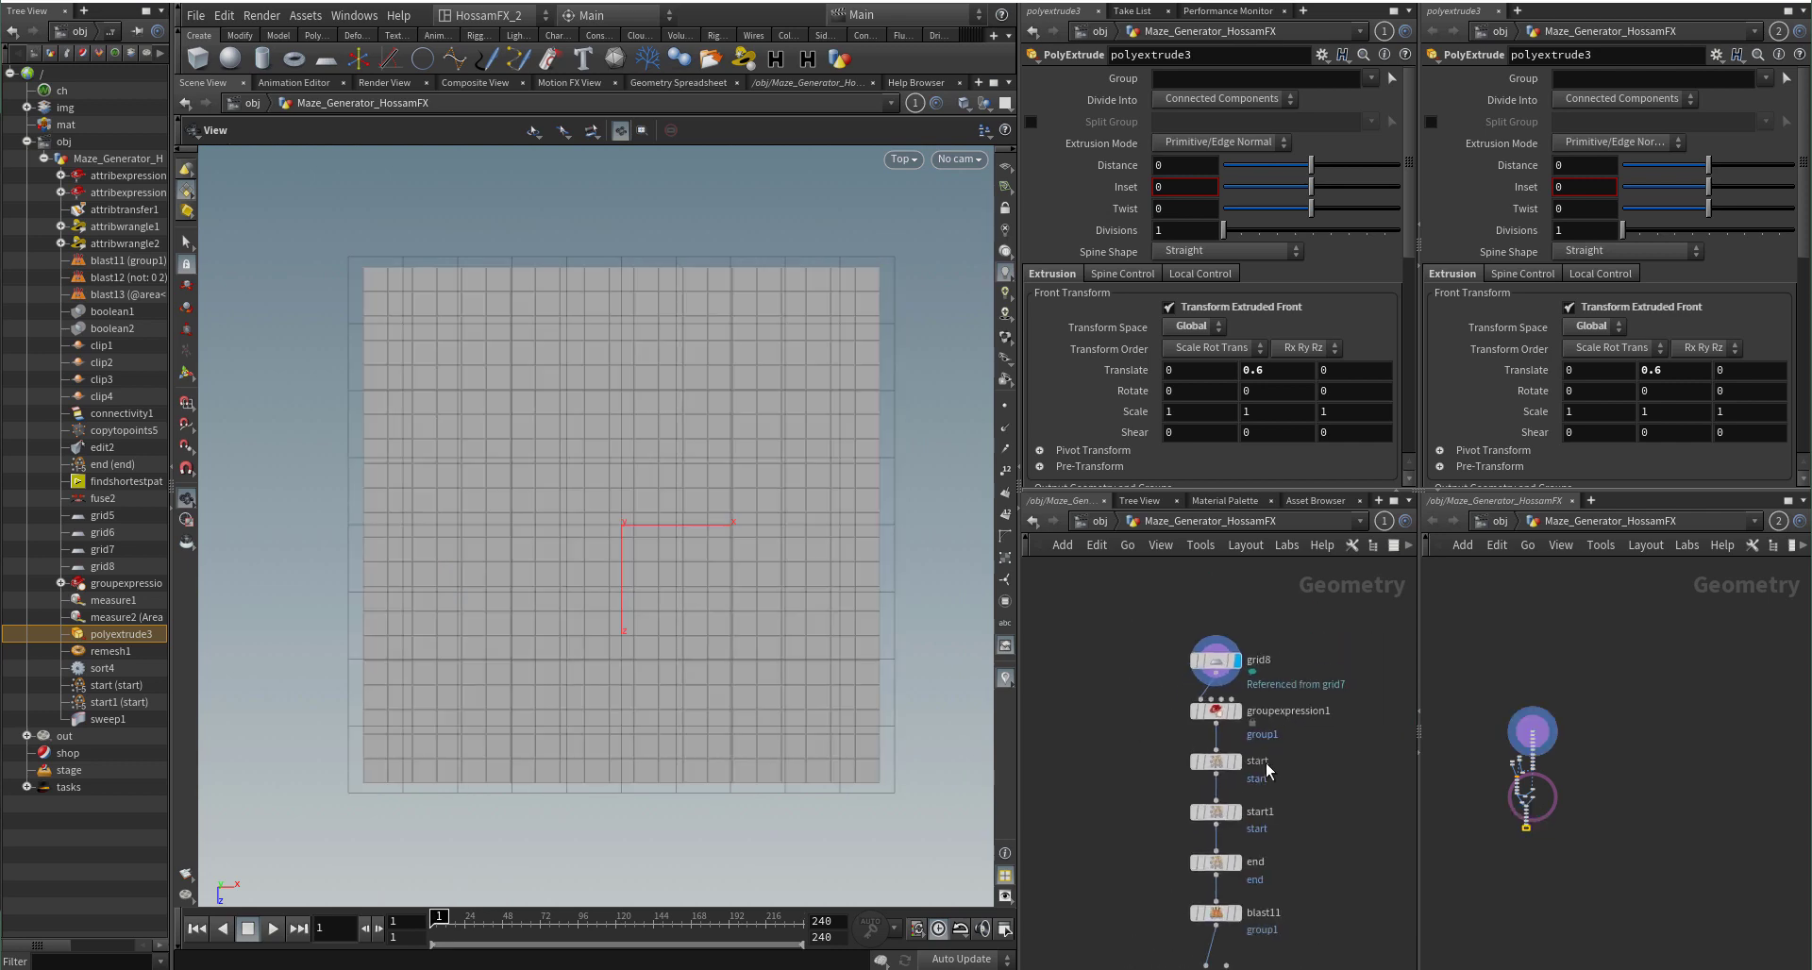
{"action": "scroll", "coordinate": [1266, 763], "scroll_direction": "up", "scroll_amount": 7}
{"action": "left_click", "coordinate": [1270, 703]}
{"action": "left_click", "coordinate": [1221, 700]}
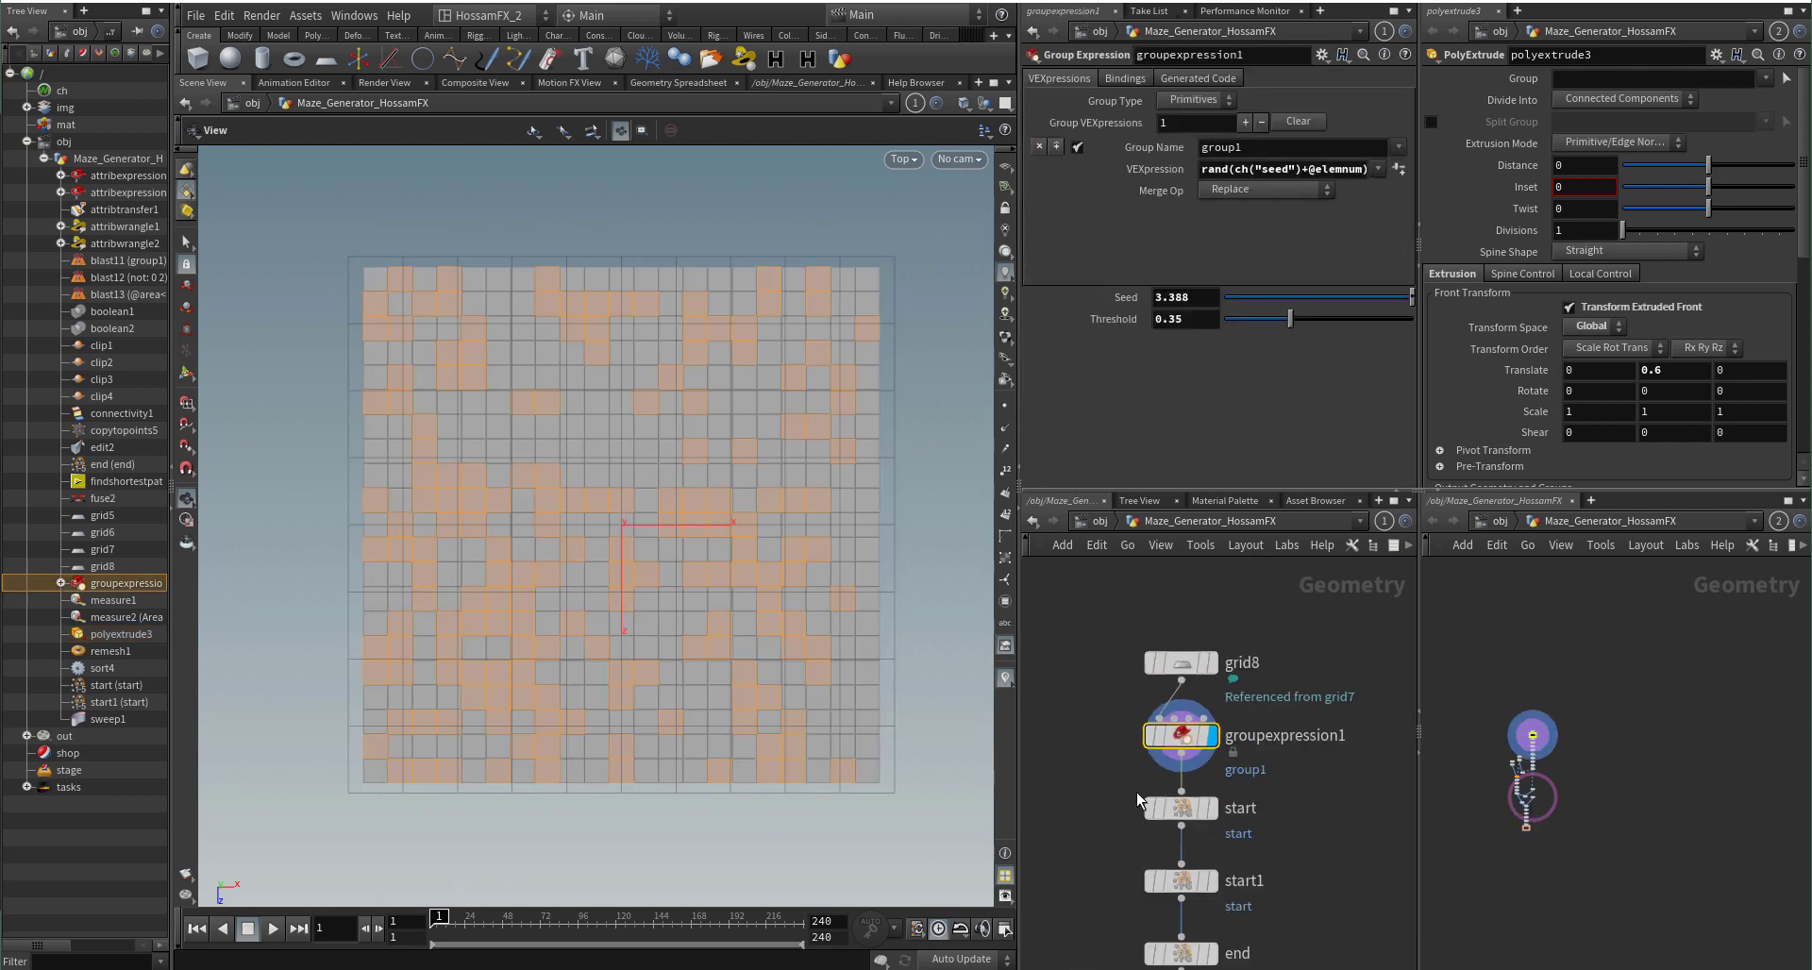
Step: Display the start and start1 group nodes one after the other
{"action": "middle_click_drag", "start_coordinate": [1137, 791], "coordinate": [1114, 644]}
{"action": "left_click", "coordinate": [1242, 687]}
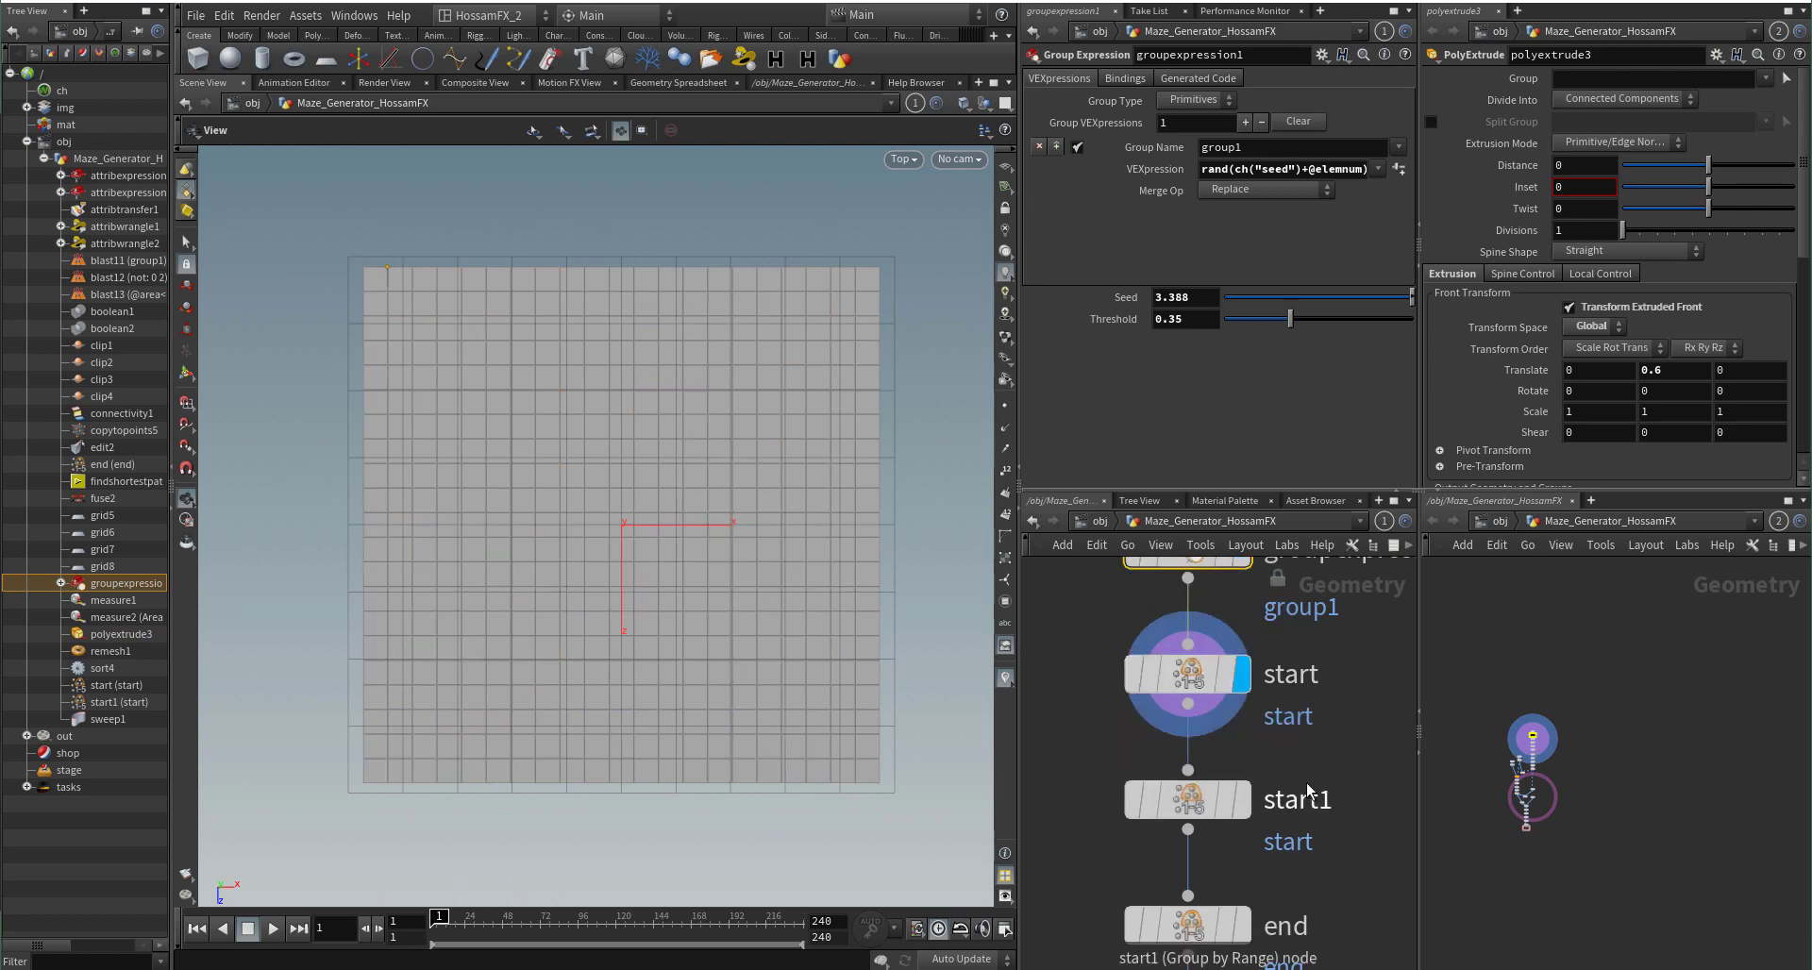
{"action": "scroll", "coordinate": [1242, 698], "scroll_direction": "down", "scroll_amount": 1}
{"action": "left_click", "coordinate": [1243, 757]}
Step: Display blast11 below the end node and open its parameters to review the deletion of group1
{"action": "scroll", "coordinate": [1279, 835], "scroll_direction": "down", "scroll_amount": 2}
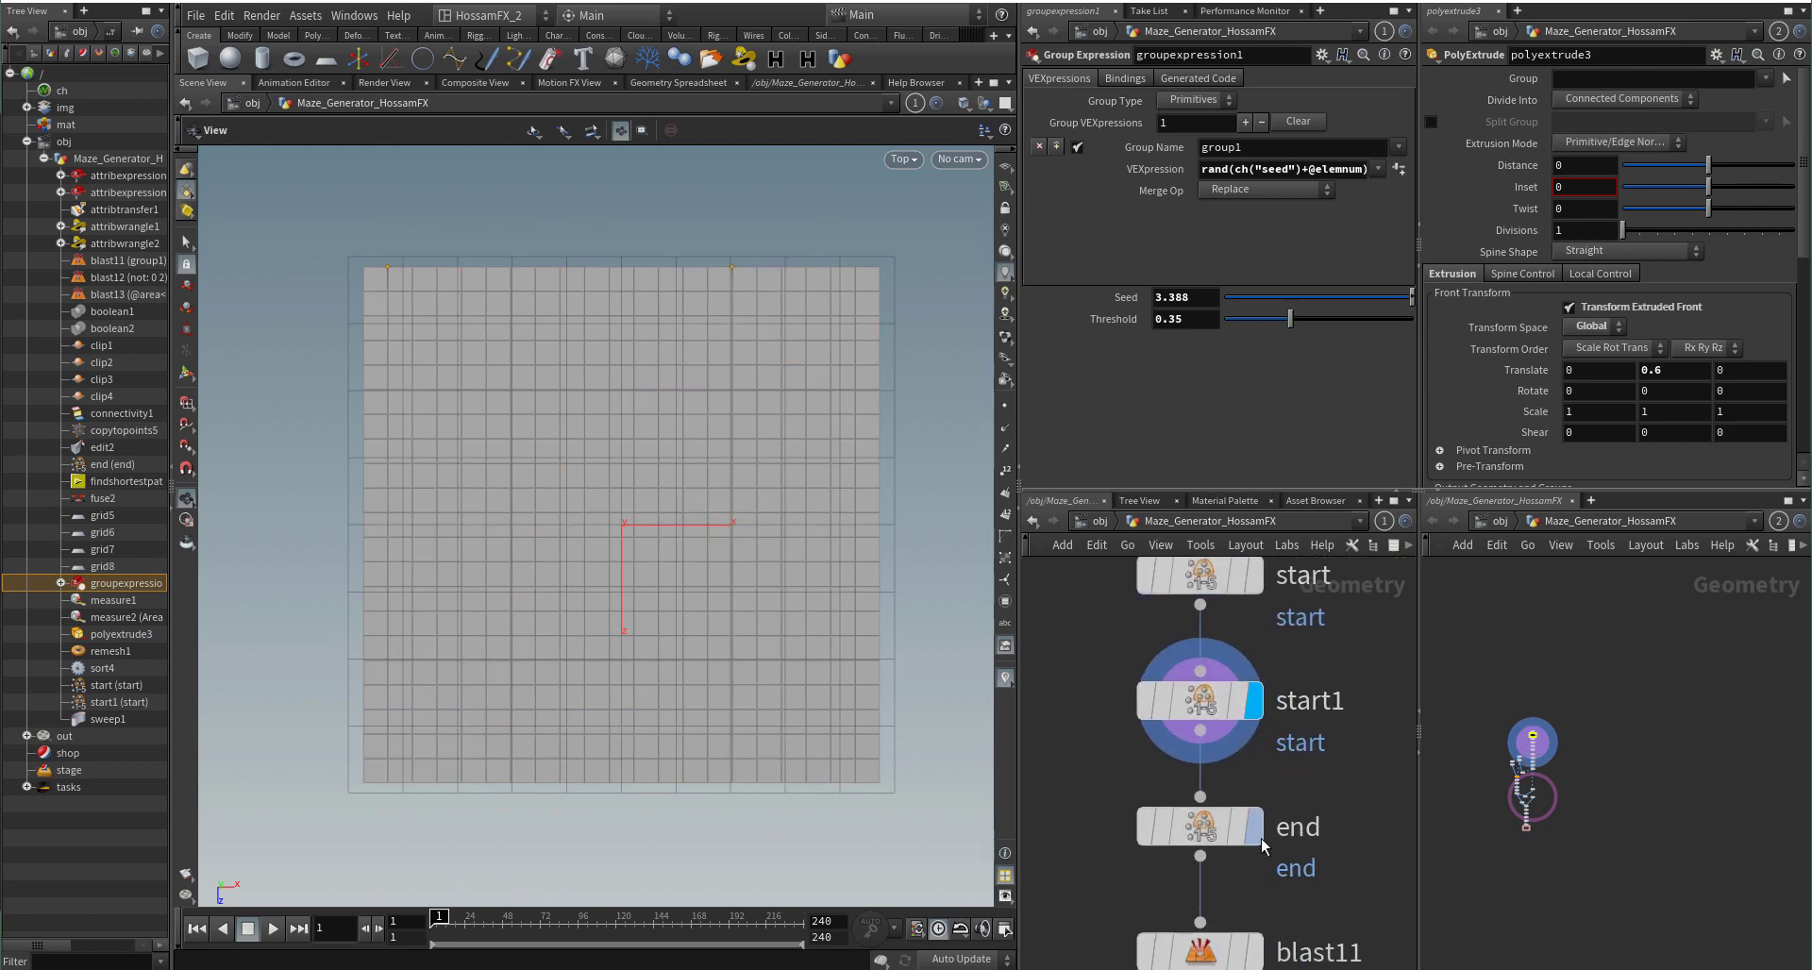
{"action": "left_click", "coordinate": [1268, 852]}
{"action": "left_click", "coordinate": [1210, 862]}
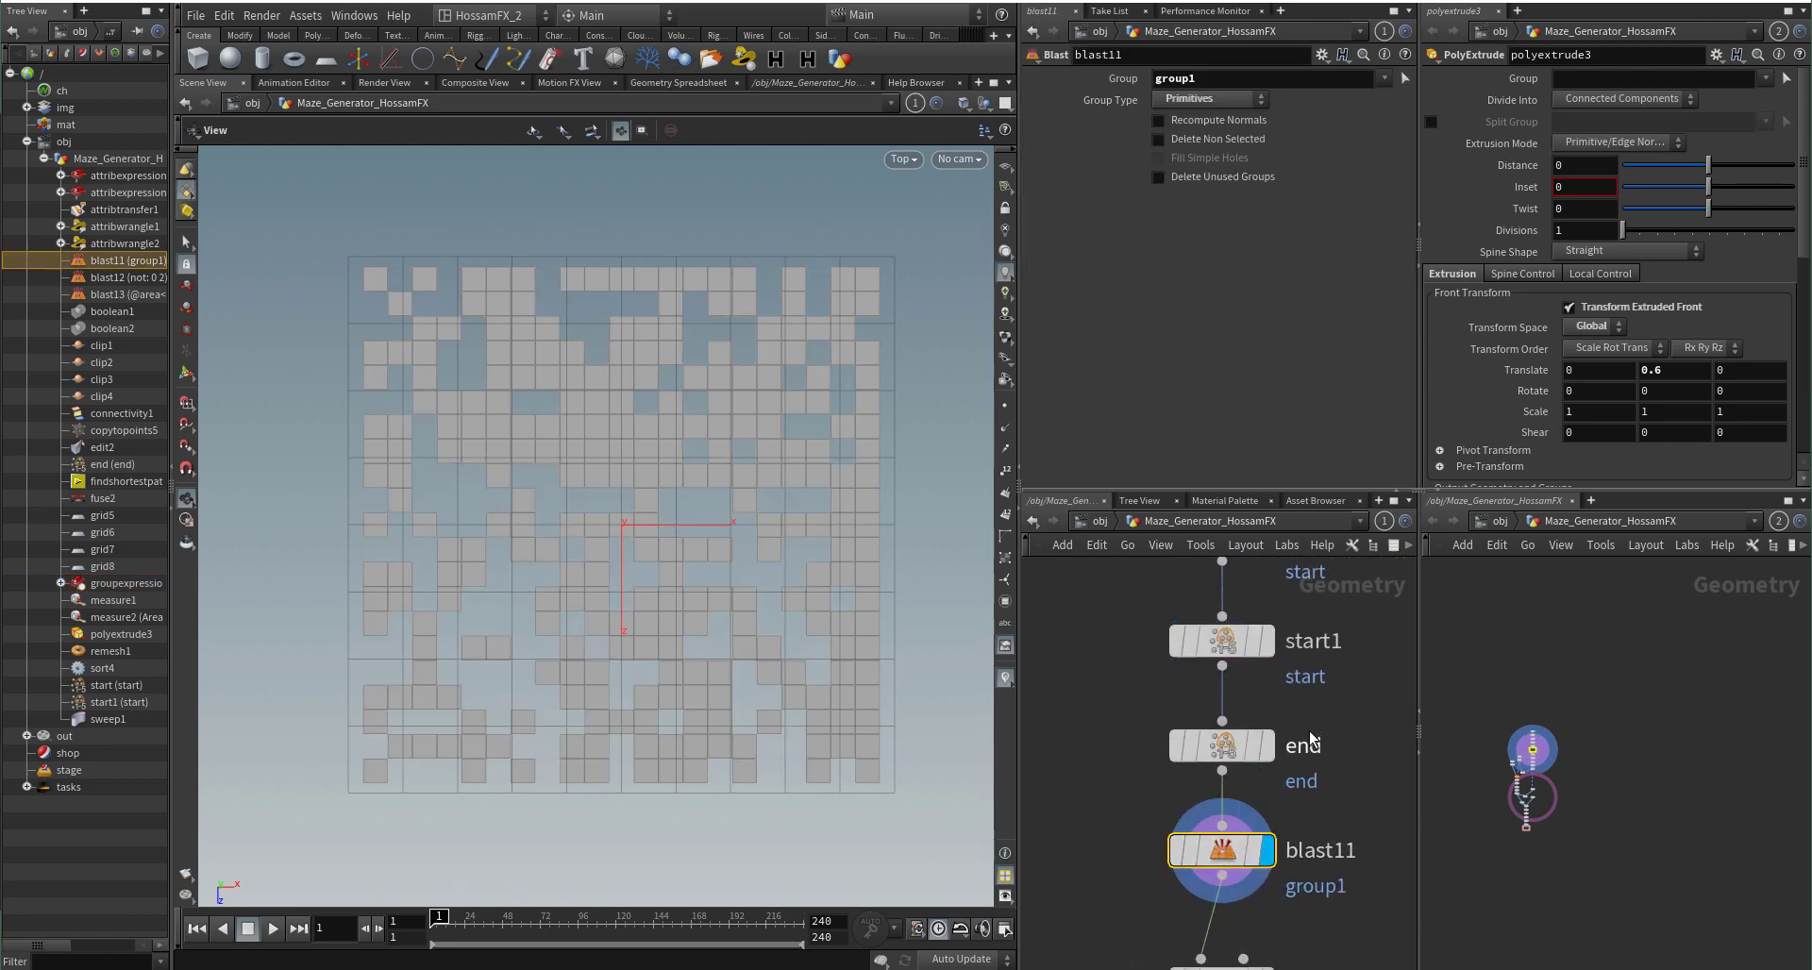
Step: Compare the primitives grouped by groupexpression1 with blast11's result by displaying each node in turn
{"action": "scroll", "coordinate": [1304, 742], "scroll_direction": "down", "scroll_amount": 2}
{"action": "middle_click_drag", "start_coordinate": [1304, 742], "coordinate": [1268, 891]}
{"action": "scroll", "coordinate": [1233, 686], "scroll_direction": "up", "scroll_amount": 3}
{"action": "left_click", "coordinate": [1242, 668]}
{"action": "scroll", "coordinate": [1287, 761], "scroll_direction": "down", "scroll_amount": 2}
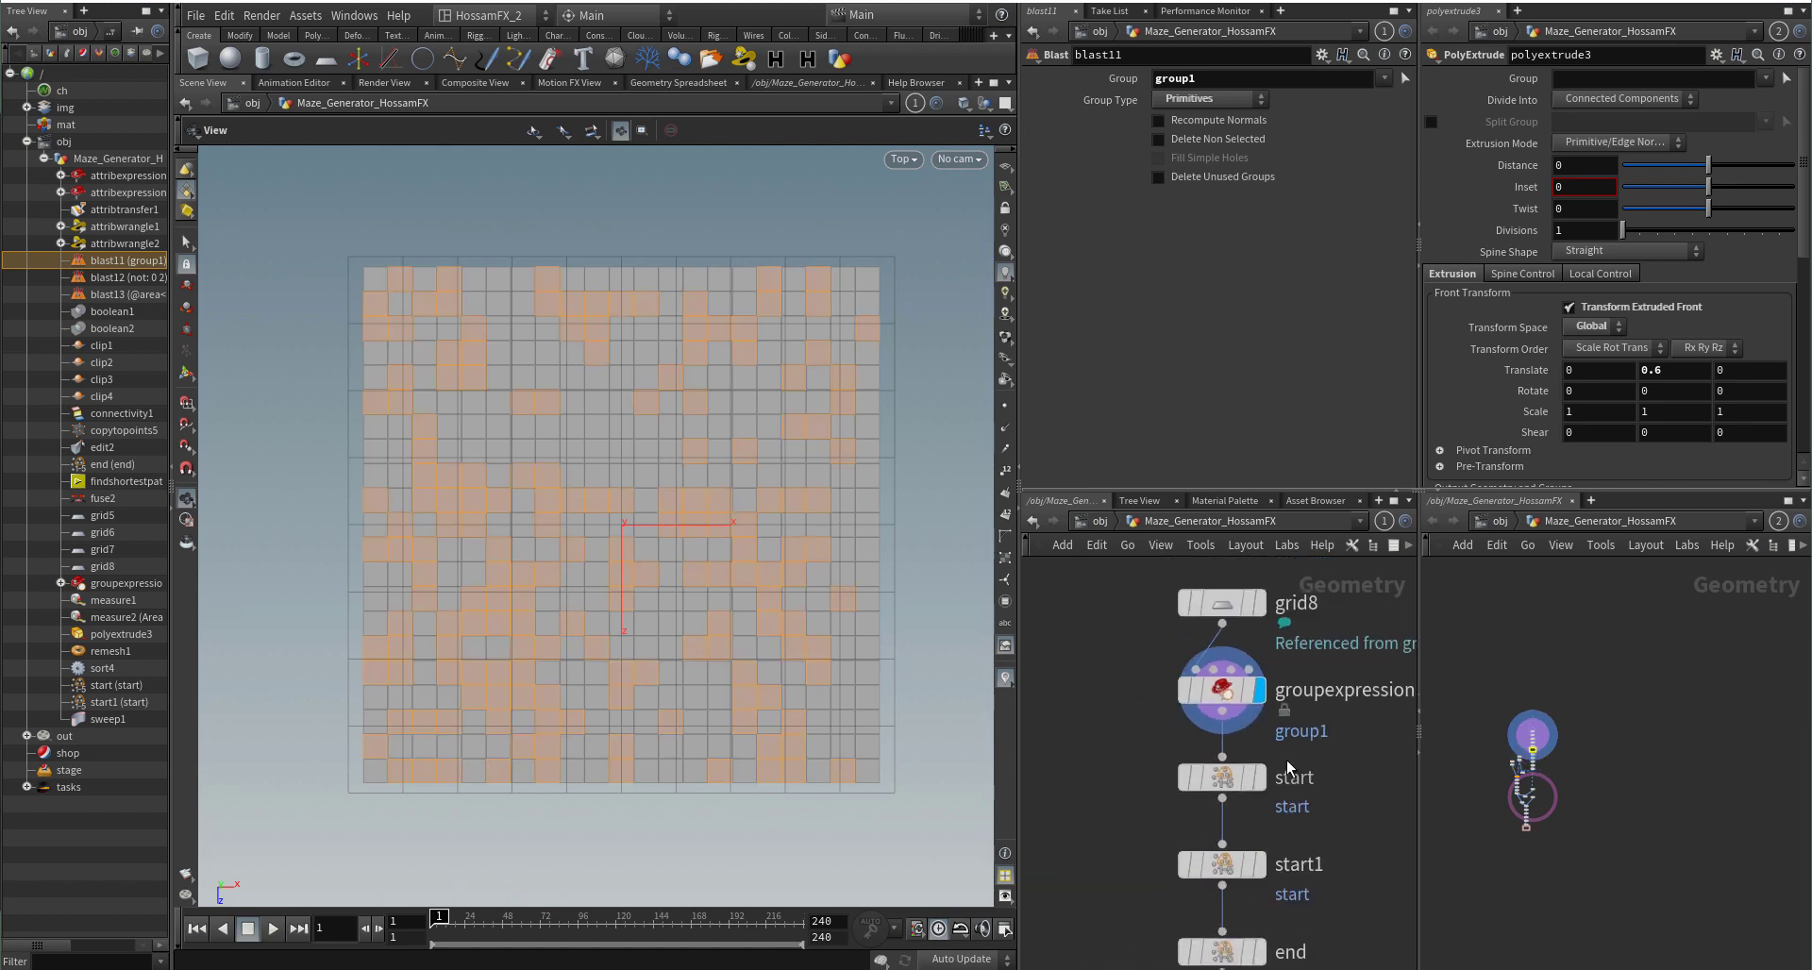
{"action": "scroll", "coordinate": [1278, 813], "scroll_direction": "up", "scroll_amount": 2}
{"action": "middle_click_drag", "start_coordinate": [1350, 863], "coordinate": [1349, 747]}
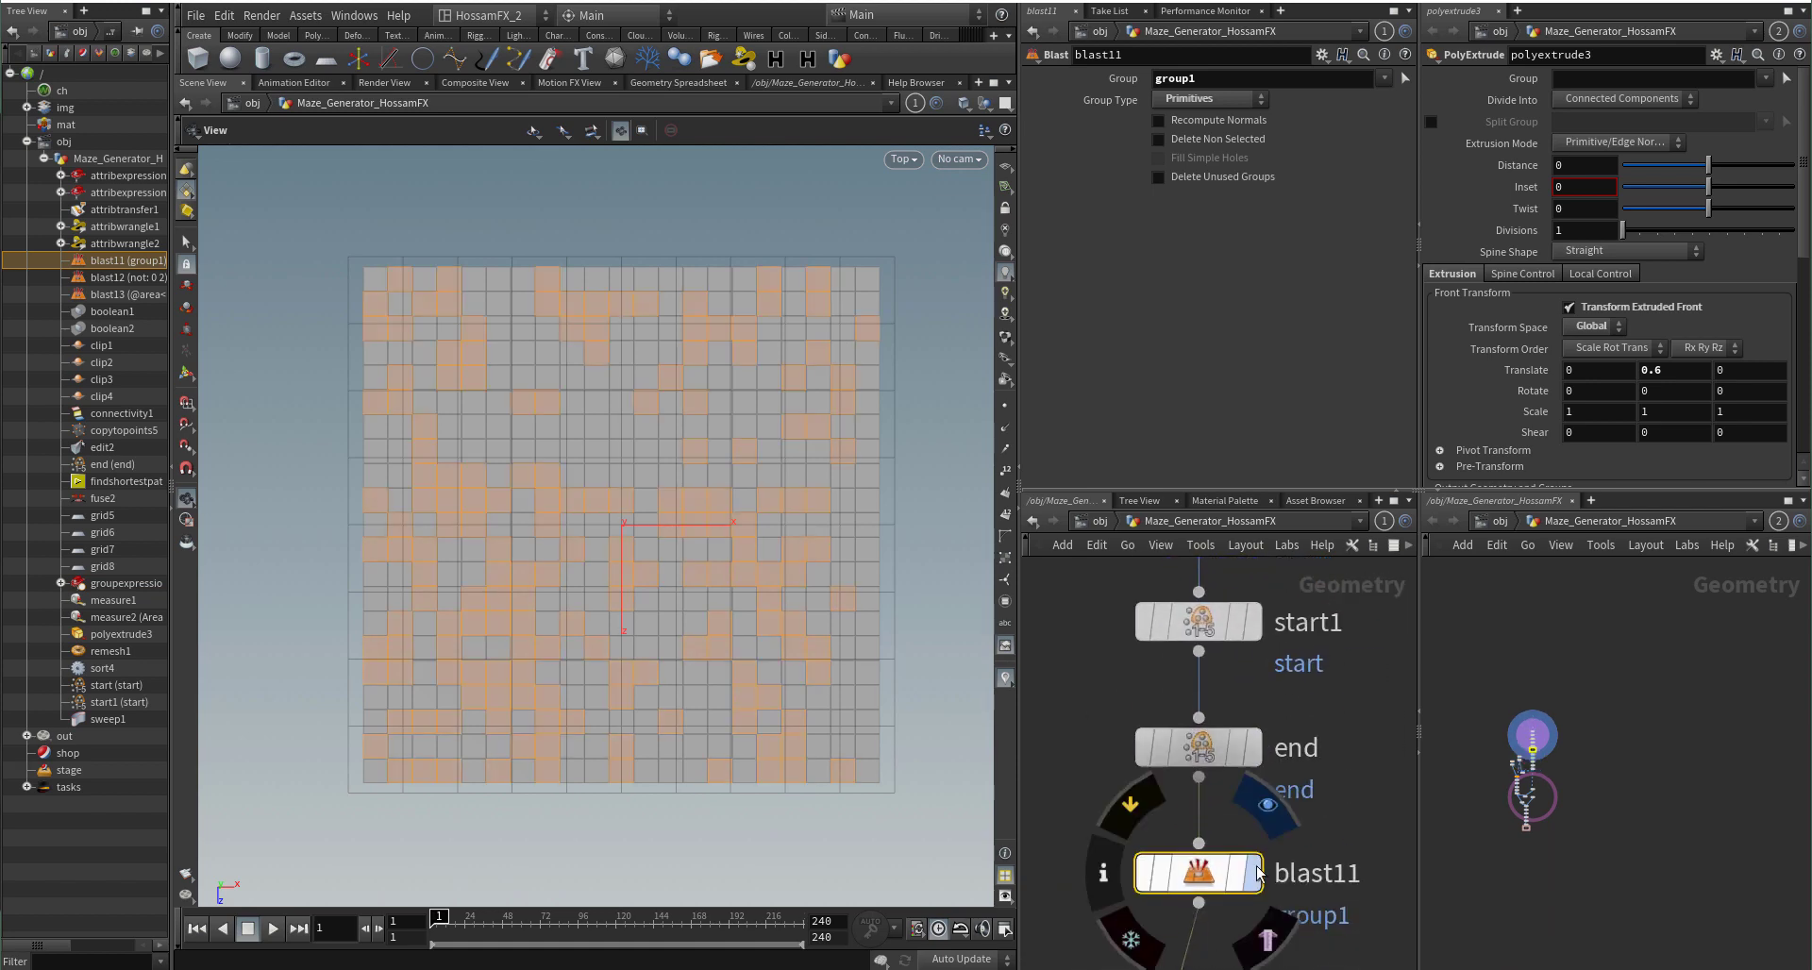
{"action": "left_click", "coordinate": [1250, 871]}
Step: Display the start node, review its range parameters, and display start1 below it for comparison
{"action": "middle_click_drag", "start_coordinate": [1291, 663], "coordinate": [1291, 812]}
{"action": "scroll", "coordinate": [1311, 699], "scroll_direction": "down", "scroll_amount": 2}
{"action": "scroll", "coordinate": [1198, 740], "scroll_direction": "up", "scroll_amount": 2}
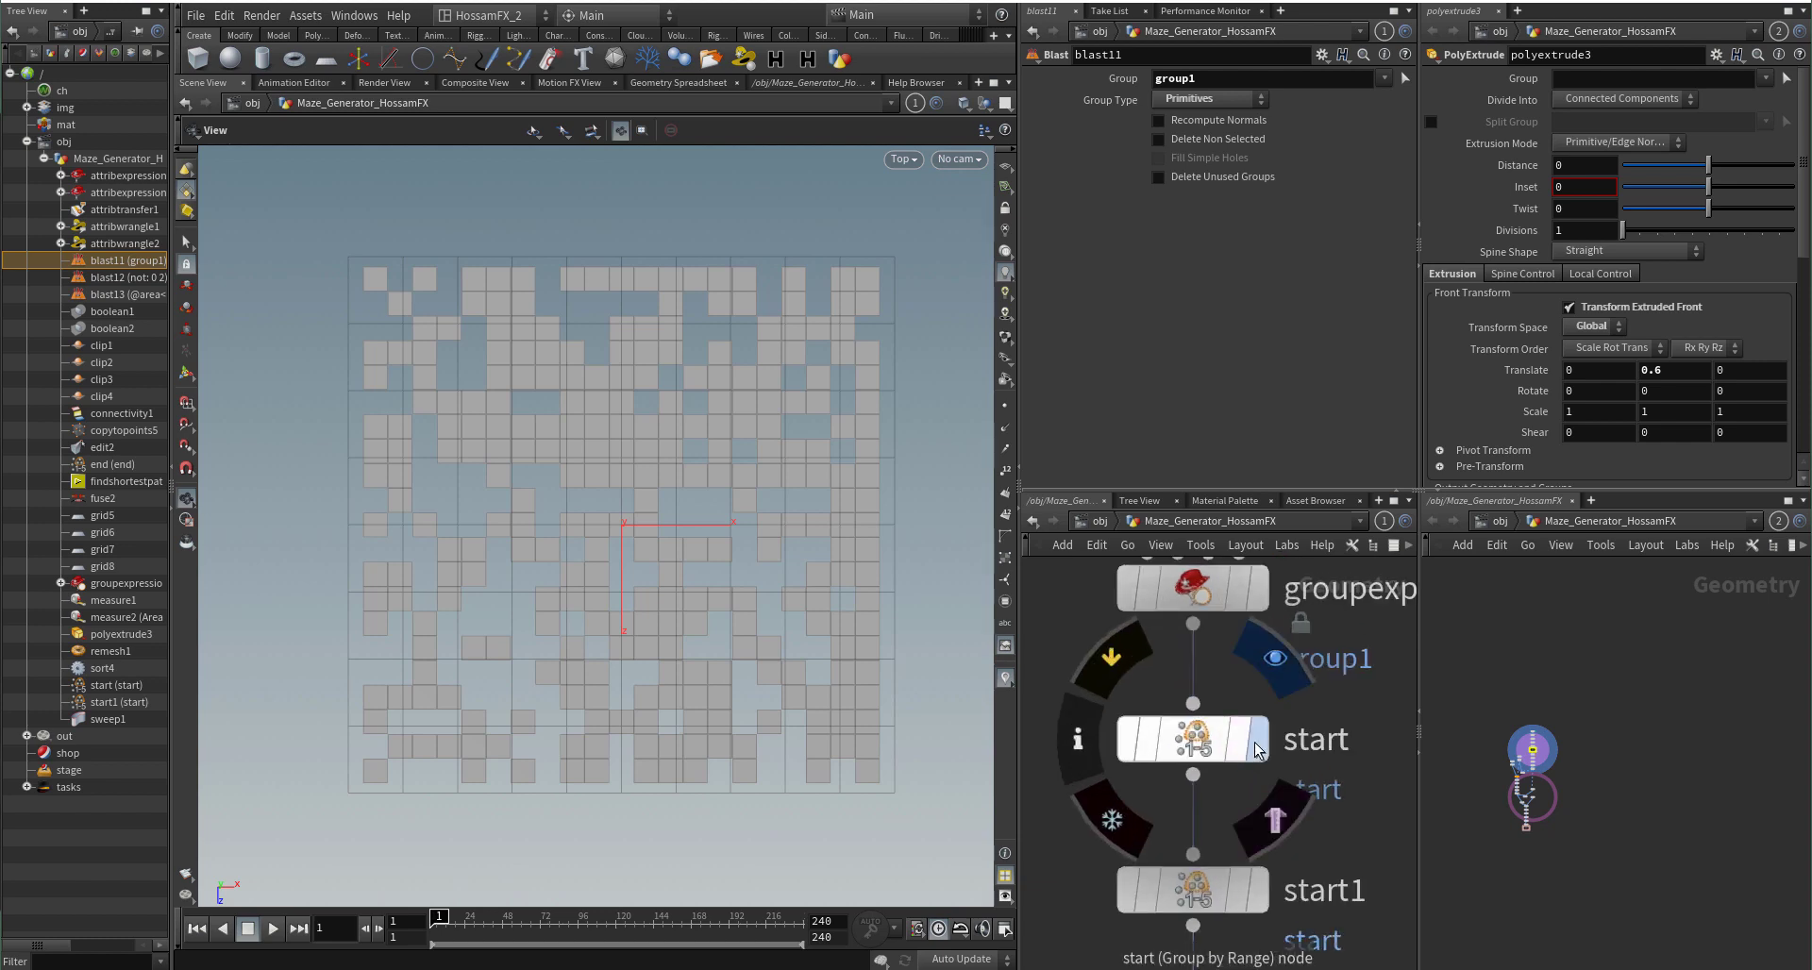
{"action": "left_click", "coordinate": [1258, 740]}
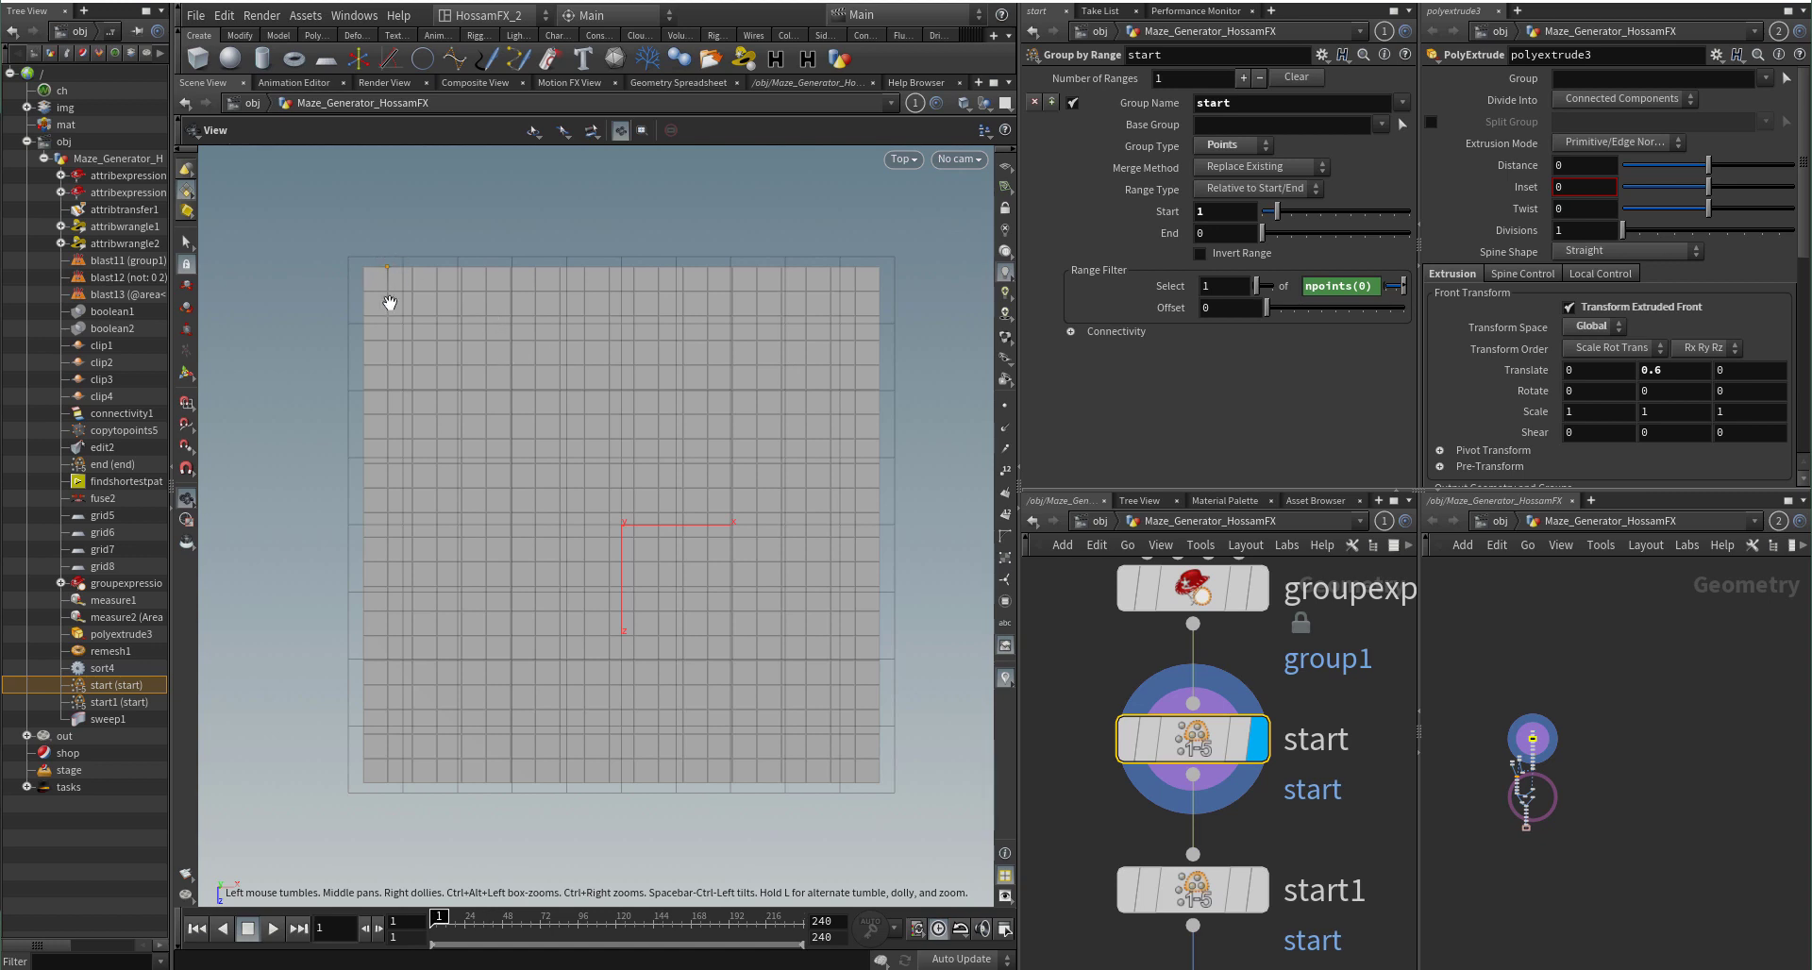
{"action": "left_click", "coordinate": [1258, 891]}
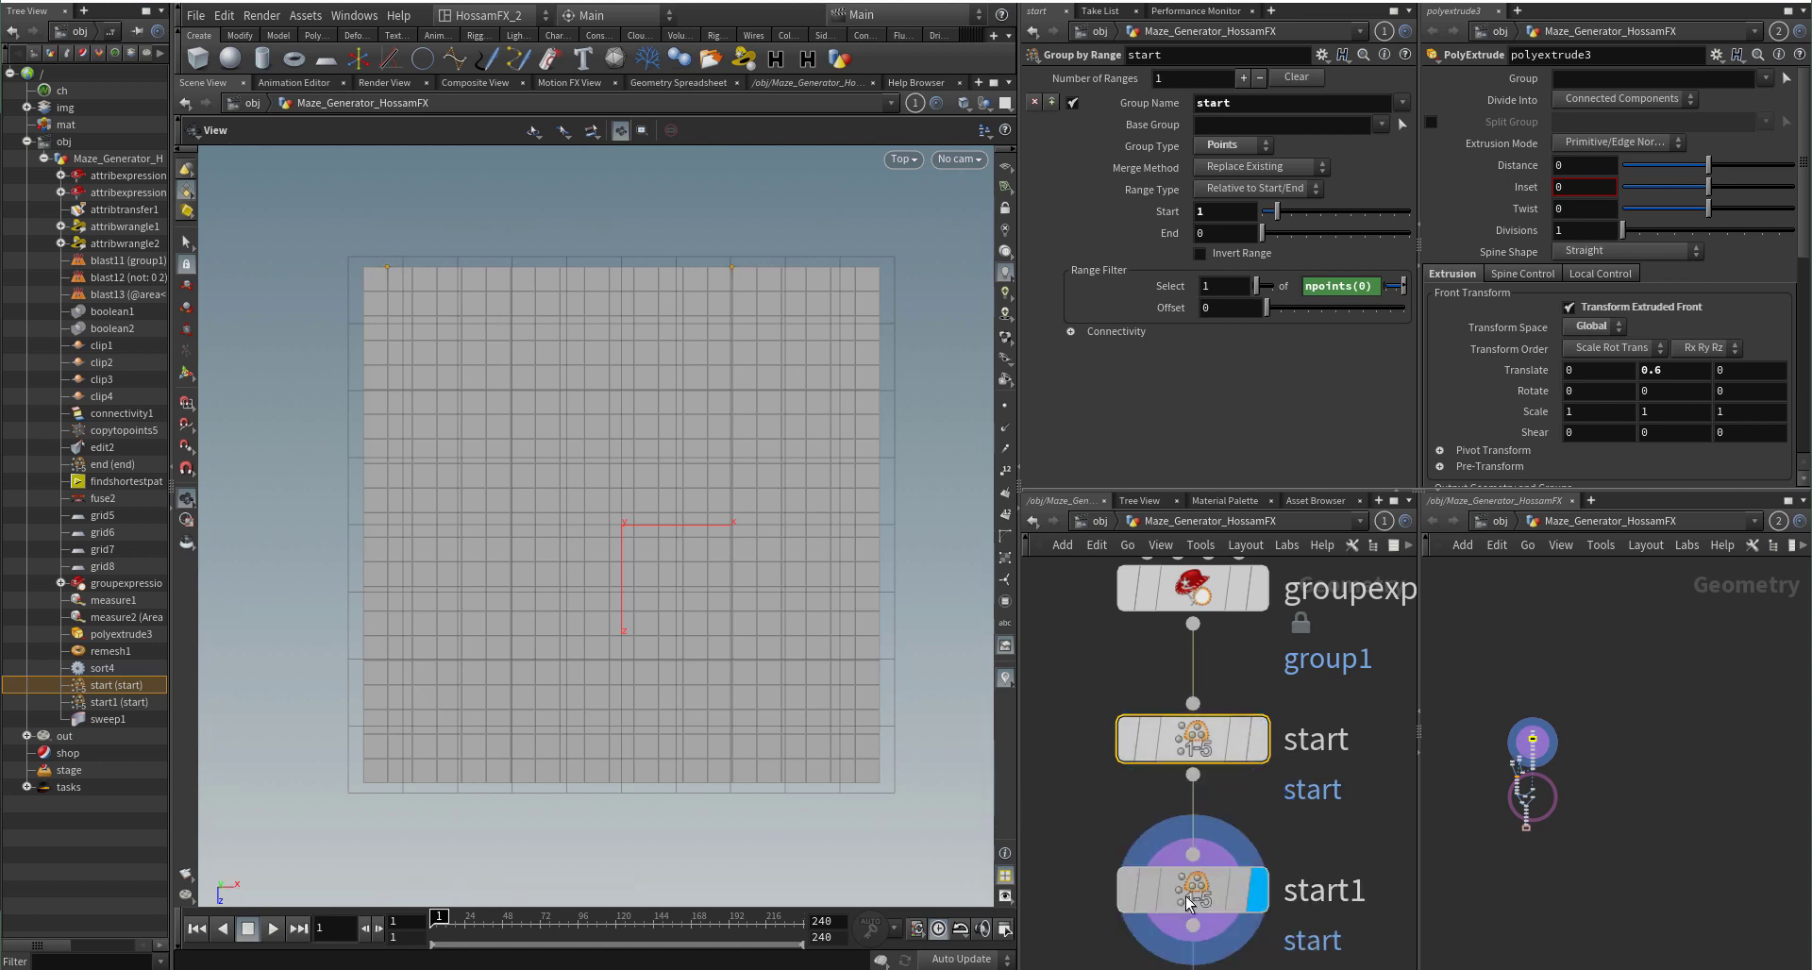
{"action": "left_click", "coordinate": [1185, 897]}
Step: Display the end group node and open its parameters to review the range filter's select and offset expressions
{"action": "scroll", "coordinate": [1331, 731], "scroll_direction": "down", "scroll_amount": 3}
{"action": "middle_click_drag", "start_coordinate": [1331, 731], "coordinate": [1327, 610]}
{"action": "scroll", "coordinate": [1279, 789], "scroll_direction": "up", "scroll_amount": 3}
{"action": "left_click", "coordinate": [1296, 804]}
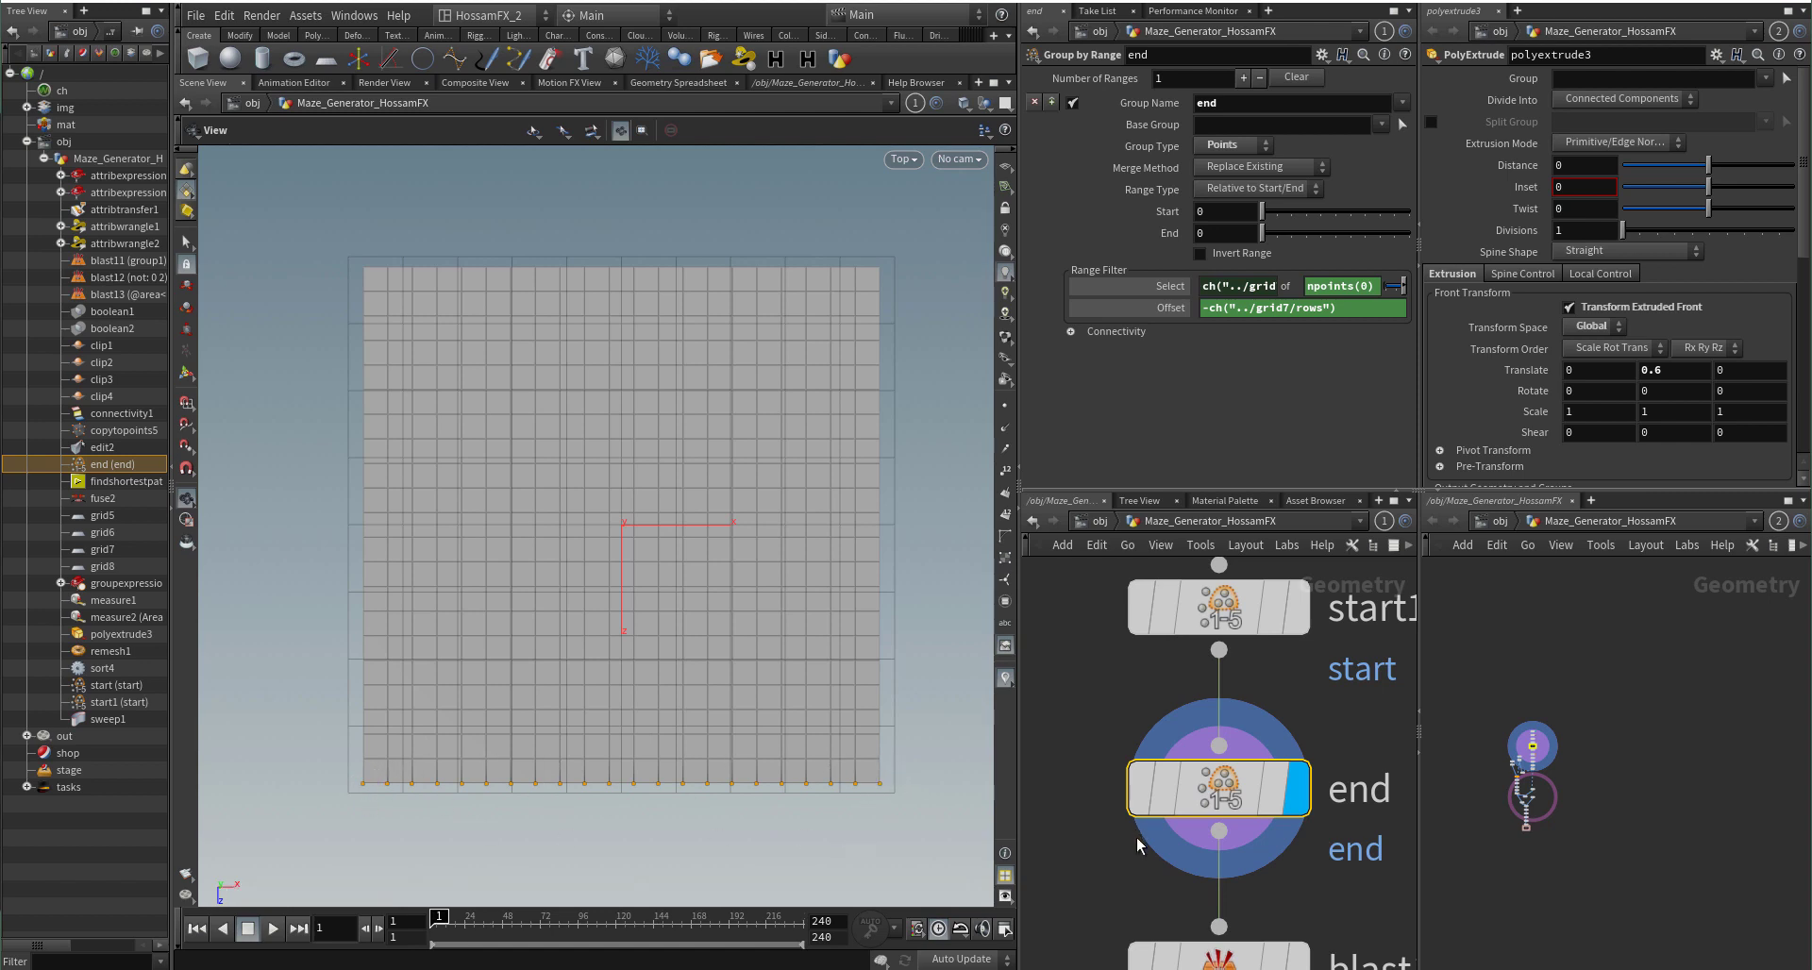
Step: Display findshortestpath1 below blast11 and open its parameters to review the start points, end points and output paths option
{"action": "scroll", "coordinate": [1136, 840], "scroll_direction": "down", "scroll_amount": 3}
{"action": "middle_click_drag", "start_coordinate": [1132, 849], "coordinate": [1144, 723]}
{"action": "scroll", "coordinate": [1225, 778], "scroll_direction": "up", "scroll_amount": 2}
{"action": "middle_click_drag", "start_coordinate": [1268, 942], "coordinate": [1276, 783]}
{"action": "scroll", "coordinate": [1275, 834], "scroll_direction": "up", "scroll_amount": 1}
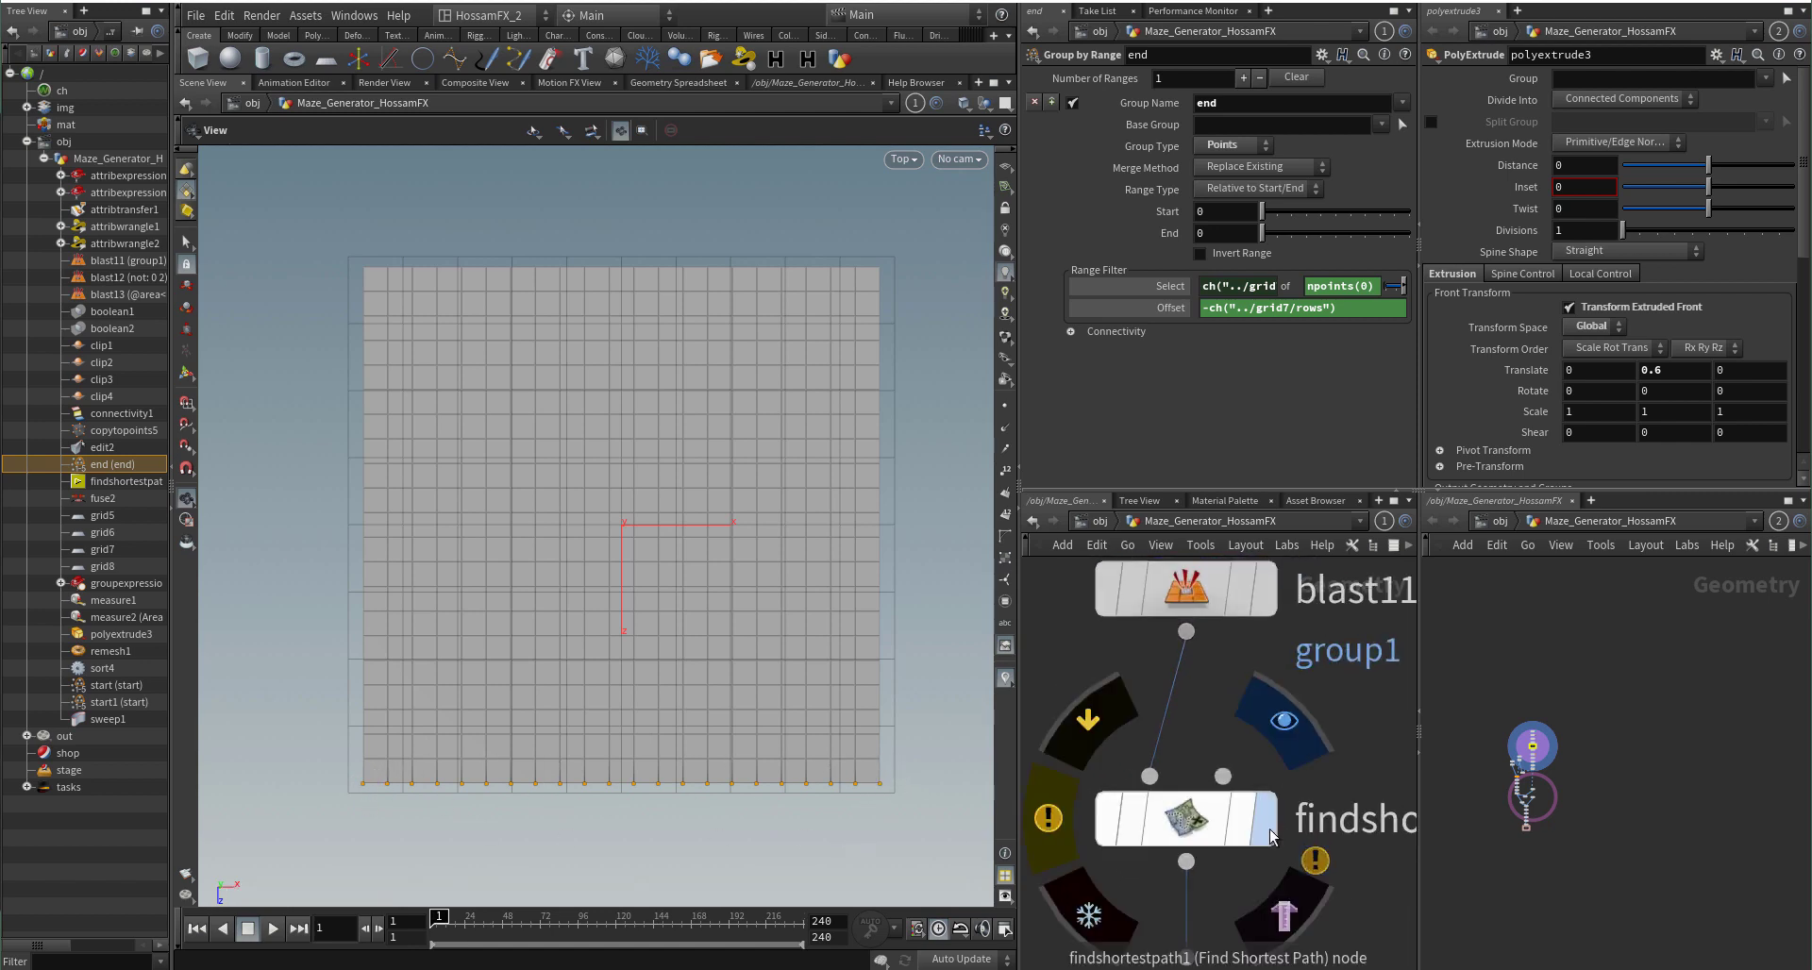
{"action": "left_click", "coordinate": [1271, 836]}
{"action": "left_click", "coordinate": [1227, 819]}
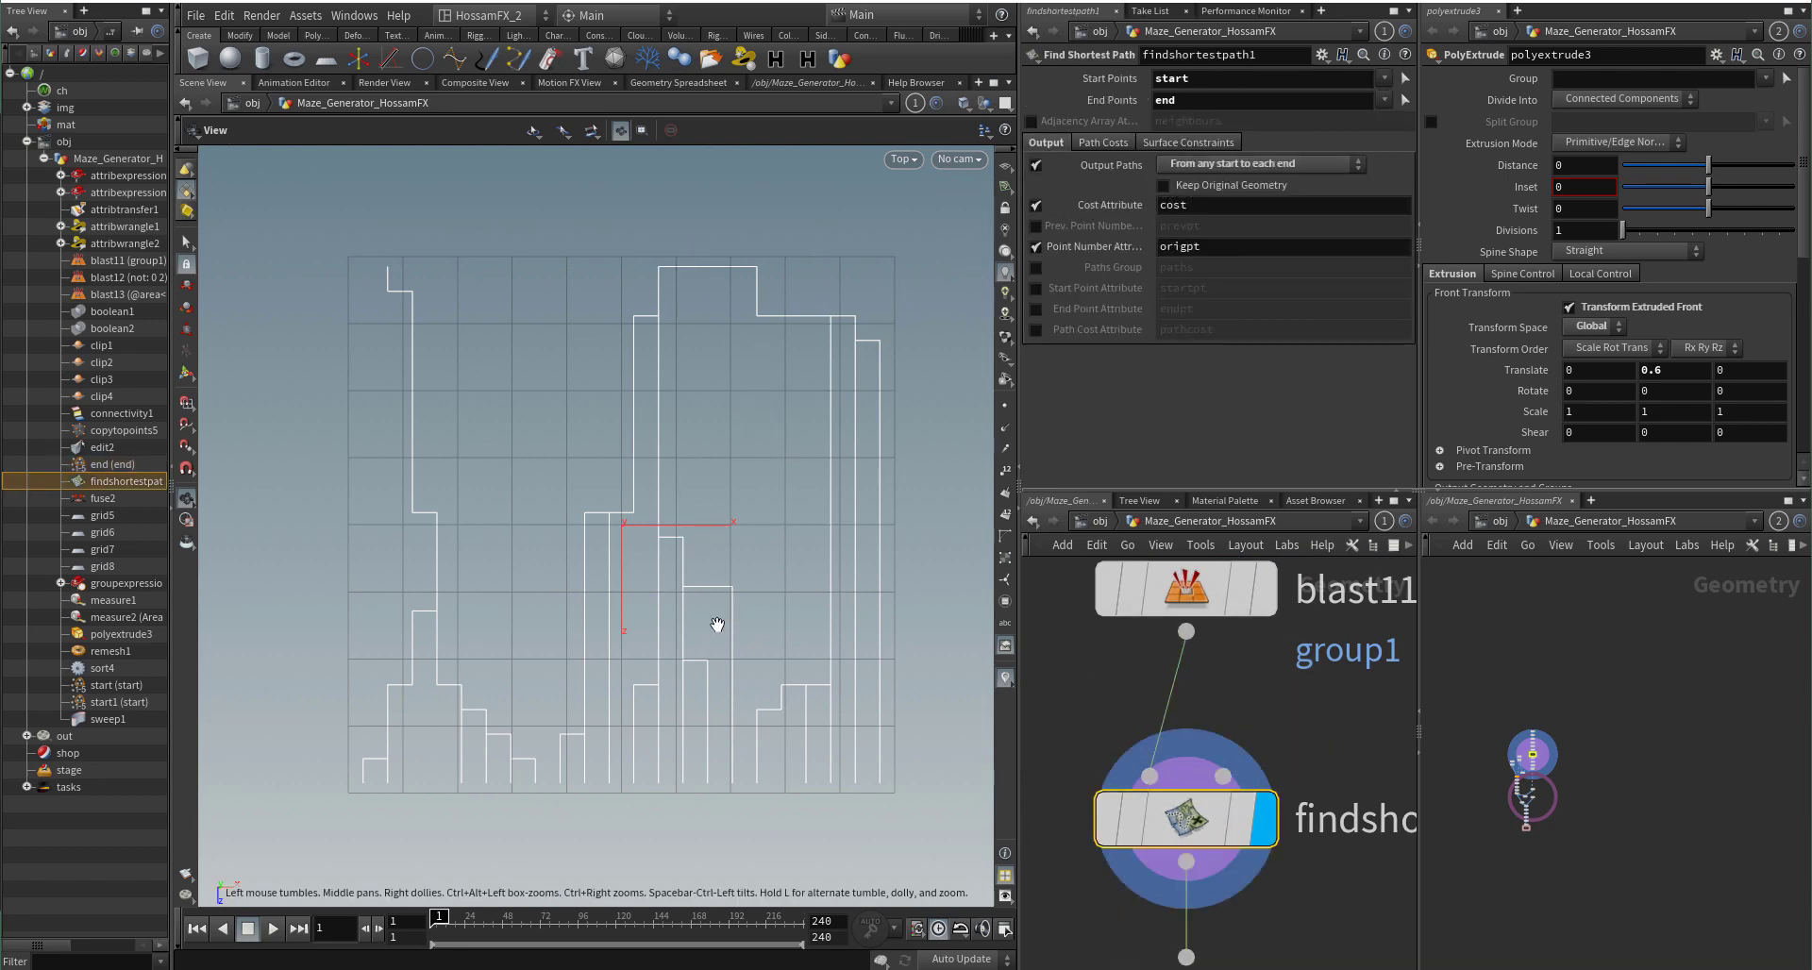
{"action": "scroll", "coordinate": [717, 625], "scroll_direction": "down", "scroll_amount": 2}
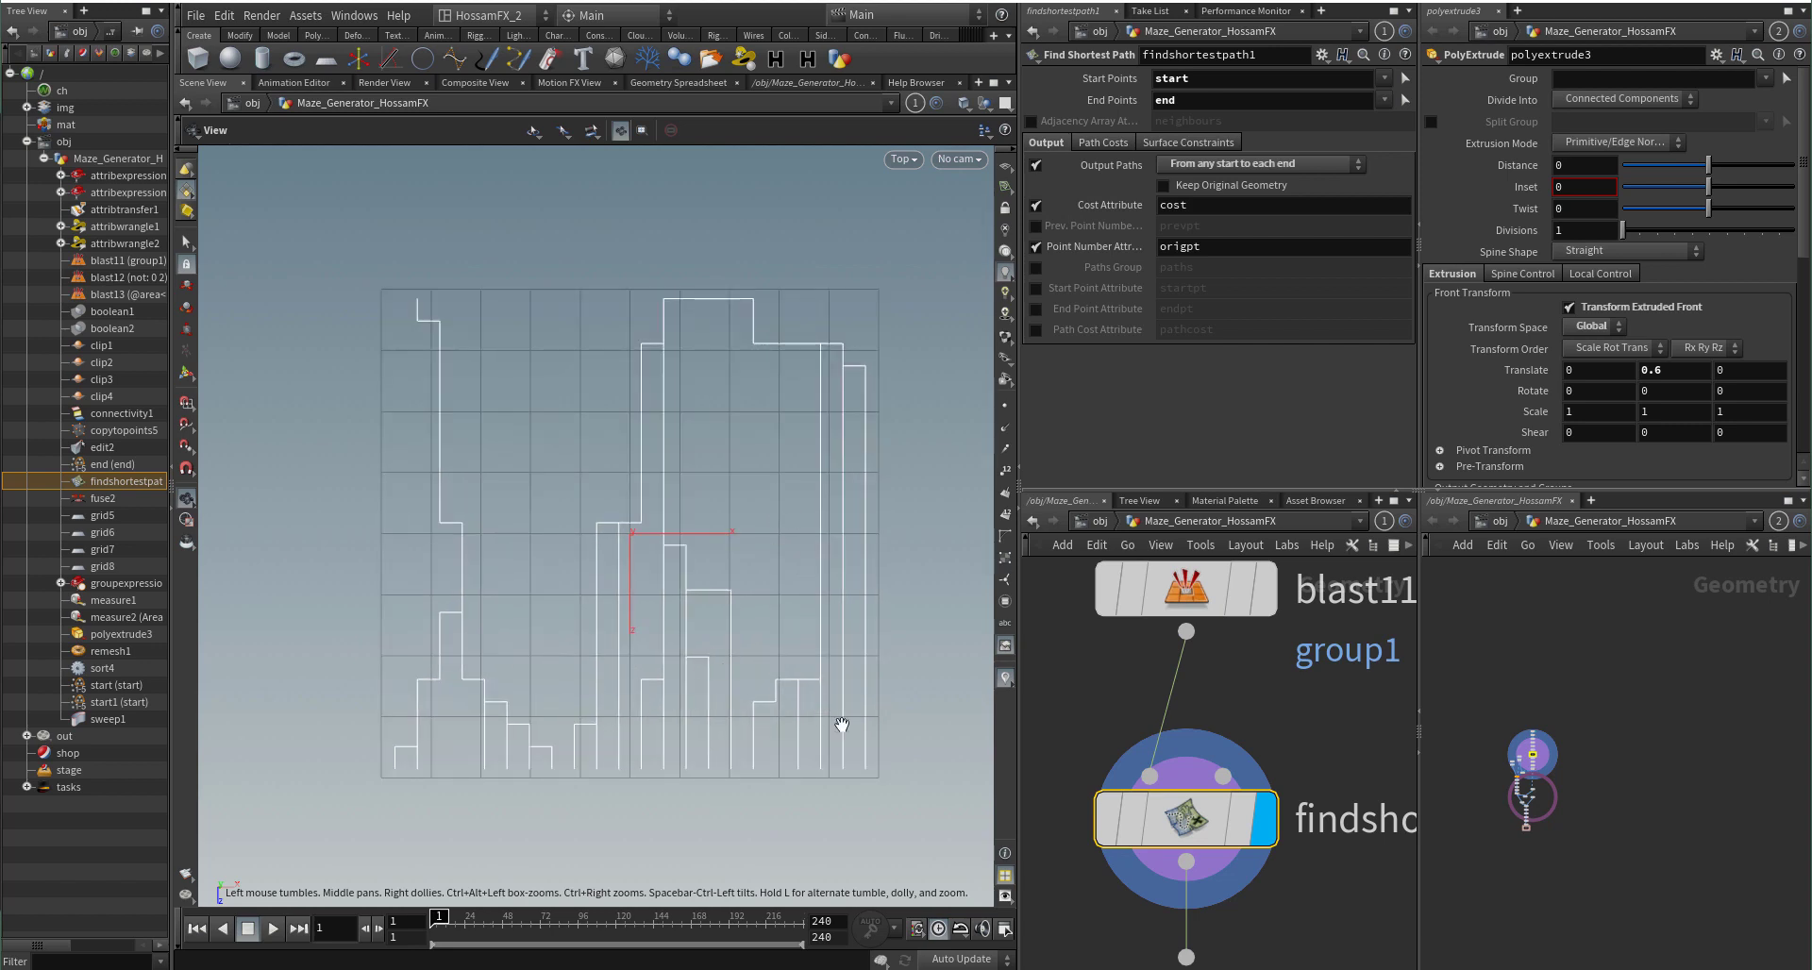
Step: Display measure1 and sort4 in turn, and open sort4's parameters to review the reversed primitive sort by the area attribute
{"action": "scroll", "coordinate": [1095, 769], "scroll_direction": "down", "scroll_amount": 3}
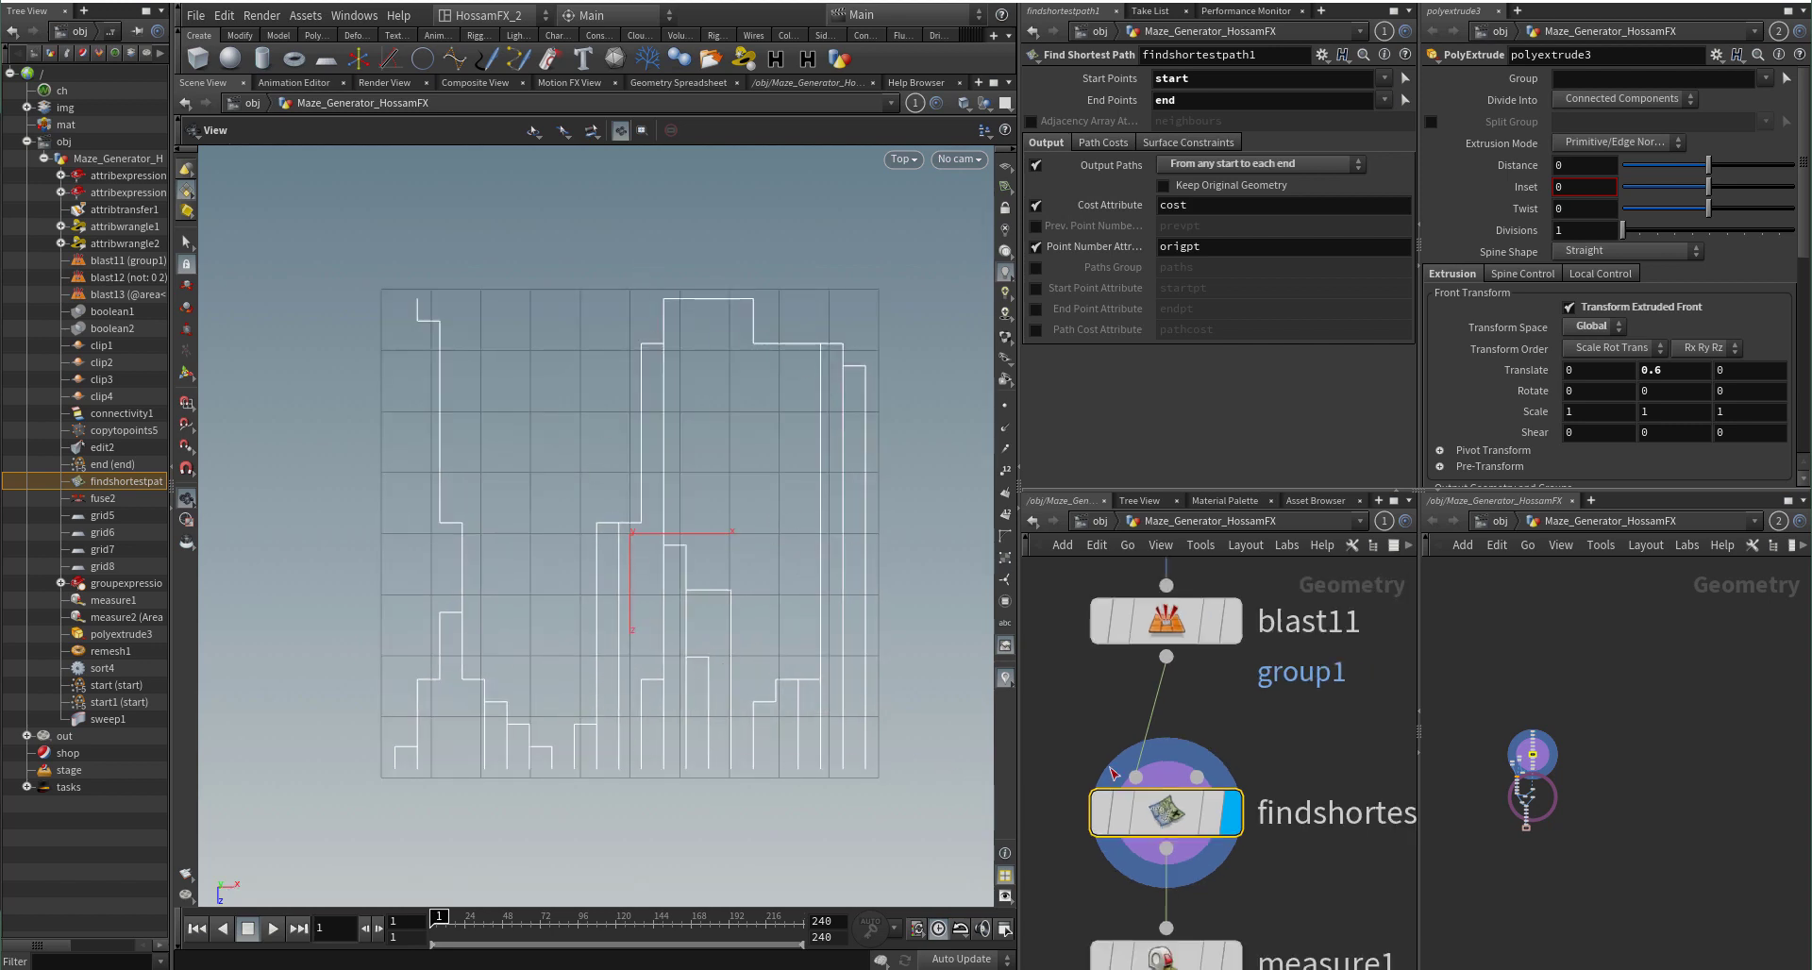
{"action": "middle_click_drag", "start_coordinate": [1225, 879], "coordinate": [1255, 773]}
{"action": "scroll", "coordinate": [1244, 762], "scroll_direction": "up", "scroll_amount": 3}
{"action": "left_click", "coordinate": [1203, 790]}
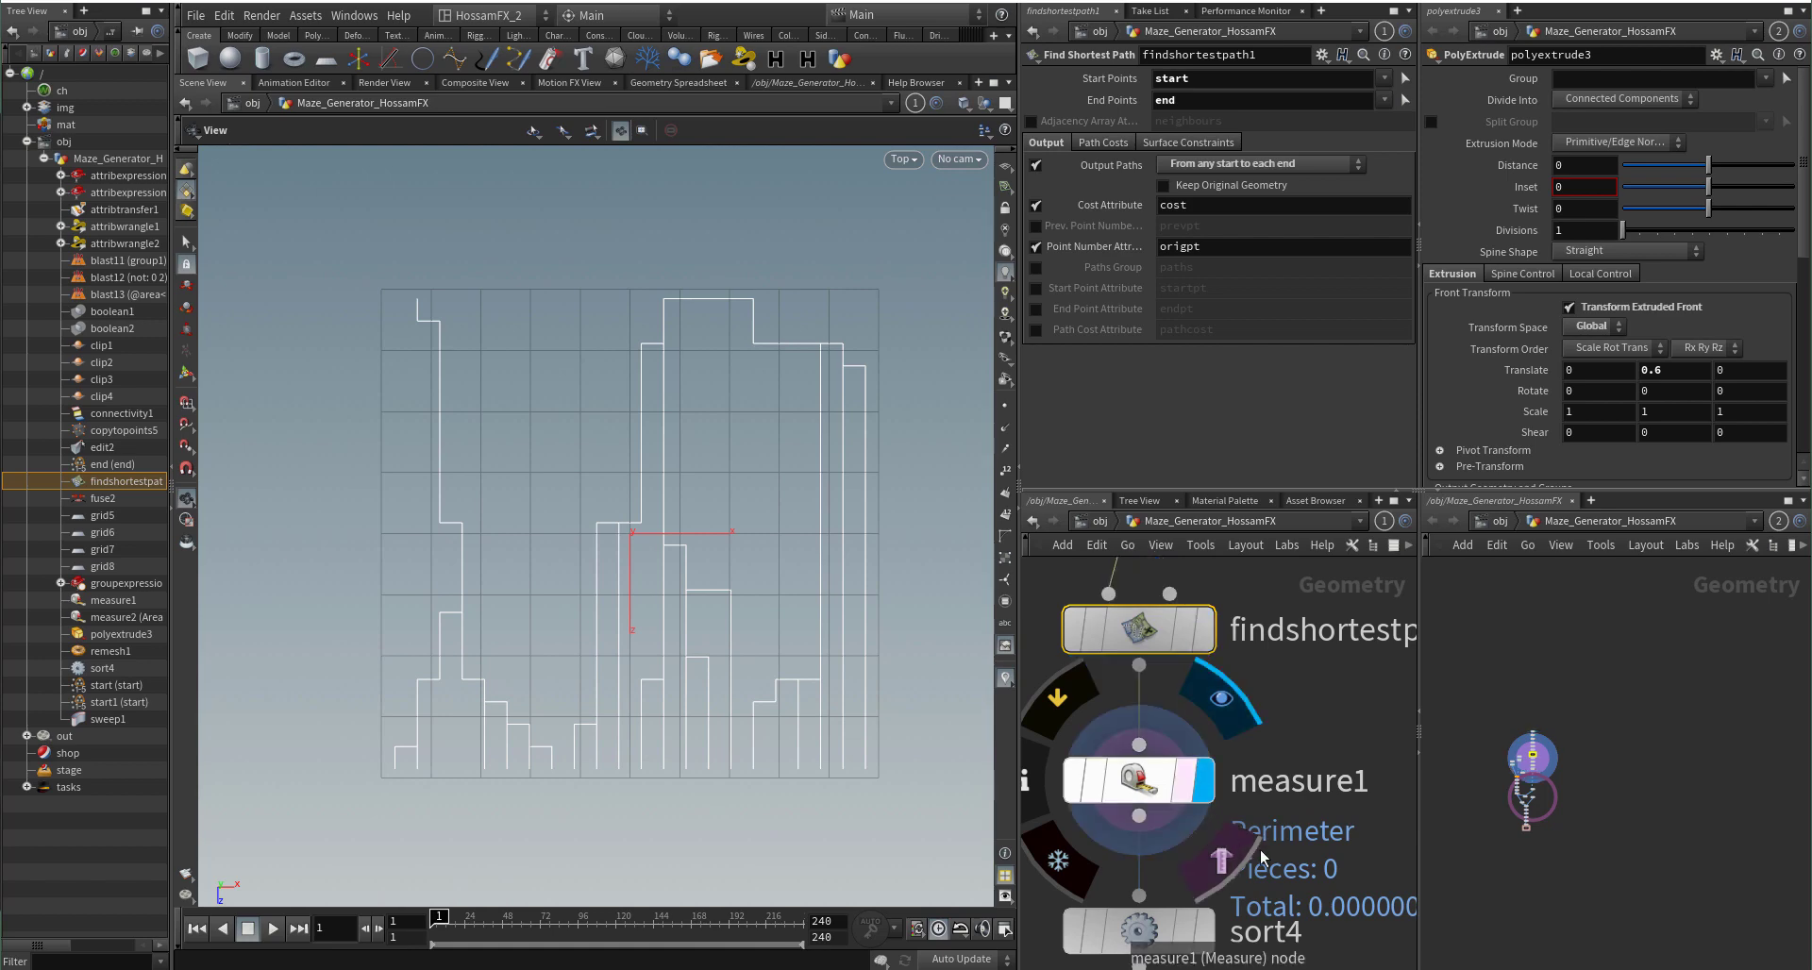
{"action": "middle_click_drag", "start_coordinate": [1238, 903], "coordinate": [1309, 736]}
{"action": "left_click", "coordinate": [1276, 766]}
{"action": "left_click", "coordinate": [1223, 769]}
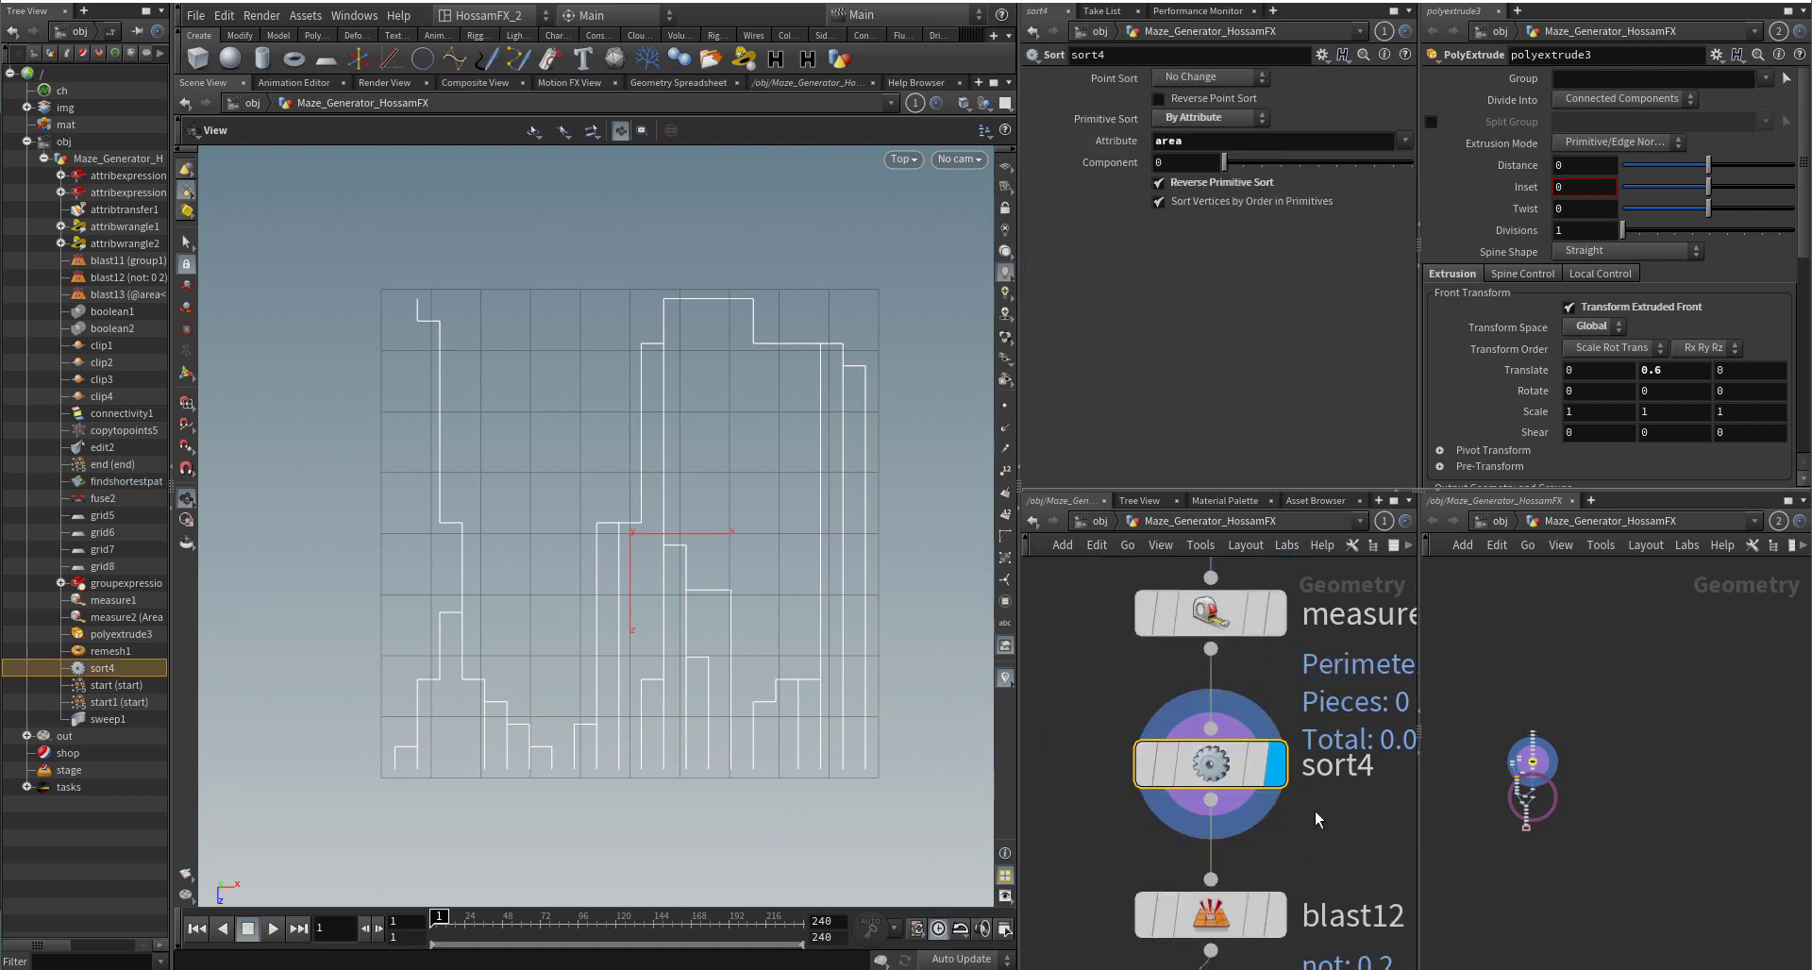
Step: Open measure1's parameters to review the perimeter measurement written to the area attribute
{"action": "middle_click_drag", "start_coordinate": [1316, 810], "coordinate": [1291, 694]}
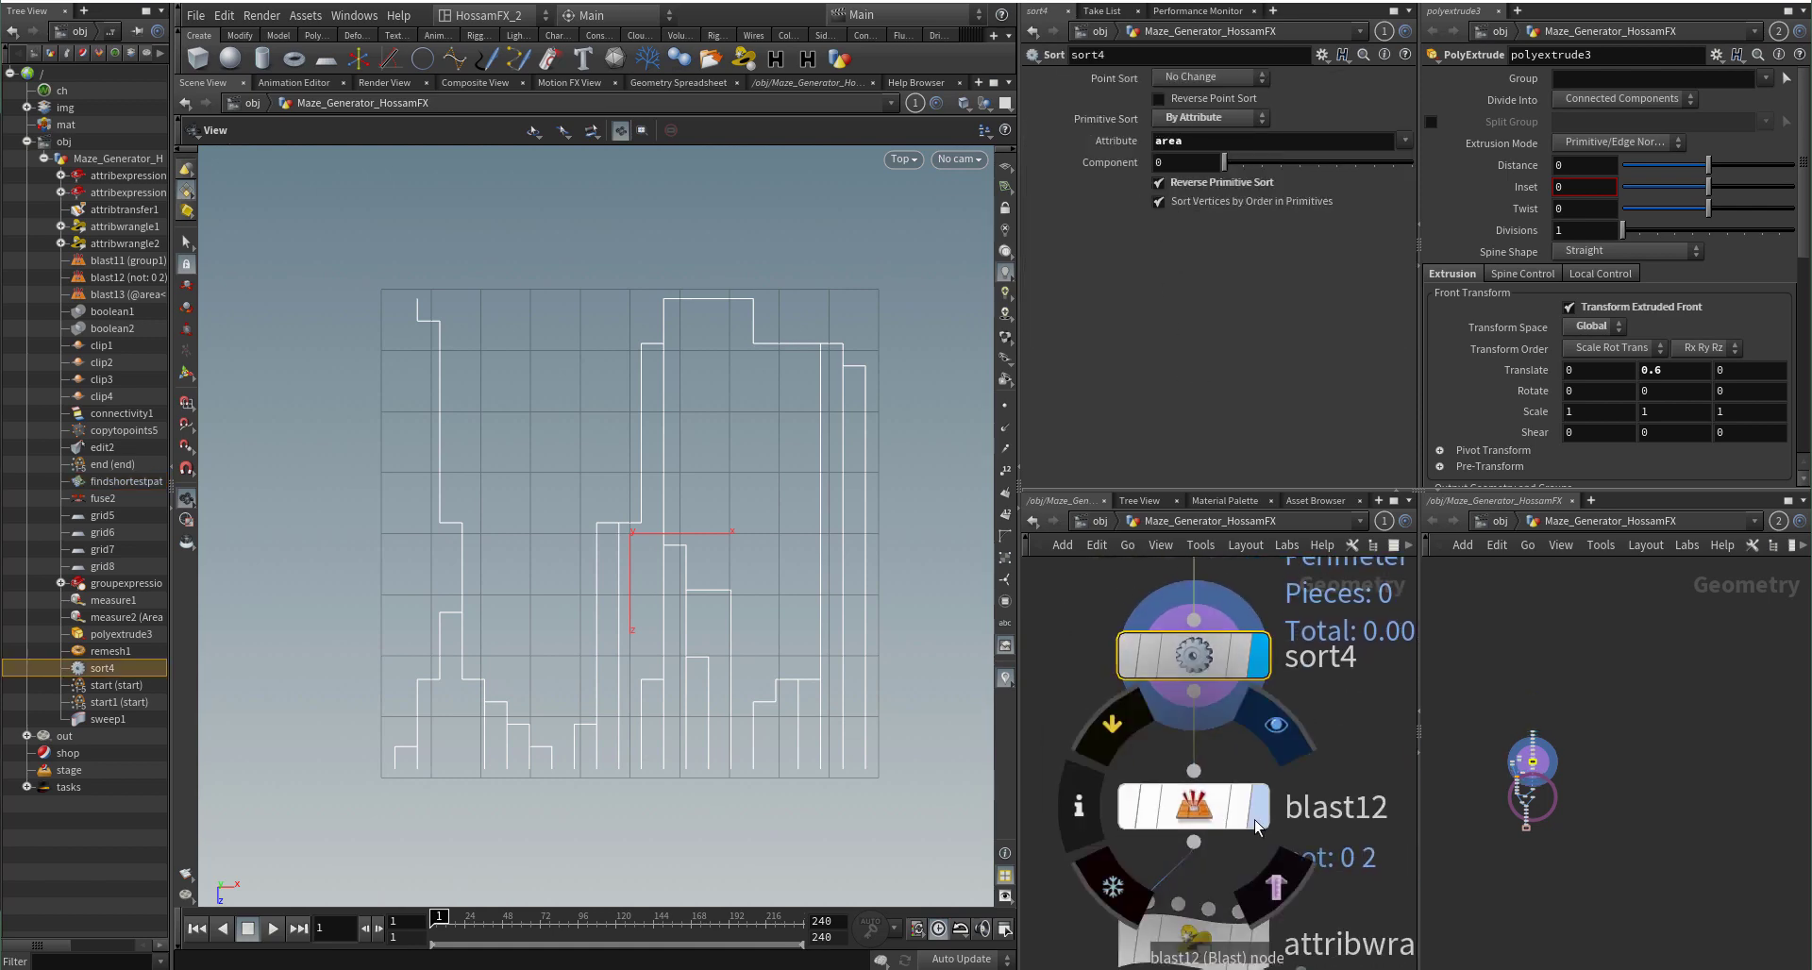
{"action": "scroll", "coordinate": [1256, 819], "scroll_direction": "down", "scroll_amount": 3}
{"action": "scroll", "coordinate": [1284, 738], "scroll_direction": "up", "scroll_amount": 3}
{"action": "left_click_drag", "start_coordinate": [1281, 714], "coordinate": [1123, 784]}
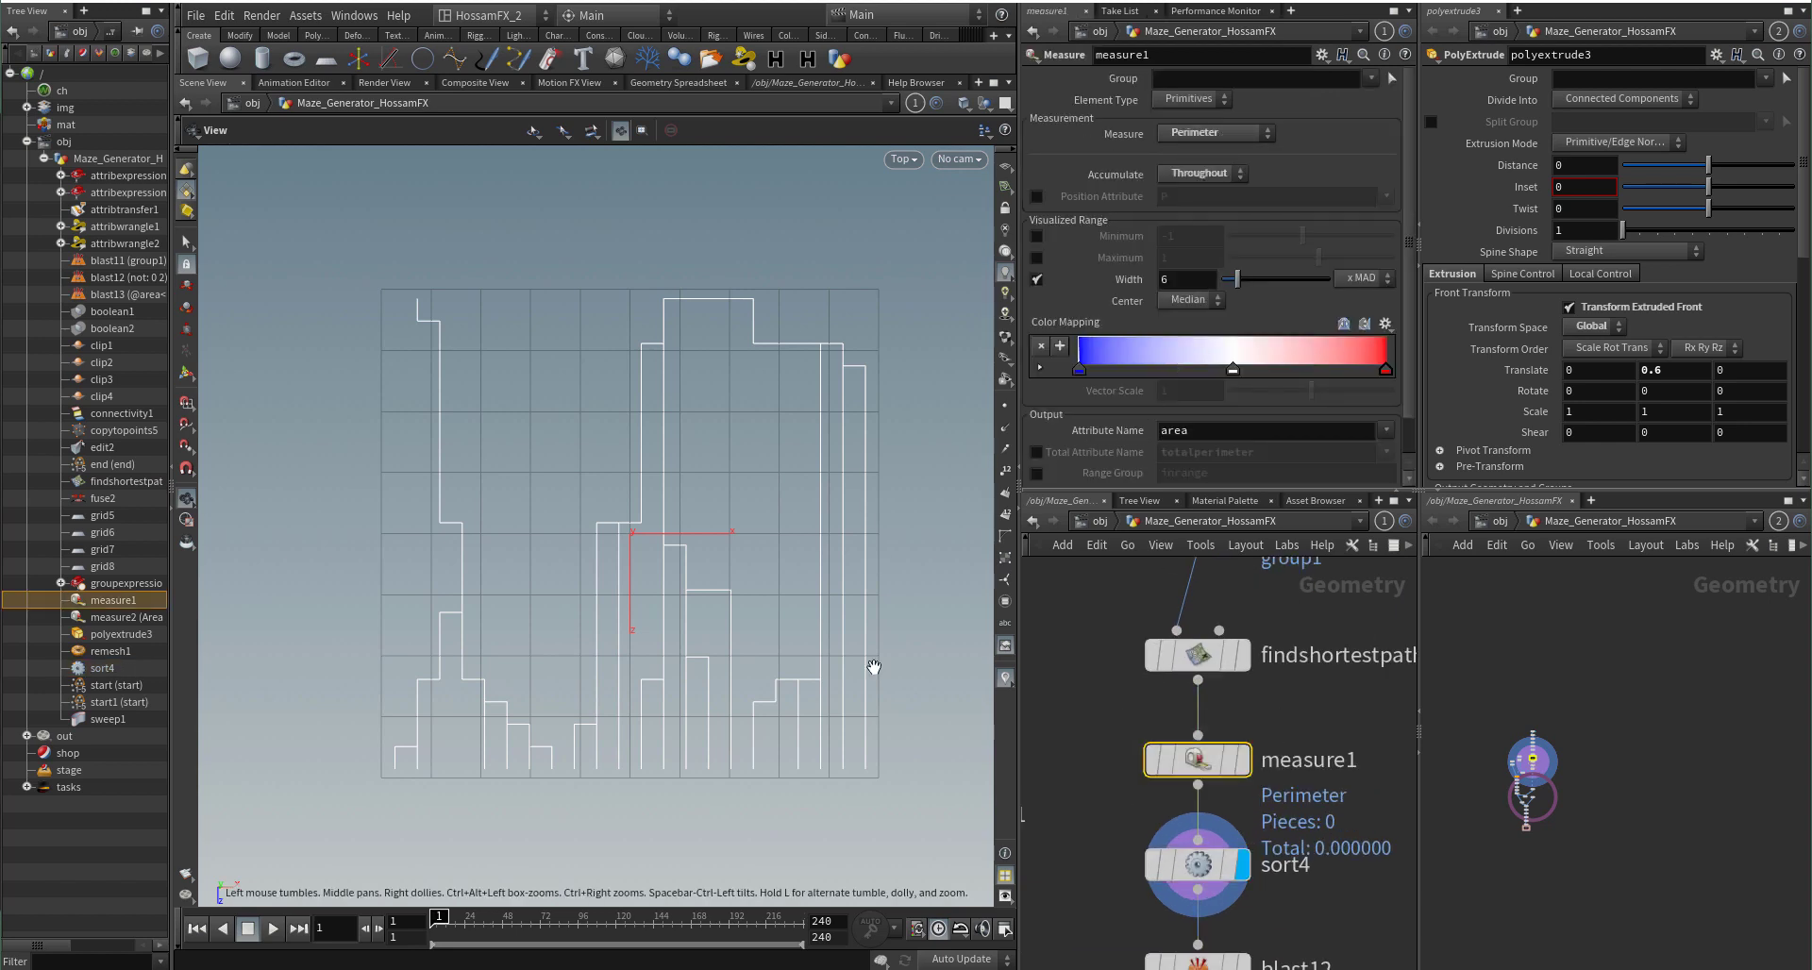
Step: Display blast12 below sort4 and open its parameters to review which primitives it keeps
{"action": "middle_click_drag", "start_coordinate": [1281, 848], "coordinate": [1311, 696]}
{"action": "scroll", "coordinate": [1311, 696], "scroll_direction": "down", "scroll_amount": 1}
{"action": "scroll", "coordinate": [1260, 753], "scroll_direction": "up", "scroll_amount": 3}
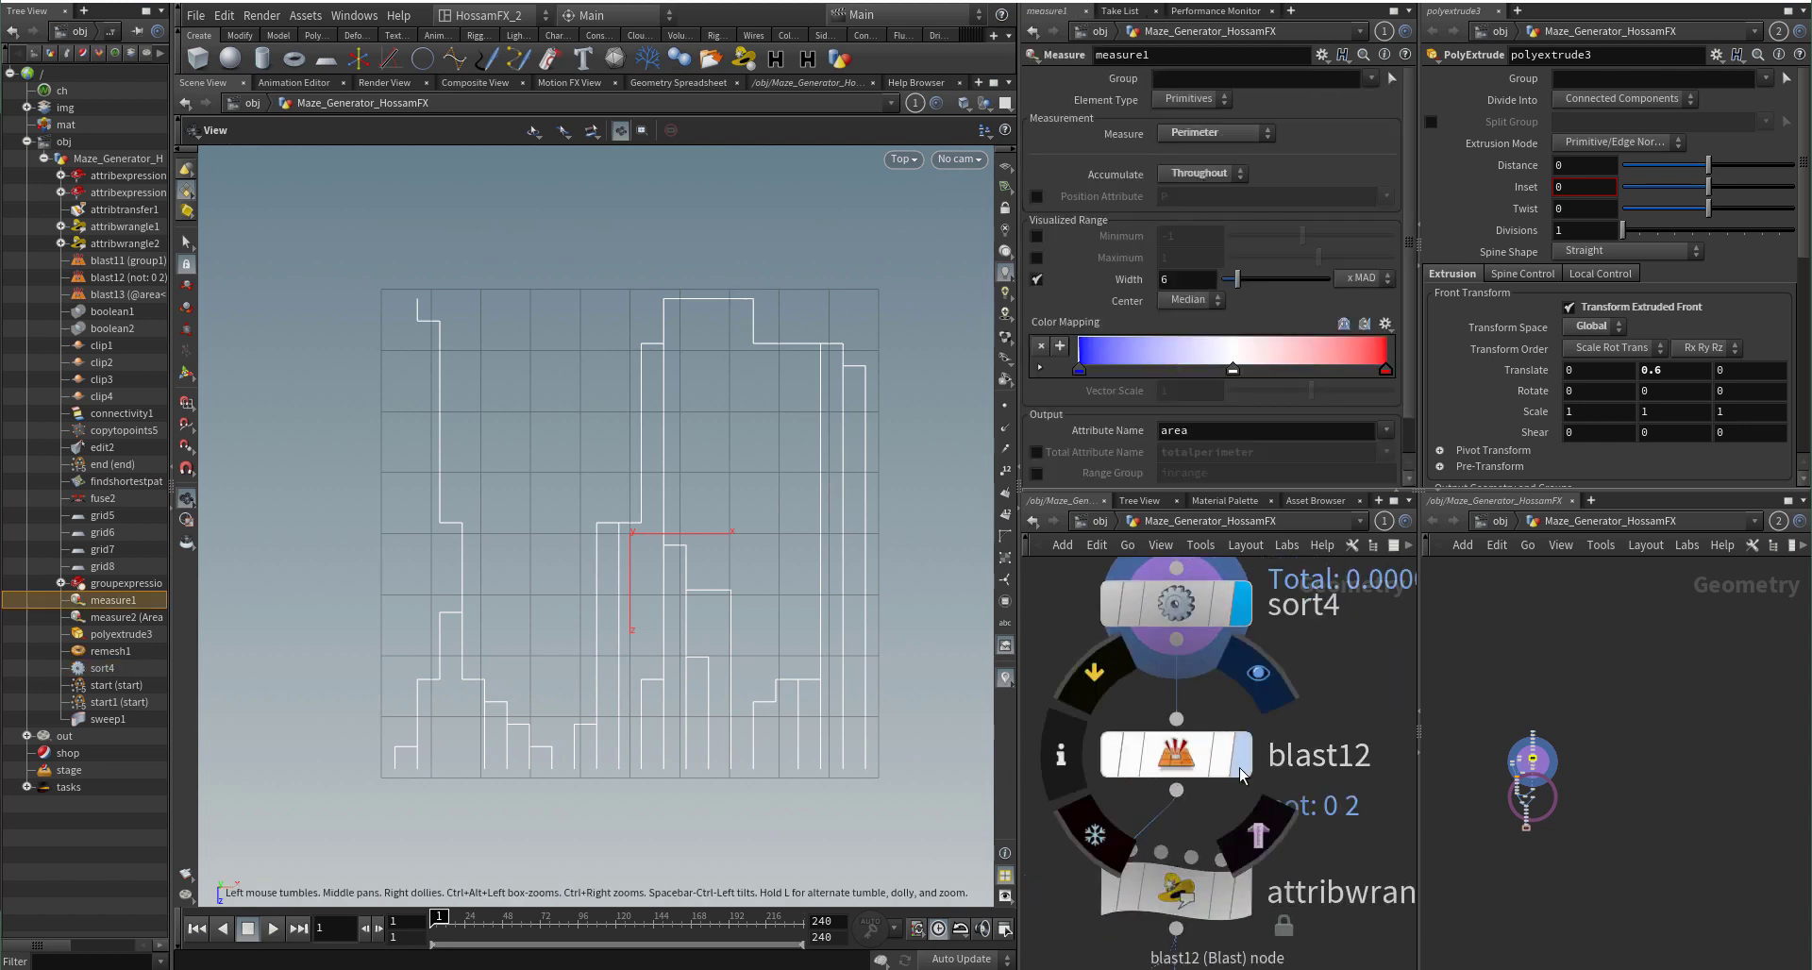
{"action": "left_click", "coordinate": [1241, 755]}
{"action": "left_click", "coordinate": [1190, 755]}
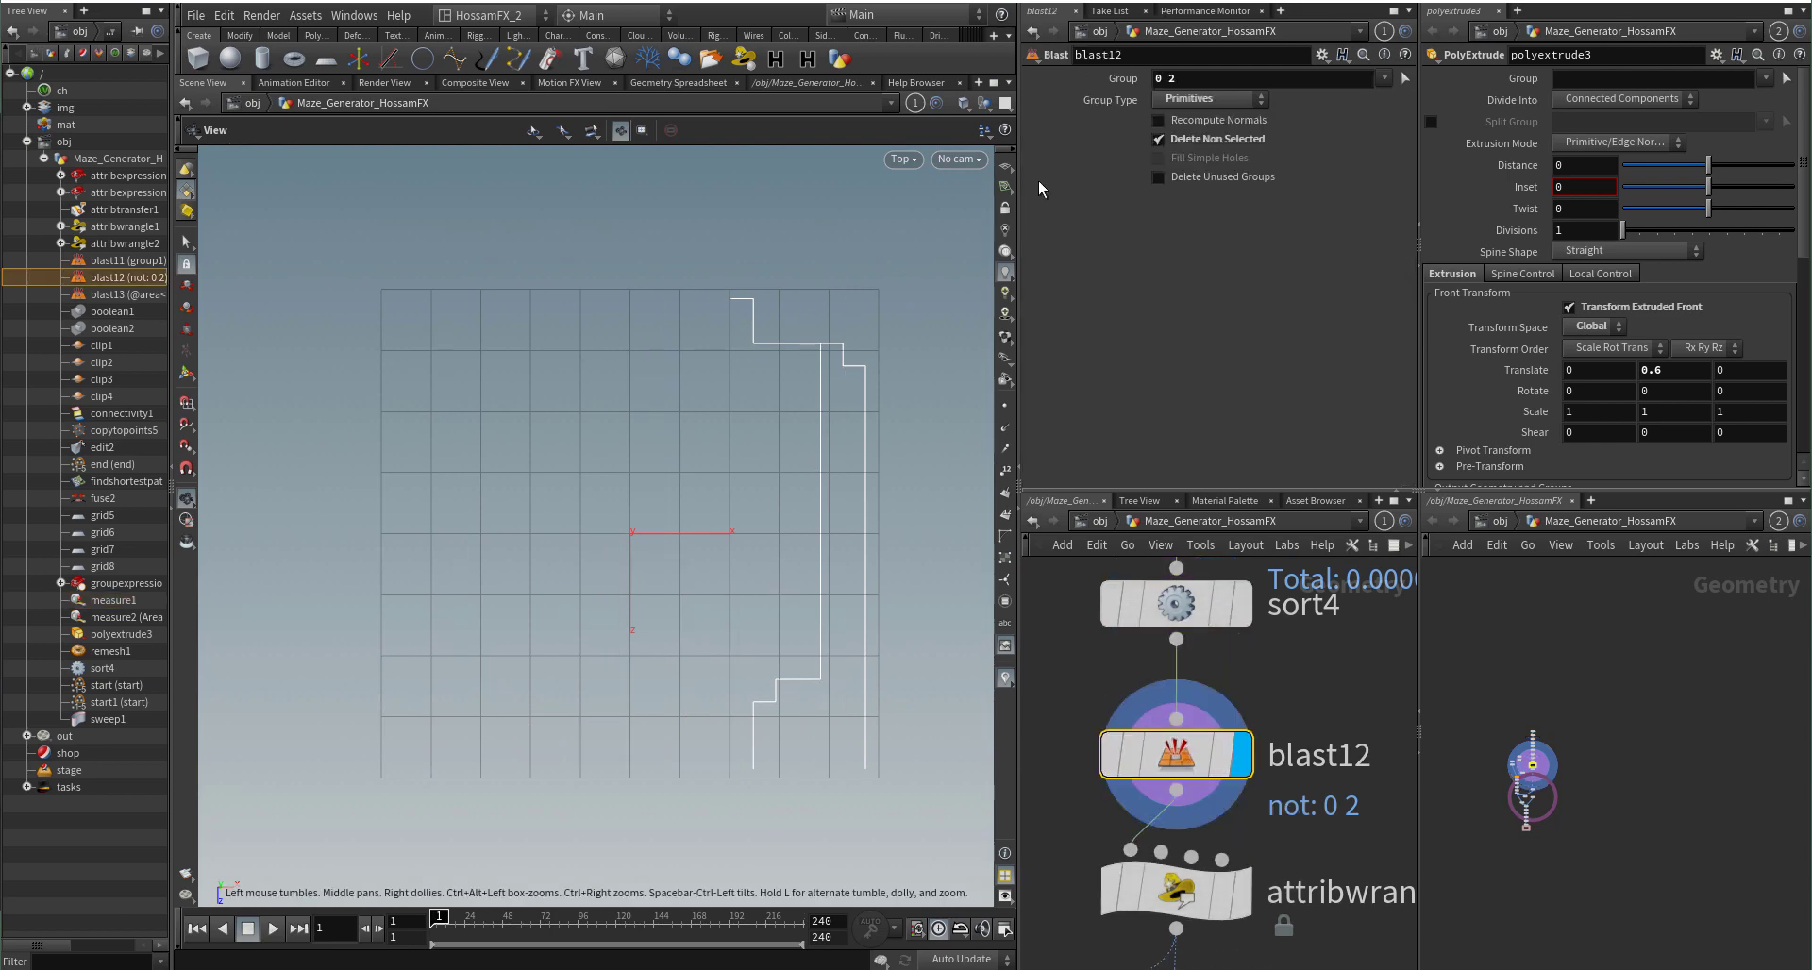
Step: Display attribwrangle2 below blast12 and open its parameters to review the expression that sets the normals
{"action": "scroll", "coordinate": [1340, 883], "scroll_direction": "down", "scroll_amount": 1}
{"action": "middle_click_drag", "start_coordinate": [1277, 895], "coordinate": [1265, 806]}
{"action": "scroll", "coordinate": [1264, 806], "scroll_direction": "up", "scroll_amount": 2}
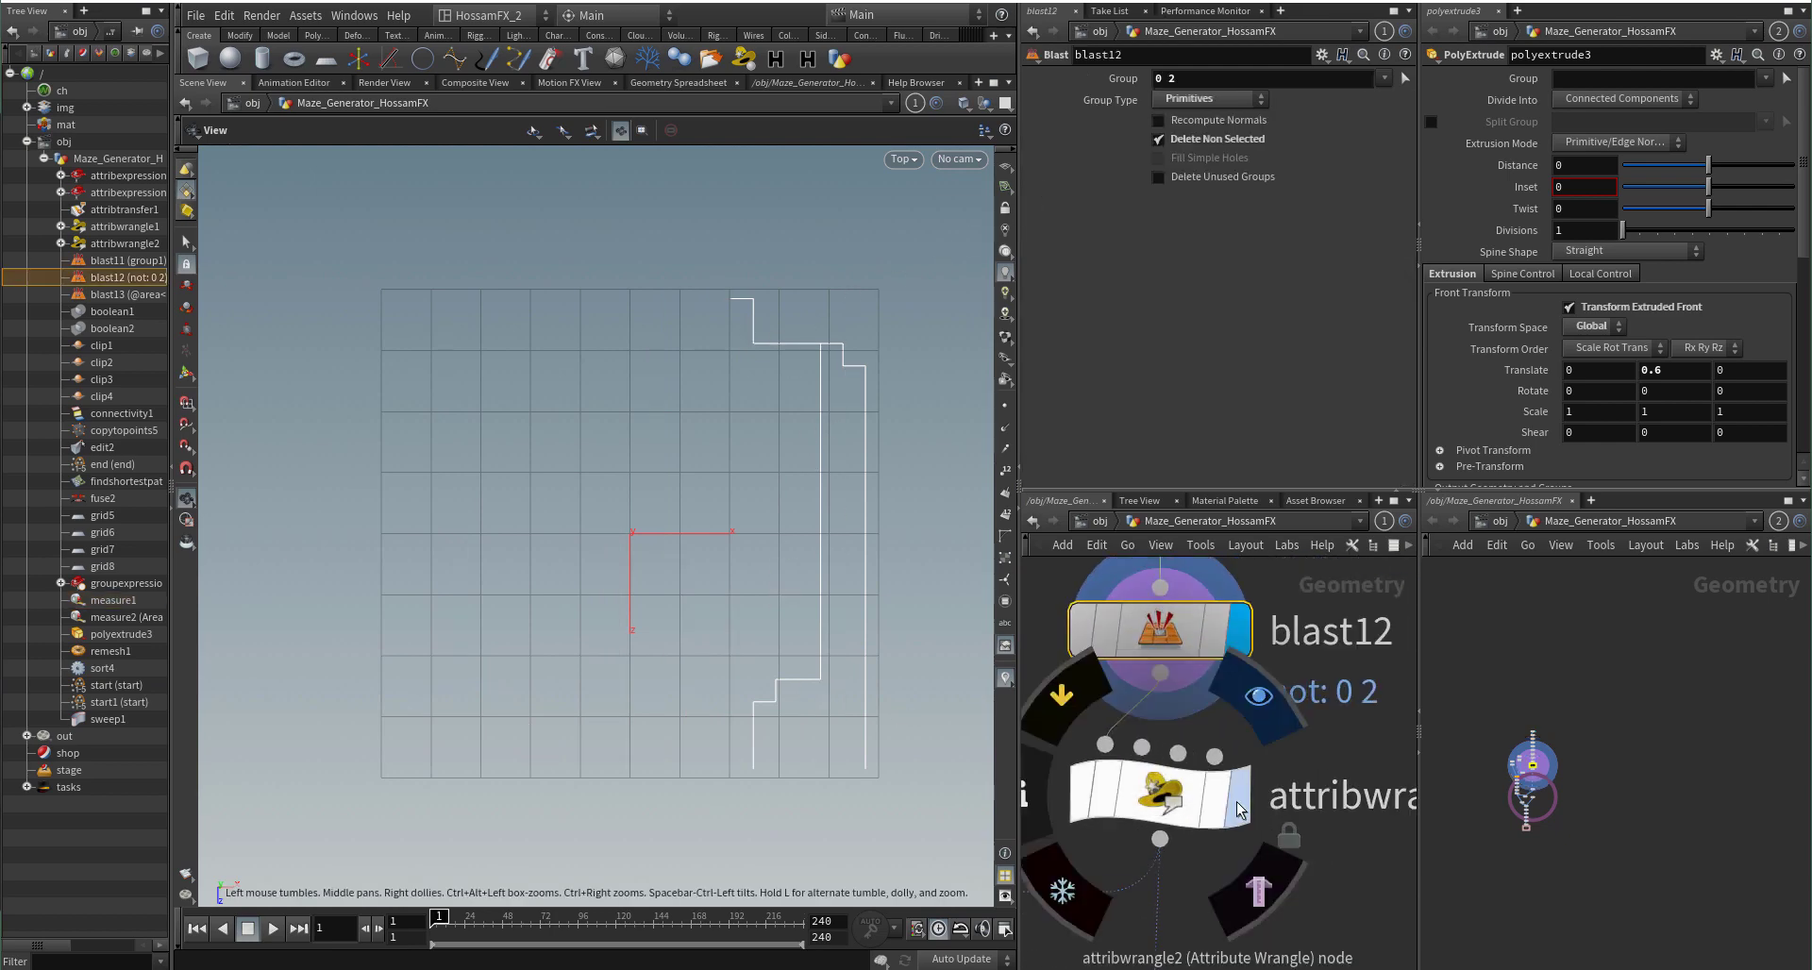
{"action": "left_click", "coordinate": [1236, 801]}
{"action": "left_click", "coordinate": [1165, 802]}
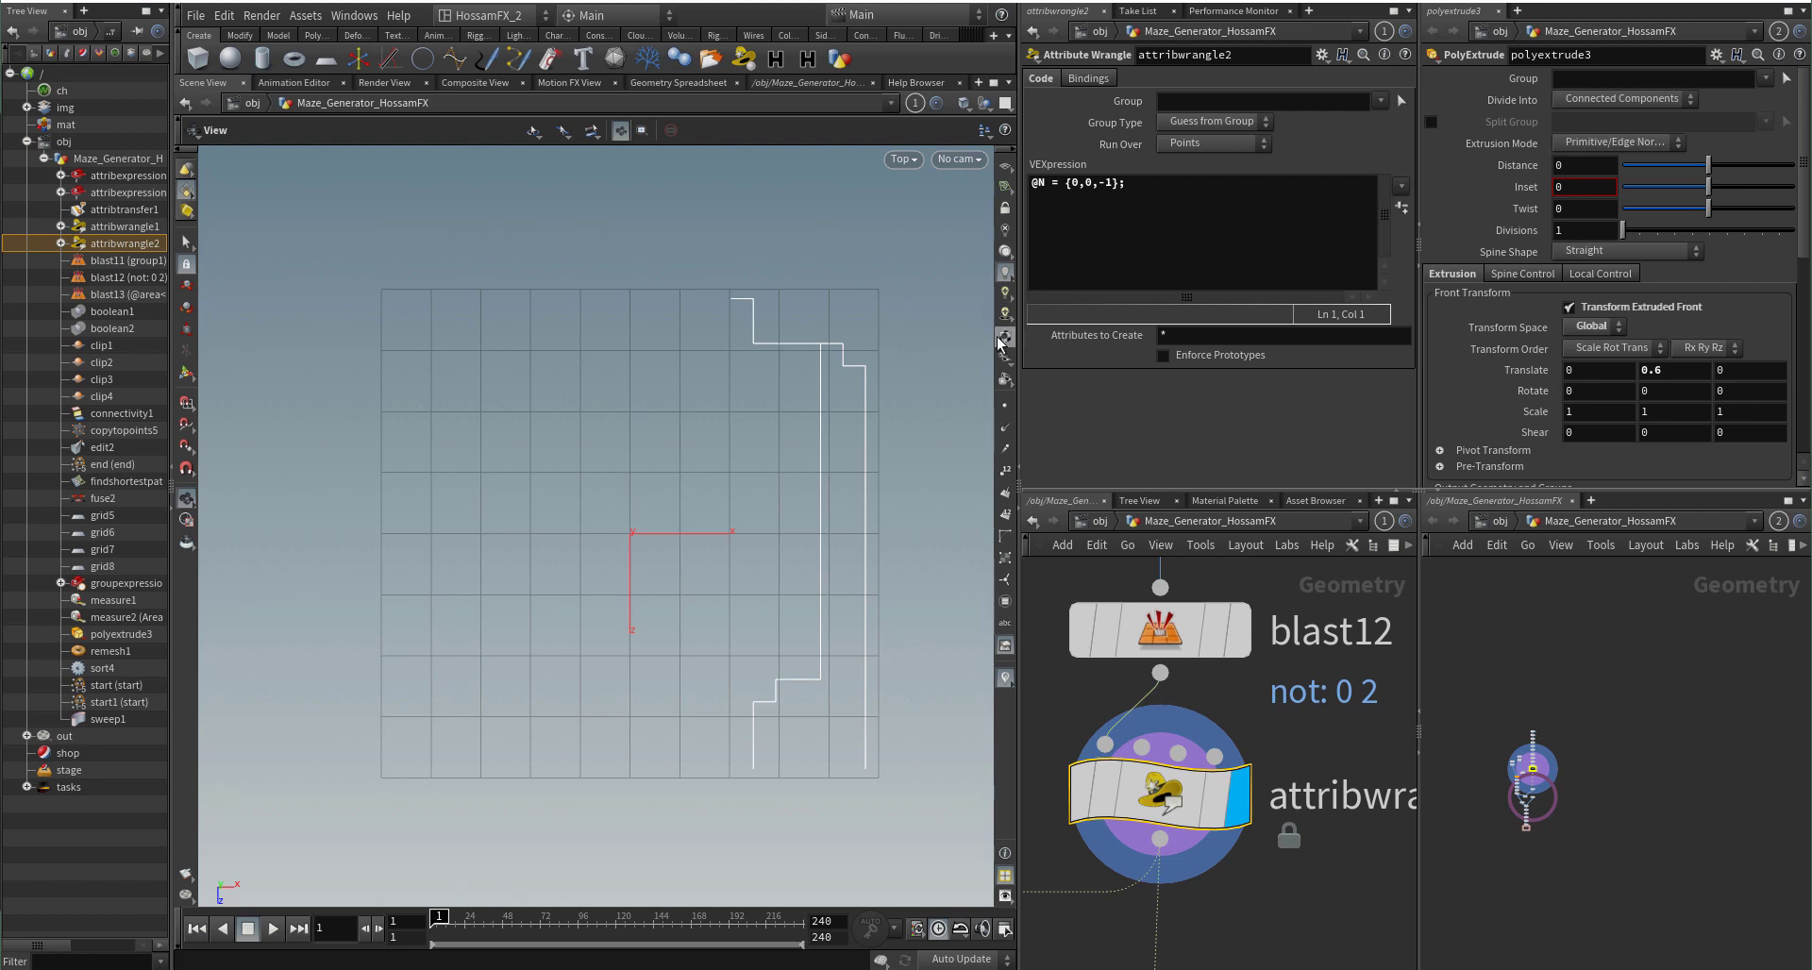
Step: Bypass attribwrangle2 and enable it again to check its effect on the path
{"action": "left_click", "coordinate": [1006, 431]}
{"action": "scroll", "coordinate": [1140, 748], "scroll_direction": "down", "scroll_amount": 3}
{"action": "left_click", "coordinate": [1101, 745]}
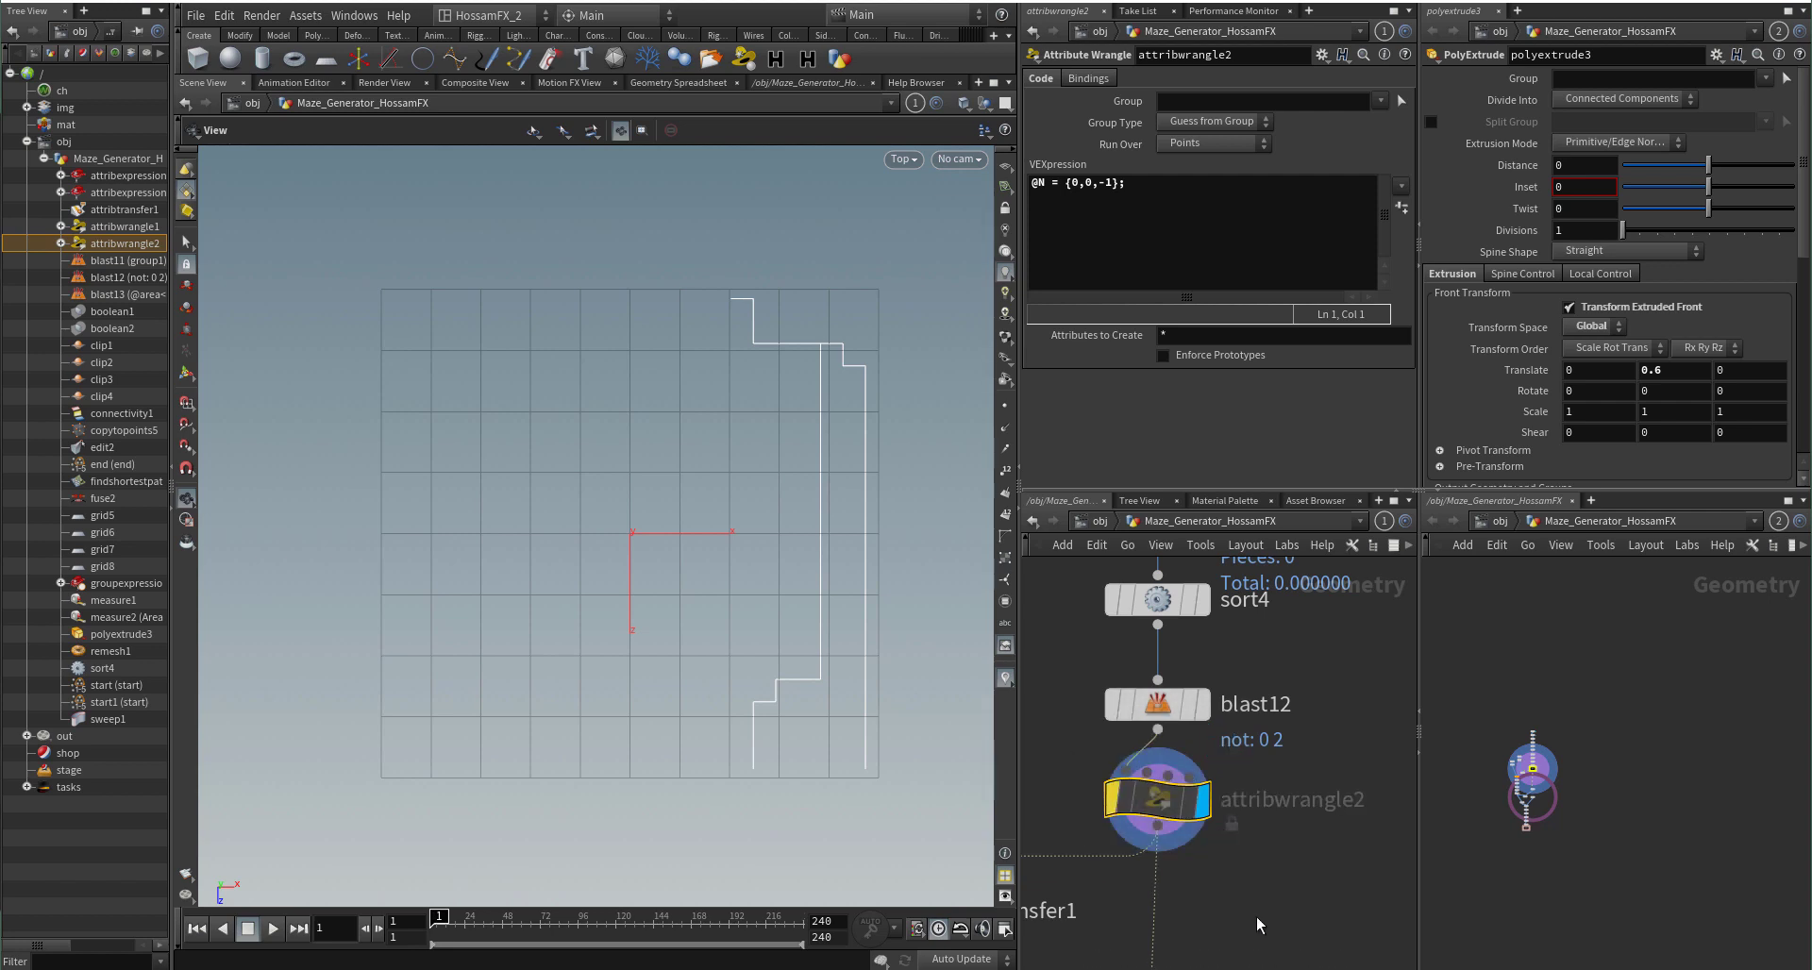
{"action": "scroll", "coordinate": [1255, 916], "scroll_direction": "down", "scroll_amount": 3}
{"action": "middle_click_drag", "start_coordinate": [1120, 951], "coordinate": [1308, 841]}
{"action": "scroll", "coordinate": [1353, 715], "scroll_direction": "up", "scroll_amount": 2}
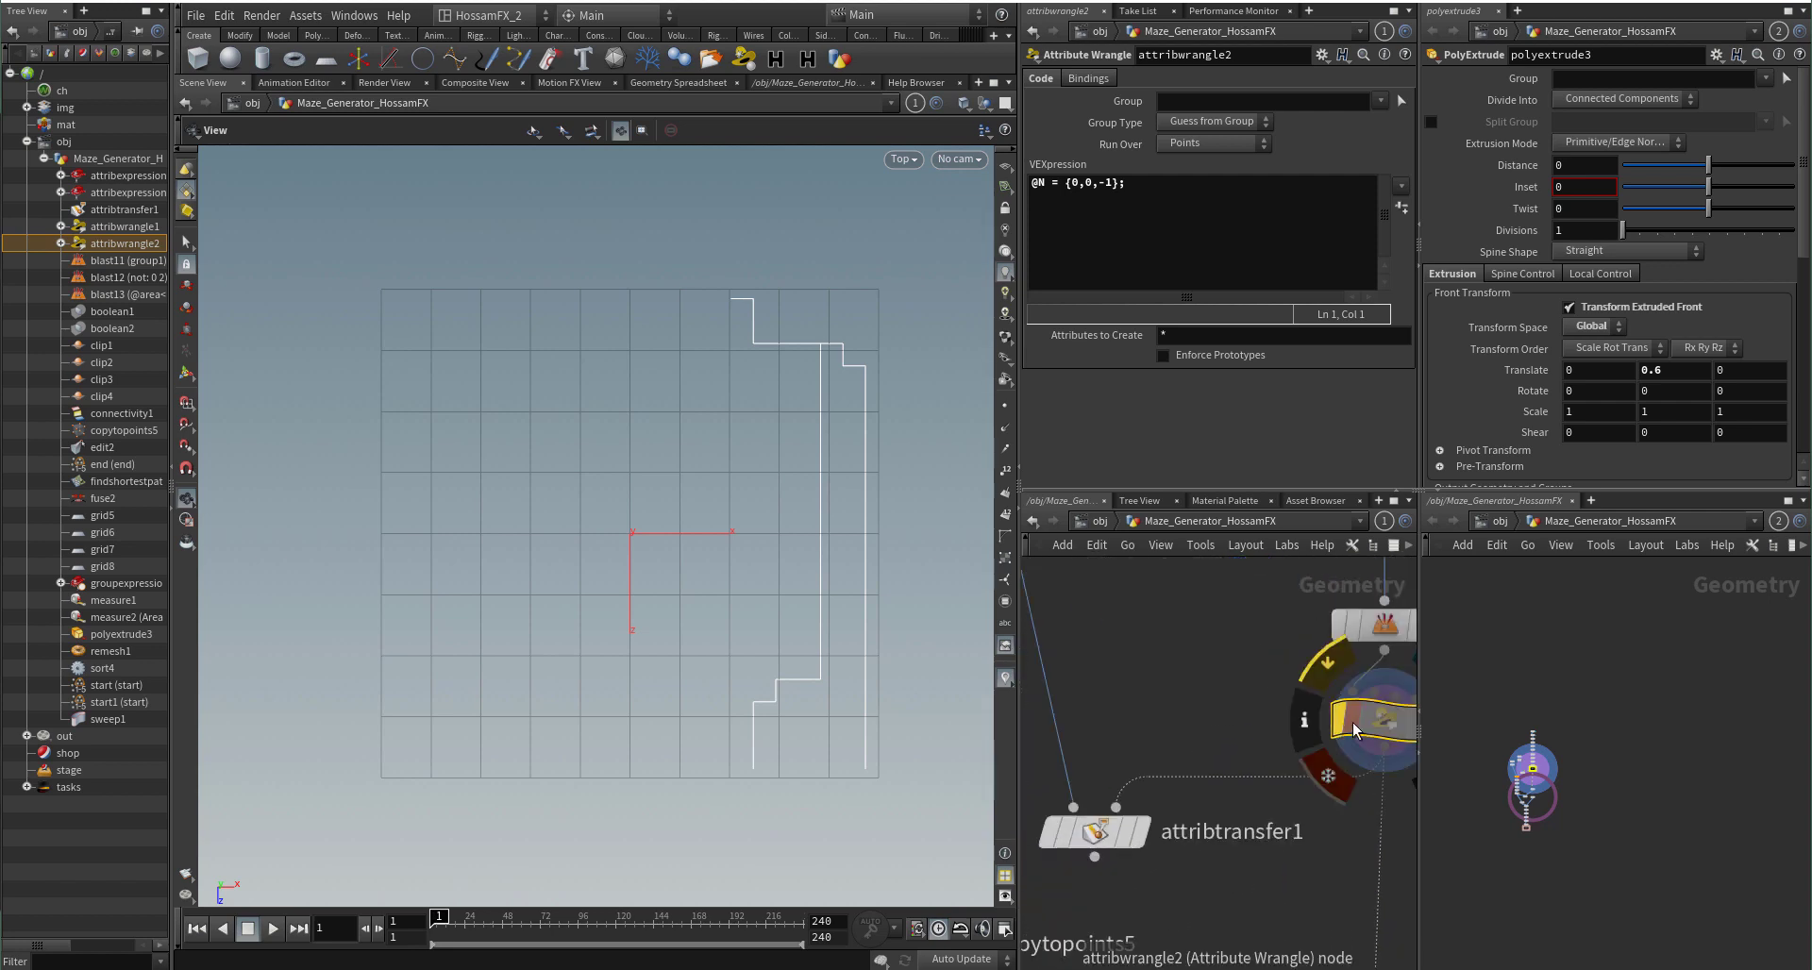
{"action": "left_click", "coordinate": [1332, 673]}
Step: Display attribtransfer1 and open its parameters to review the kernel radius and distance threshold conditions
{"action": "middle_click_drag", "start_coordinate": [1163, 742], "coordinate": [1215, 714]}
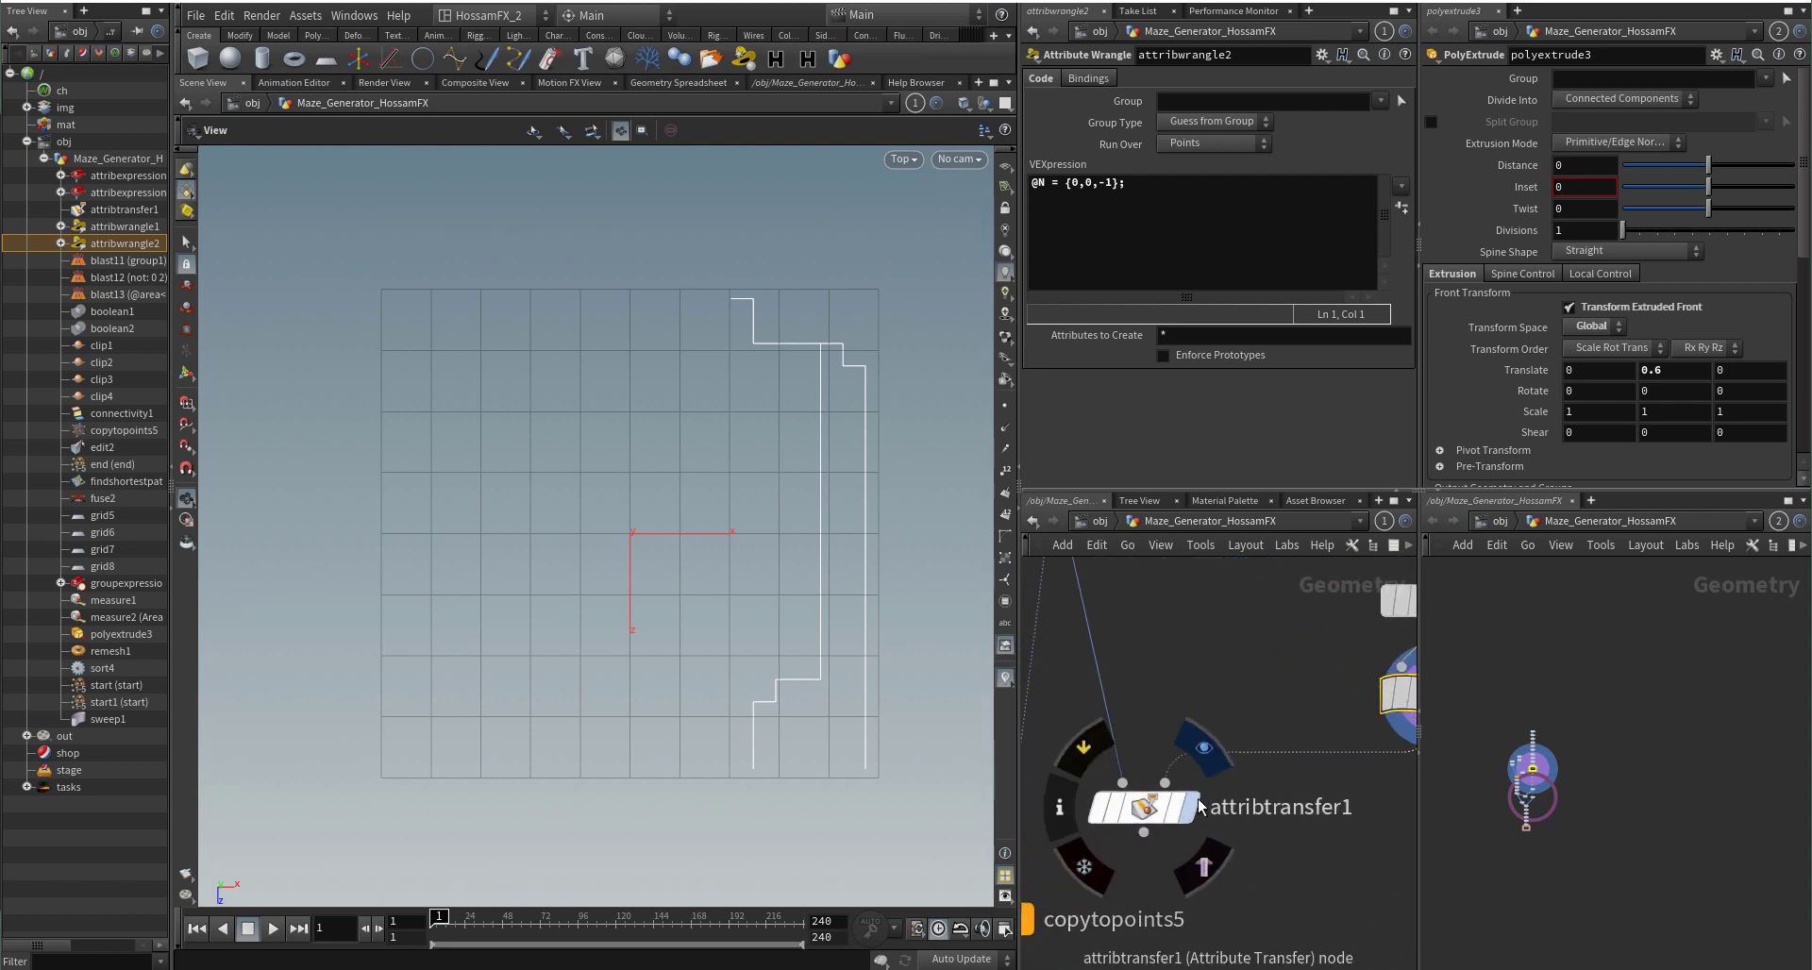
{"action": "left_click", "coordinate": [1197, 817]}
{"action": "scroll", "coordinate": [1198, 682], "scroll_direction": "up", "scroll_amount": 2}
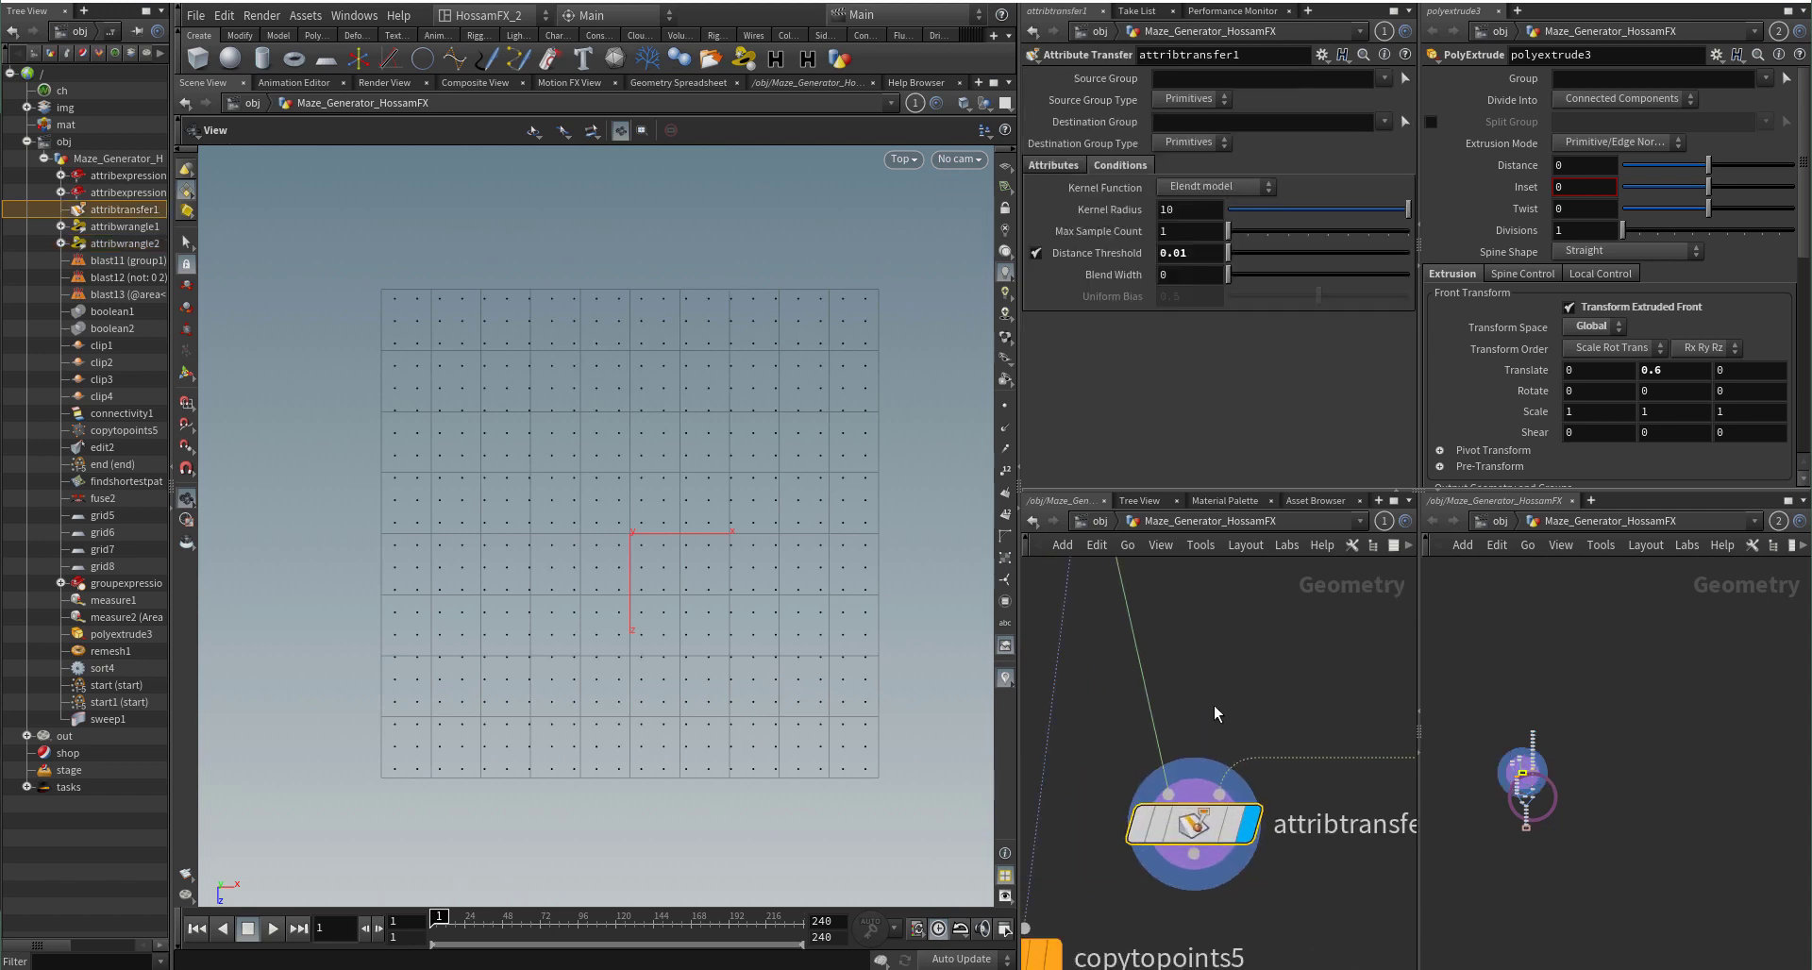
{"action": "scroll", "coordinate": [1085, 782], "scroll_direction": "down", "scroll_amount": 3}
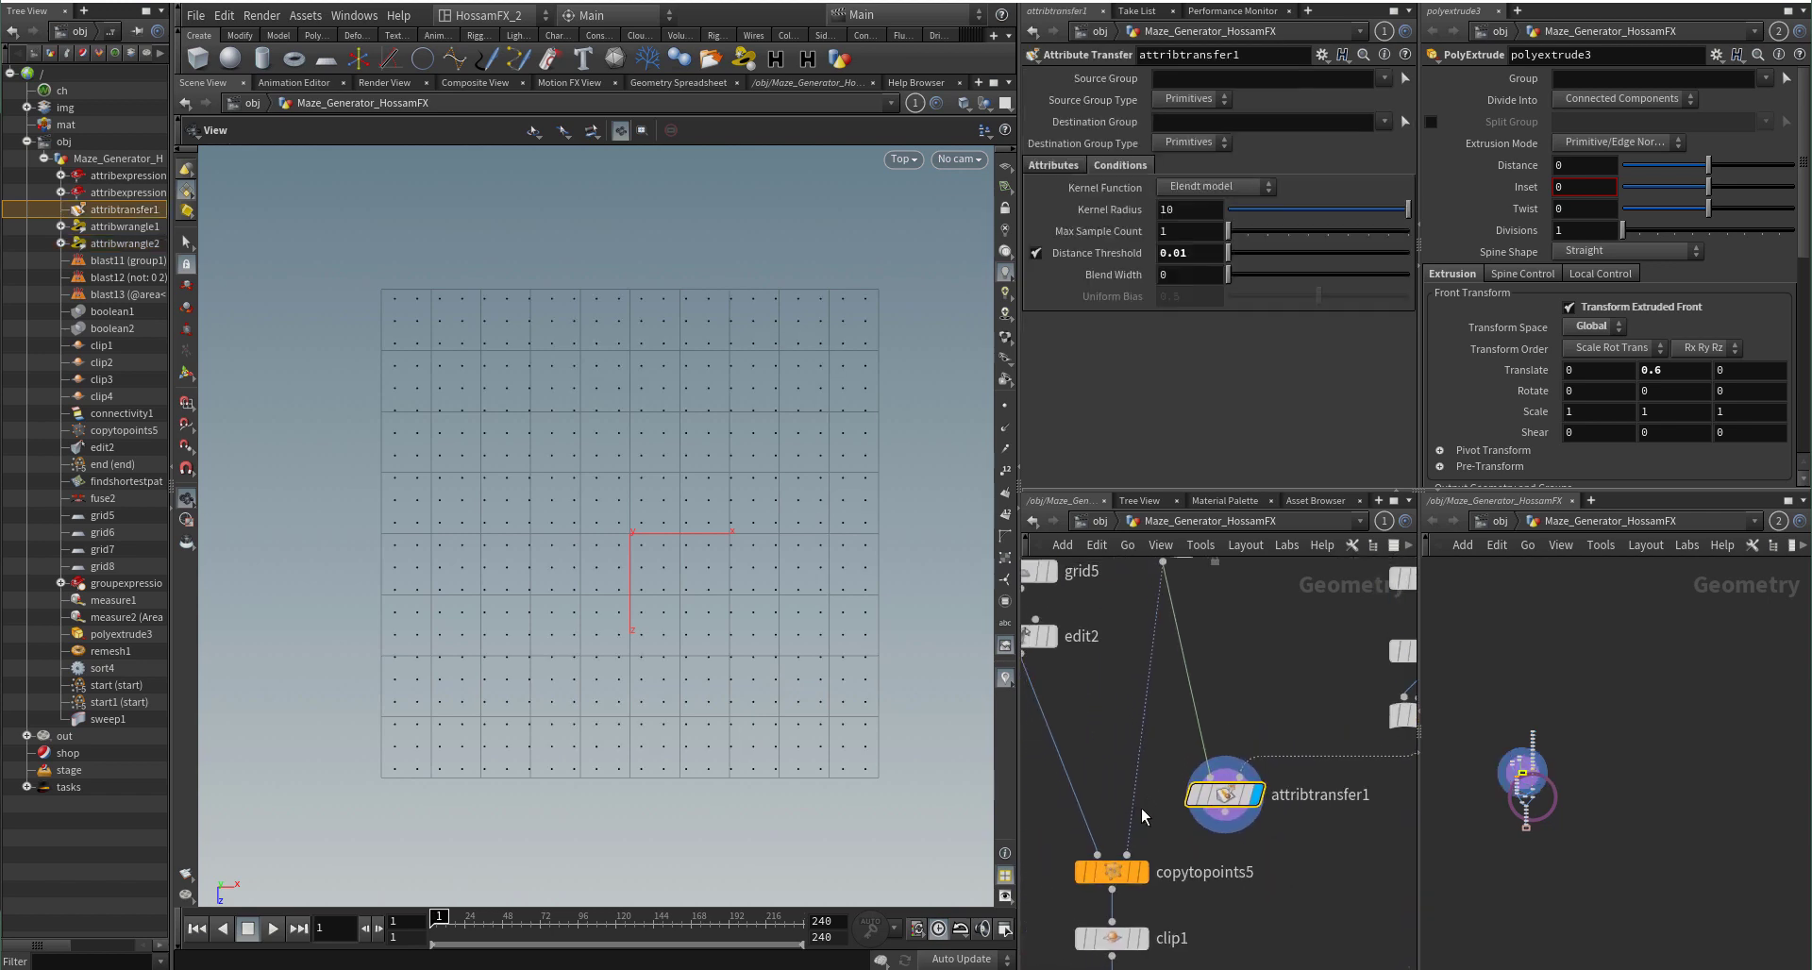
Step: Show attribwrangle2's path as a template over the points of attribtransfer1
{"action": "middle_click_drag", "start_coordinate": [1156, 852], "coordinate": [1141, 853]}
{"action": "middle_click_drag", "start_coordinate": [1316, 838], "coordinate": [1400, 751]}
{"action": "scroll", "coordinate": [1319, 704], "scroll_direction": "up", "scroll_amount": 2}
{"action": "left_click", "coordinate": [1362, 705]}
{"action": "middle_click_drag", "start_coordinate": [1146, 780], "coordinate": [1284, 789]}
{"action": "scroll", "coordinate": [1218, 705], "scroll_direction": "down", "scroll_amount": 2}
{"action": "scroll", "coordinate": [1218, 704], "scroll_direction": "down", "scroll_amount": 1}
{"action": "middle_click_drag", "start_coordinate": [1218, 705], "coordinate": [1211, 835]}
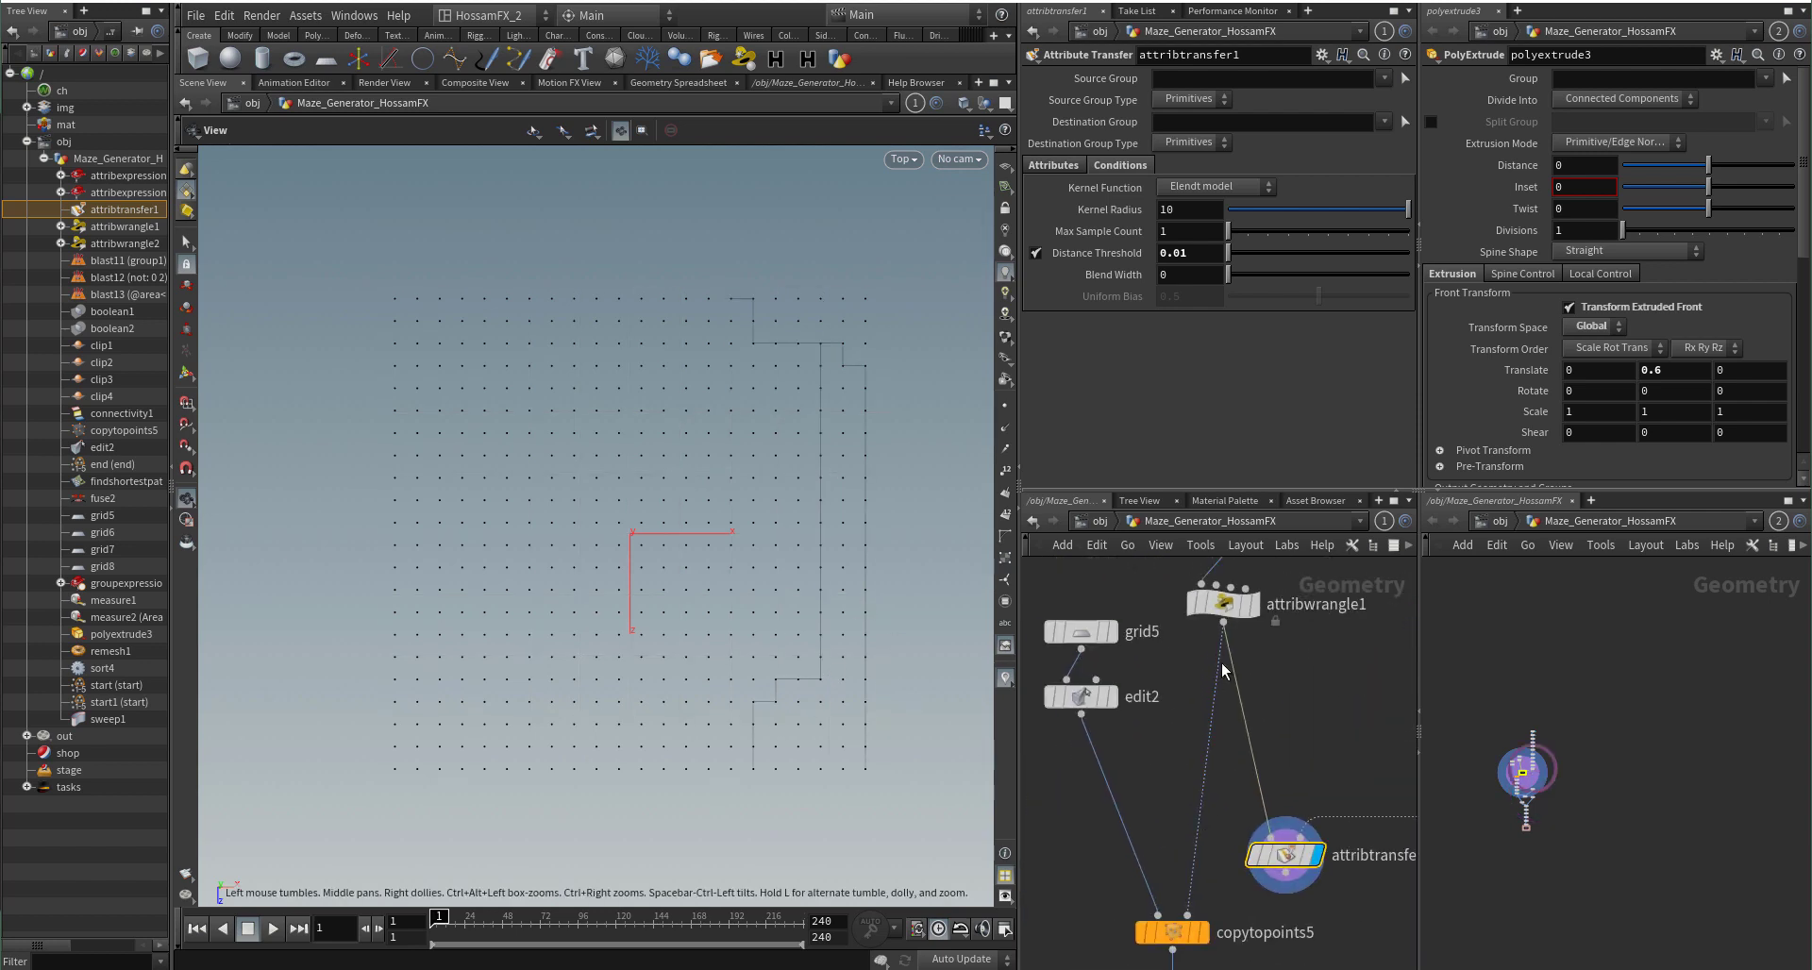
Step: Display attribwrangle1 and turn on the point normals in the viewport
{"action": "scroll", "coordinate": [1245, 600], "scroll_direction": "up", "scroll_amount": 3}
{"action": "left_click", "coordinate": [1256, 601]}
{"action": "scroll", "coordinate": [1283, 732], "scroll_direction": "down", "scroll_amount": 3}
{"action": "middle_click_drag", "start_coordinate": [1282, 733], "coordinate": [1260, 598]}
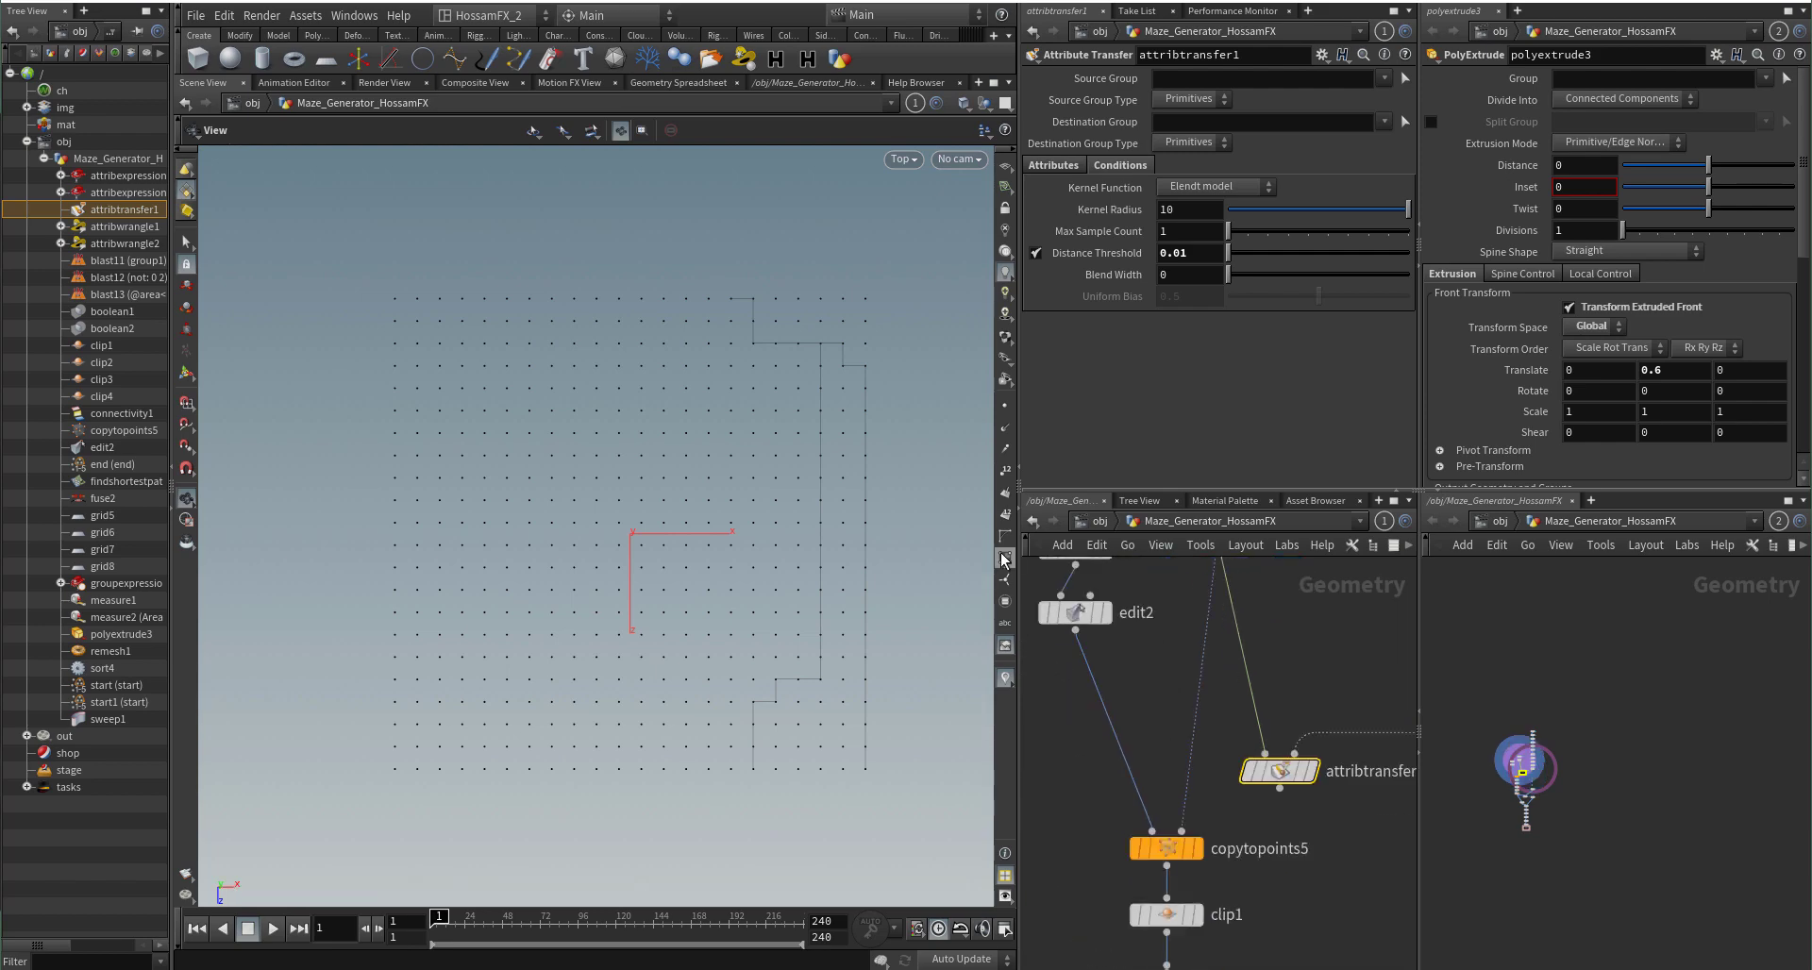
{"action": "left_click", "coordinate": [1006, 431]}
{"action": "scroll", "coordinate": [868, 590], "scroll_direction": "up", "scroll_amount": 2}
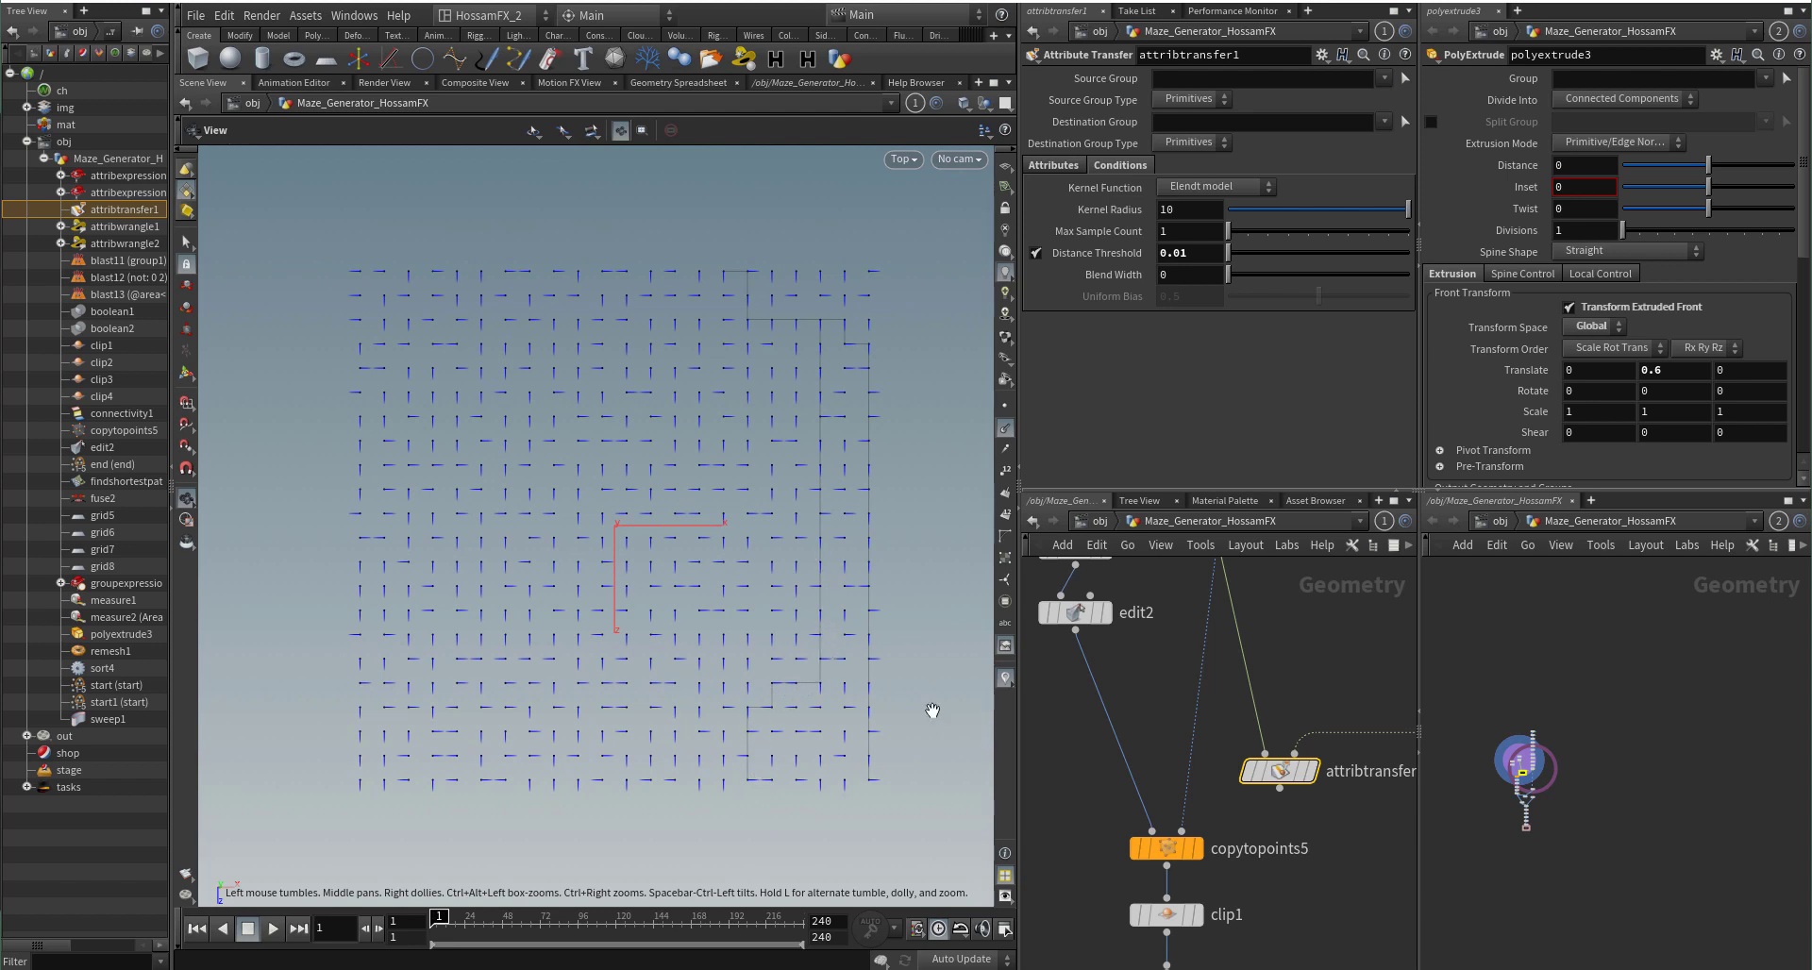
Step: Display attribtransfer1 and toggle its bypass on and off repeatedly to compare the point normals along the path
{"action": "scroll", "coordinate": [1312, 769], "scroll_direction": "up", "scroll_amount": 3}
{"action": "mouse_move", "coordinate": [1319, 773]}
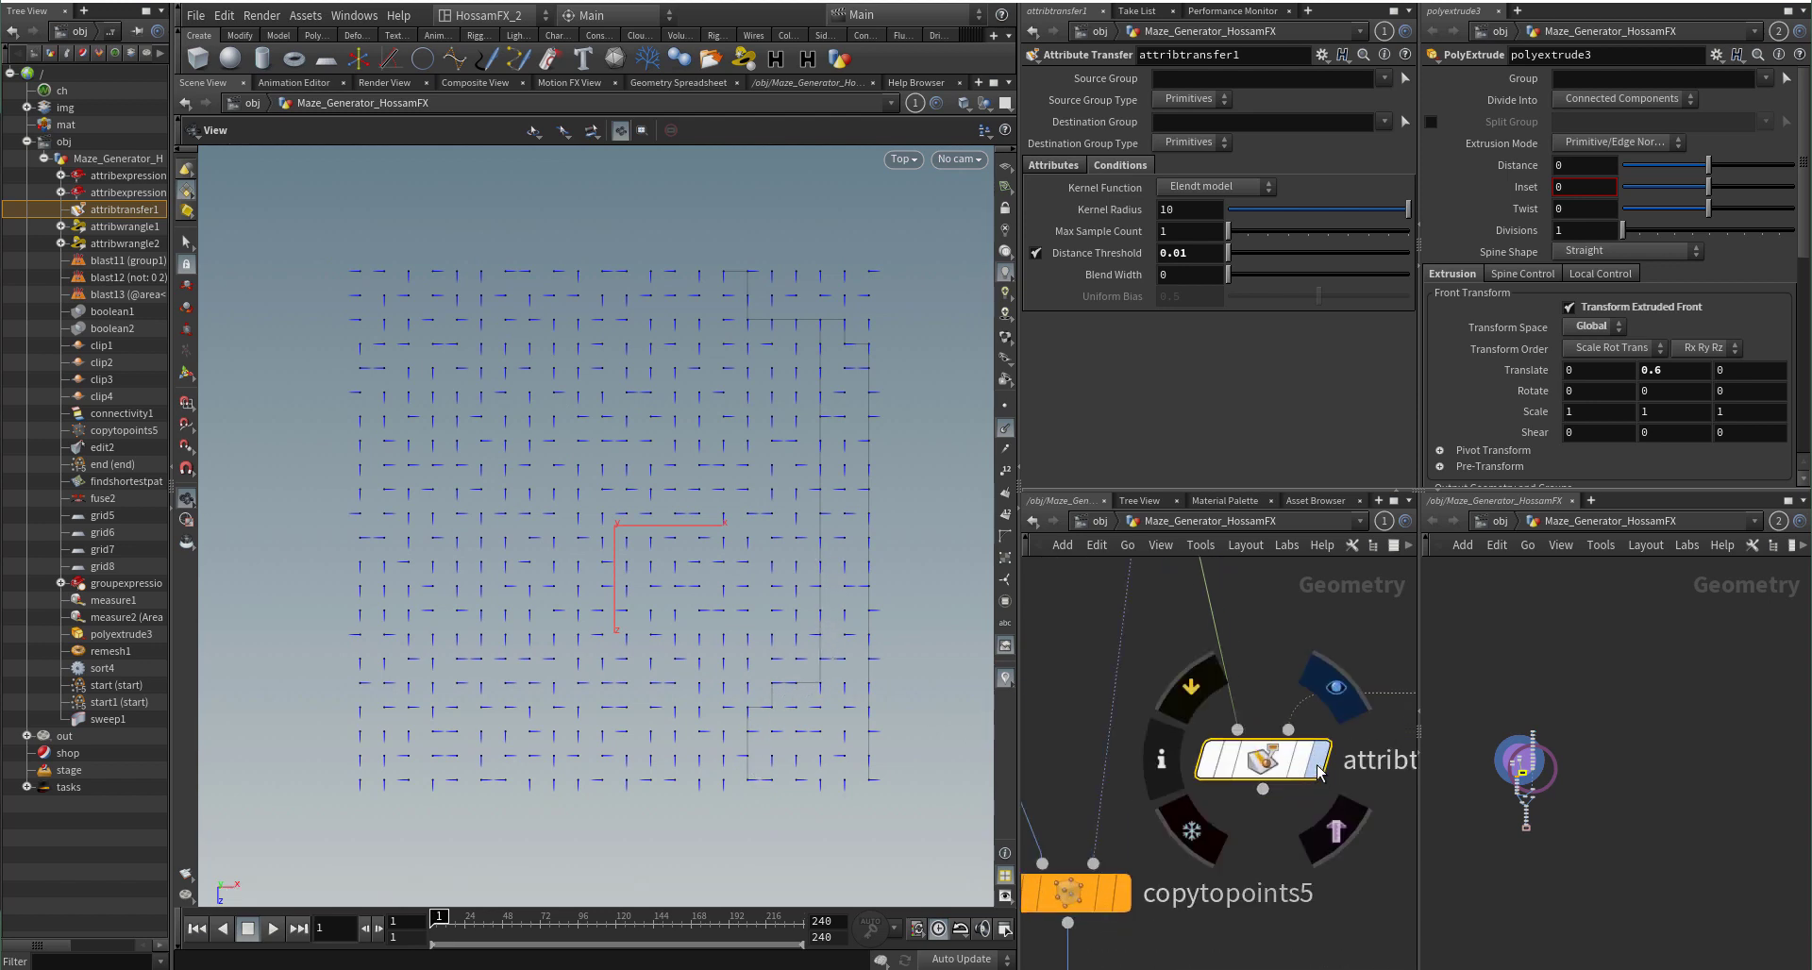
{"action": "left_click", "coordinate": [1195, 686]}
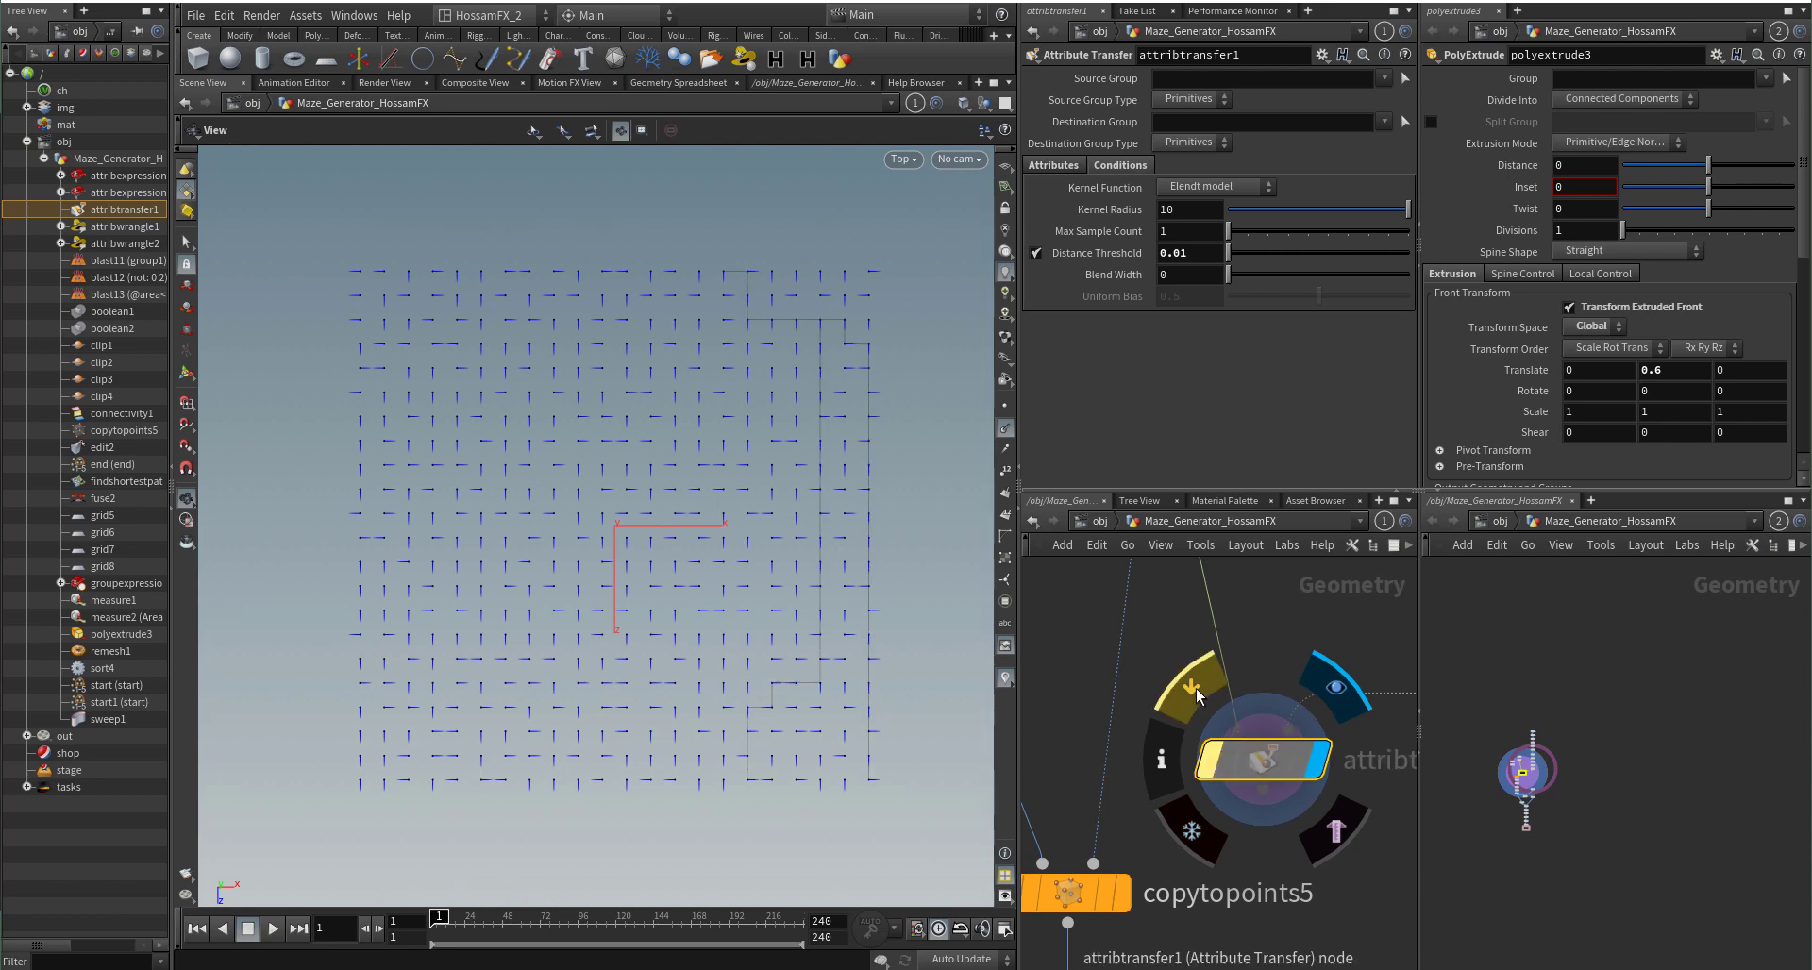
{"action": "left_click", "coordinate": [1197, 689]}
{"action": "left_click", "coordinate": [1197, 688]}
{"action": "left_click", "coordinate": [1197, 688]}
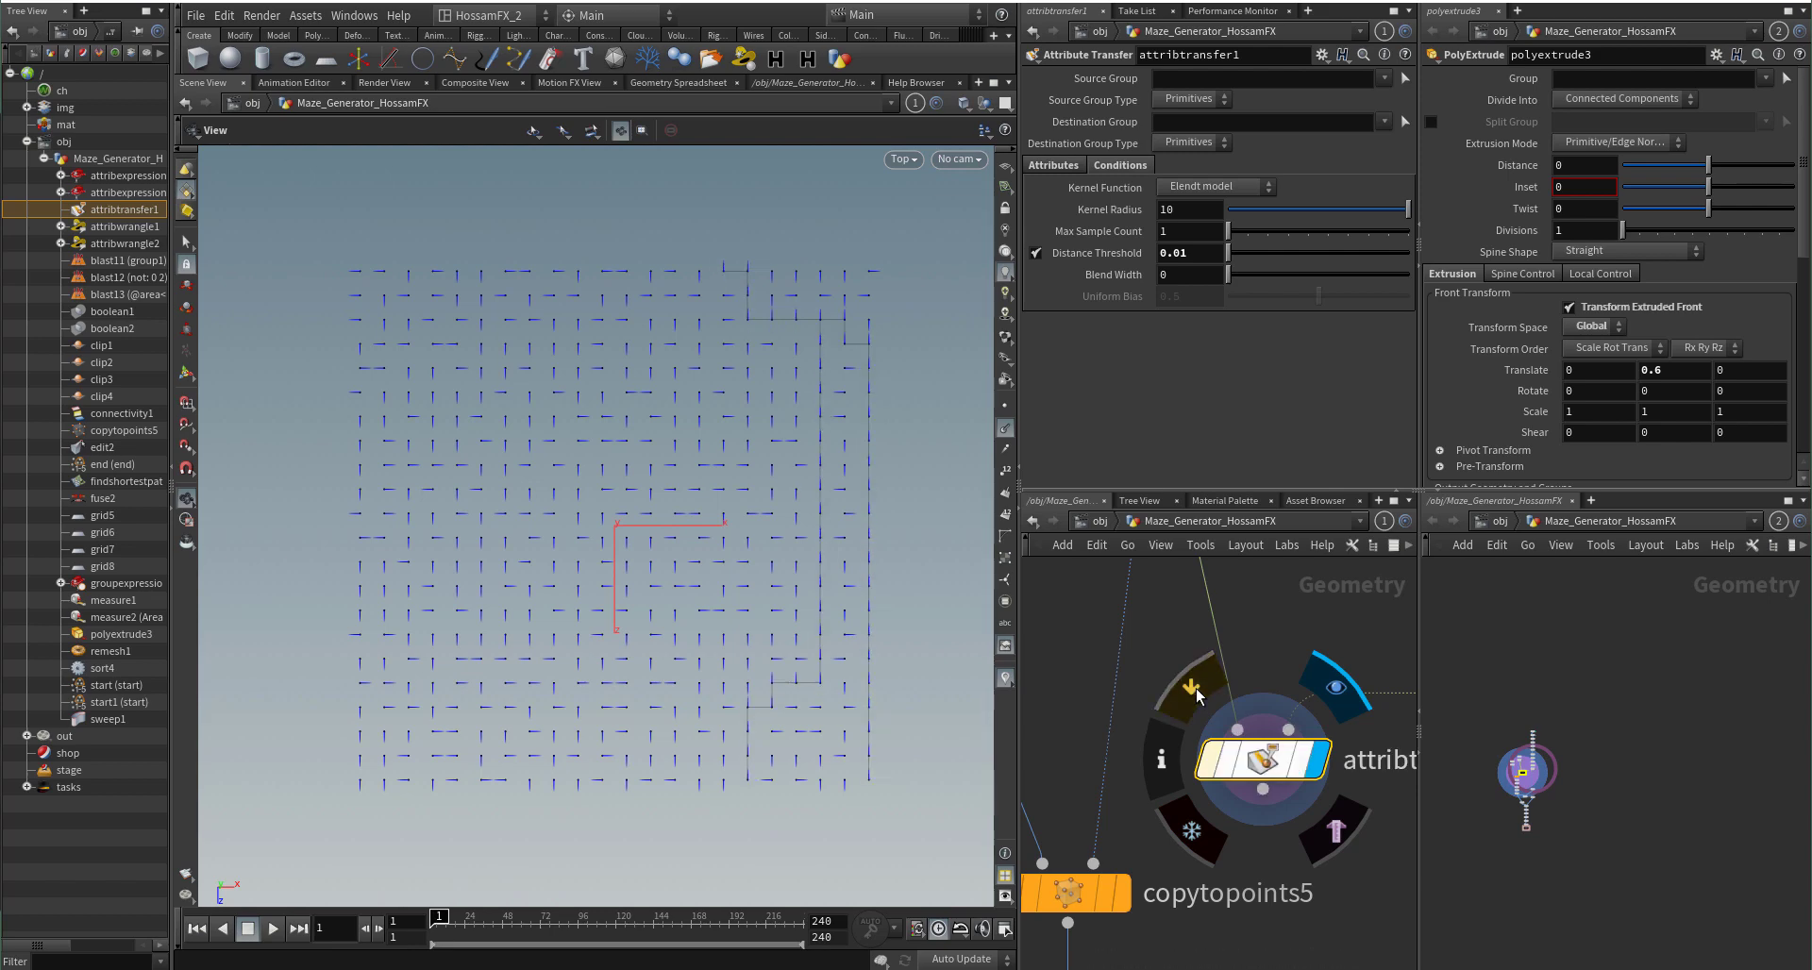
{"action": "left_click", "coordinate": [1197, 688]}
Step: Connect attribtransfer1's output to the second input of copytopoints5 in place of attribwrangle1
{"action": "middle_click_drag", "start_coordinate": [1247, 846], "coordinate": [1265, 812]}
{"action": "left_click", "coordinate": [1225, 666]}
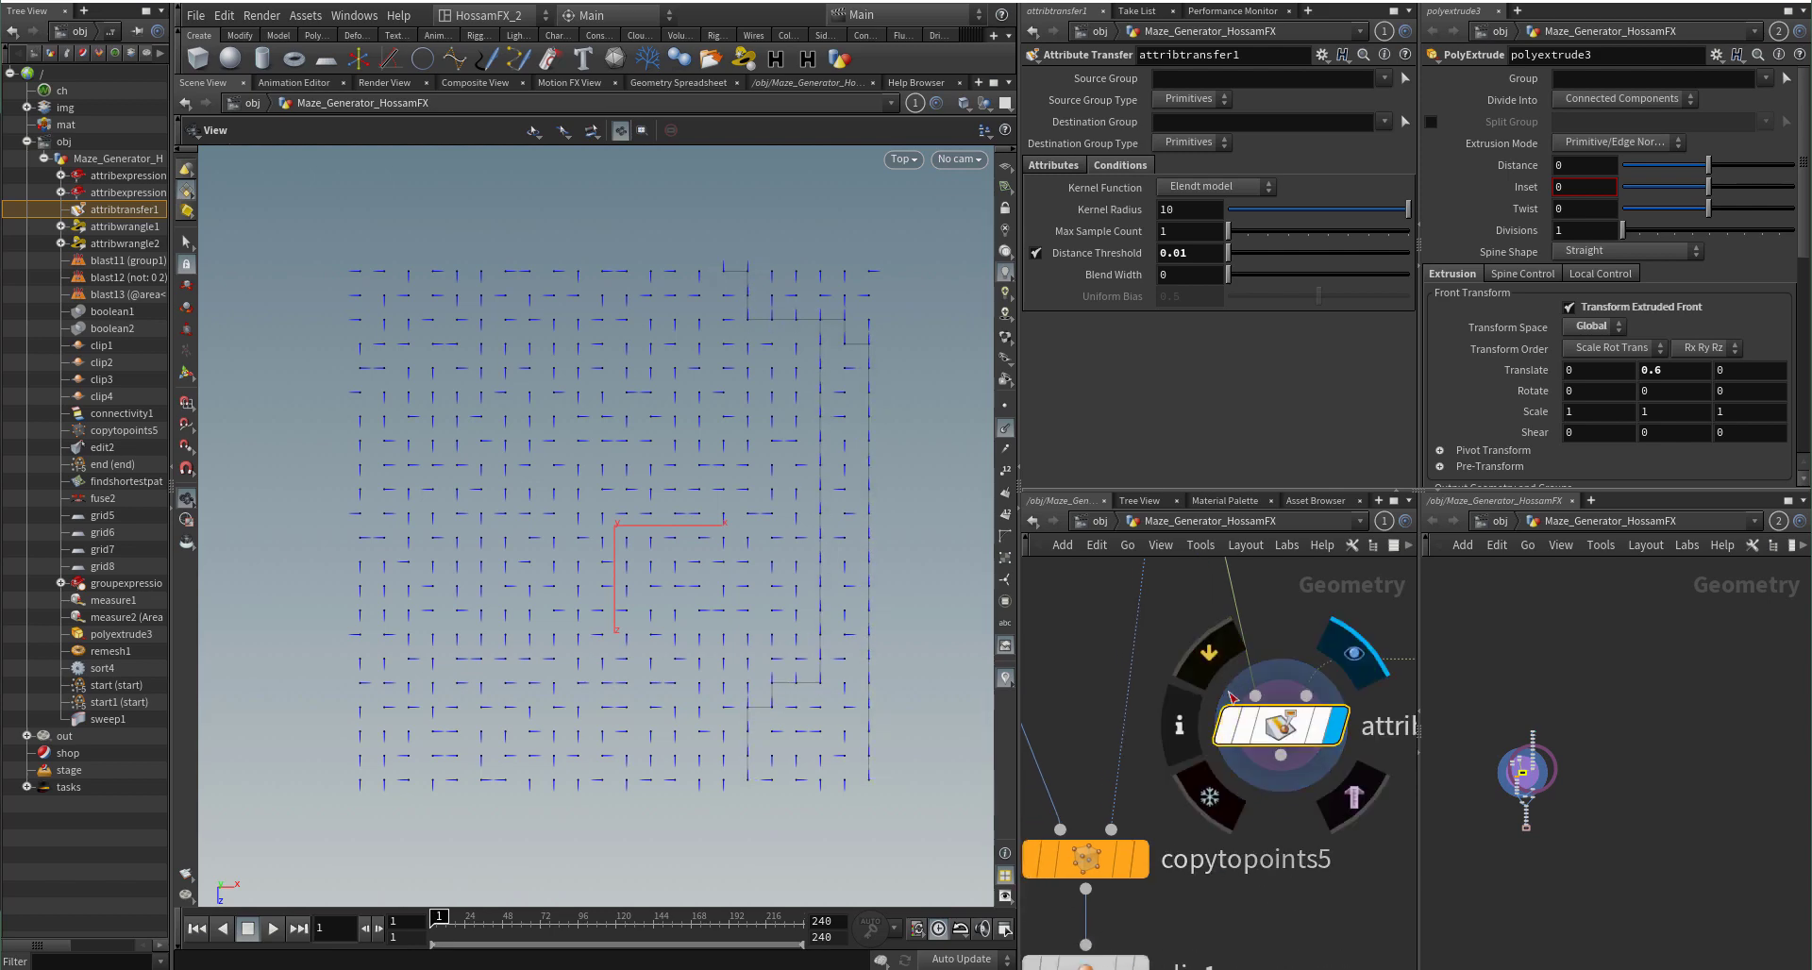
{"action": "scroll", "coordinate": [1246, 850], "scroll_direction": "down", "scroll_amount": 4}
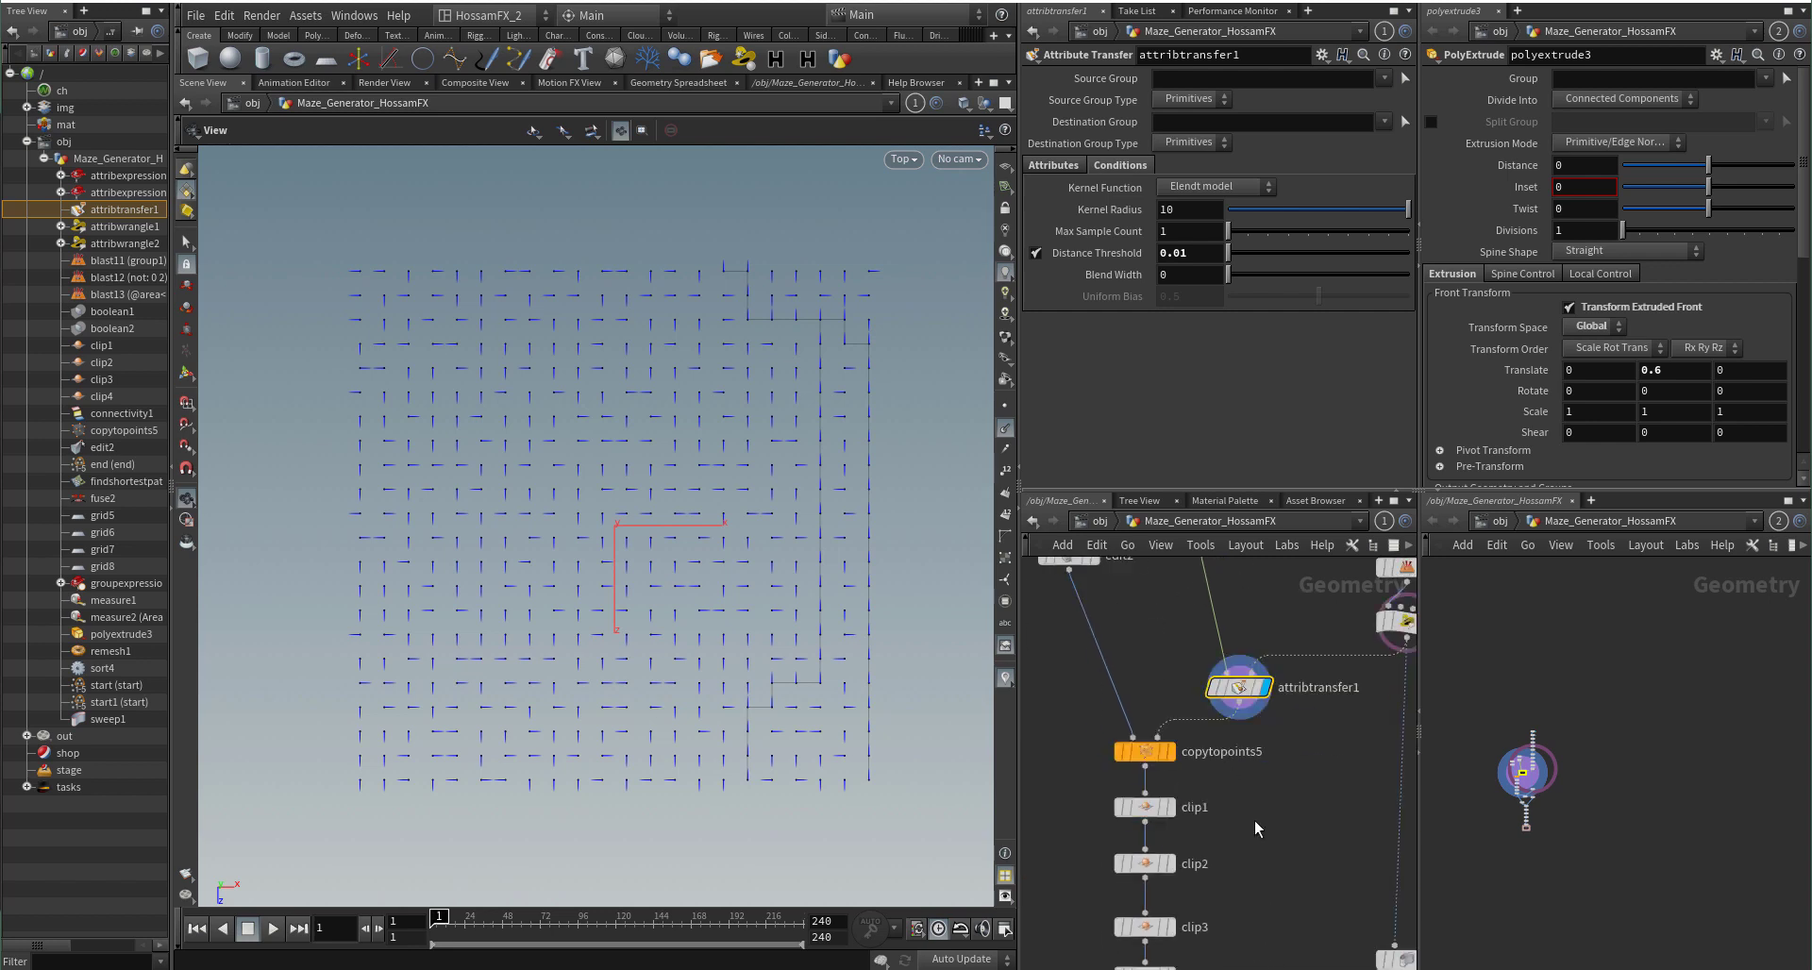
Step: Display attribexpression8 below the clip nodes to examine the maze walls
{"action": "scroll", "coordinate": [1254, 819], "scroll_direction": "down", "scroll_amount": 3}
{"action": "middle_click_drag", "start_coordinate": [1264, 859], "coordinate": [1264, 795]}
{"action": "scroll", "coordinate": [1300, 877], "scroll_direction": "up", "scroll_amount": 2}
{"action": "scroll", "coordinate": [1305, 880], "scroll_direction": "up", "scroll_amount": 1}
{"action": "middle_click_drag", "start_coordinate": [1163, 823], "coordinate": [1180, 769]}
{"action": "scroll", "coordinate": [1168, 813], "scroll_direction": "down", "scroll_amount": 1}
{"action": "scroll", "coordinate": [1171, 830], "scroll_direction": "up", "scroll_amount": 3}
{"action": "left_click", "coordinate": [1174, 802]}
{"action": "scroll", "coordinate": [1220, 812], "scroll_direction": "down", "scroll_amount": 3}
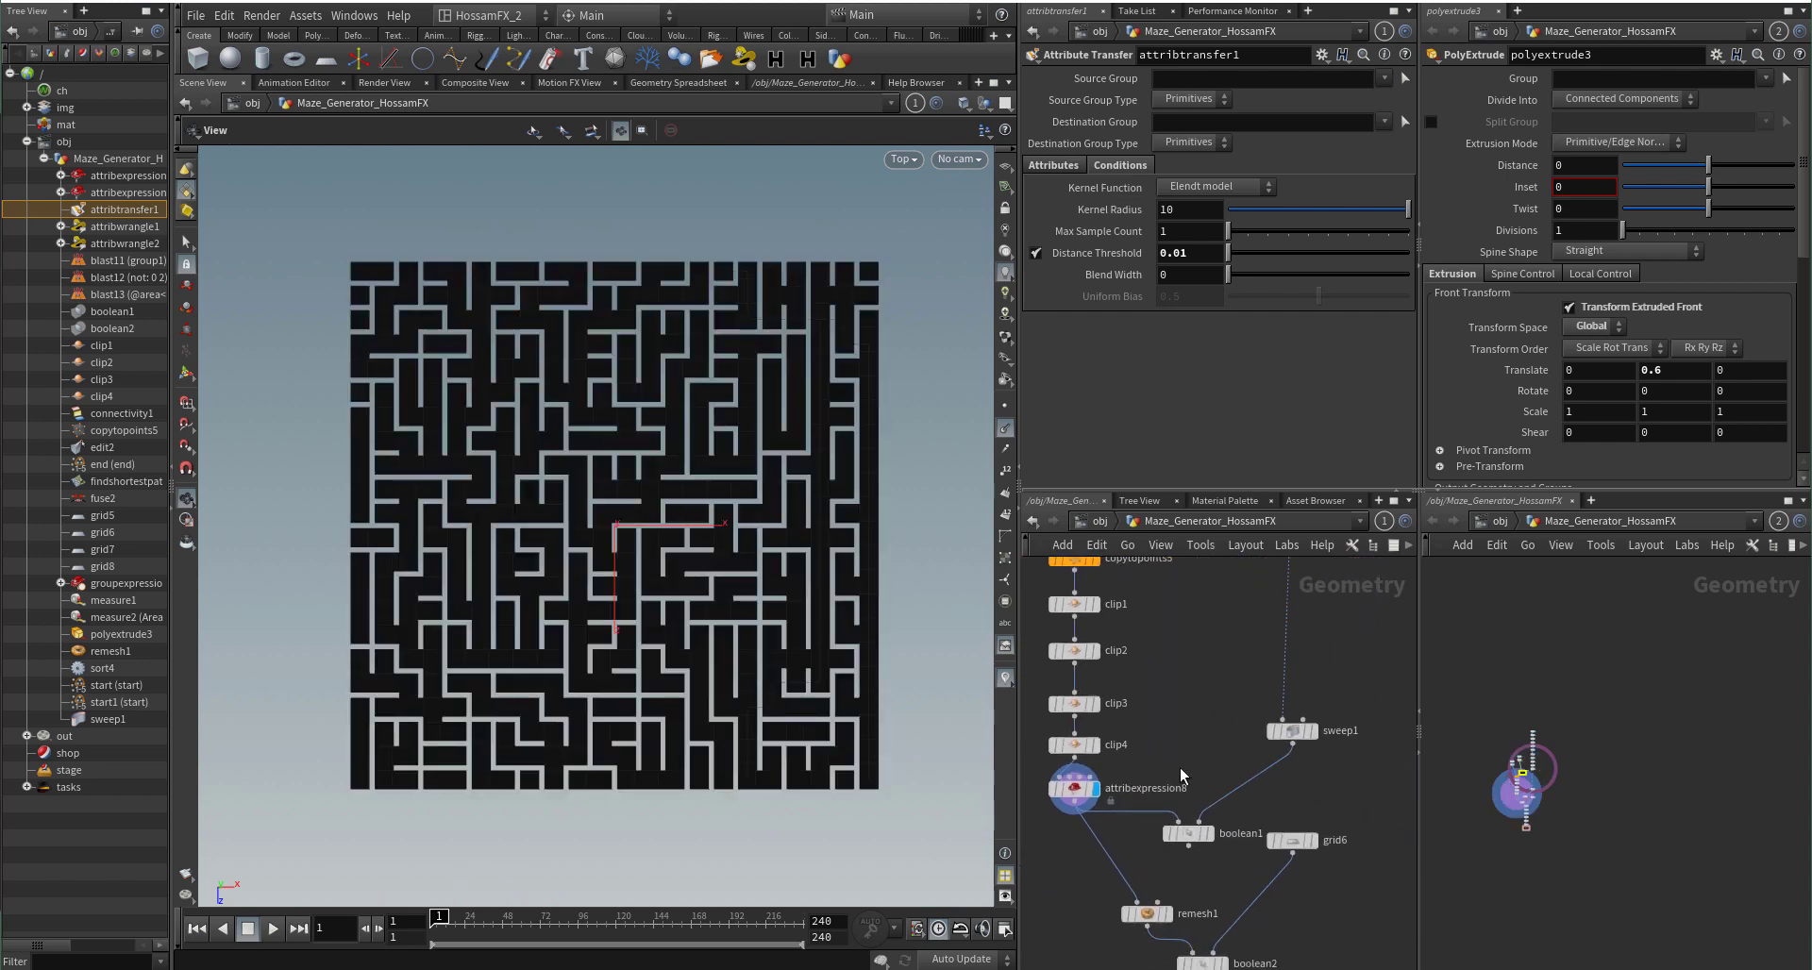
Step: Display sweep1 and open its parameters to review the ribbon surface shape and its width
{"action": "scroll", "coordinate": [1221, 784], "scroll_direction": "up", "scroll_amount": 3}
{"action": "mouse_move", "coordinate": [1307, 715]}
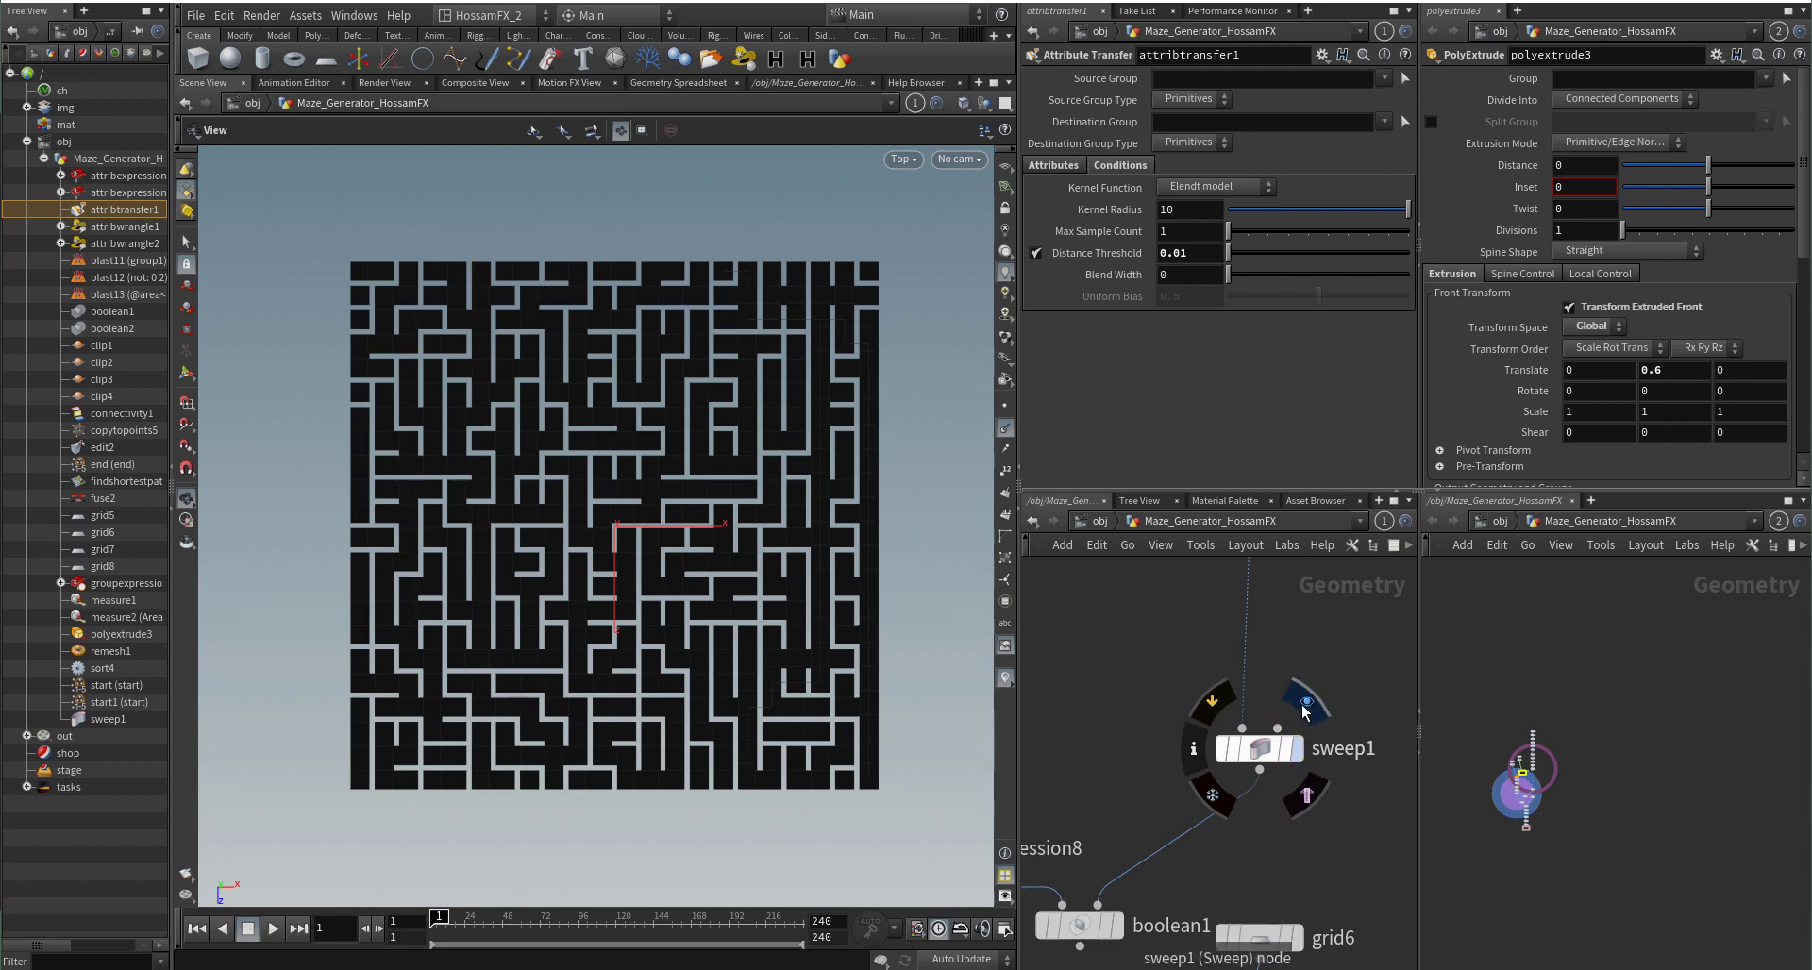
{"action": "left_click", "coordinate": [1306, 706]}
{"action": "left_click", "coordinate": [1261, 747]}
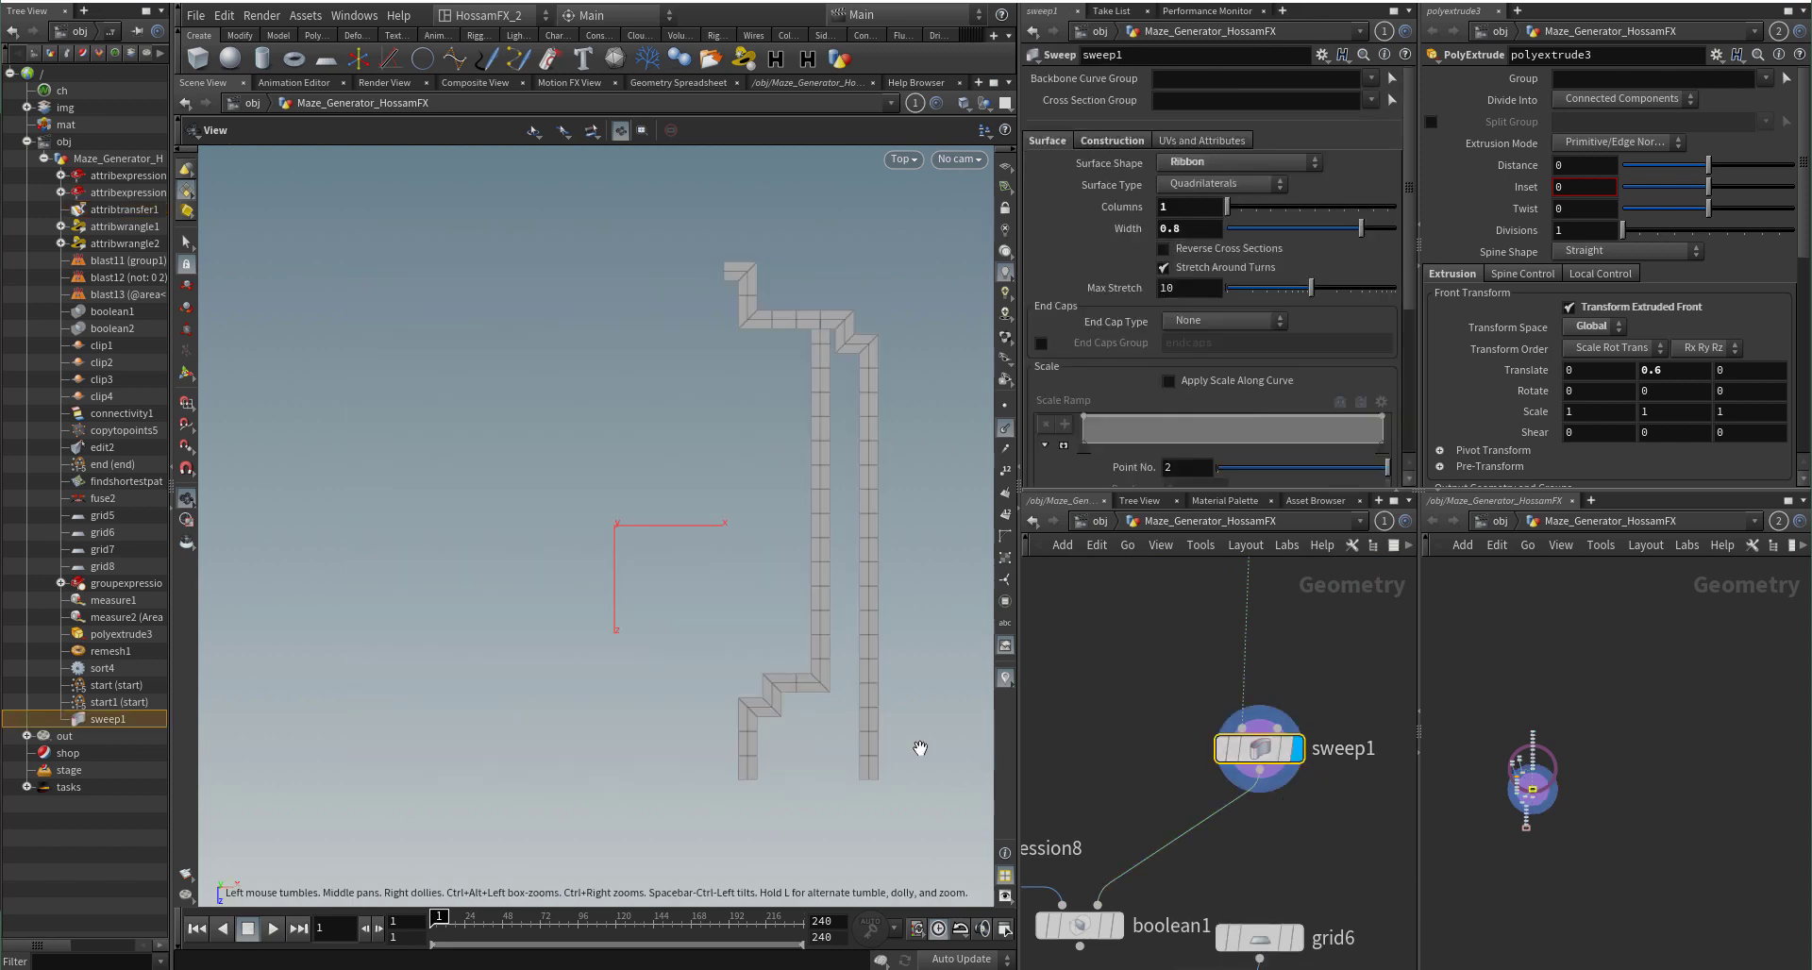
{"action": "middle_click_drag", "start_coordinate": [1150, 749], "coordinate": [1158, 792]}
{"action": "double_click", "coordinate": [1168, 229]}
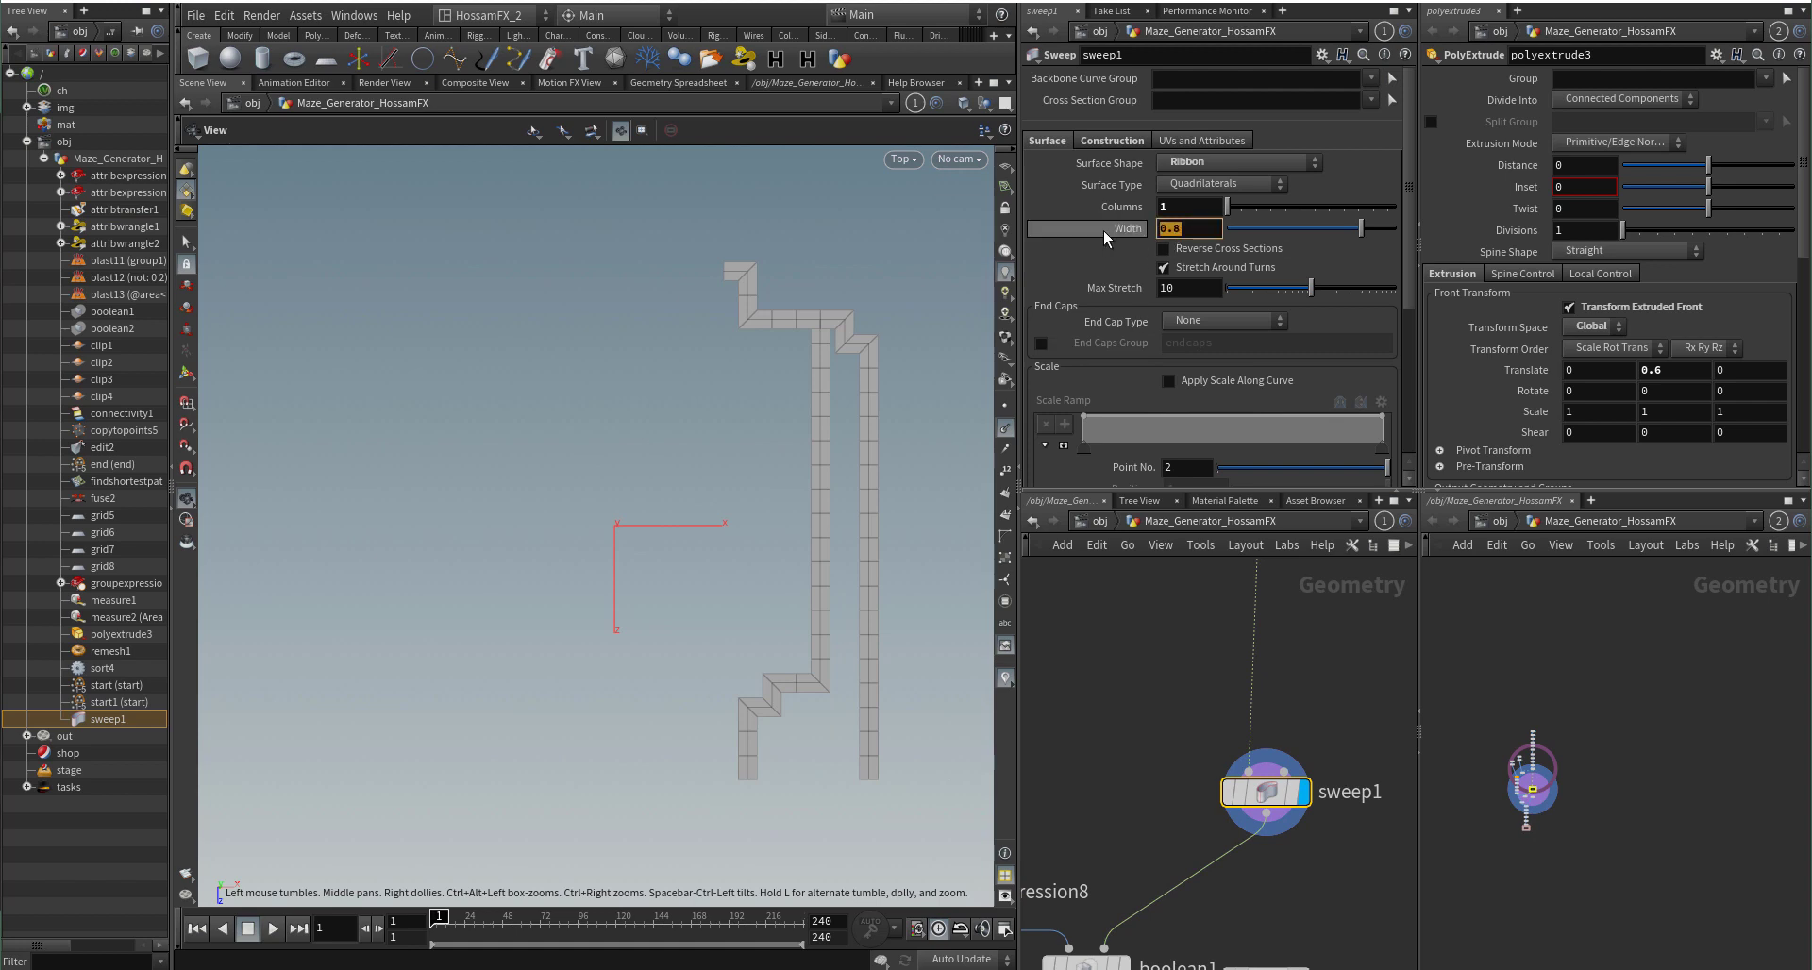
{"action": "left_click", "coordinate": [1179, 737]}
{"action": "scroll", "coordinate": [1120, 859], "scroll_direction": "down", "scroll_amount": 1}
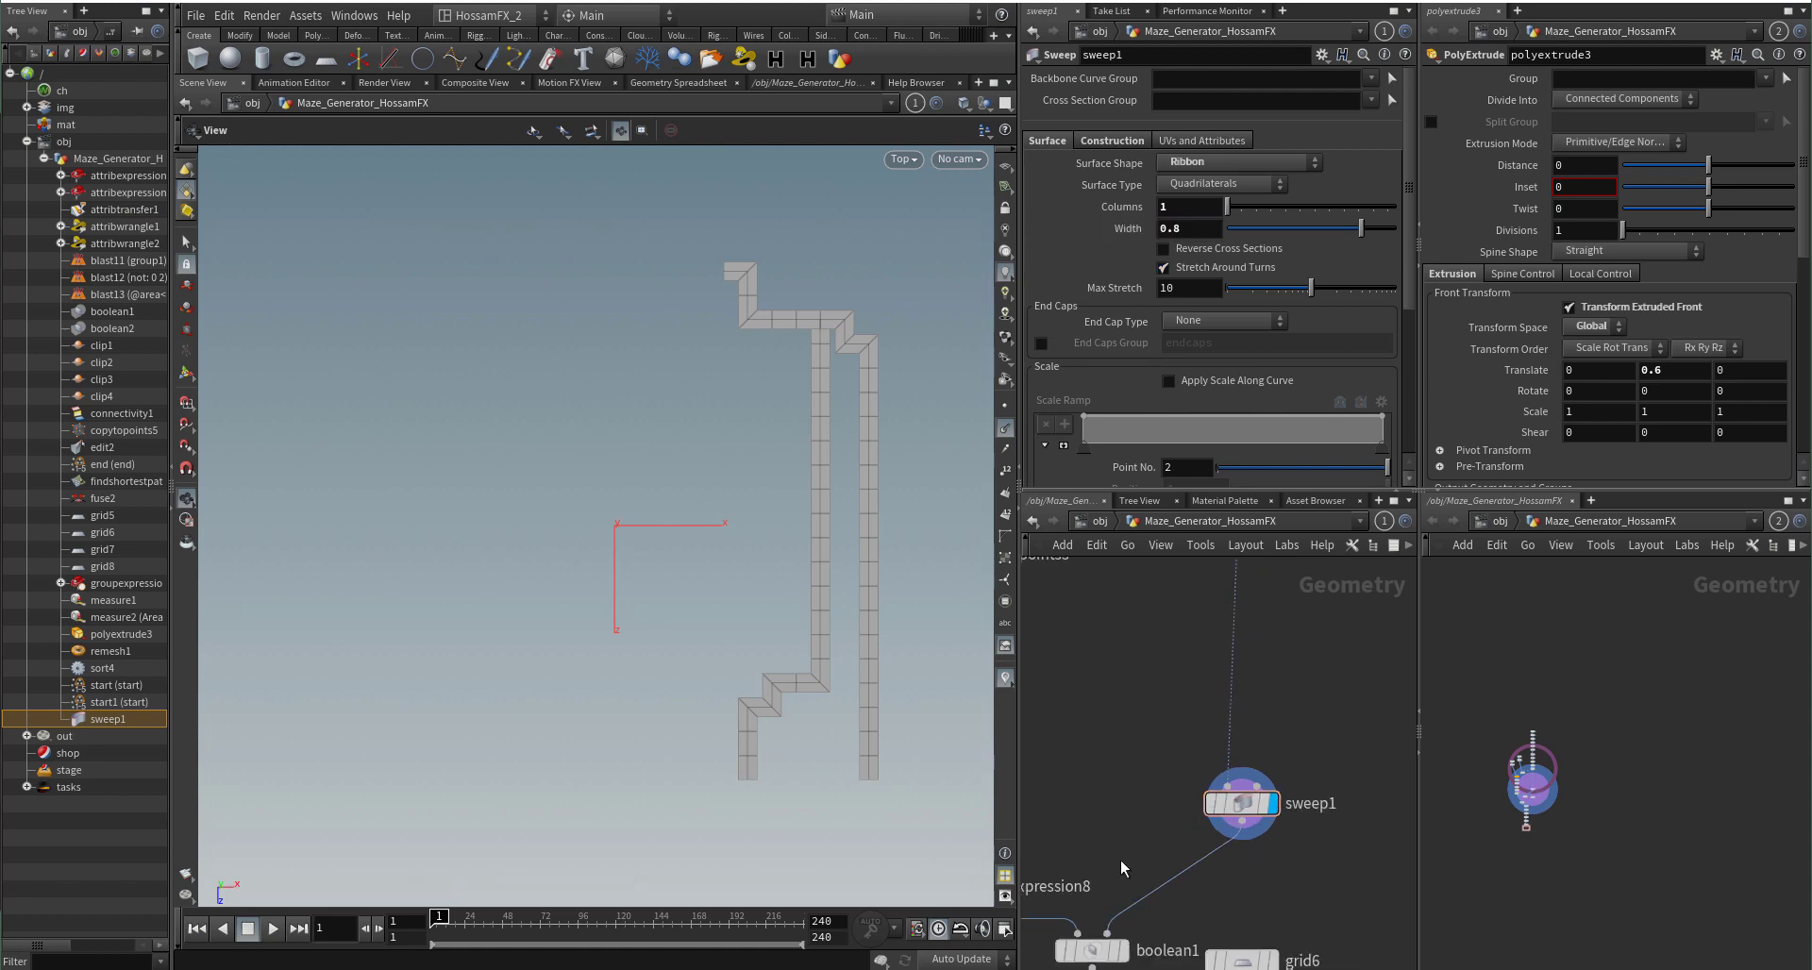
Step: Display boolean1 to examine how the maze walls and the swept path are combined
{"action": "middle_click_drag", "start_coordinate": [1119, 859], "coordinate": [1210, 682]}
{"action": "scroll", "coordinate": [1203, 836], "scroll_direction": "up", "scroll_amount": 2}
{"action": "mouse_move", "coordinate": [1191, 747]}
{"action": "left_click", "coordinate": [1239, 691]}
{"action": "left_click", "coordinate": [1237, 692]}
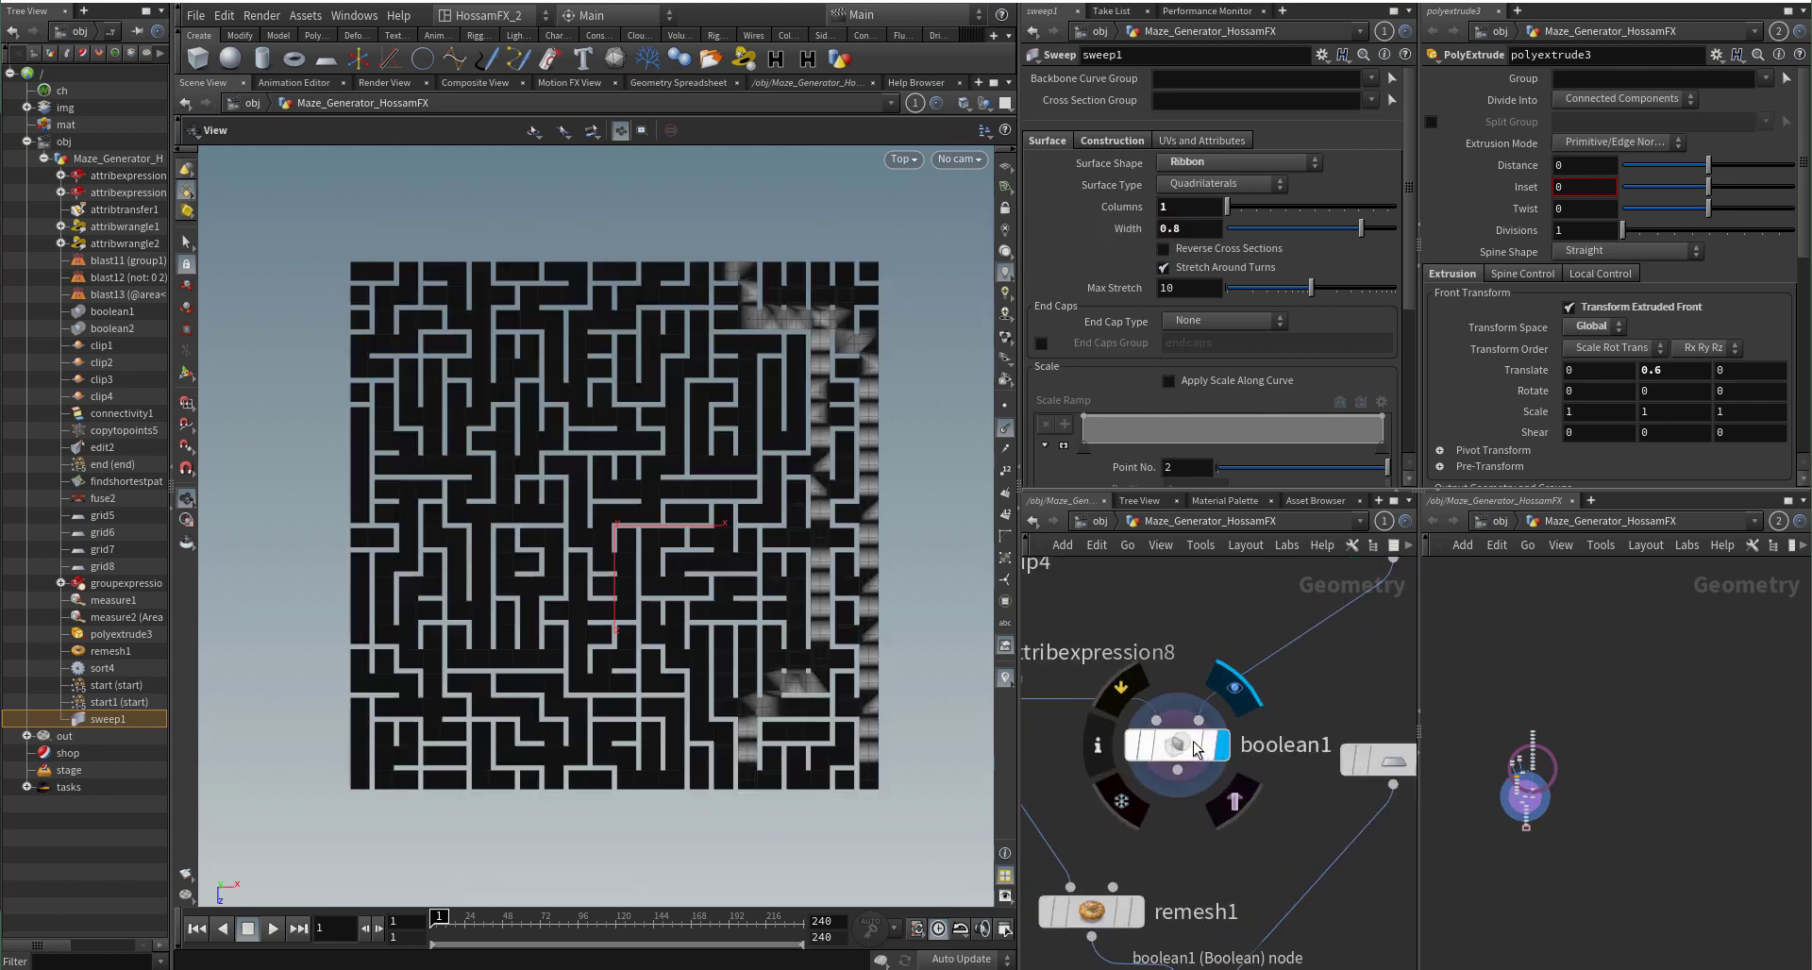
Step: Open boolean1's parameters to review the operation that combines the maze walls and the swept path
{"action": "left_click", "coordinate": [1177, 745]}
{"action": "middle_click_drag", "start_coordinate": [1185, 837], "coordinate": [1211, 794]}
{"action": "scroll", "coordinate": [1268, 793], "scroll_direction": "down", "scroll_amount": 1}
{"action": "scroll", "coordinate": [1211, 794], "scroll_direction": "up", "scroll_amount": 2}
{"action": "left_click", "coordinate": [1231, 751]}
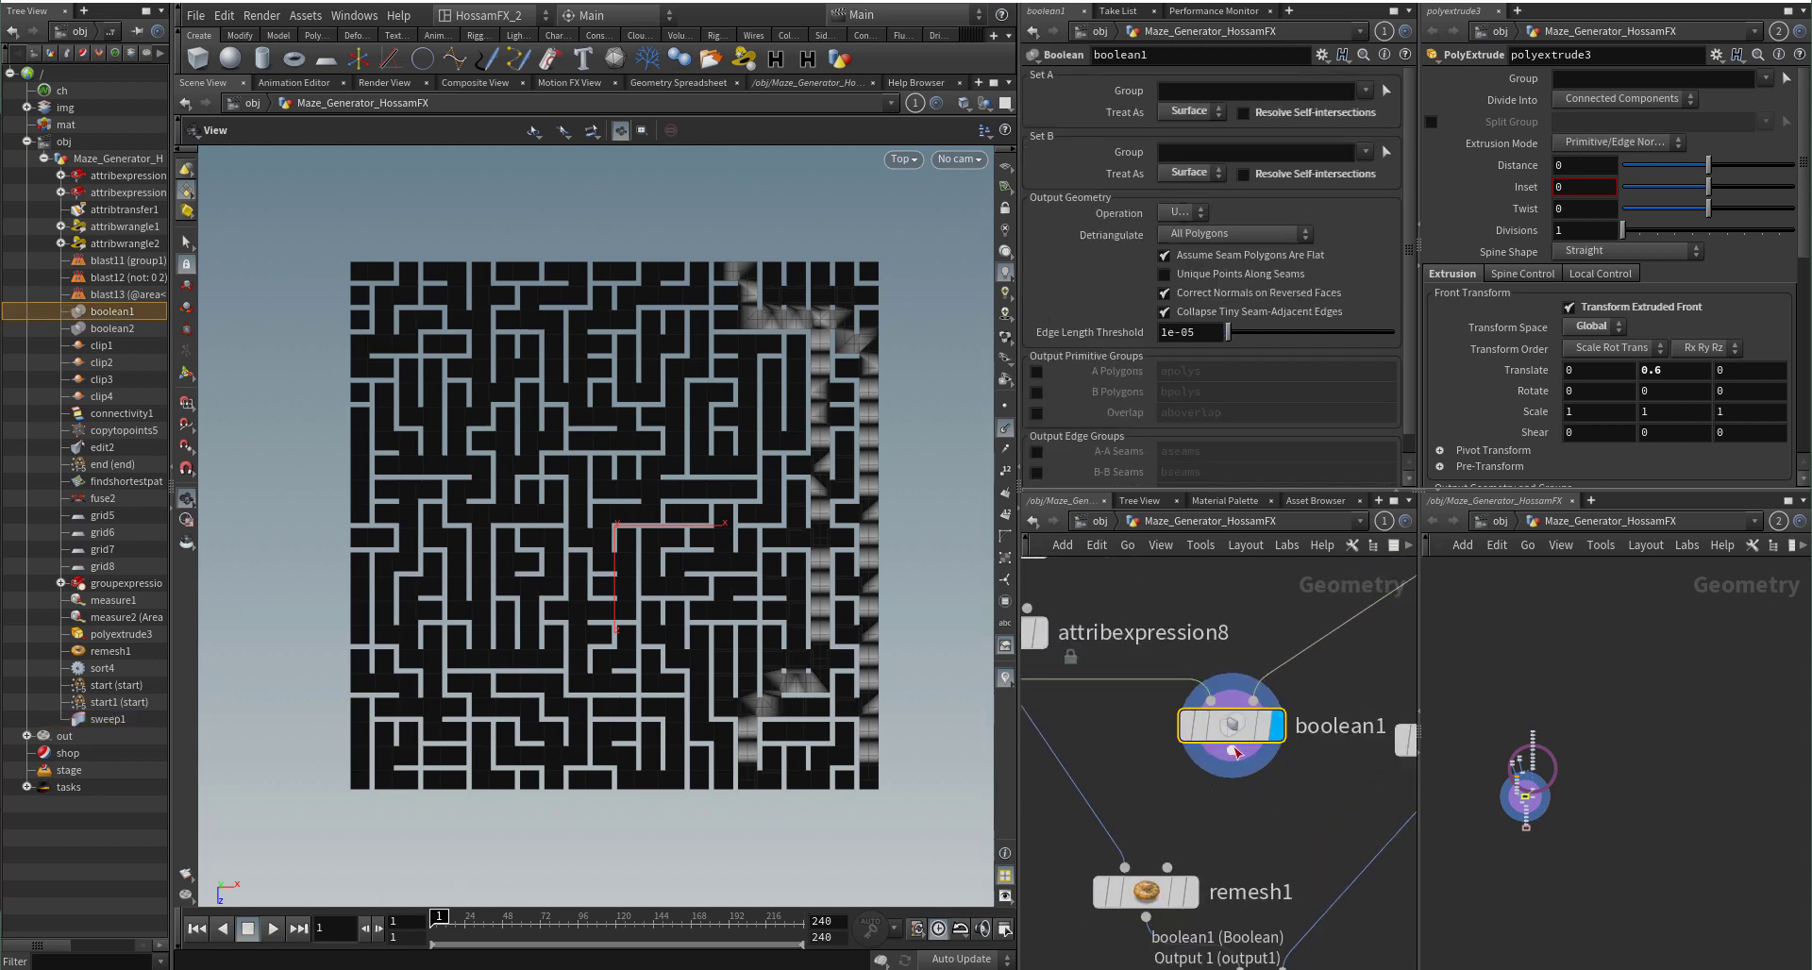
{"action": "left_click", "coordinate": [1127, 864]}
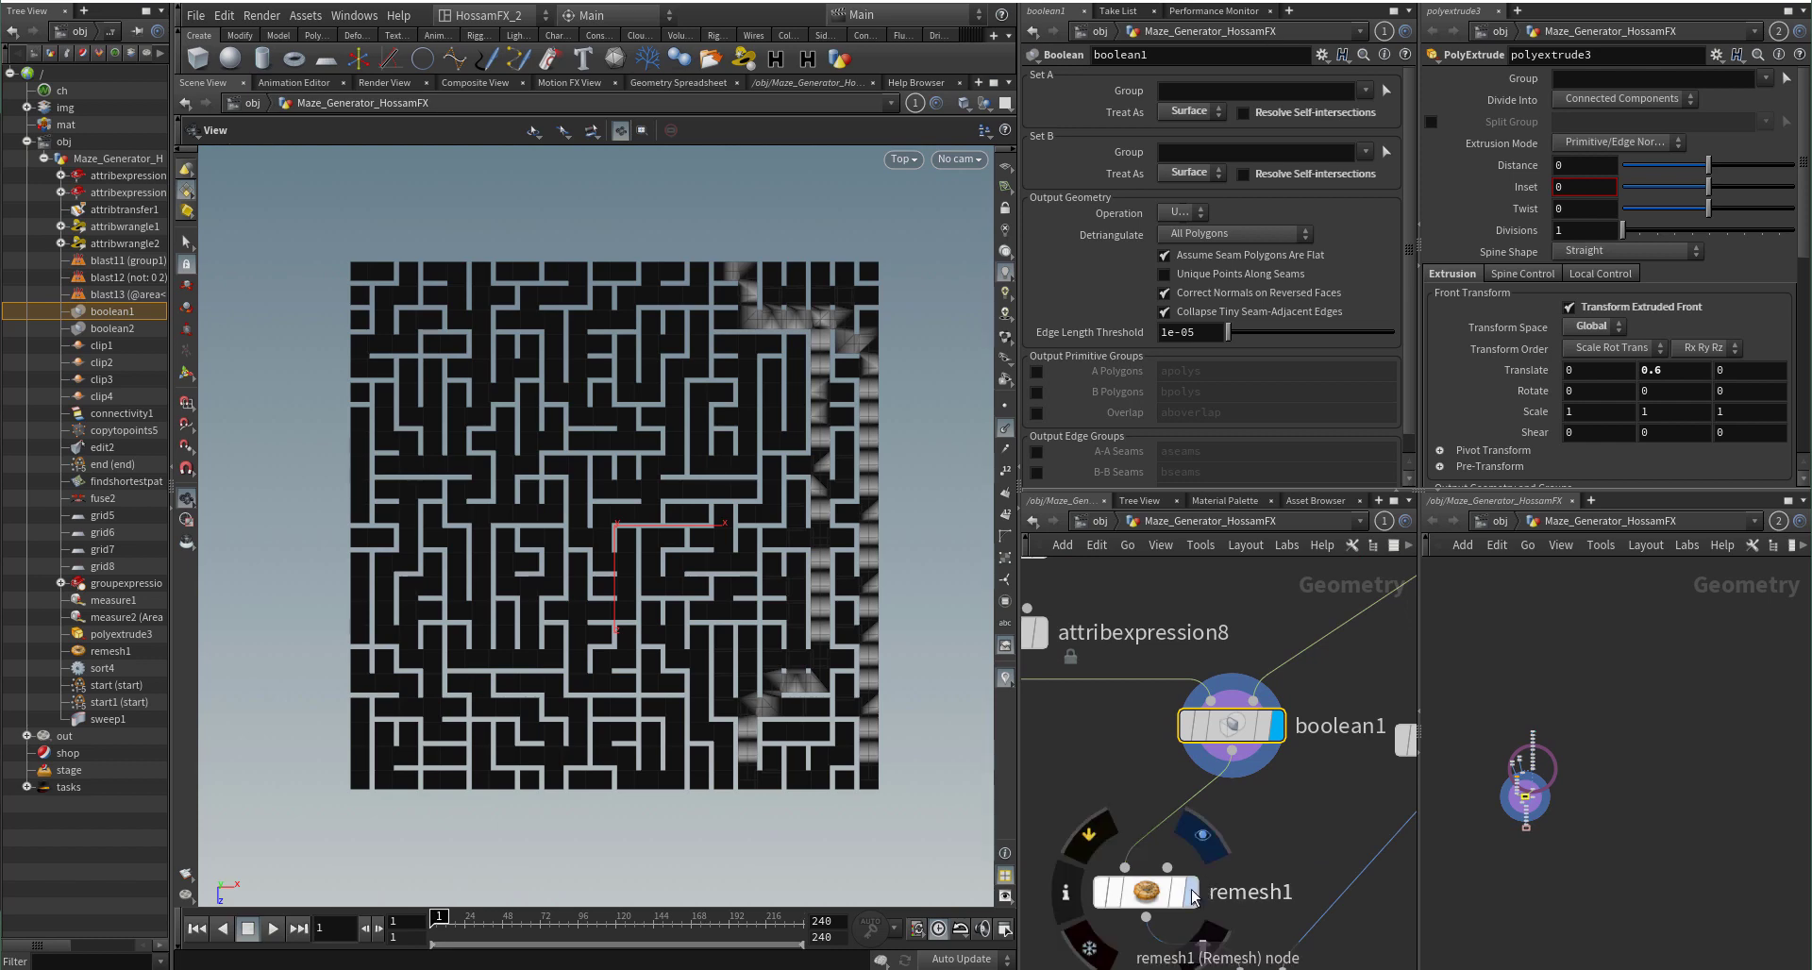
Step: Display remesh1 and then boolean2, and examine the wall surfaces and the small leftover pieces near the path
{"action": "left_click", "coordinate": [1191, 892]}
{"action": "middle_click_drag", "start_coordinate": [1259, 948], "coordinate": [1244, 768]}
{"action": "left_click", "coordinate": [1276, 885]}
{"action": "scroll", "coordinate": [1244, 768], "scroll_direction": "down", "scroll_amount": 3}
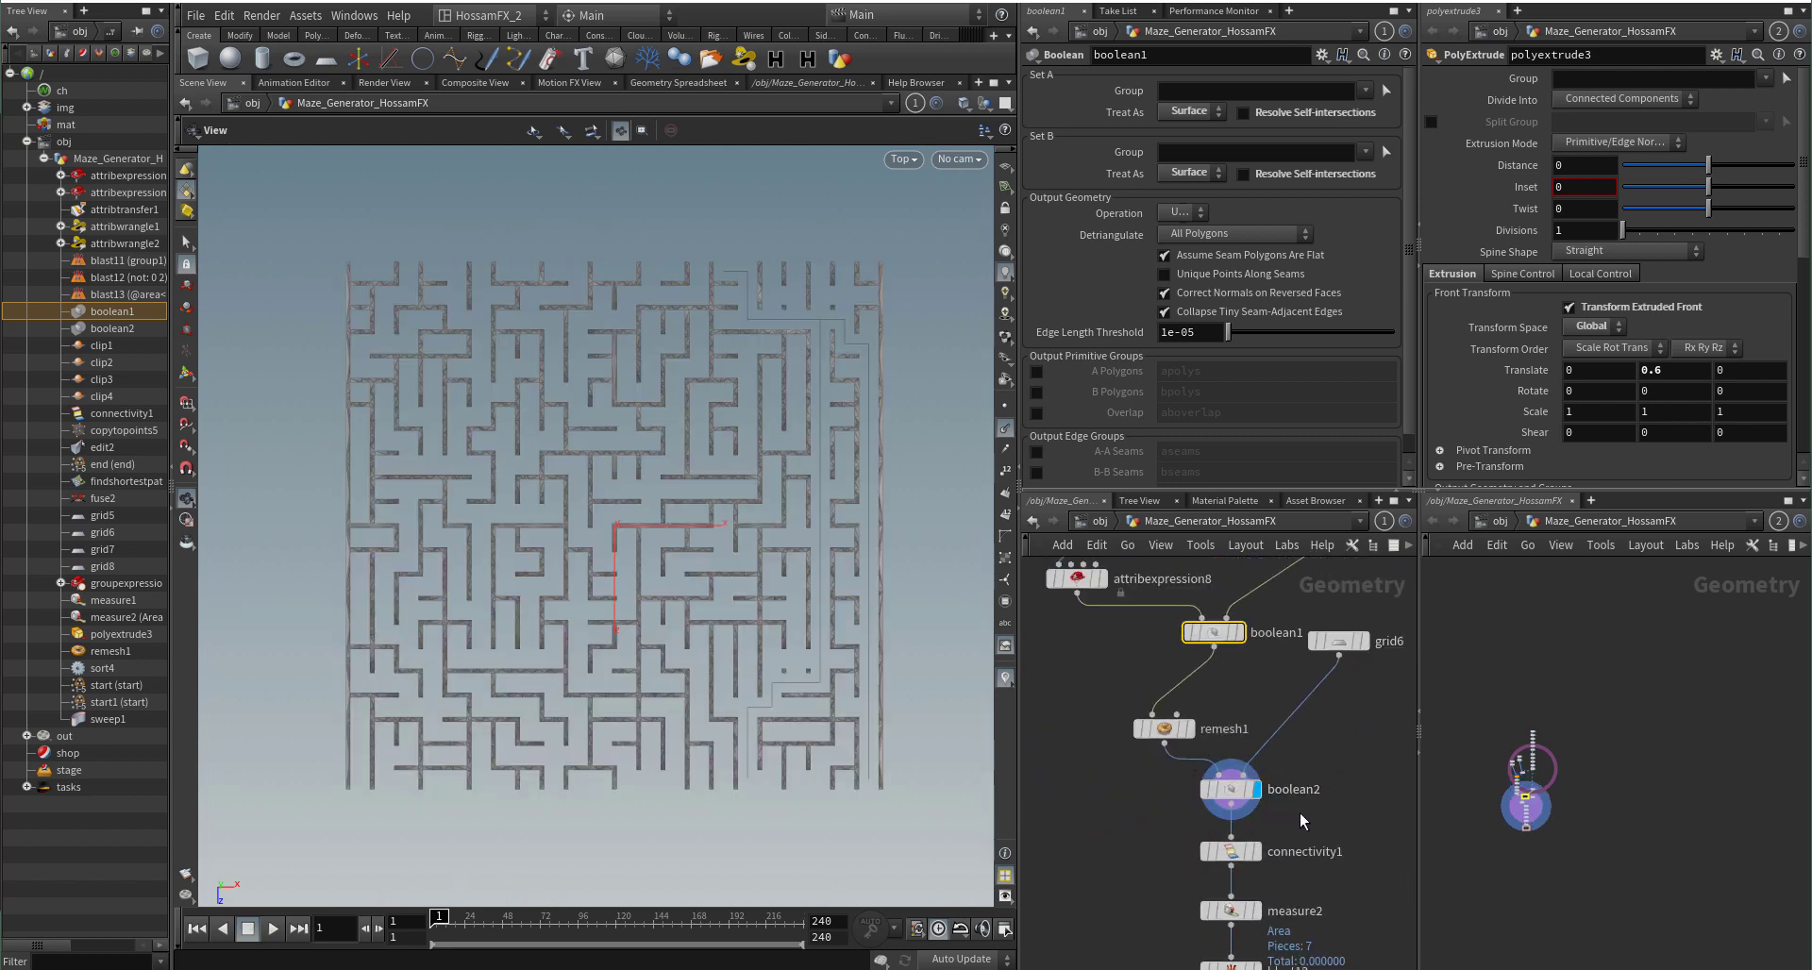
{"action": "scroll", "coordinate": [796, 711], "scroll_direction": "up", "scroll_amount": 6}
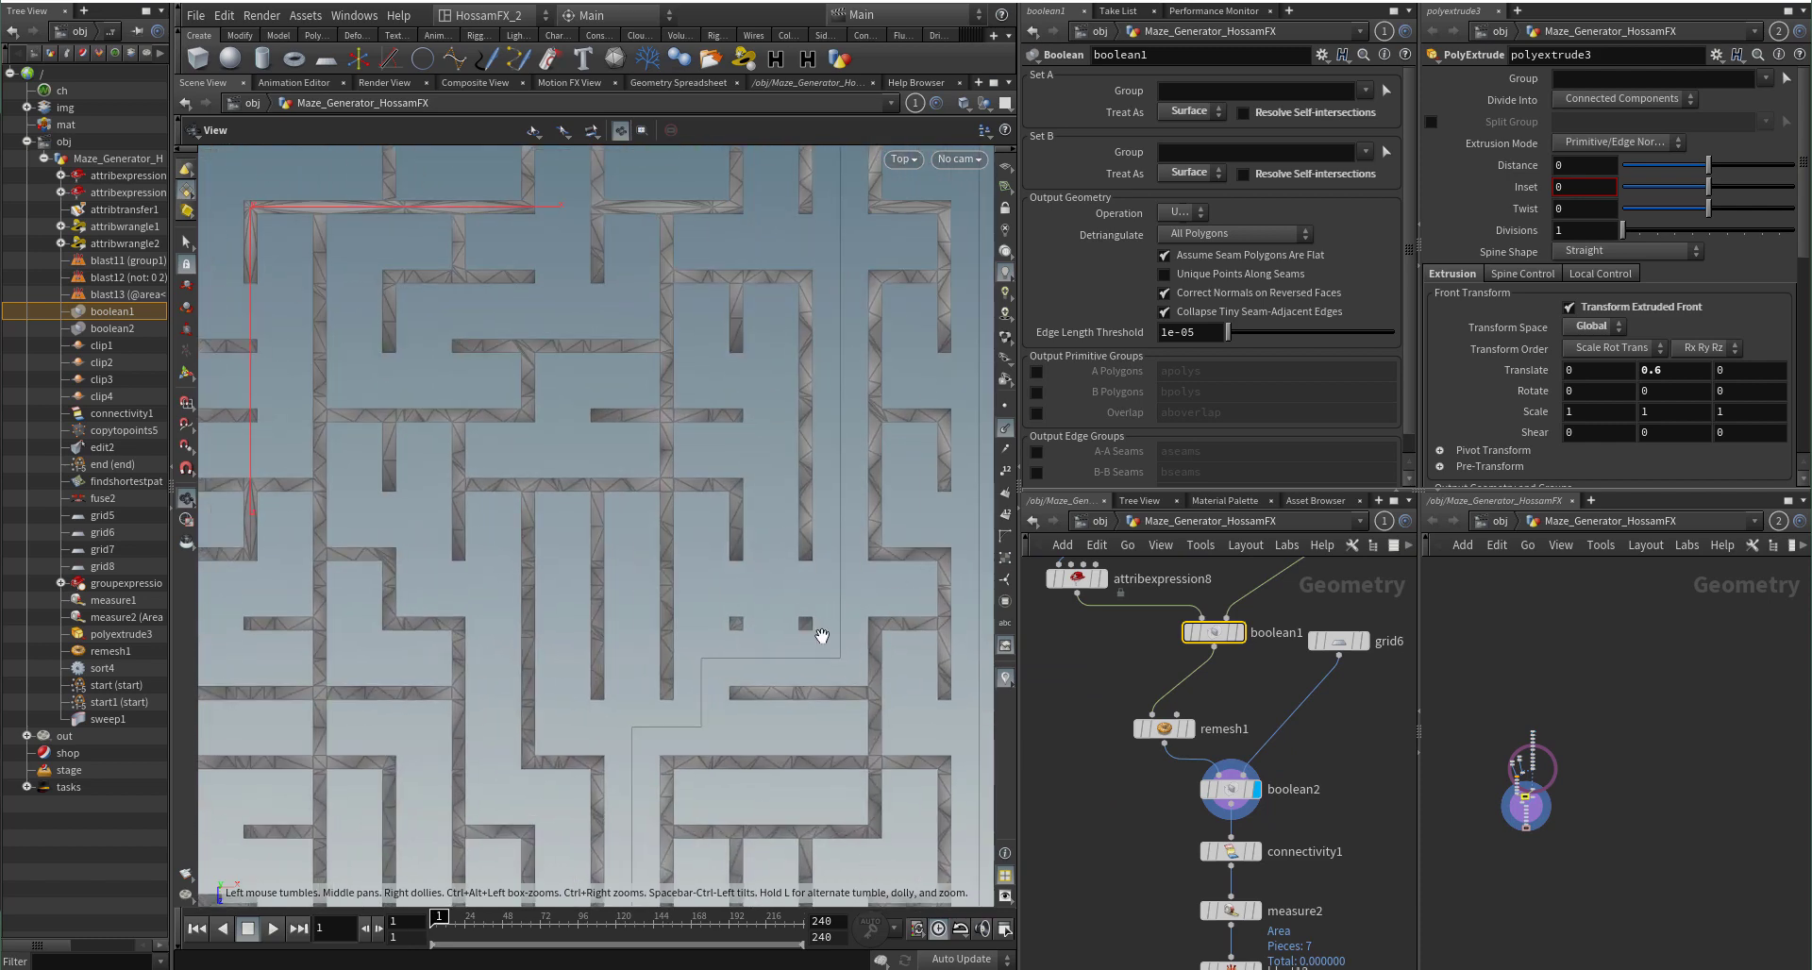
{"action": "scroll", "coordinate": [821, 636], "scroll_direction": "up", "scroll_amount": 3}
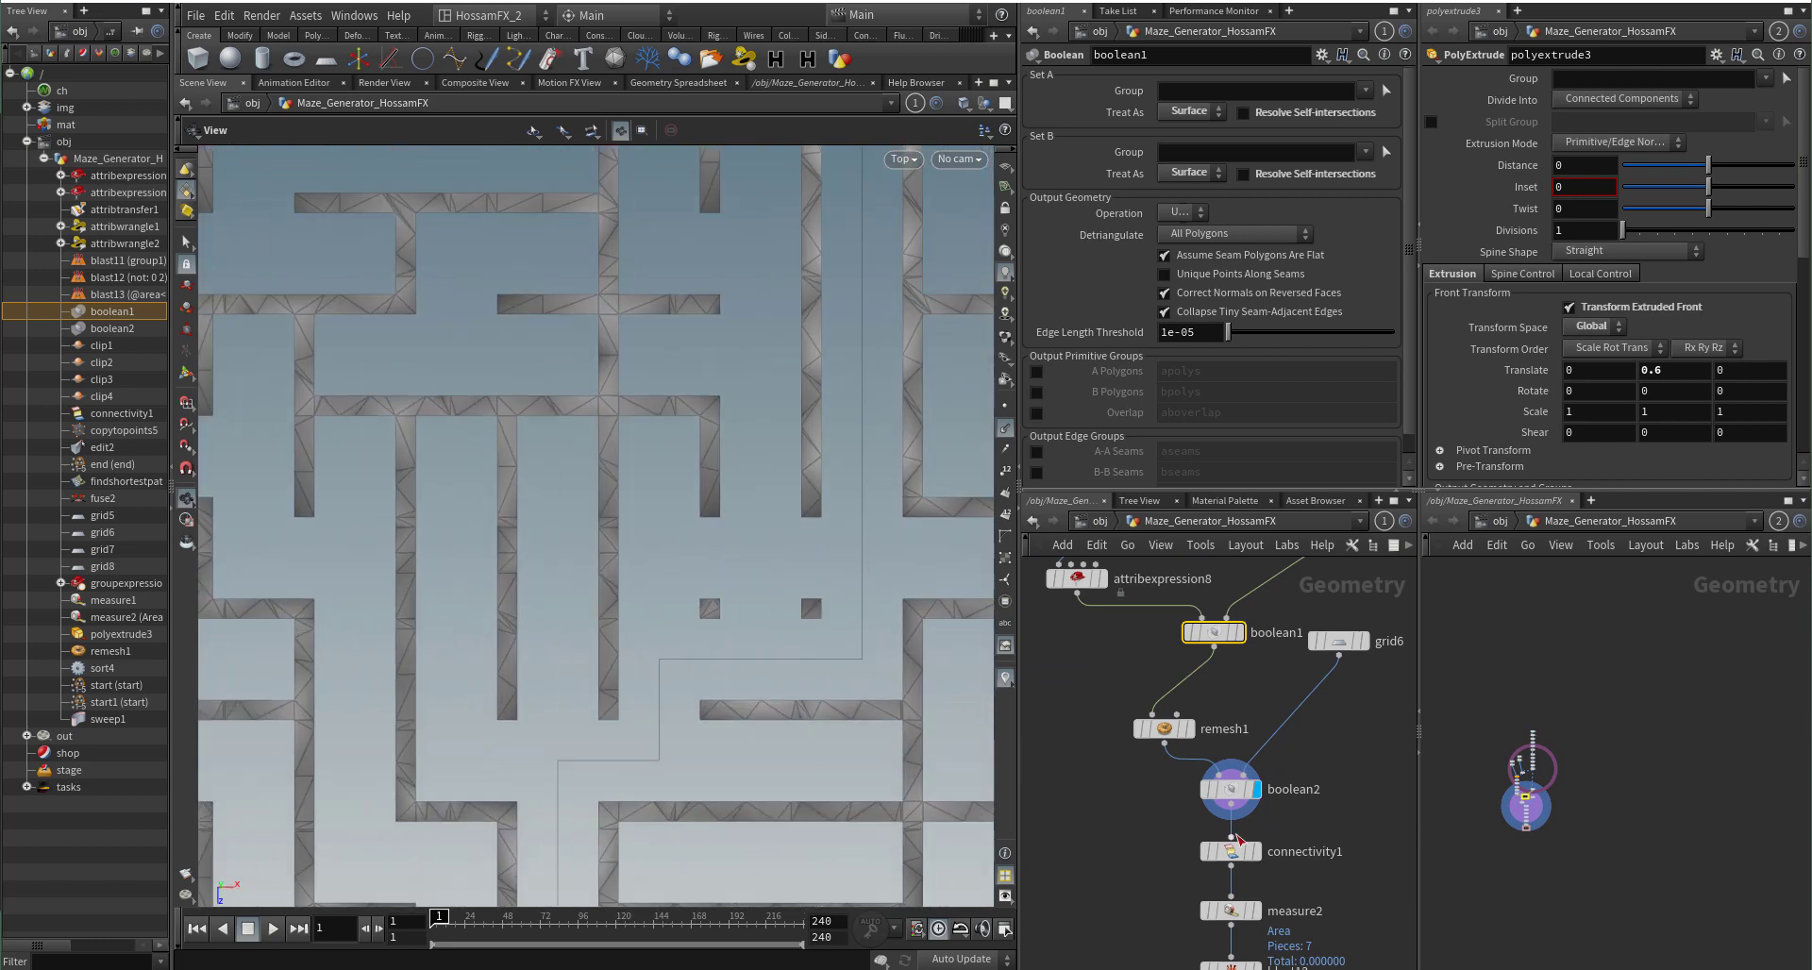
{"action": "scroll", "coordinate": [1265, 717], "scroll_direction": "down", "scroll_amount": 3}
{"action": "scroll", "coordinate": [1269, 793], "scroll_direction": "up", "scroll_amount": 4}
Step: Display connectivity1 and measure2 in turn to examine how the wall pieces are separated and measured by area
{"action": "left_click", "coordinate": [1255, 775]}
{"action": "middle_click_drag", "start_coordinate": [1299, 856], "coordinate": [1289, 782]}
{"action": "scroll", "coordinate": [1279, 781], "scroll_direction": "up", "scroll_amount": 2}
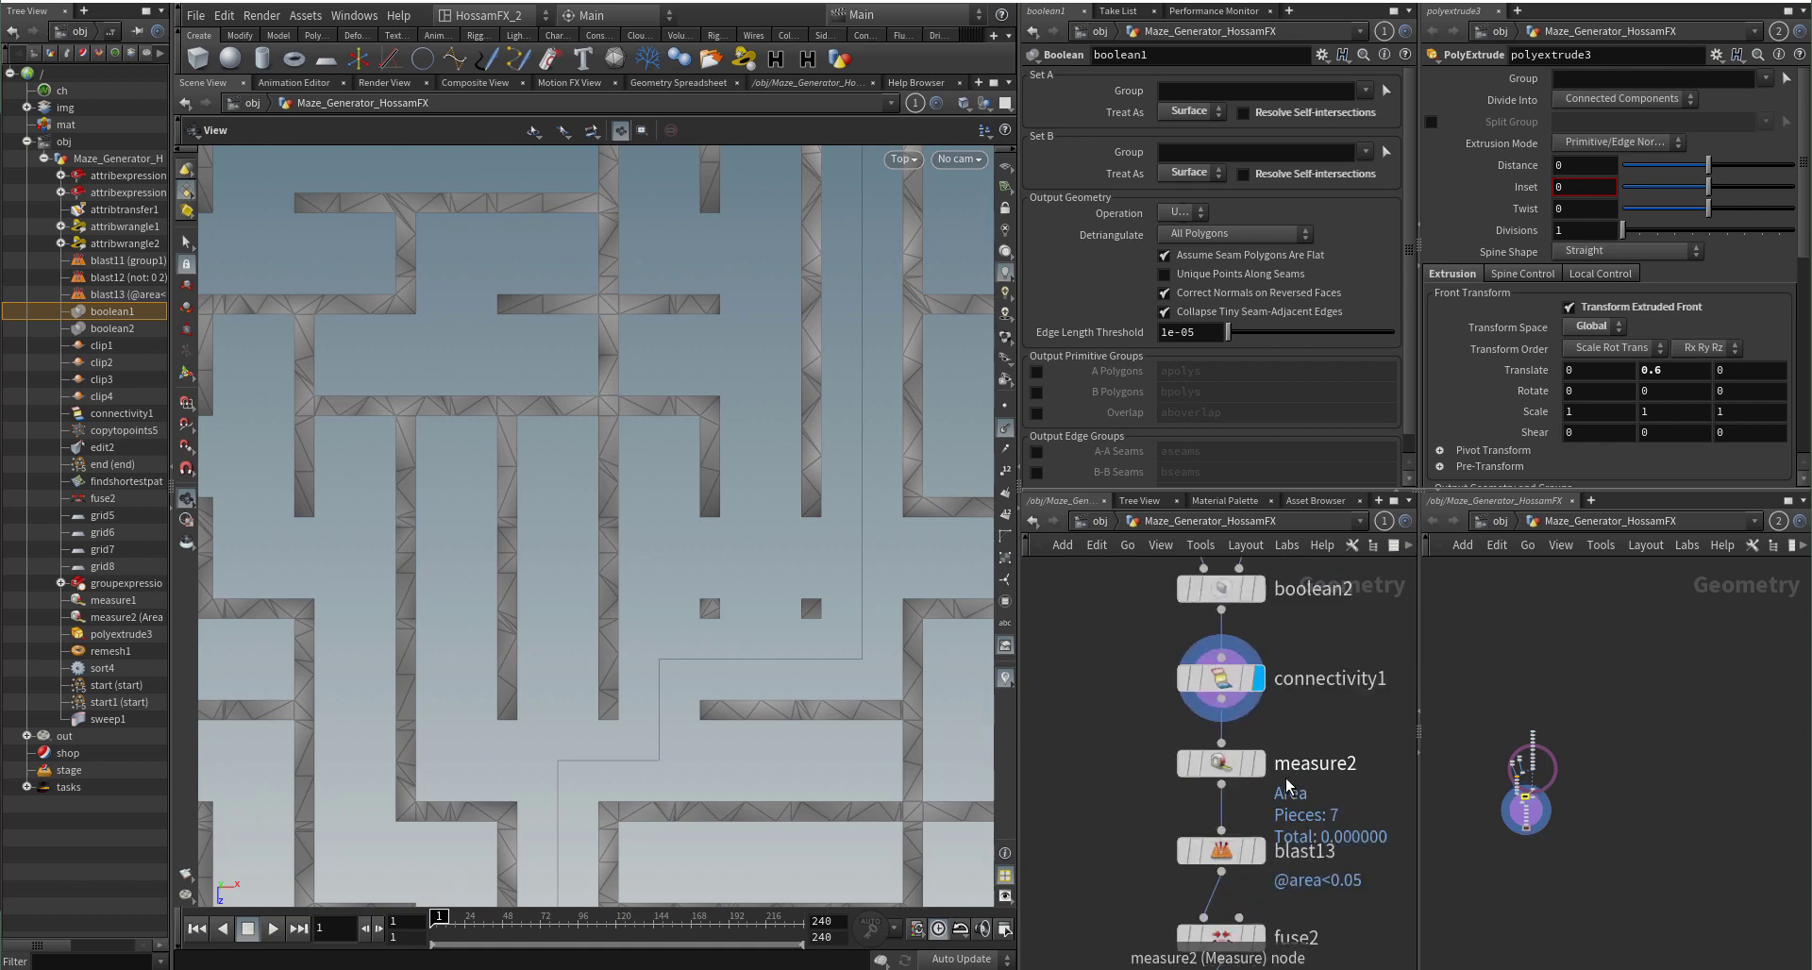
{"action": "left_click", "coordinate": [1254, 761]}
{"action": "left_click", "coordinate": [1255, 865]}
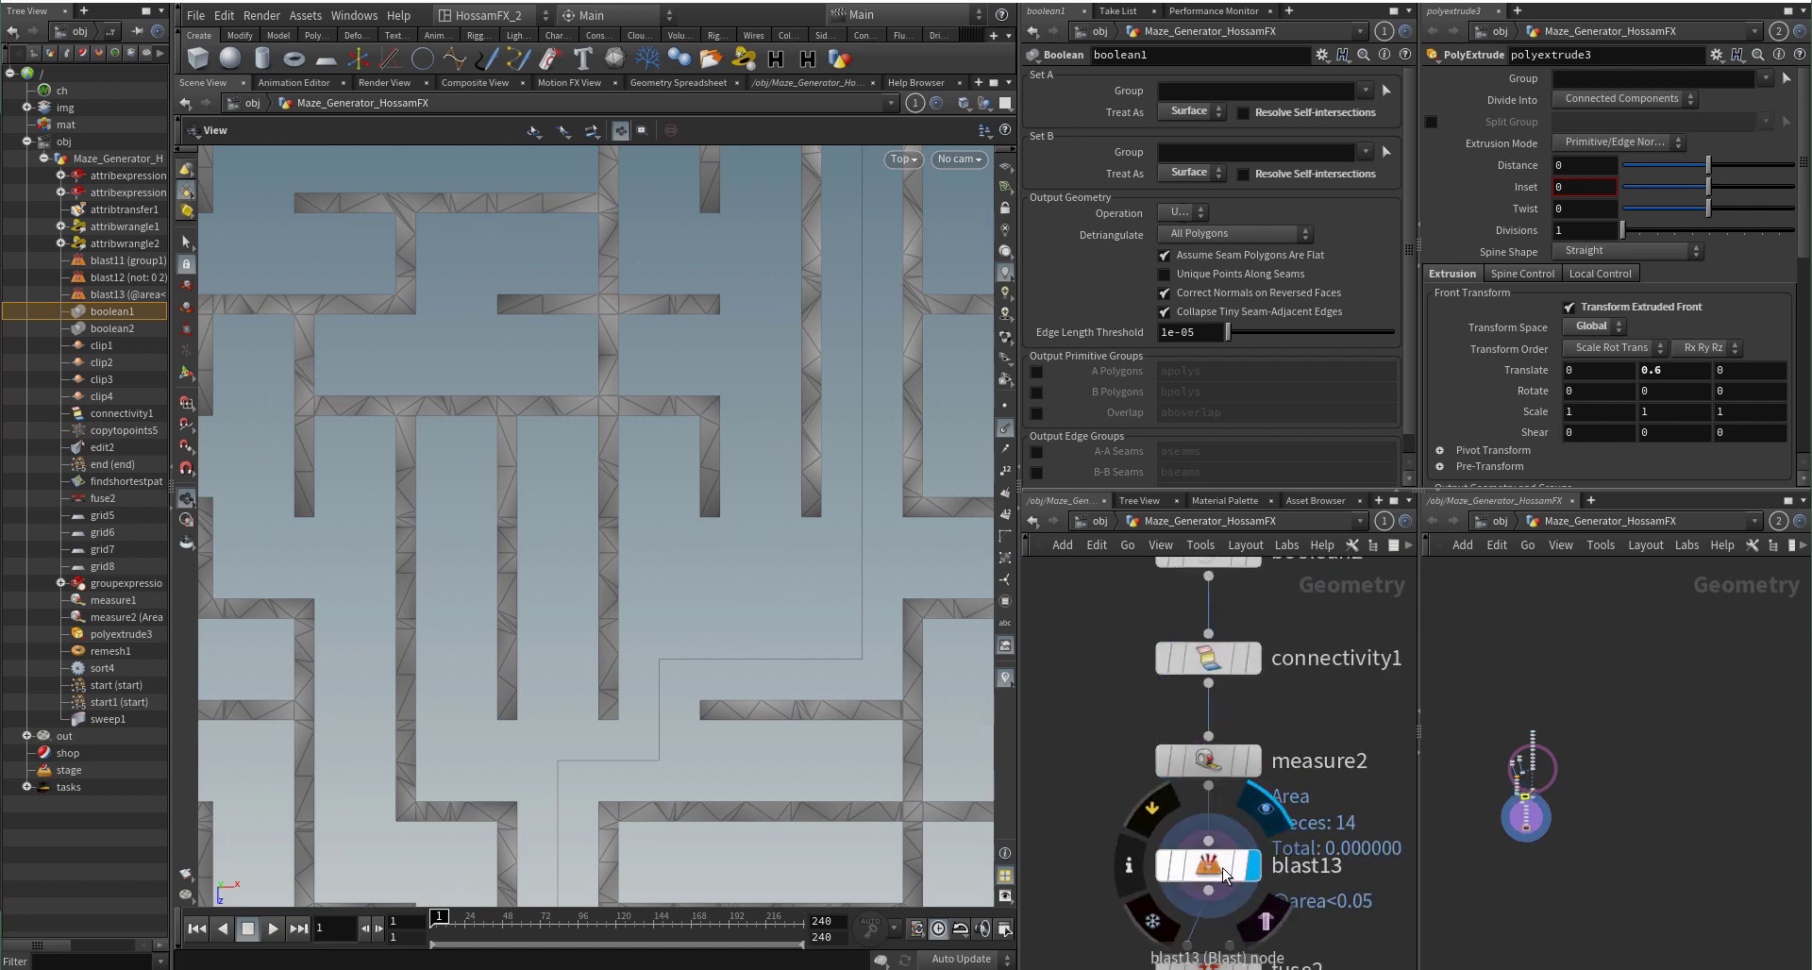
{"action": "left_click", "coordinate": [1208, 864]}
{"action": "scroll", "coordinate": [596, 795], "scroll_direction": "down", "scroll_amount": 5}
{"action": "scroll", "coordinate": [596, 794], "scroll_direction": "down", "scroll_amount": 2}
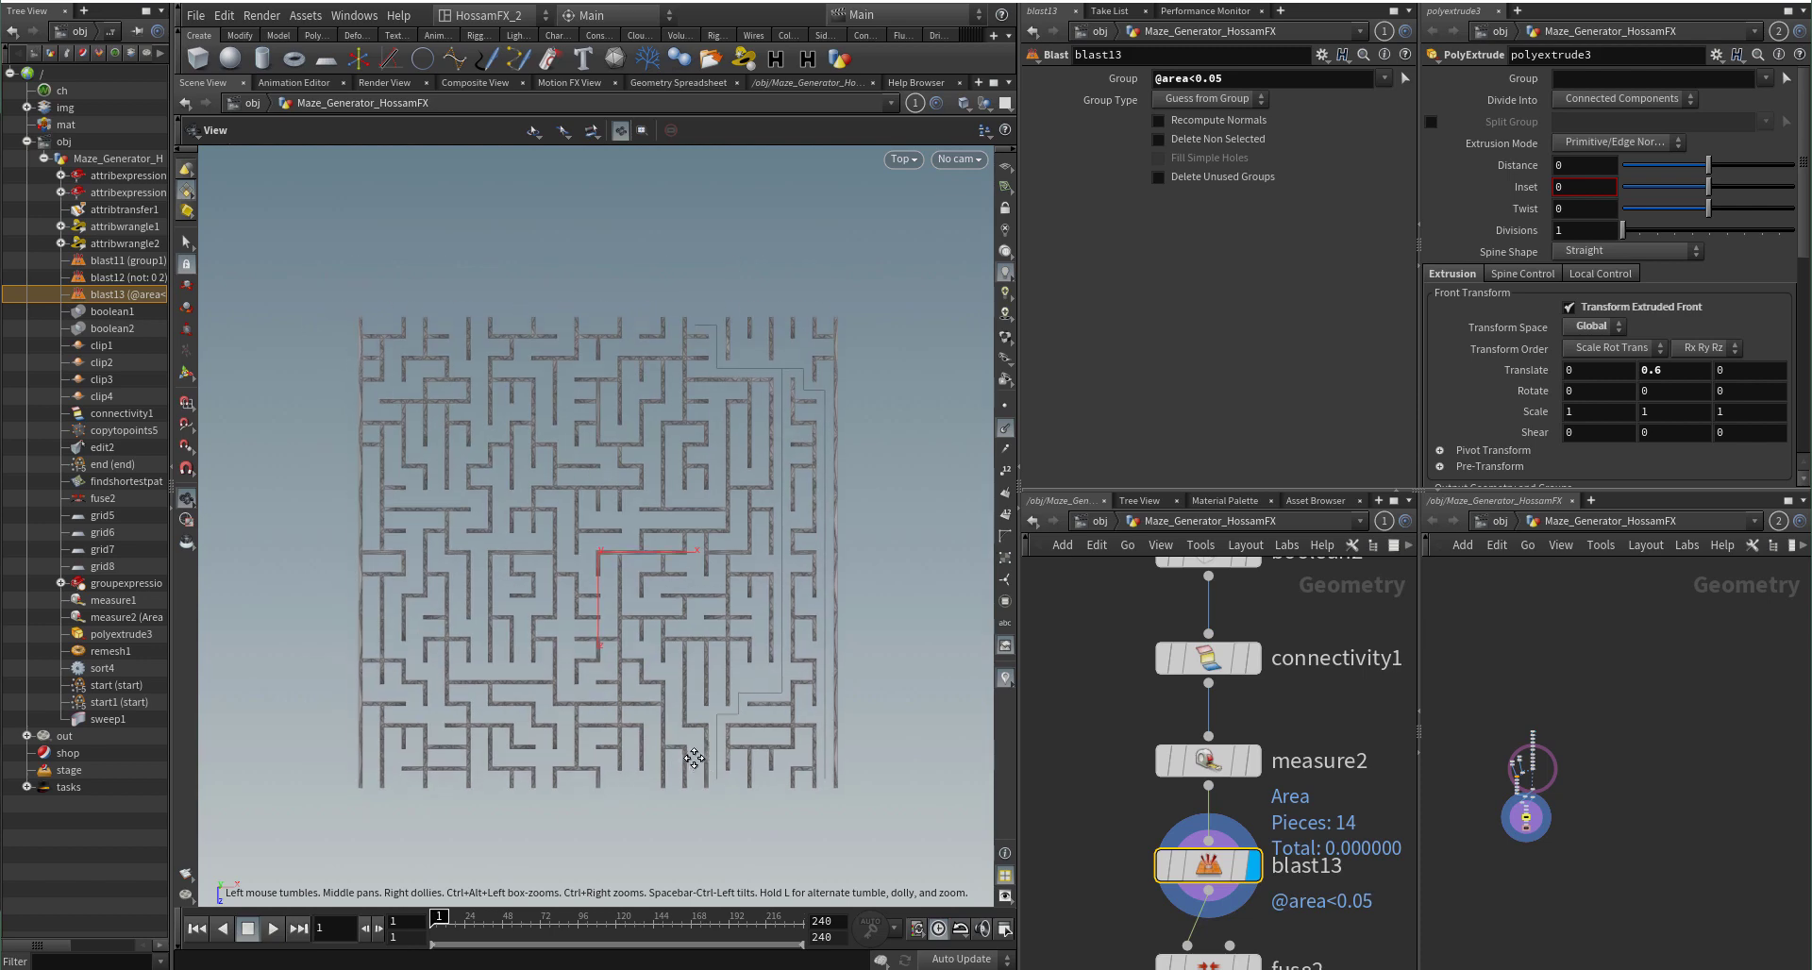
{"action": "scroll", "coordinate": [1312, 760], "scroll_direction": "down", "scroll_amount": 3}
{"action": "scroll", "coordinate": [1282, 956], "scroll_direction": "up", "scroll_amount": 5}
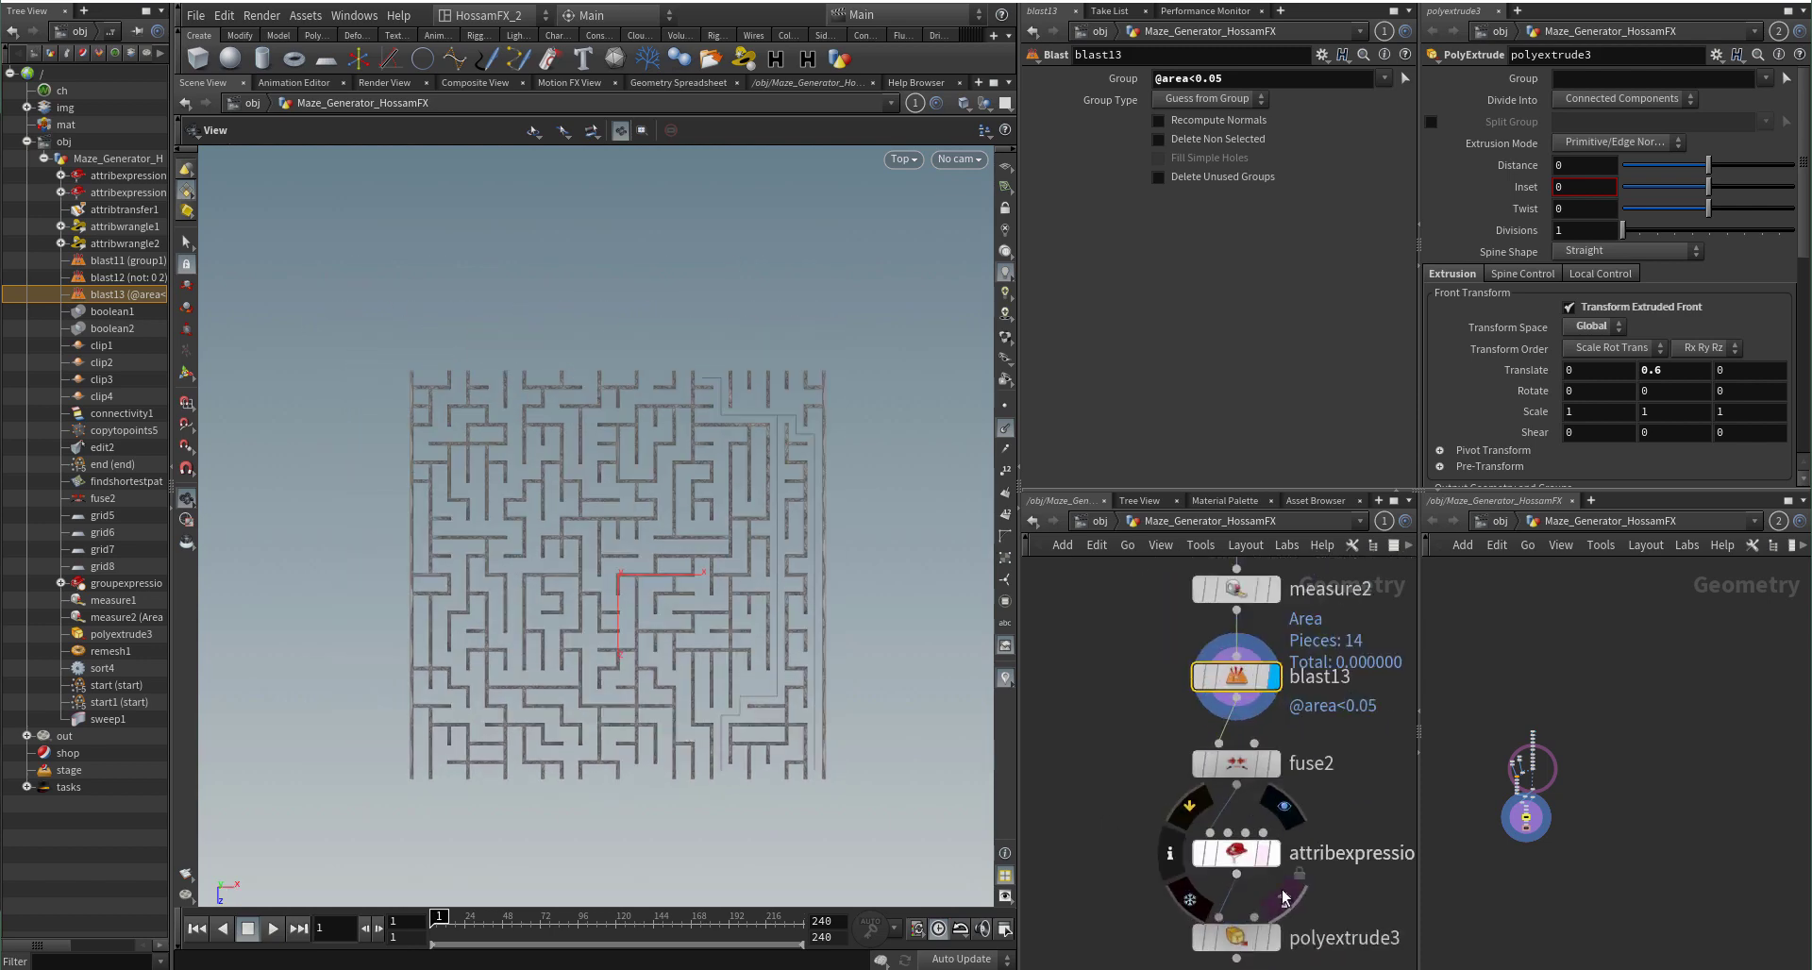
Step: Display polyextrude3 and open its parameters, then examine the extruded maze walls and the path running through them
{"action": "left_click", "coordinate": [1246, 951]}
{"action": "middle_click_drag", "start_coordinate": [1312, 921], "coordinate": [1306, 819]}
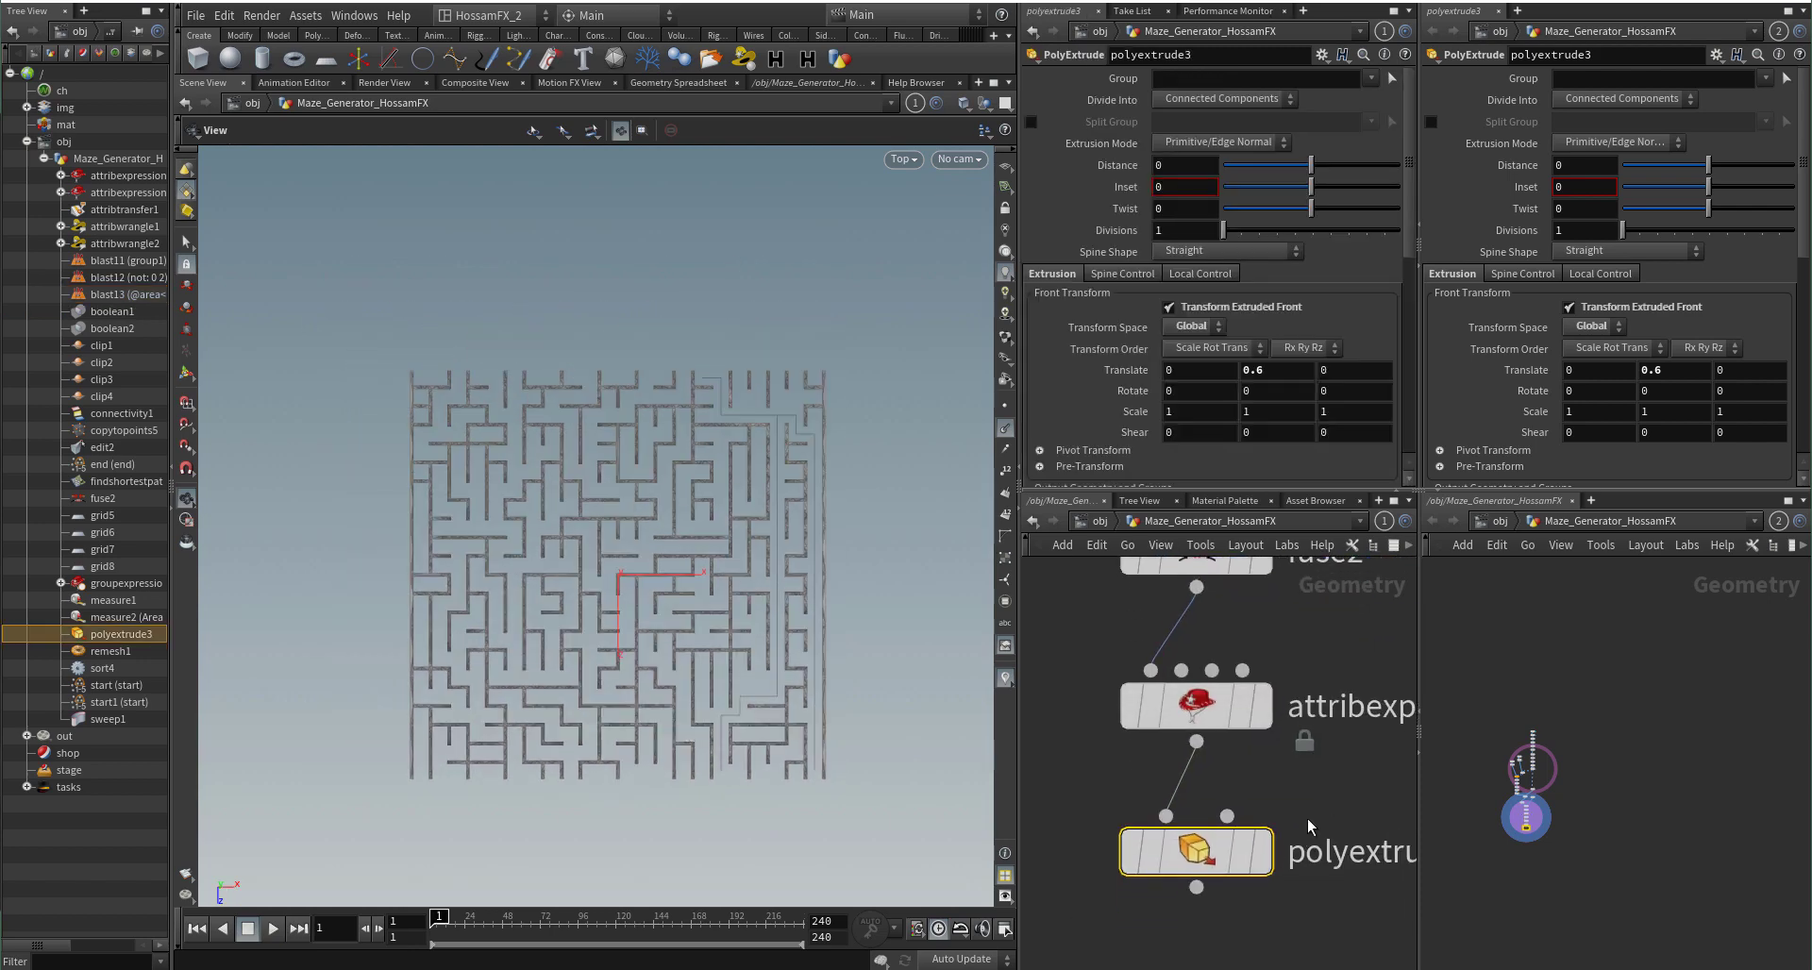
{"action": "mouse_move", "coordinate": [1255, 840]}
{"action": "left_click", "coordinate": [1286, 776]}
{"action": "right_click_drag", "start_coordinate": [601, 620], "coordinate": [752, 667]}
{"action": "left_click", "coordinate": [1006, 428]}
{"action": "middle_click_drag", "start_coordinate": [769, 664], "coordinate": [708, 664]}
{"action": "right_click_drag", "start_coordinate": [825, 748], "coordinate": [885, 687]}
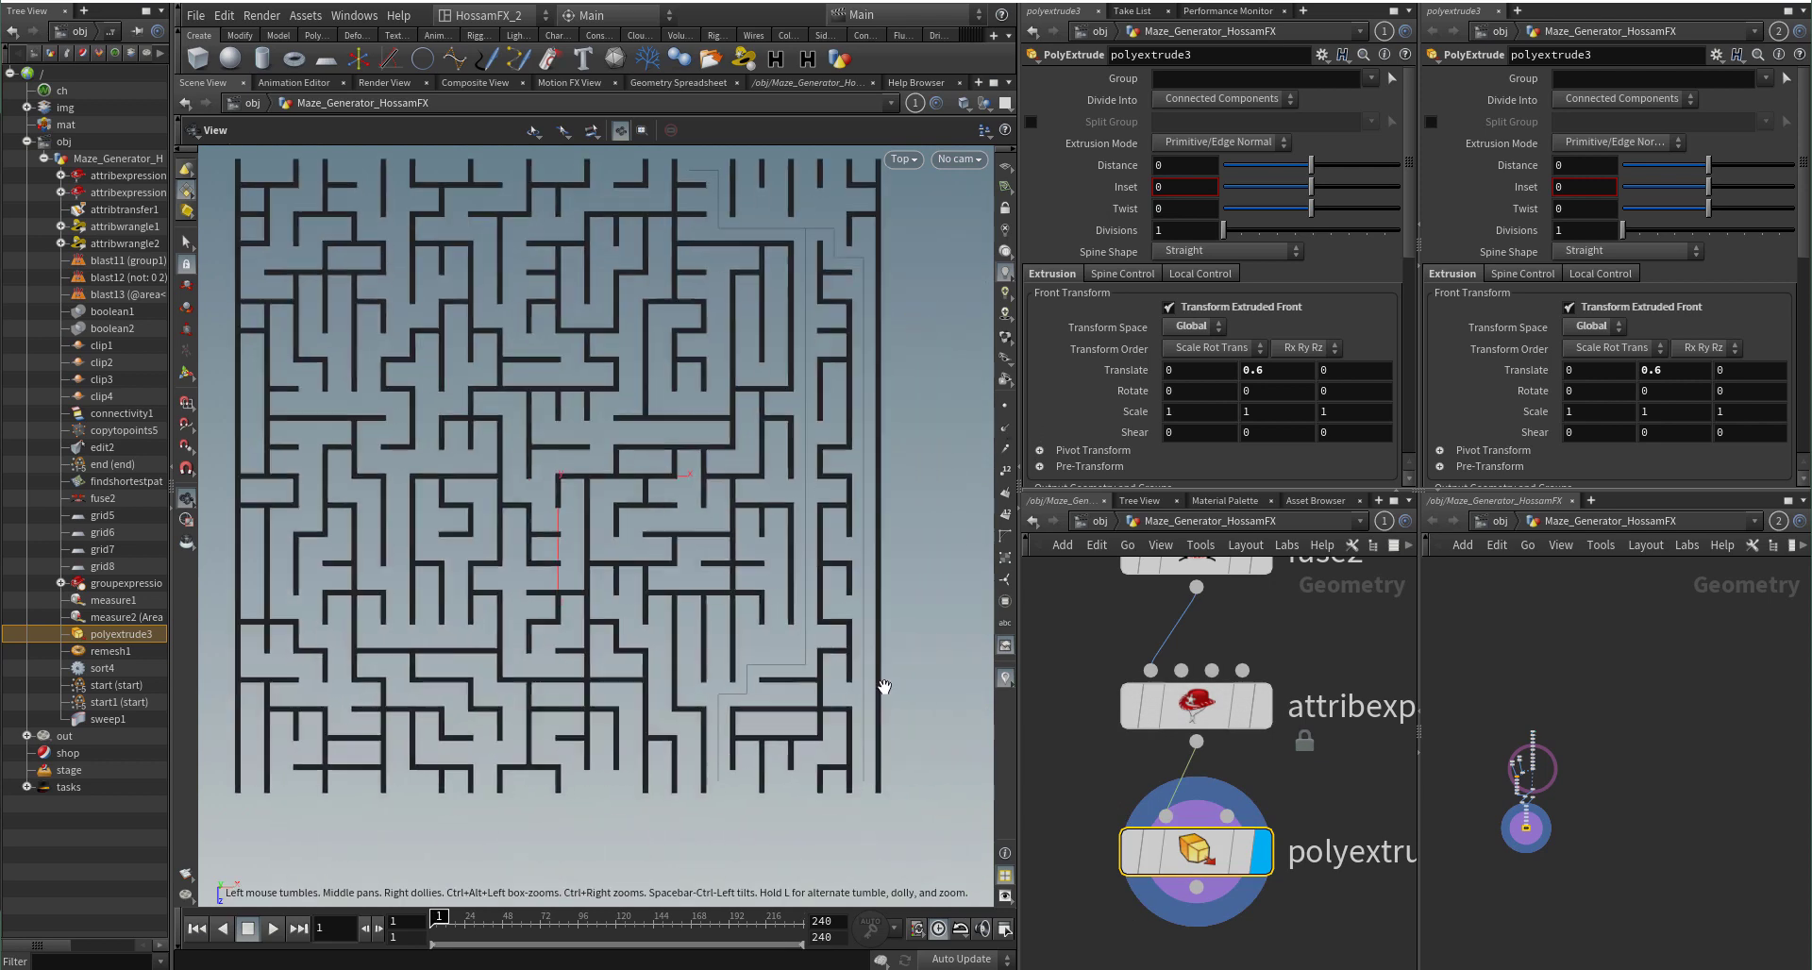
{"action": "middle_click_drag", "start_coordinate": [869, 400], "coordinate": [866, 421]}
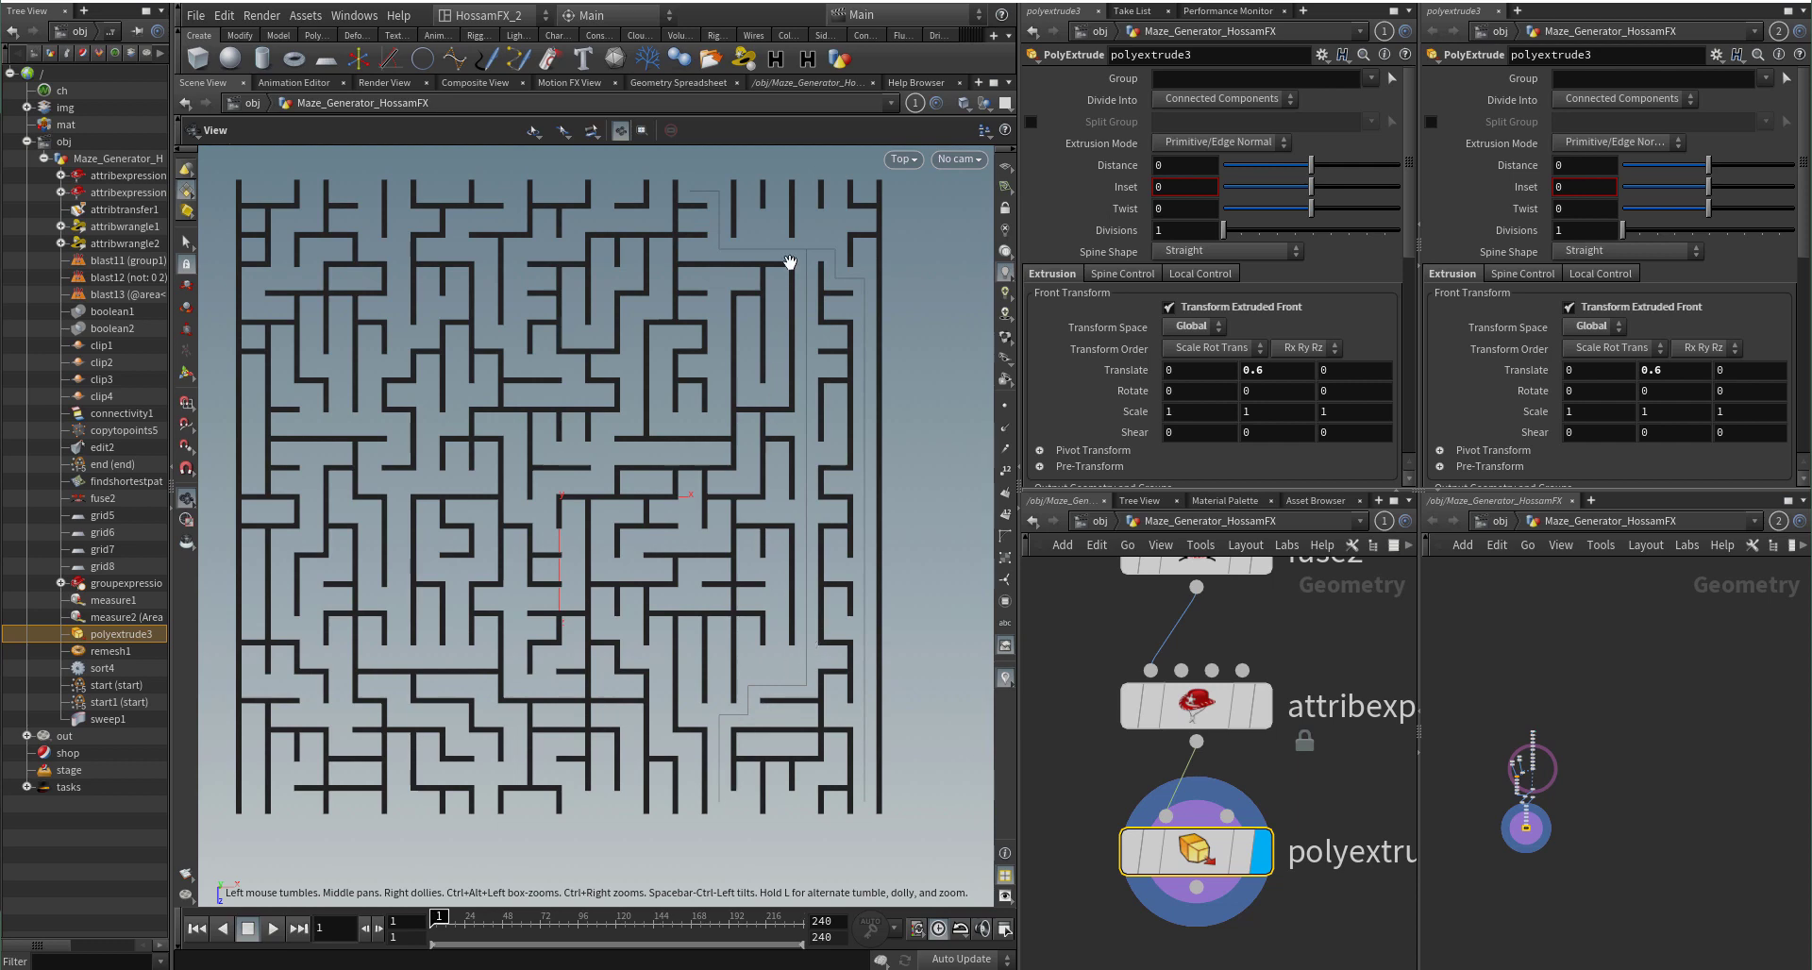
{"action": "middle_click_drag", "start_coordinate": [753, 238], "coordinate": [805, 360]}
Step: Open groupexpression1 at the start of the shortest-path branch and set its seed to 3.488
{"action": "scroll", "coordinate": [1355, 659], "scroll_direction": "down", "scroll_amount": 6}
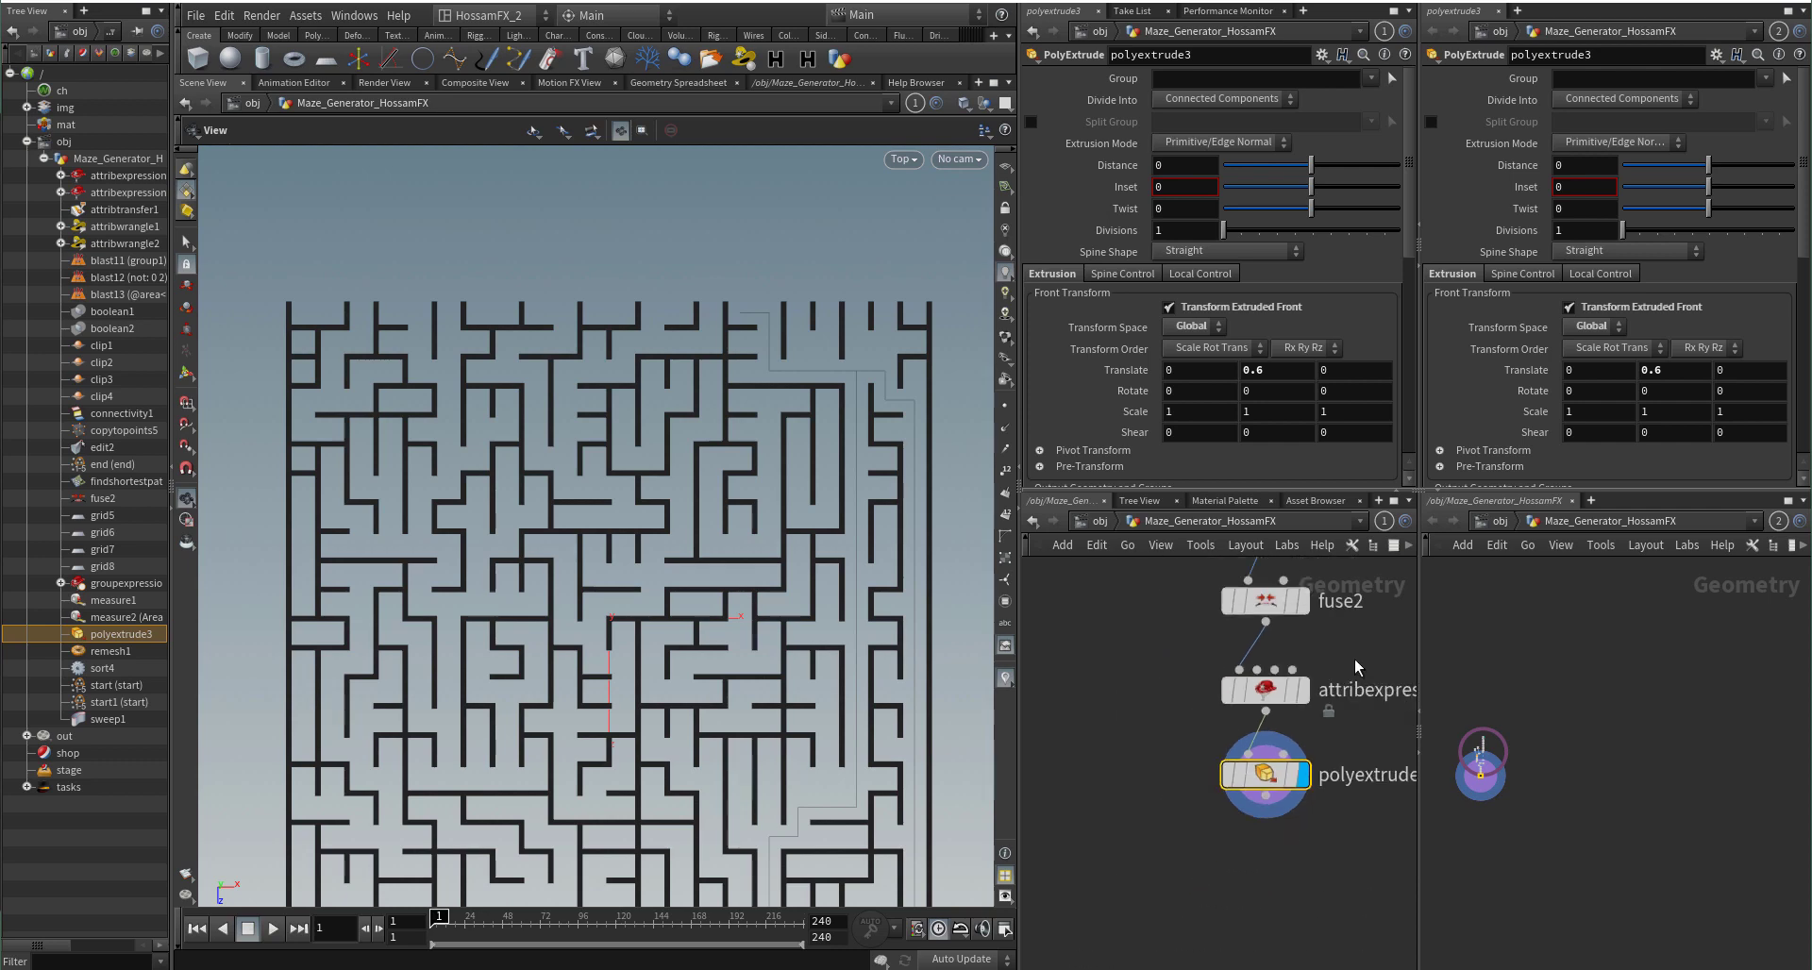
{"action": "middle_click_drag", "start_coordinate": [1278, 741], "coordinate": [1286, 946]}
{"action": "middle_click_drag", "start_coordinate": [1339, 733], "coordinate": [1307, 947]}
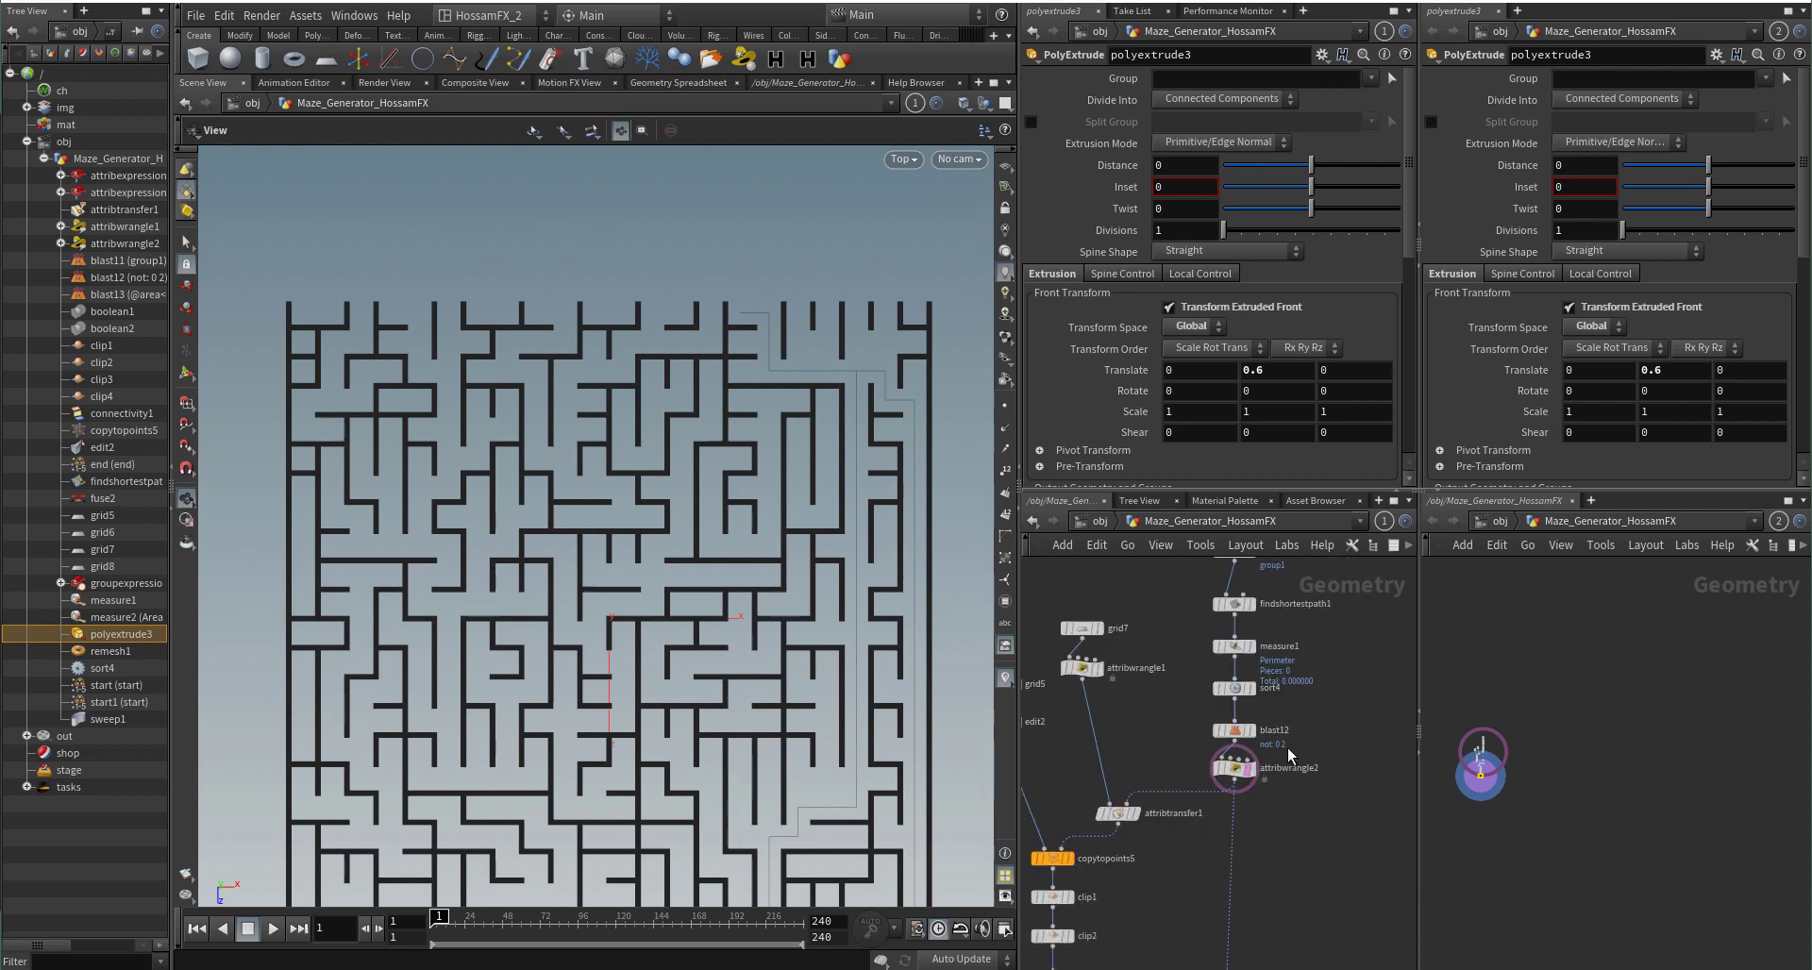
{"action": "middle_click_drag", "start_coordinate": [1288, 760], "coordinate": [1319, 930]}
{"action": "middle_click_drag", "start_coordinate": [1308, 661], "coordinate": [1280, 856]}
{"action": "scroll", "coordinate": [1286, 787], "scroll_direction": "up", "scroll_amount": 3}
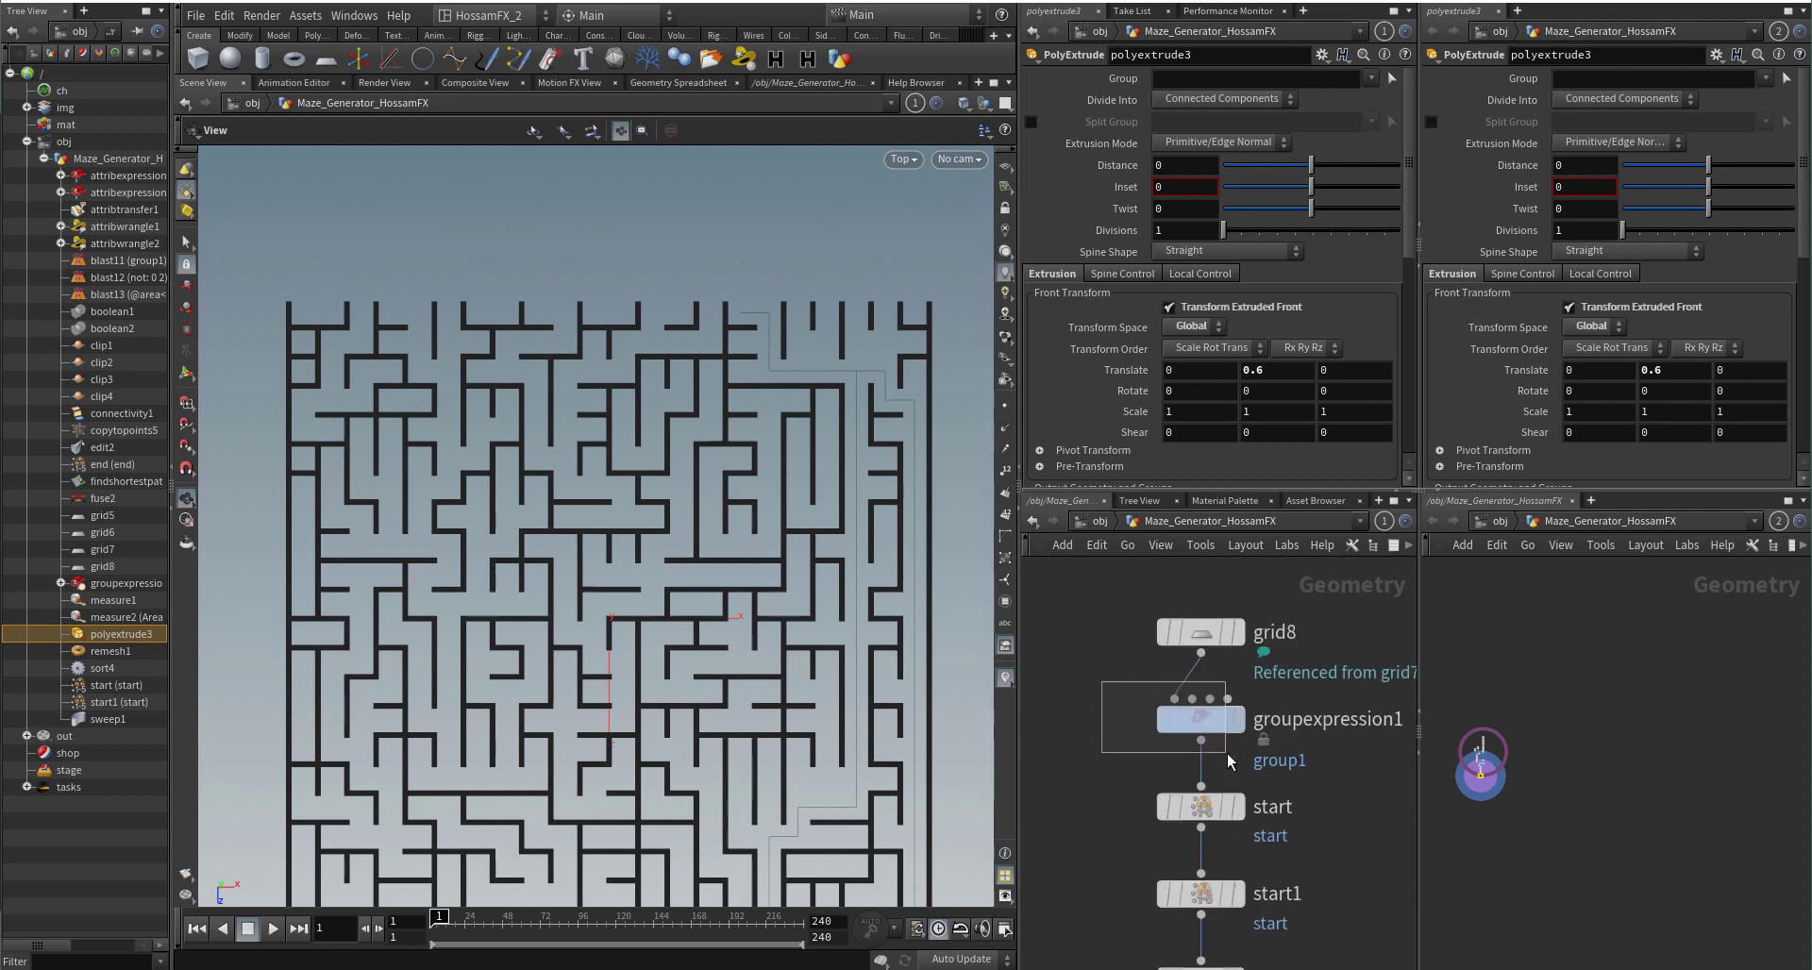
{"action": "left_click", "coordinate": [1185, 717]}
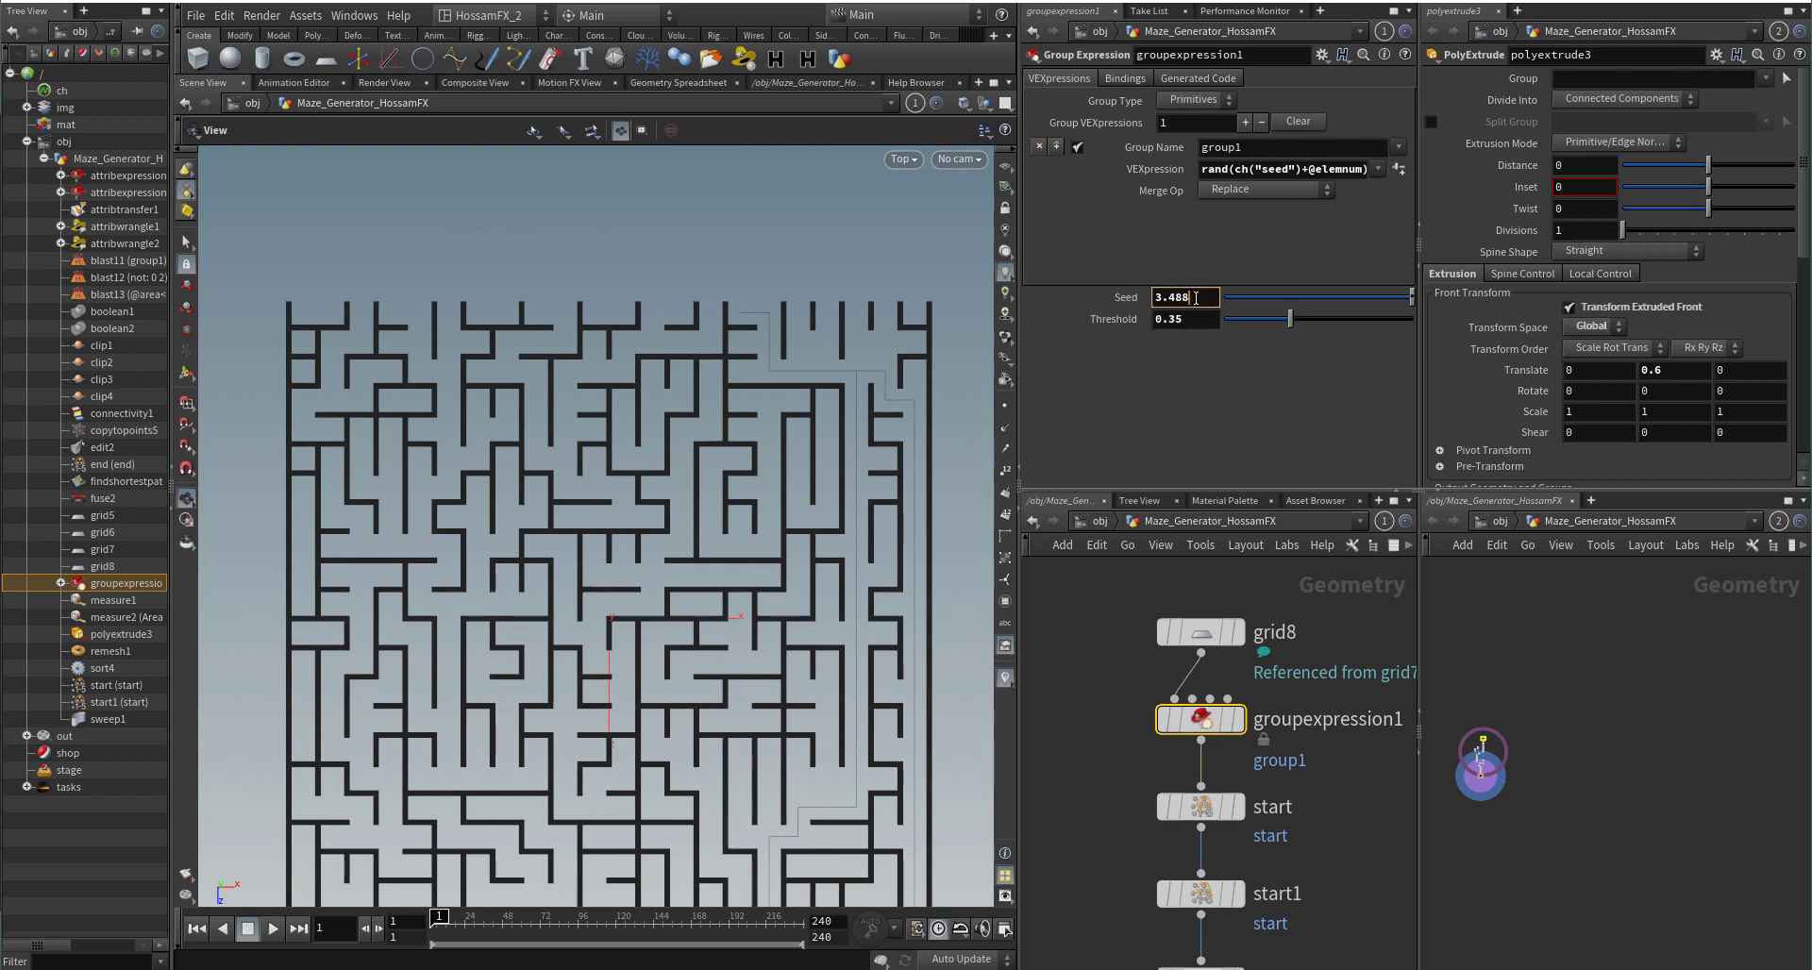
{"action": "key", "text": "Return"}
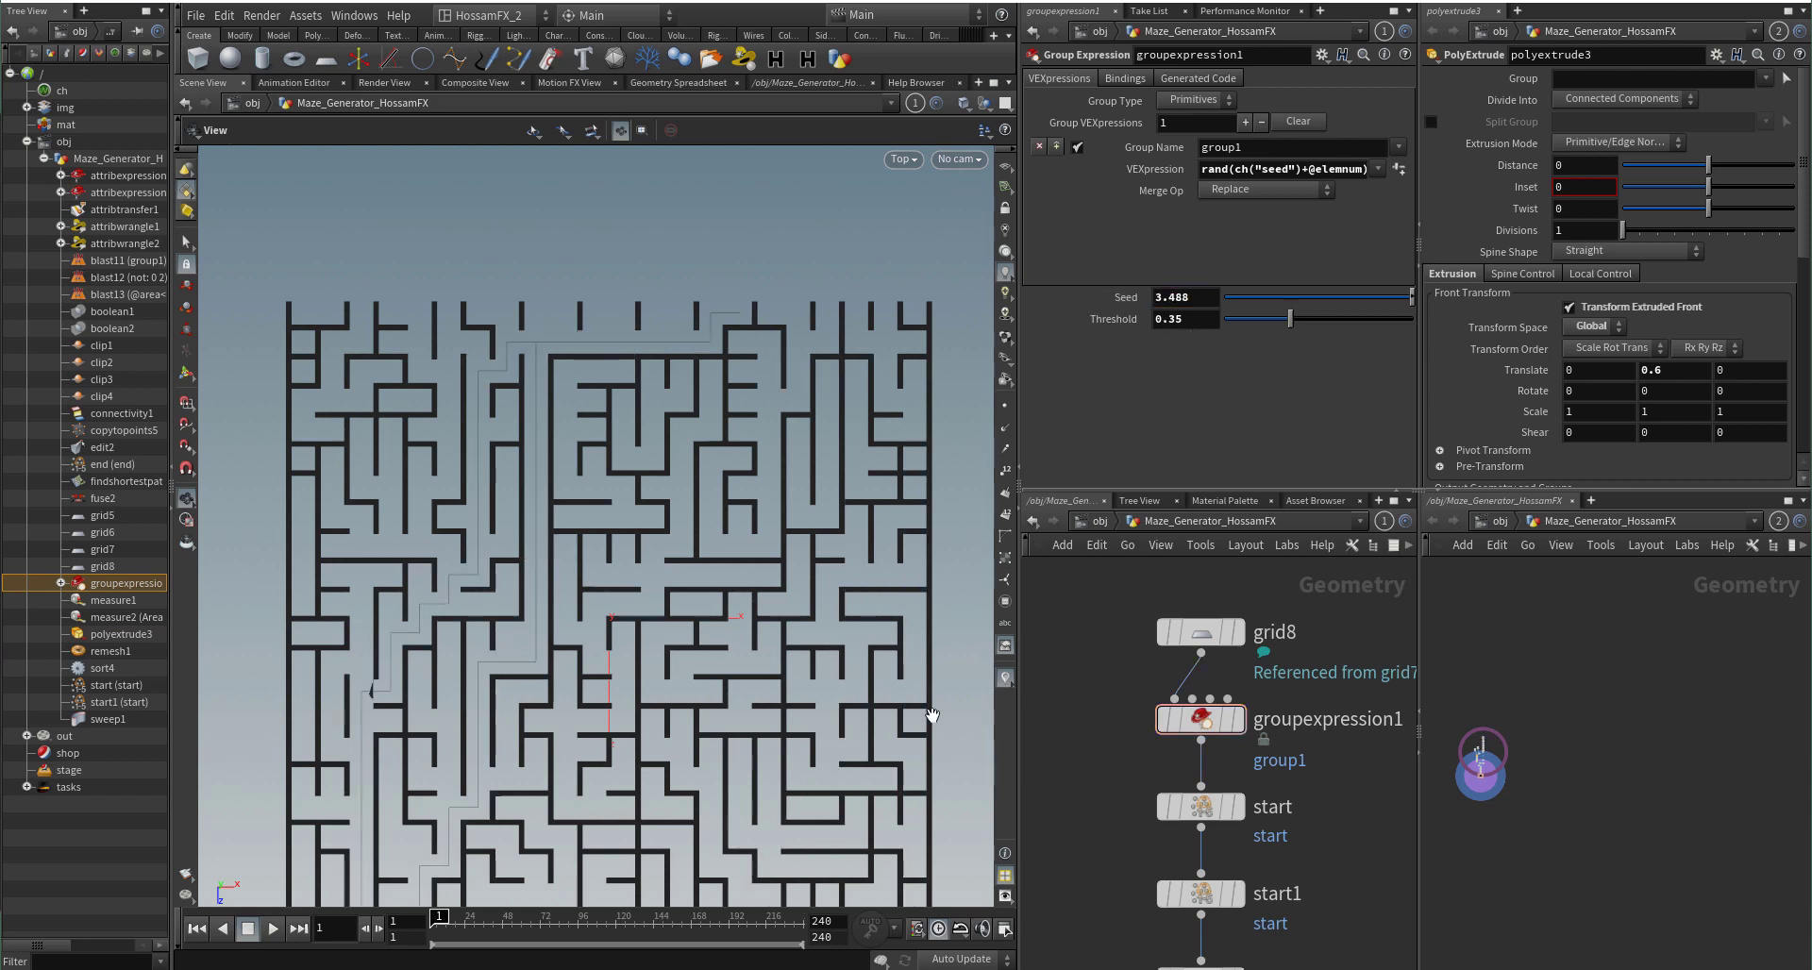
Step: Inspect the regenerated path, then set groupexpression1's seed to 3.588 to produce a different route through the maze
{"action": "right_click_drag", "start_coordinate": [772, 626], "coordinate": [635, 681]}
{"action": "middle_click_drag", "start_coordinate": [636, 680], "coordinate": [635, 643]}
{"action": "scroll", "coordinate": [547, 655], "scroll_direction": "up", "scroll_amount": 3}
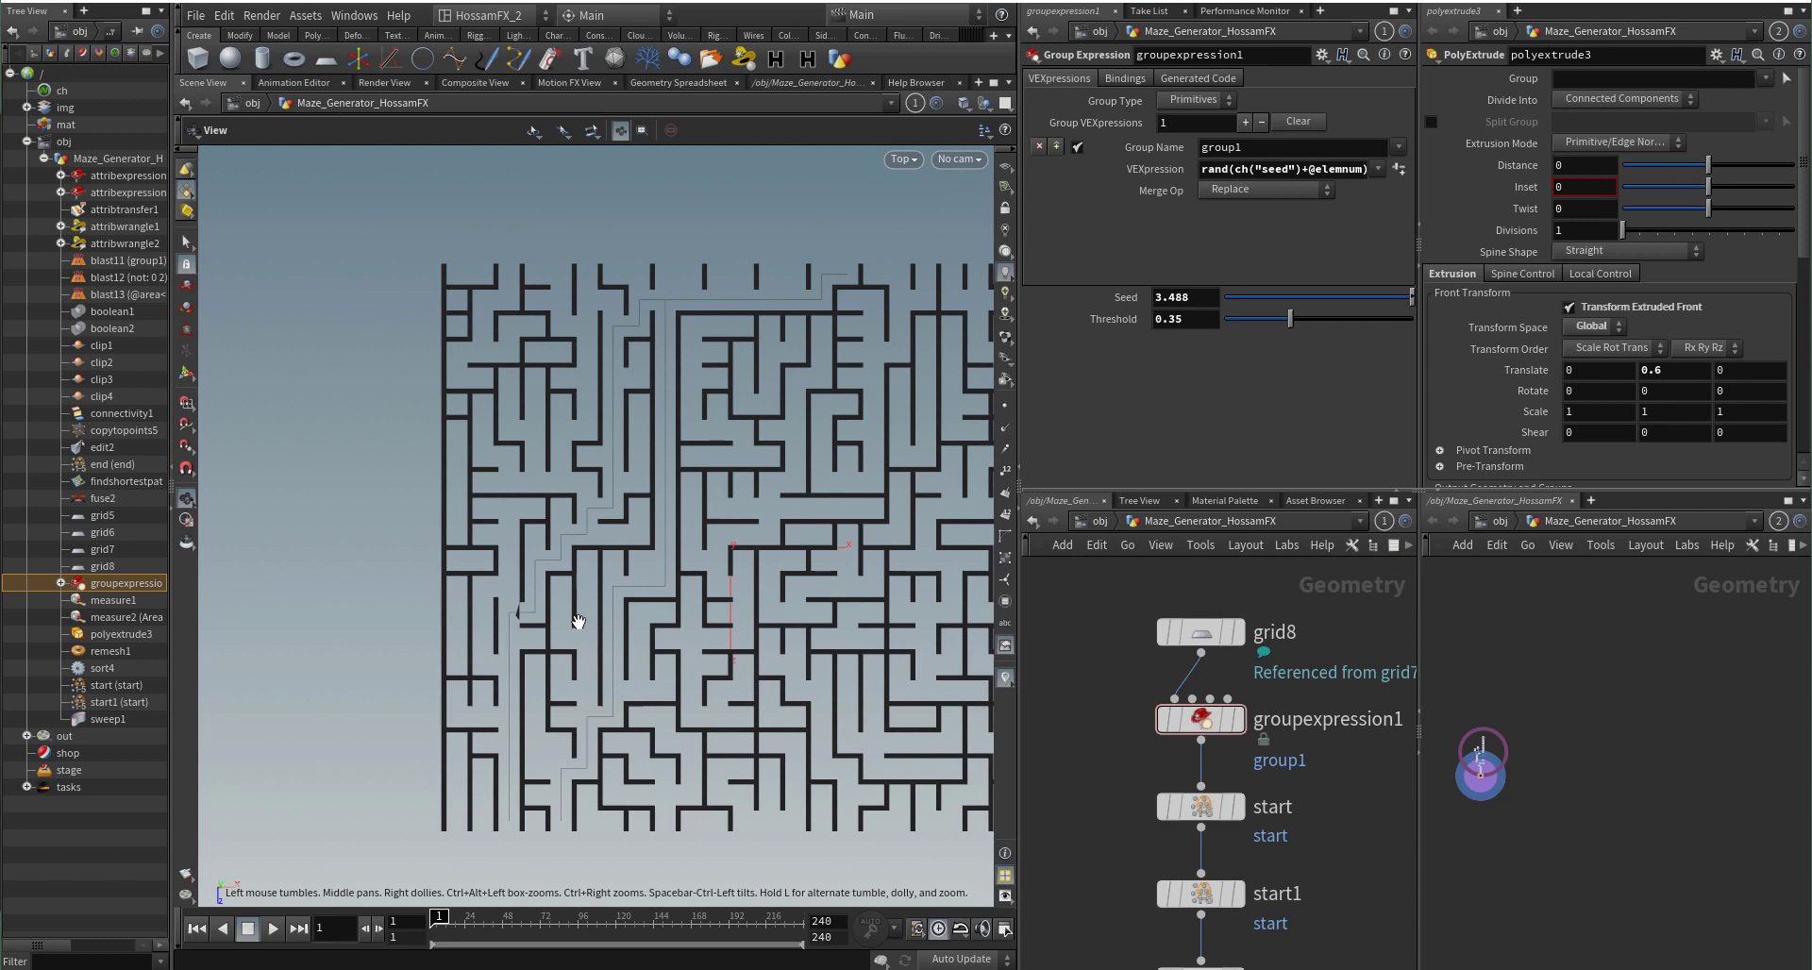
{"action": "scroll", "coordinate": [512, 635], "scroll_direction": "up", "scroll_amount": 3}
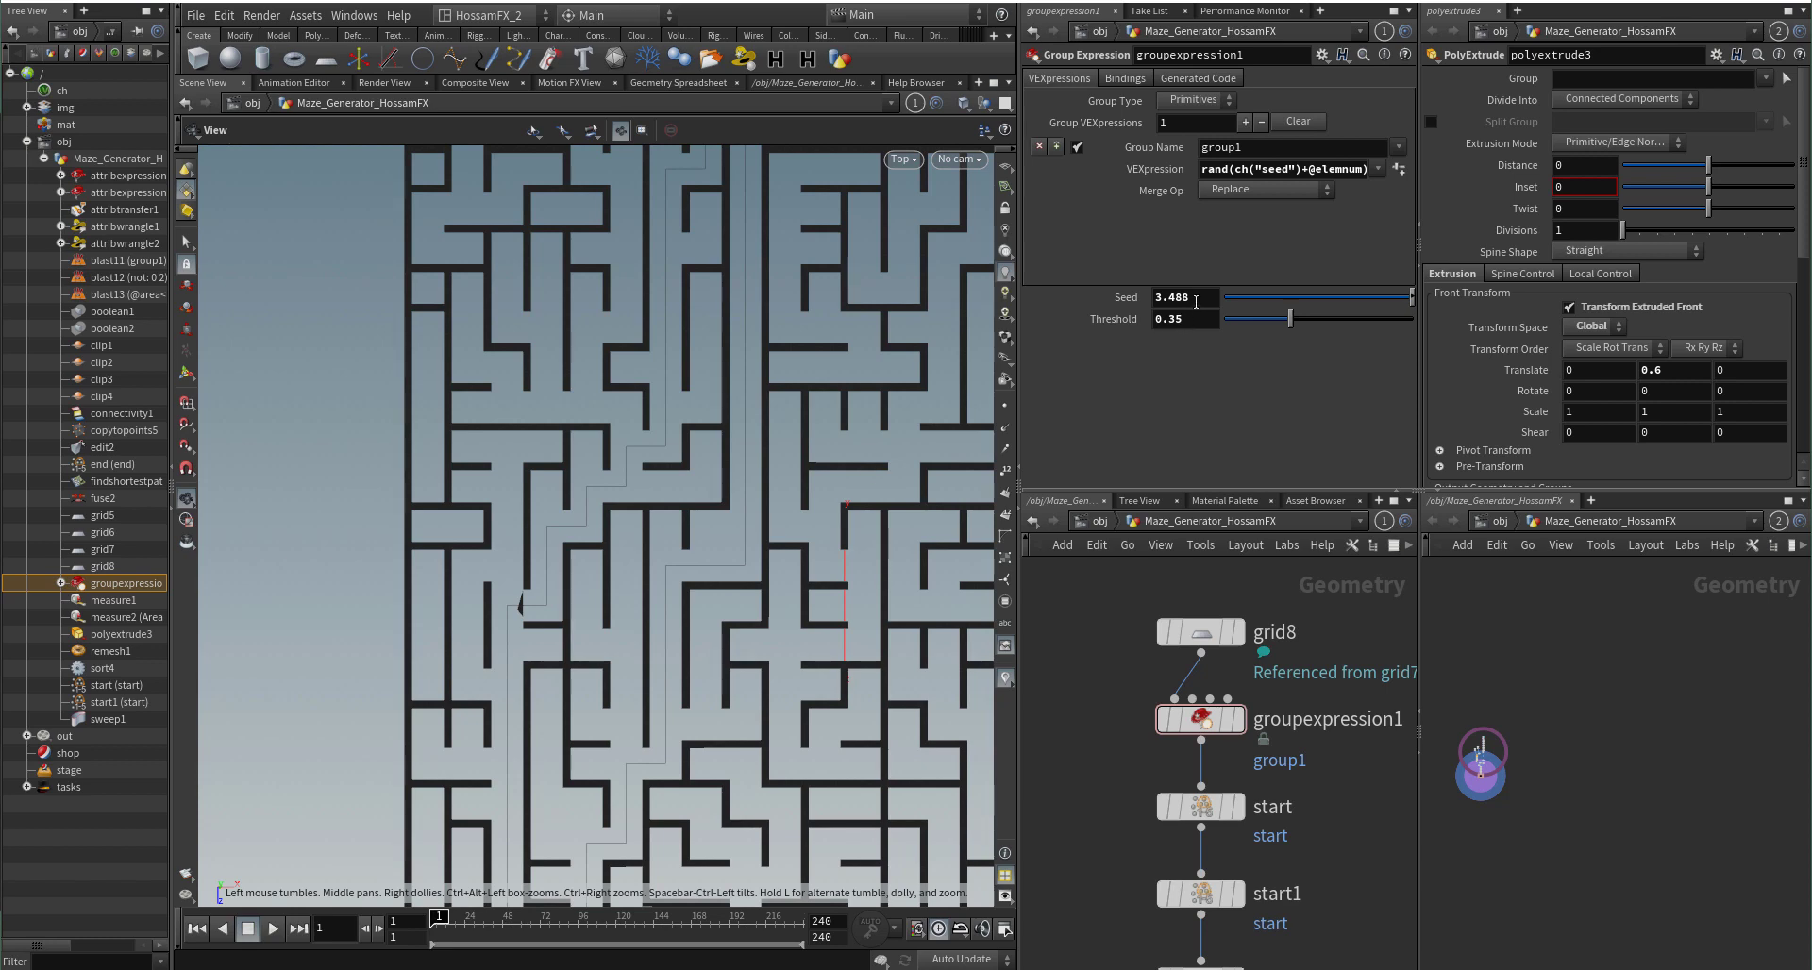
{"action": "key", "text": "Return"}
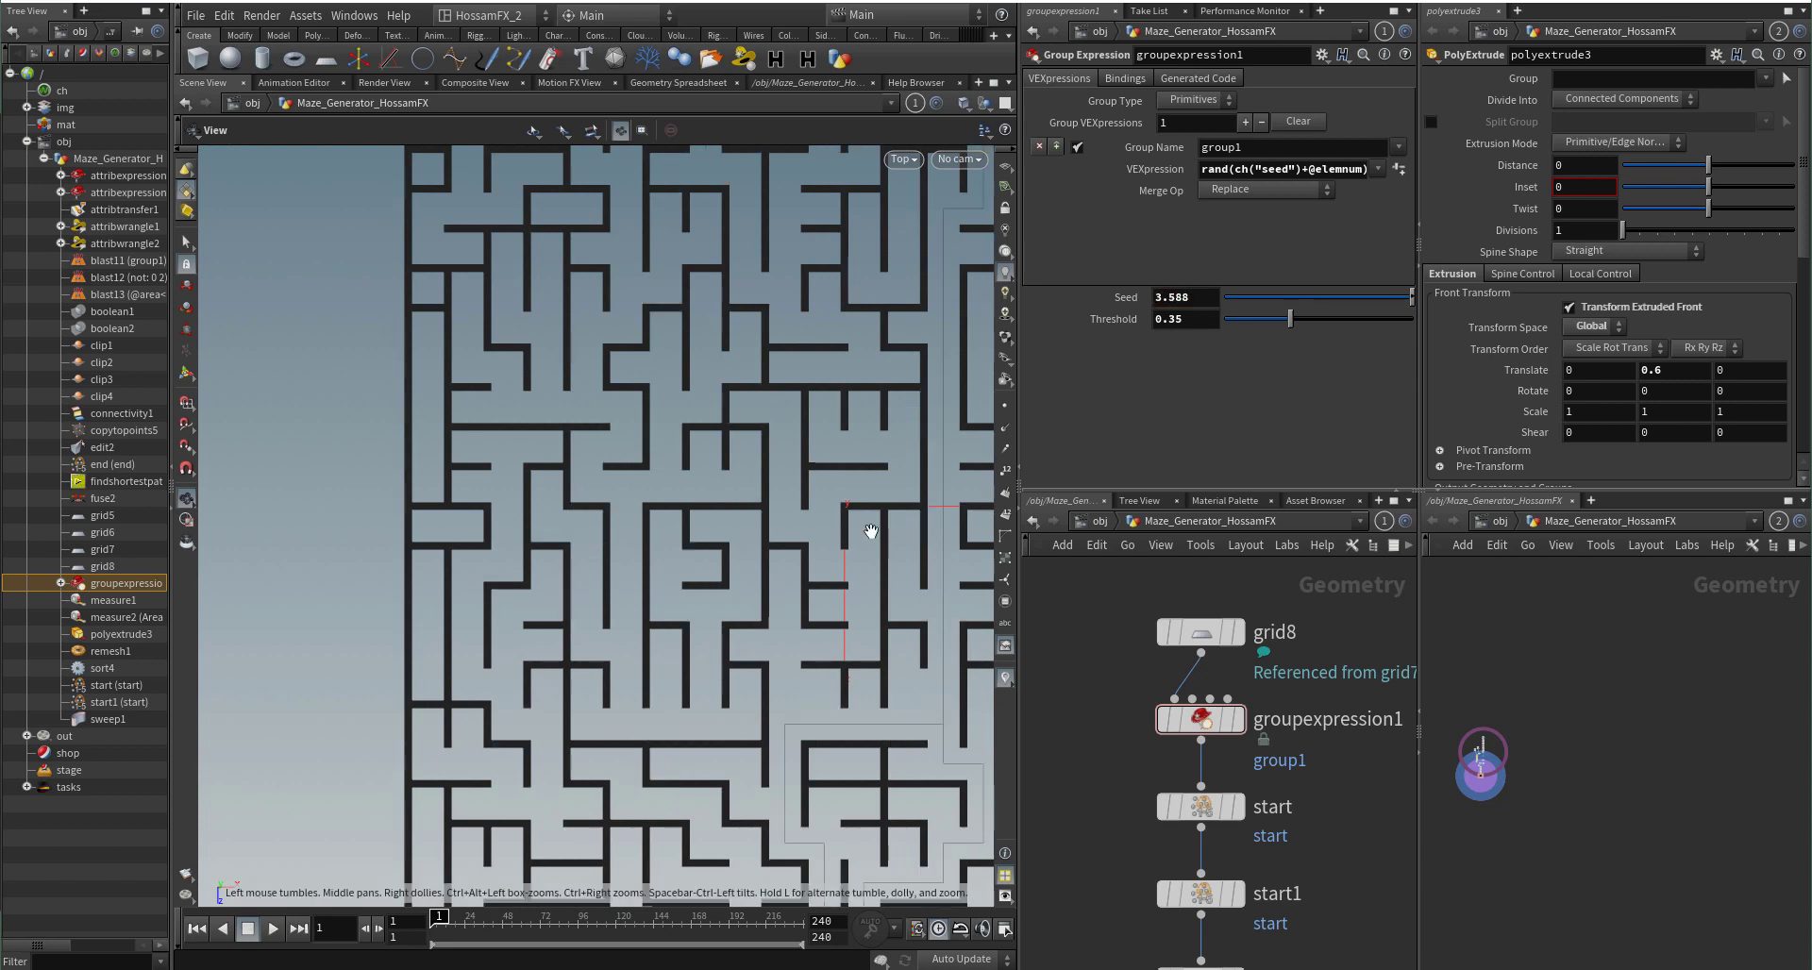
{"action": "scroll", "coordinate": [838, 540], "scroll_direction": "down", "scroll_amount": 7}
{"action": "middle_click_drag", "start_coordinate": [838, 540], "coordinate": [680, 556]}
{"action": "scroll", "coordinate": [685, 713], "scroll_direction": "up", "scroll_amount": 3}
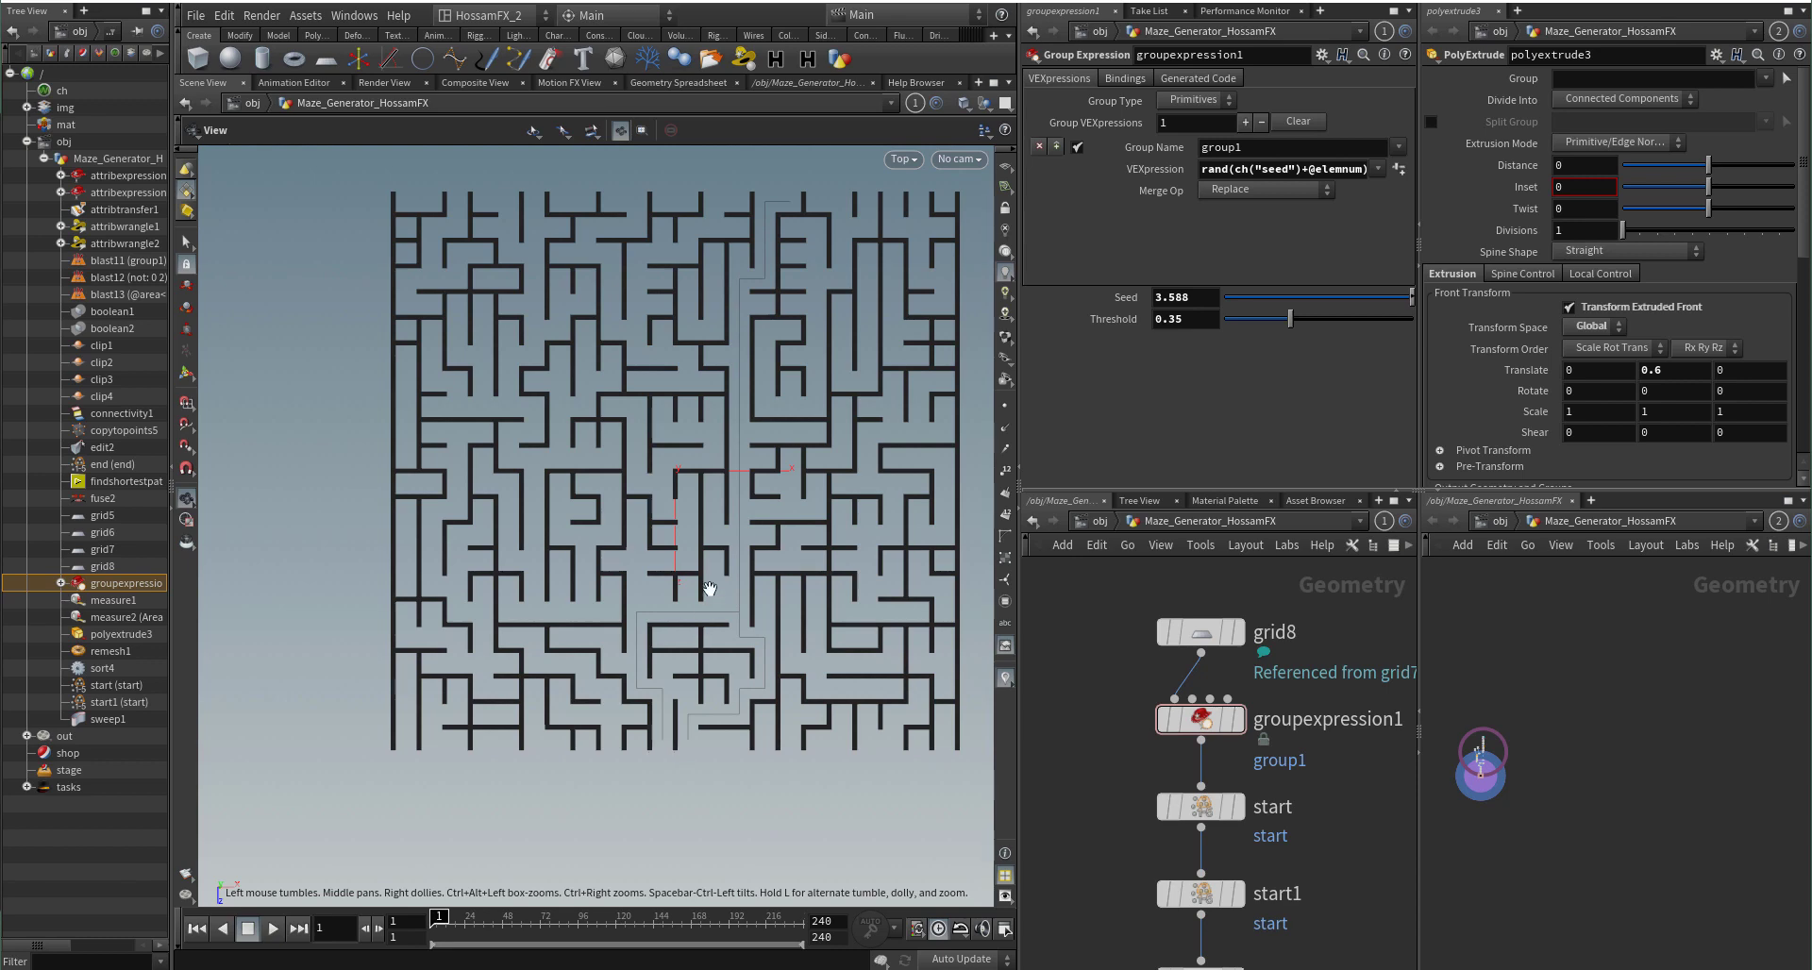
Step: Set groupexpression1's seed to 3.788 and follow the new path through the maze
{"action": "middle_click_drag", "start_coordinate": [709, 589], "coordinate": [696, 651]}
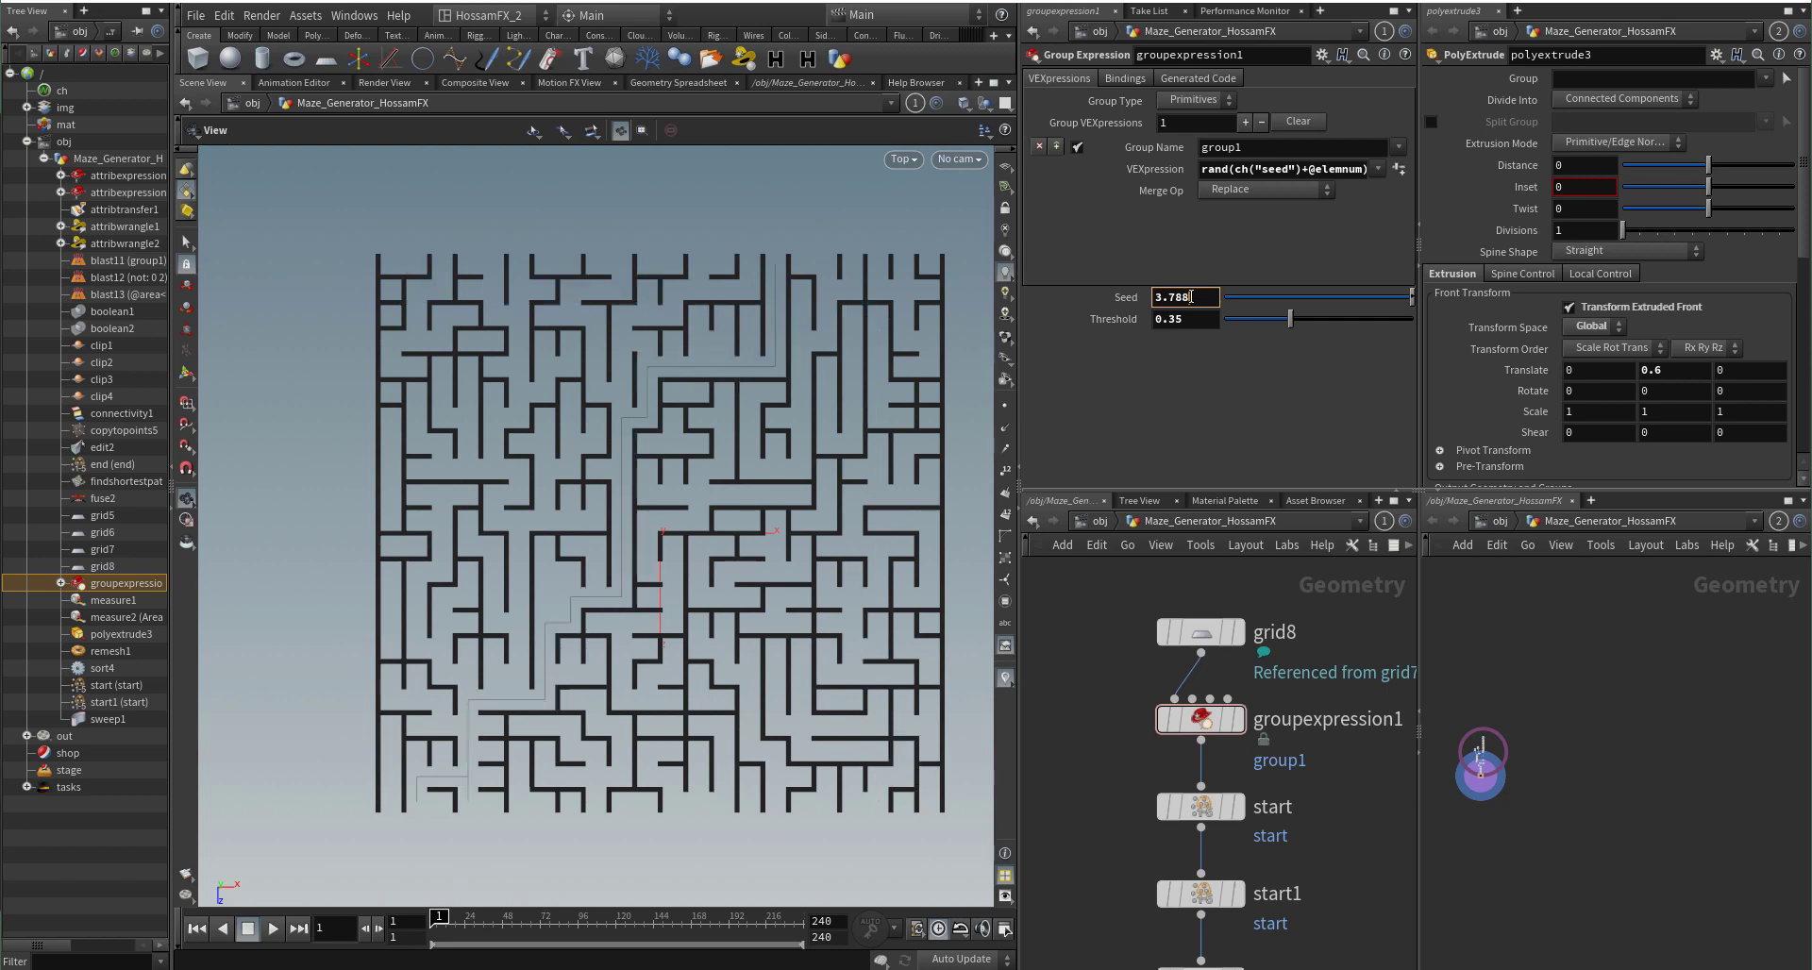
{"action": "scroll", "coordinate": [458, 824], "scroll_direction": "up", "scroll_amount": 3}
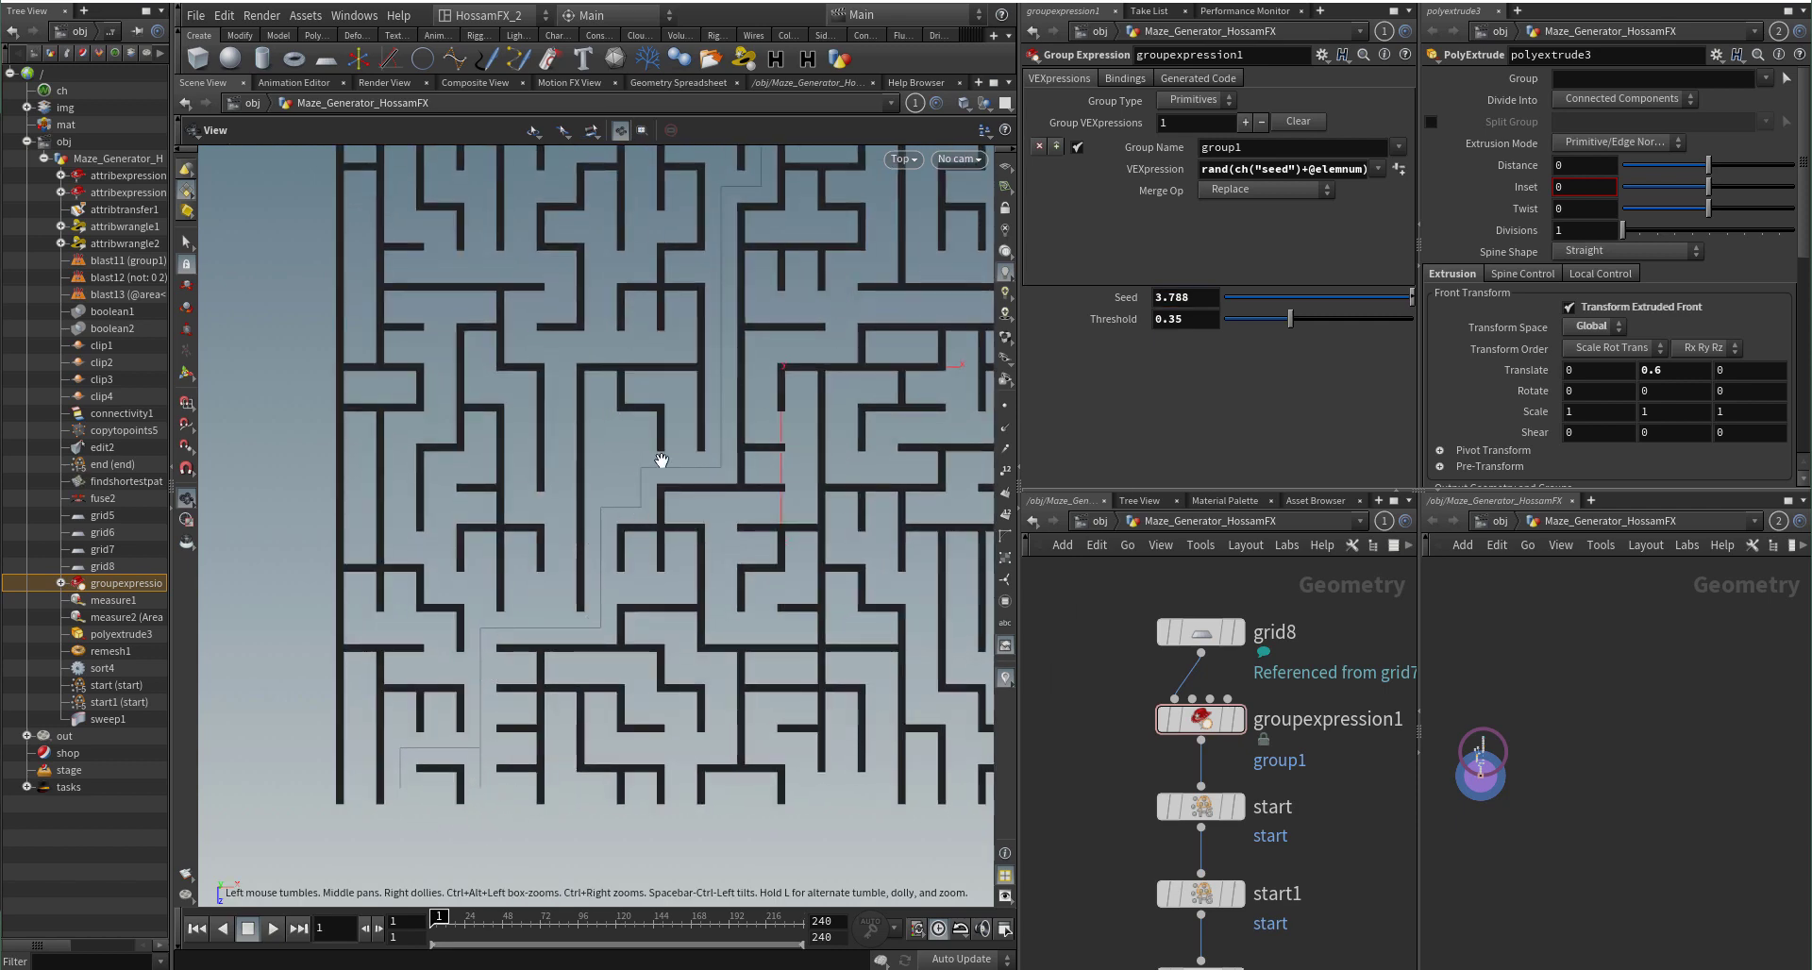
{"action": "middle_click_drag", "start_coordinate": [721, 457], "coordinate": [667, 534]}
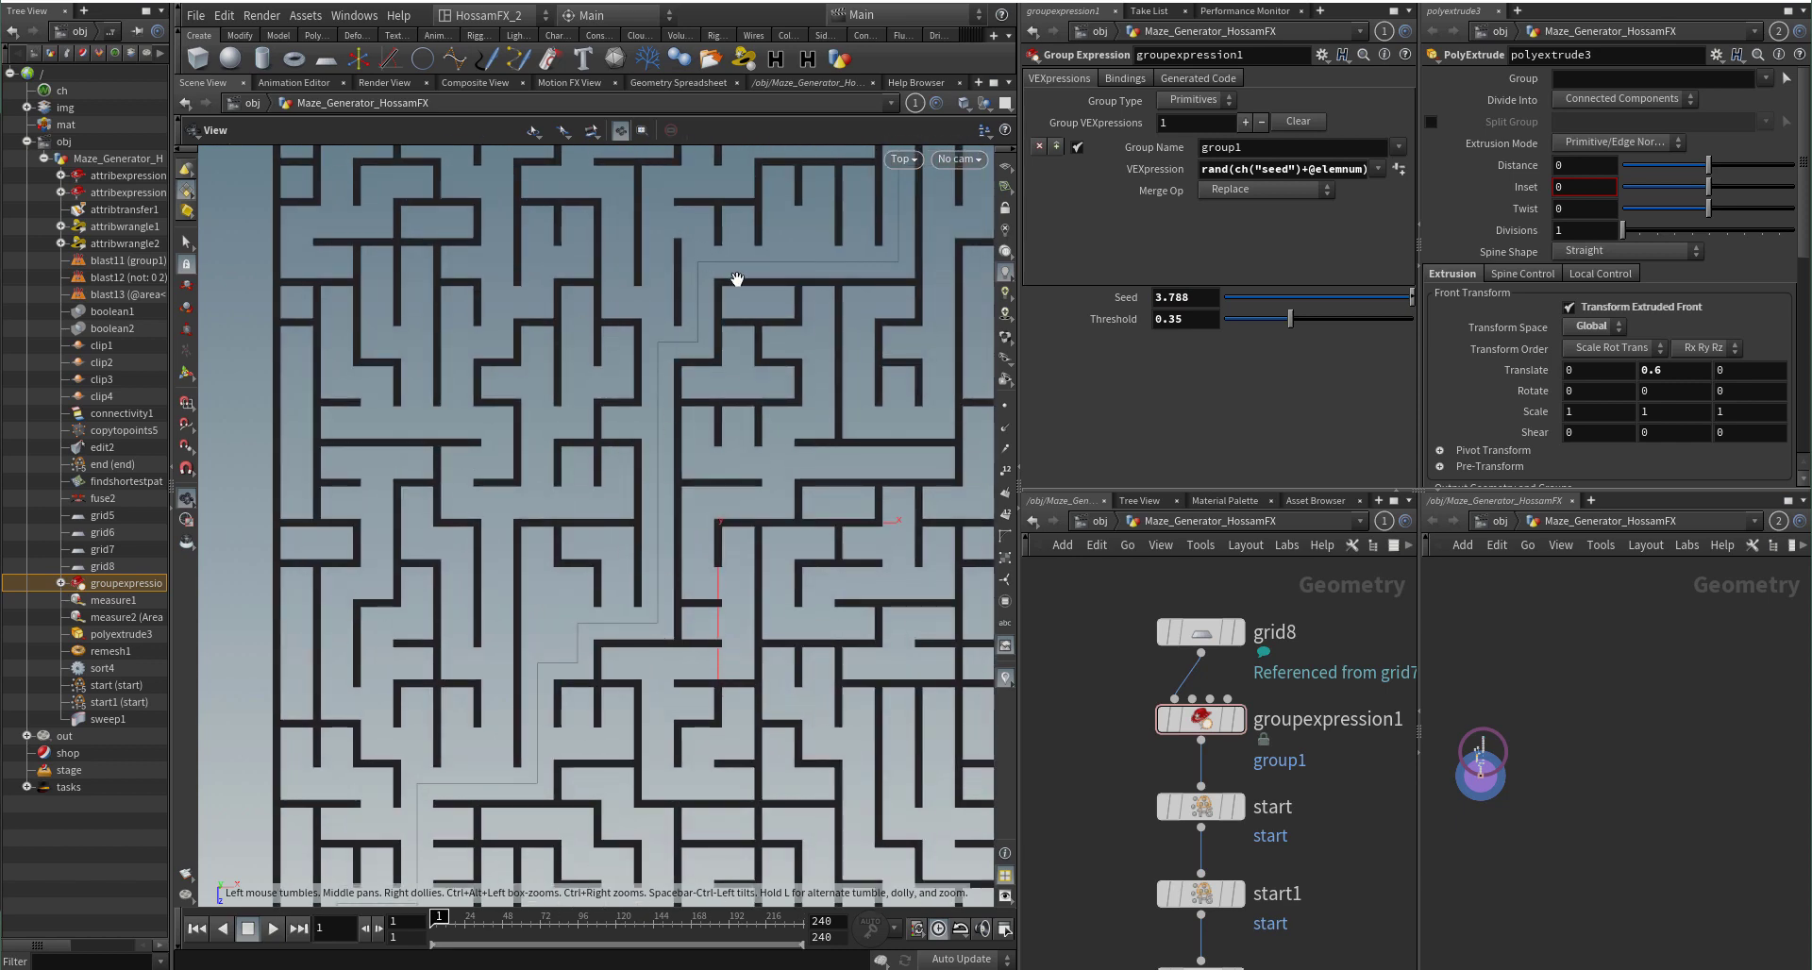
{"action": "middle_click_drag", "start_coordinate": [737, 279], "coordinate": [708, 457]}
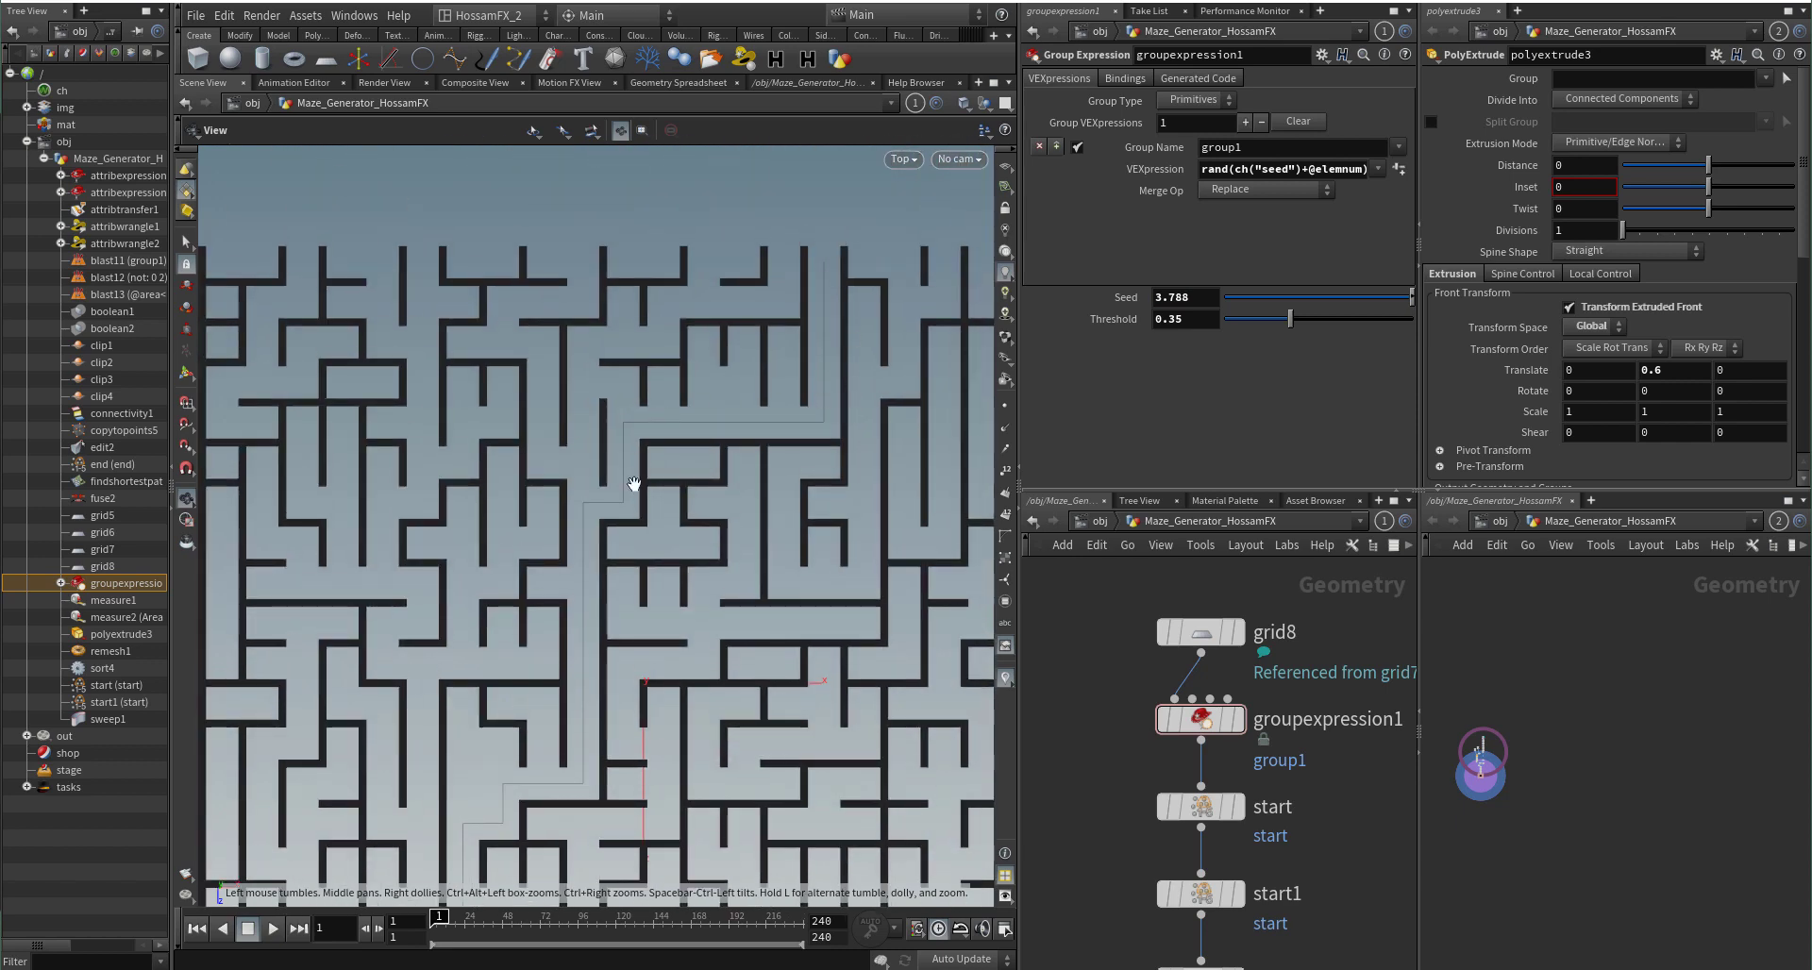
{"action": "scroll", "coordinate": [597, 623], "scroll_direction": "down", "scroll_amount": 5}
{"action": "scroll", "coordinate": [1104, 732], "scroll_direction": "down", "scroll_amount": 1}
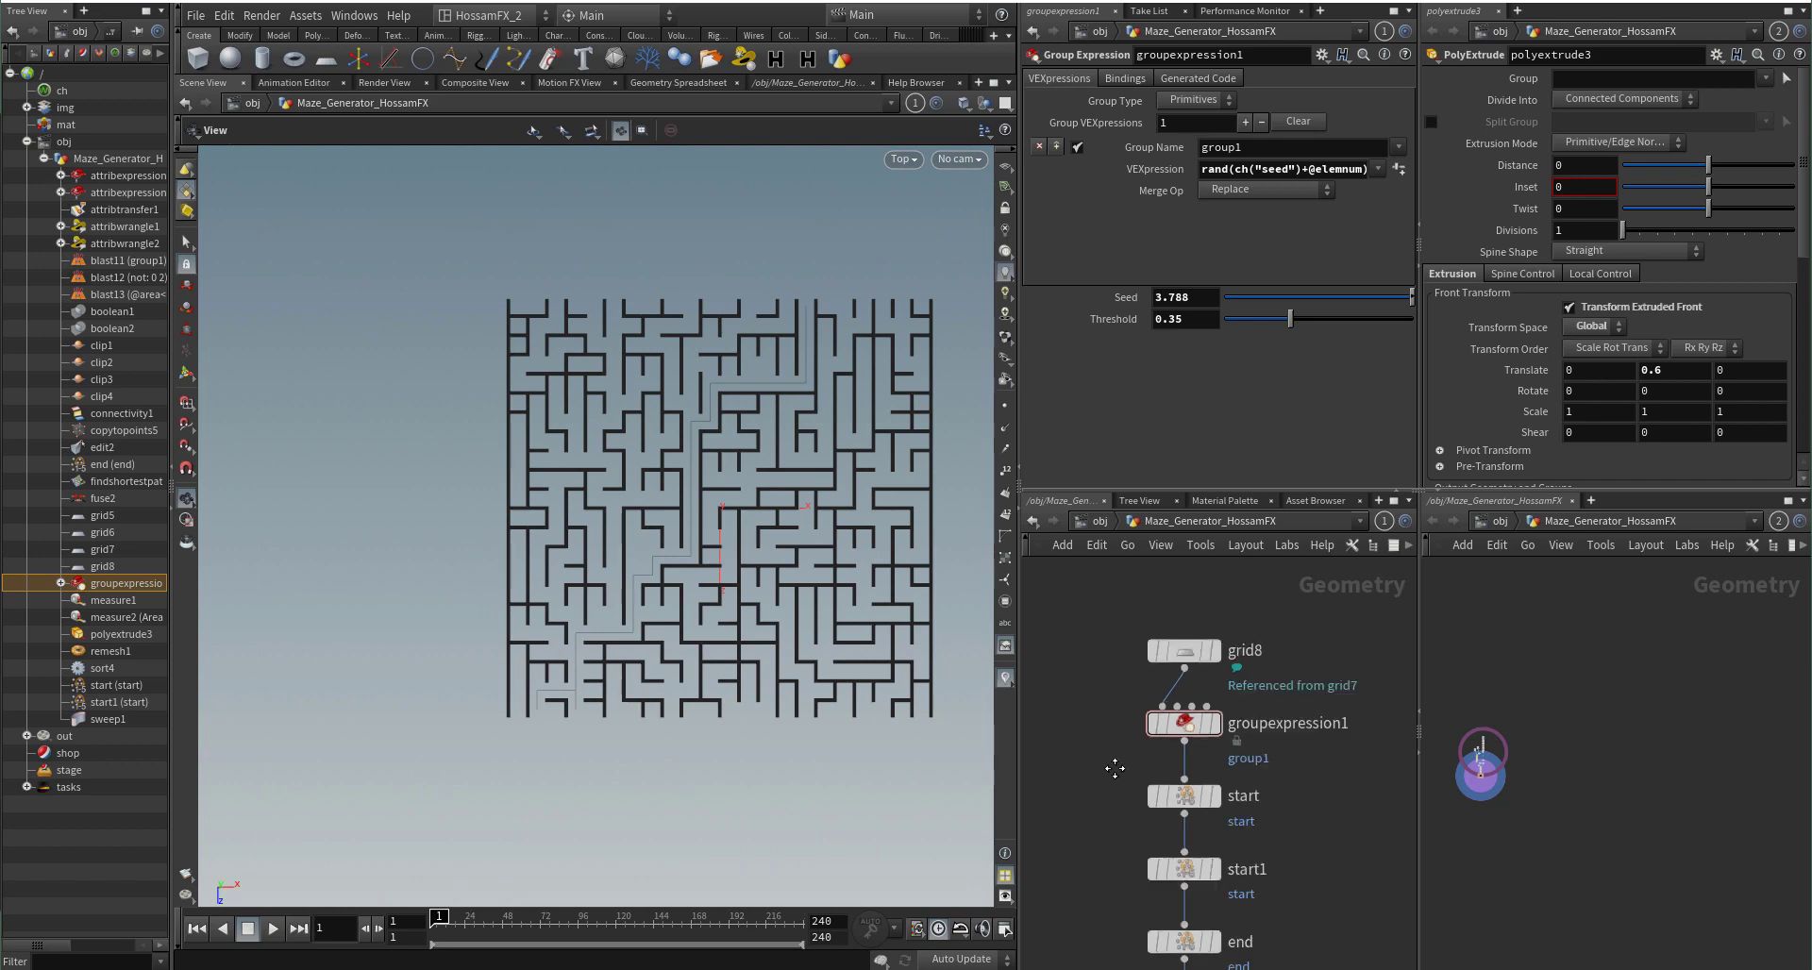
Step: Set attribwrangle1's seed to 3.7 and then 3.8 to vary the maze walls around the same path
{"action": "scroll", "coordinate": [1193, 810], "scroll_direction": "down", "scroll_amount": 4}
{"action": "middle_click_drag", "start_coordinate": [1113, 769], "coordinate": [1289, 665]}
{"action": "scroll", "coordinate": [1229, 747], "scroll_direction": "up", "scroll_amount": 4}
{"action": "scroll", "coordinate": [1283, 740], "scroll_direction": "up", "scroll_amount": 2}
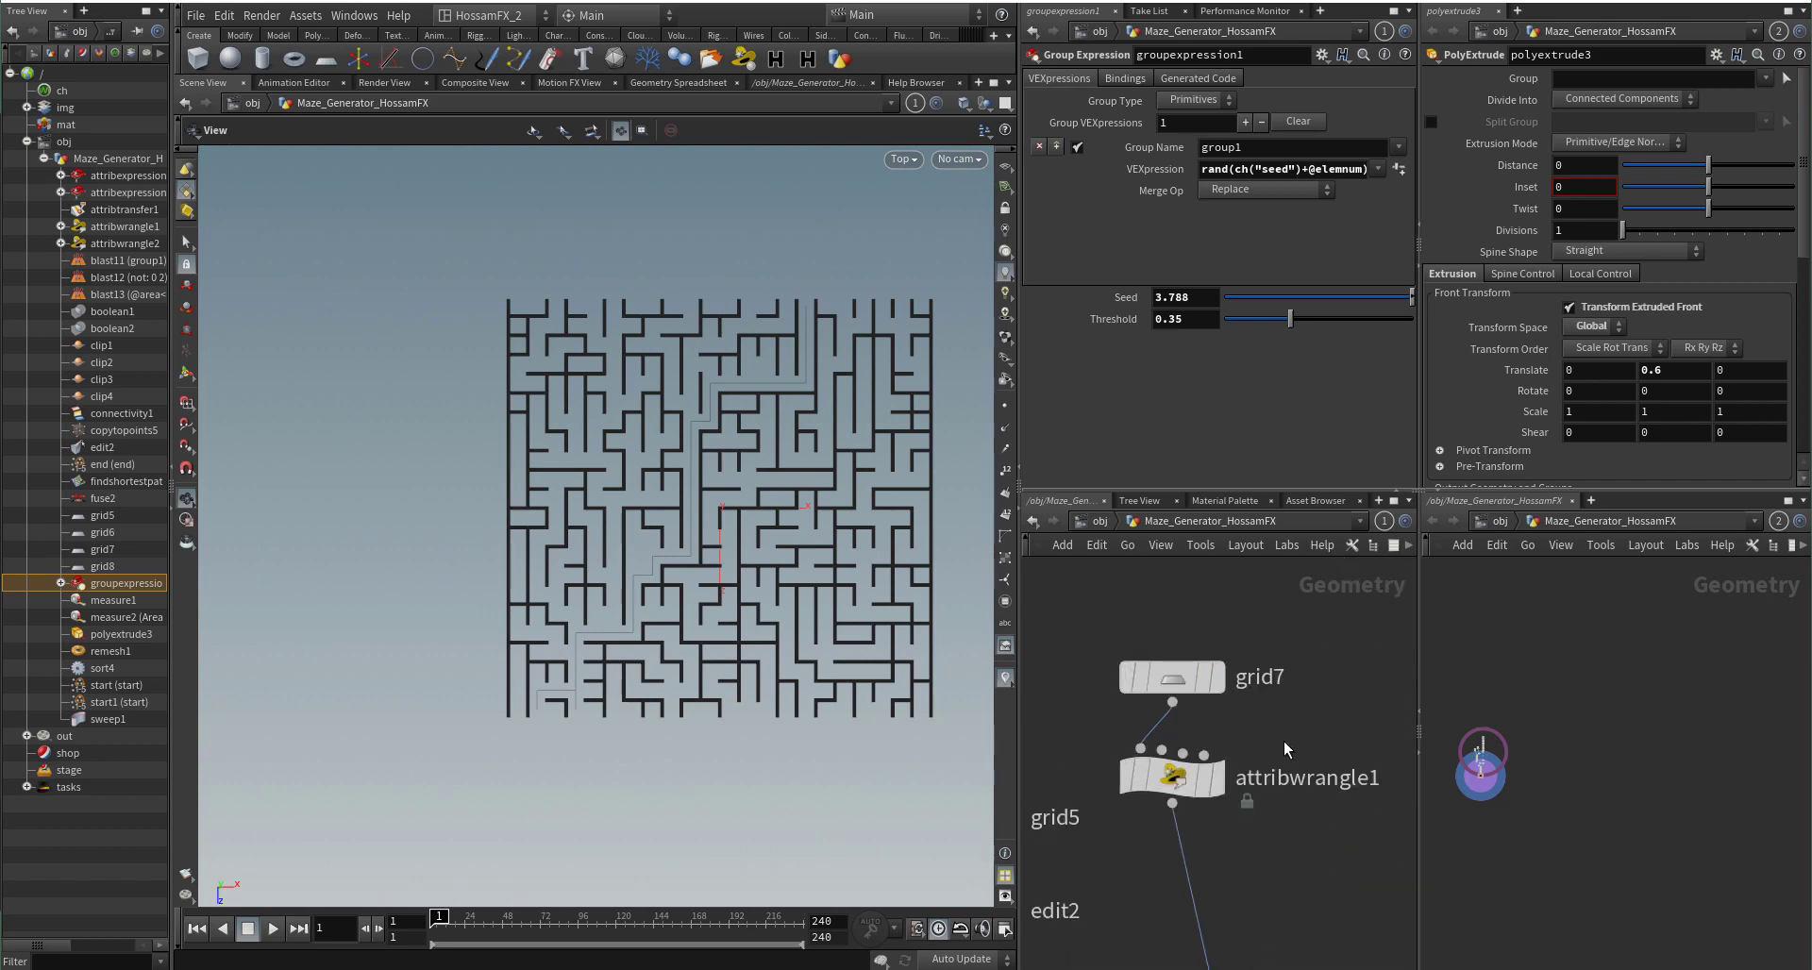
{"action": "left_click", "coordinate": [1194, 782]}
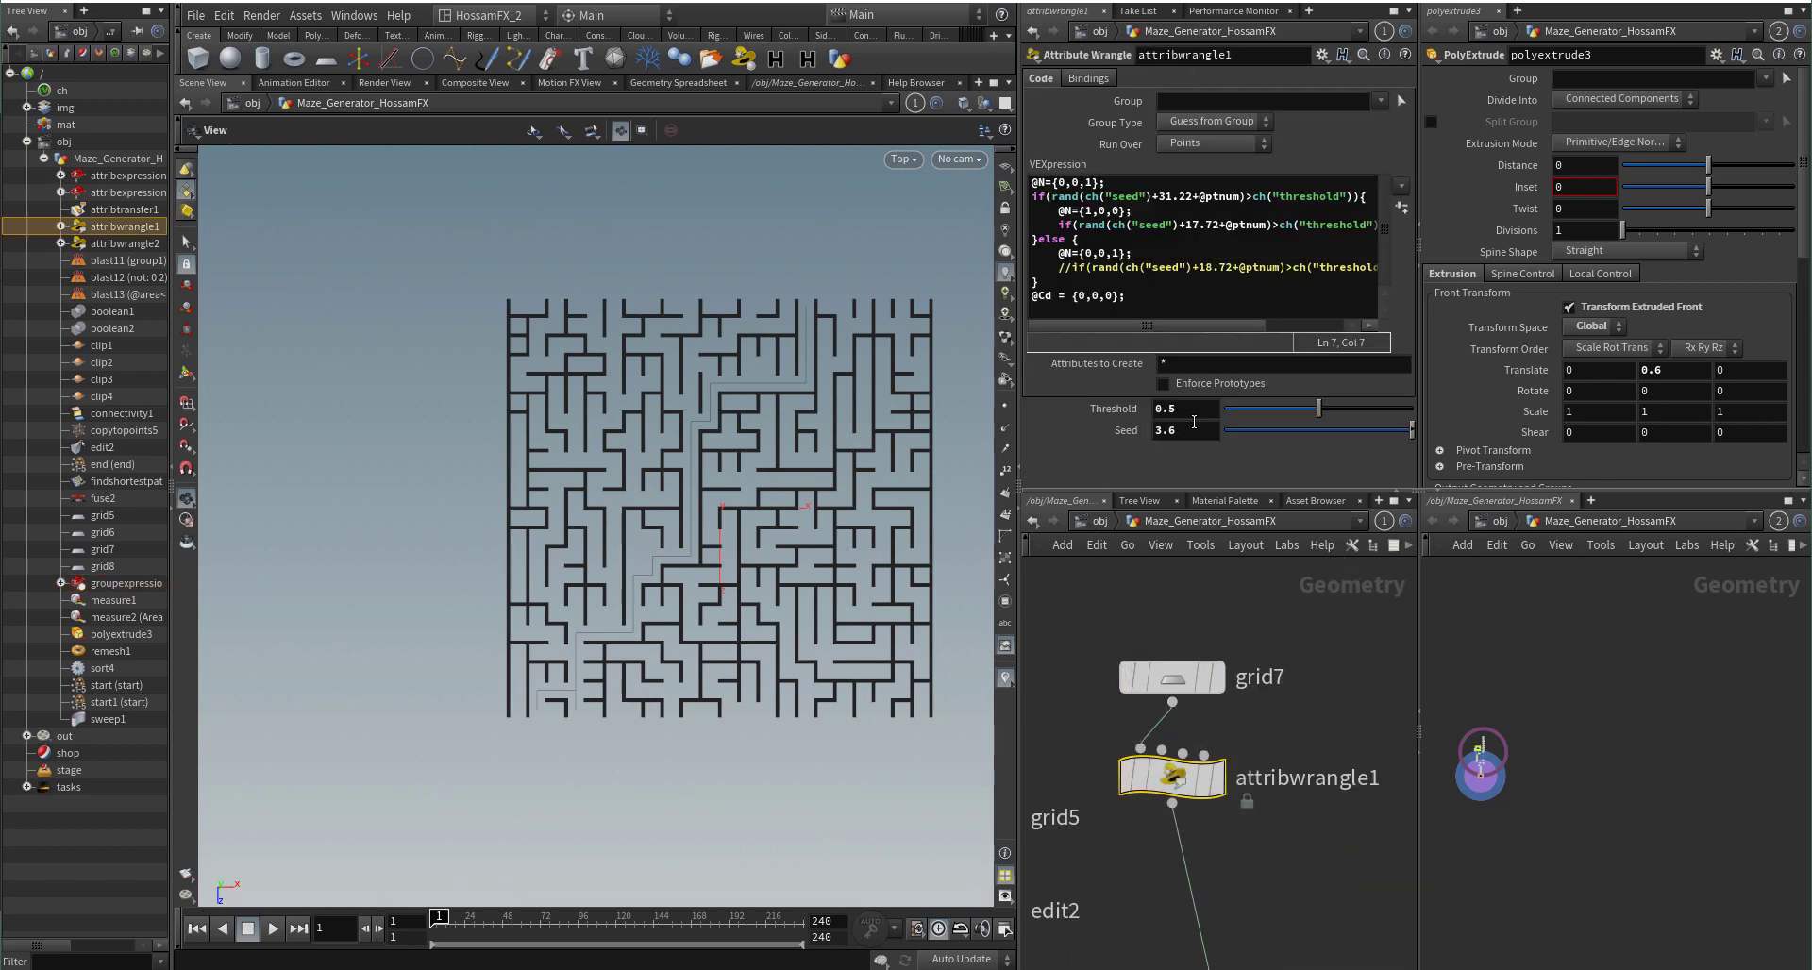
{"action": "key", "text": "Return"}
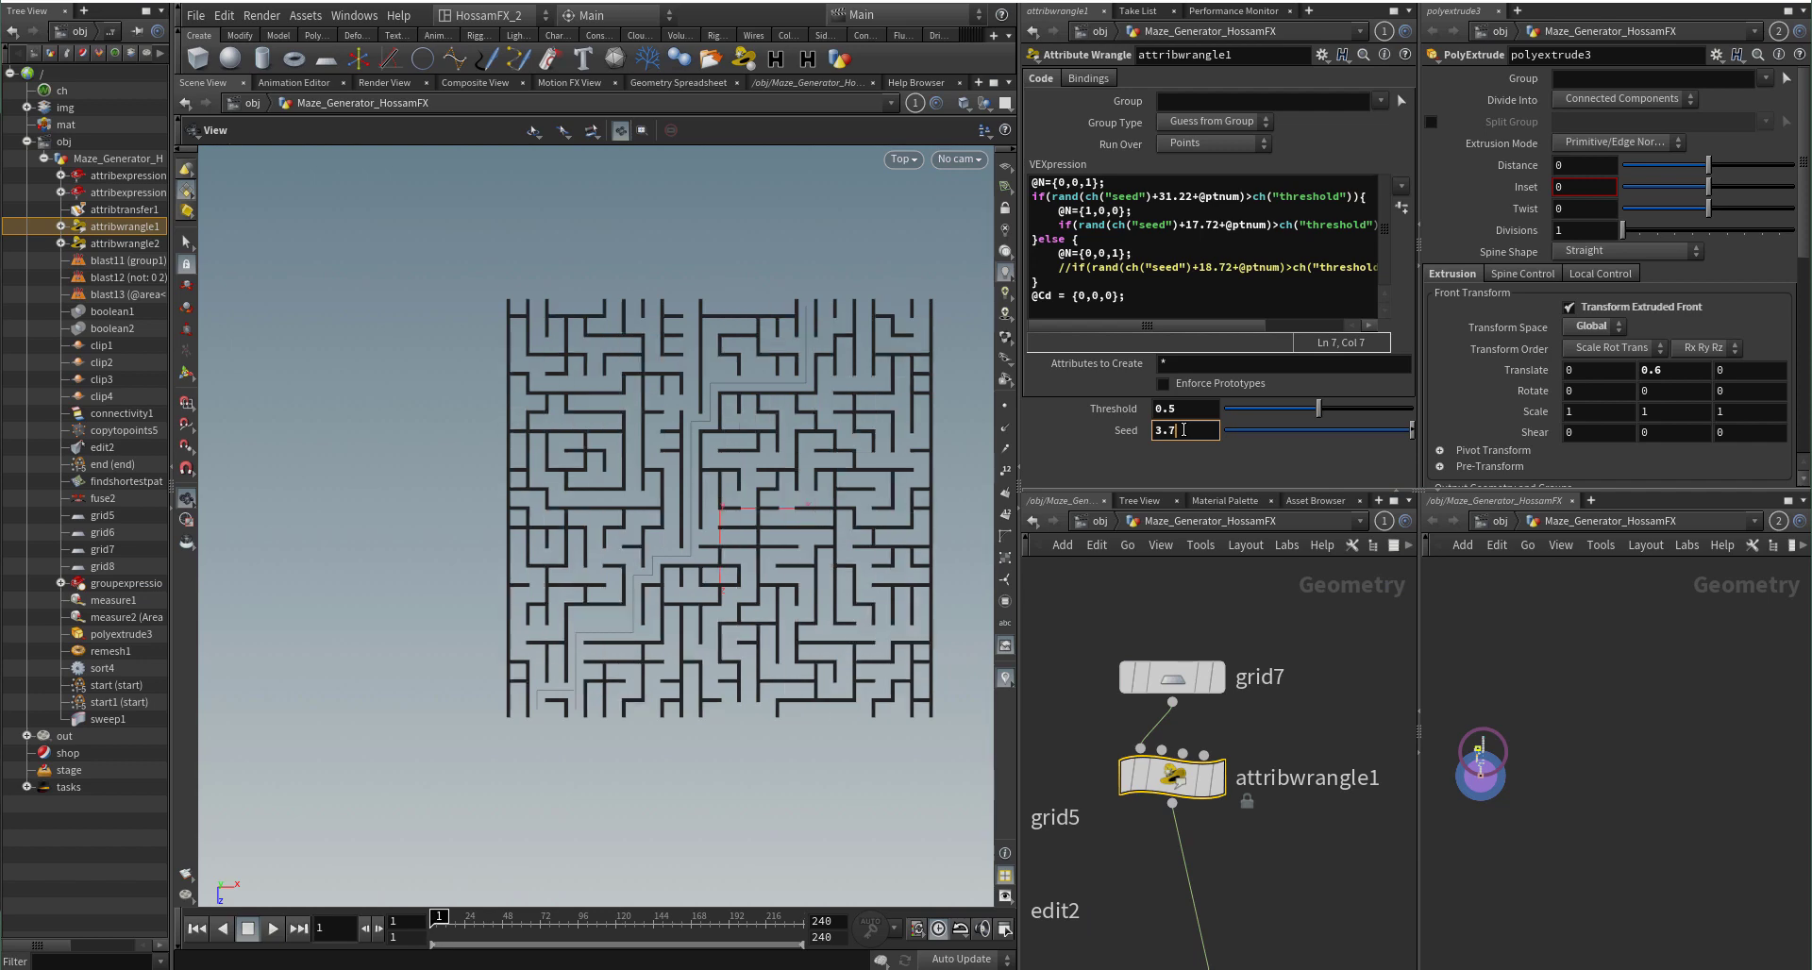
{"action": "key", "text": "Return"}
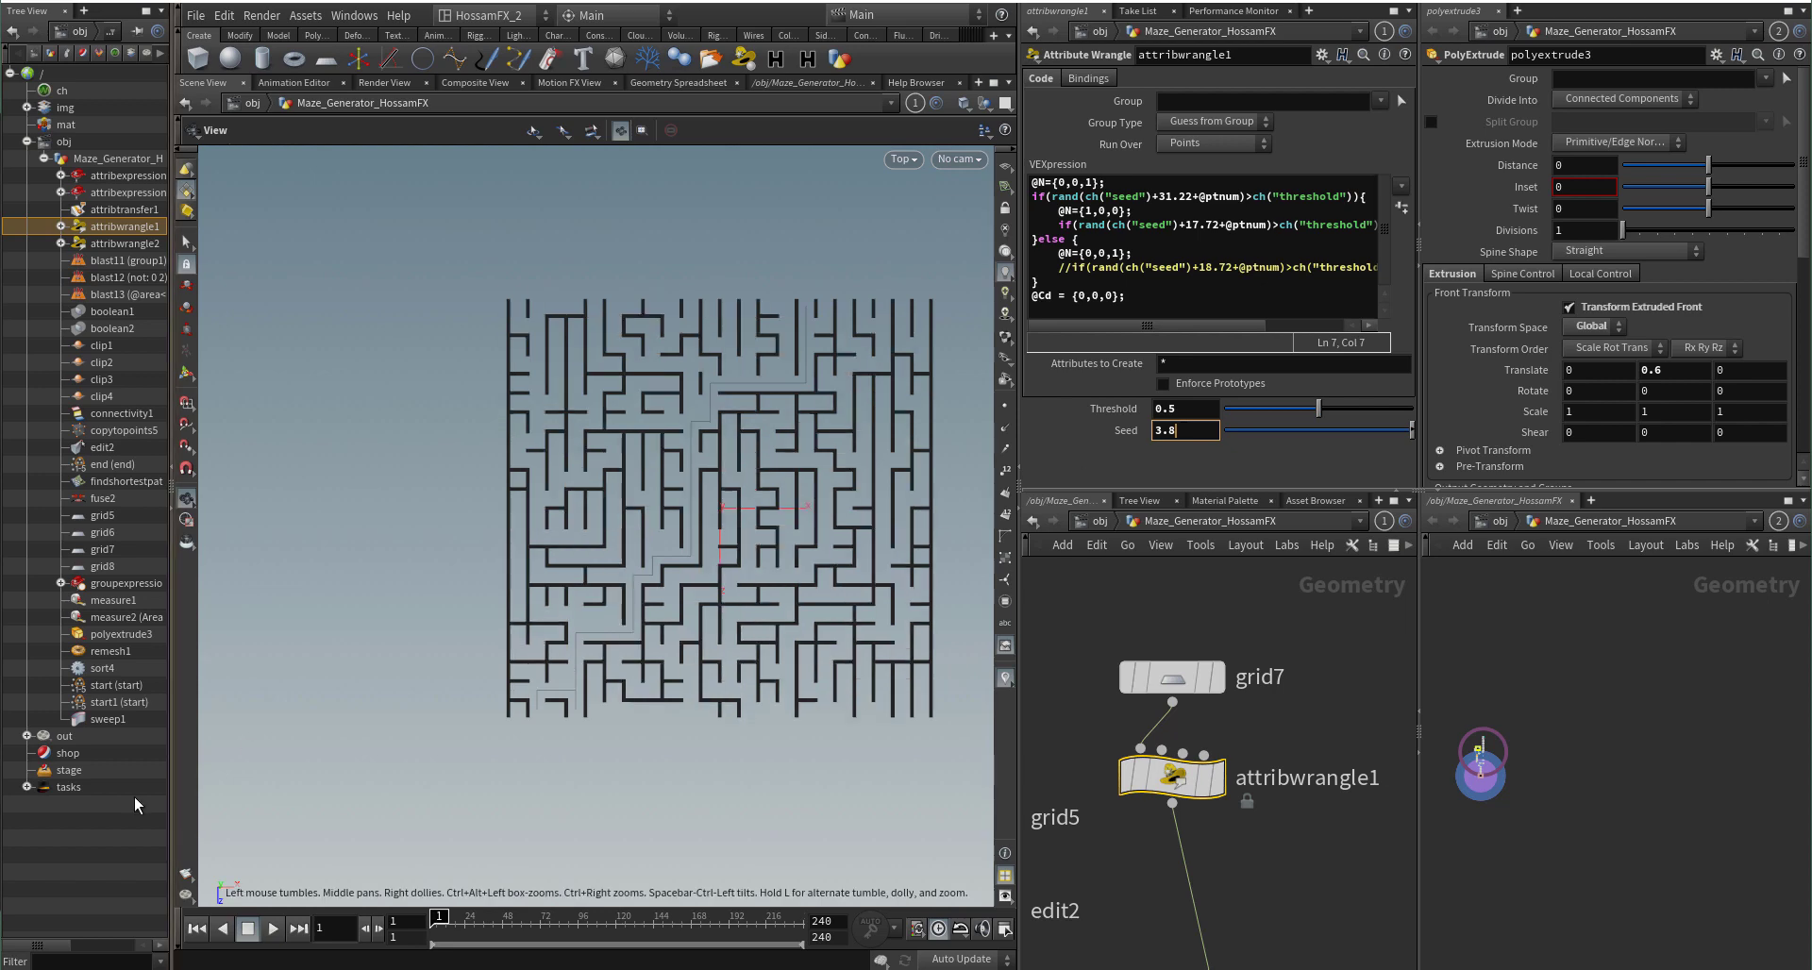
{"action": "scroll", "coordinate": [510, 722], "scroll_direction": "up", "scroll_amount": 3}
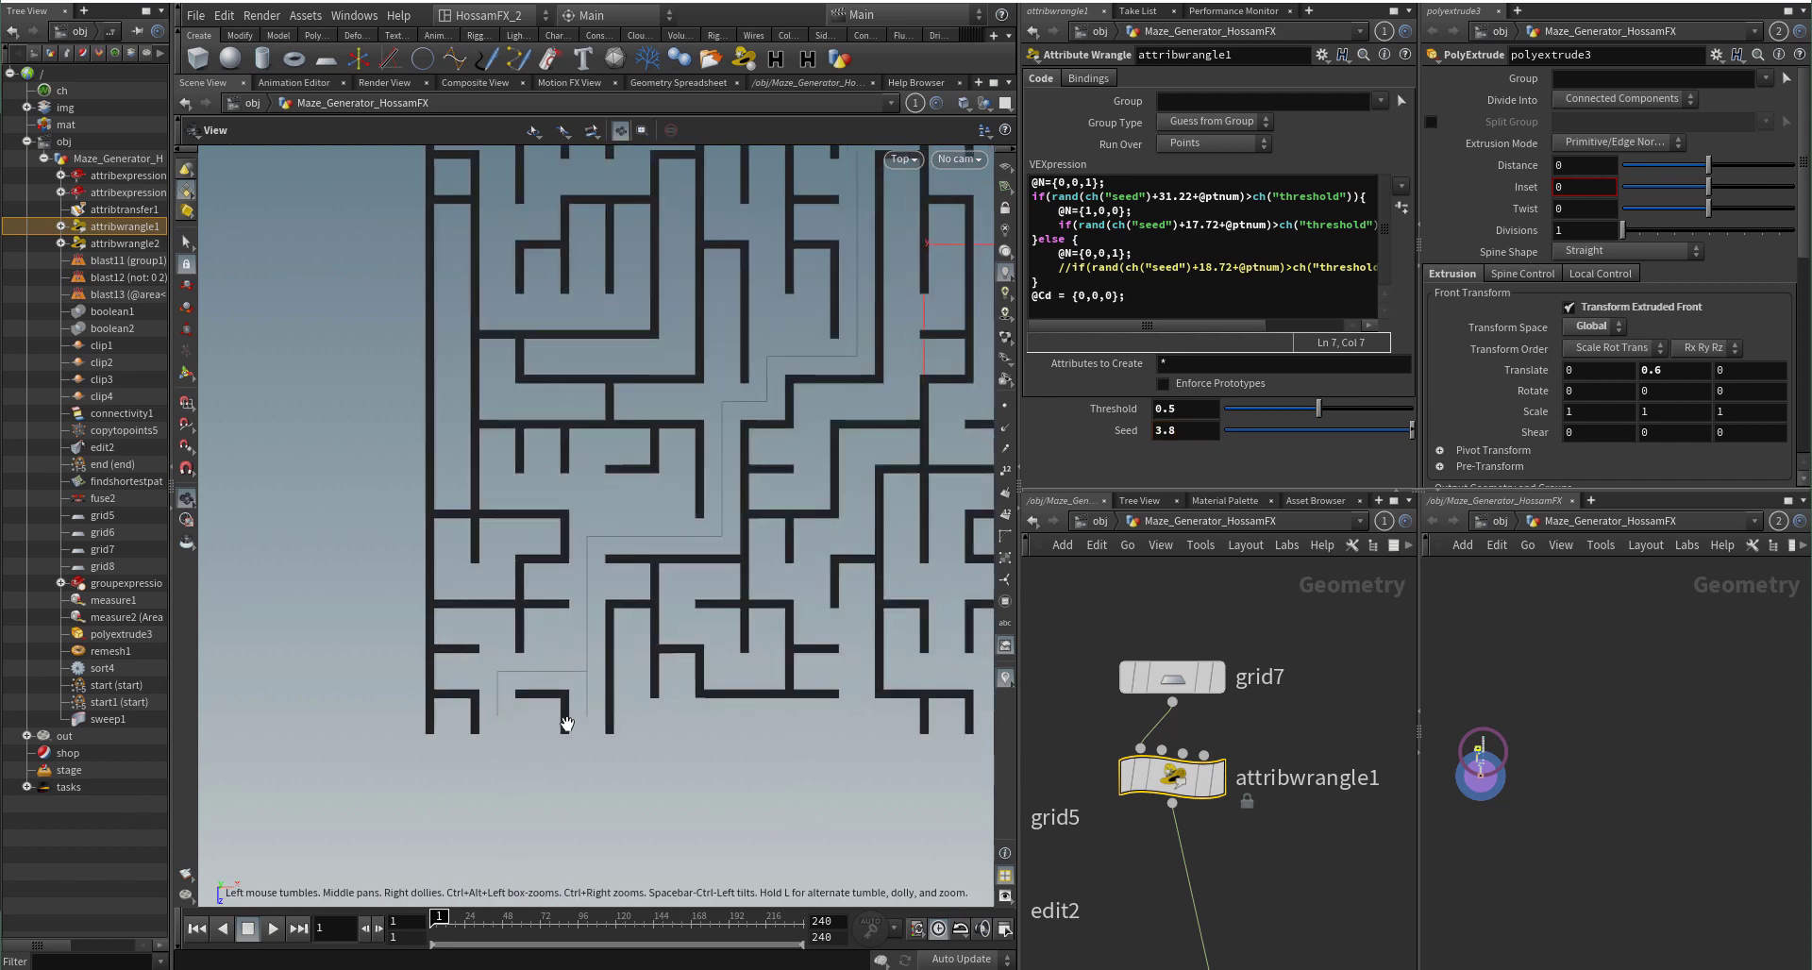
{"action": "scroll", "coordinate": [756, 708], "scroll_direction": "down", "scroll_amount": 1}
Step: Change attribwrangle2's display flag to show the shortest path as a white line, with the whole maze in view
{"action": "scroll", "coordinate": [1350, 853], "scroll_direction": "down", "scroll_amount": 5}
{"action": "middle_click_drag", "start_coordinate": [1350, 853], "coordinate": [1187, 791]}
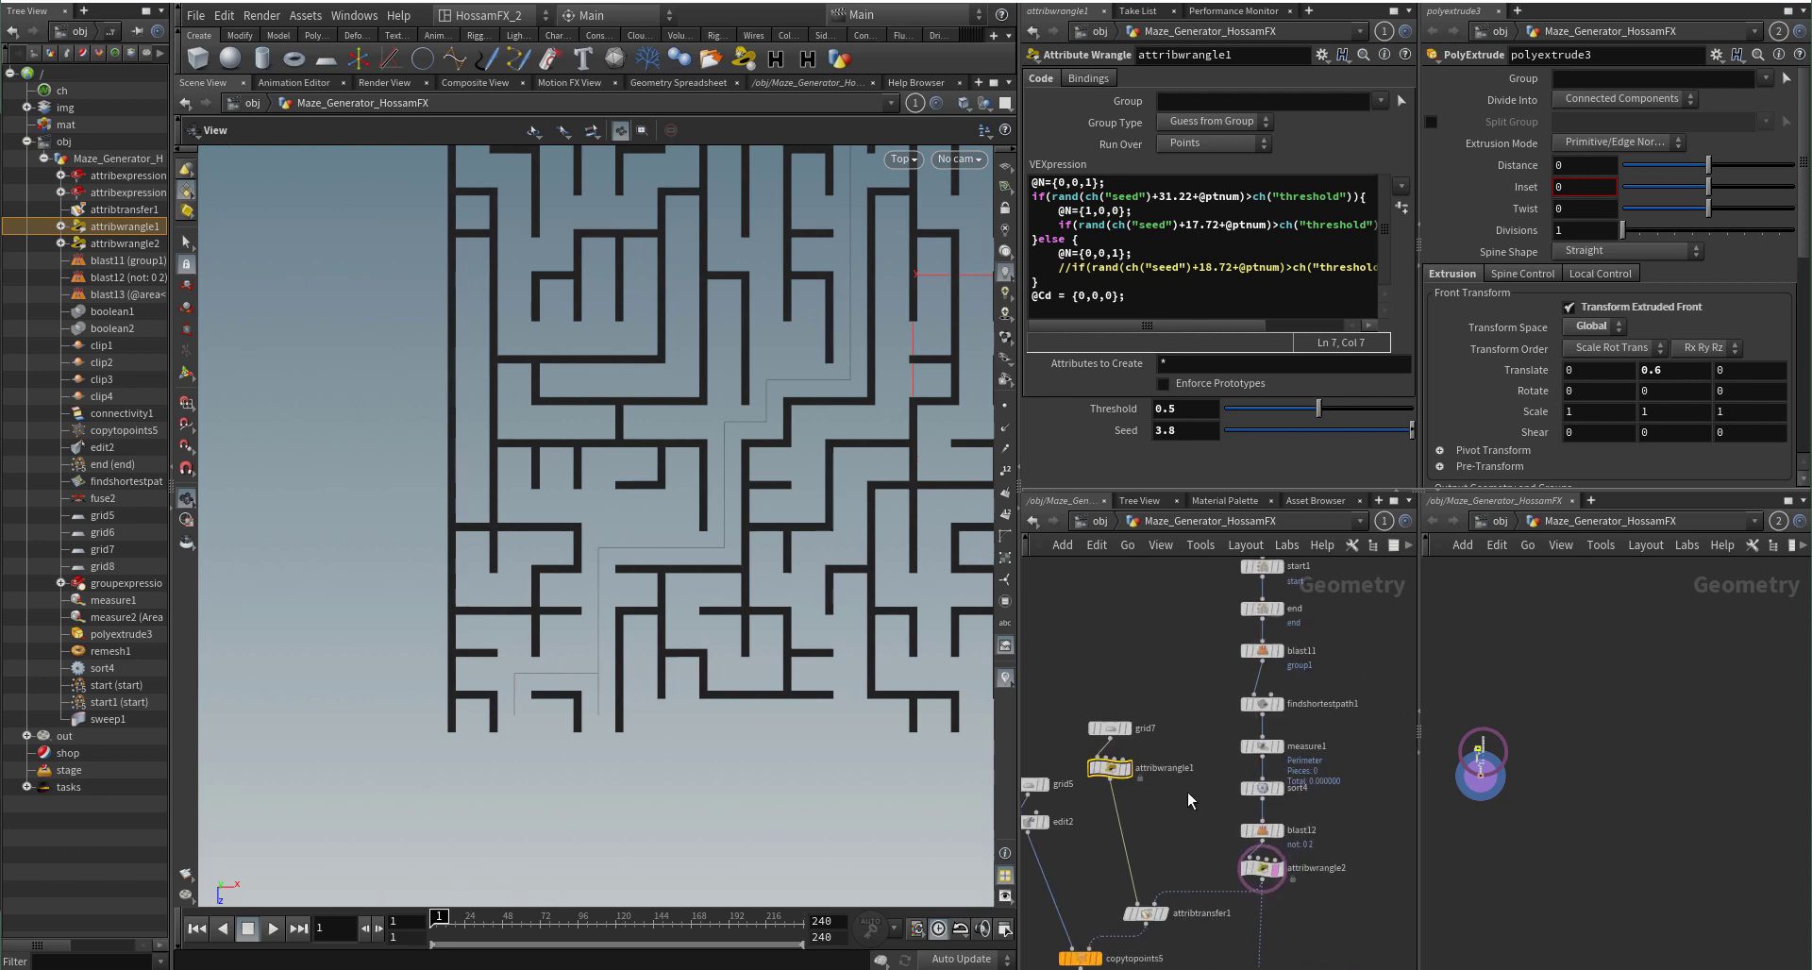
{"action": "scroll", "coordinate": [1188, 791], "scroll_direction": "down", "scroll_amount": 1}
{"action": "middle_click_drag", "start_coordinate": [1220, 862], "coordinate": [1179, 755]}
{"action": "scroll", "coordinate": [1180, 761], "scroll_direction": "up", "scroll_amount": 4}
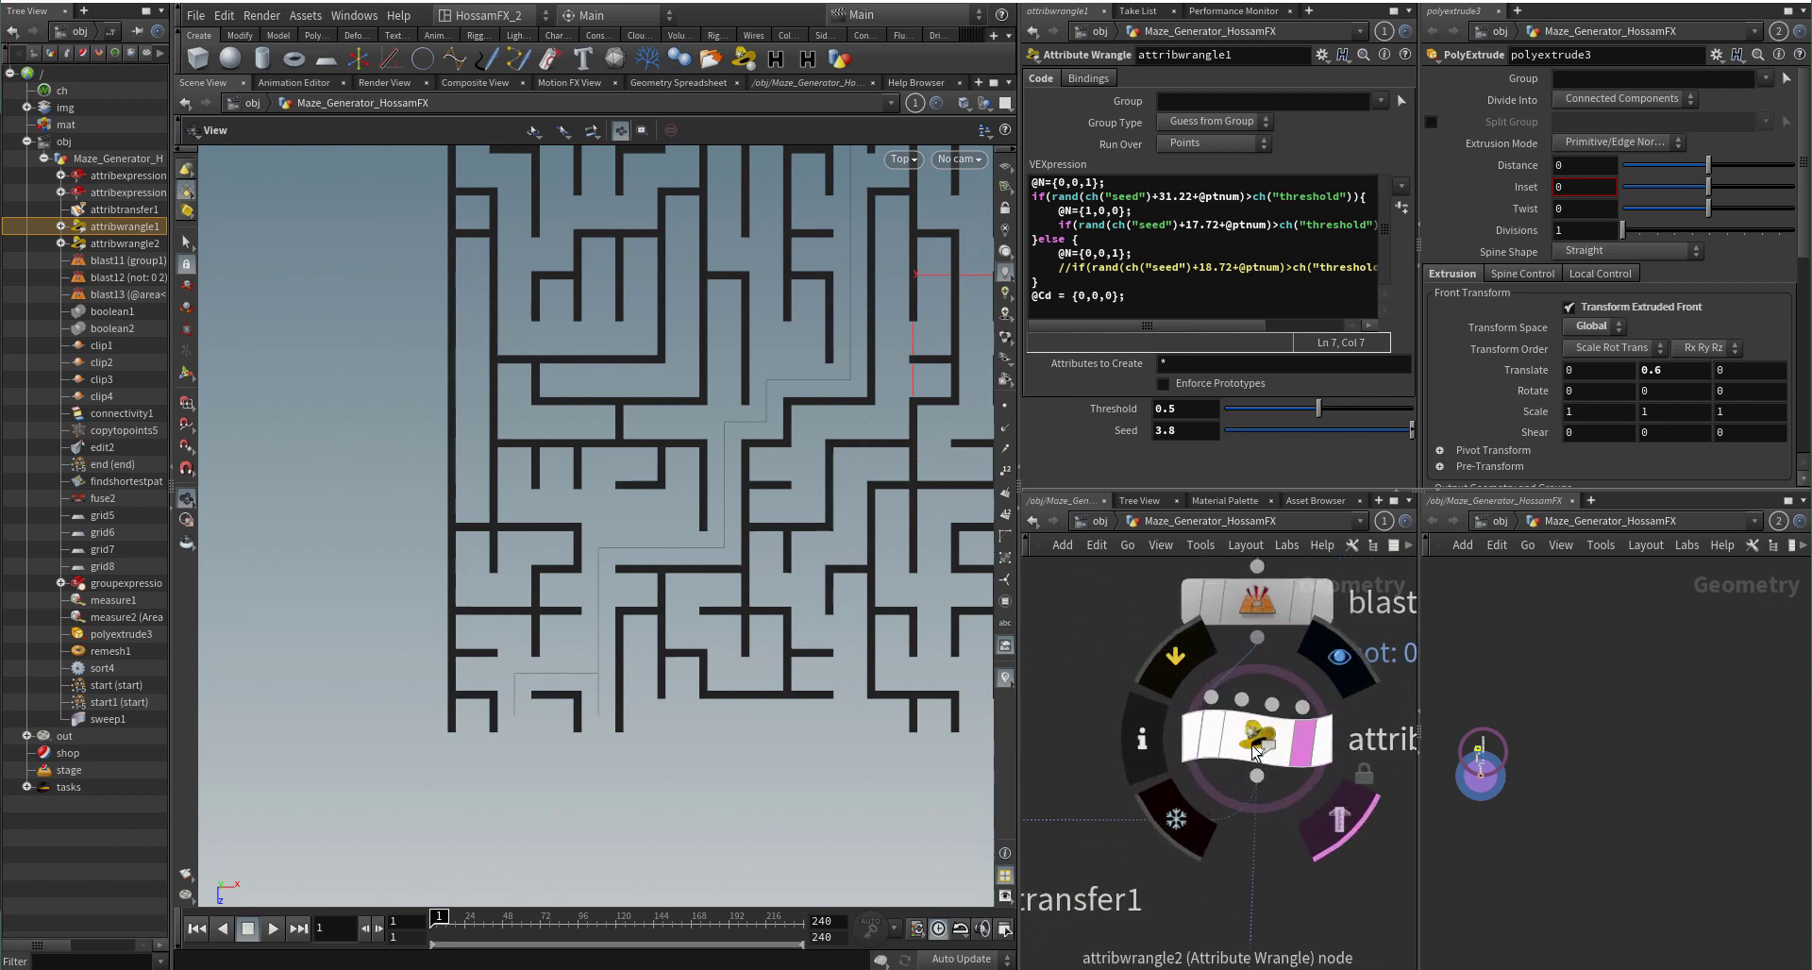
{"action": "right_click", "coordinate": [1256, 571]}
{"action": "mouse_move", "coordinate": [1346, 580]}
{"action": "left_click", "coordinate": [1468, 618]}
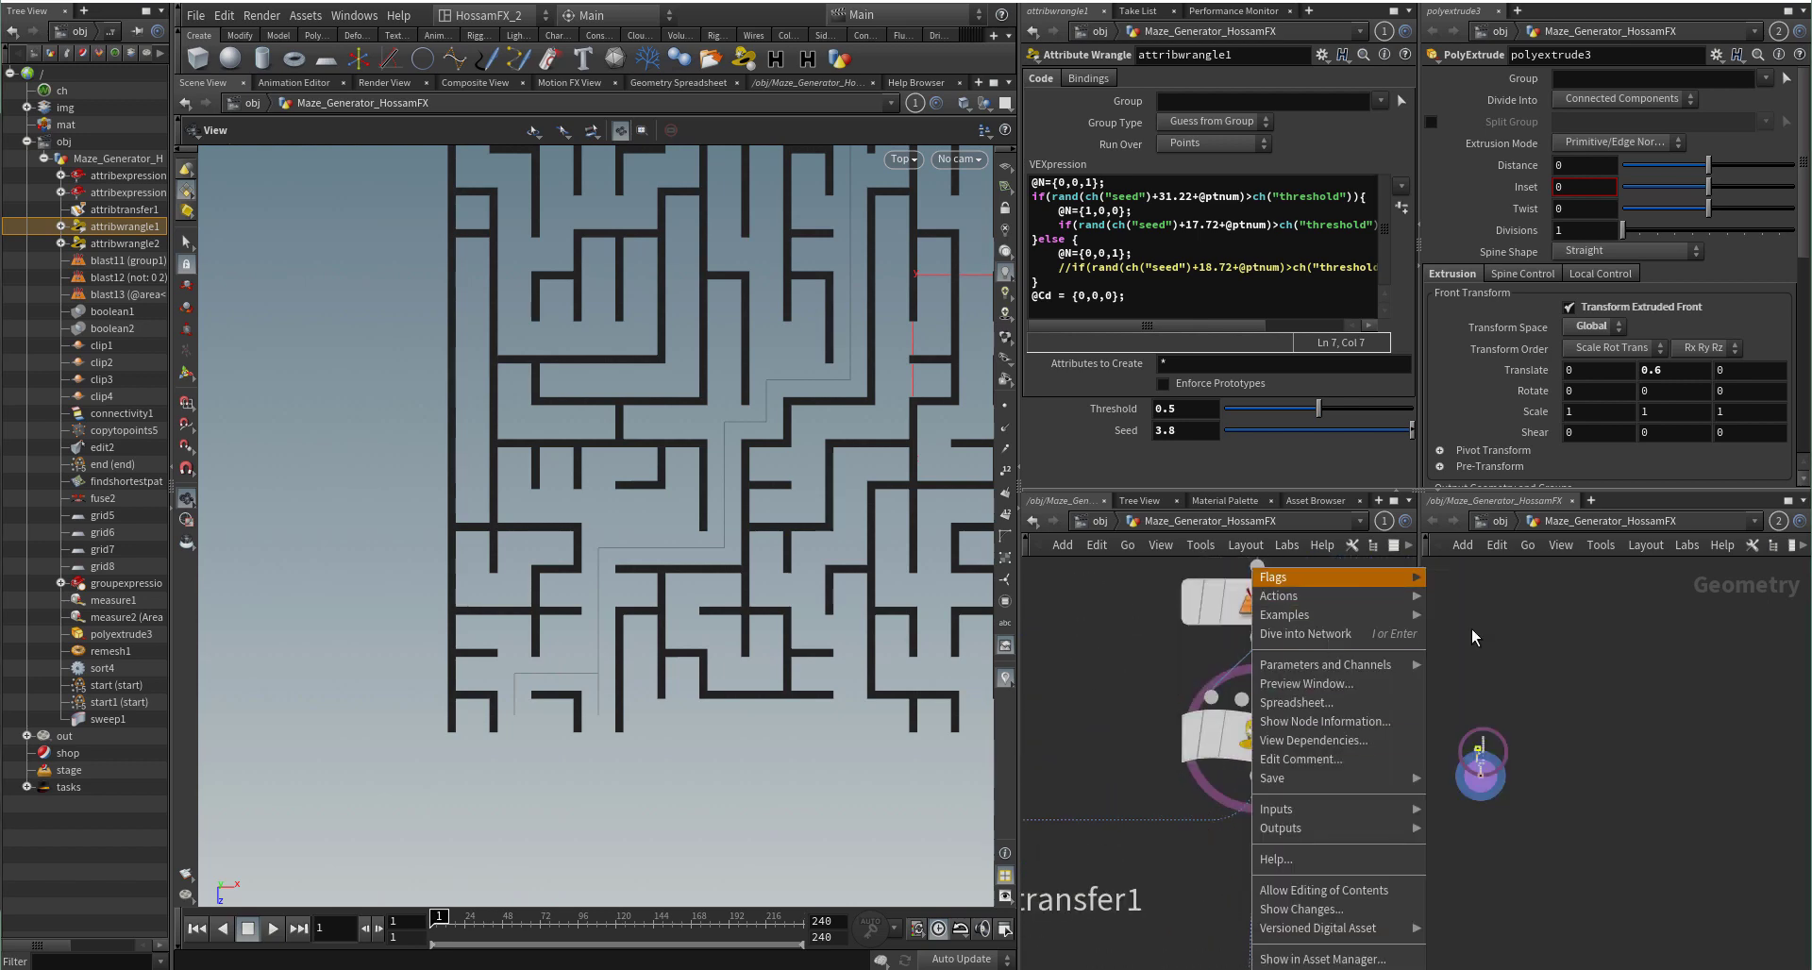
{"action": "right_click_drag", "start_coordinate": [821, 631], "coordinate": [676, 692]}
{"action": "key", "text": "h"}
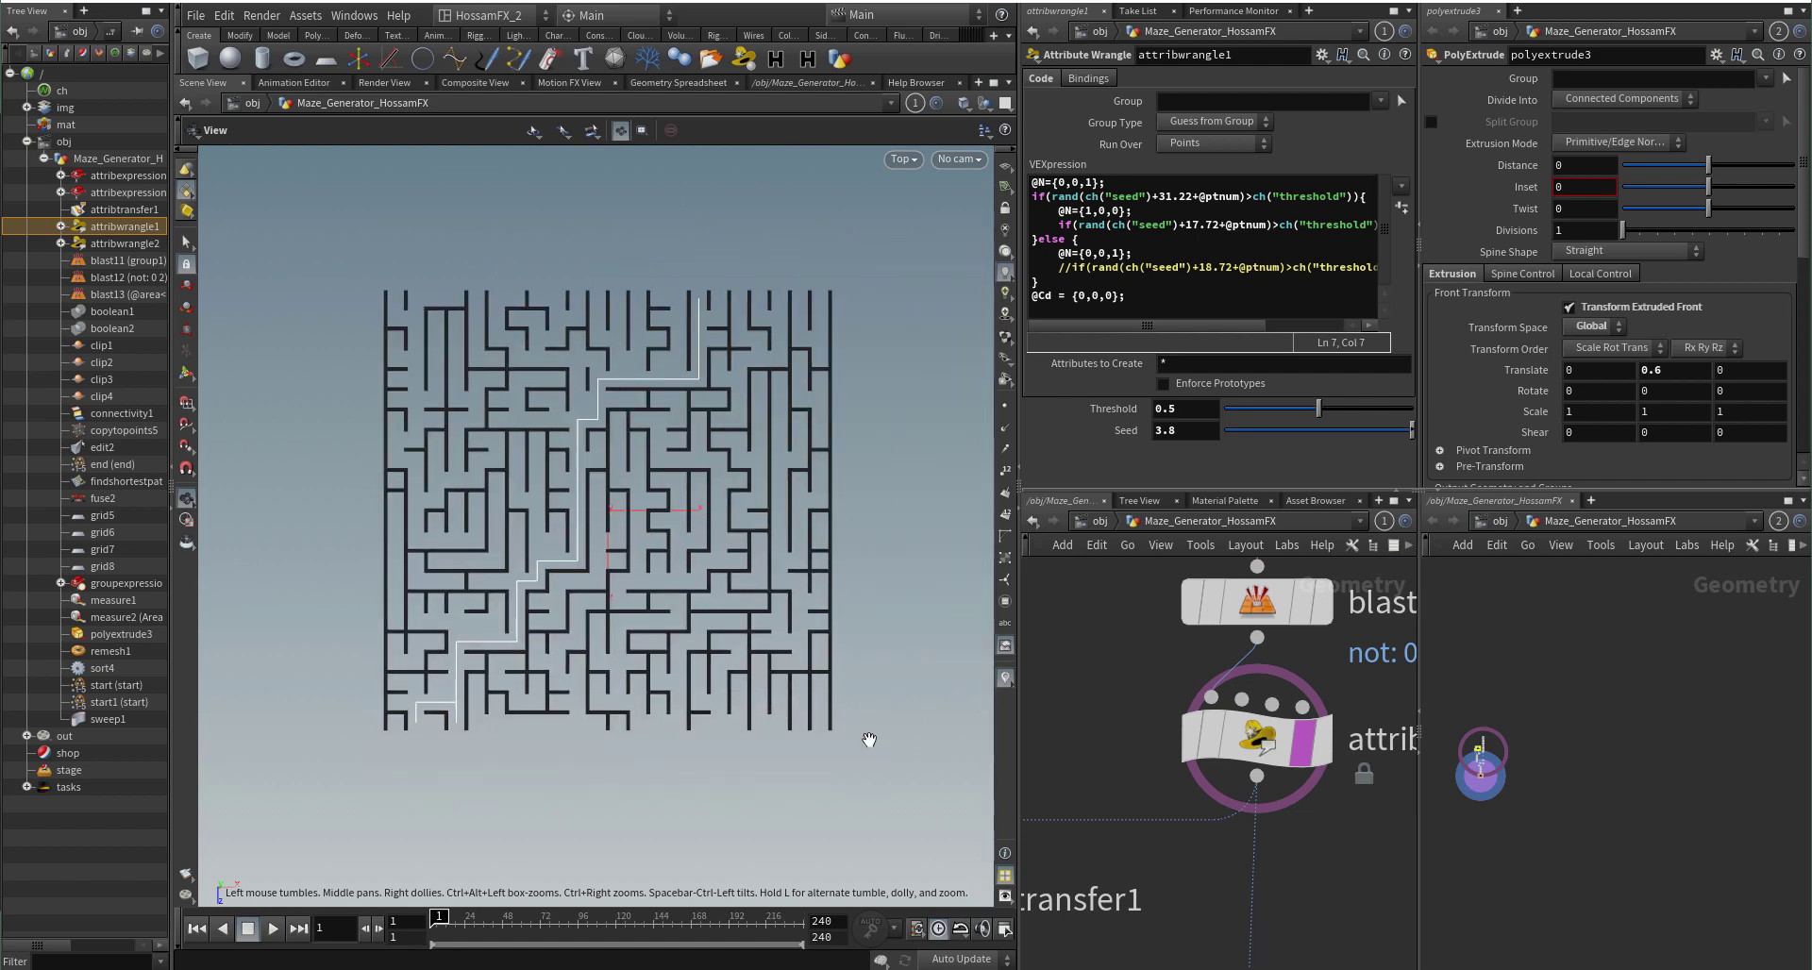
Step: Set attribwrangle1's seed to 3.9 and raise it to 4.1 to vary the maze walls around the same path
{"action": "scroll", "coordinate": [1090, 789], "scroll_direction": "down", "scroll_amount": 3}
{"action": "scroll", "coordinate": [1175, 778], "scroll_direction": "down", "scroll_amount": 3}
{"action": "middle_click_drag", "start_coordinate": [1175, 778], "coordinate": [1186, 824]}
{"action": "scroll", "coordinate": [1222, 702], "scroll_direction": "up", "scroll_amount": 2}
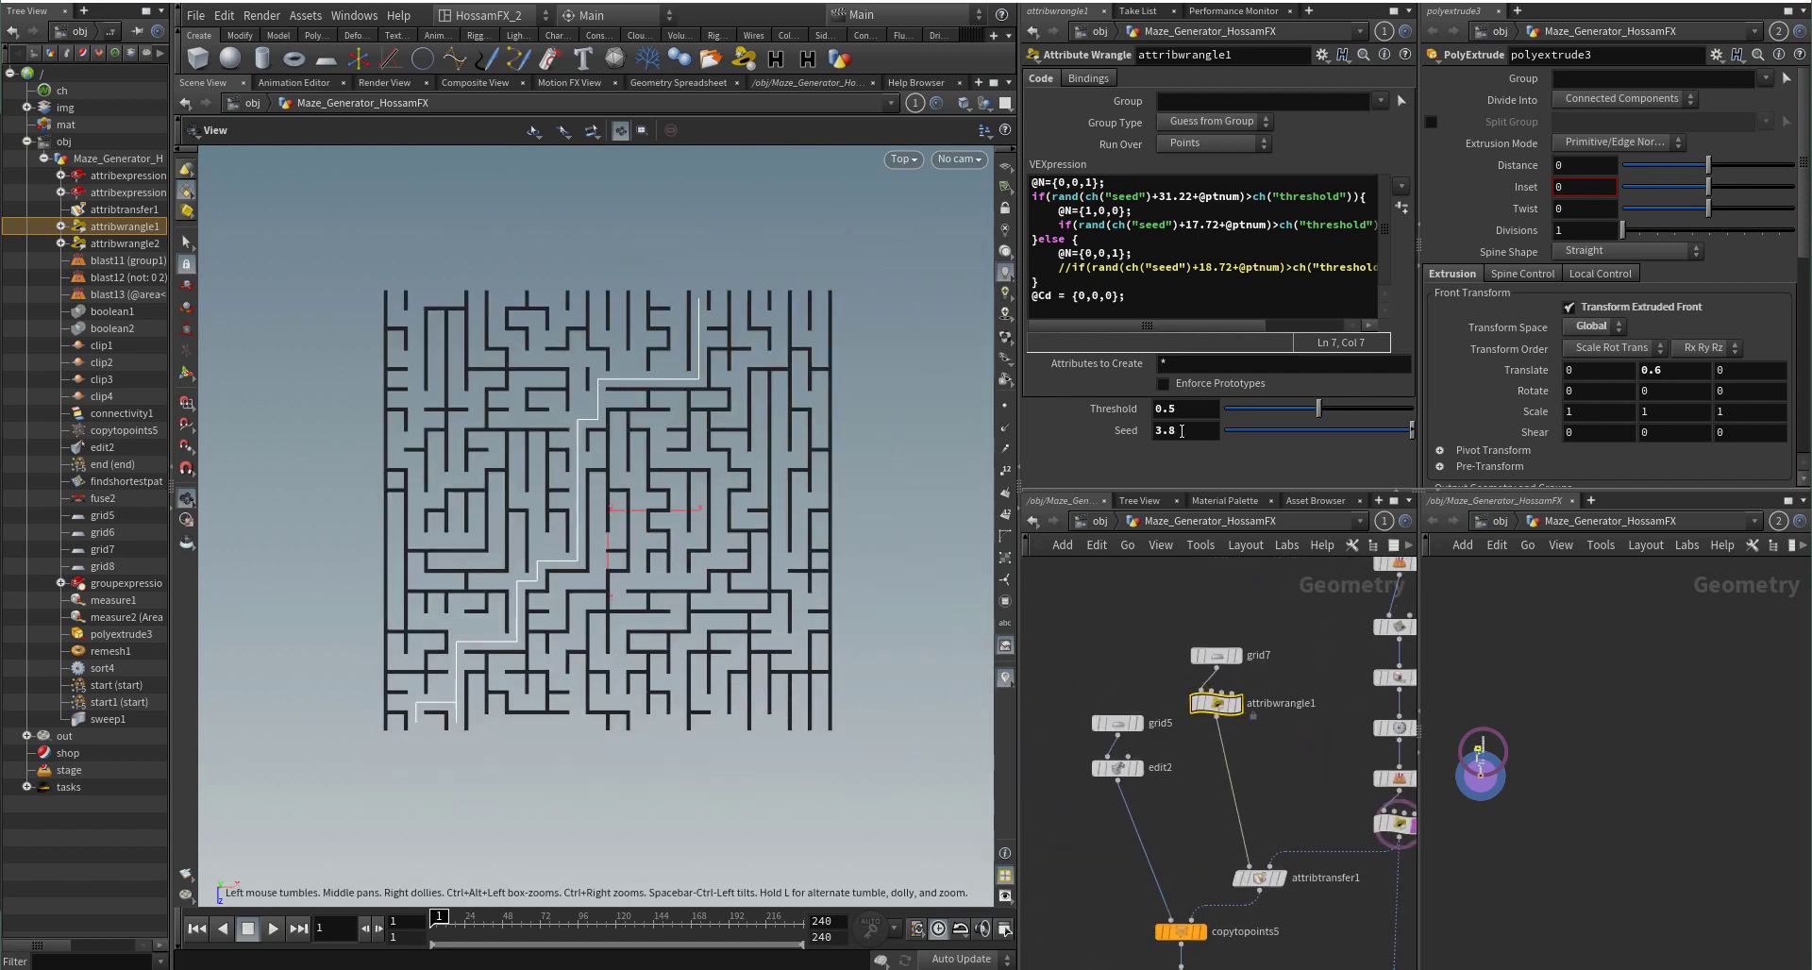
{"action": "key", "text": "Return"}
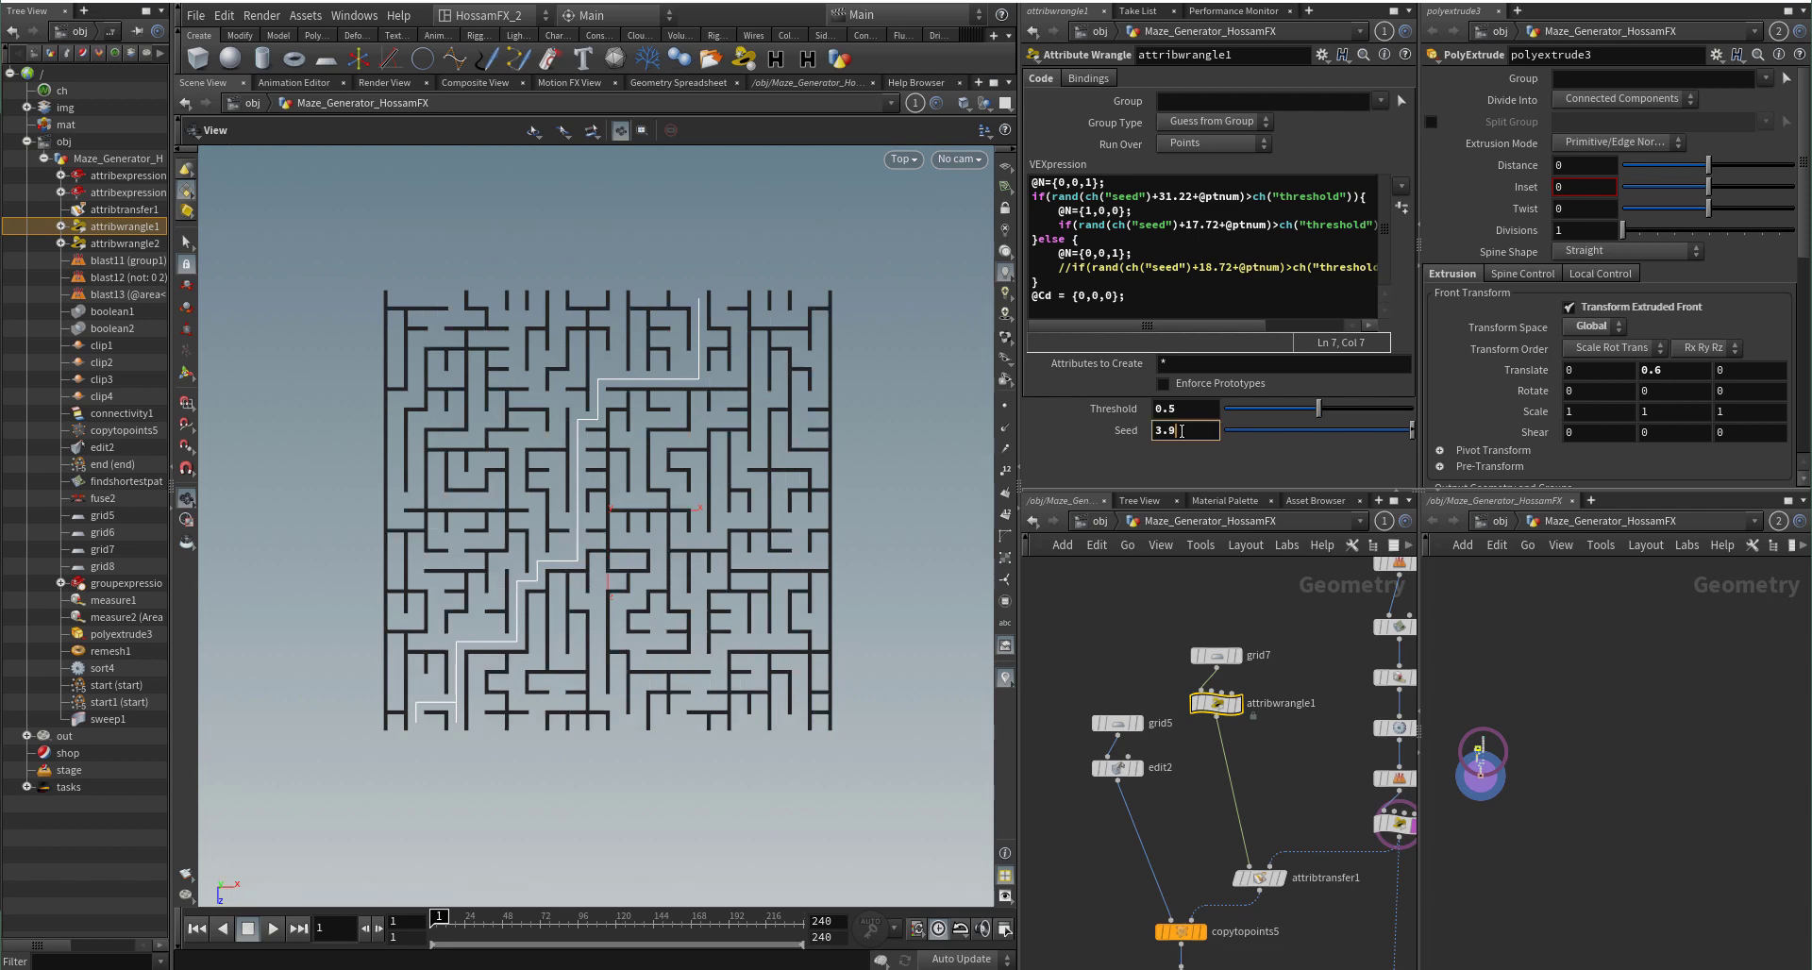
{"action": "key", "text": "Return"}
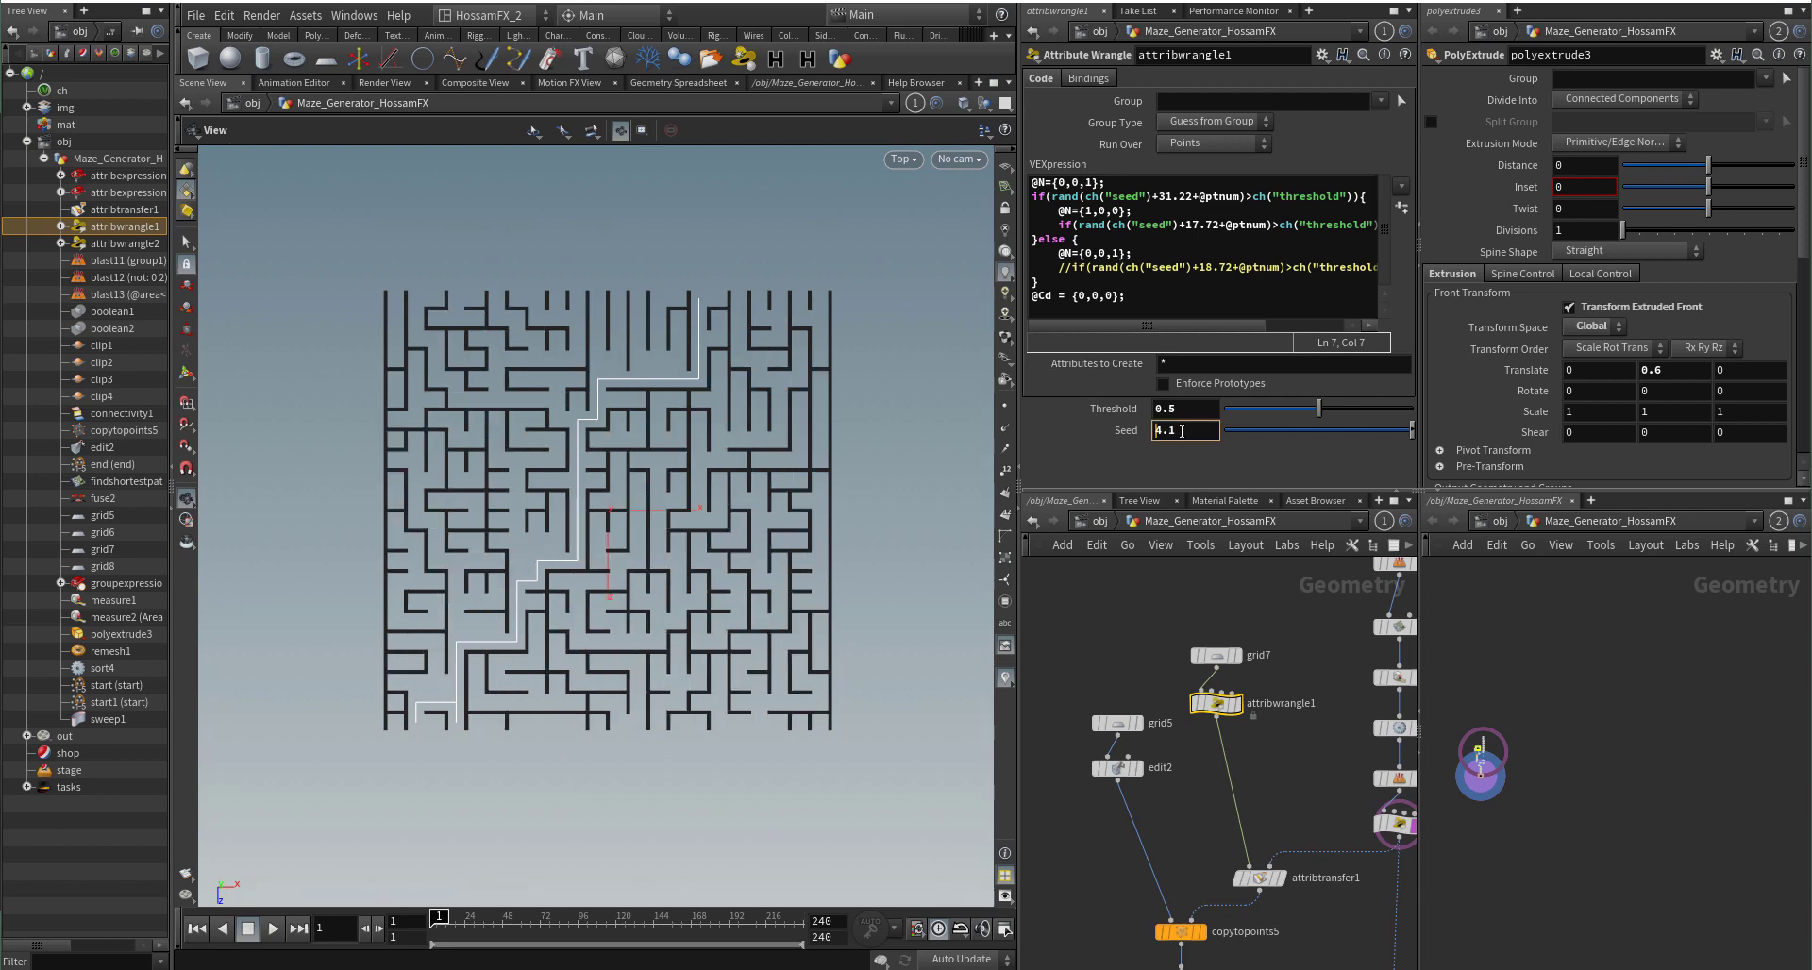
{"action": "key", "text": "Return"}
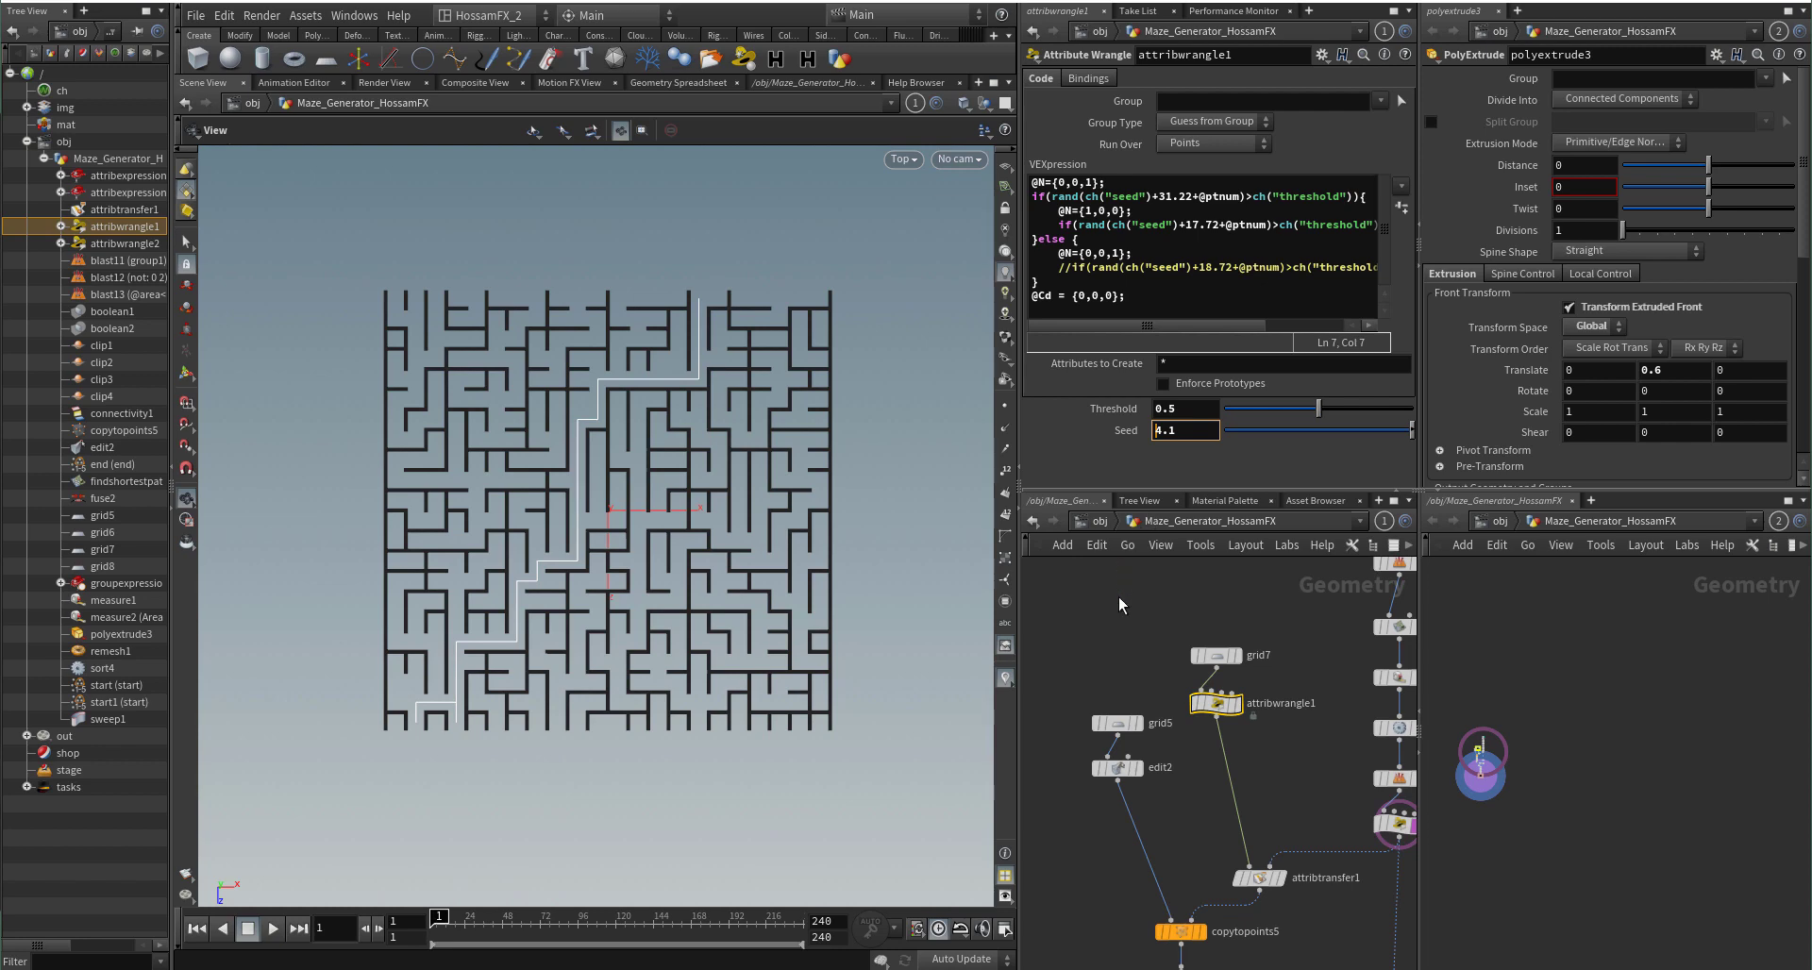
{"action": "left_click", "coordinate": [1119, 596]}
Step: Turn off the attribwrangle2 path template and show sweep1 as a selectable template over the maze
{"action": "scroll", "coordinate": [1149, 745], "scroll_direction": "down", "scroll_amount": 4}
{"action": "middle_click_drag", "start_coordinate": [1098, 836], "coordinate": [1109, 566]}
{"action": "scroll", "coordinate": [1180, 767], "scroll_direction": "up", "scroll_amount": 3}
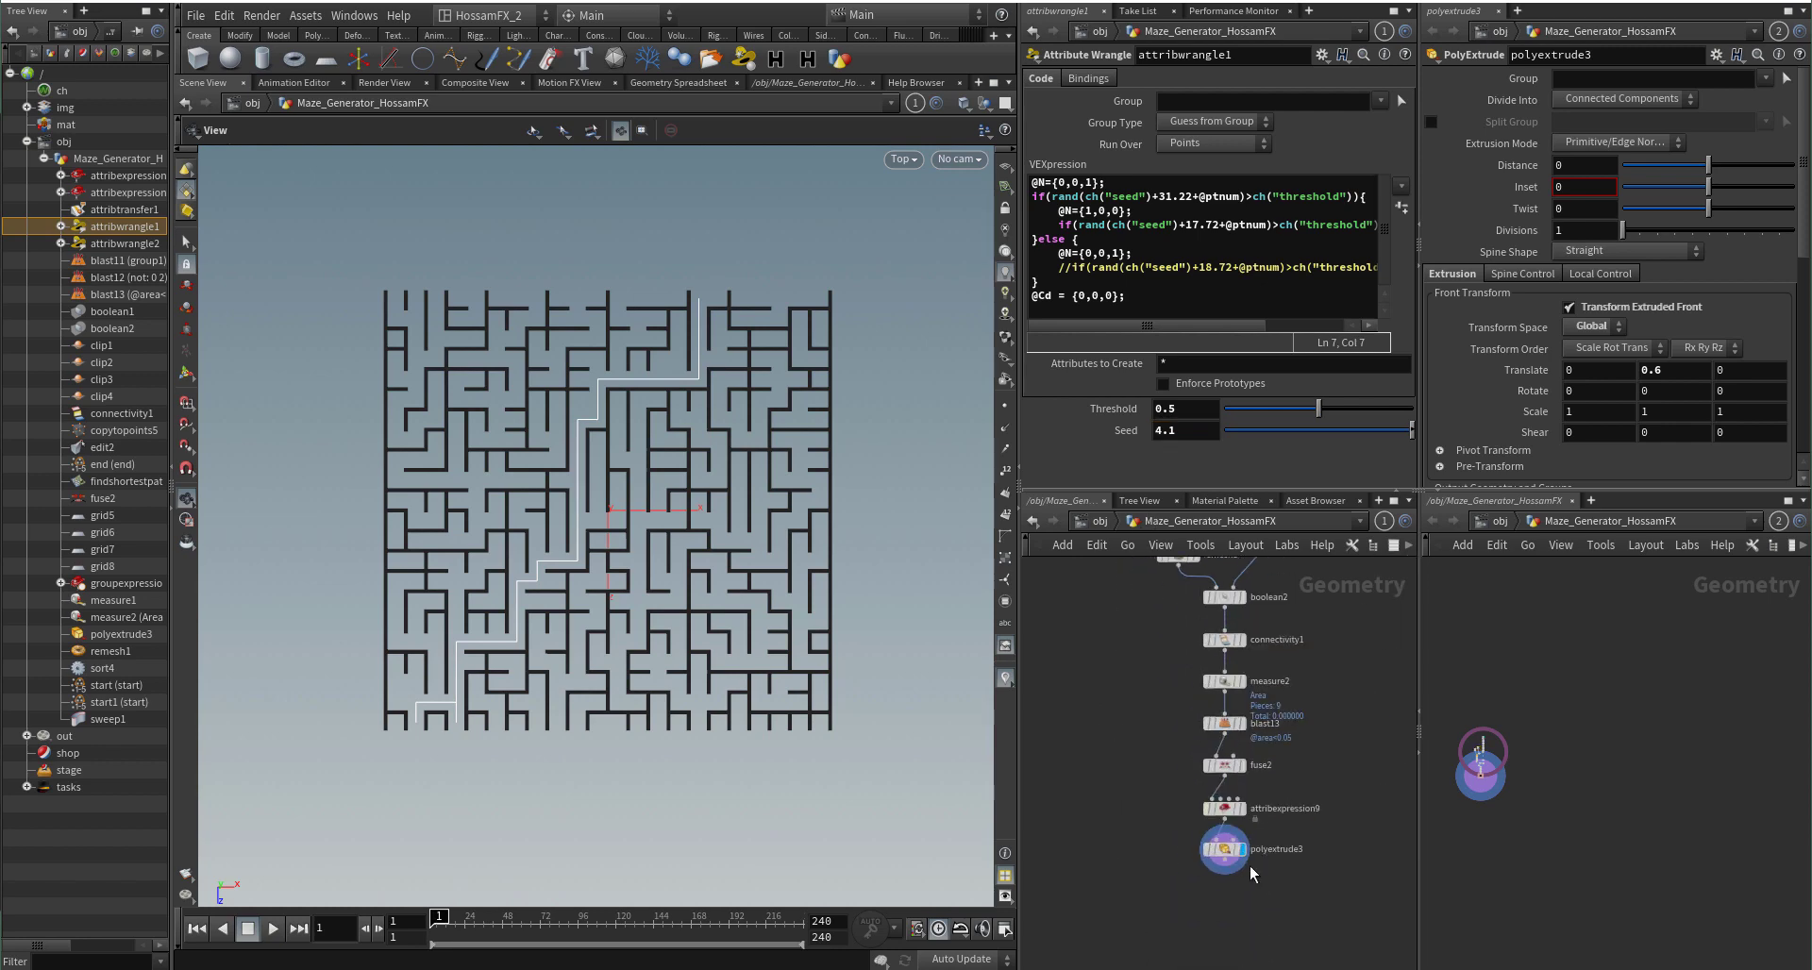
{"action": "scroll", "coordinate": [1249, 865], "scroll_direction": "up", "scroll_amount": 3}
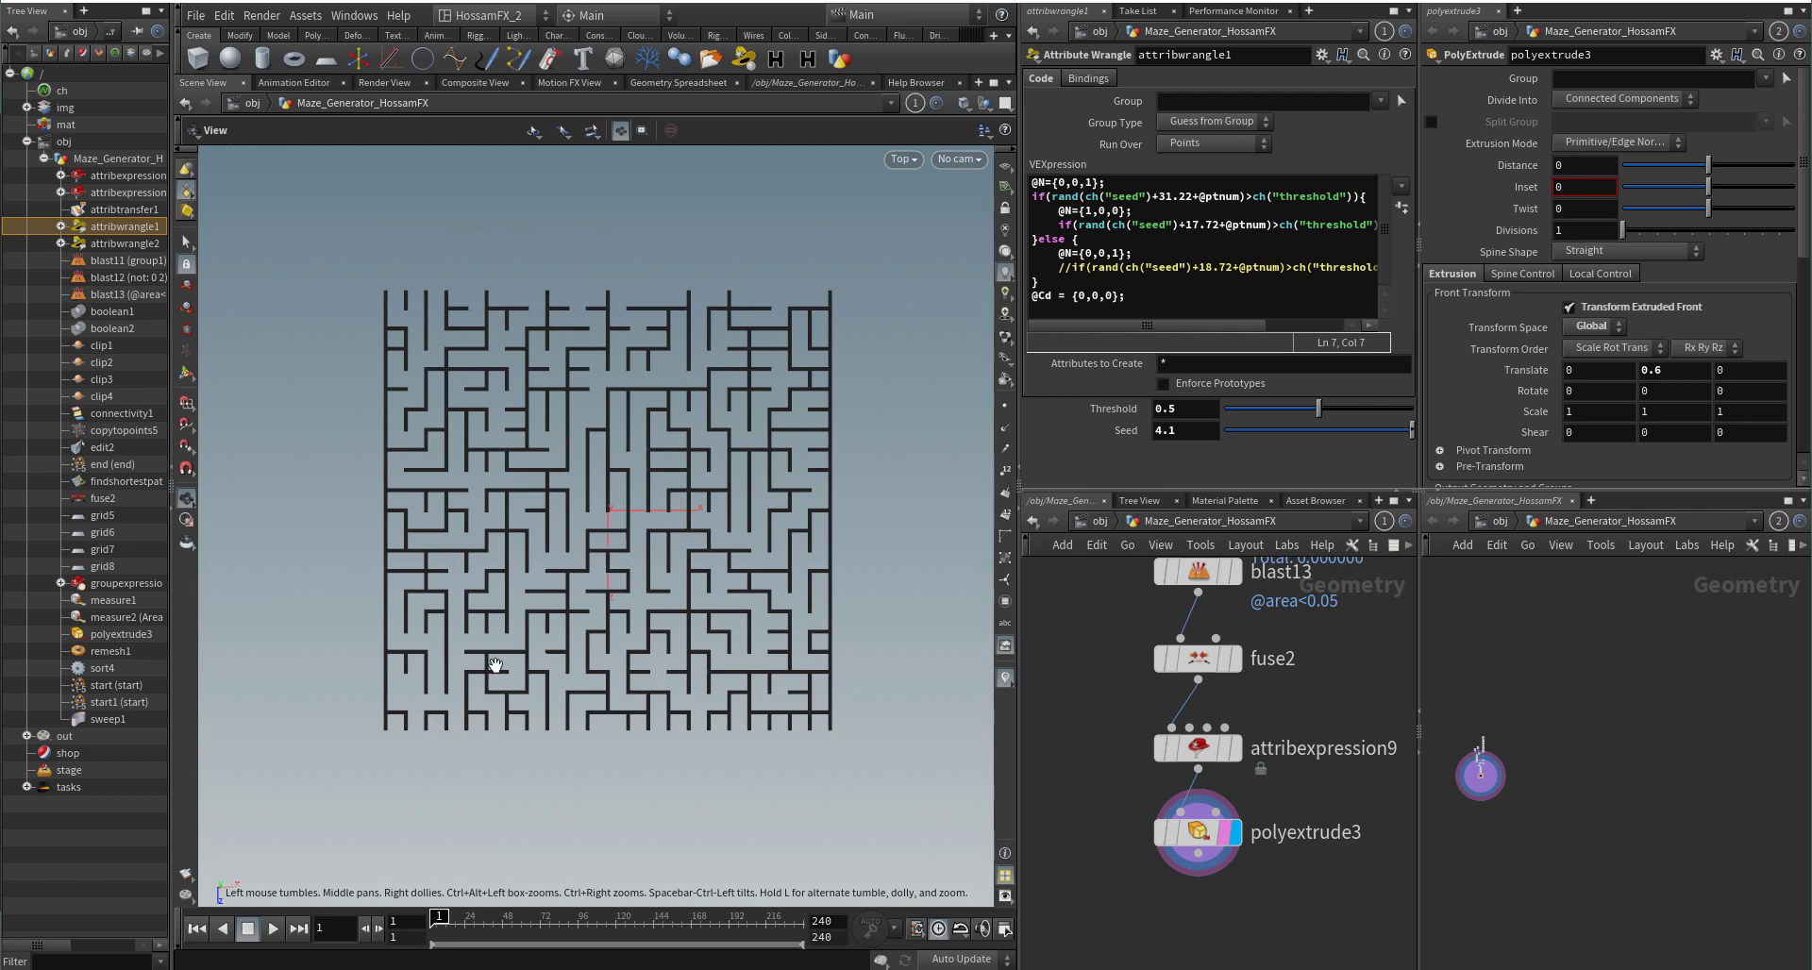
{"action": "scroll", "coordinate": [1322, 699], "scroll_direction": "down", "scroll_amount": 8}
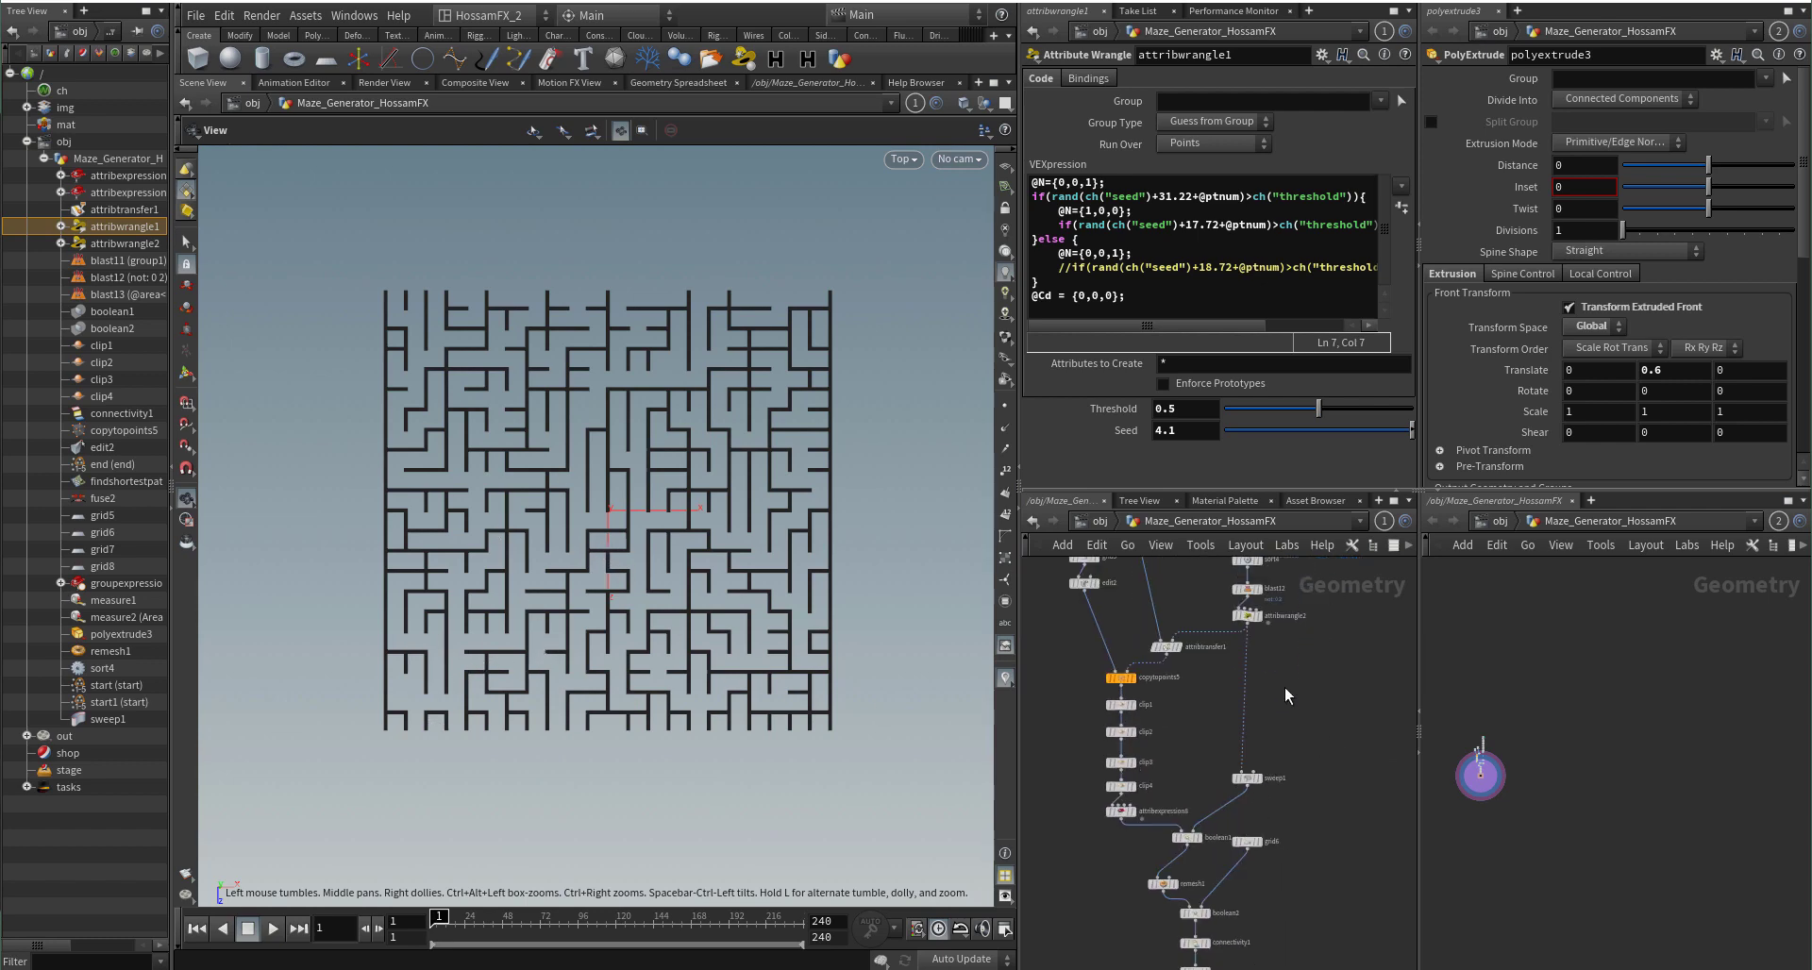
{"action": "scroll", "coordinate": [1255, 793], "scroll_direction": "up", "scroll_amount": 6}
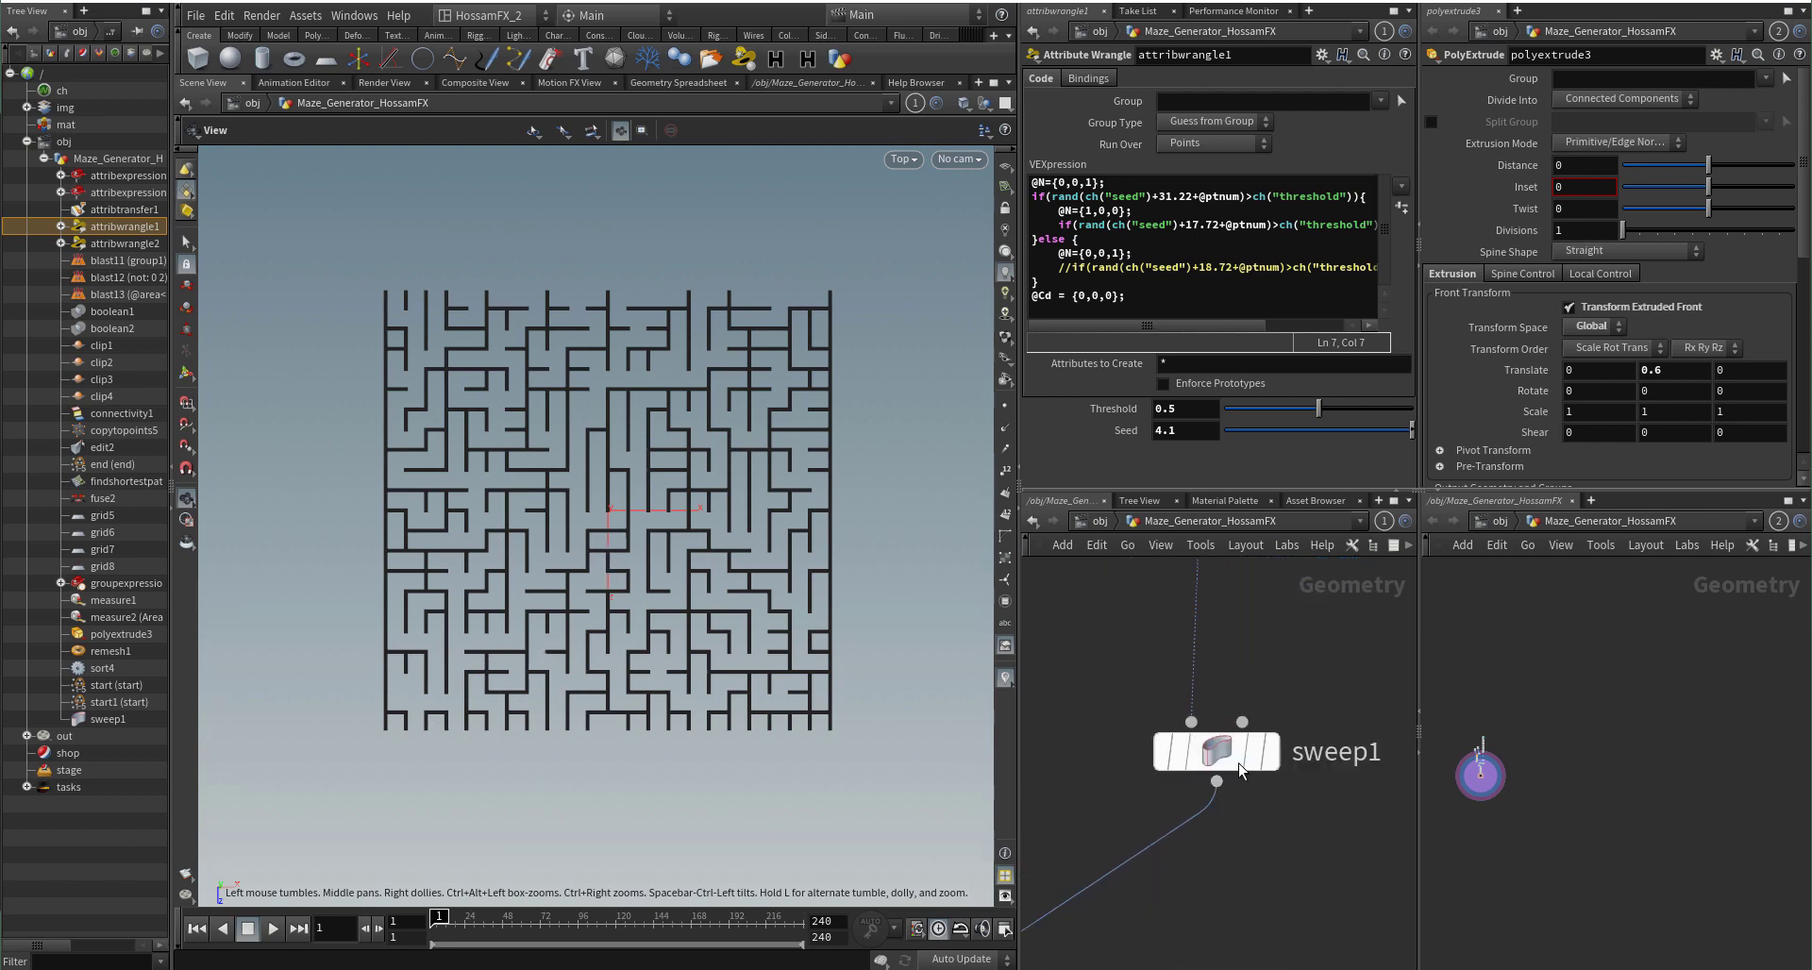
{"action": "right_click", "coordinate": [1248, 742]}
{"action": "mouse_move", "coordinate": [1316, 682]}
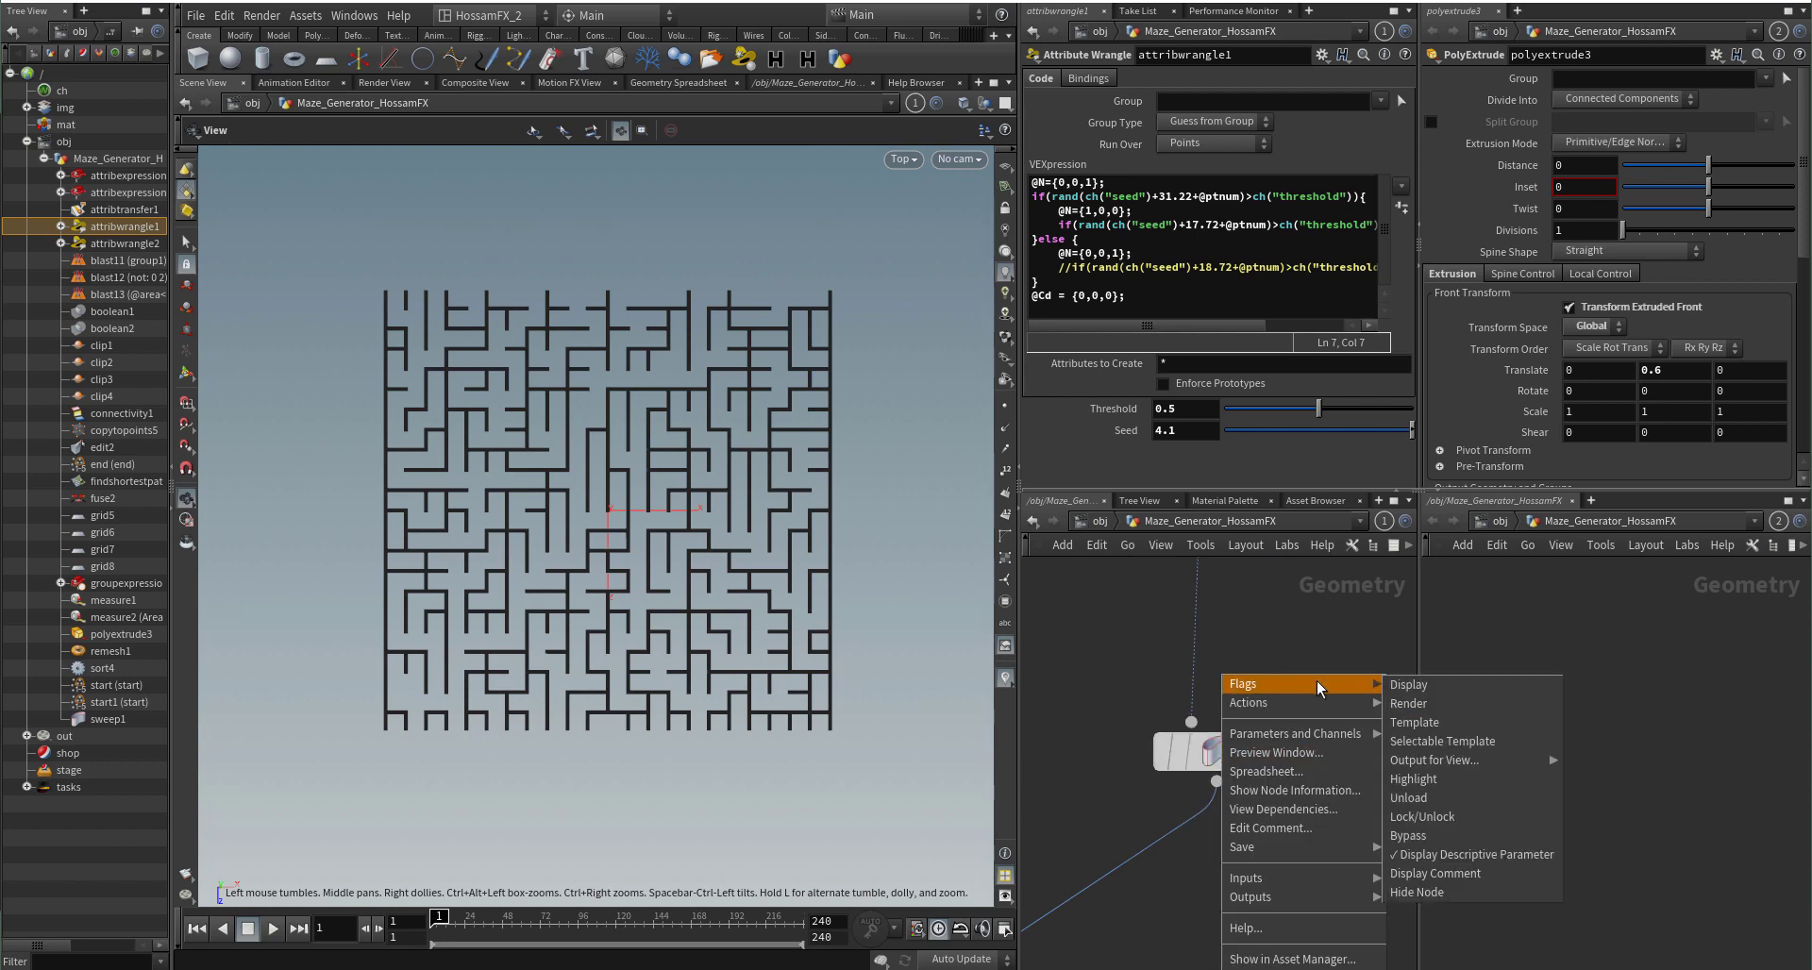
{"action": "left_click", "coordinate": [1430, 742]}
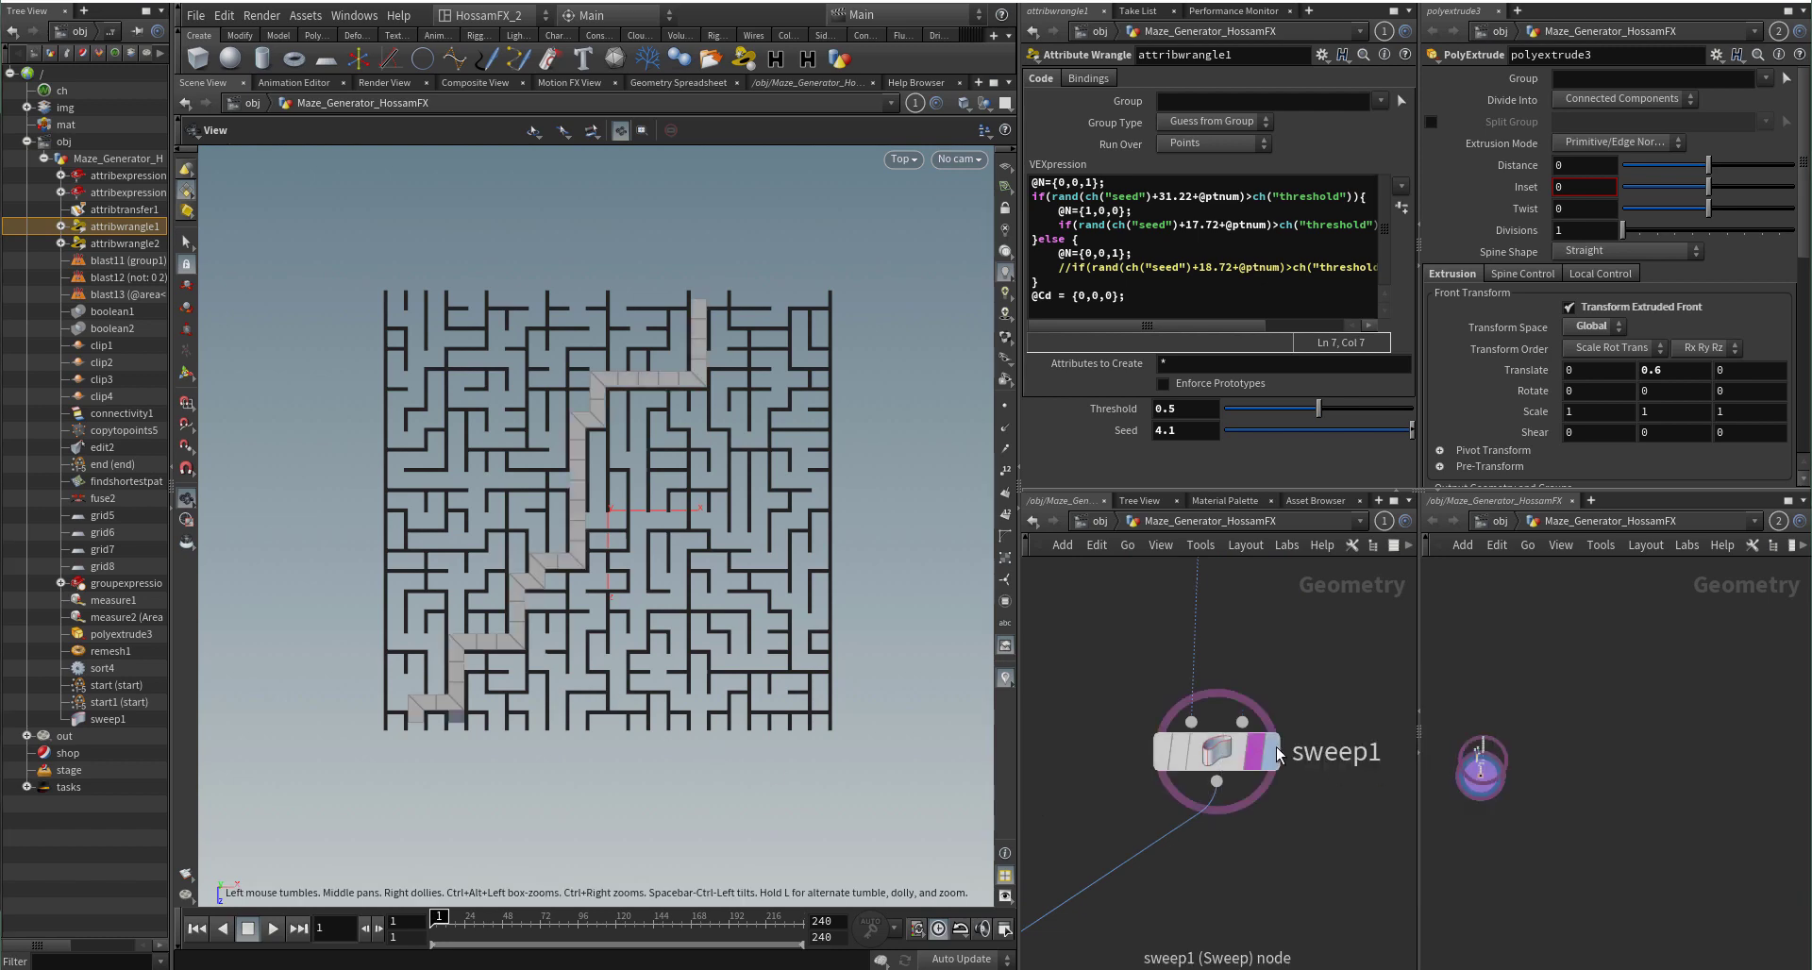
Step: Remove sweep1's template flag and show attribwrangle2 as a selectable template
{"action": "mouse_move", "coordinate": [1258, 790]}
{"action": "scroll", "coordinate": [1278, 717], "scroll_direction": "down", "scroll_amount": 3}
{"action": "middle_click_drag", "start_coordinate": [1295, 672], "coordinate": [1270, 870]}
{"action": "scroll", "coordinate": [1238, 778], "scroll_direction": "up", "scroll_amount": 3}
{"action": "right_click", "coordinate": [1210, 700]}
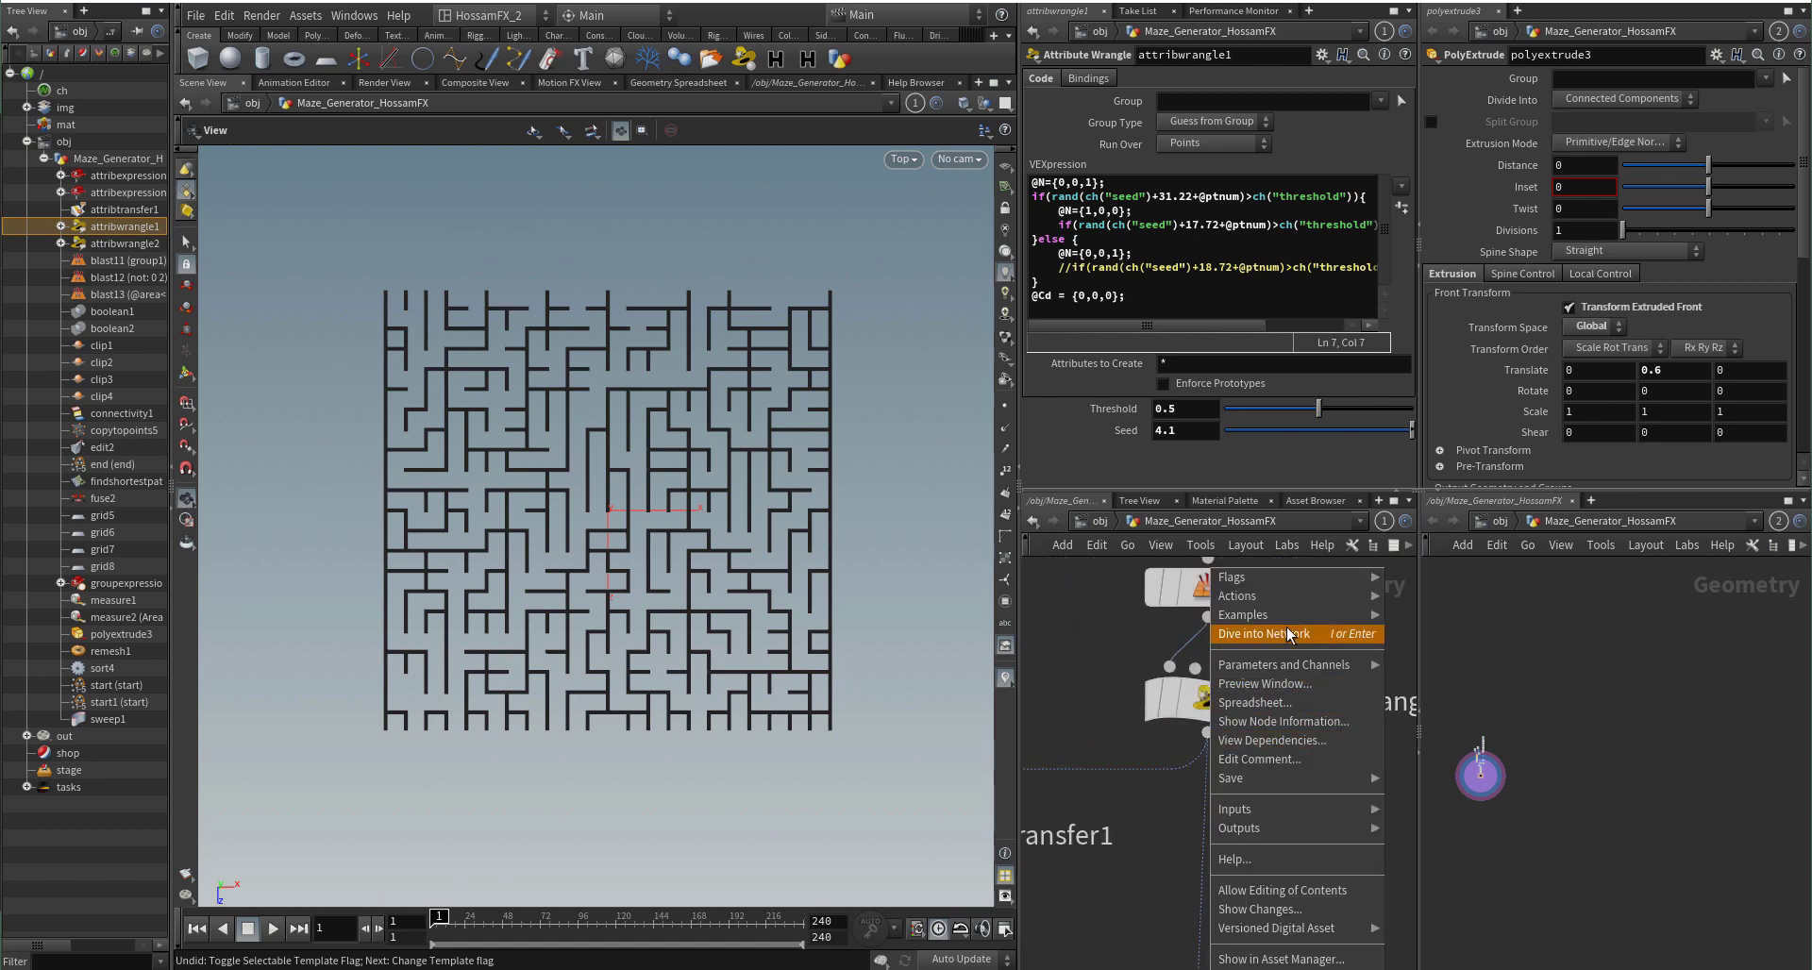
{"action": "mouse_move", "coordinate": [1288, 576]}
{"action": "left_click", "coordinate": [1440, 635]}
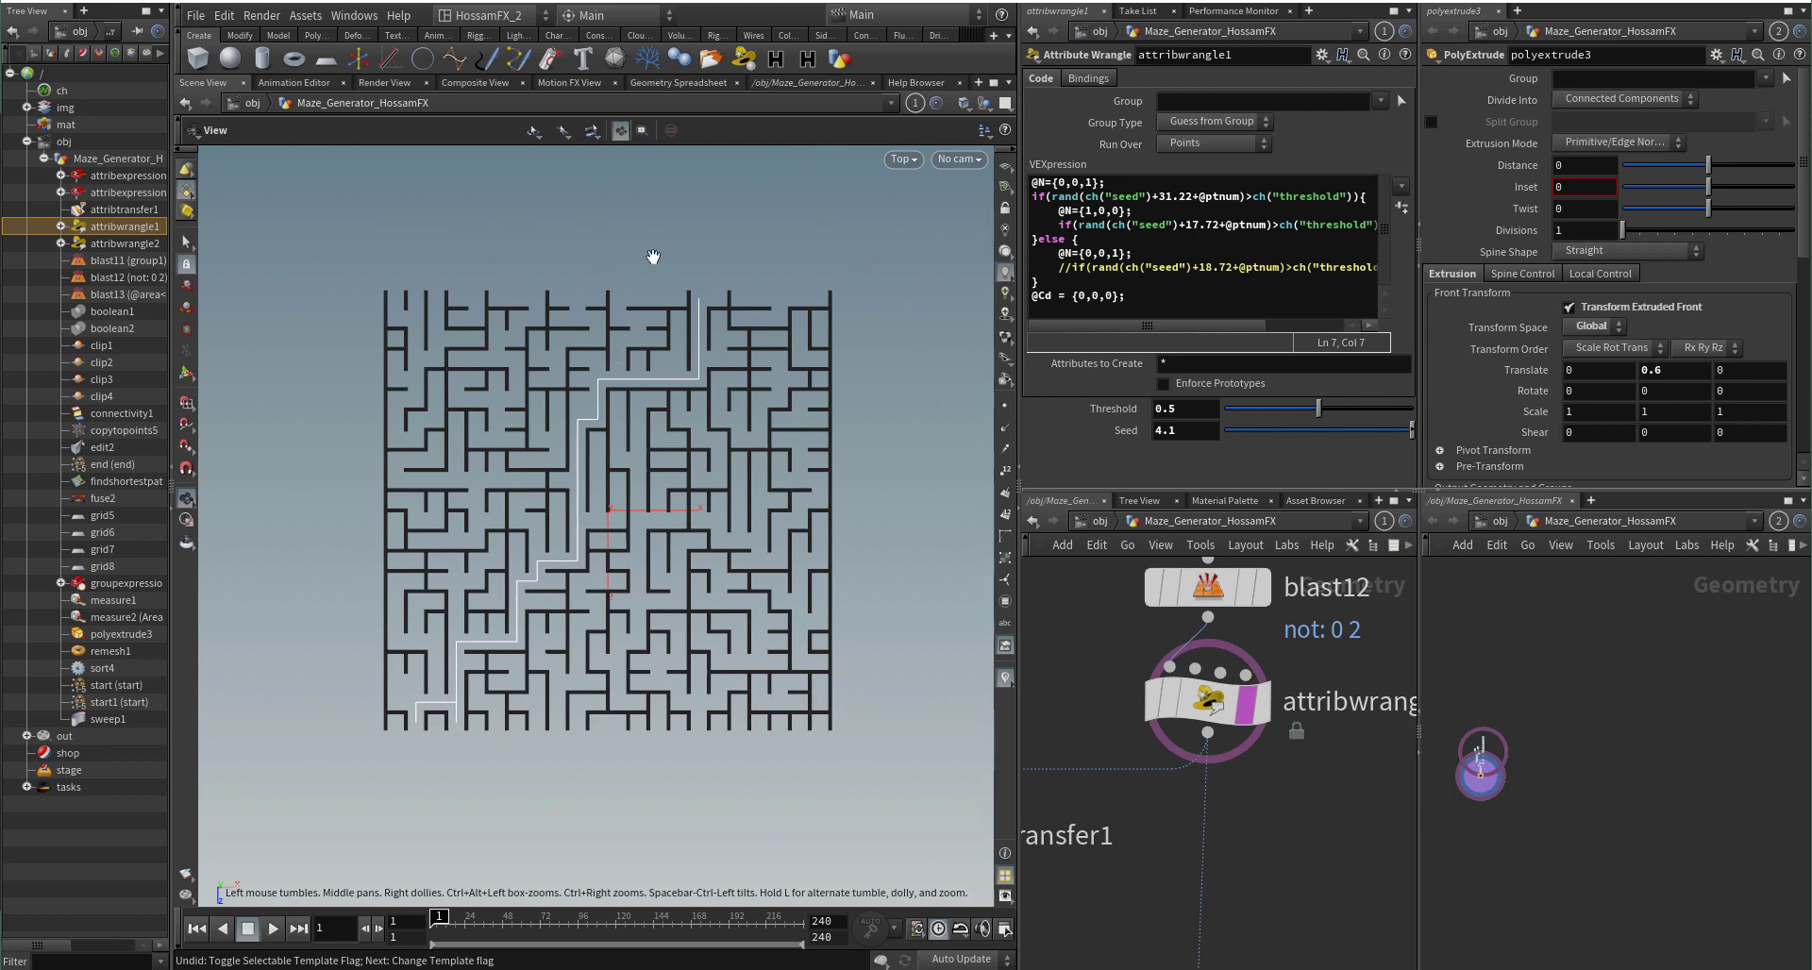
Step: Raise grid7's columns progressively through 24 and 26 to 27 to enlarge the maze
{"action": "scroll", "coordinate": [665, 660], "scroll_direction": "up", "scroll_amount": 3}
{"action": "right_click_drag", "start_coordinate": [665, 660], "coordinate": [584, 719]}
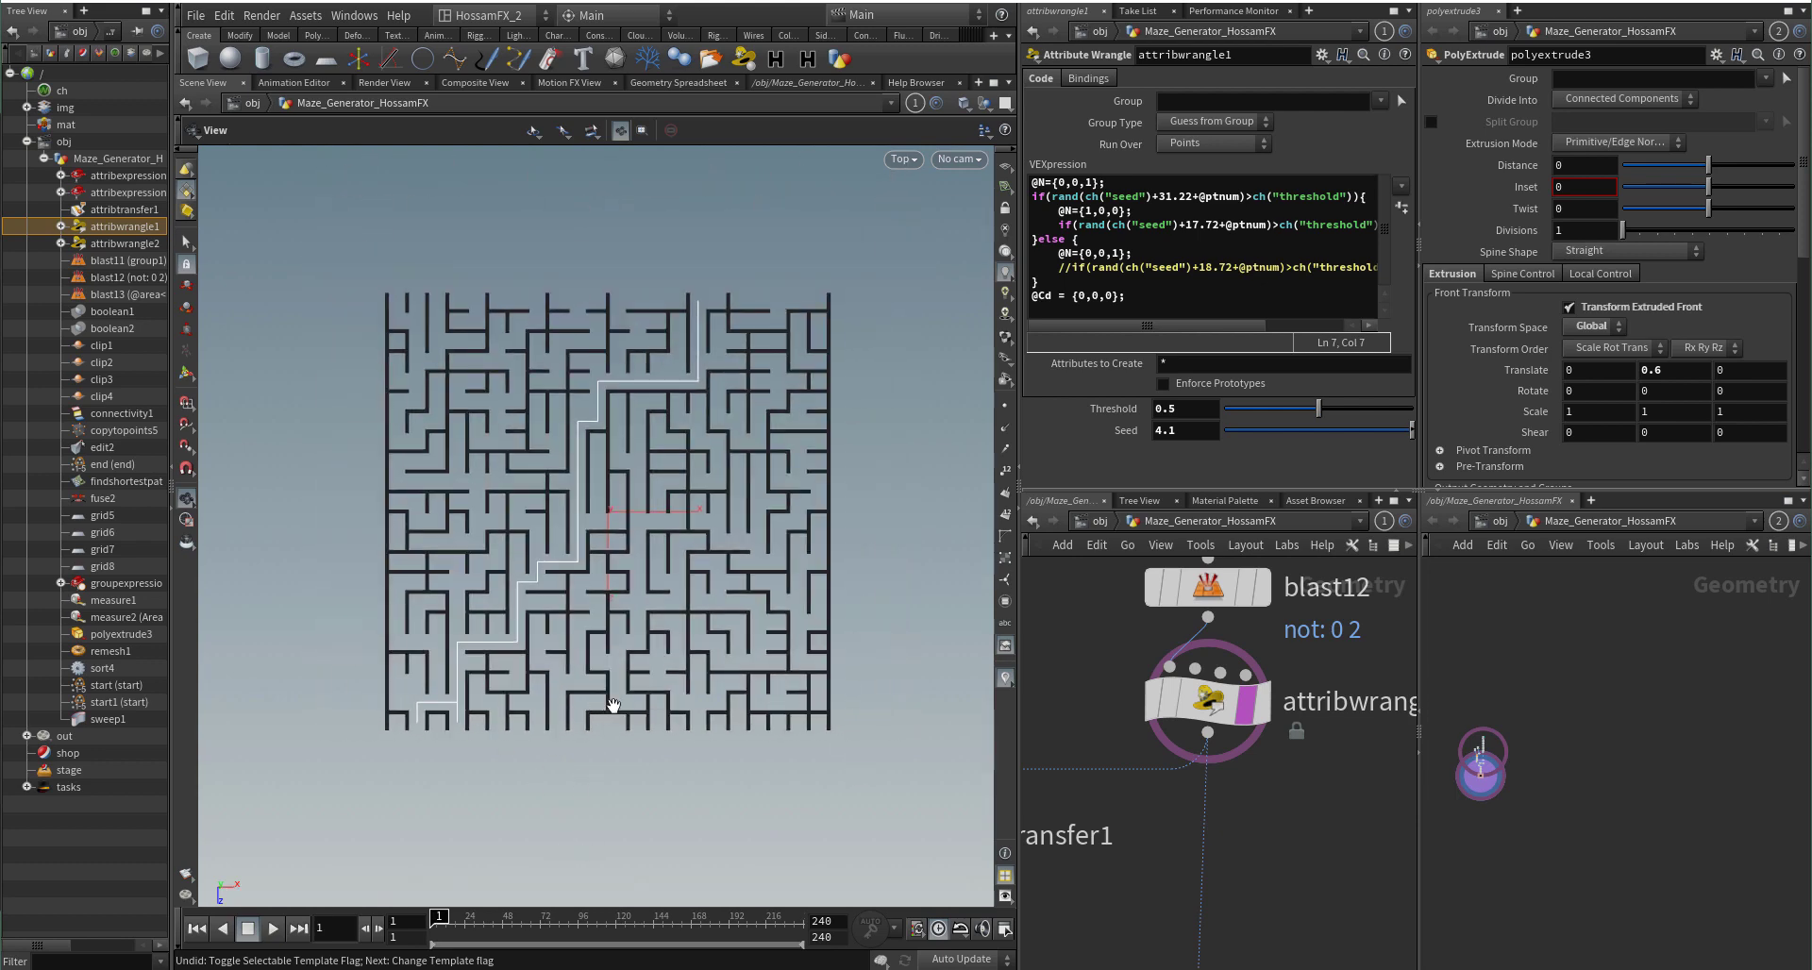
{"action": "middle_click_drag", "start_coordinate": [584, 720], "coordinate": [567, 782]}
{"action": "right_click_drag", "start_coordinate": [607, 725], "coordinate": [585, 735]}
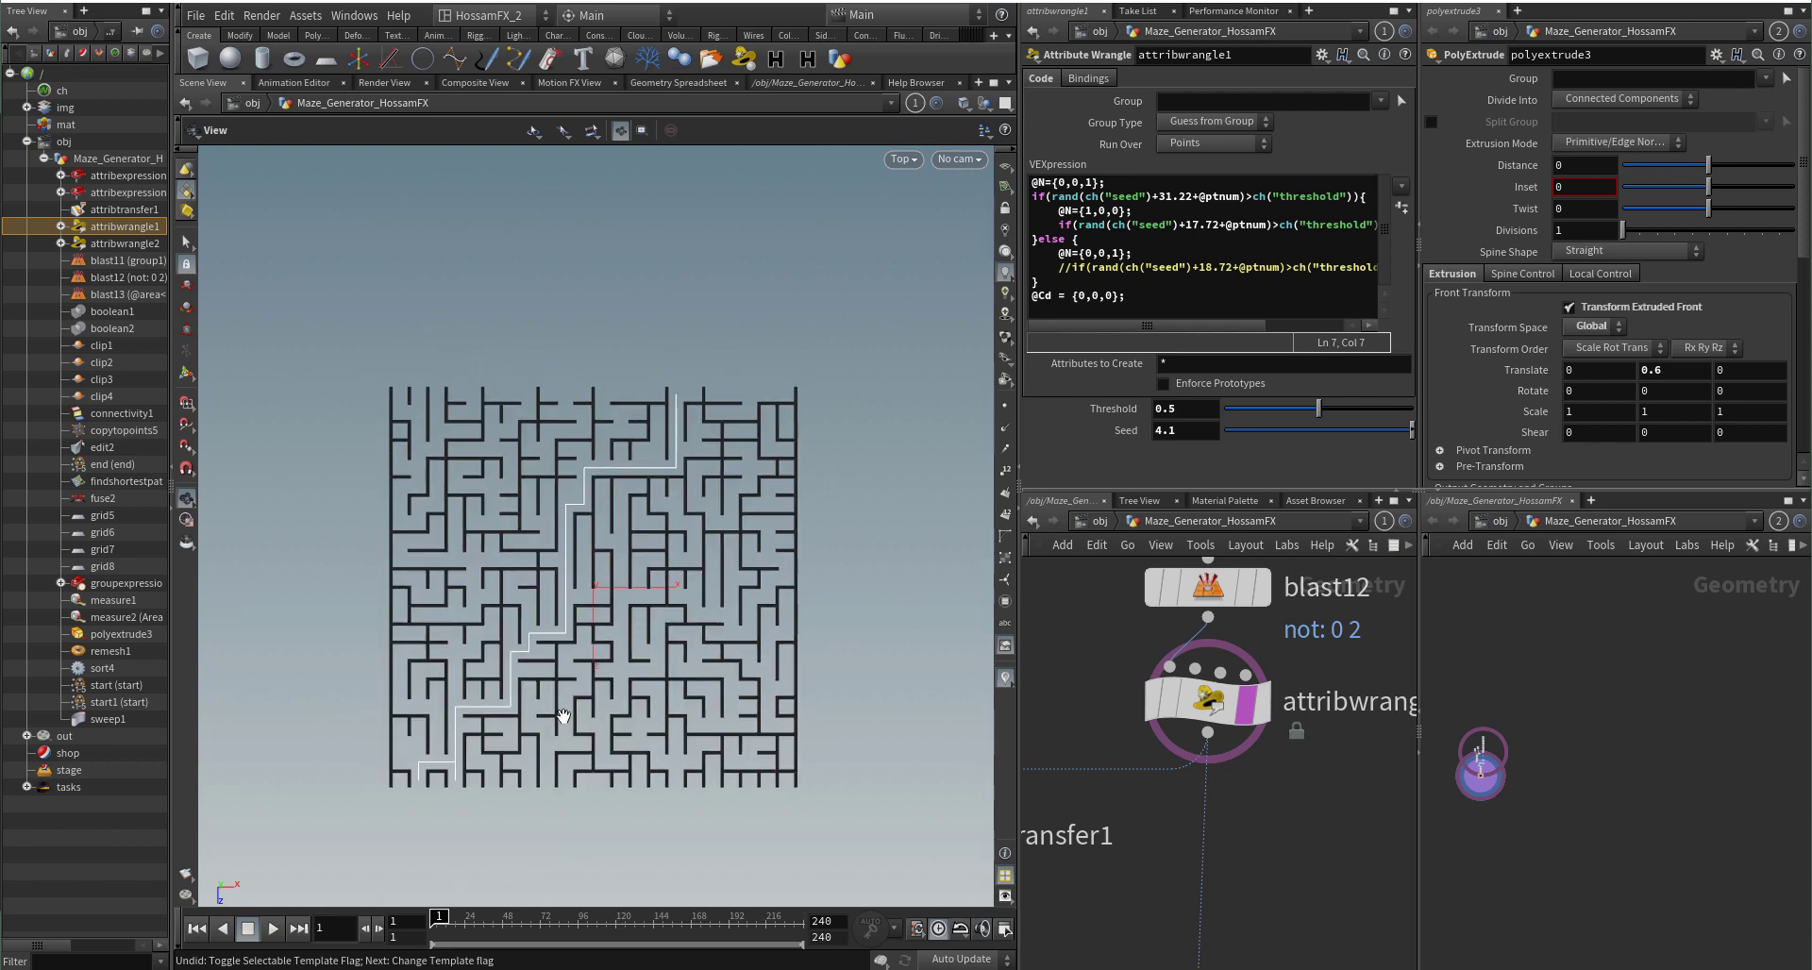
{"action": "middle_click_drag", "start_coordinate": [595, 719], "coordinate": [583, 699]}
{"action": "scroll", "coordinate": [1091, 752], "scroll_direction": "down", "scroll_amount": 5}
{"action": "scroll", "coordinate": [1223, 699], "scroll_direction": "up", "scroll_amount": 5}
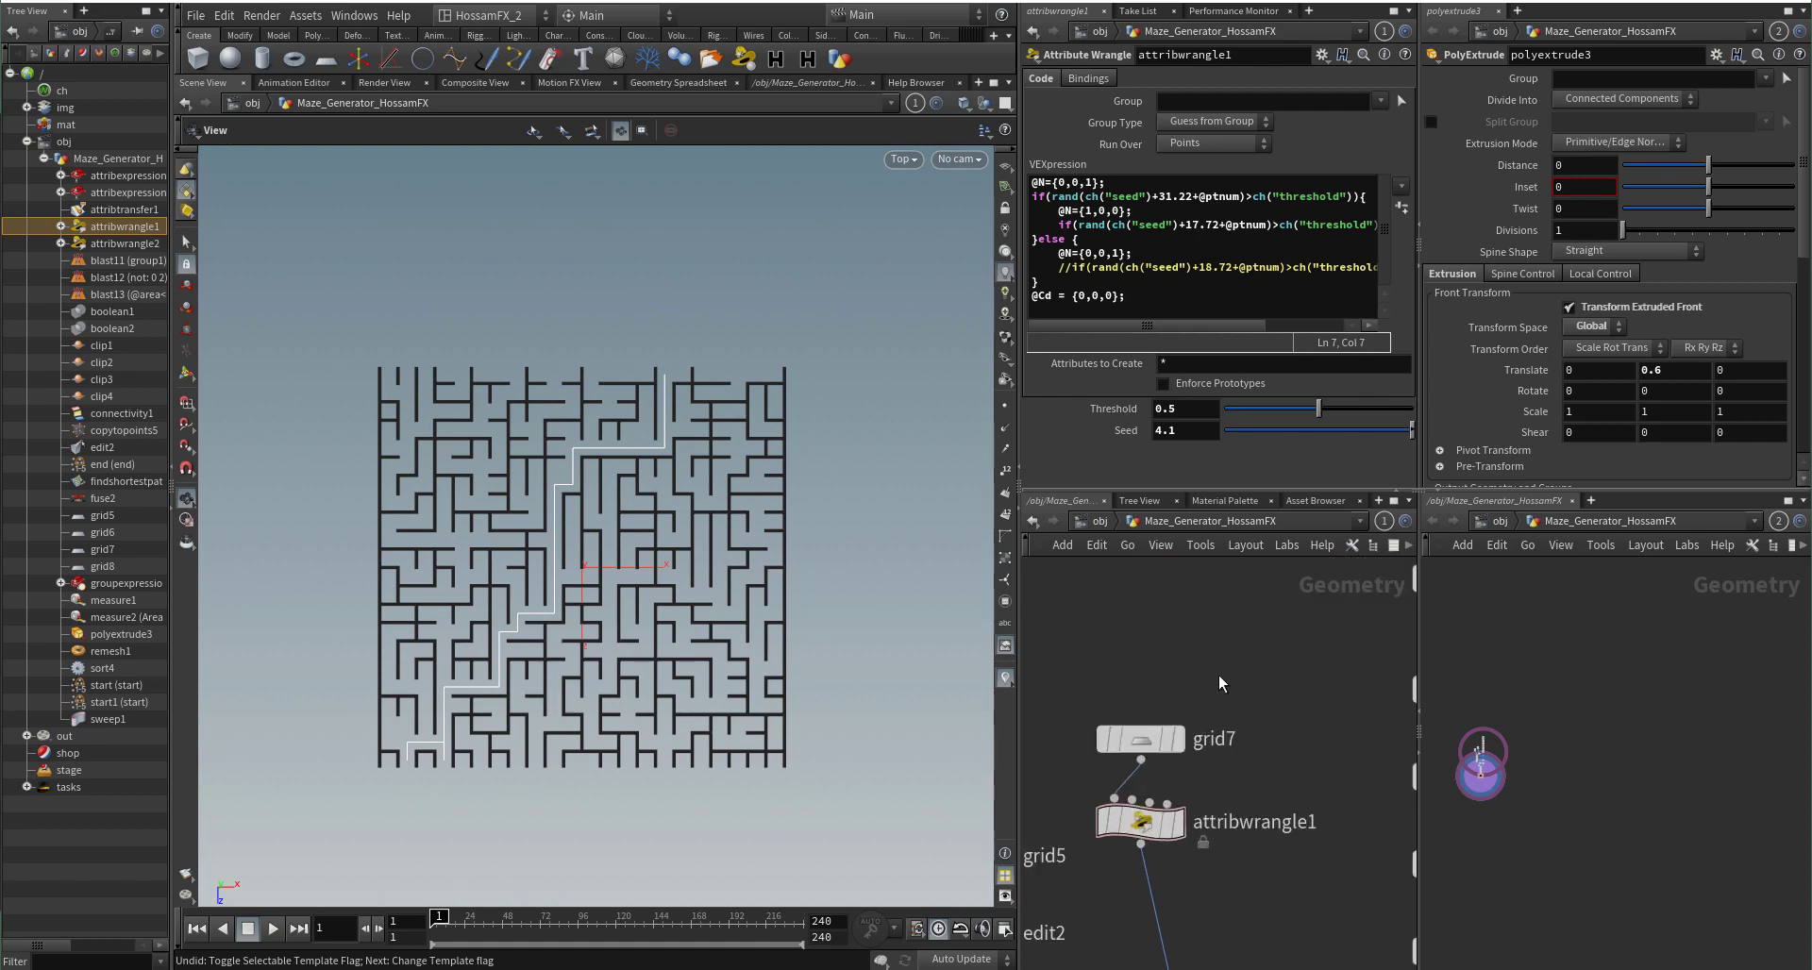
{"action": "left_click", "coordinate": [1147, 739]}
{"action": "left_click", "coordinate": [1187, 227]}
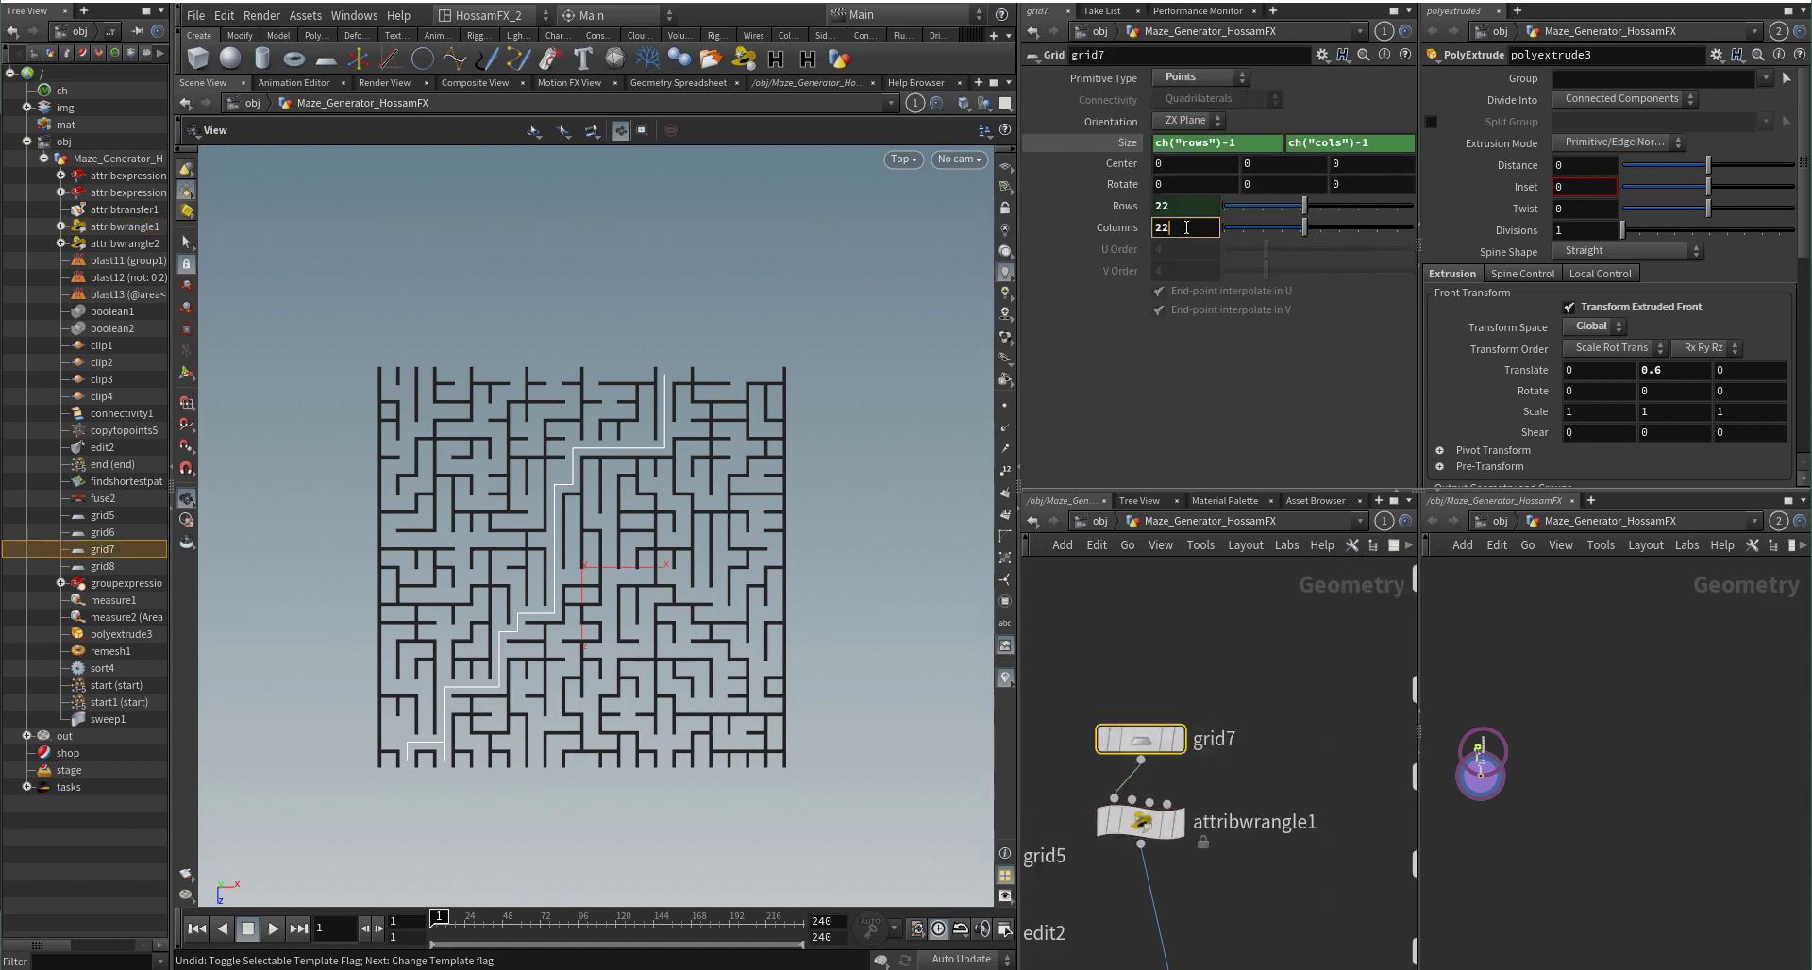
{"action": "key", "text": "Return"}
{"action": "key", "text": "Return"}
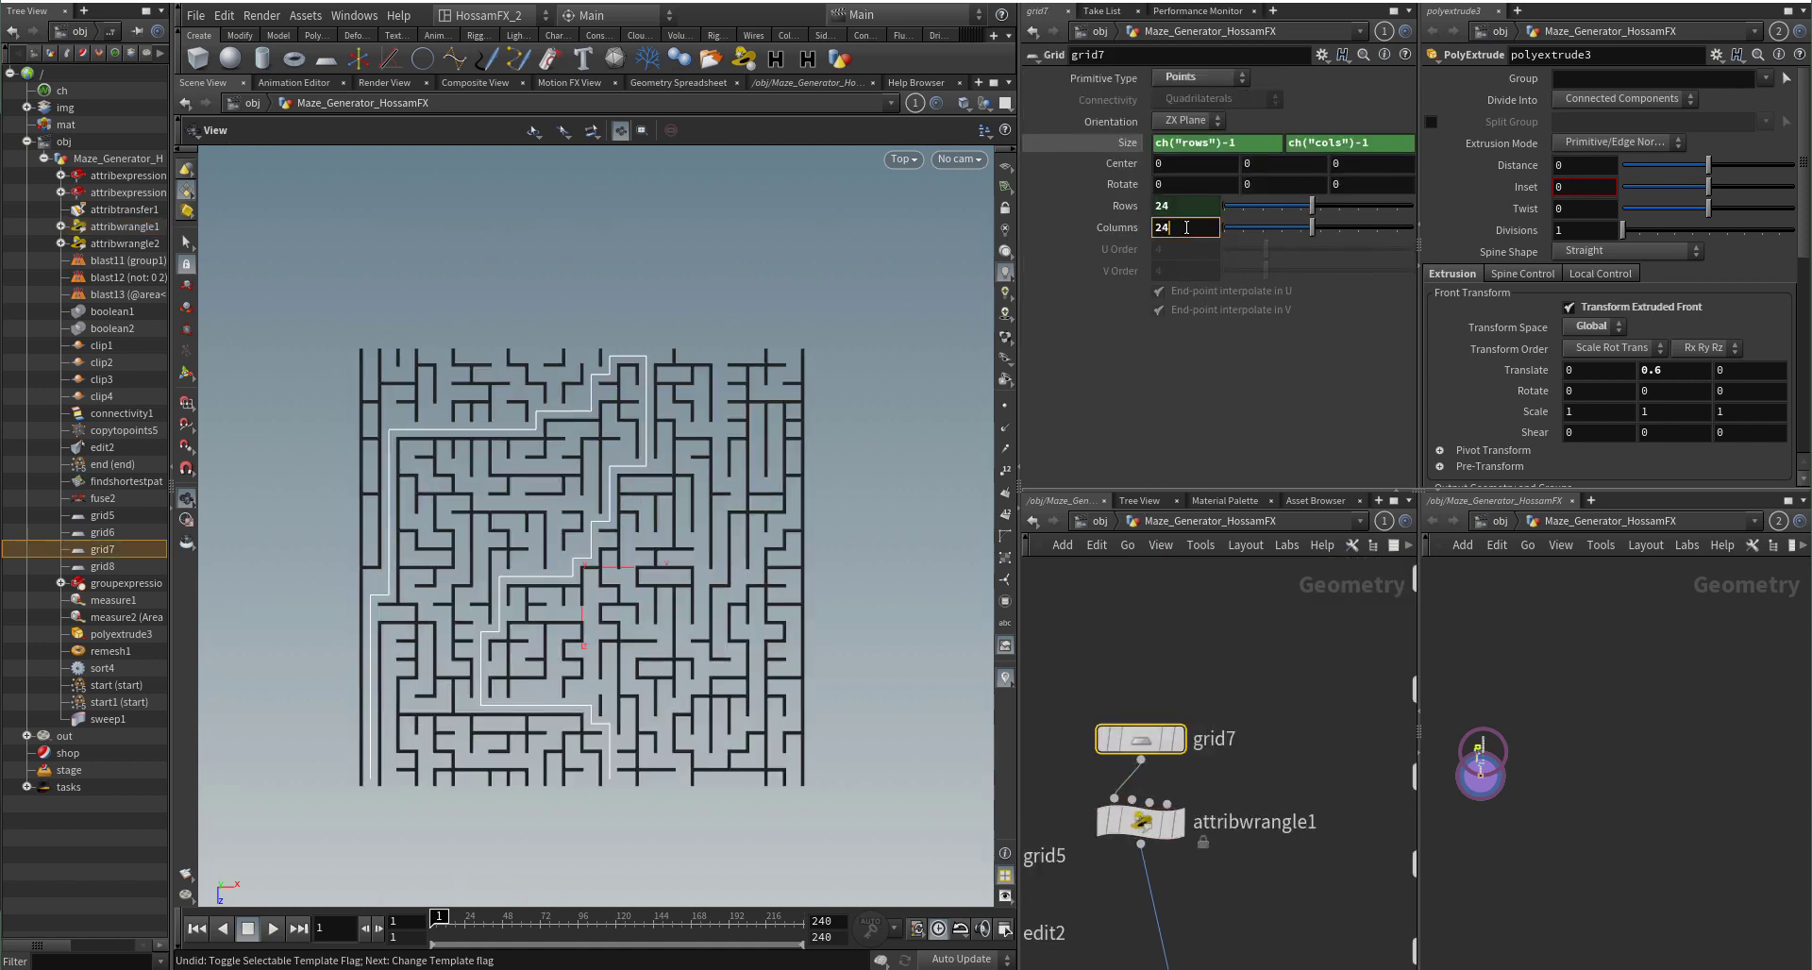
{"action": "key", "text": "Return"}
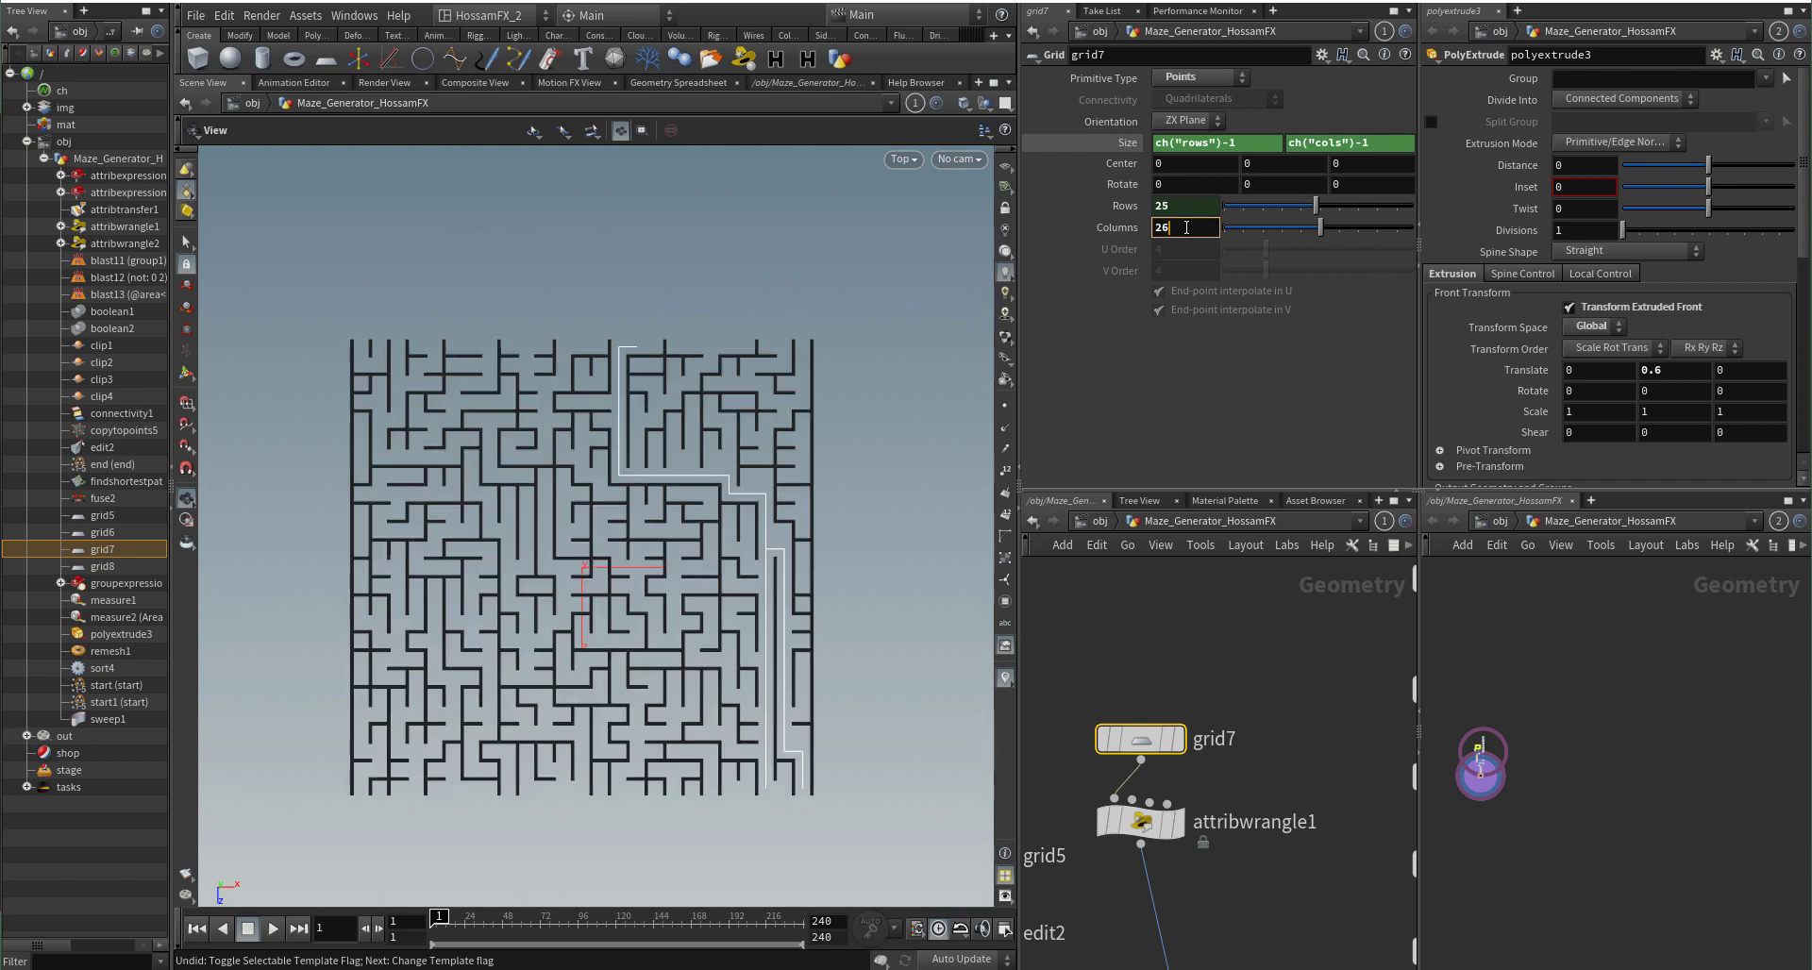
{"action": "key", "text": "Return"}
{"action": "key", "text": "Return"}
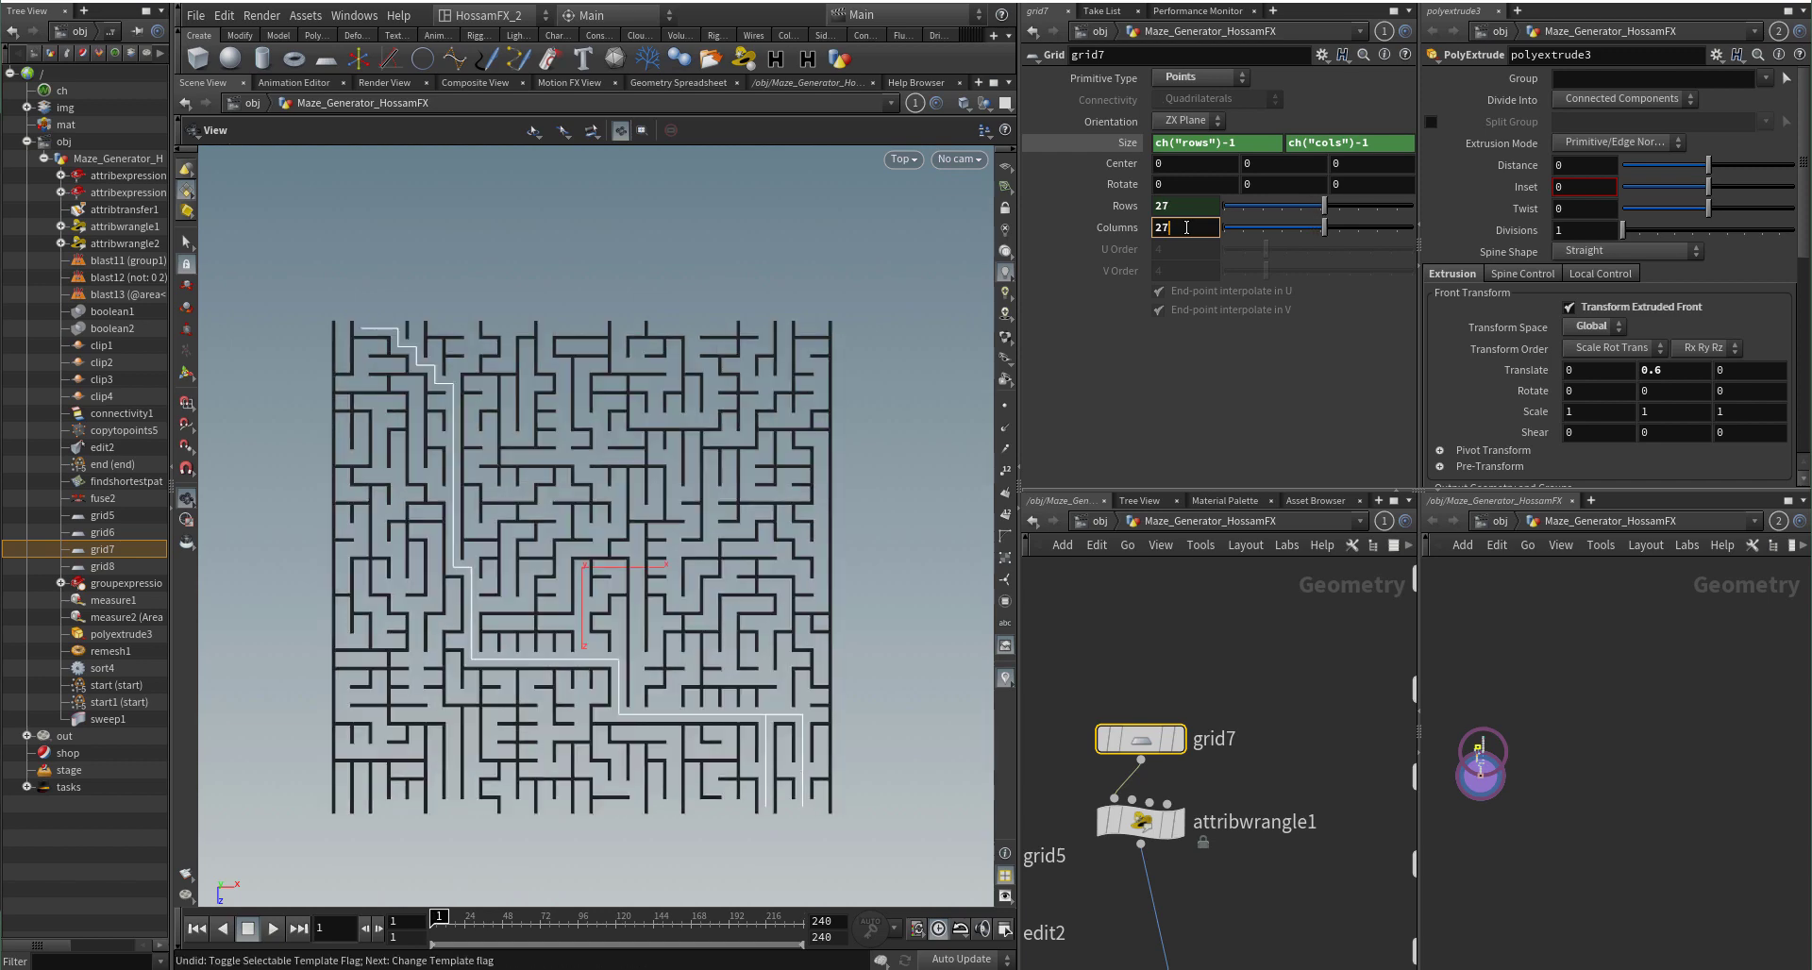
{"action": "left_click", "coordinate": [1115, 650]}
Step: Set grid7's columns to 12 and review the shortest-path node chain in the network
{"action": "left_click", "coordinate": [1178, 235]}
{"action": "type", "text": "12"}
{"action": "key", "text": "Return"}
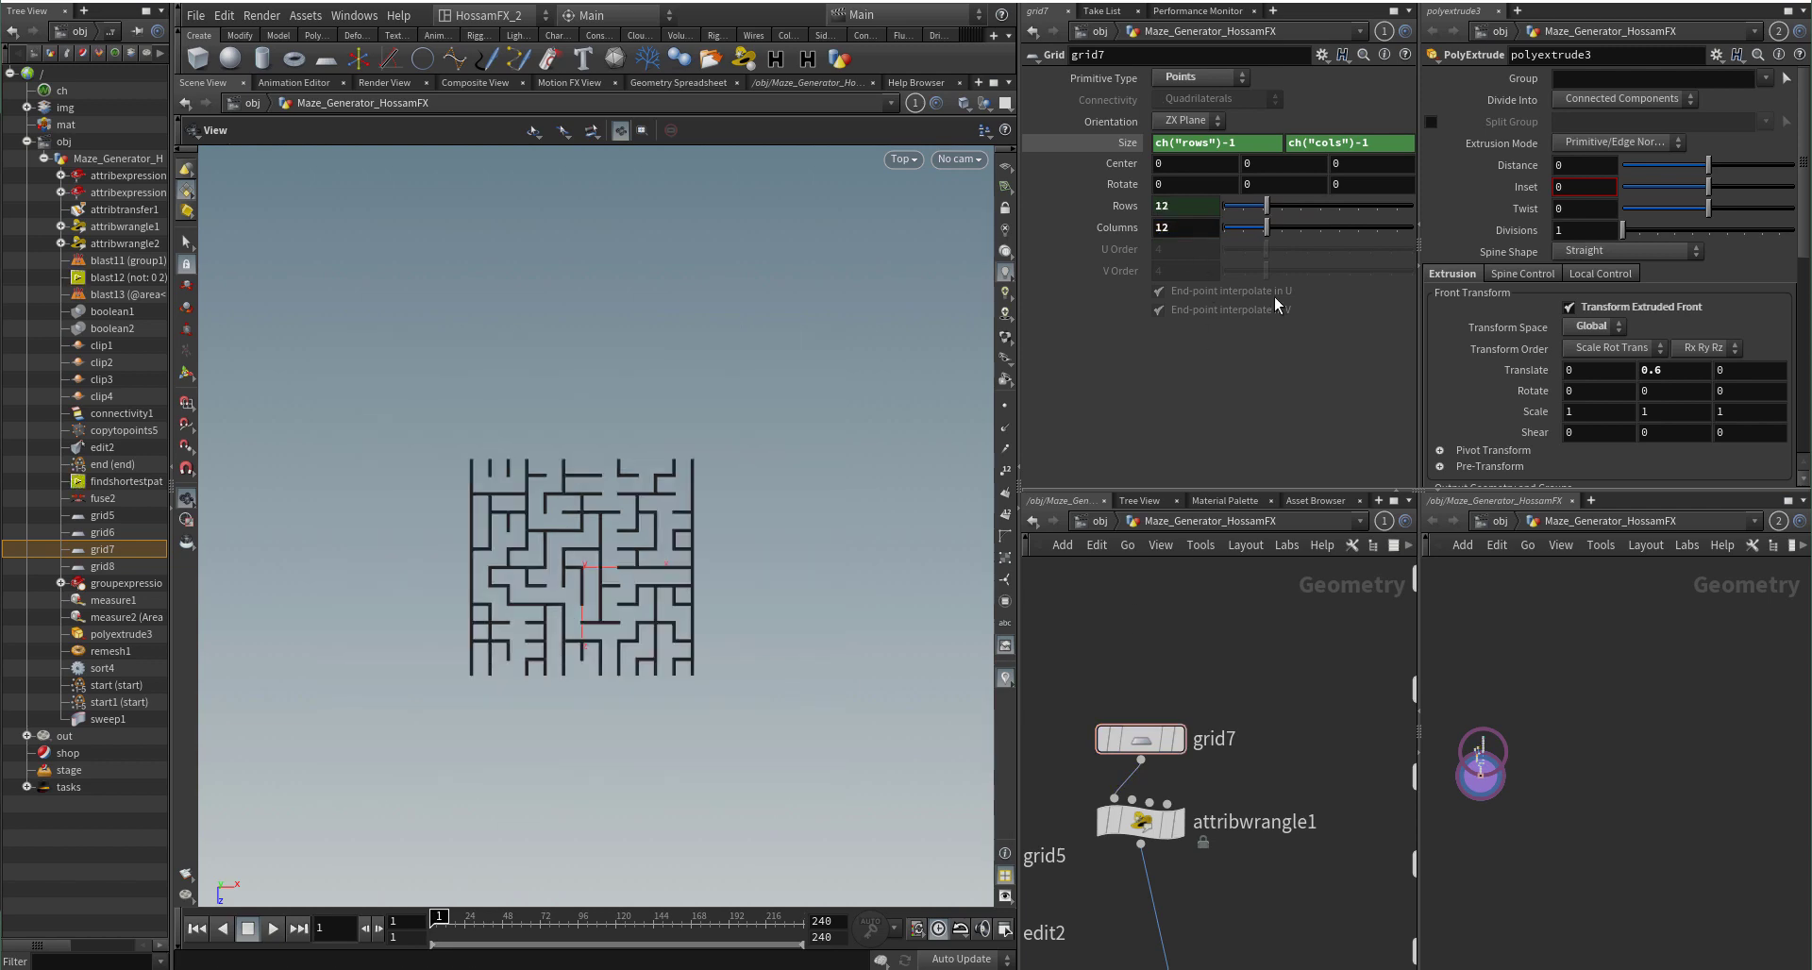
{"action": "scroll", "coordinate": [1268, 743], "scroll_direction": "down", "scroll_amount": 3}
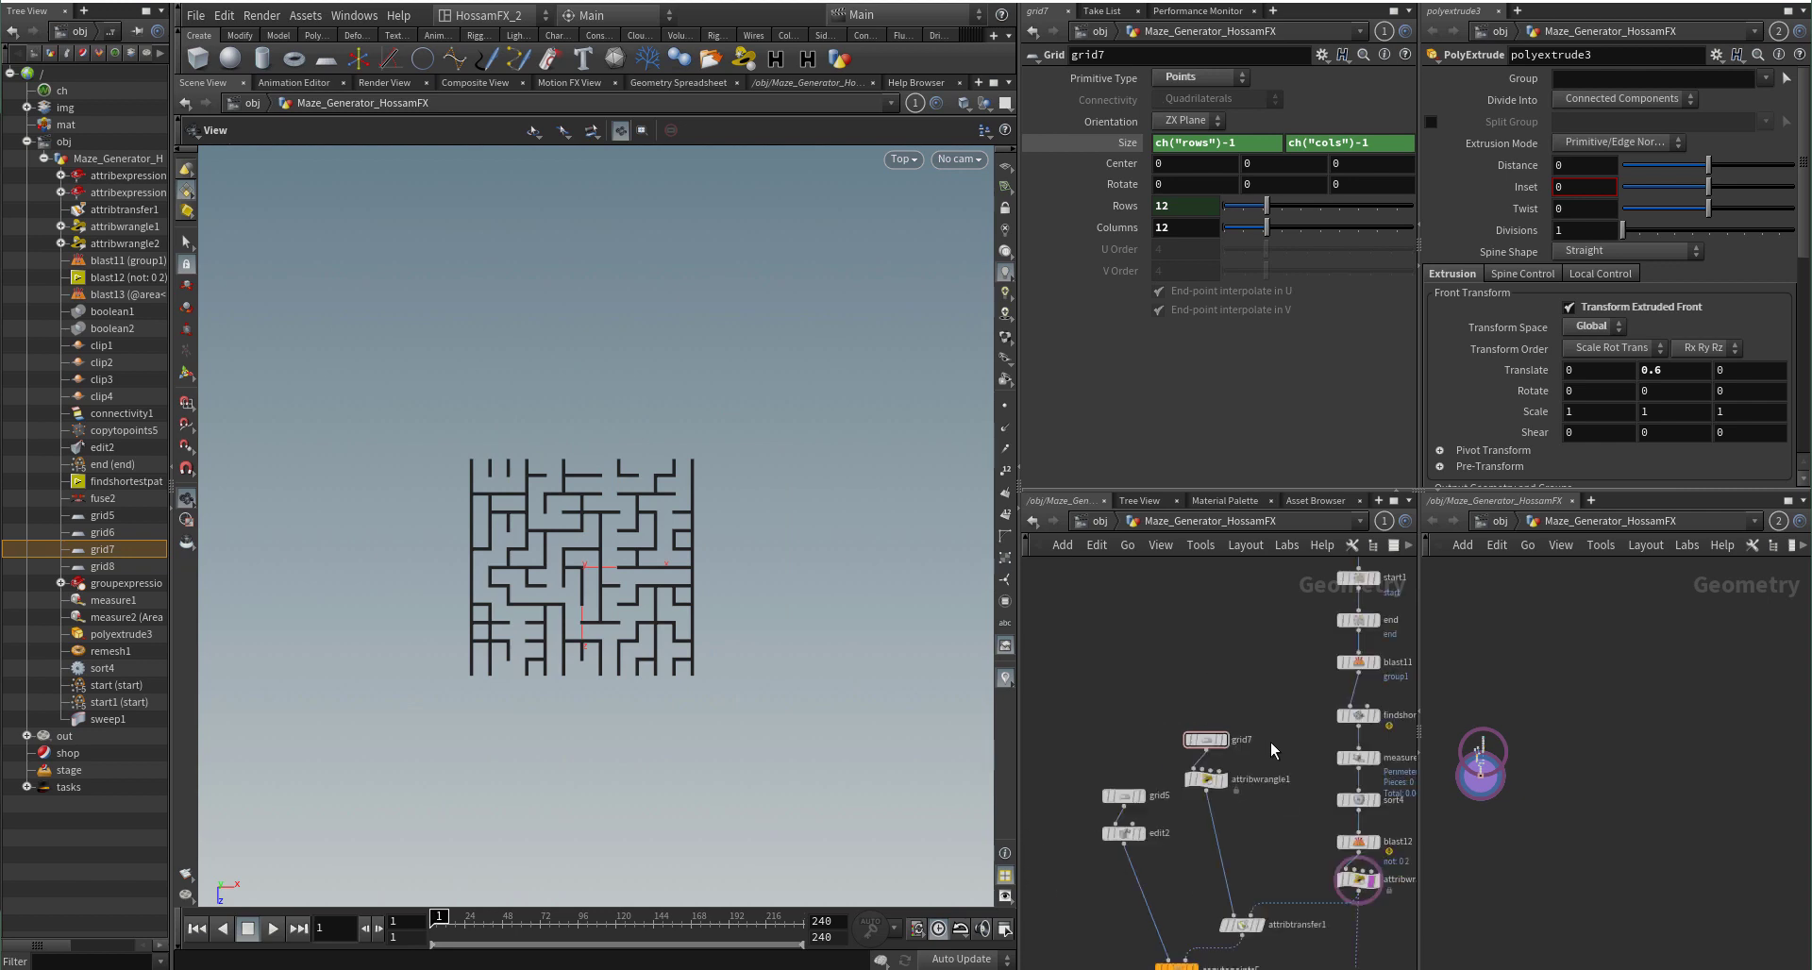
{"action": "middle_click_drag", "start_coordinate": [1304, 674], "coordinate": [1259, 695]}
{"action": "middle_click_drag", "start_coordinate": [1283, 583], "coordinate": [1286, 672]}
{"action": "scroll", "coordinate": [1256, 627], "scroll_direction": "down", "scroll_amount": 2}
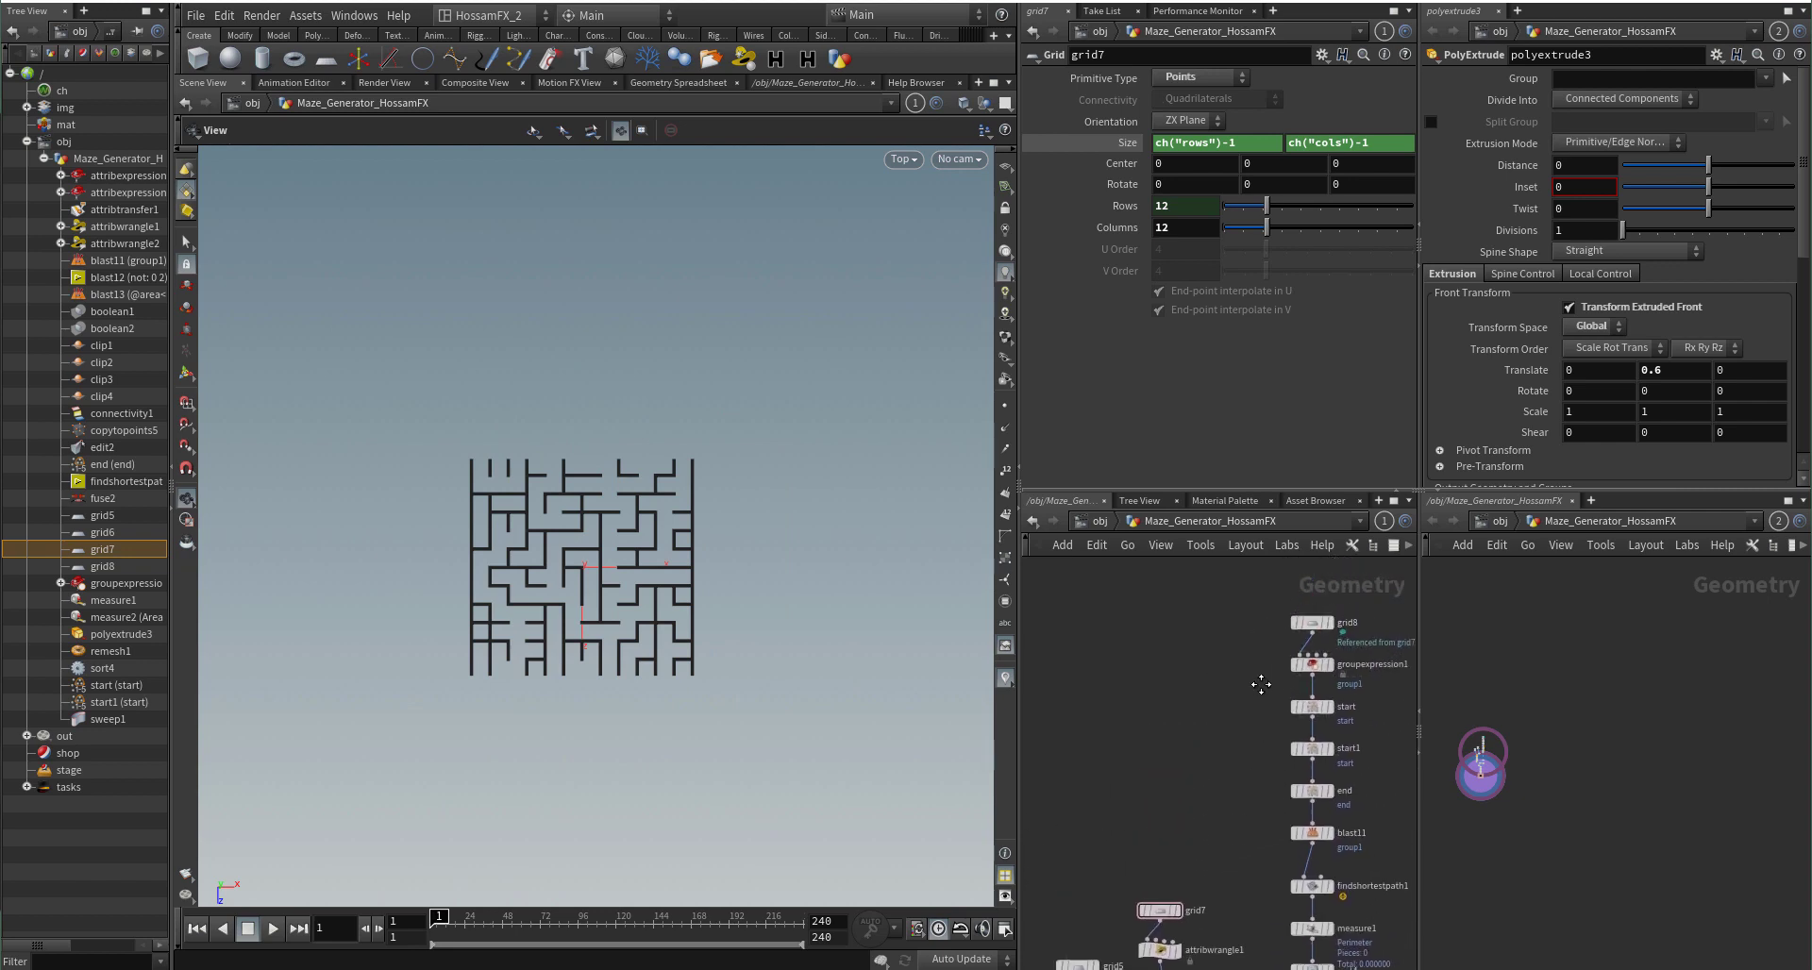
Step: Raise grid7's columns progressively through 13, 19 and 25 to 26 and examine the resulting path up close
{"action": "left_click", "coordinate": [1174, 227]}
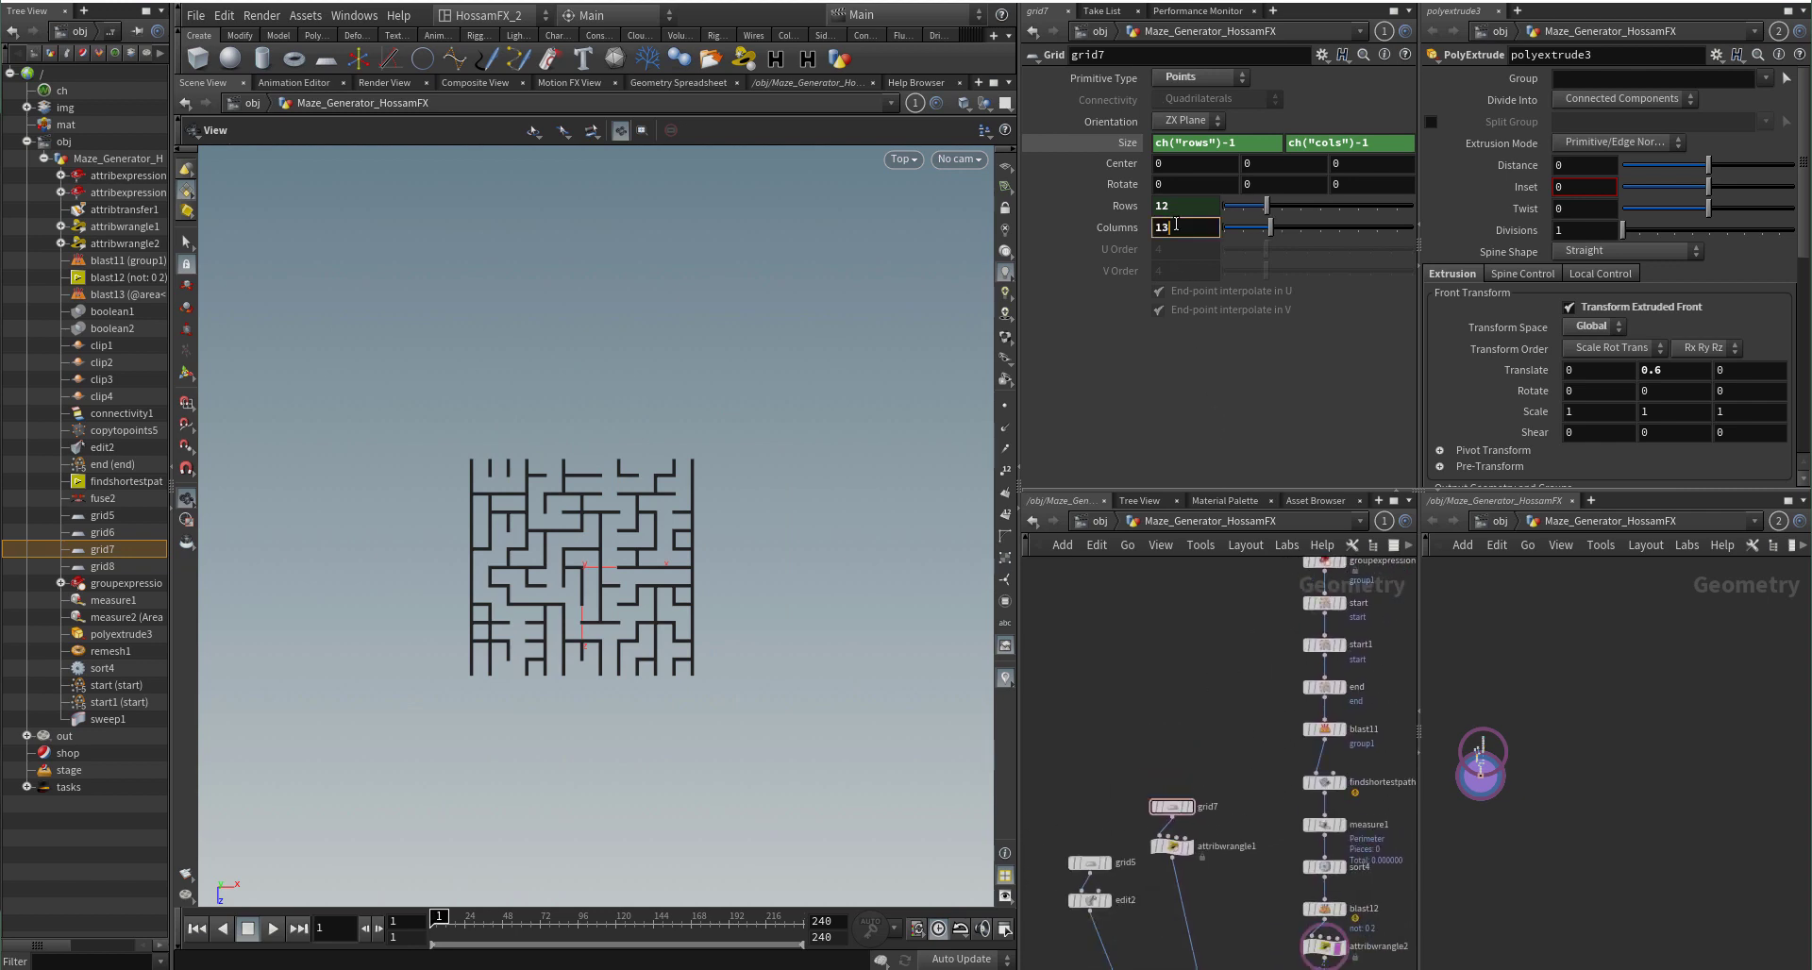
{"action": "scroll", "coordinate": [1176, 224], "scroll_direction": "up", "scroll_amount": 5}
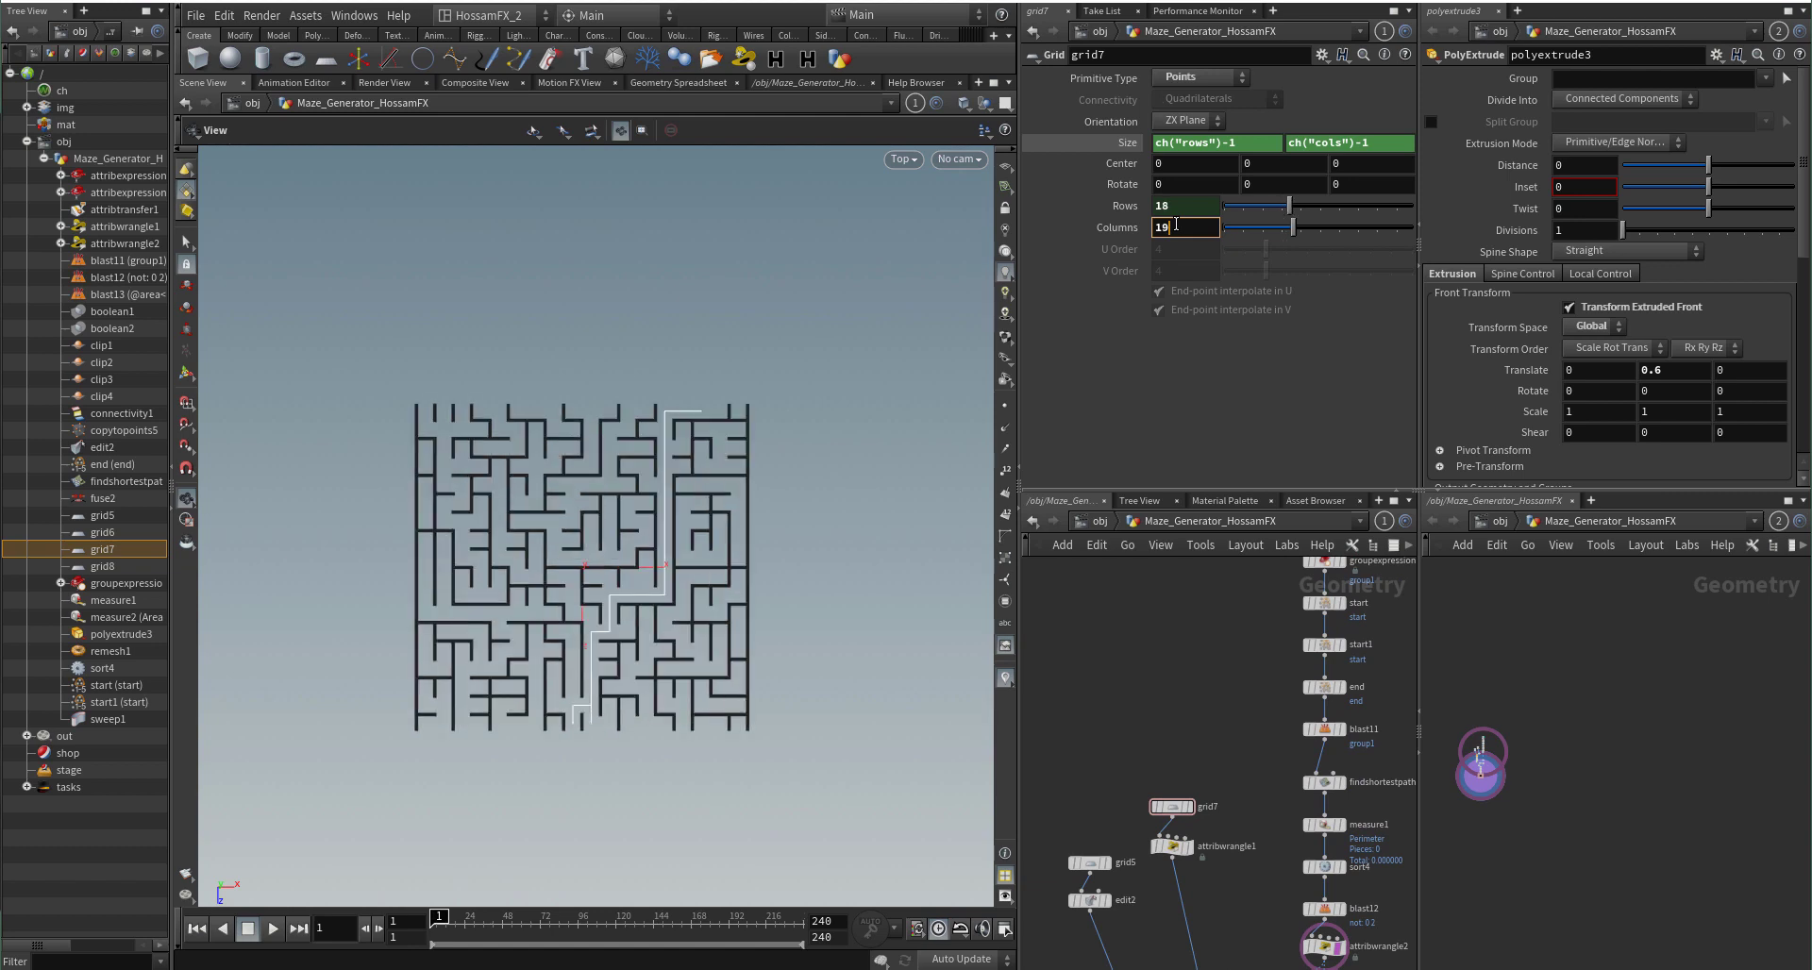
{"action": "scroll", "coordinate": [1176, 225], "scroll_direction": "up", "scroll_amount": 6}
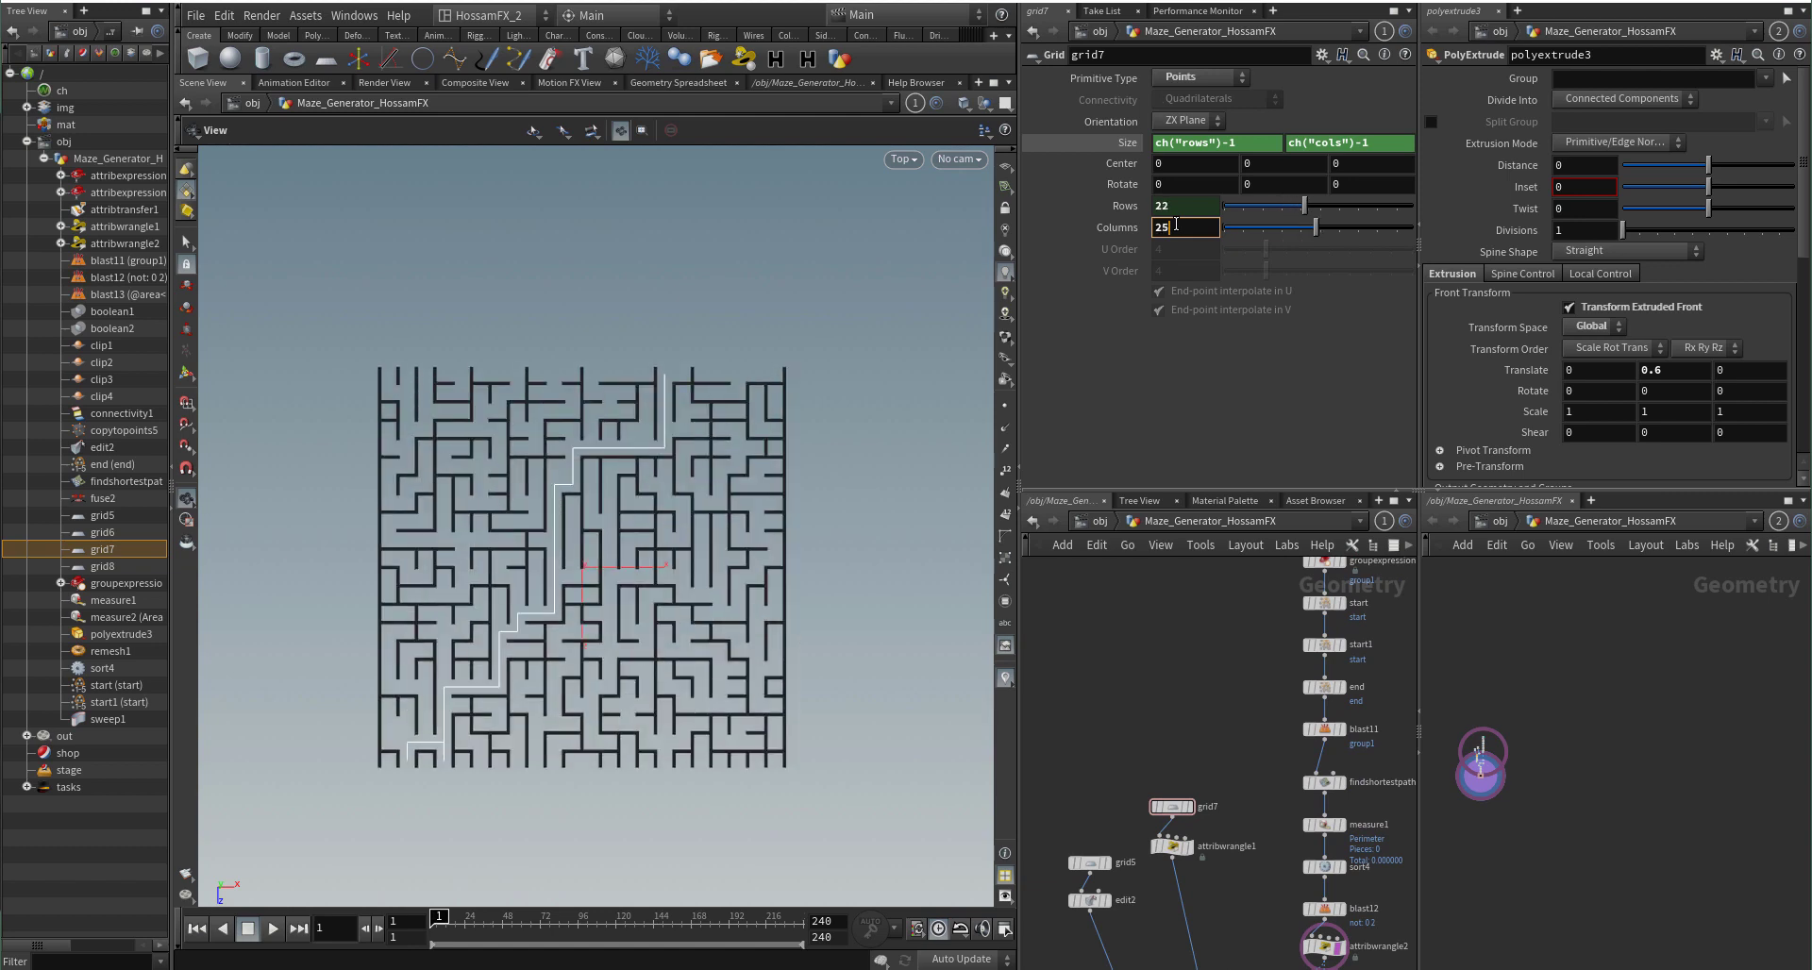
{"action": "scroll", "coordinate": [1176, 225], "scroll_direction": "up", "scroll_amount": 1}
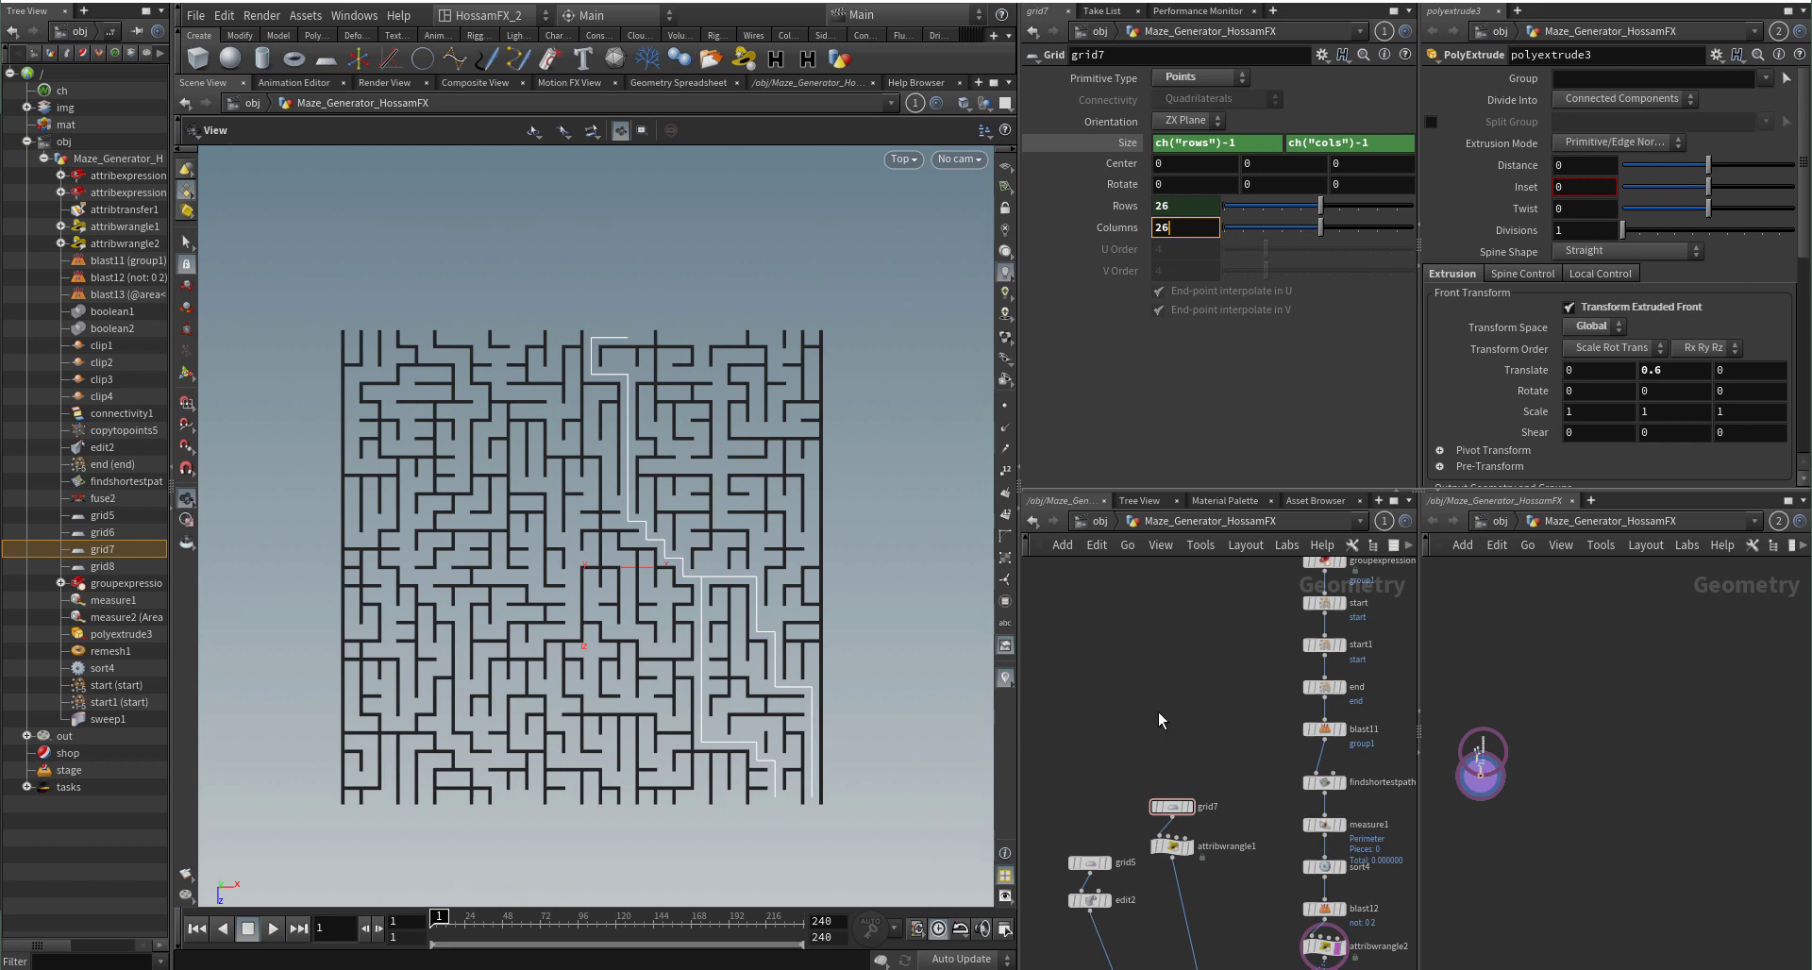
{"action": "scroll", "coordinate": [882, 659], "scroll_direction": "up", "scroll_amount": 4}
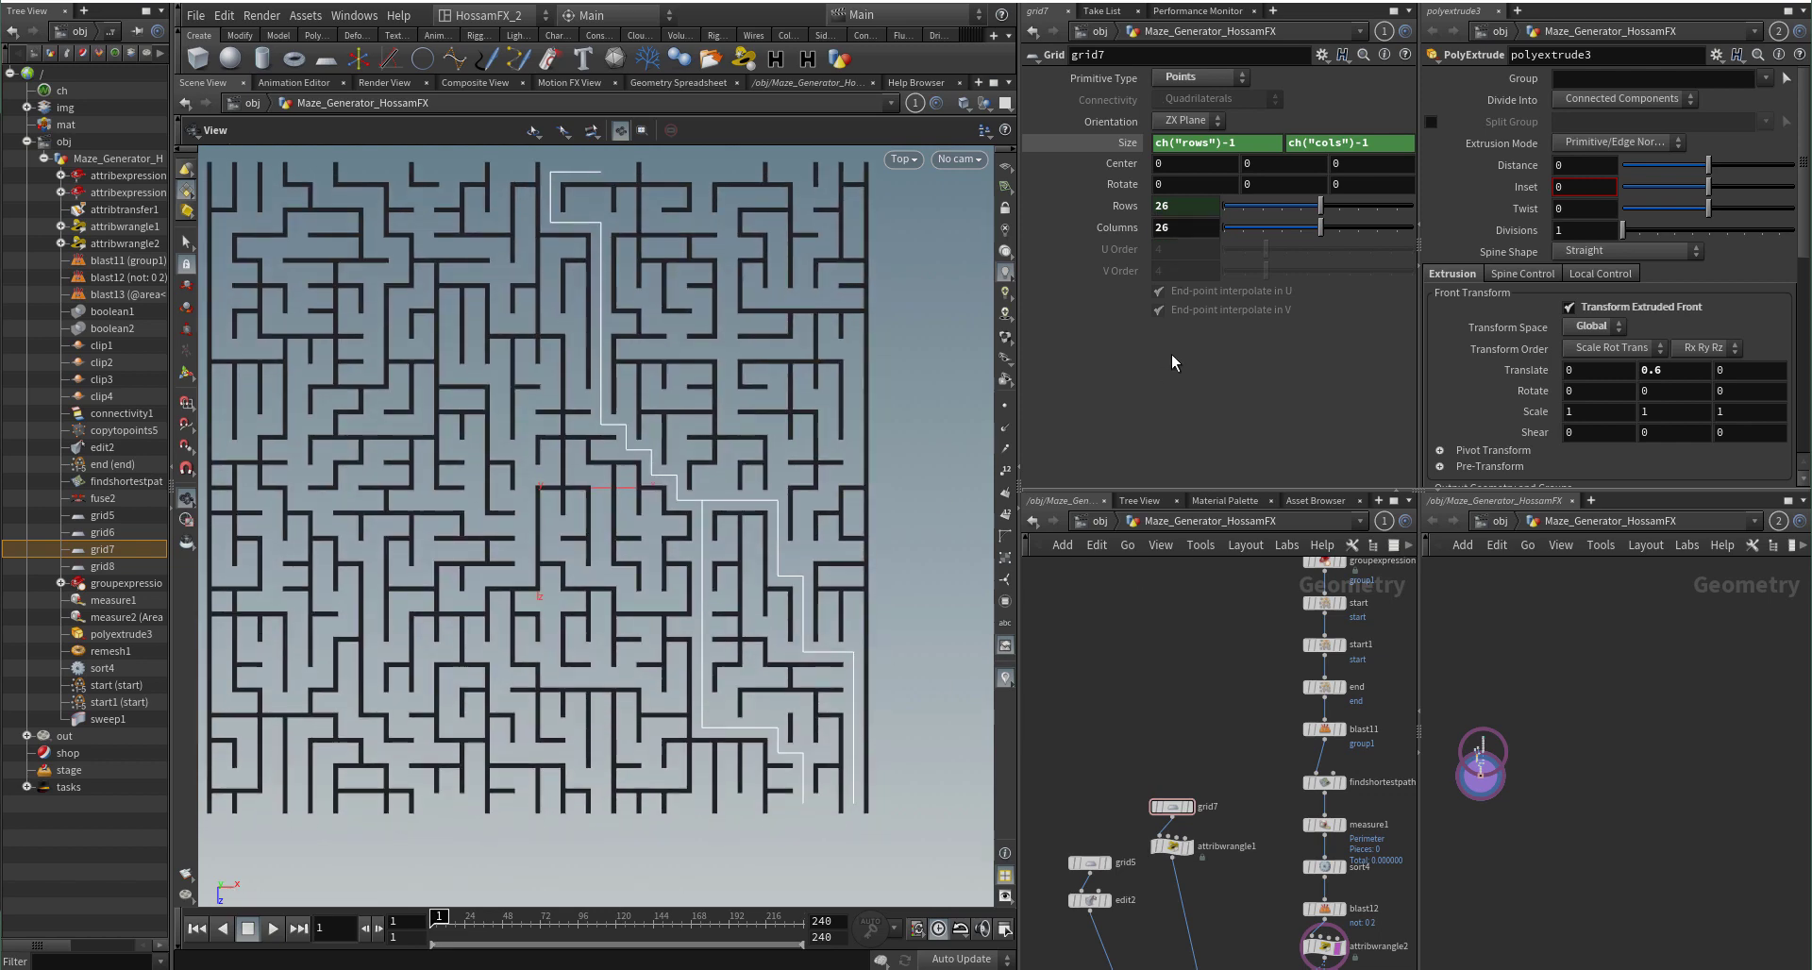
Step: Set grid7's columns to 27 and inspect the path with the whole maze in view
{"action": "left_click", "coordinate": [1180, 232]}
{"action": "scroll", "coordinate": [824, 658], "scroll_direction": "down", "scroll_amount": 5}
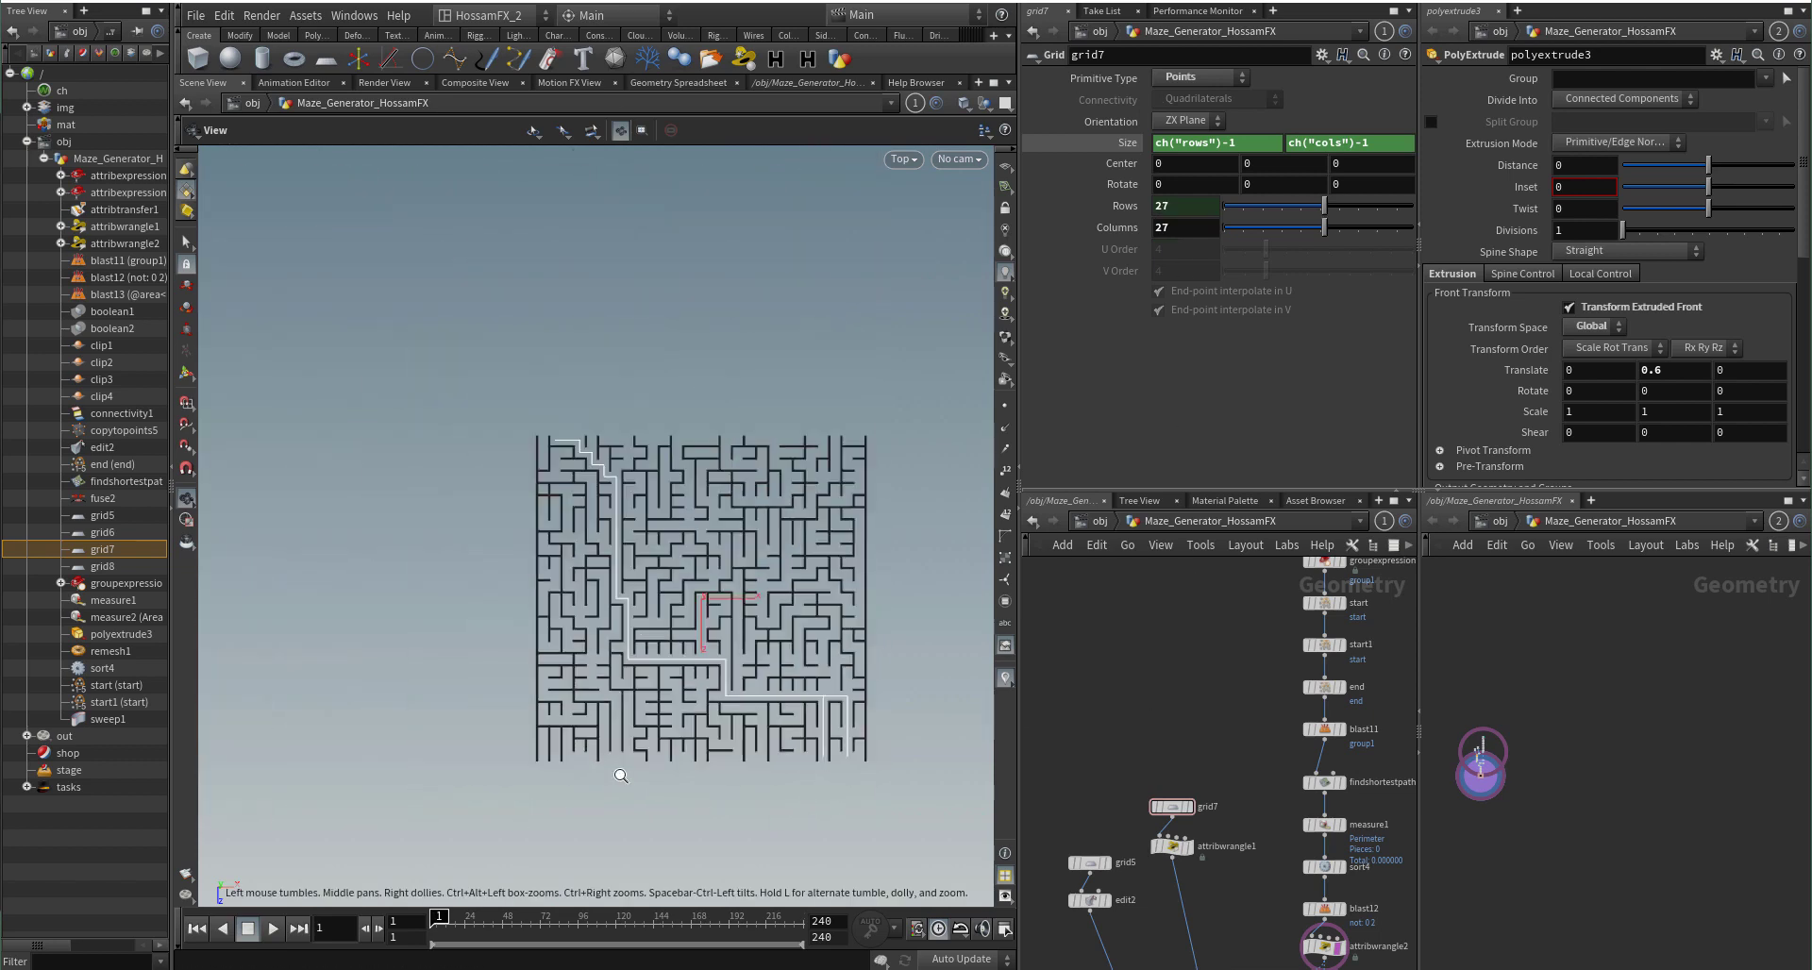
{"action": "scroll", "coordinate": [824, 658], "scroll_direction": "up", "scroll_amount": 3}
{"action": "middle_click_drag", "start_coordinate": [824, 658], "coordinate": [807, 621]}
{"action": "scroll", "coordinate": [657, 658], "scroll_direction": "down", "scroll_amount": 2}
{"action": "middle_click_drag", "start_coordinate": [657, 658], "coordinate": [674, 636]}
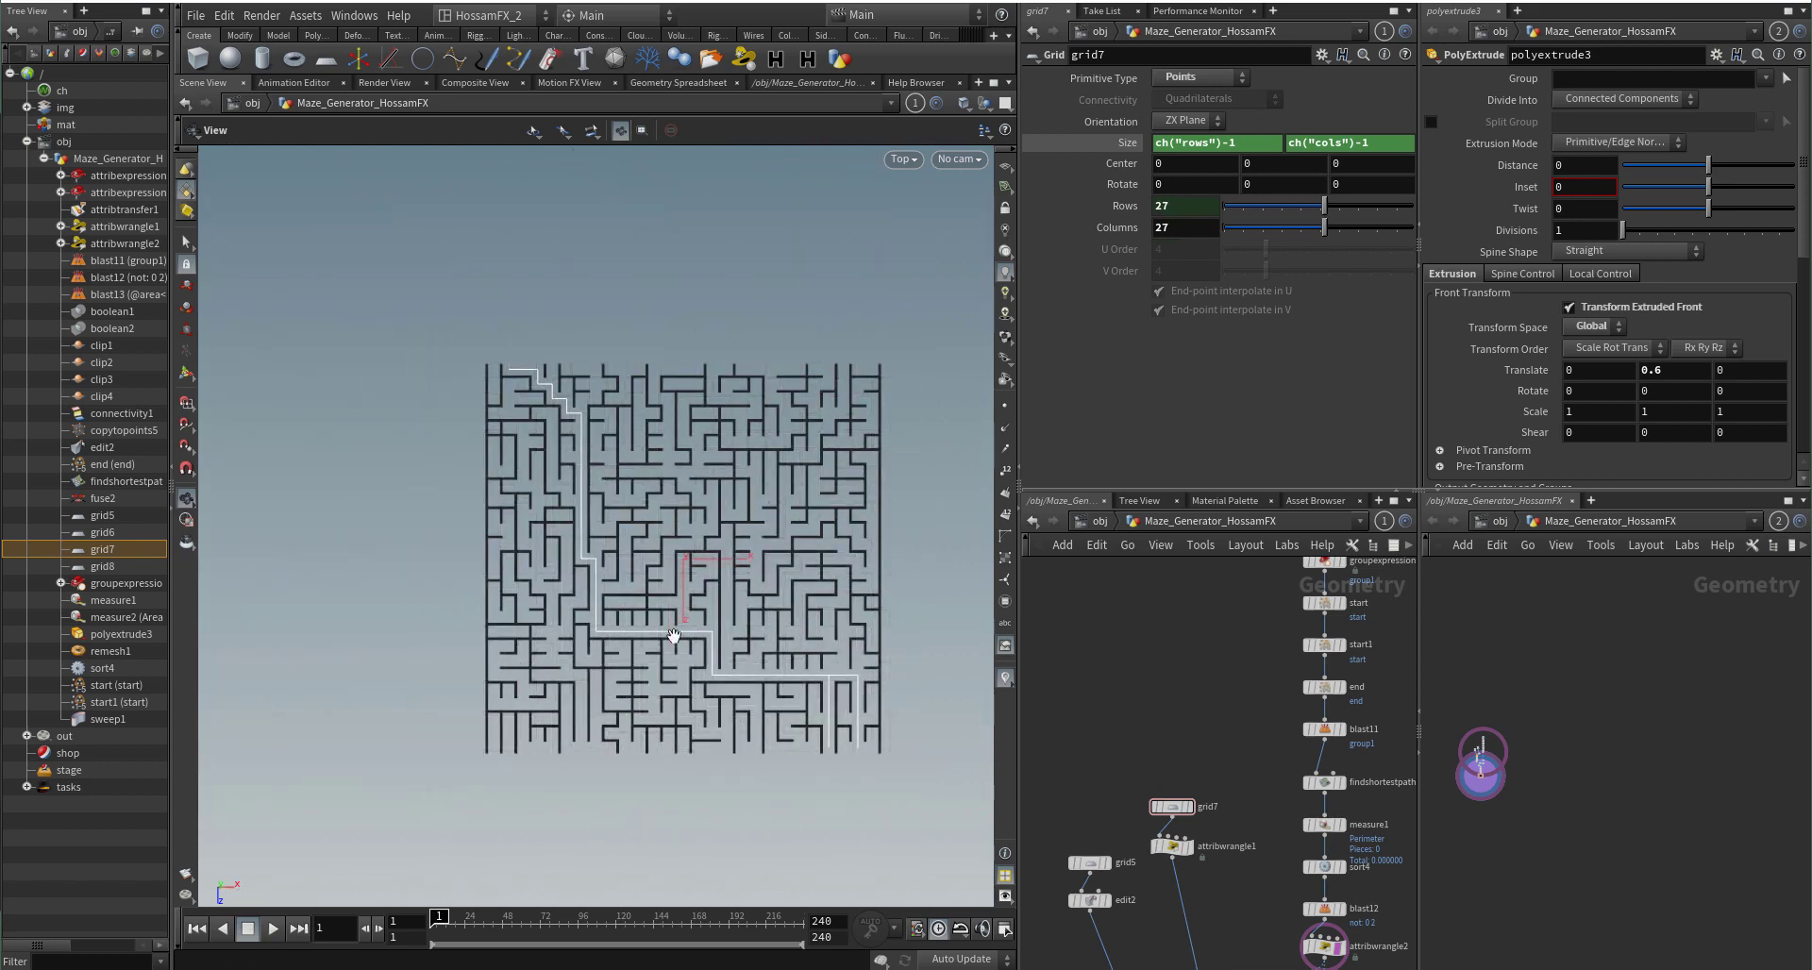
{"action": "right_click_drag", "start_coordinate": [735, 610], "coordinate": [694, 661]}
{"action": "middle_click_drag", "start_coordinate": [731, 706], "coordinate": [669, 663]}
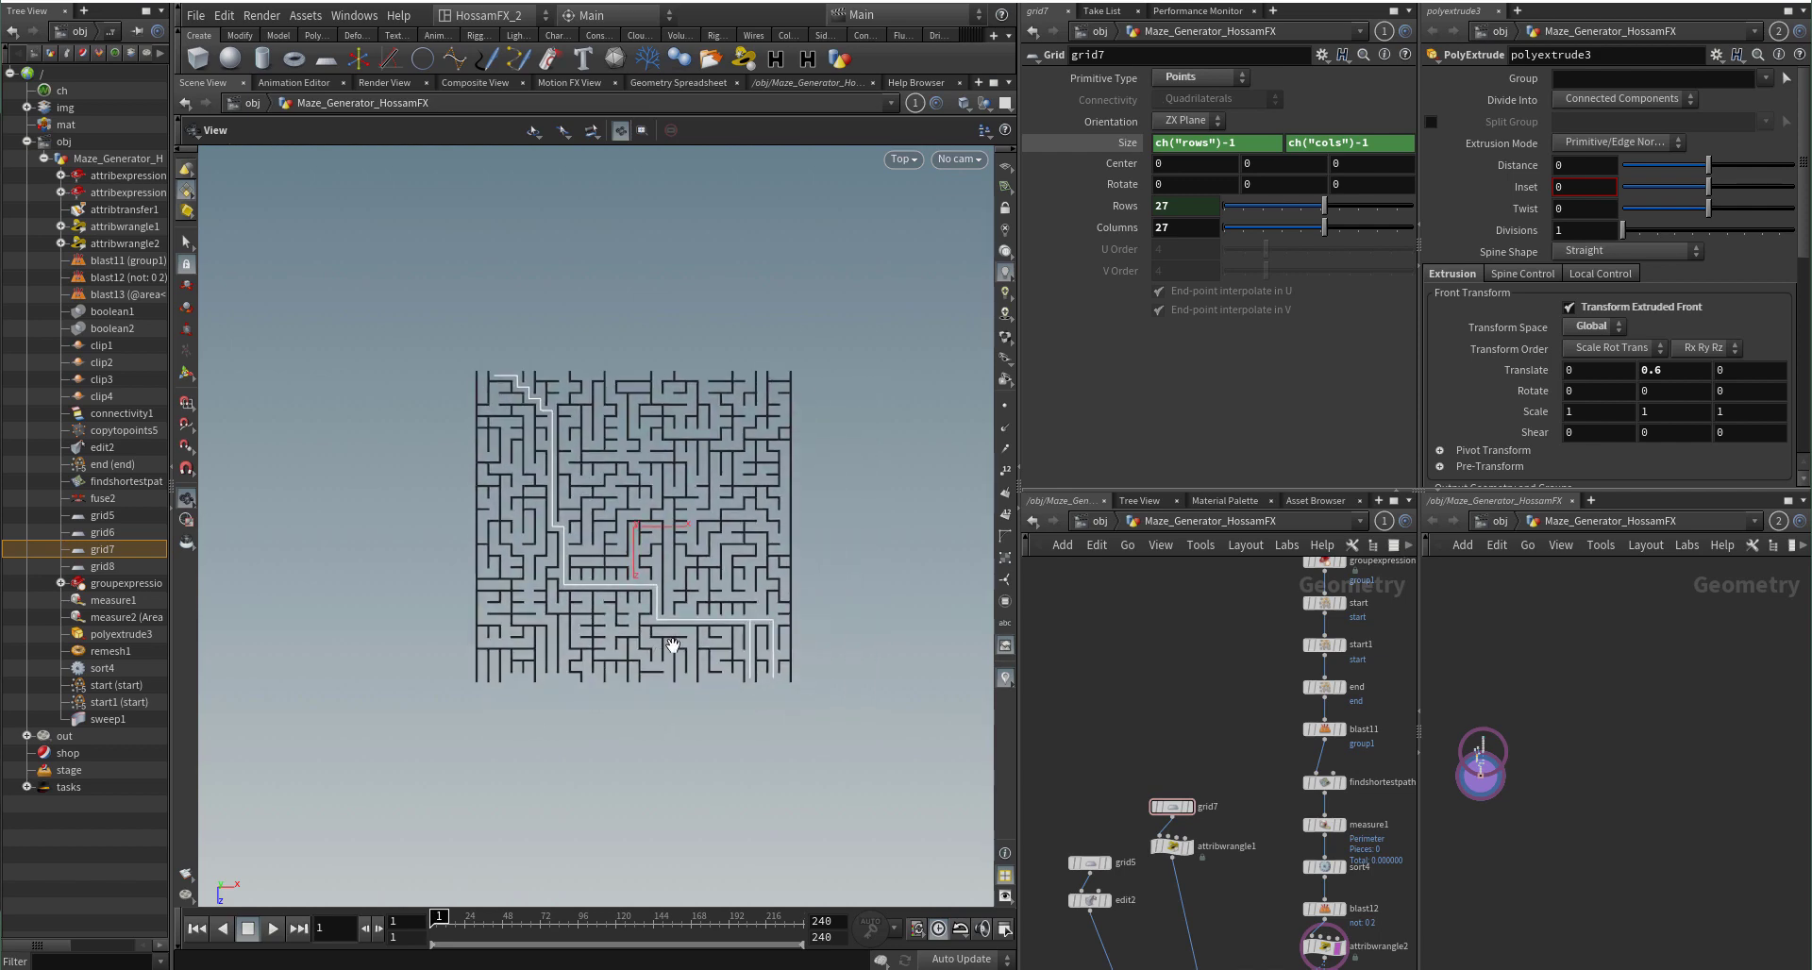
{"action": "right_click_drag", "start_coordinate": [674, 659], "coordinate": [803, 497]}
{"action": "middle_click_drag", "start_coordinate": [802, 497], "coordinate": [807, 572]}
{"action": "right_click_drag", "start_coordinate": [807, 574], "coordinate": [744, 627]}
{"action": "middle_click_drag", "start_coordinate": [743, 633], "coordinate": [747, 655]}
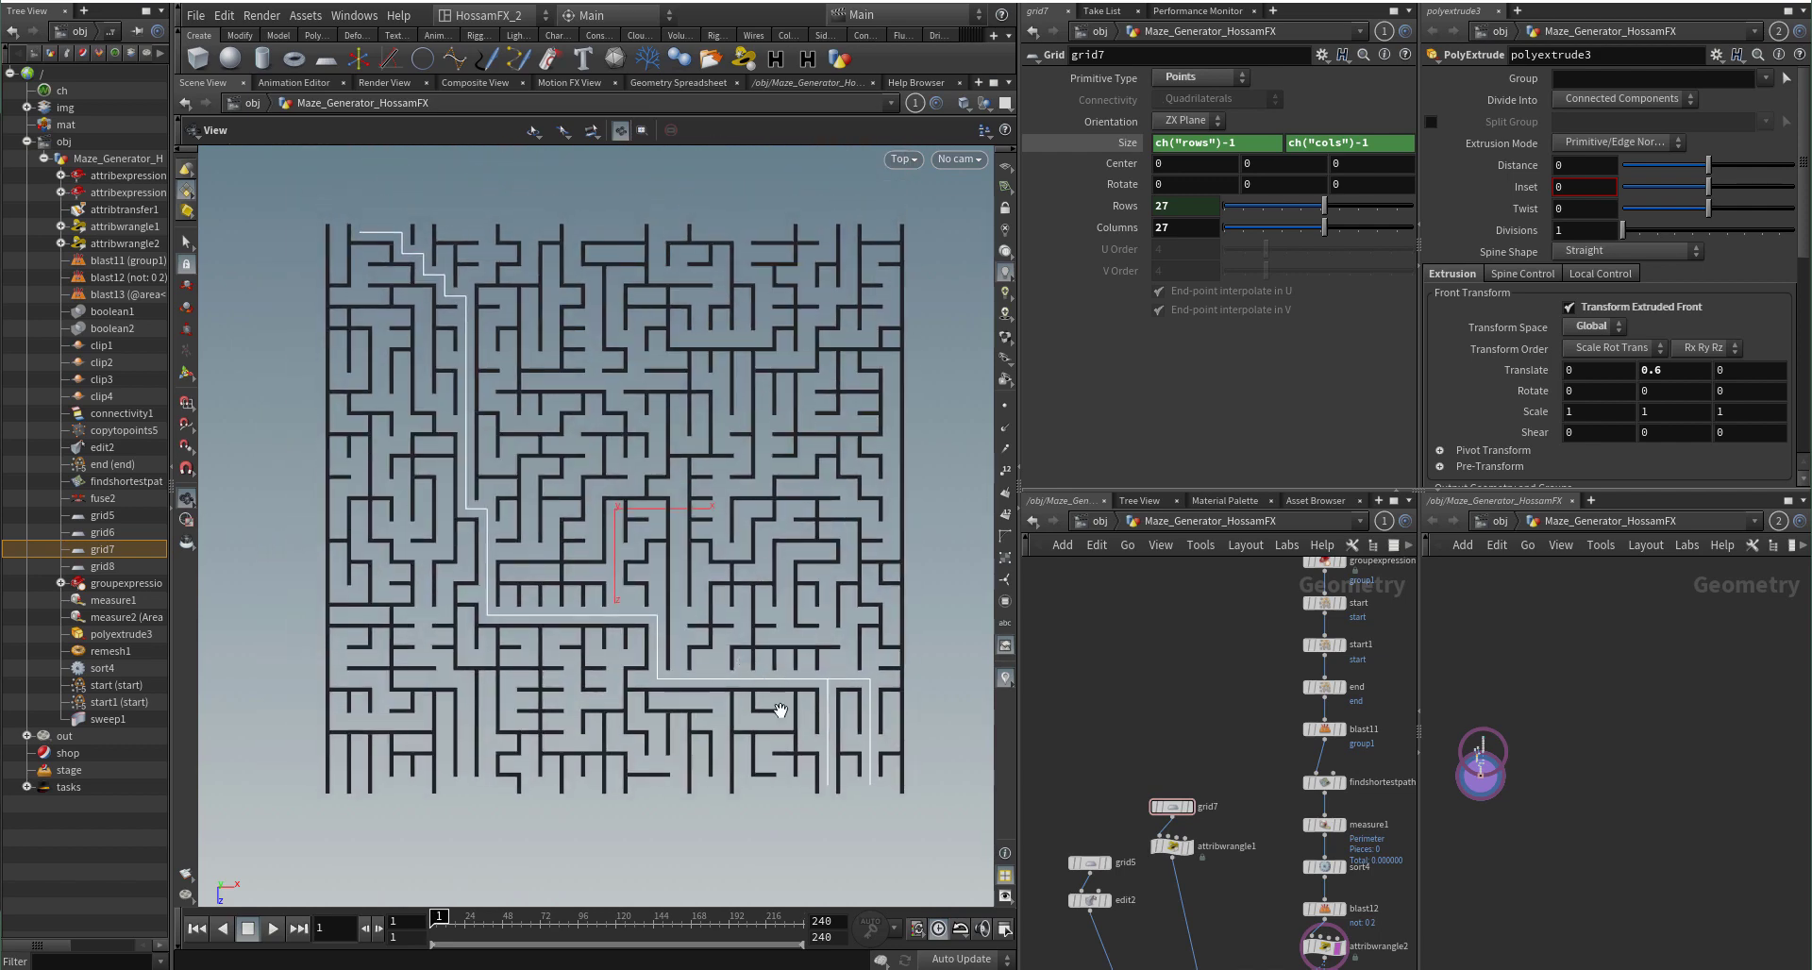